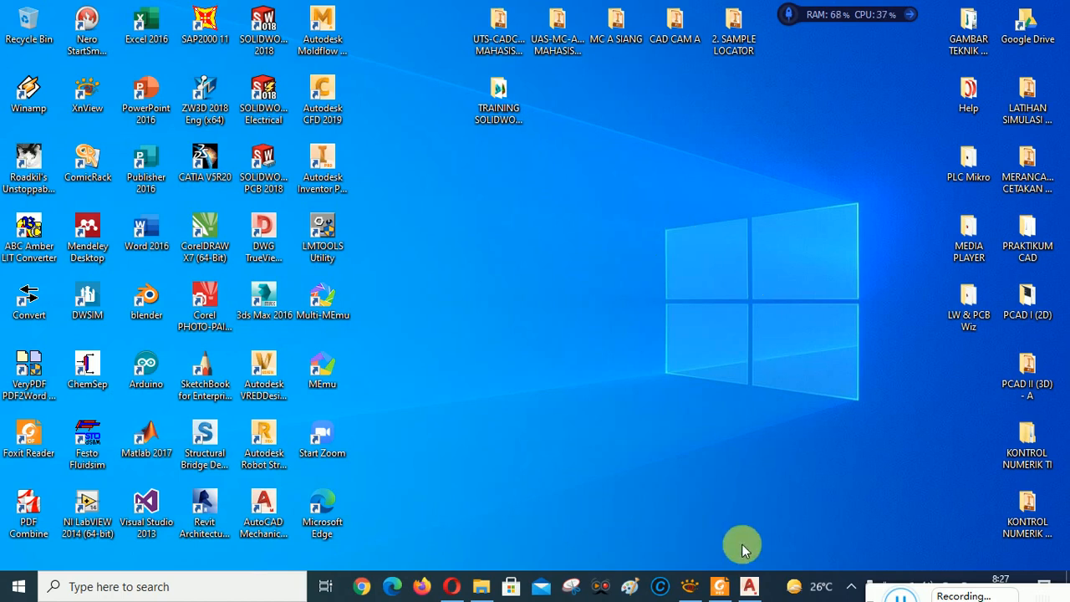
- Check the bevel washer reference in XnView, and start a drawing in AutoCAD Mechanical from the UDP A4V template
click(690, 586)
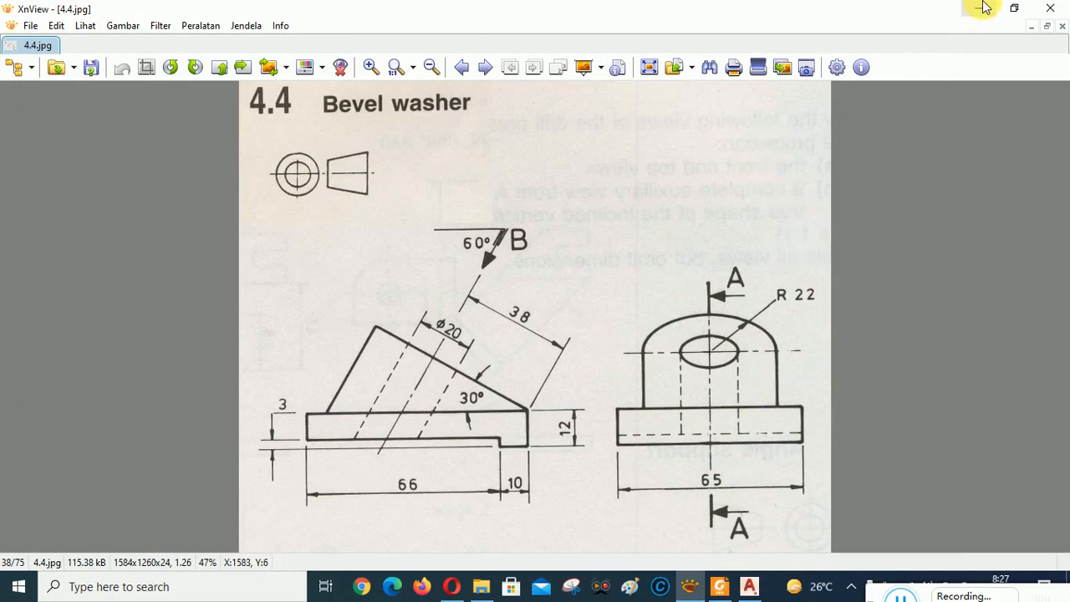
click(751, 587)
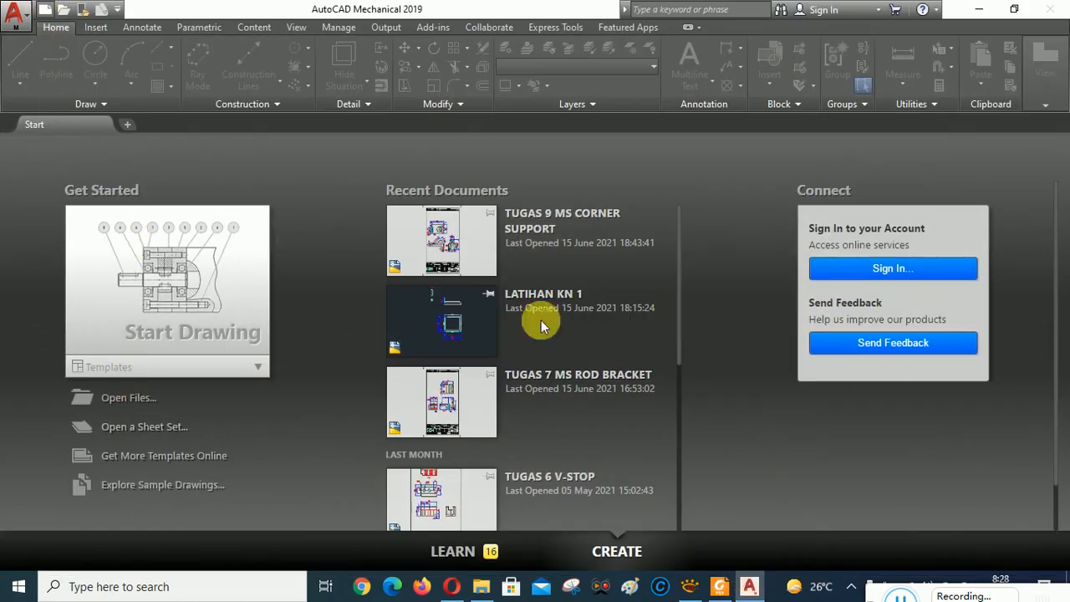
key(ctrl+n)
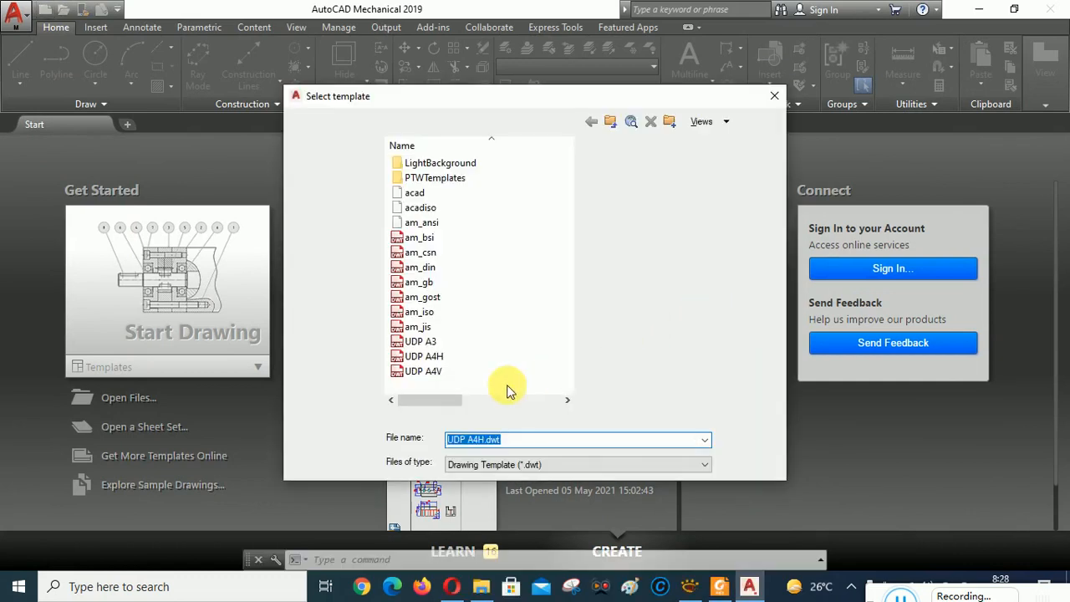
click(421, 373)
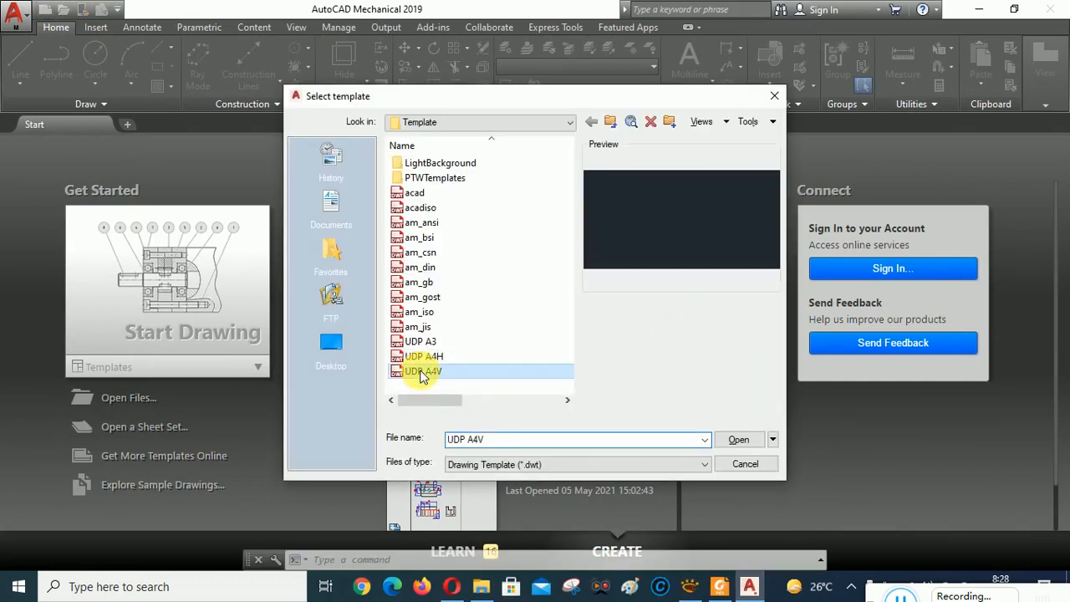
click(742, 441)
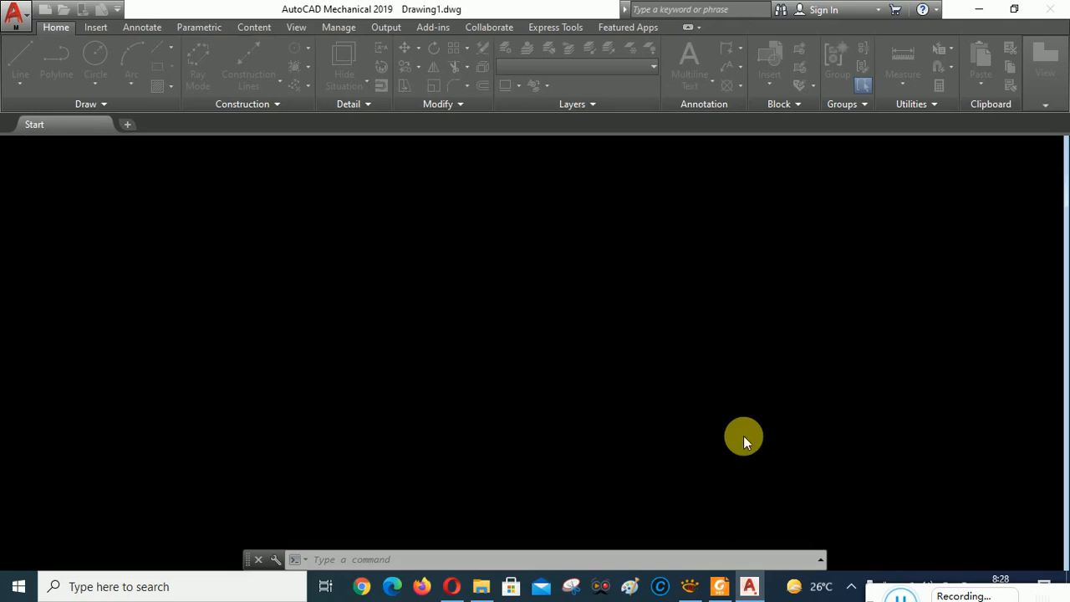
key(XF86AudioRaiseVolume)
- Consult the bevel washer reference in XnView and draw the base's top edge in AutoCAD Mechanical as a line of length 76 at 0°
click(691, 584)
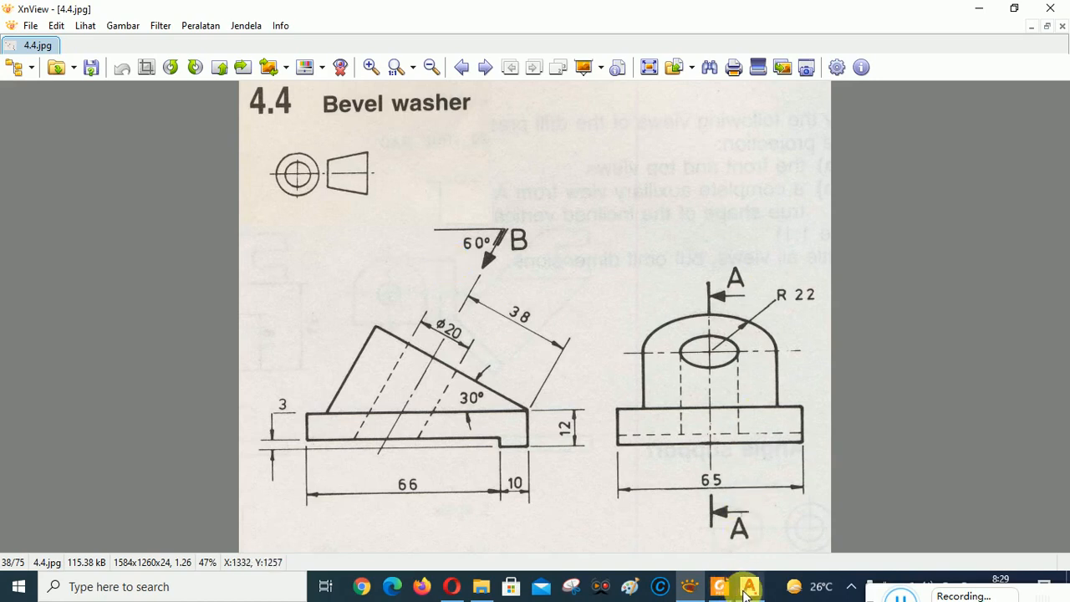
mouse_move(747, 589)
click(745, 485)
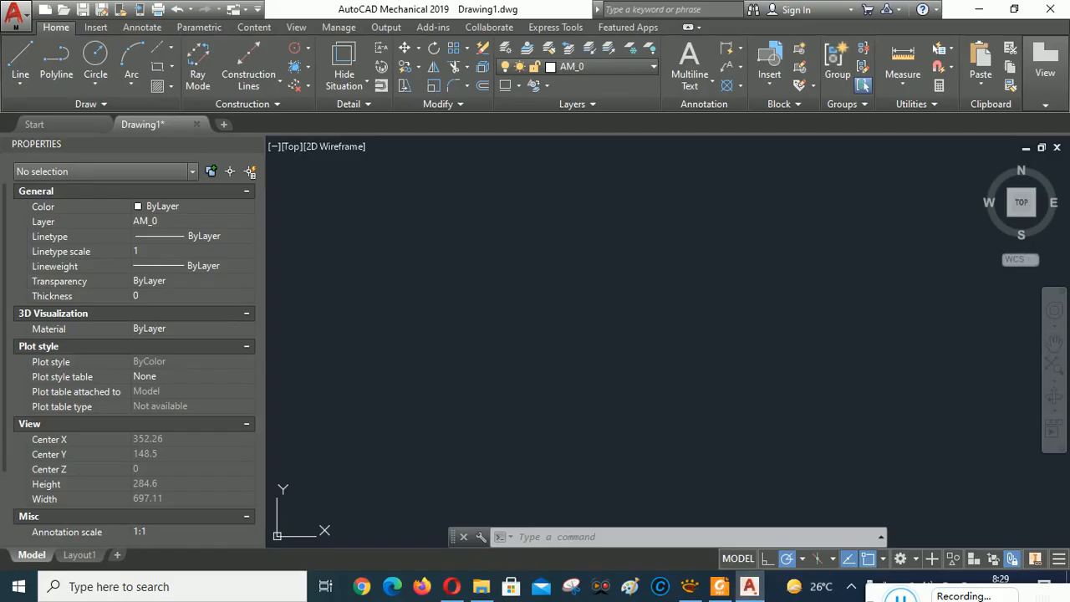
click(690, 590)
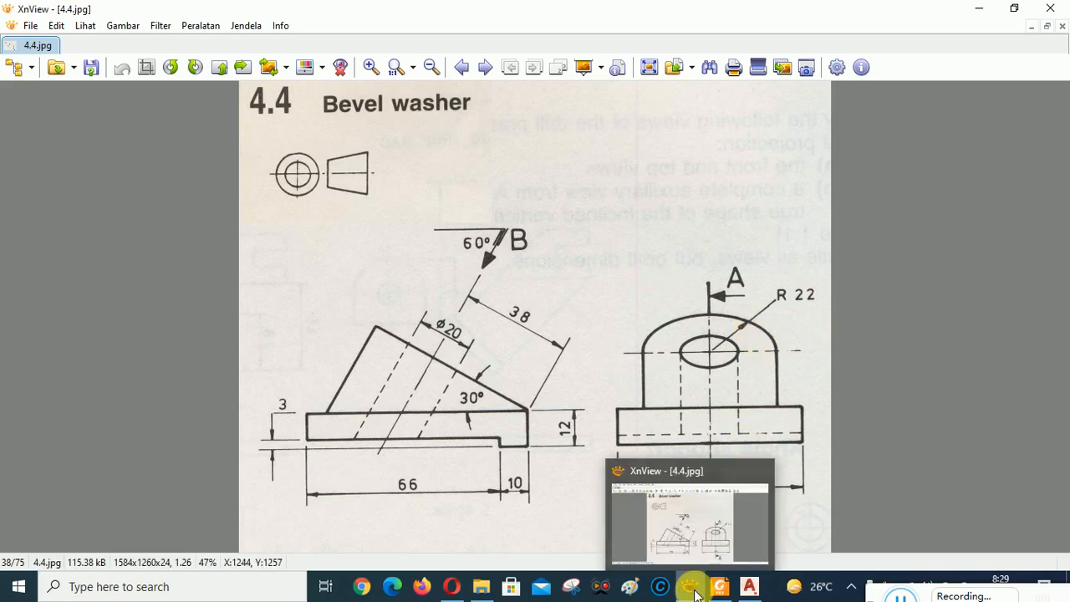
click(755, 585)
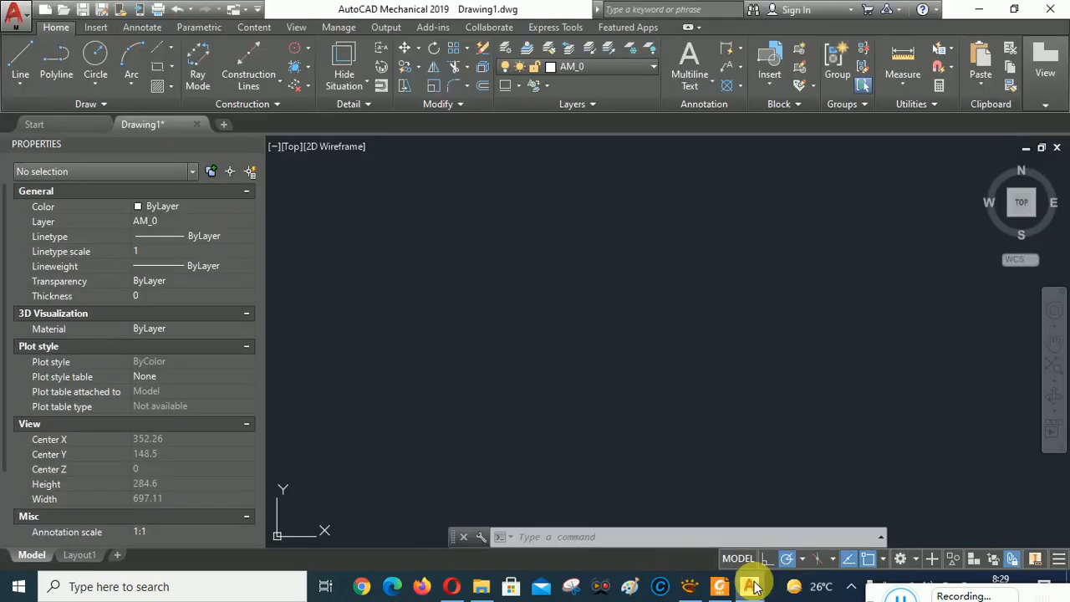
click(20, 60)
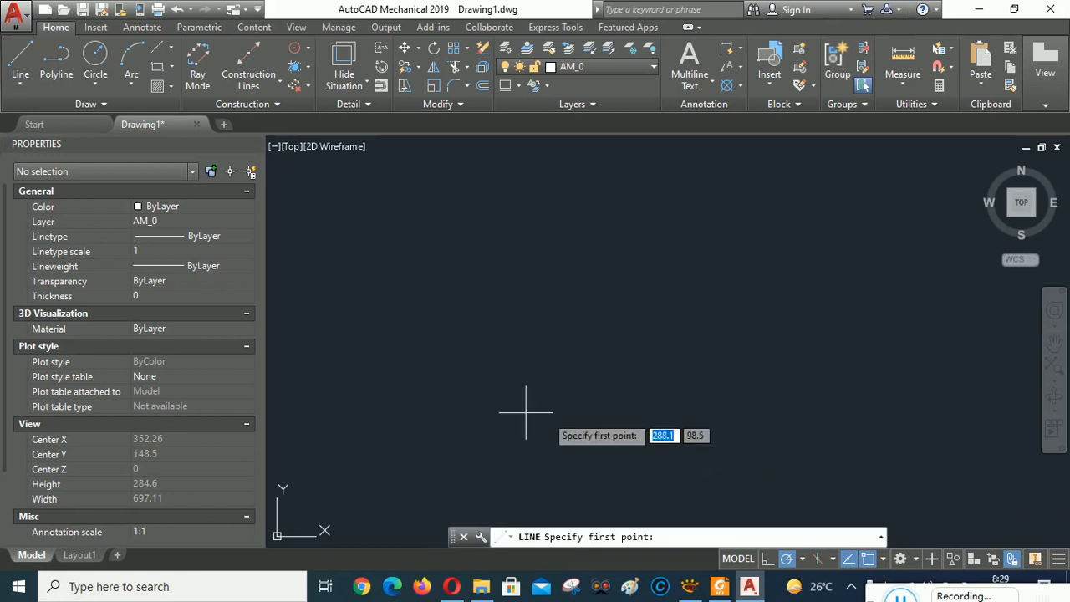
click(410, 292)
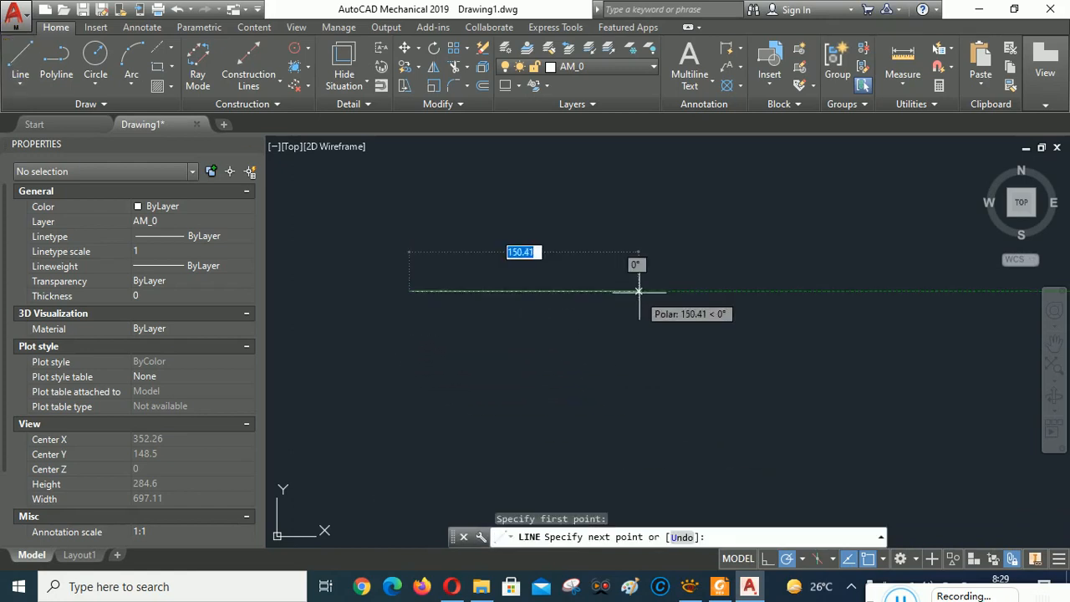
text(76)
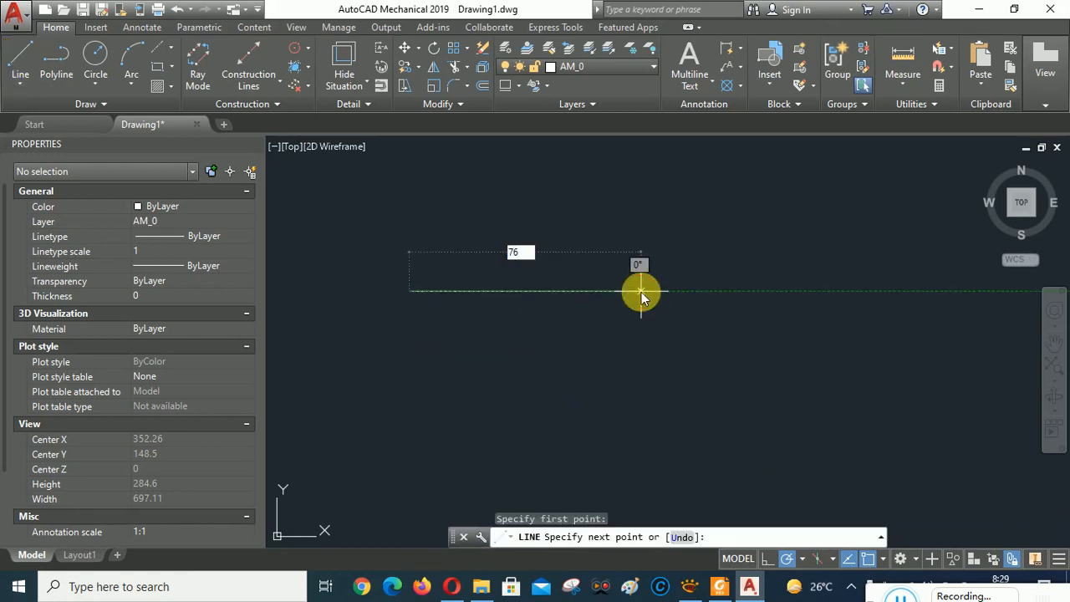
key(Tab)
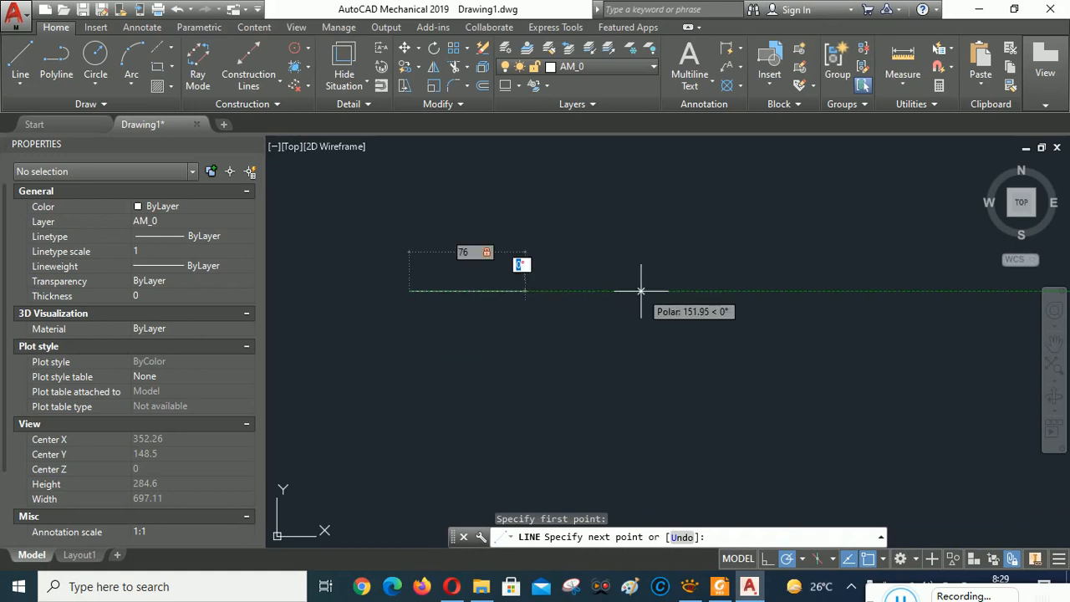
text(0)
key(Return)
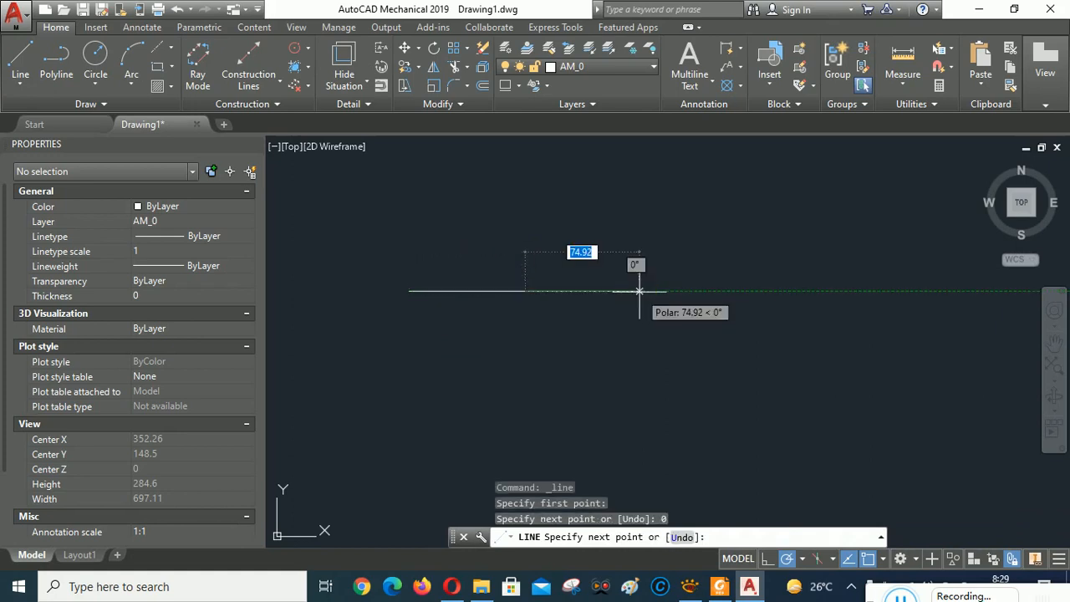
right_click(707, 240)
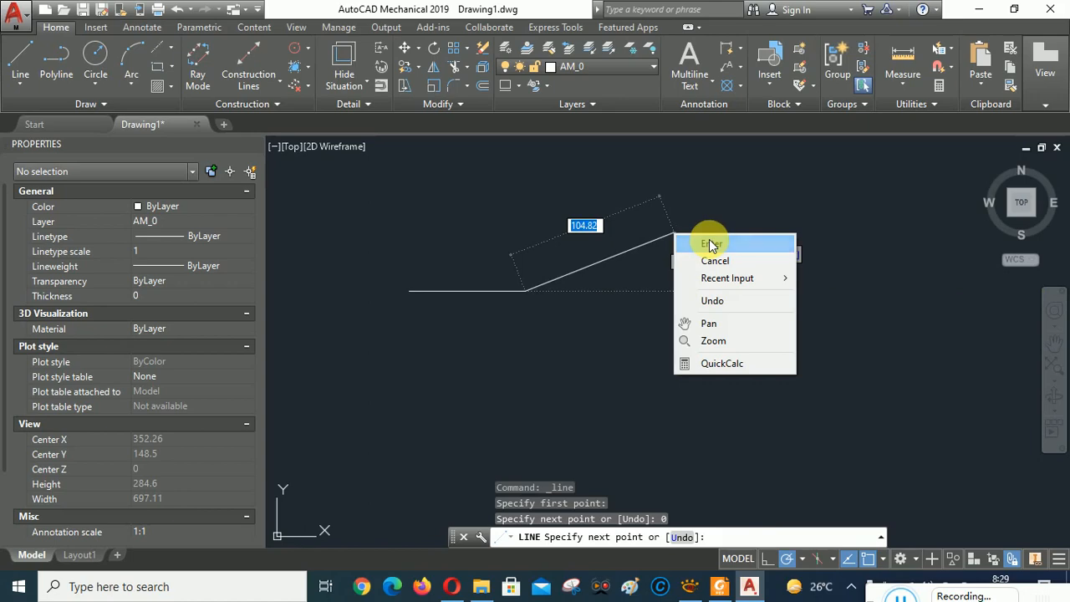
click(709, 244)
- Check the base height in the XnView reference and offset the horizontal line downward by 12 in AutoCAD Mechanical
click(688, 588)
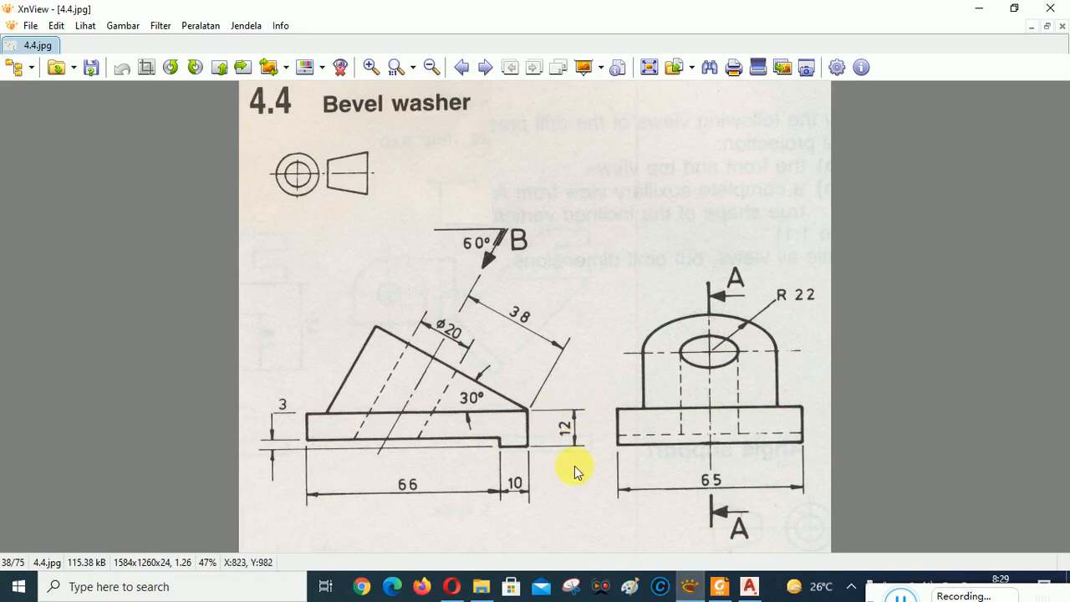
click(688, 588)
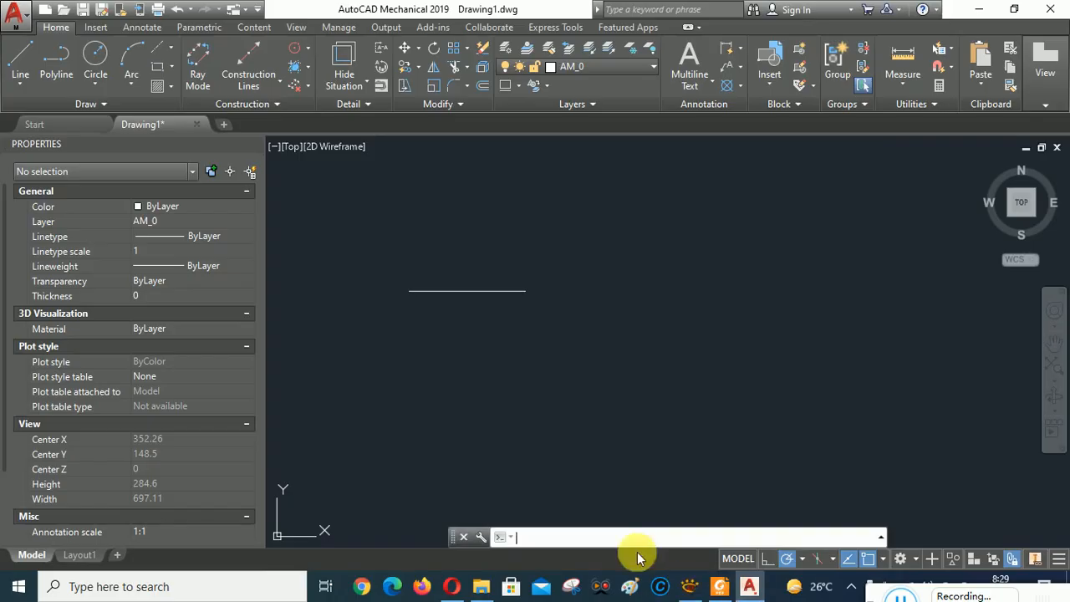
scroll(410, 300, up, 4)
click(483, 86)
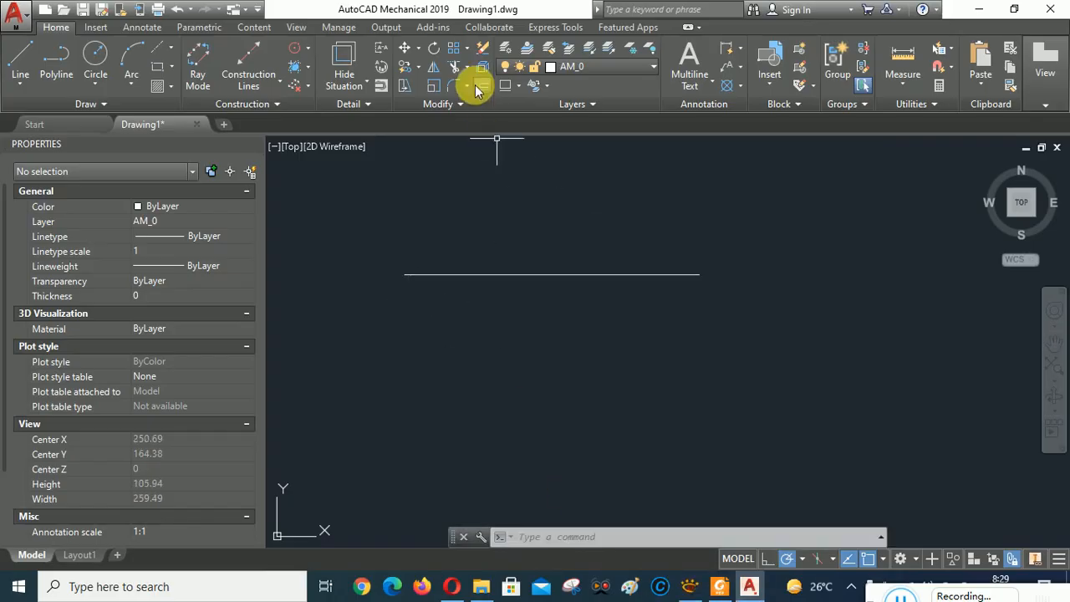
text(12)
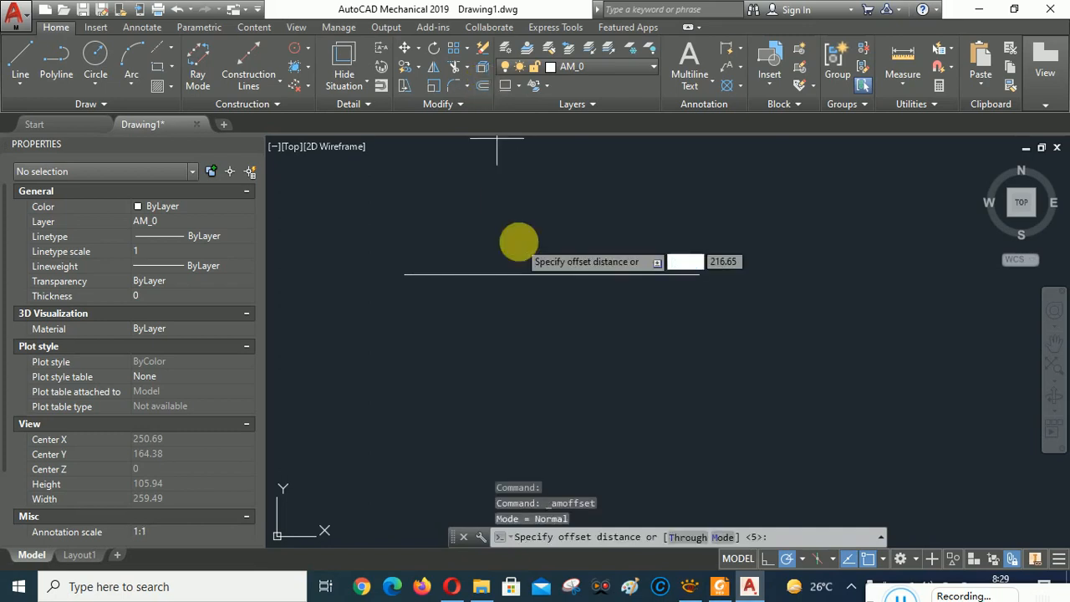
key(Return)
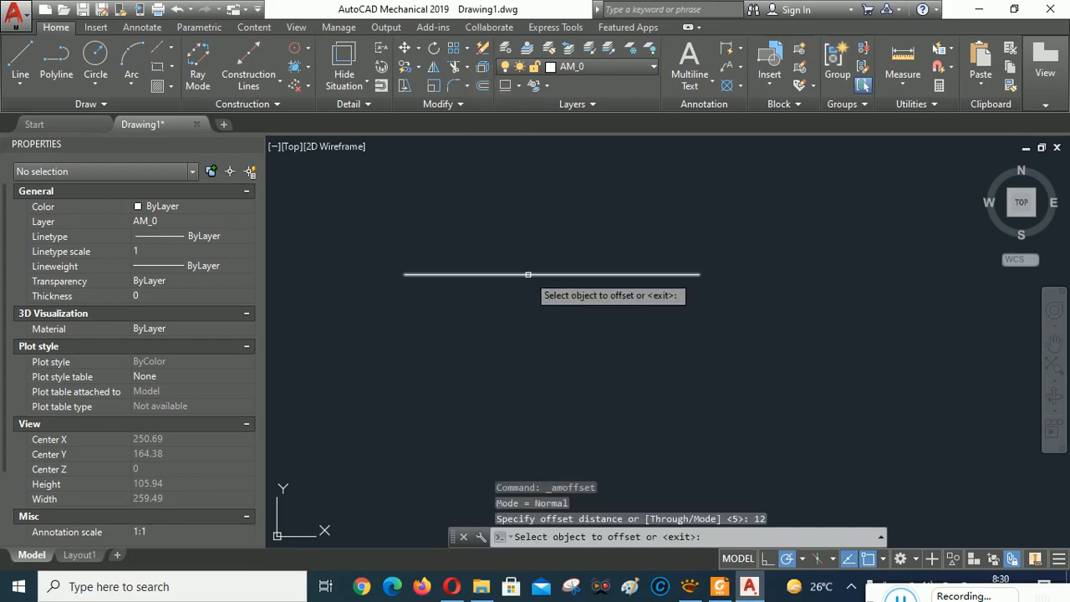
click(519, 274)
click(519, 368)
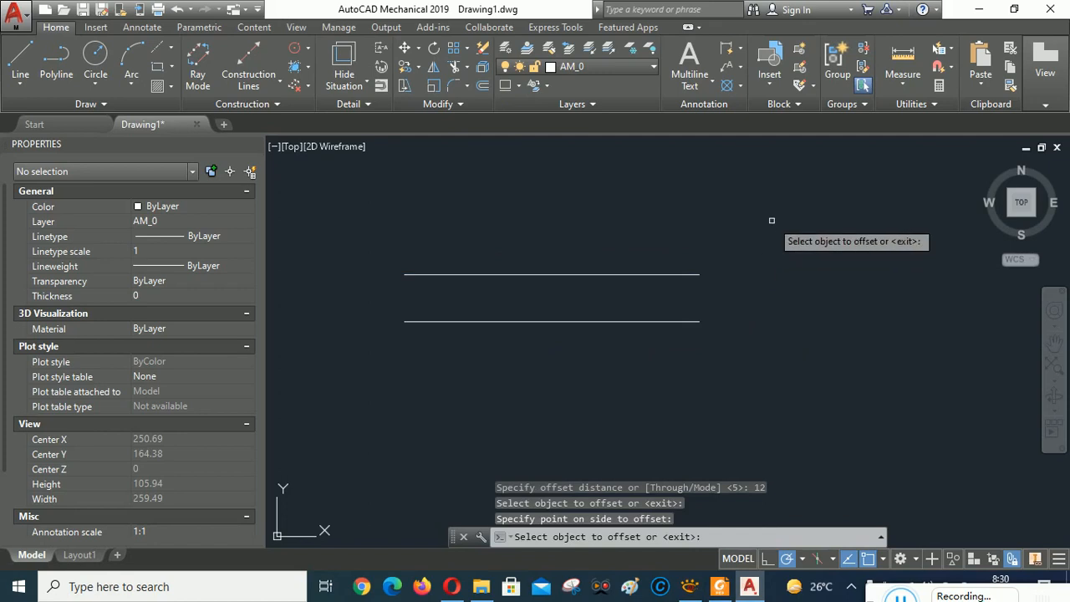
key(Return)
- Check the step height in the XnView reference and offset the lower horizontal line upward by 3 in AutoCAD Mechanical
click(689, 586)
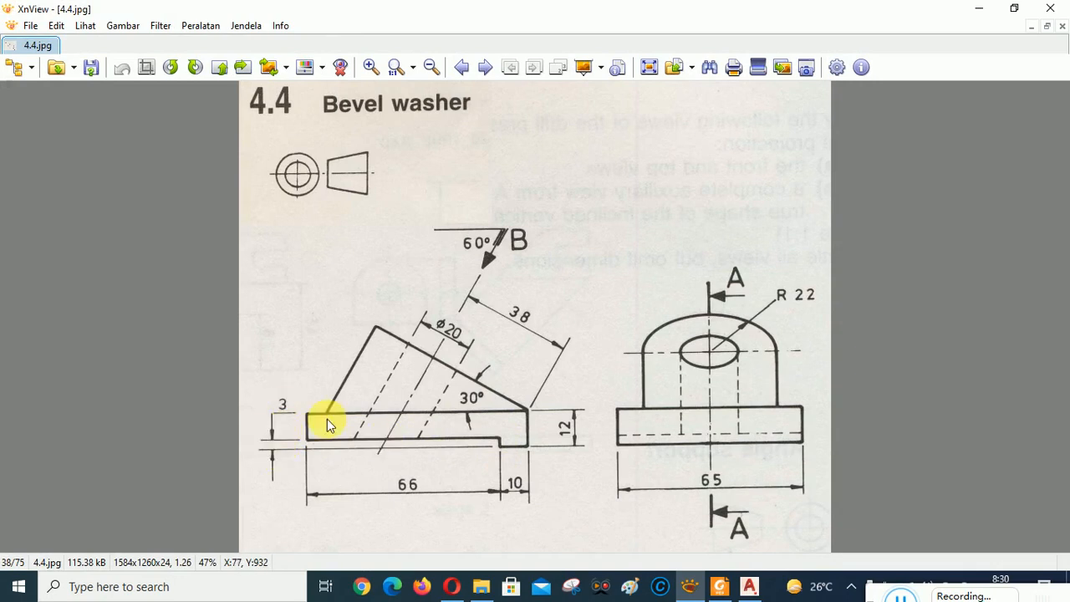
click(691, 591)
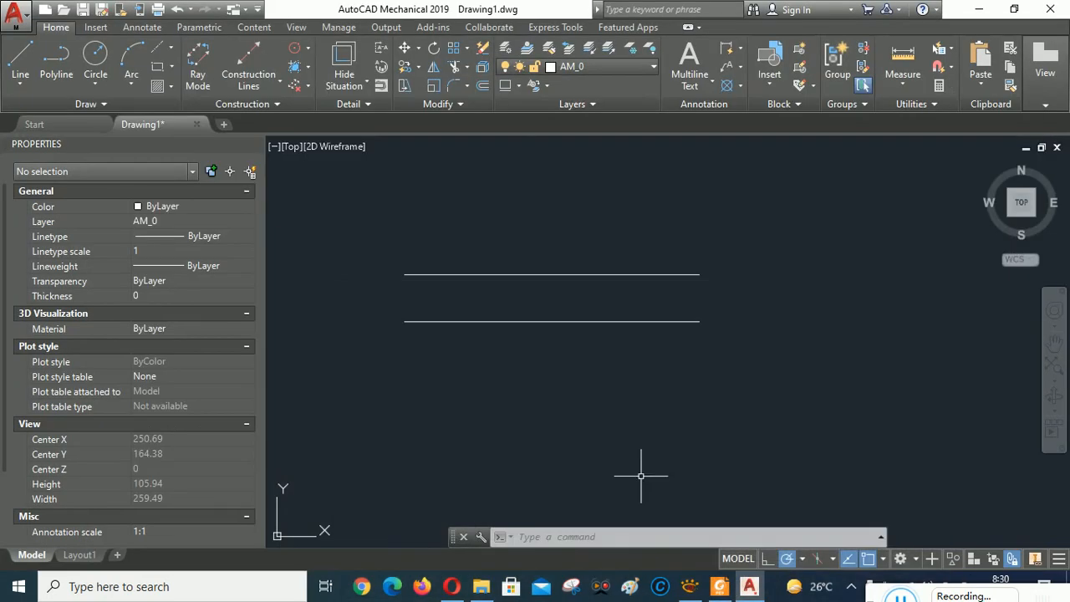
click(484, 85)
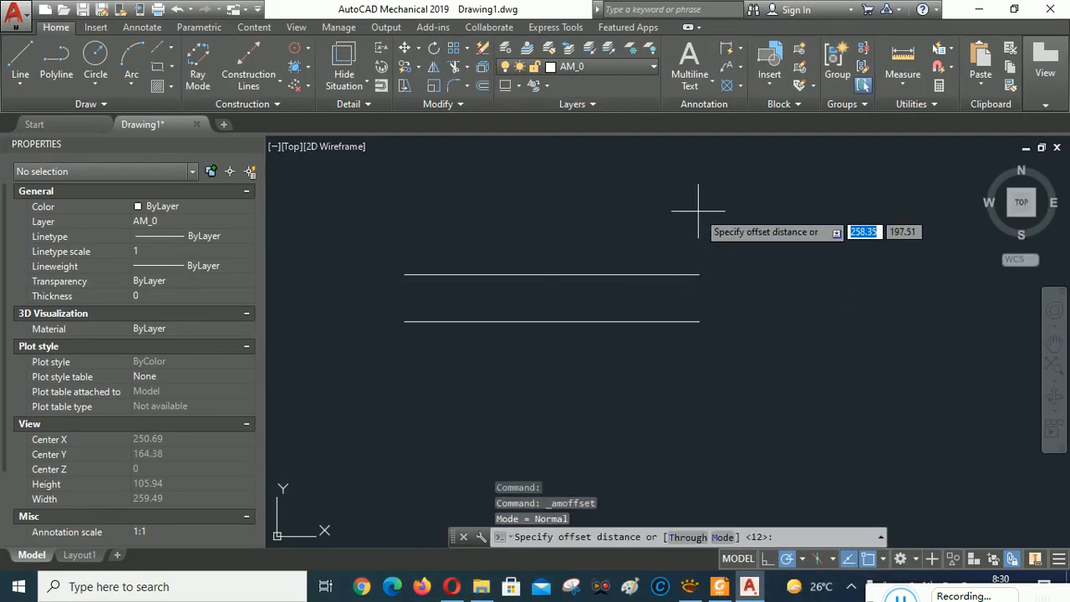
text(3)
key(Return)
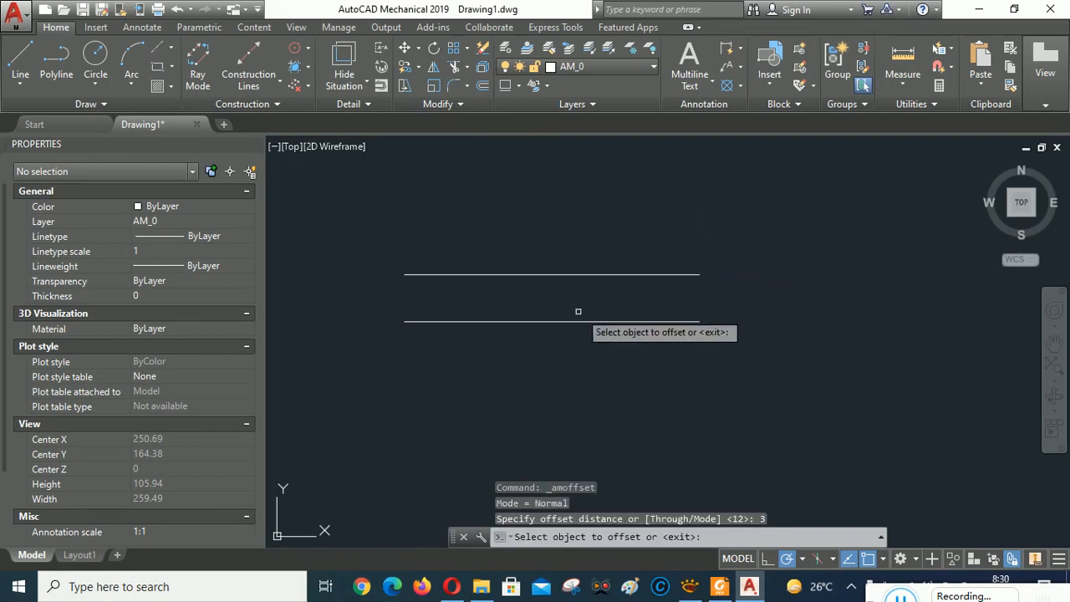
click(554, 318)
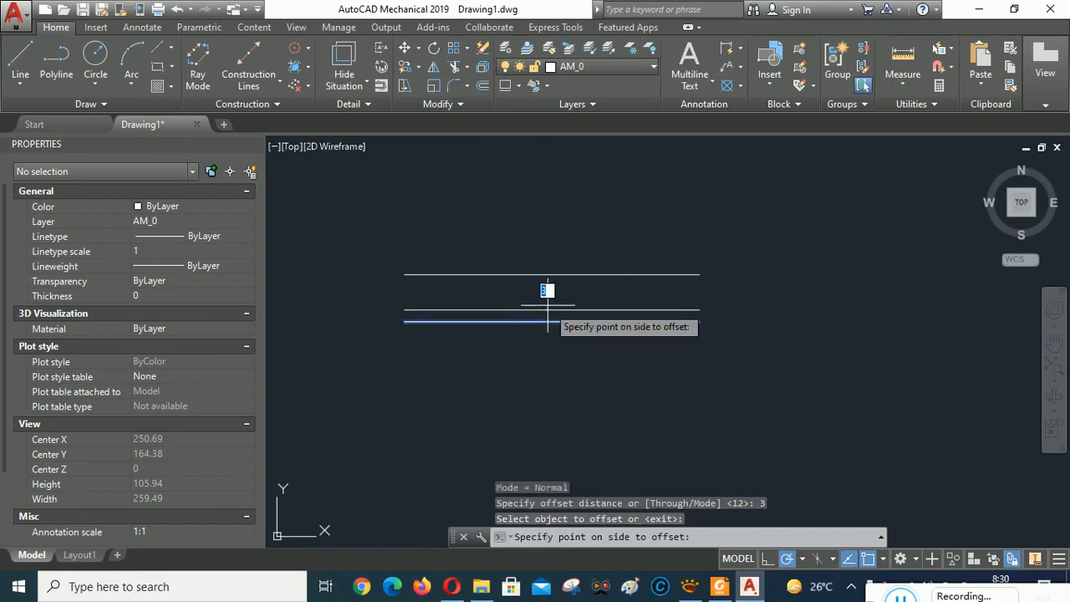
click(547, 218)
key(Return)
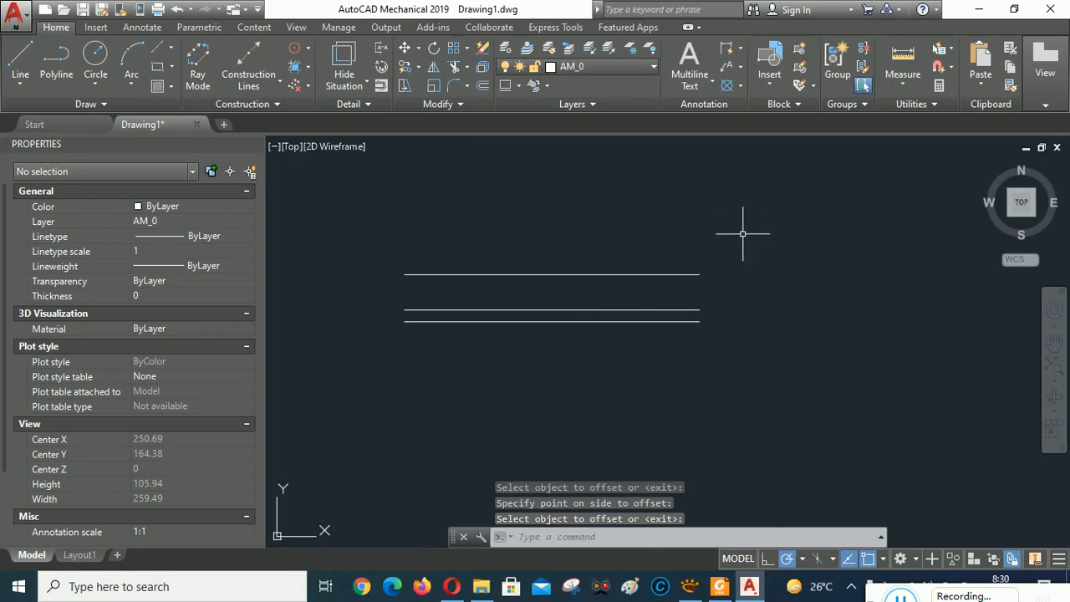
- Consult the XnView reference and close the base's right end in AutoCAD Mechanical with a vertical line from the top line to the lowest line
click(690, 589)
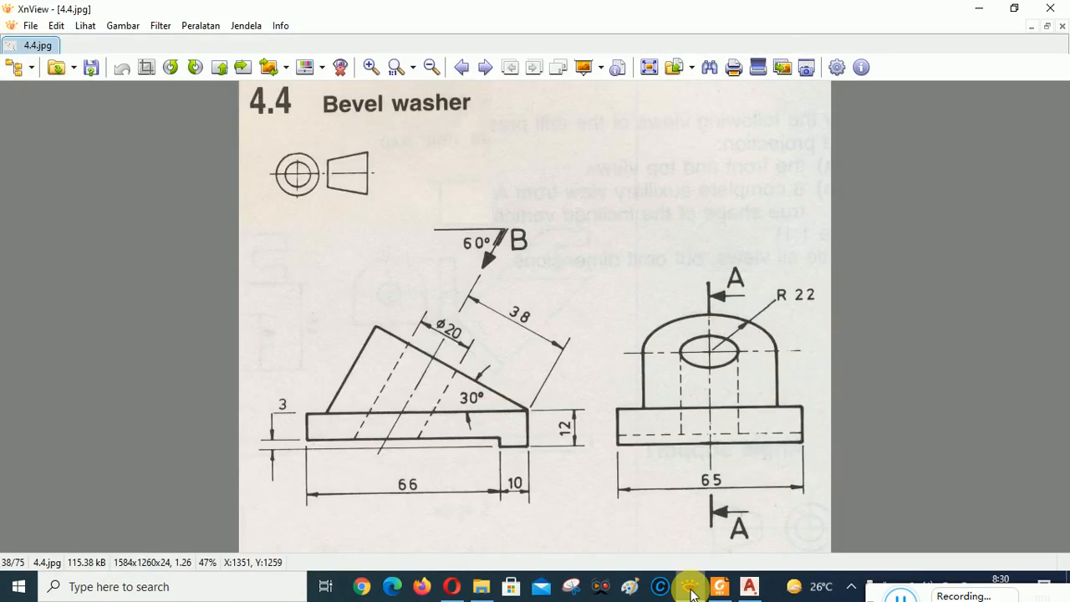
click(690, 590)
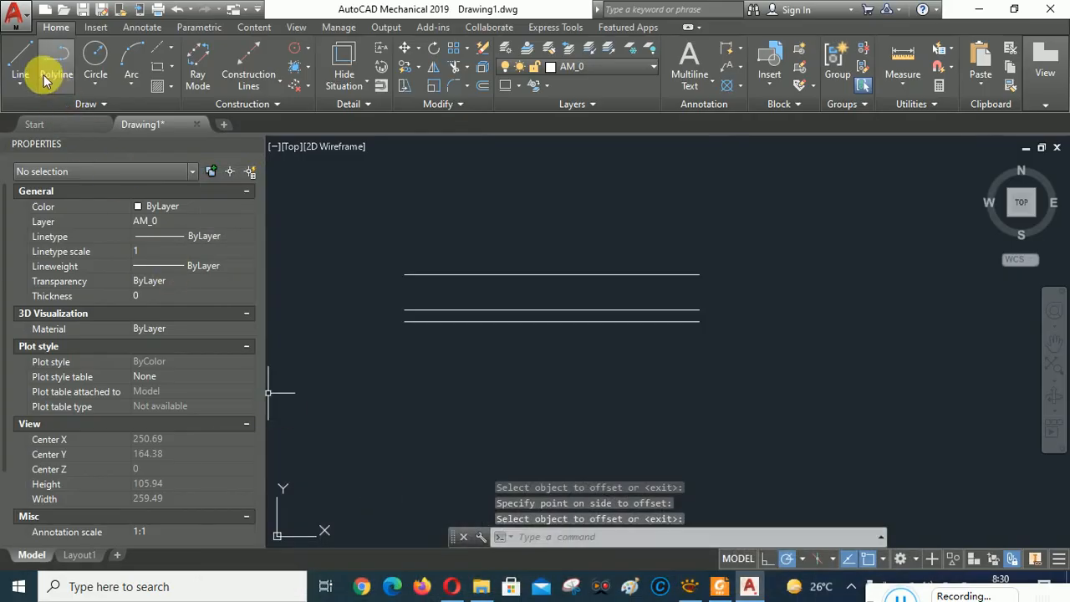
click(20, 60)
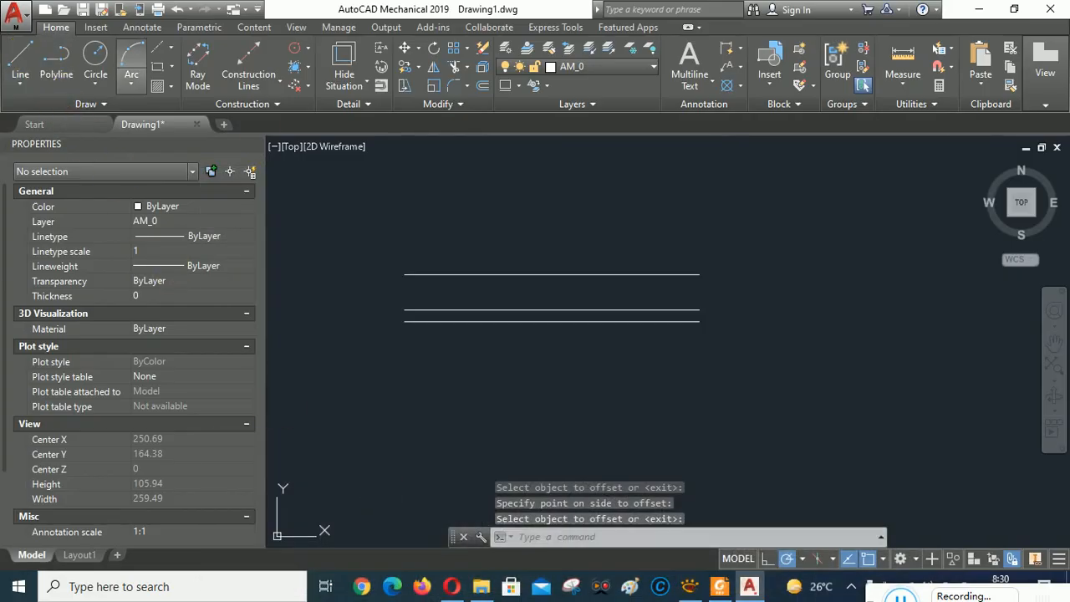
click(700, 274)
click(699, 321)
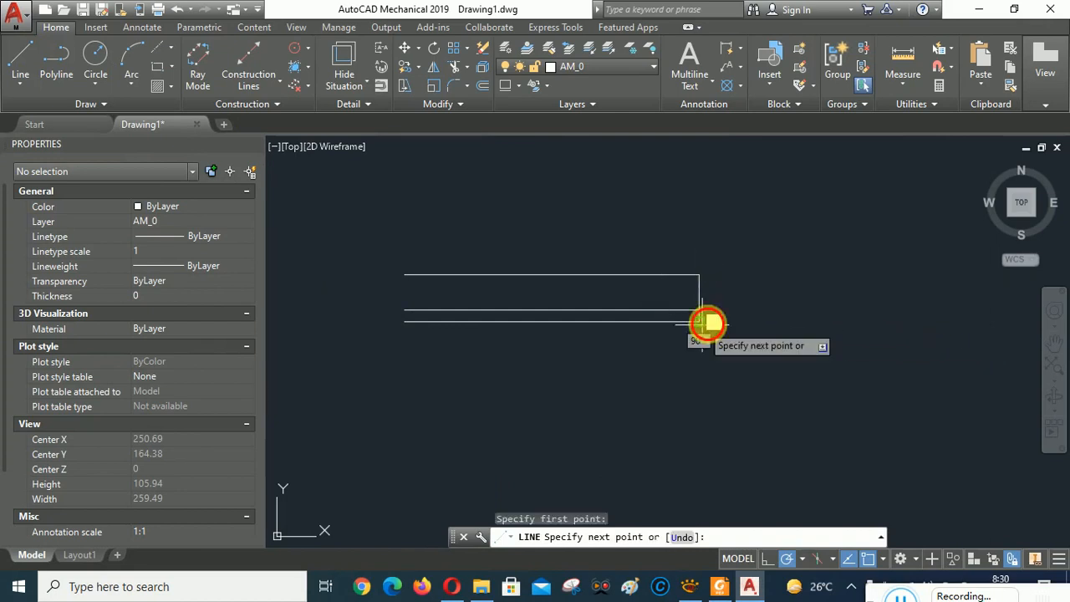
right_click(826, 230)
click(846, 240)
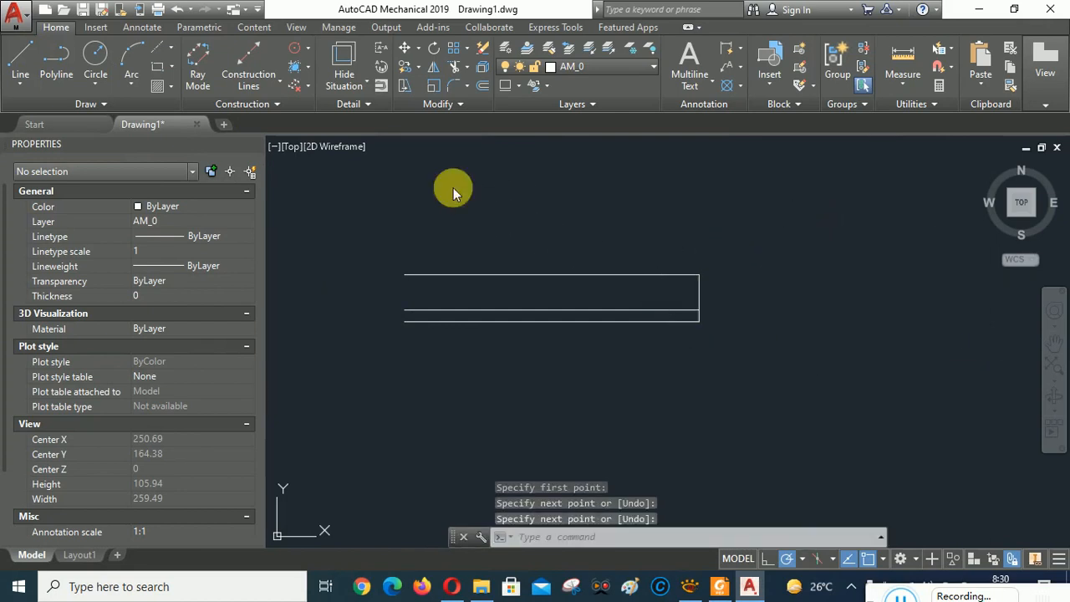
- Draw a vertical line at the base's left end from the top line to the middle horizontal line
right_click(453, 189)
click(509, 198)
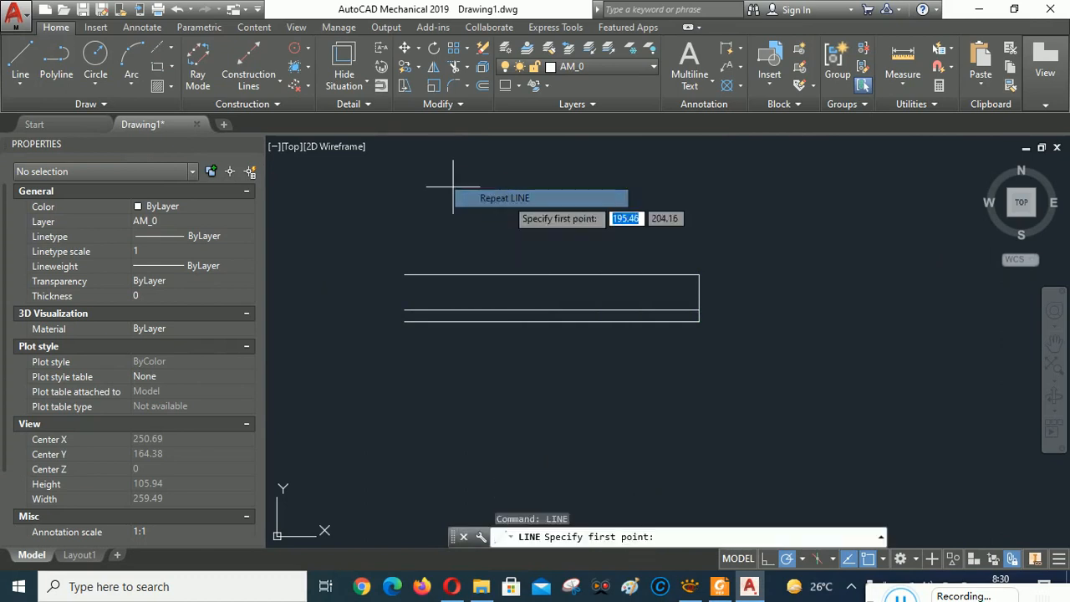
click(406, 275)
click(406, 321)
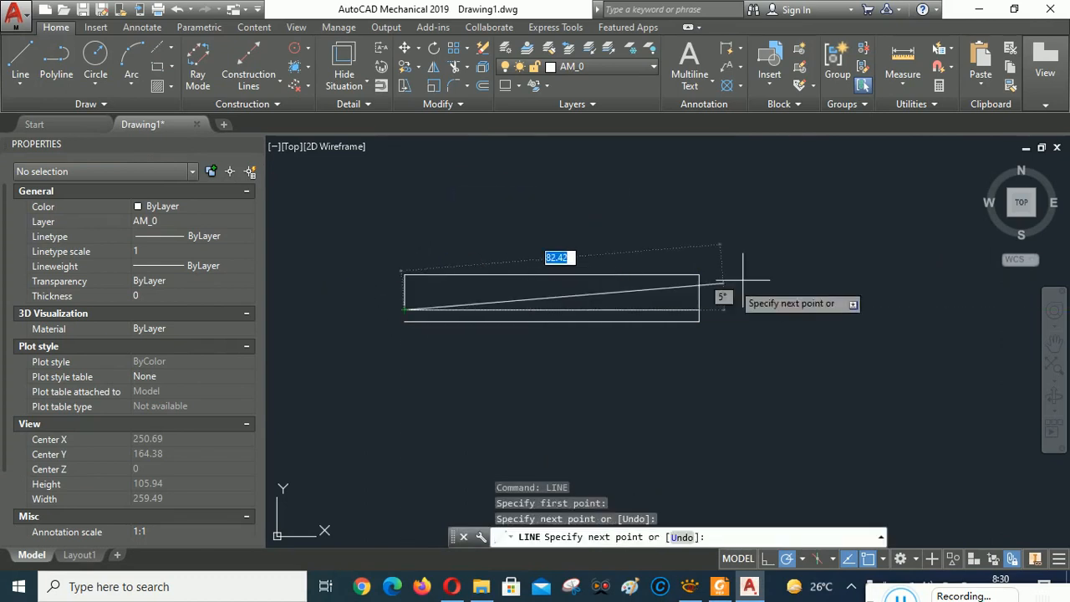
right_click(783, 279)
click(817, 285)
- Check the step width in the XnView reference and offset the base's right vertical line 10 to the left in AutoCAD Mechanical
click(689, 585)
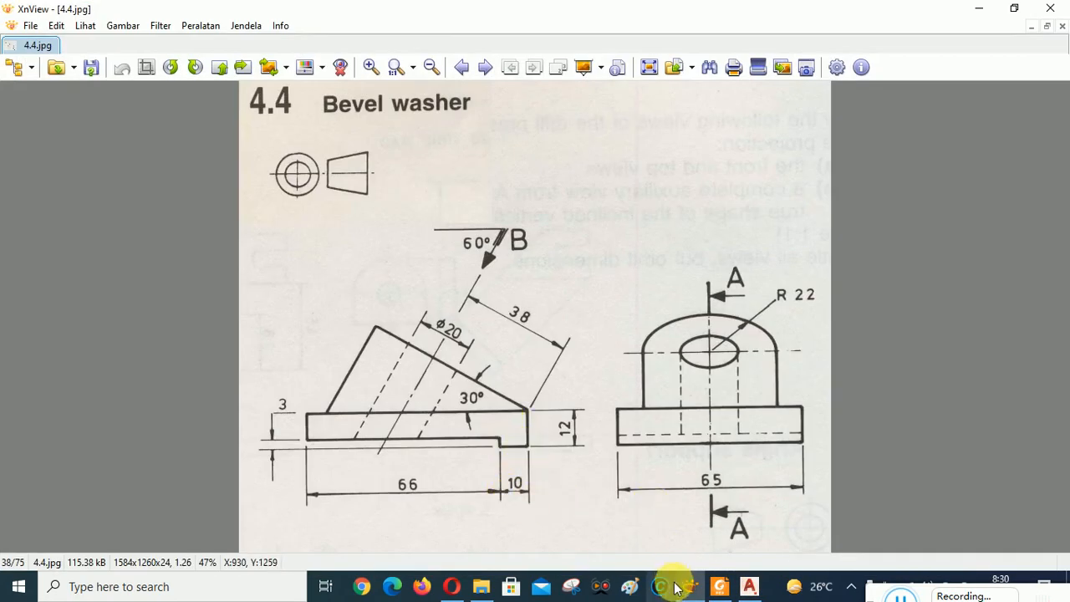
click(748, 585)
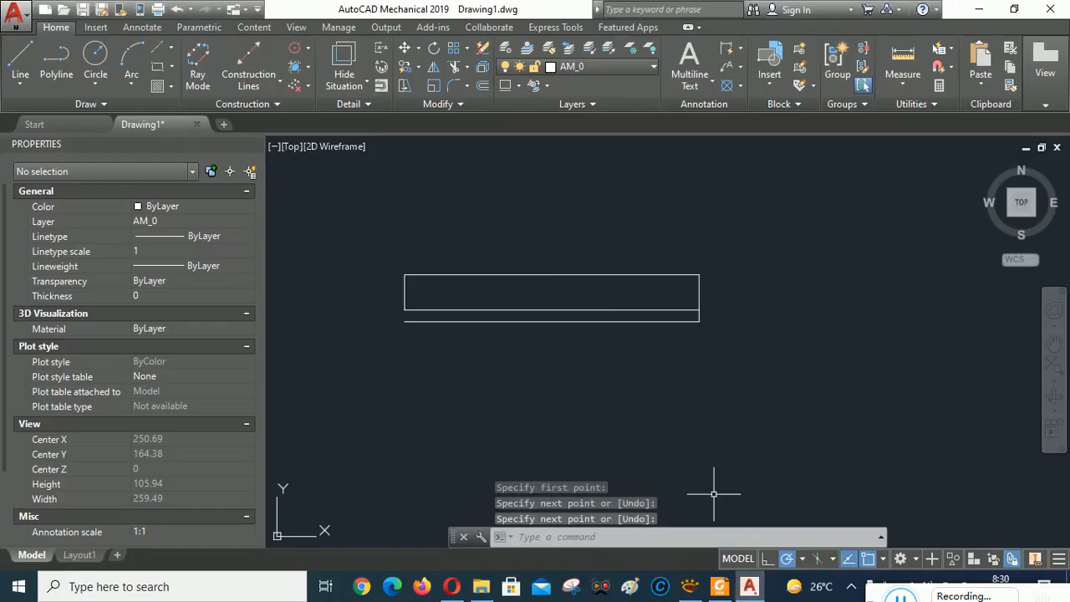
click(483, 85)
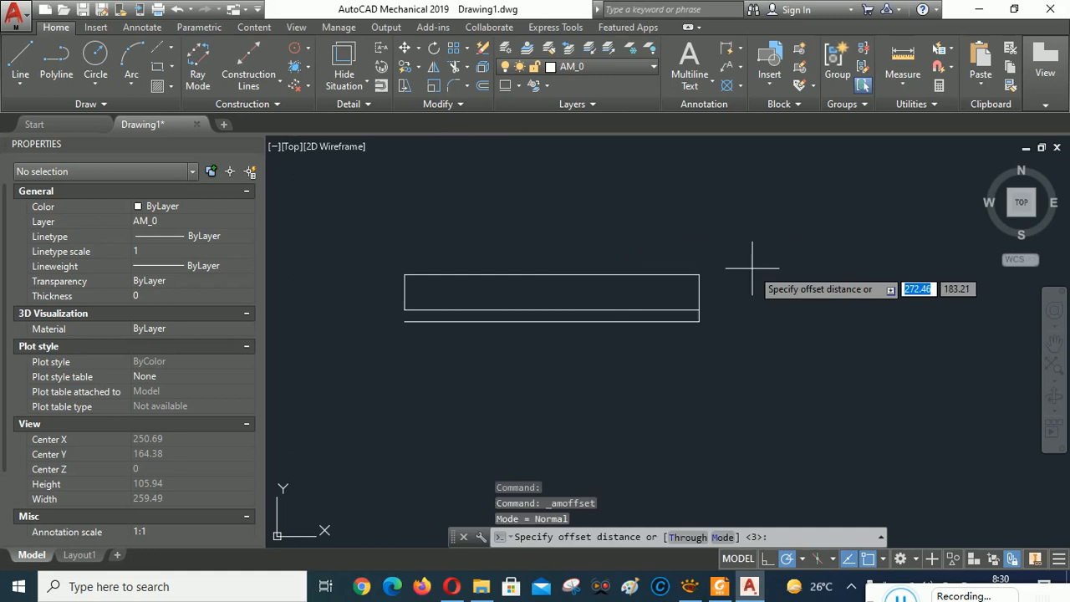
text(10)
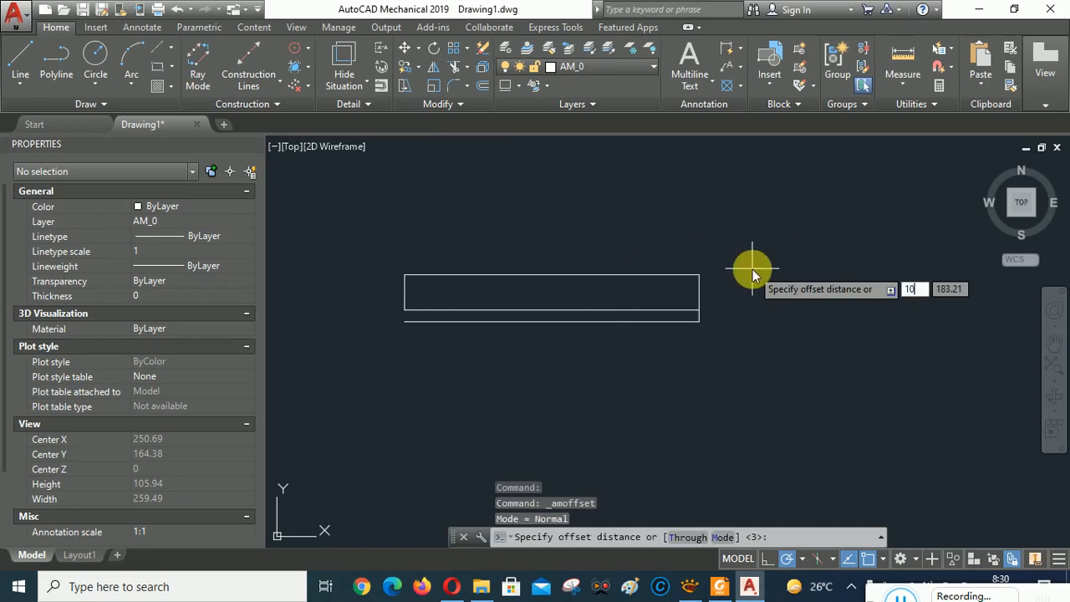
key(Return)
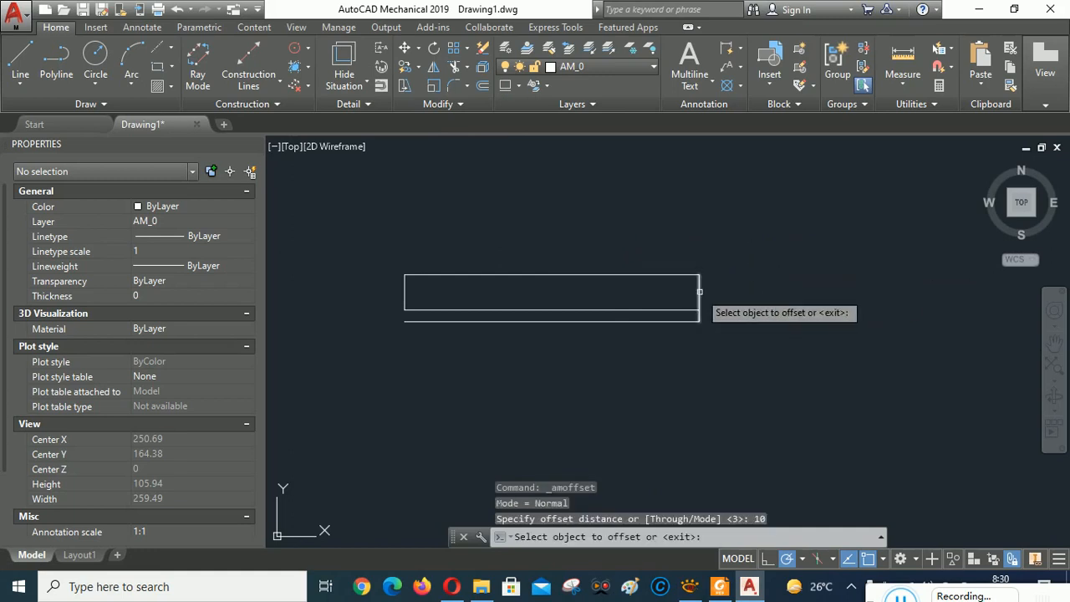
click(699, 294)
click(640, 292)
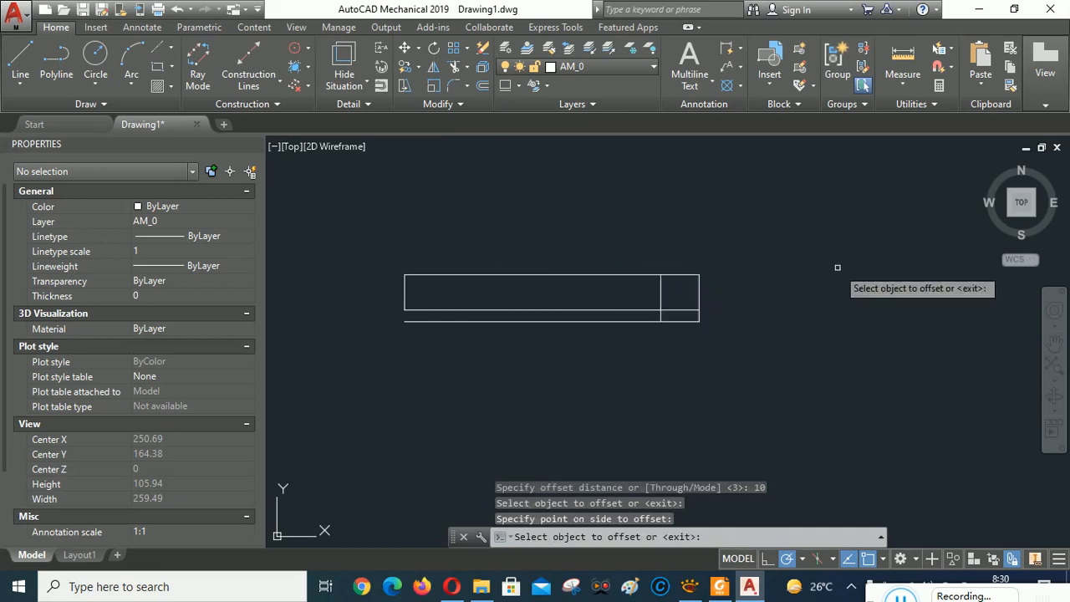
- Consult the XnView reference and trim the base in AutoCAD Mechanical to its stepped outline, using the offset vertical and middle horizontal lines as cutting edges
scroll(873, 277, up, 2)
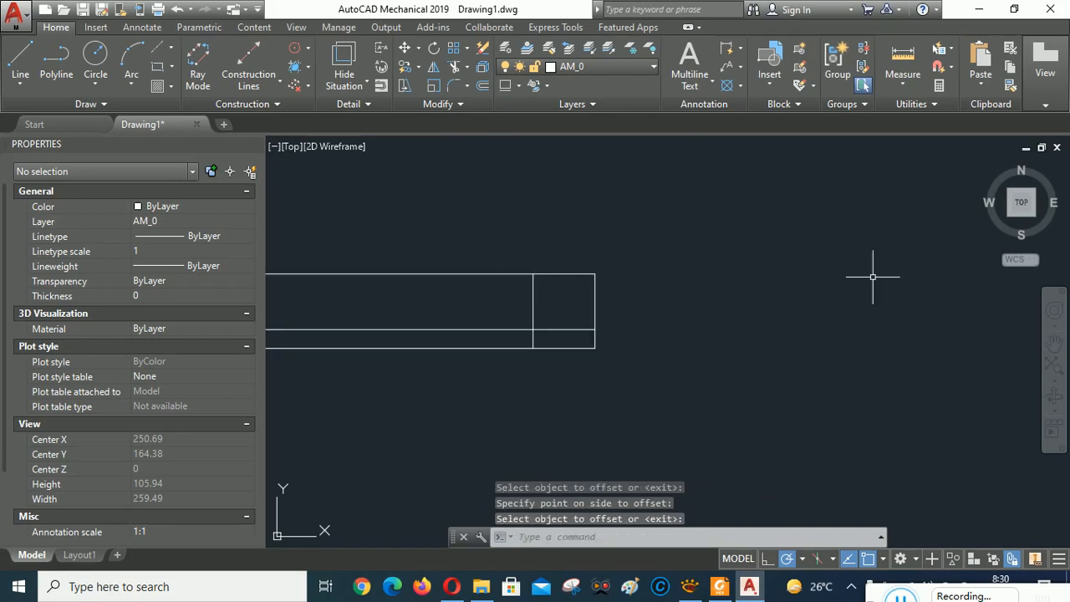
click(700, 588)
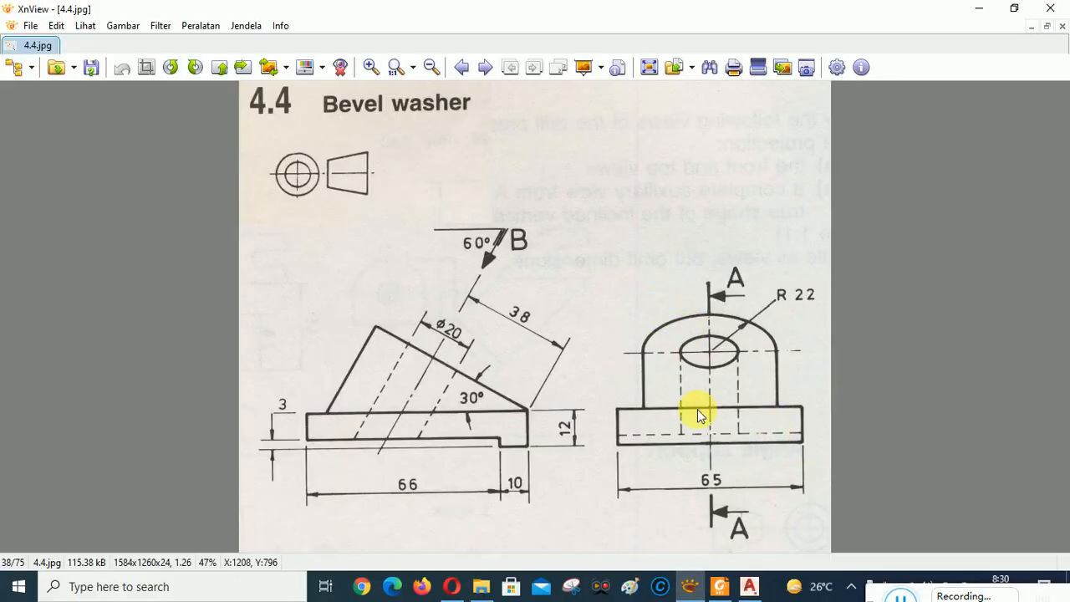
click(749, 587)
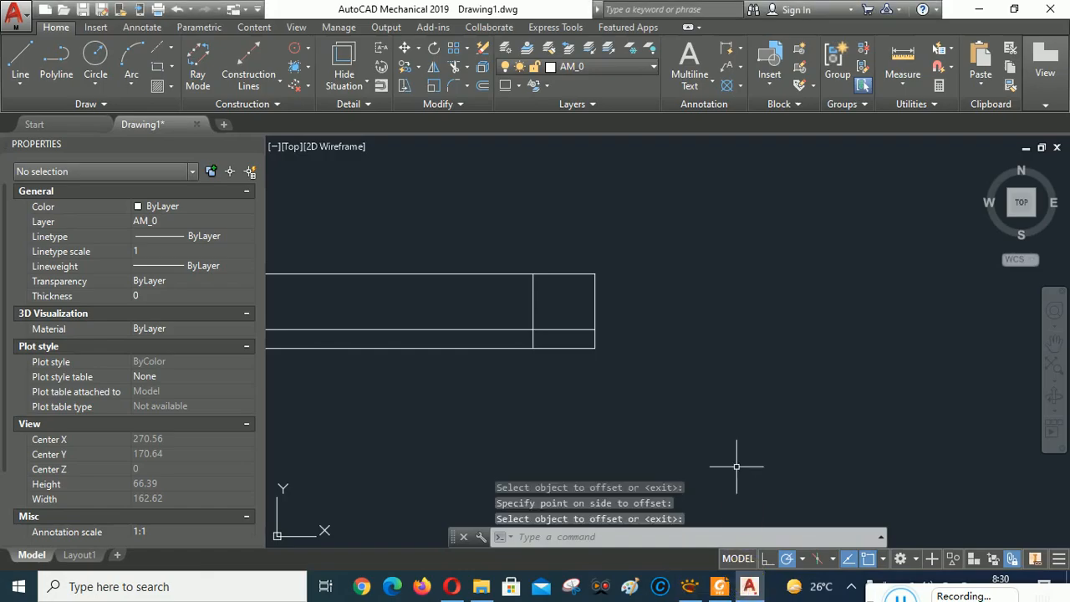
scroll(829, 318, down, 5)
scroll(635, 316, down, 1)
scroll(660, 322, up, 4)
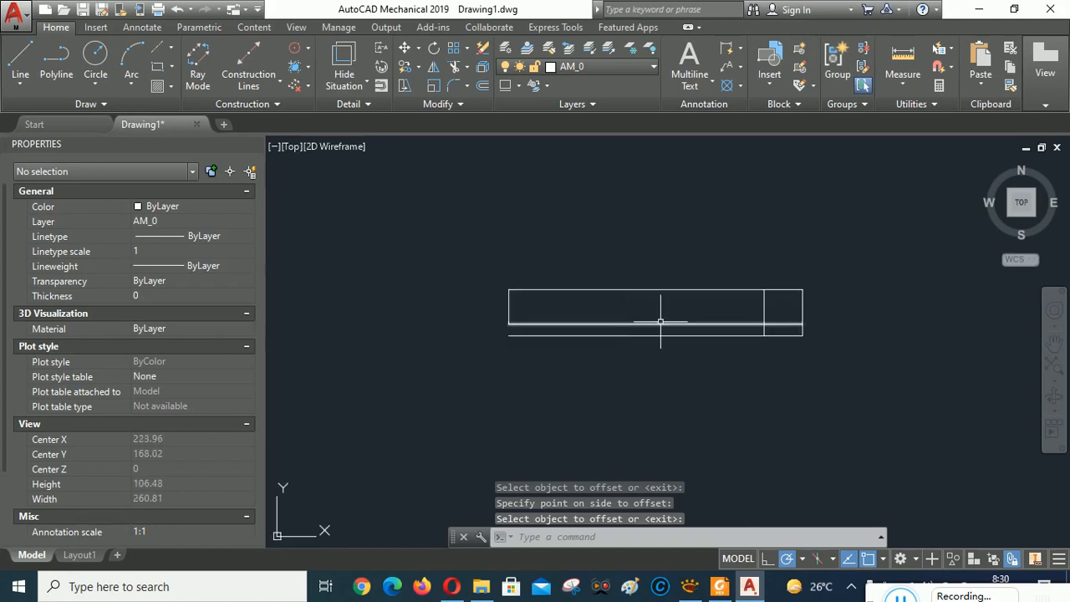
click(451, 68)
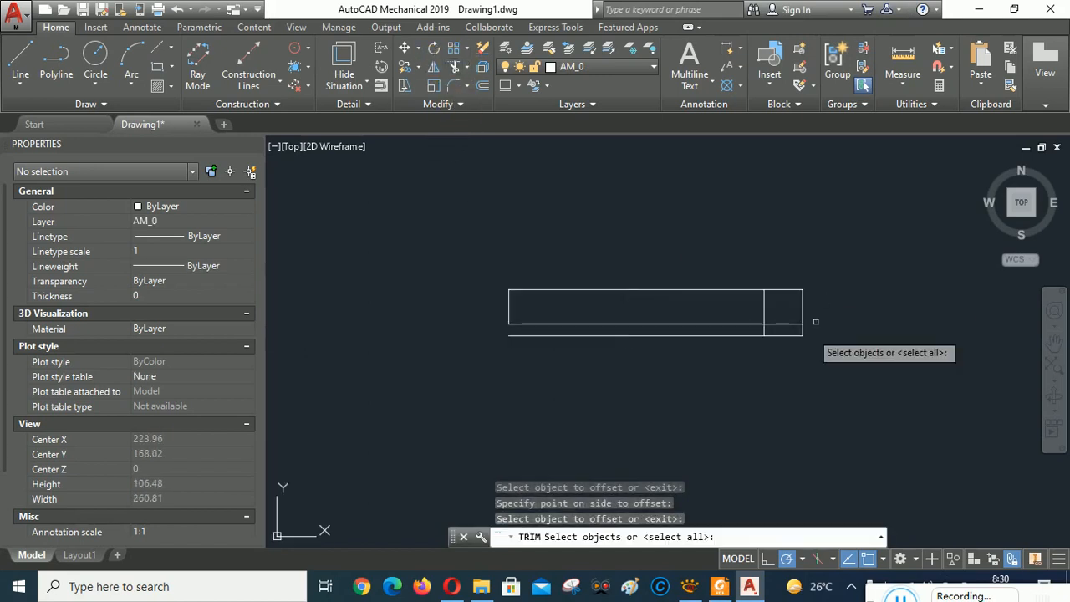
click(763, 308)
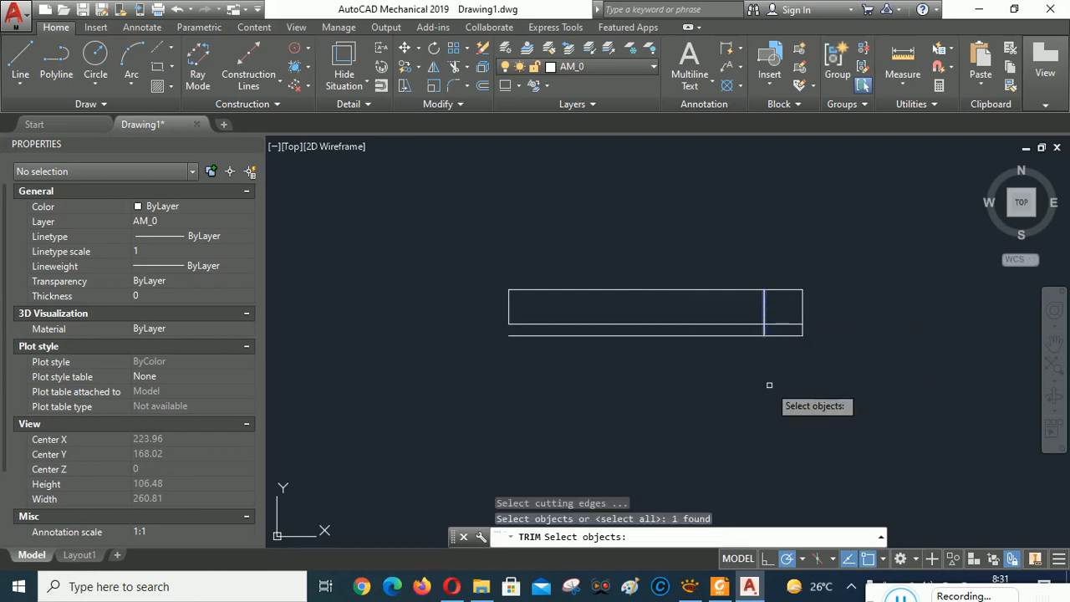
click(748, 324)
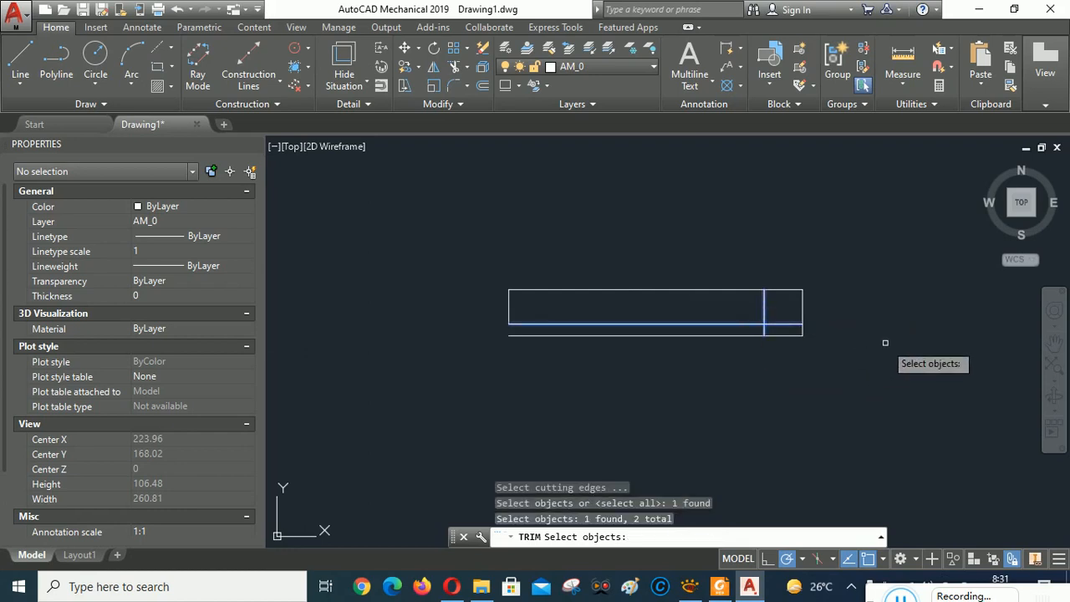
key(Return)
click(753, 337)
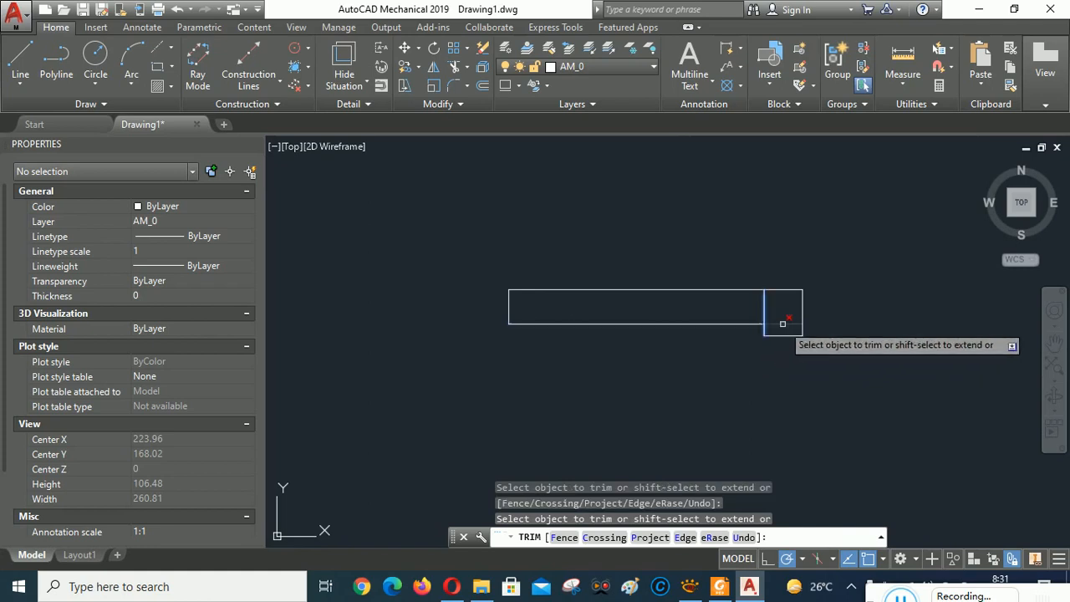
right_click(923, 284)
click(957, 297)
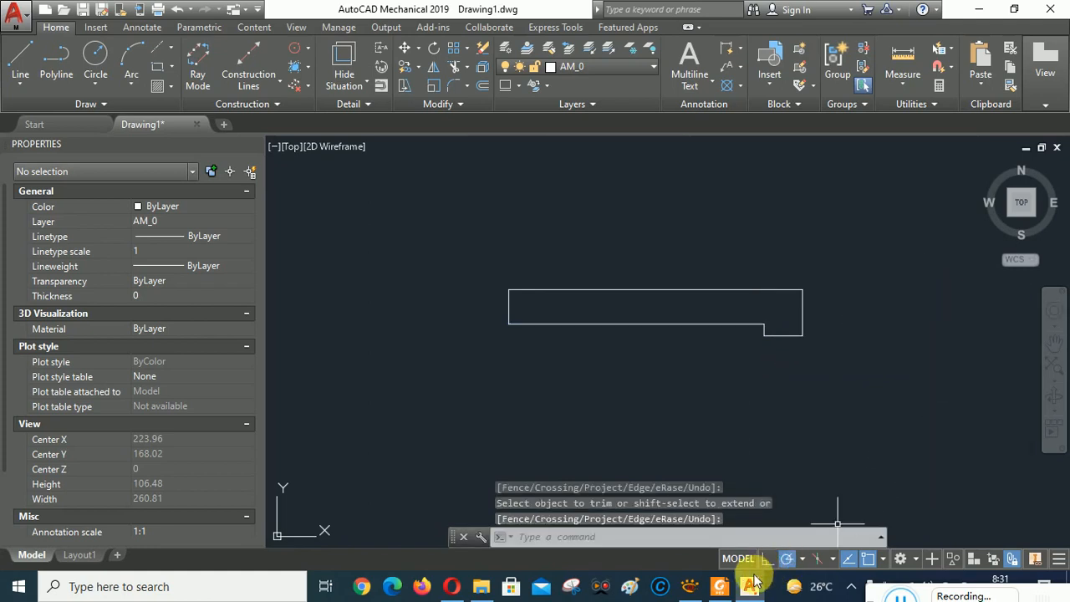
- Check the bevel angle in the XnView reference and set the polar tracking increment angle to 30 in AutoCAD Mechanical
click(690, 585)
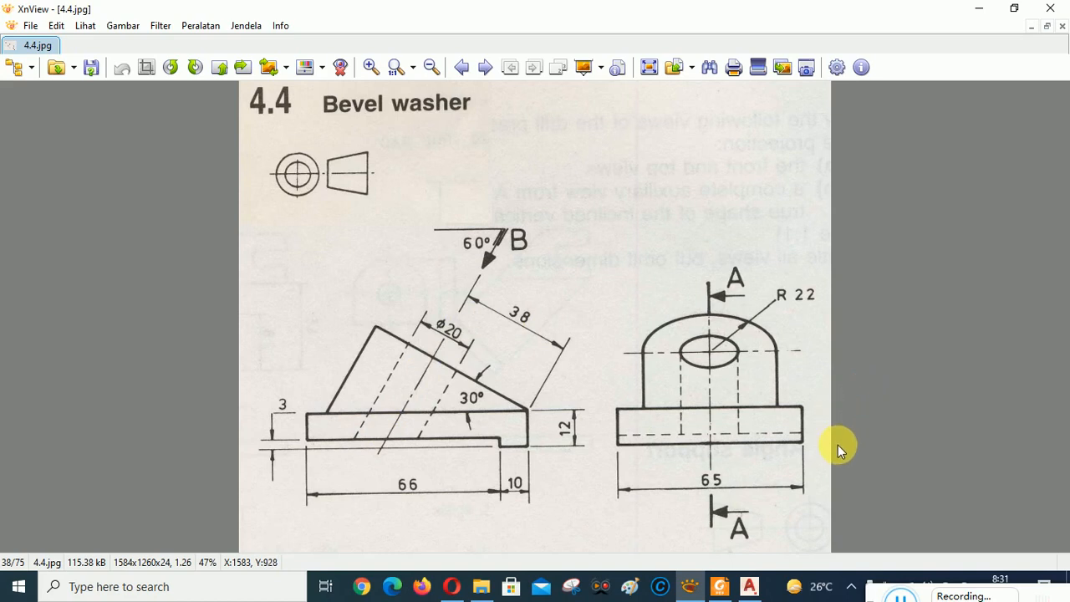
click(750, 586)
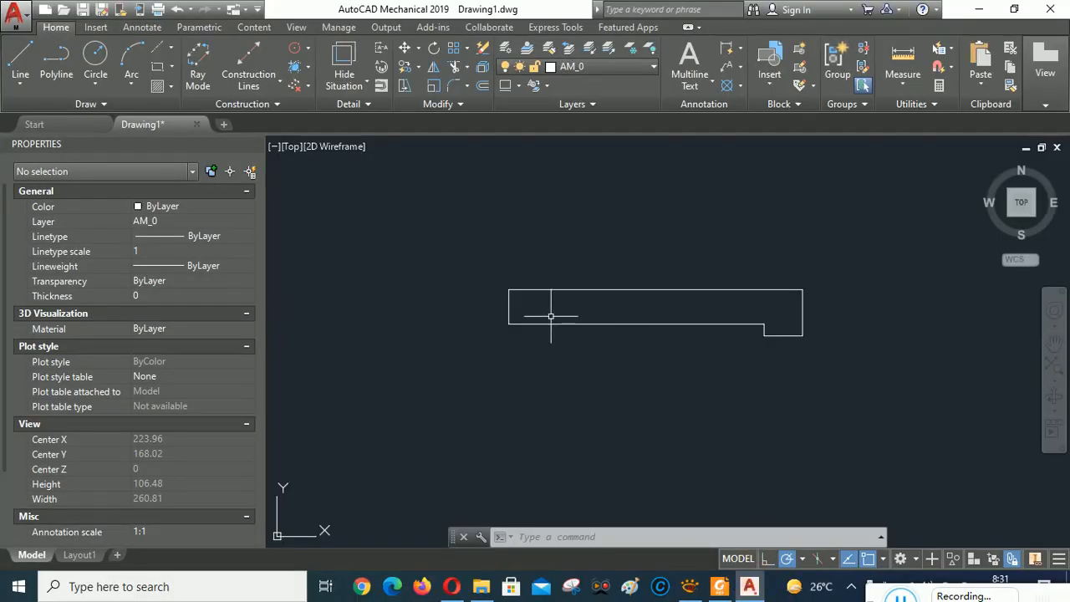
middle_drag(626, 239, 576, 346)
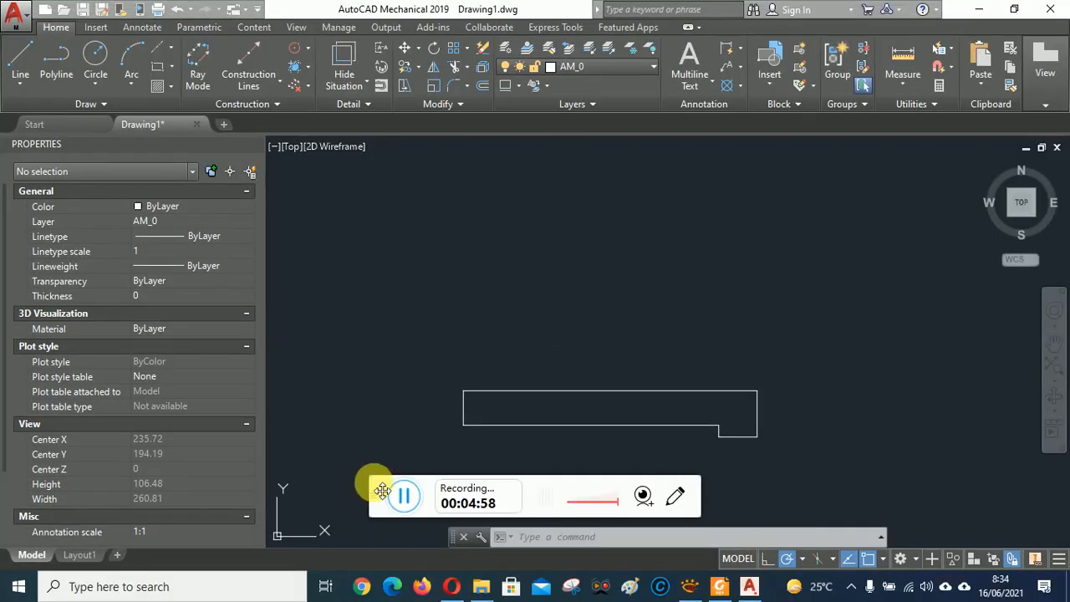
drag(382, 490, 842, 599)
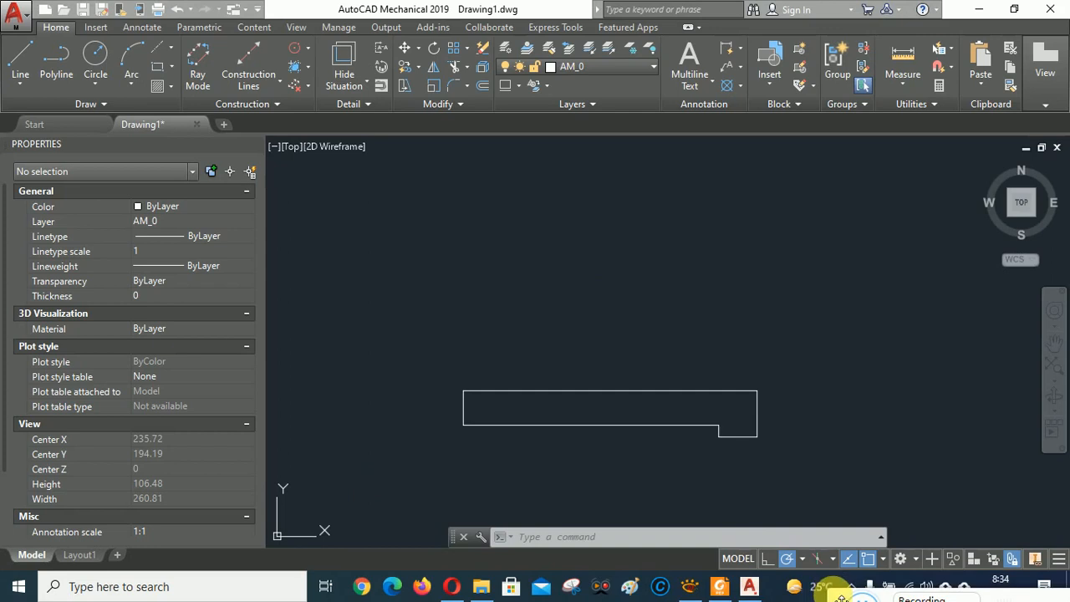
click(688, 584)
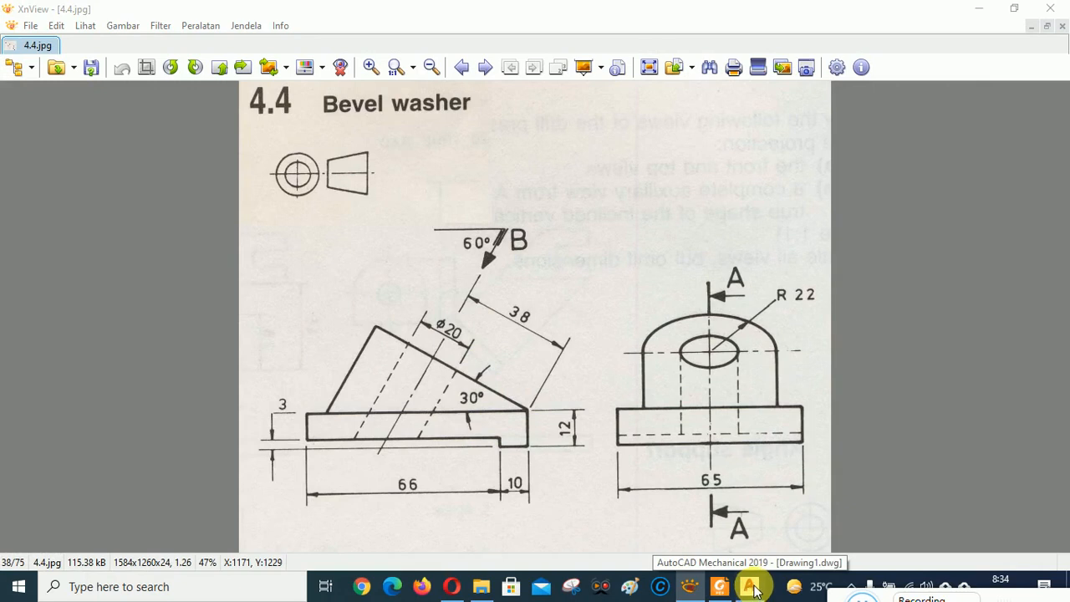
click(751, 586)
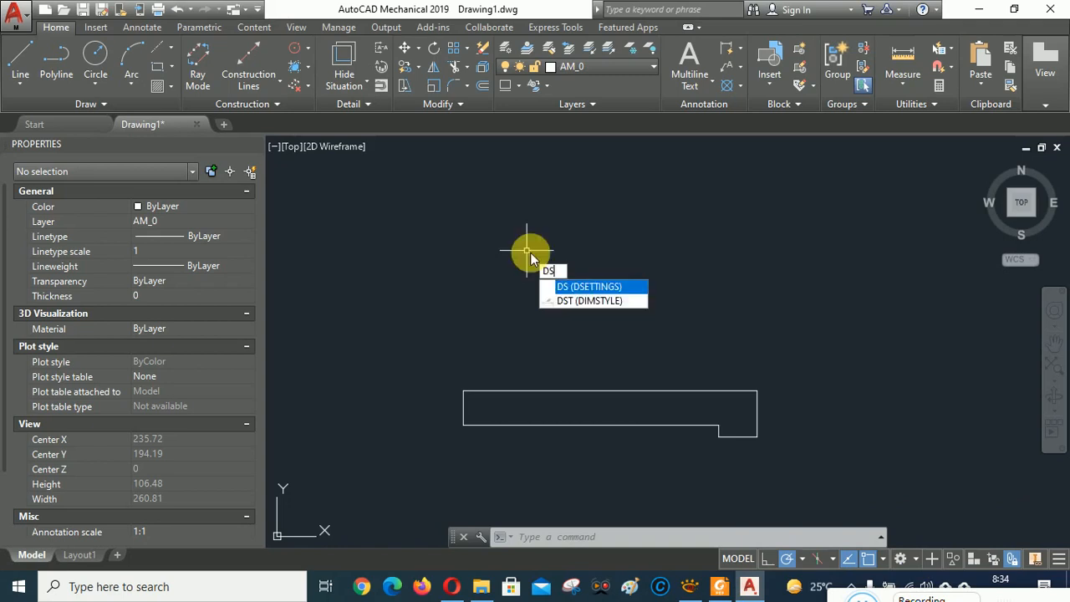
click(580, 279)
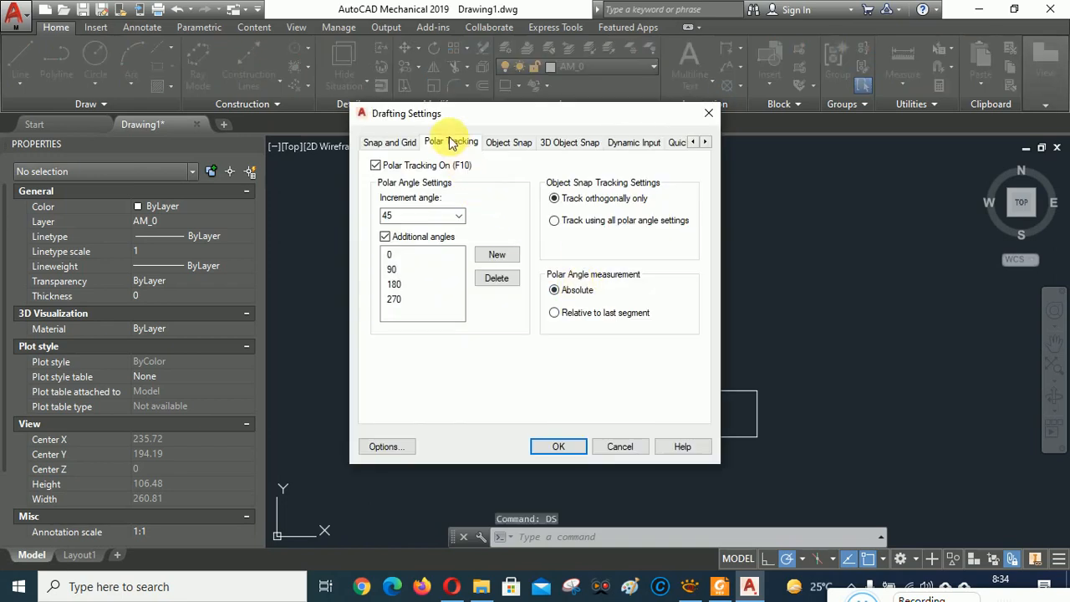
drag(400, 216, 373, 215)
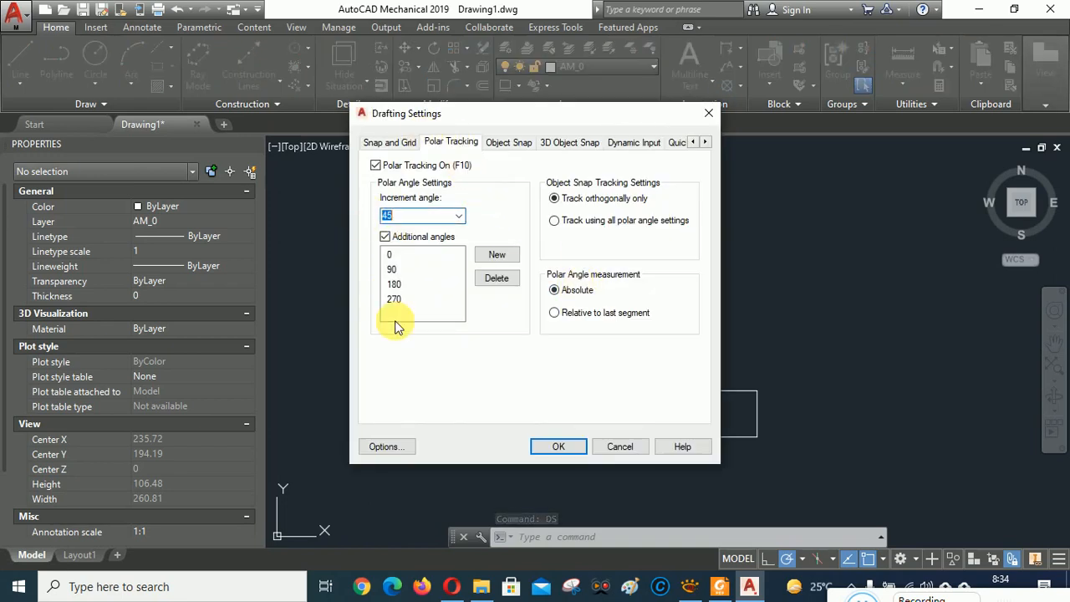
text(30)
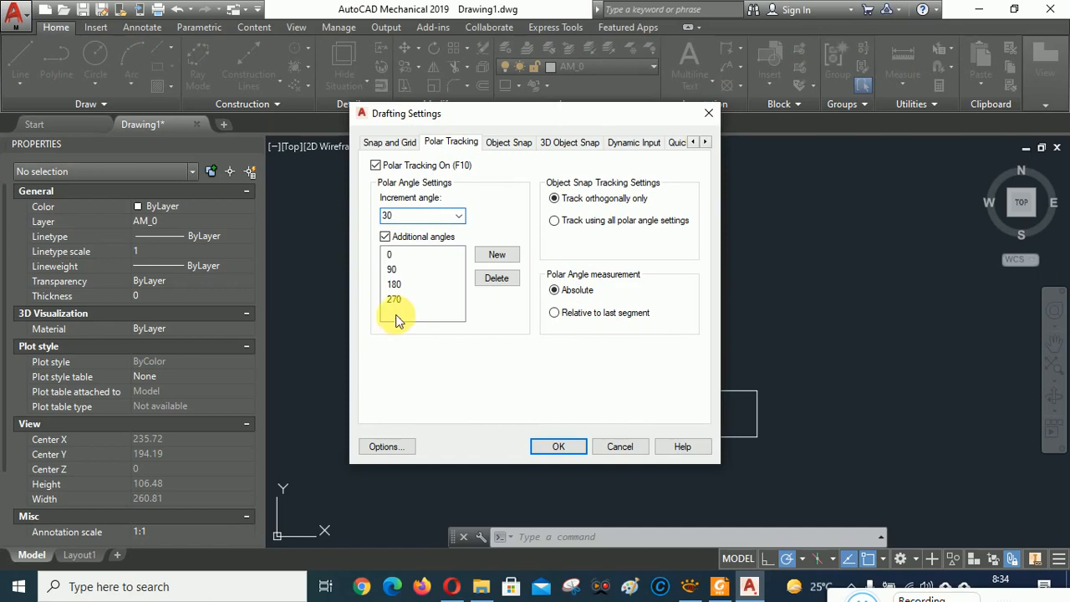
click(560, 446)
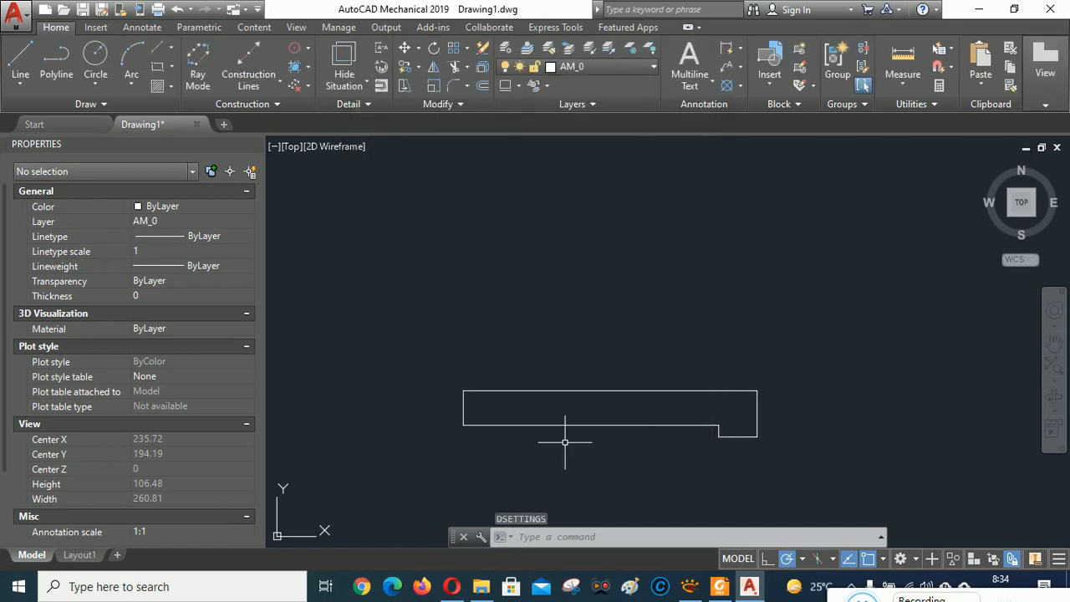
- Consult the XnView reference and draw a 60-long line at 150° from the base's upper right corner in AutoCAD Mechanical
click(690, 585)
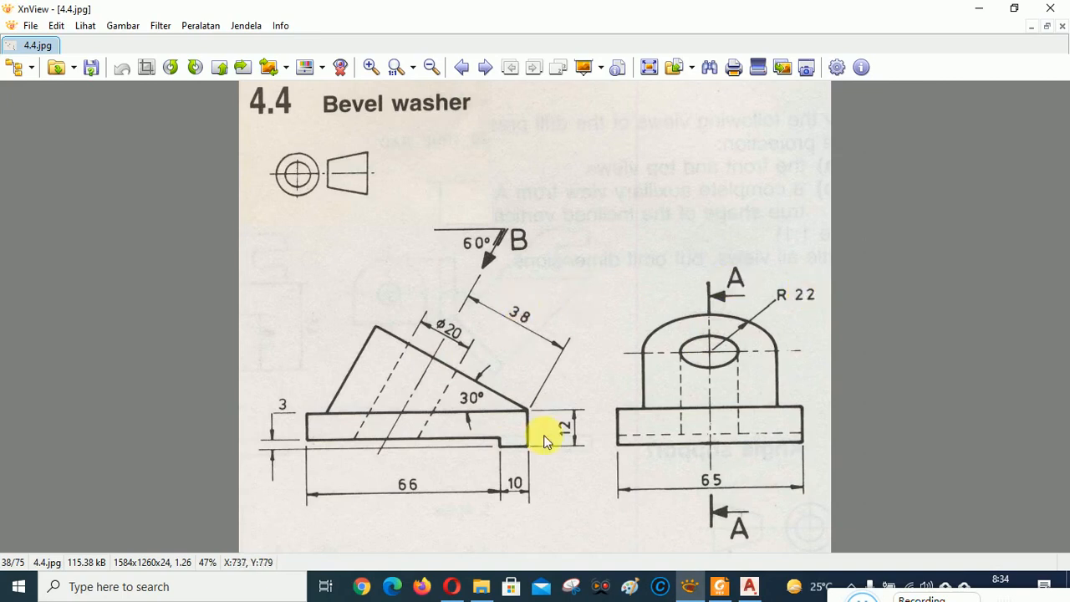
click(750, 586)
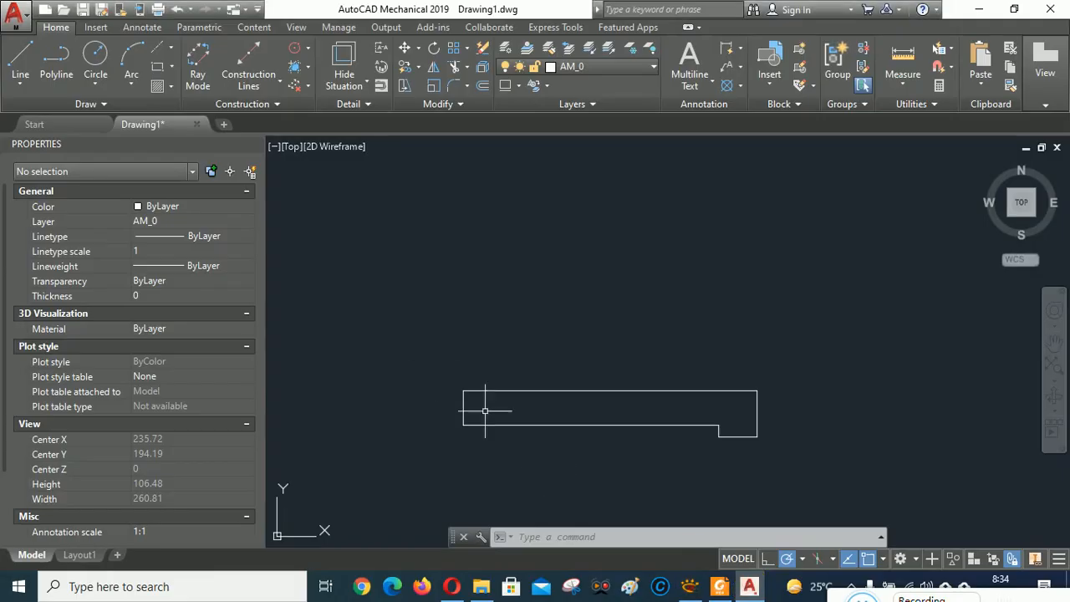
click(21, 58)
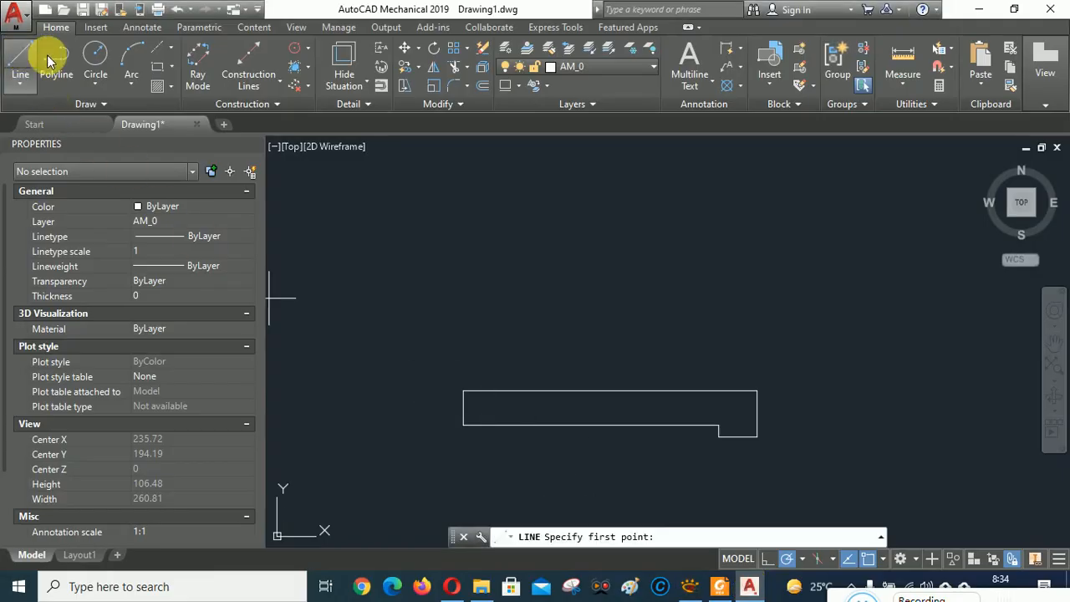
click(757, 391)
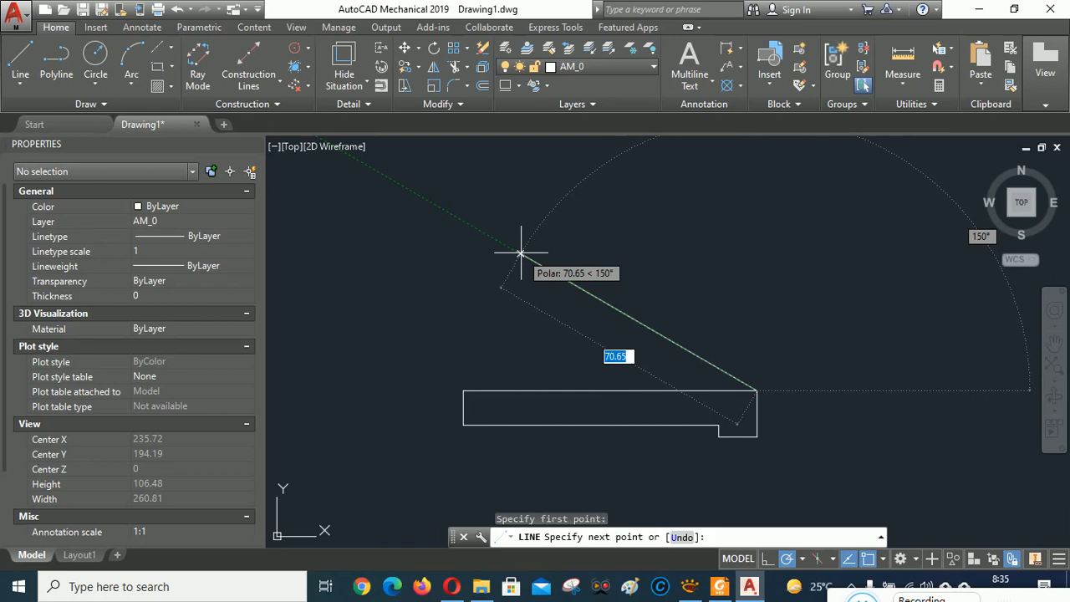
text(60)
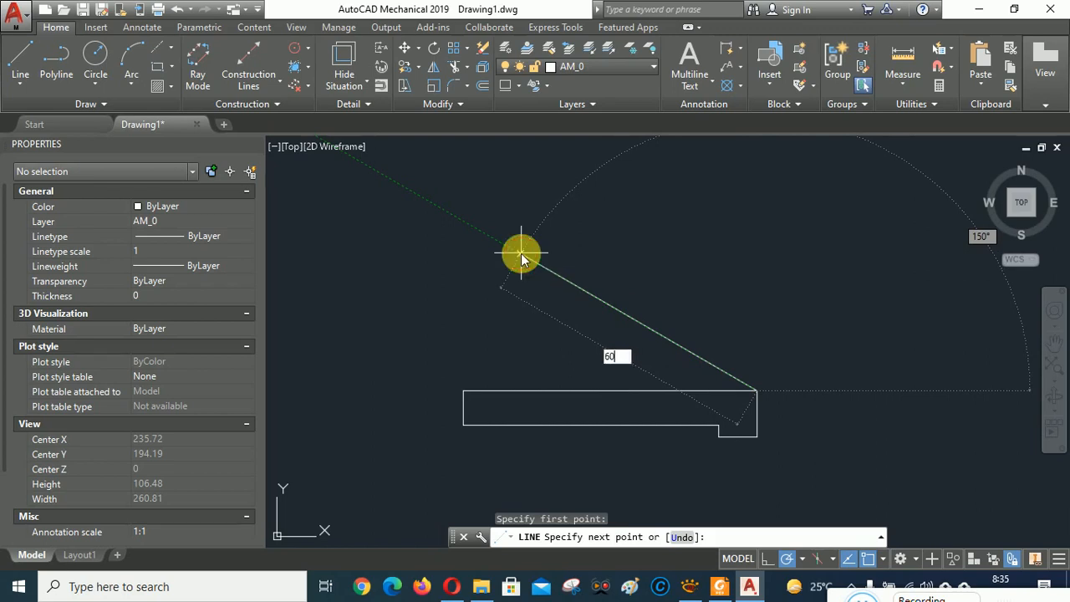
key(Tab)
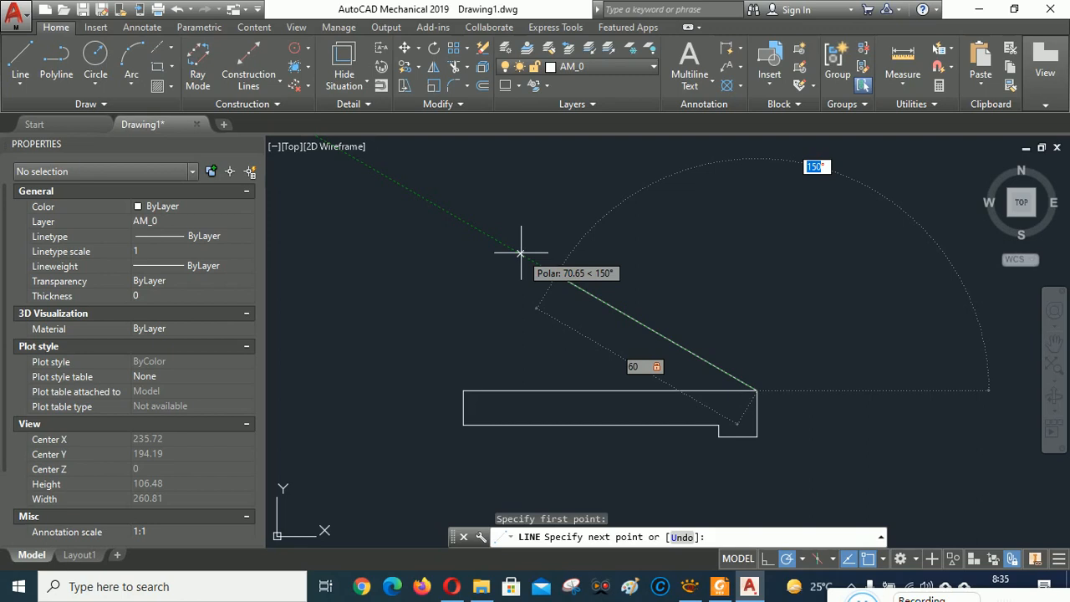
key(Return)
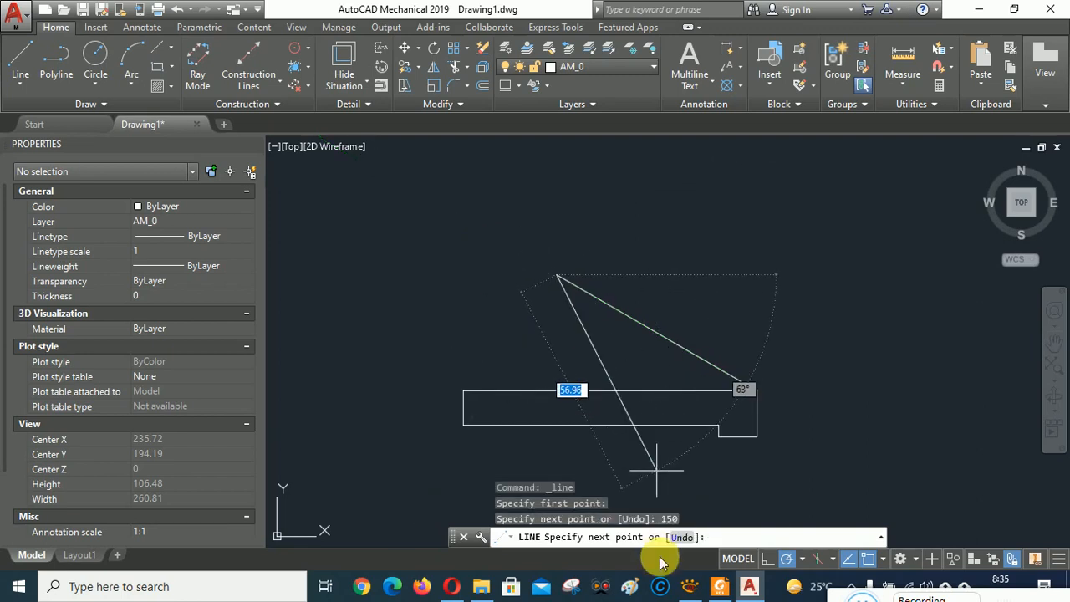
- Consult the XnView reference and draw the block's left side in AutoCAD Mechanical, perpendicular to the sloping line from its upper end to below the base's top edge
click(689, 589)
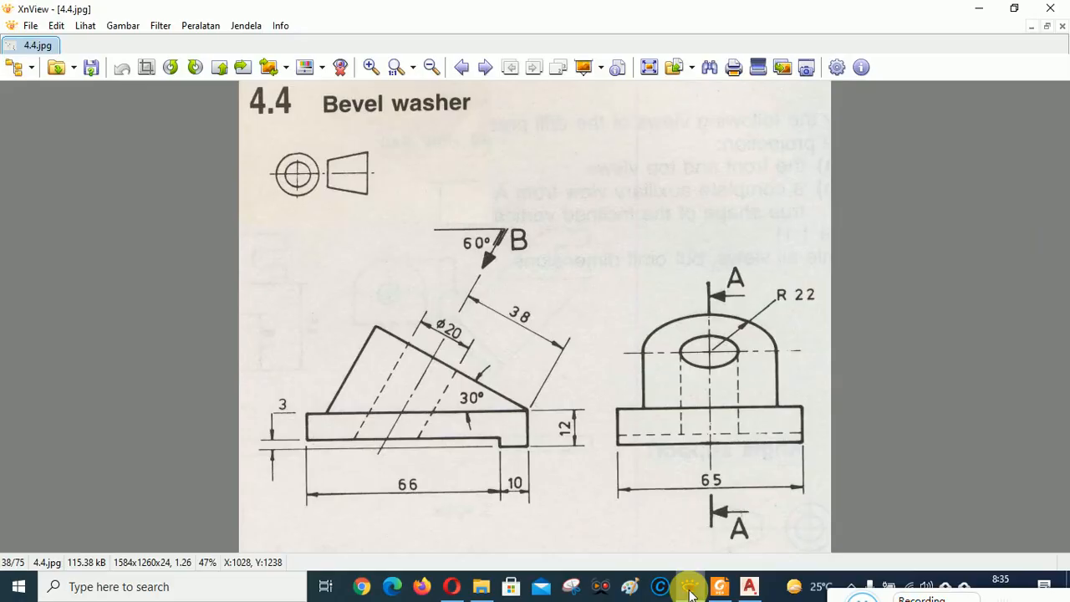
click(749, 586)
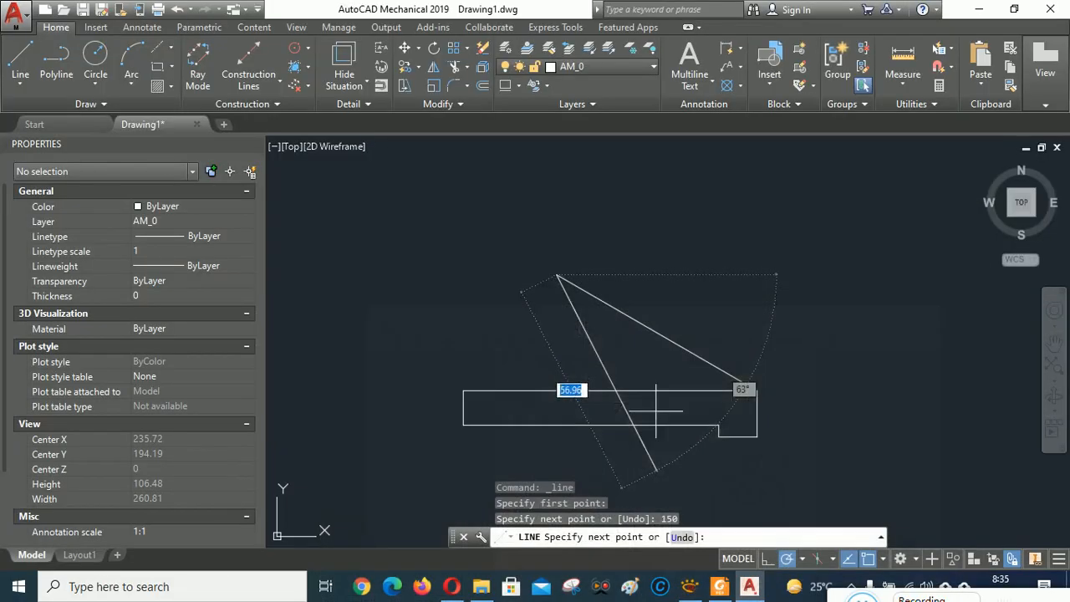
click(483, 402)
right_click(703, 242)
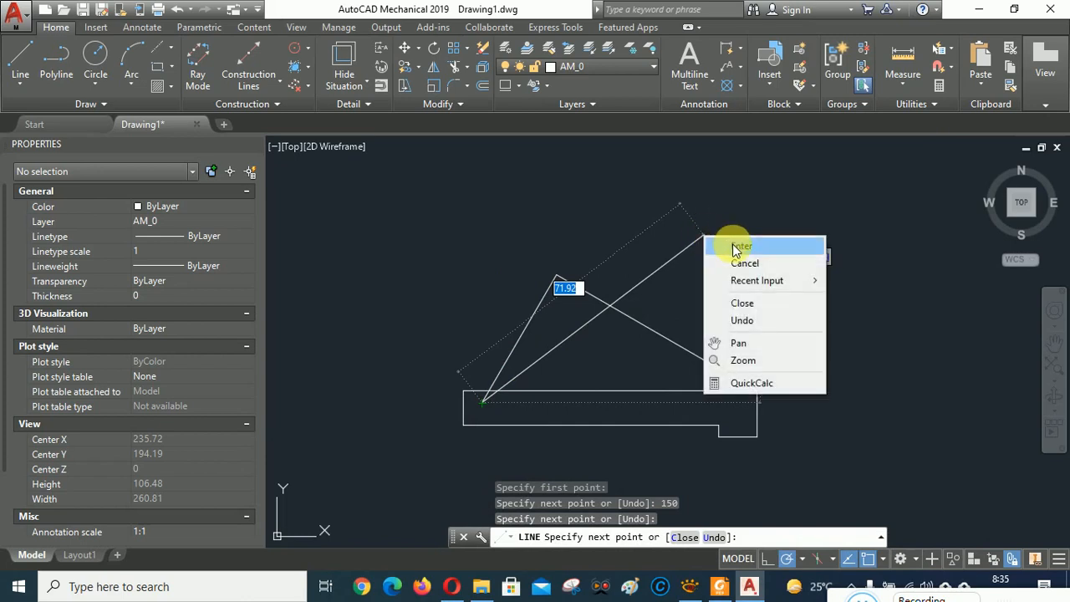
click(737, 244)
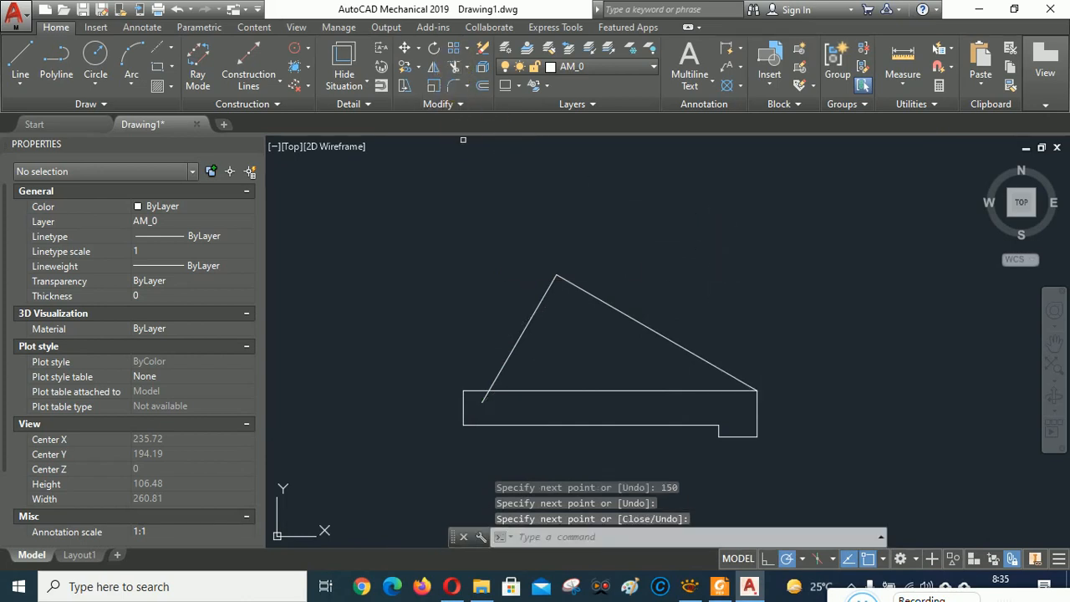
- Trim the overhanging end of the block's left side line, using the base's top edge as the cutting edge
click(454, 72)
click(500, 390)
key(Return)
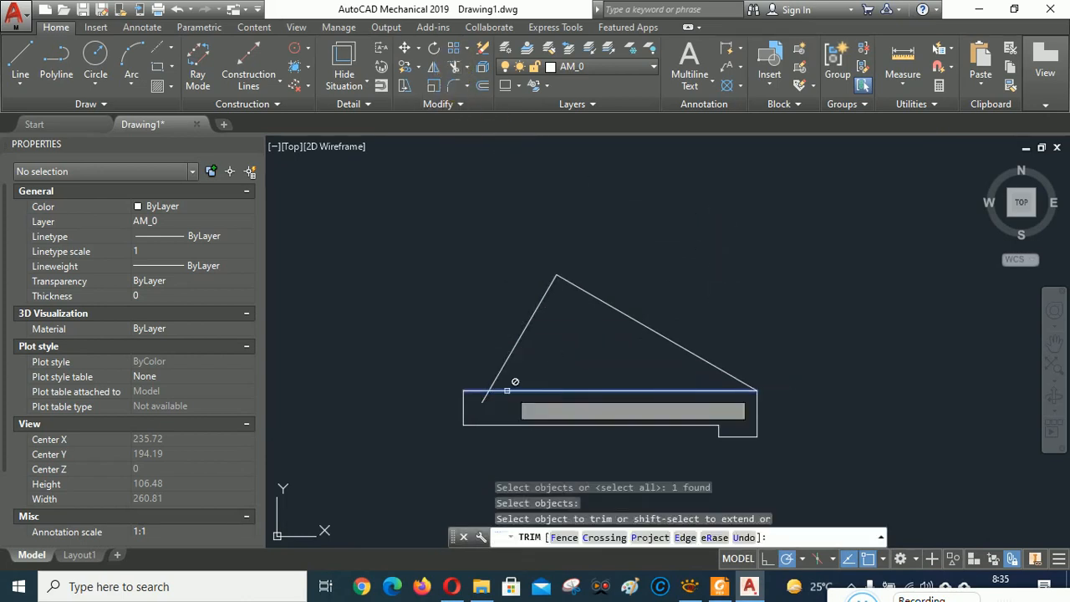
click(485, 398)
right_click(719, 299)
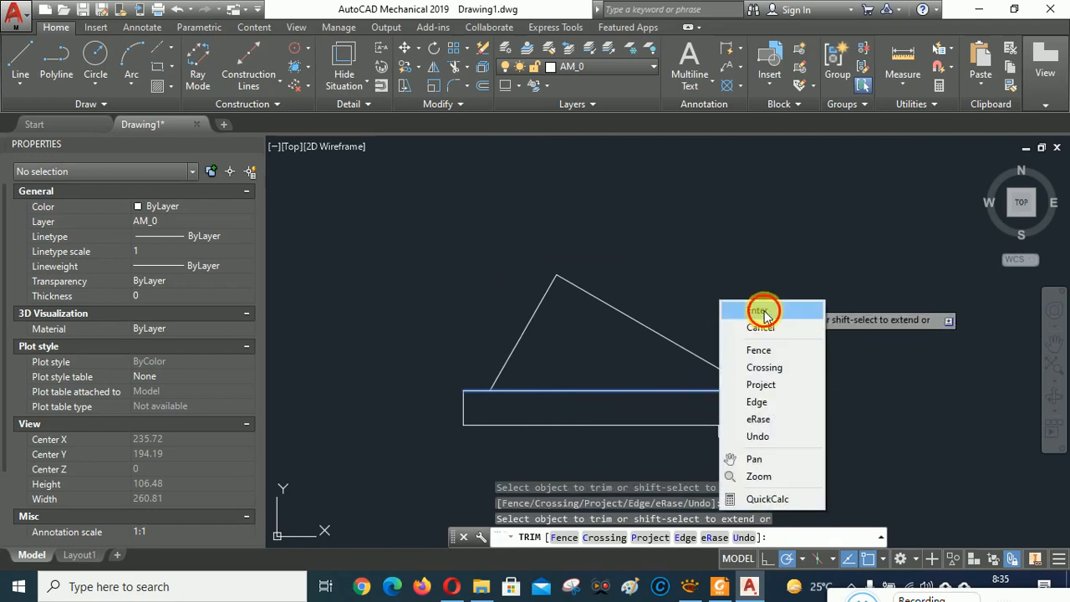
click(759, 306)
- Check the hole position in the XnView reference and offset the block's left side line 22 inward in AutoCAD Mechanical as the hole's centre line
click(690, 588)
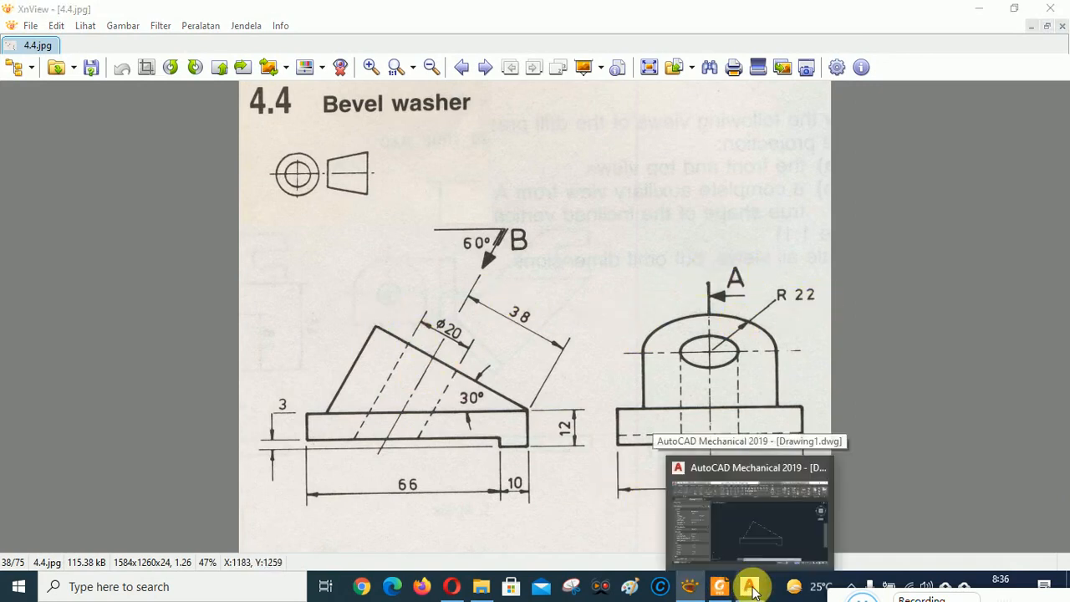
click(735, 510)
click(483, 85)
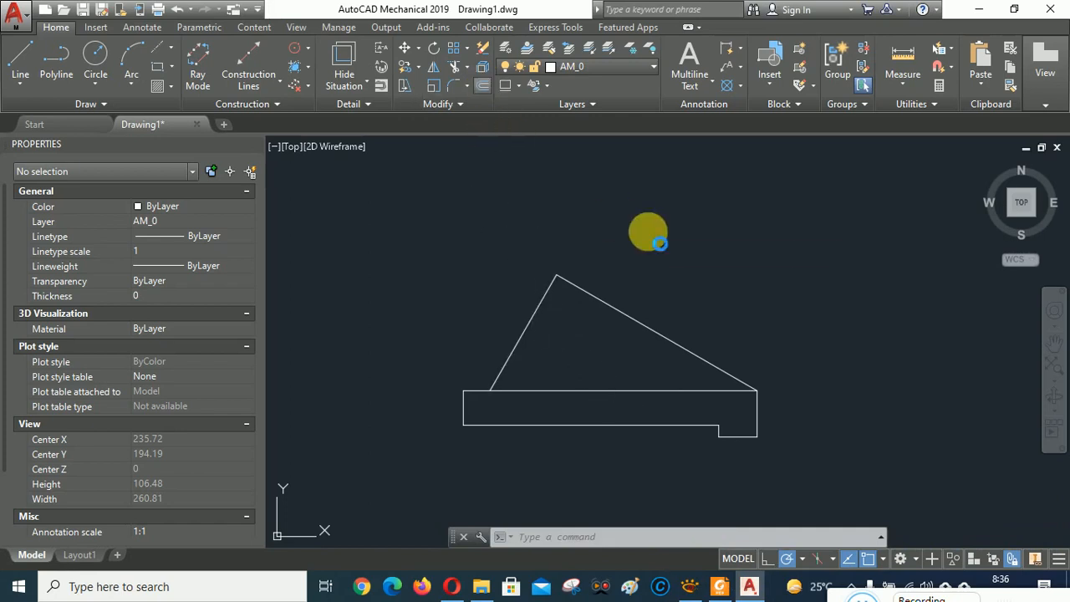
text(22)
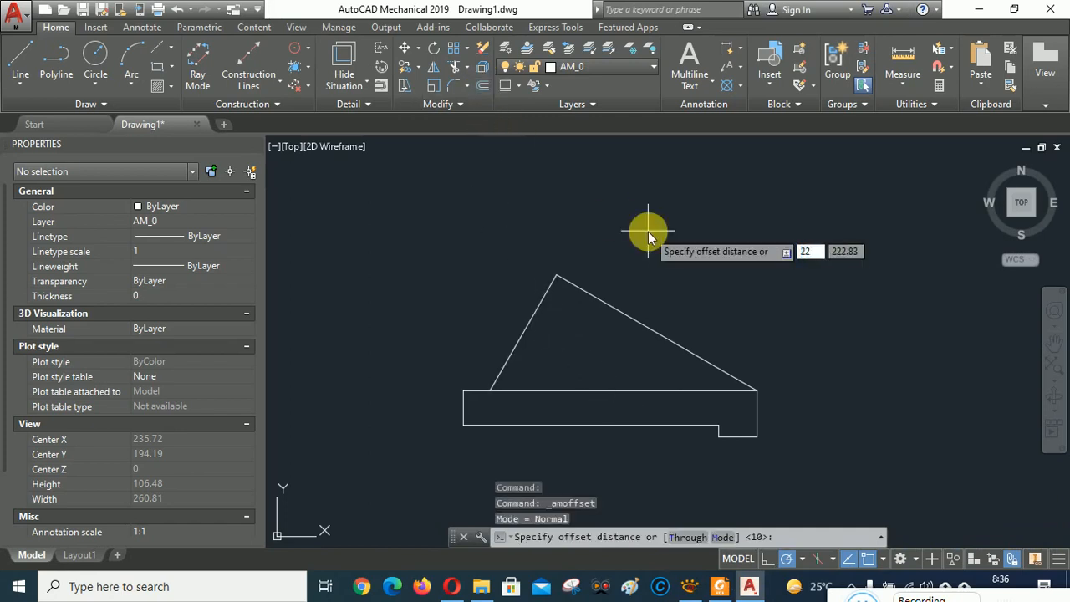
key(Return)
click(532, 314)
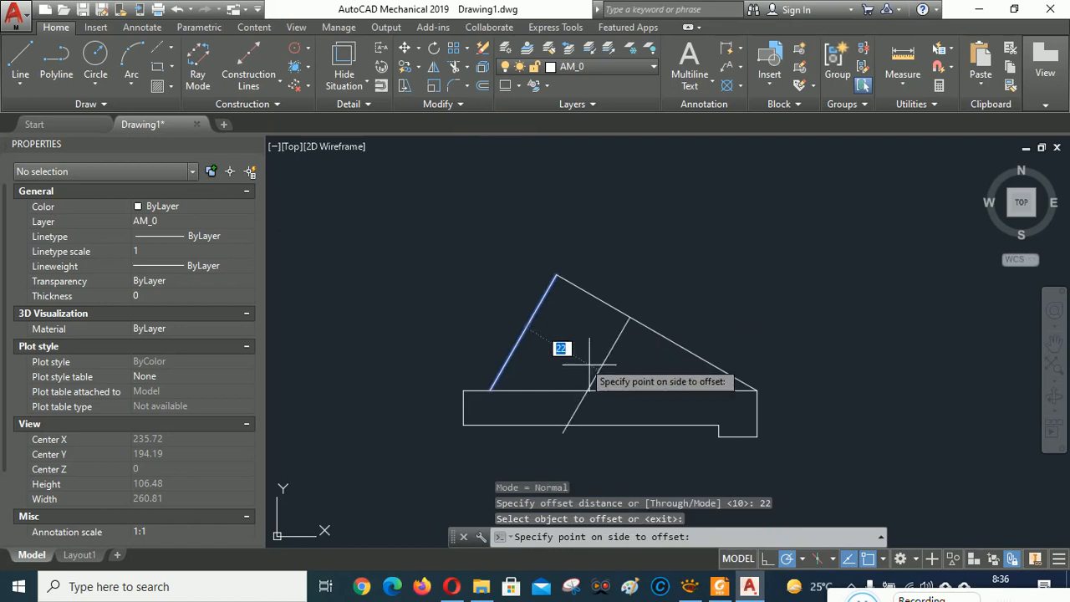
click(568, 346)
key(Return)
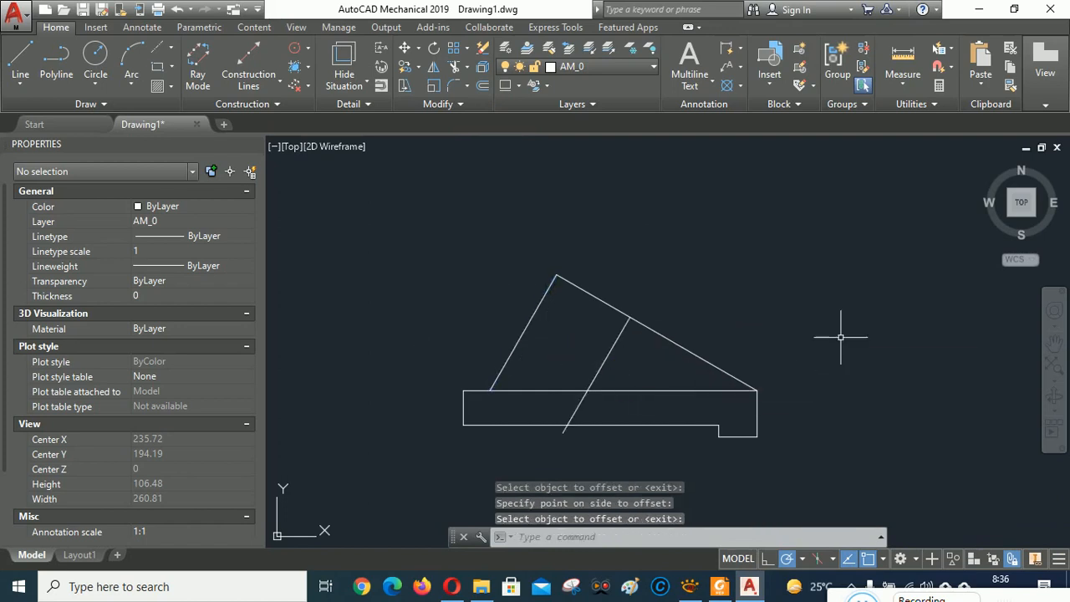
- Check the hole diameter in the XnView reference and offset the hole's centre line 10 to both sides in AutoCAD Mechanical
click(690, 586)
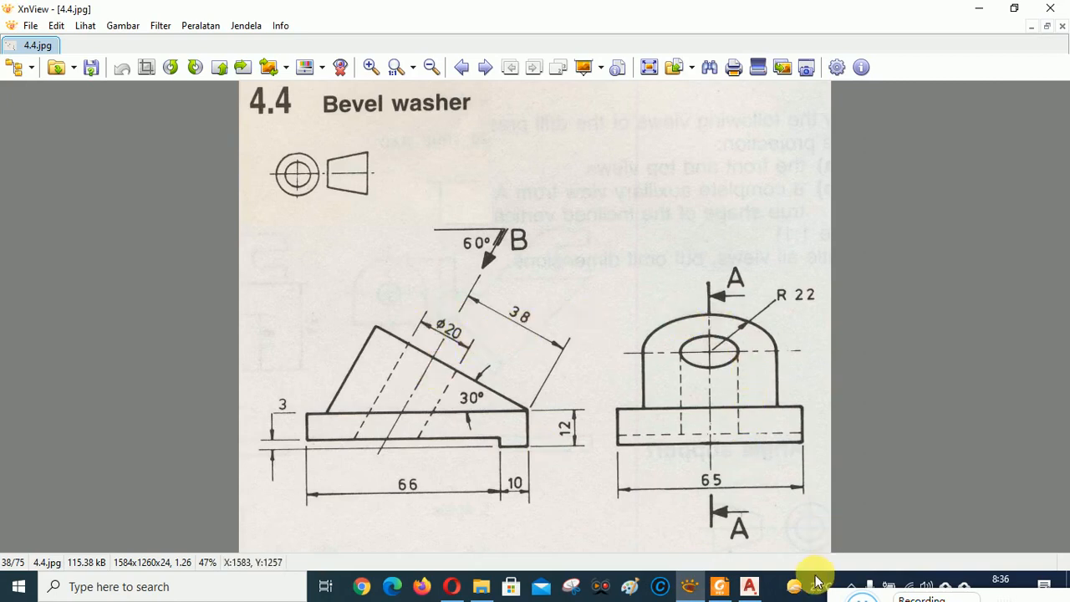
click(766, 589)
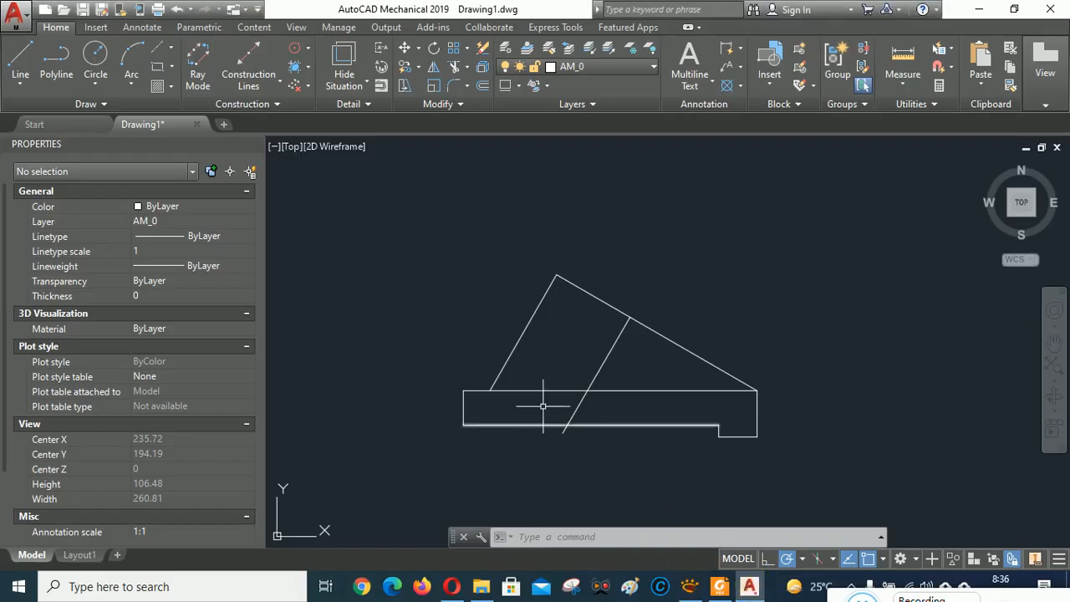
text(o)
key(Return)
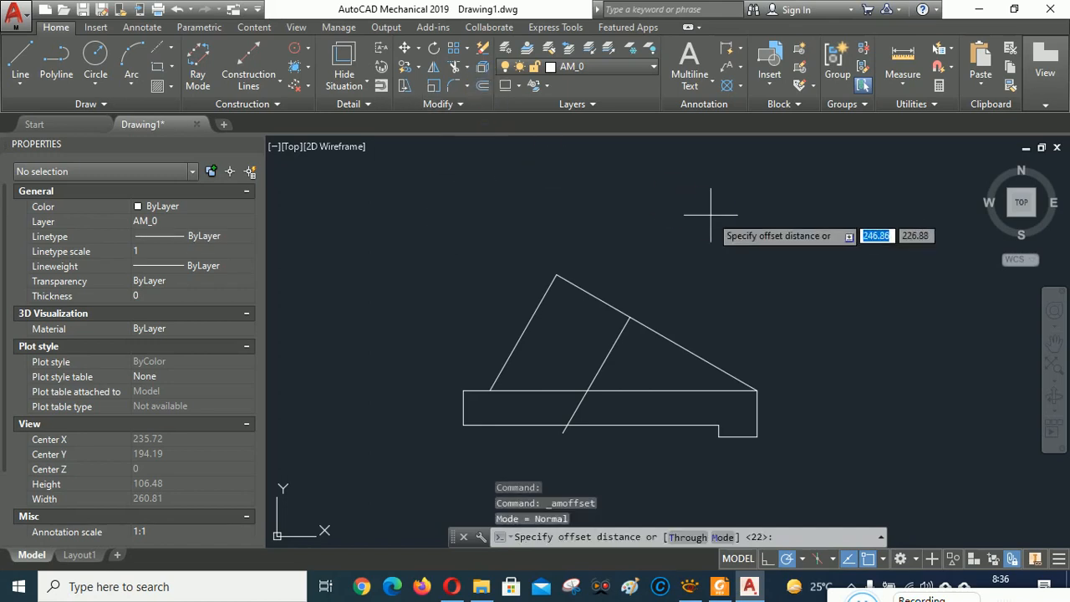
text(10)
key(Return)
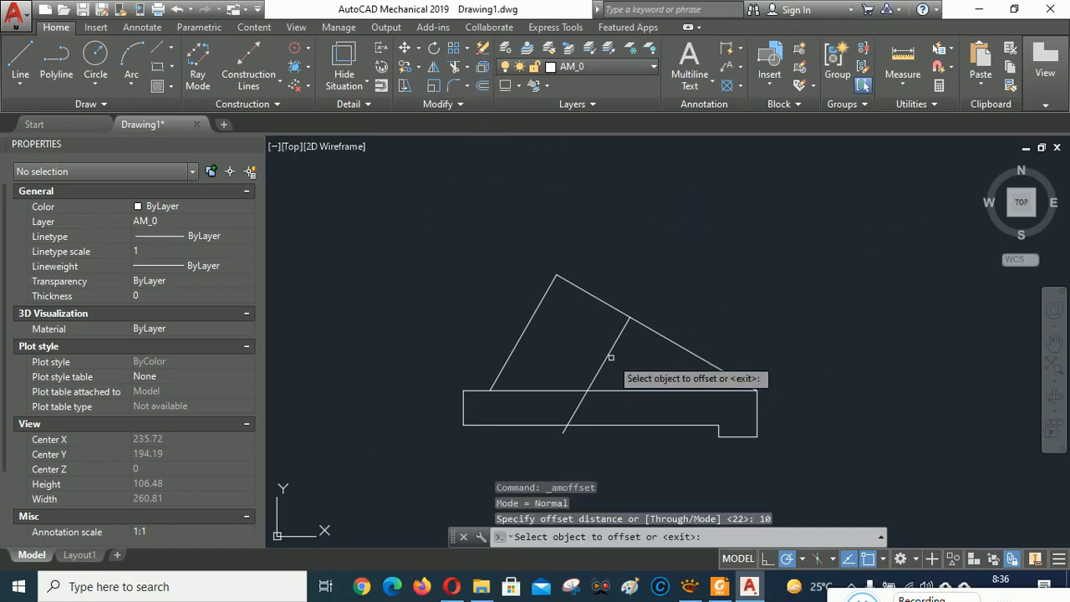
click(609, 354)
click(560, 310)
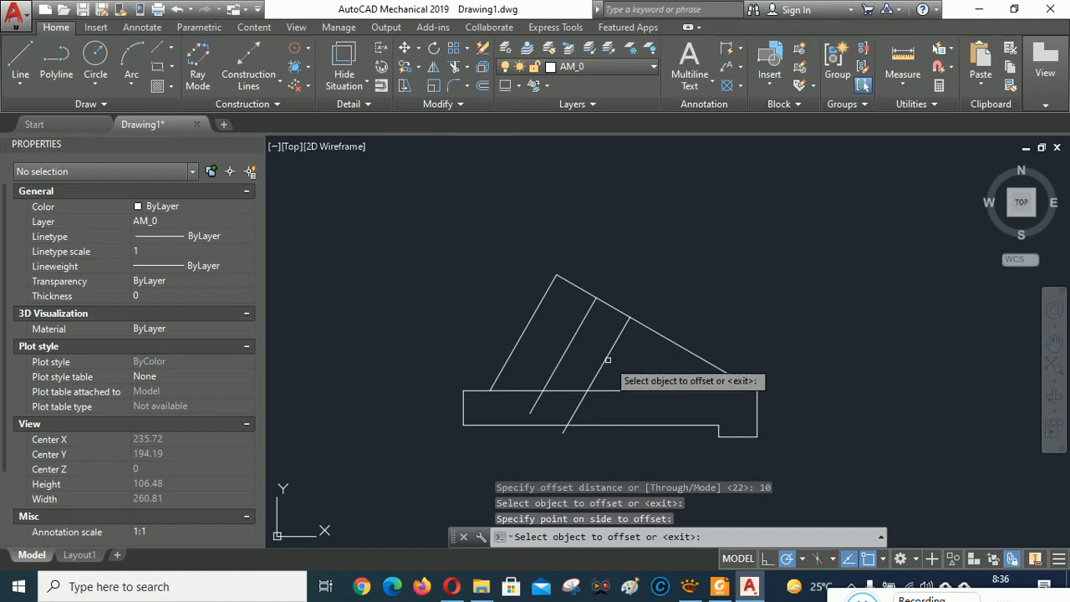
click(605, 367)
click(660, 368)
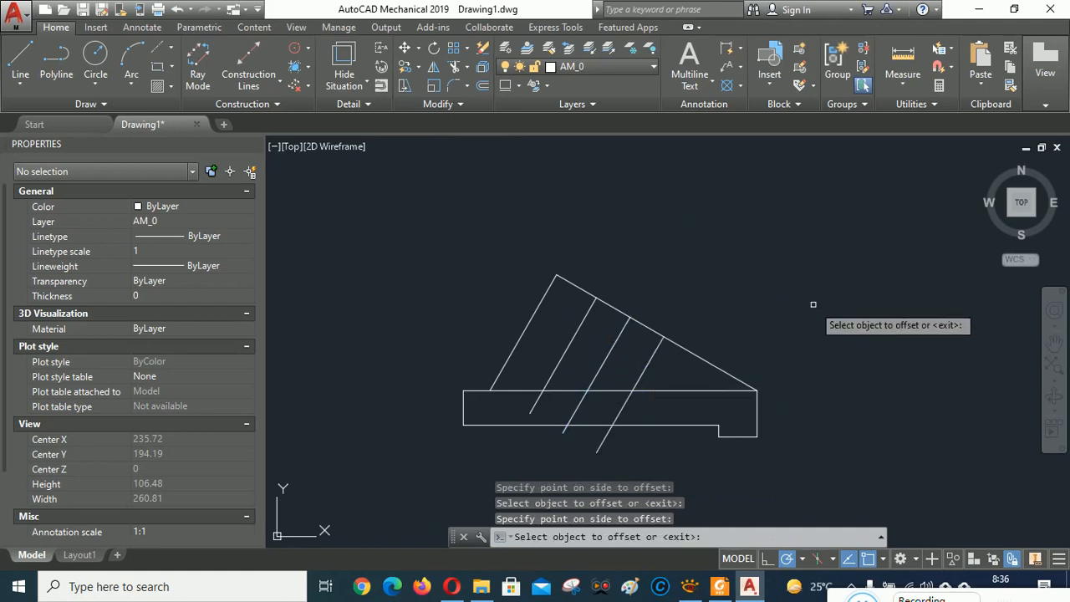
key(Return)
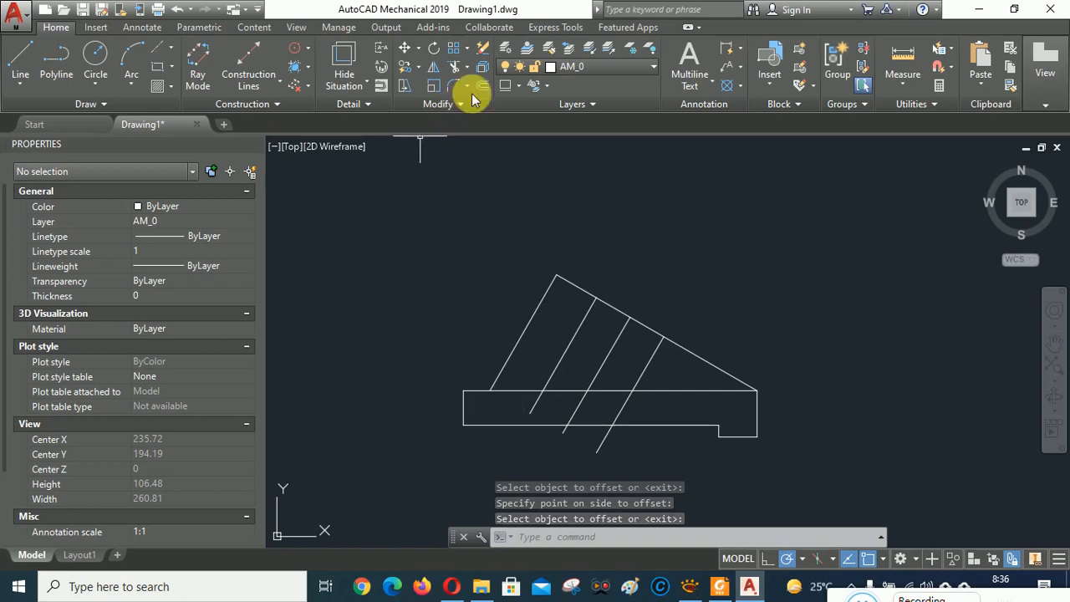
- Extend the left hole line down to the base's long bottom edge and try the same on the centre line
click(466, 66)
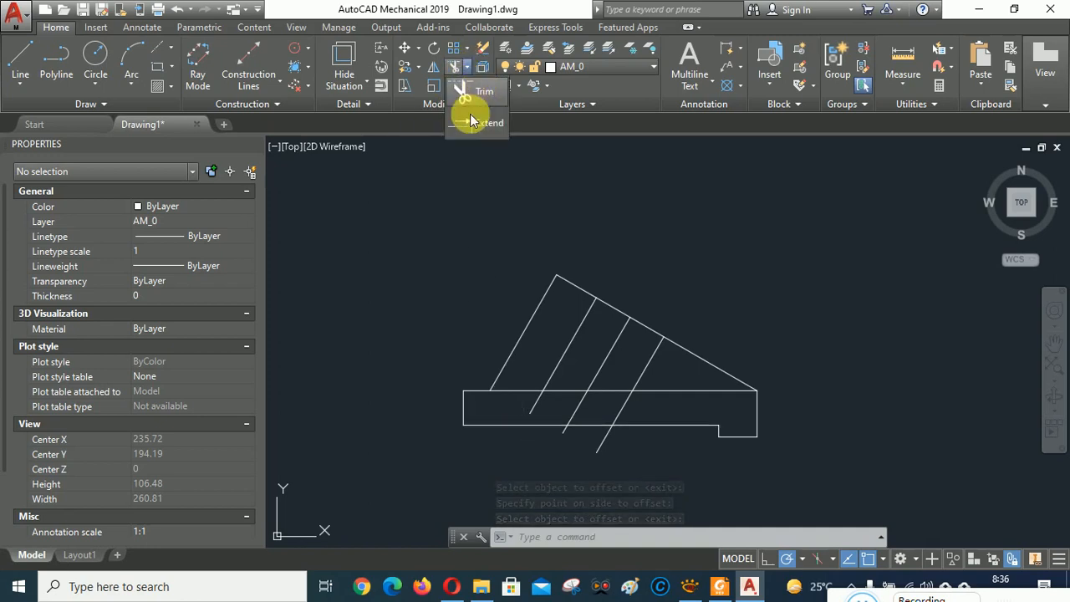
click(468, 119)
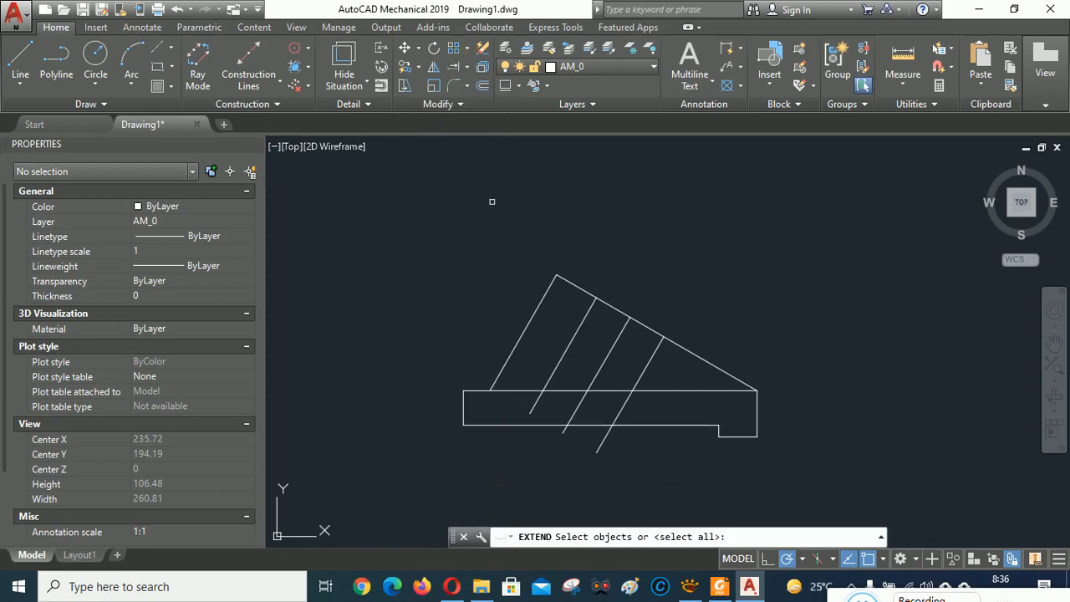
click(523, 425)
key(Return)
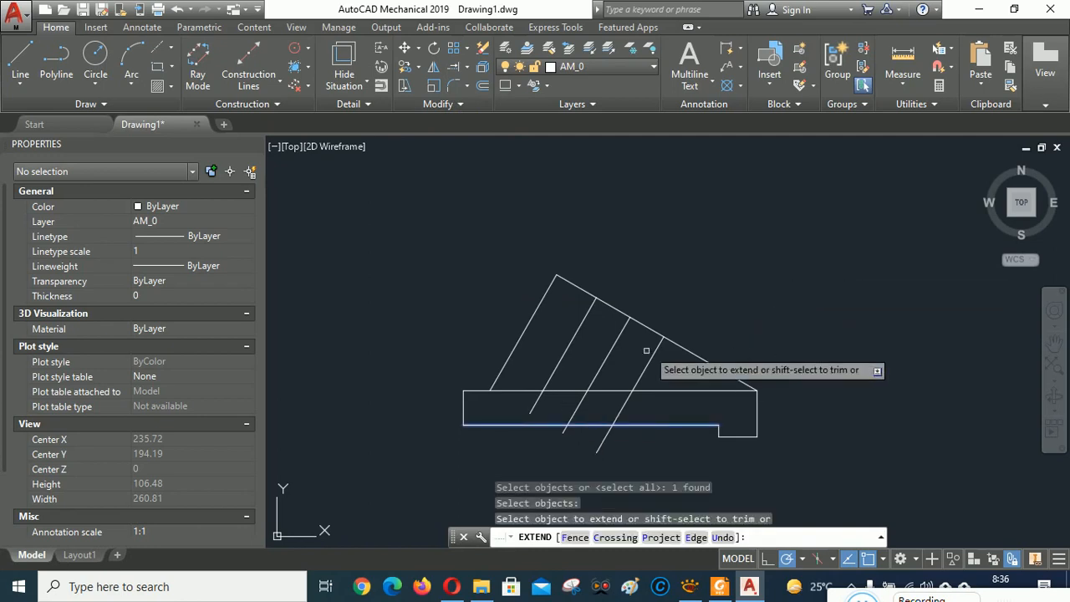
click(543, 397)
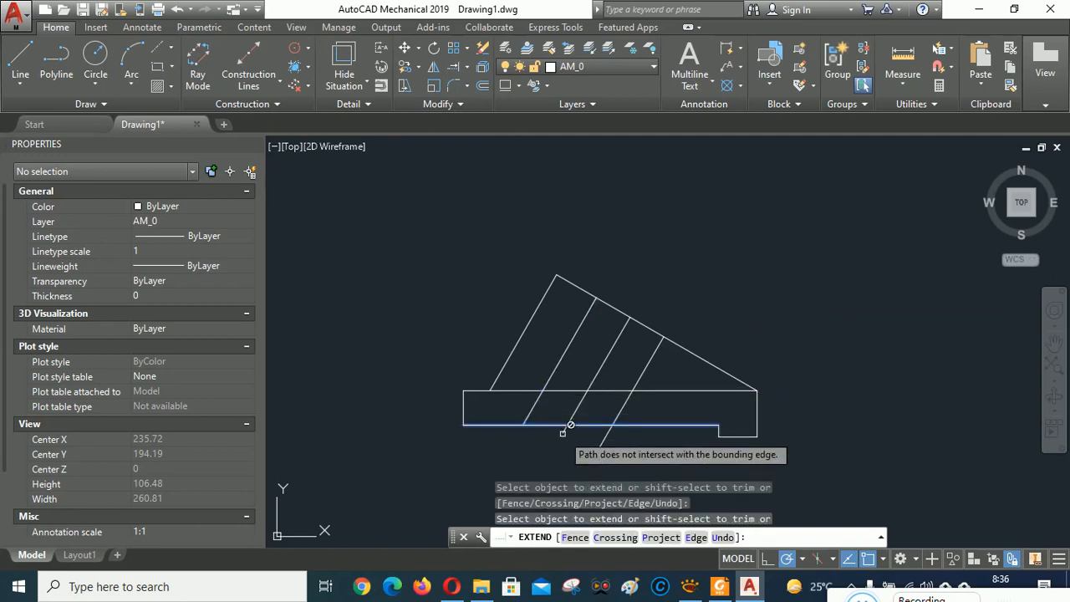
click(570, 425)
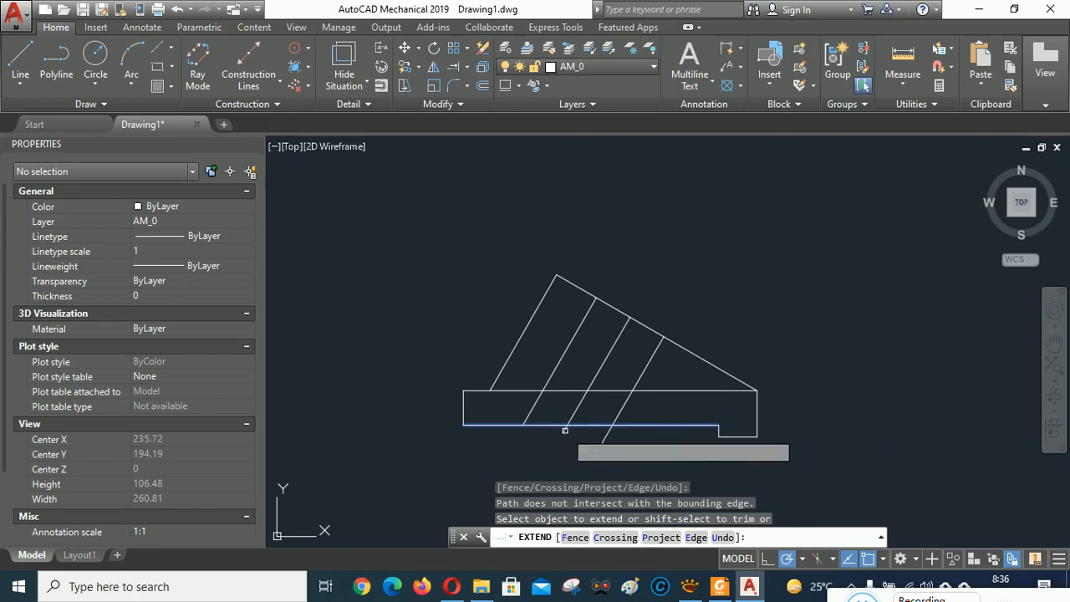
right_click(758, 304)
click(773, 310)
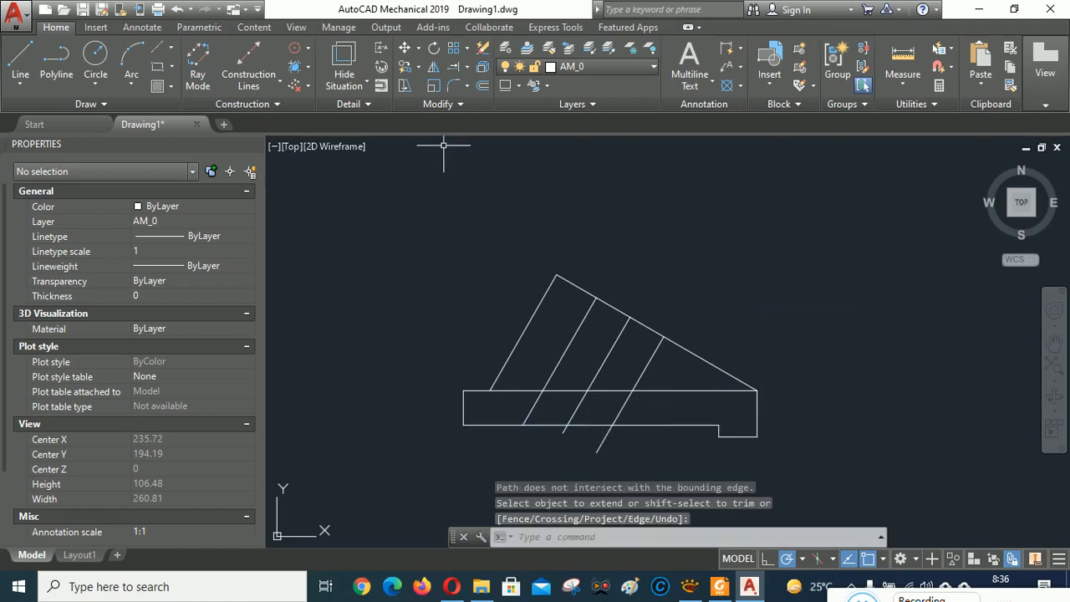
- Trim the ends of the hole's centre line and right edge line below the base's long bottom edge
click(465, 67)
click(461, 88)
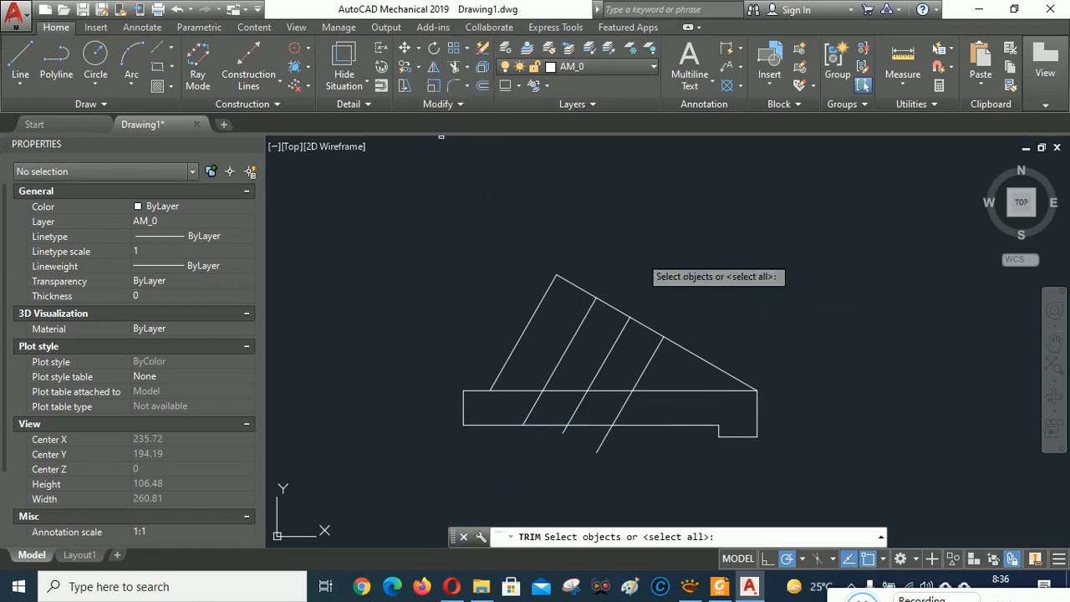
click(639, 426)
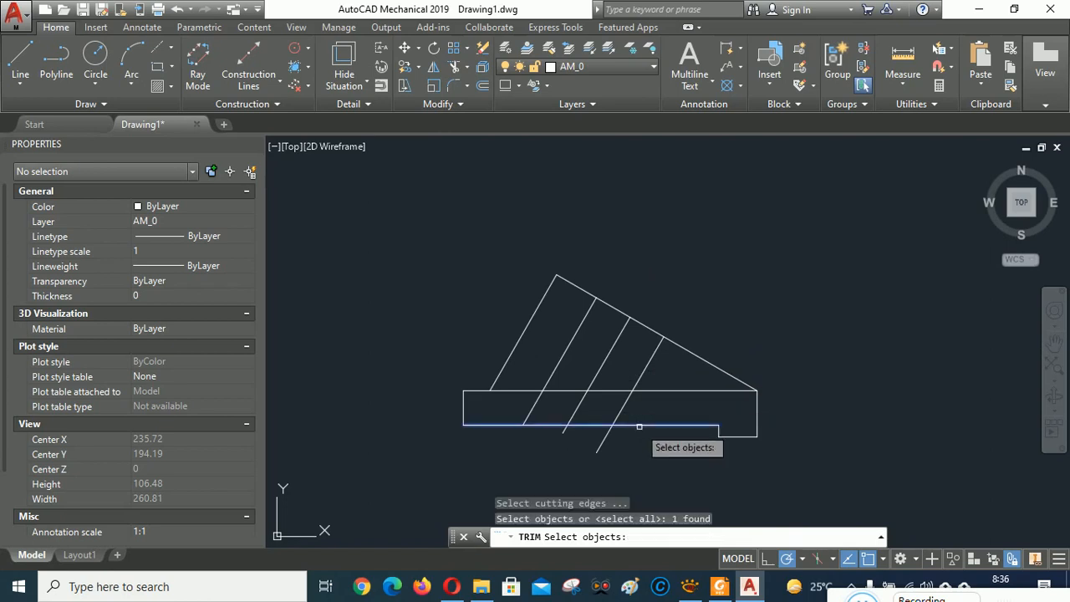
key(Return)
click(562, 432)
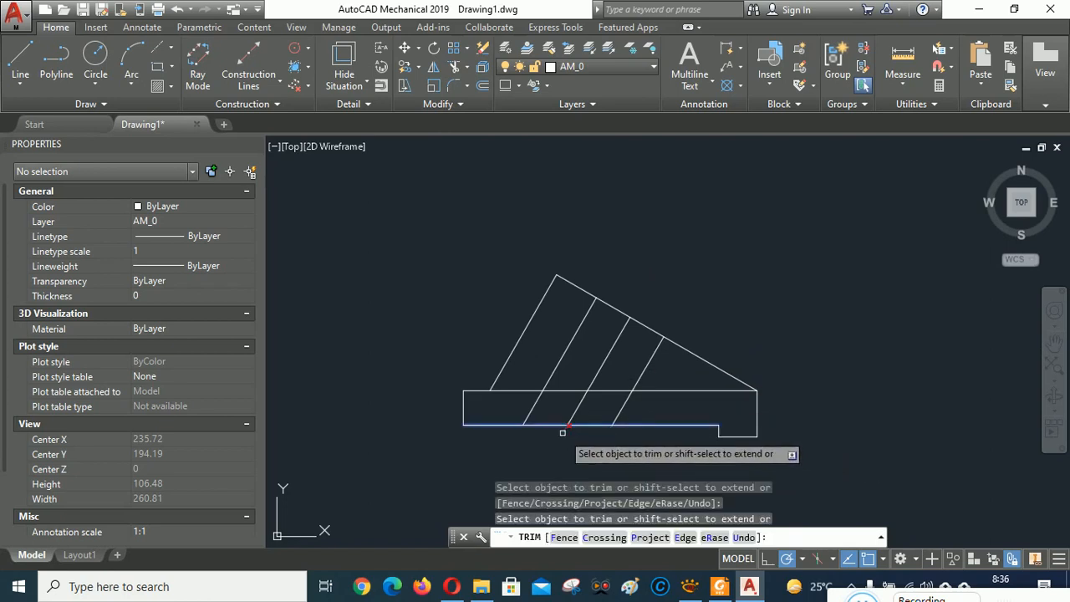
right_click(823, 287)
click(823, 287)
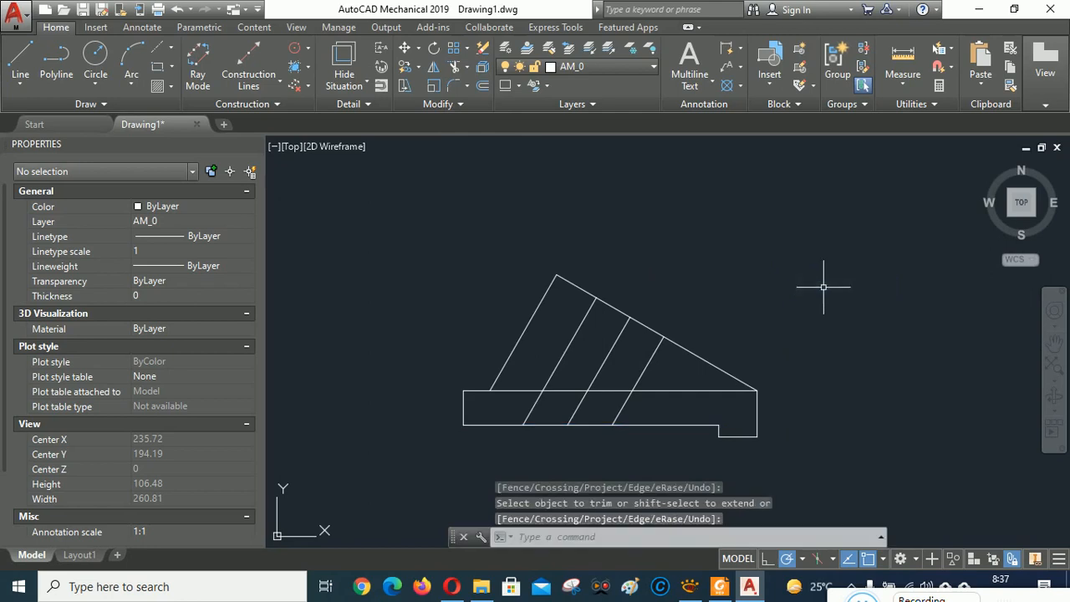
- Move the two outer hole lines to layer AM_3, compare them with the XnView reference and return to AutoCAD Mechanical with nothing selected
click(645, 365)
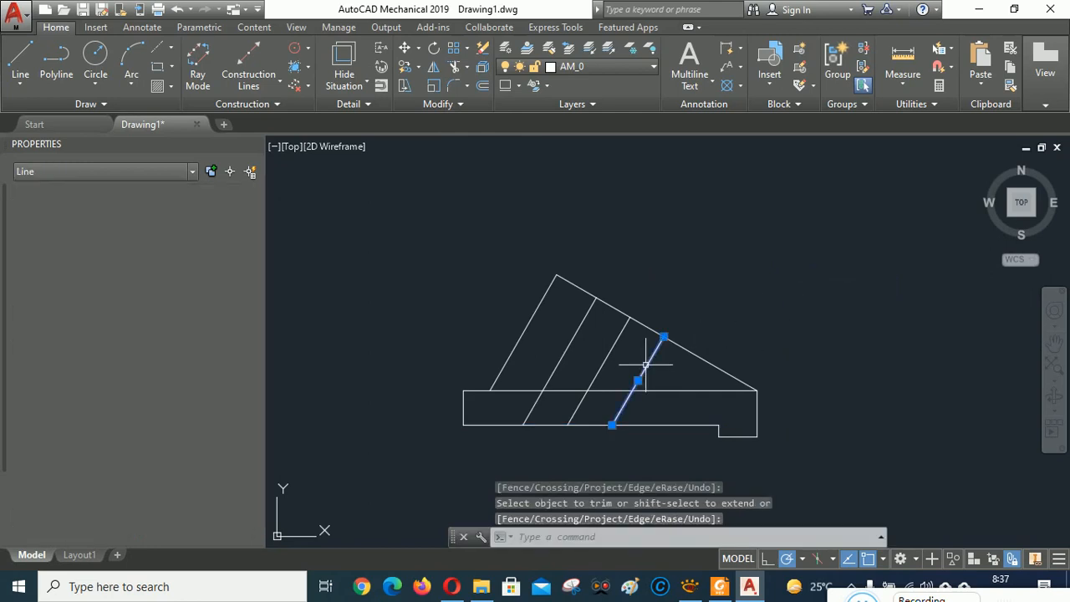
click(571, 334)
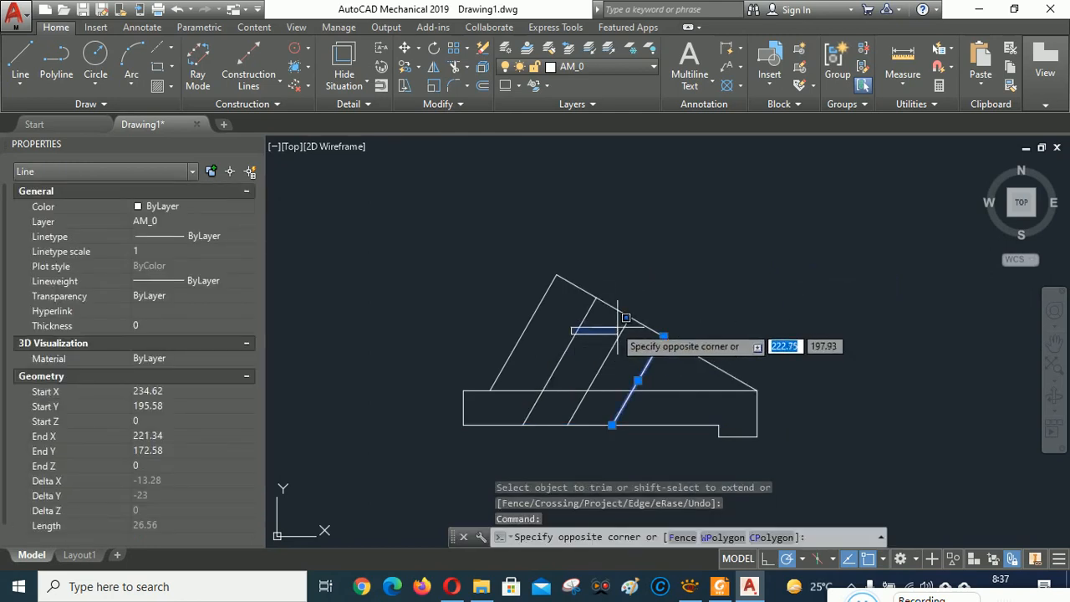
click(571, 339)
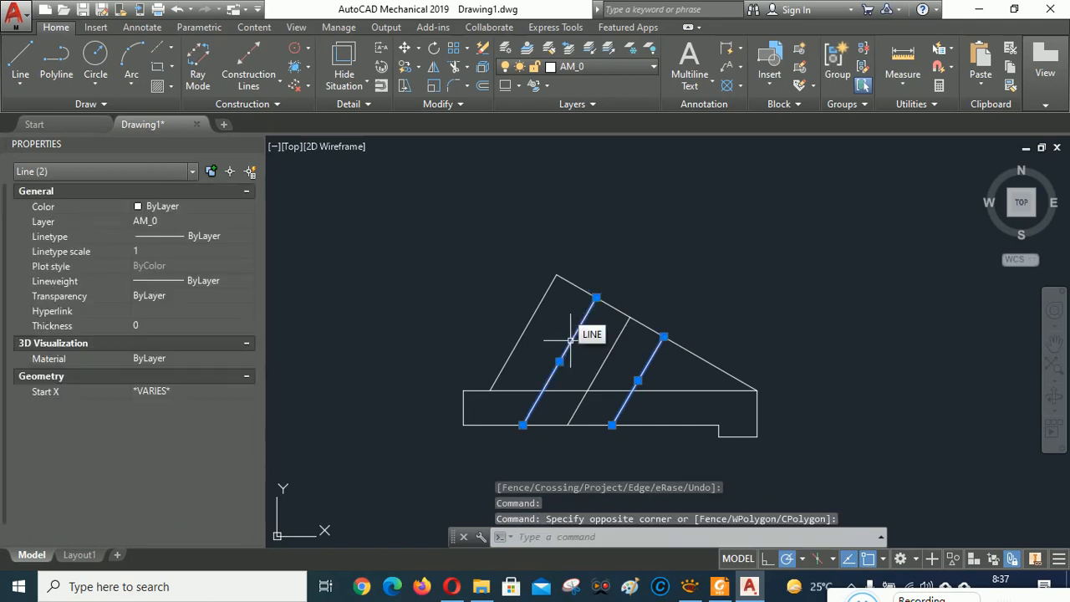
click(654, 66)
click(577, 124)
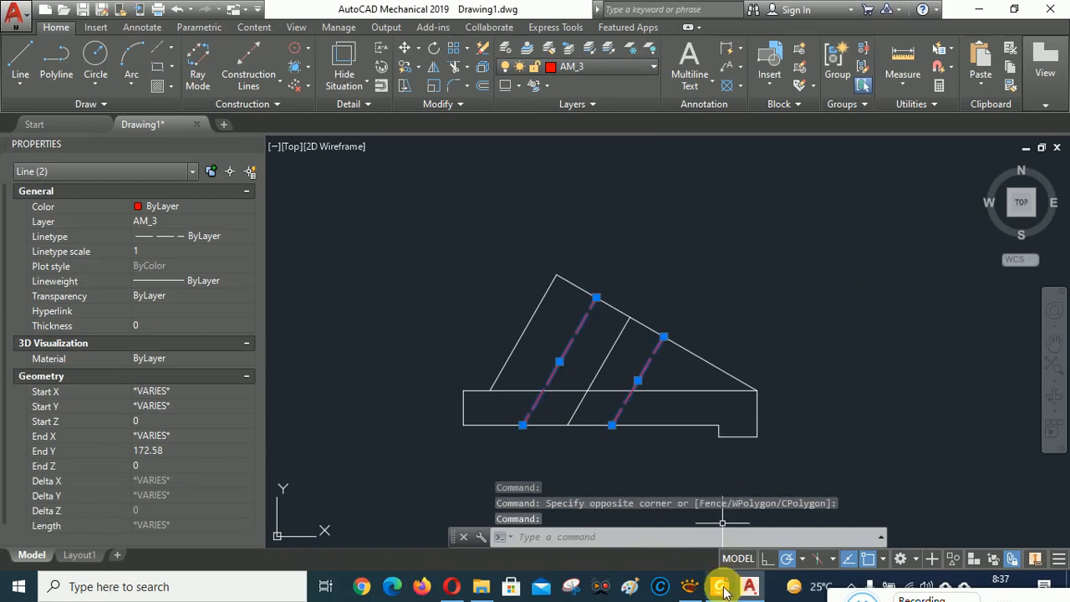
click(692, 588)
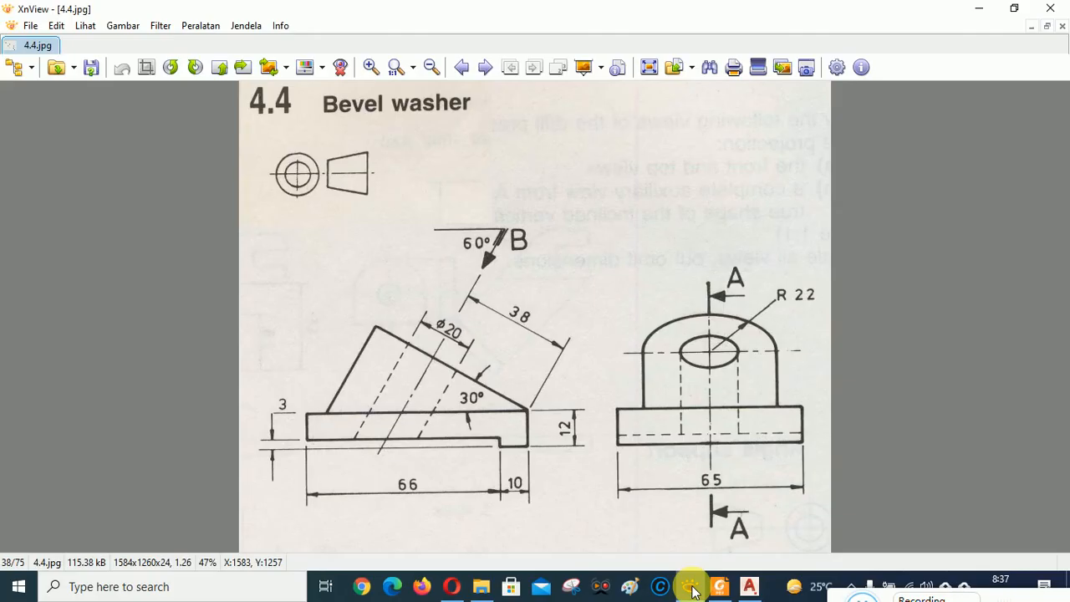
click(692, 588)
click(692, 588)
click(692, 588)
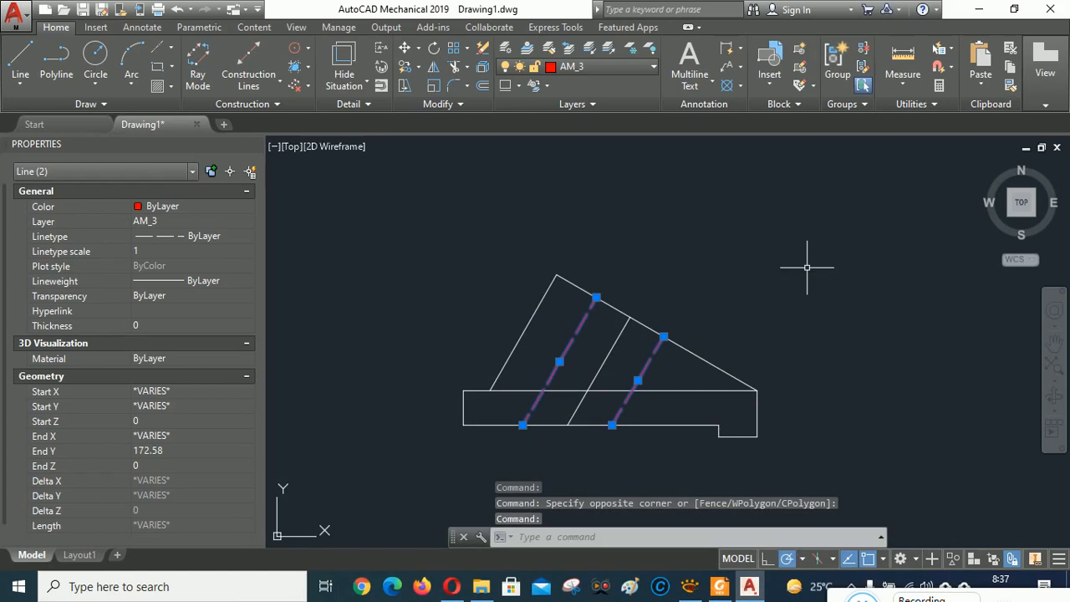
key(Escape)
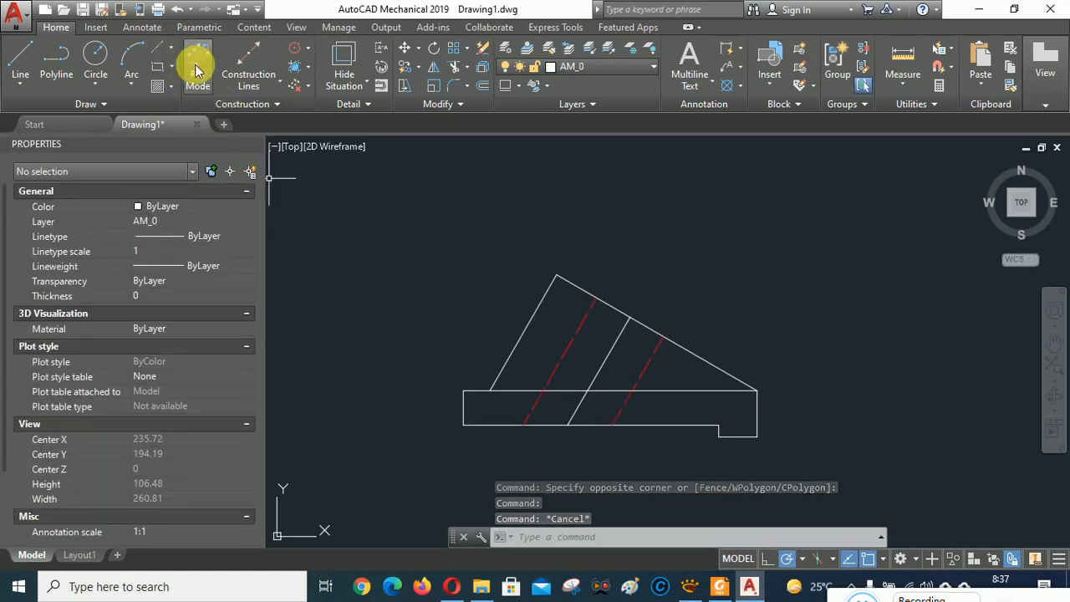
- Draw a centre line along the hole's axis from the sloped edge to the base's long bottom edge and delete the plain line beneath it
right_click(675, 386)
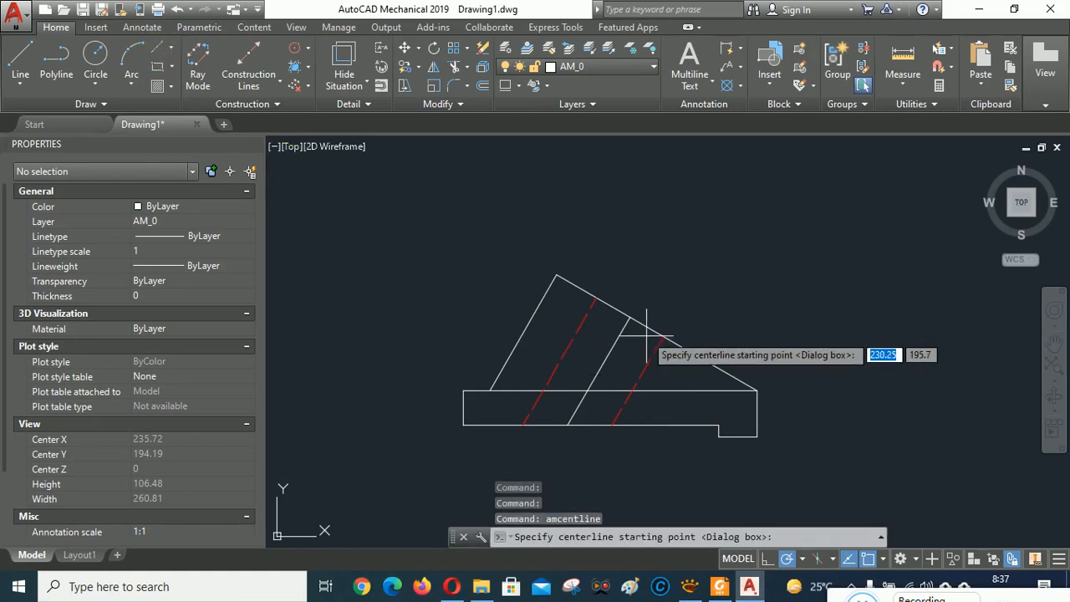
click(627, 320)
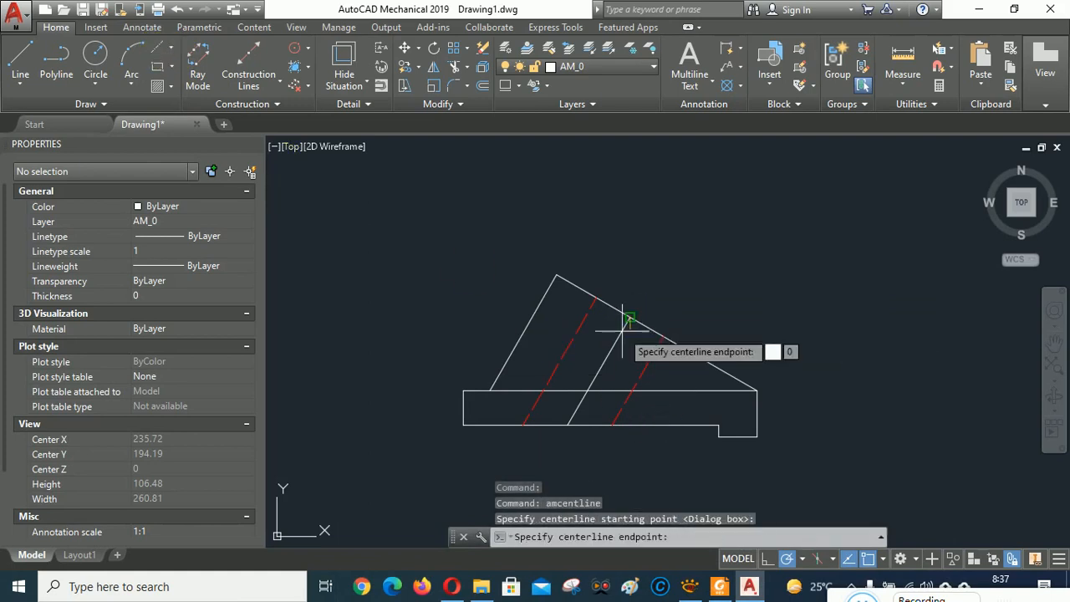
click(566, 428)
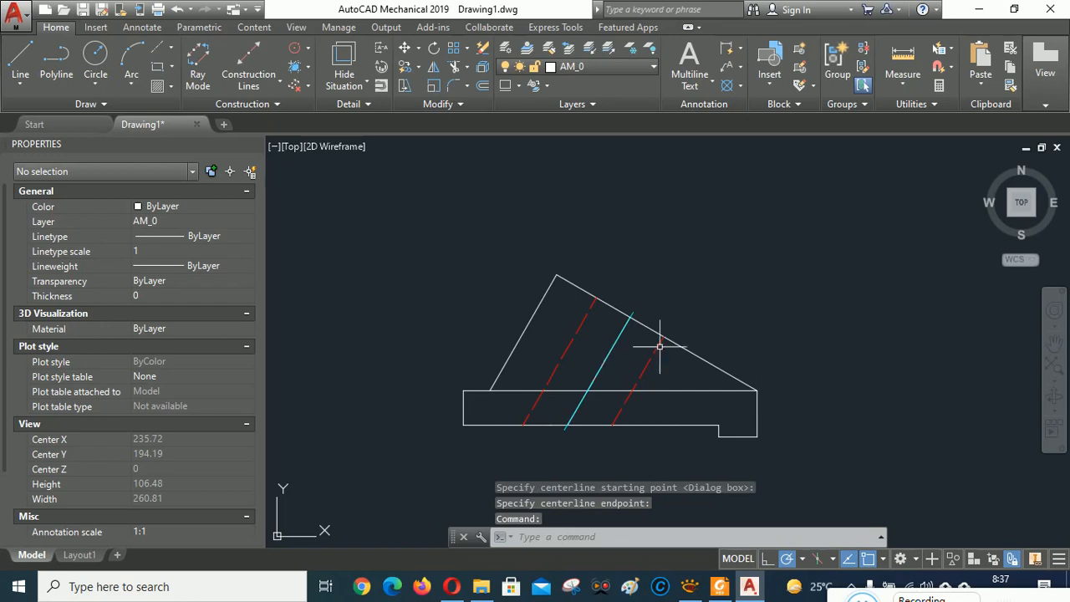
scroll(618, 351, up, 6)
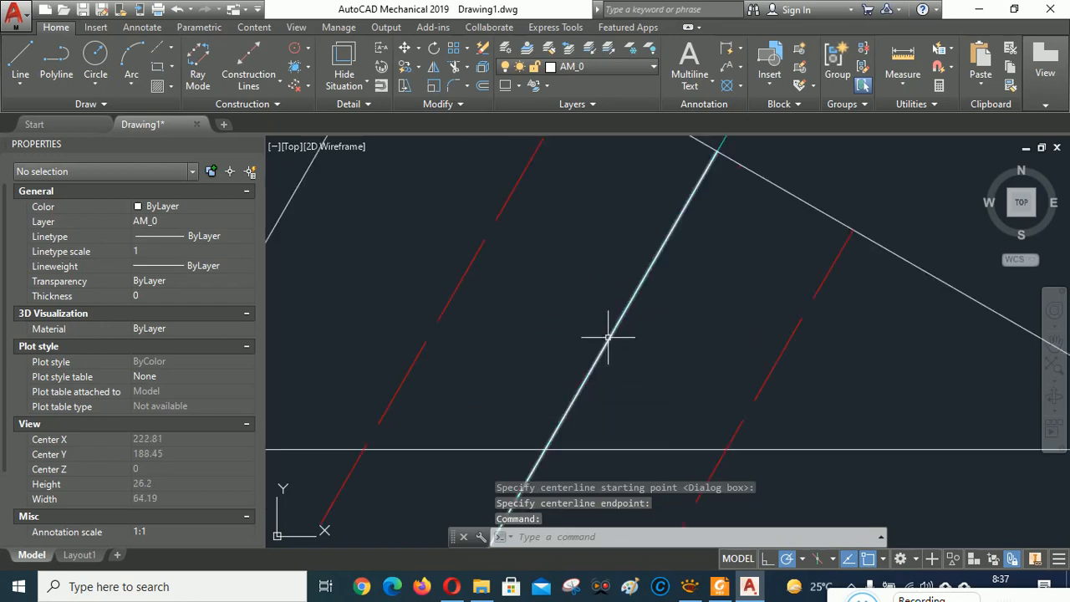
click(608, 336)
key(Delete)
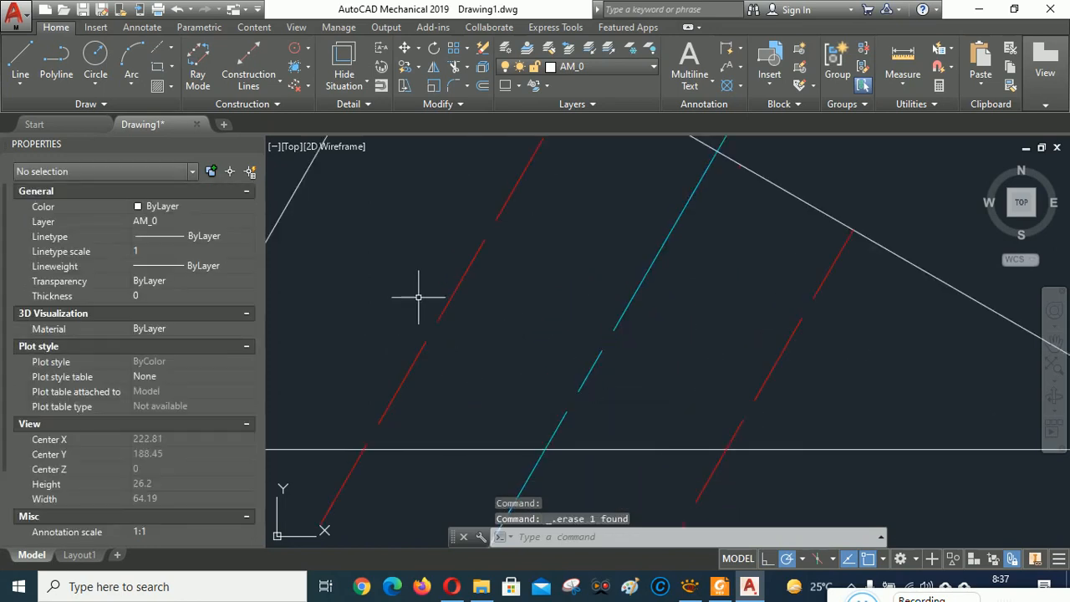
scroll(618, 351, down, 6)
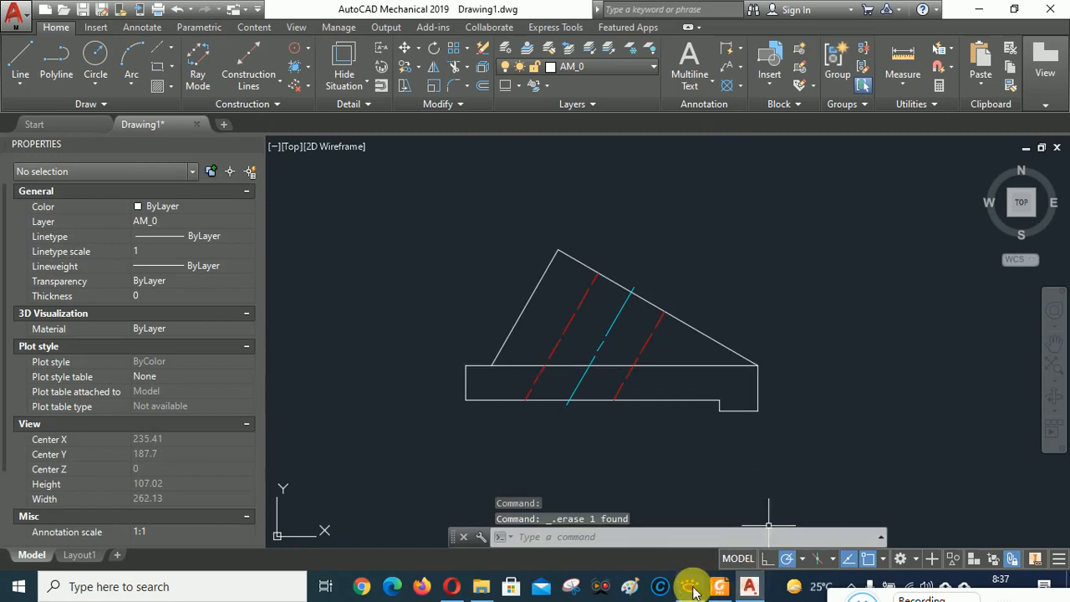
- Check the XnView reference, return to AutoCAD Mechanical and draw a horizontal line 40 long rightward from the base's lower right corner
click(690, 587)
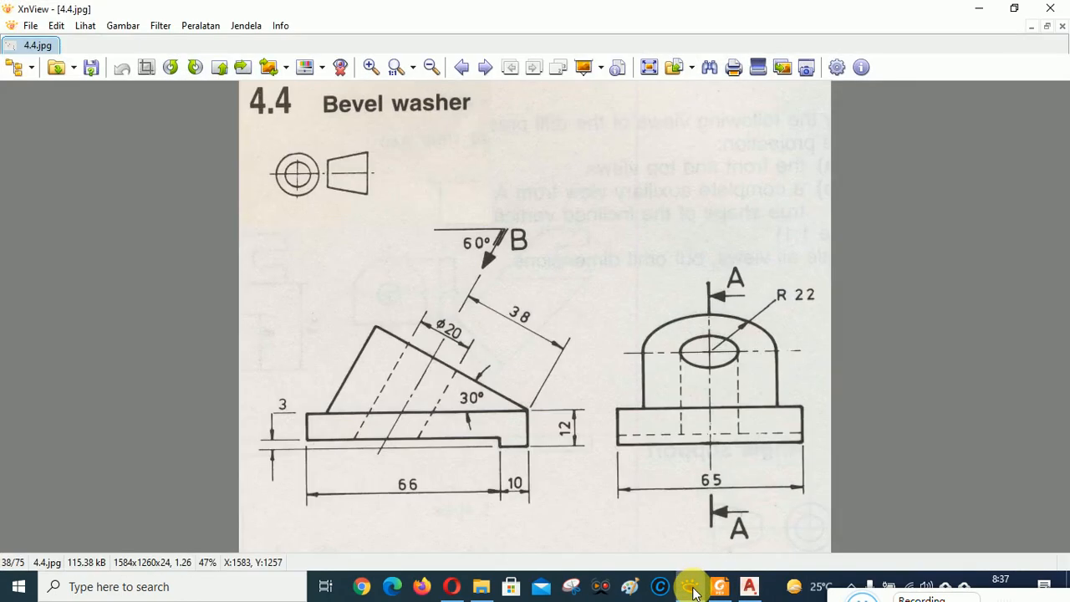
click(690, 588)
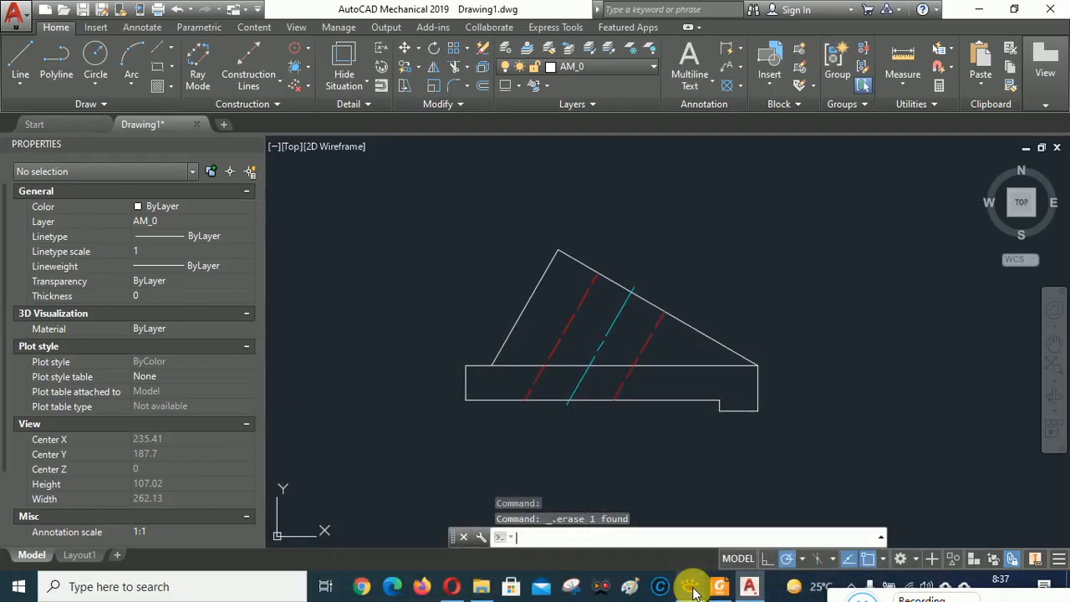
click(690, 588)
click(691, 587)
middle_drag(872, 260, 718, 261)
click(20, 61)
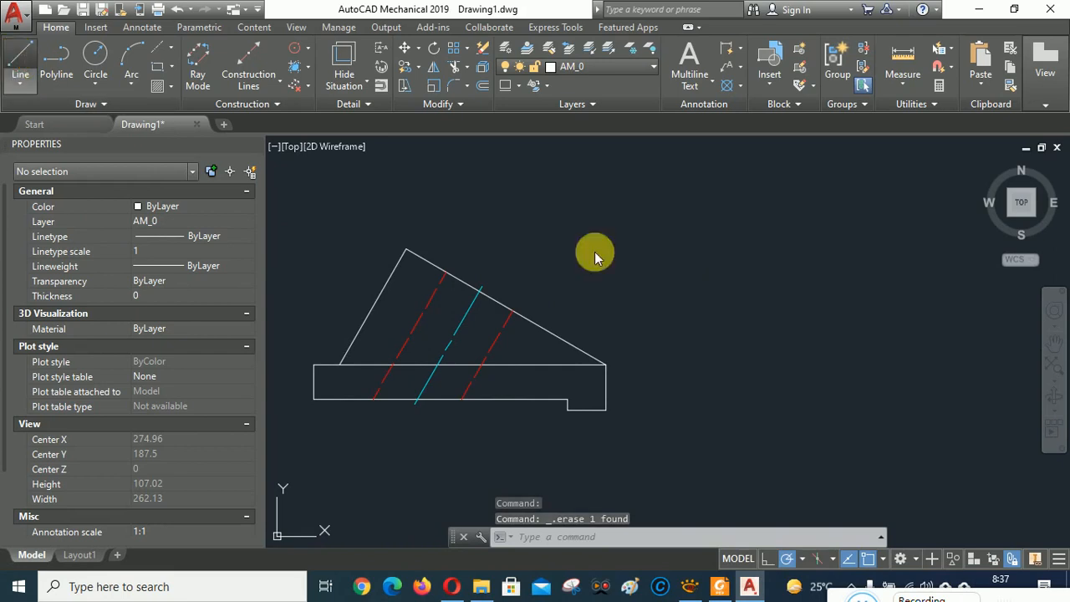
click(605, 410)
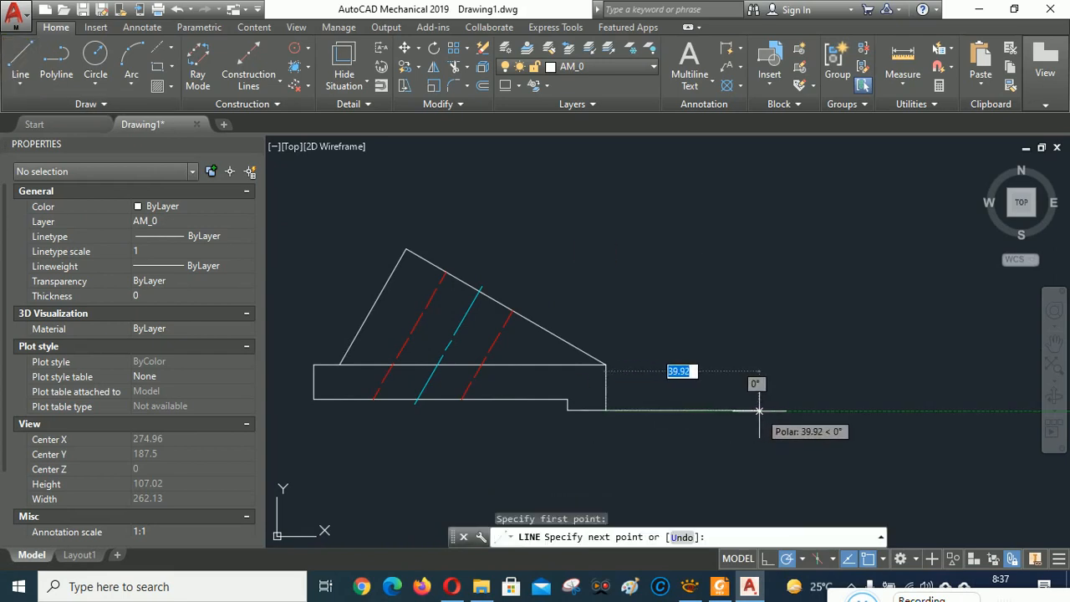
text(4)
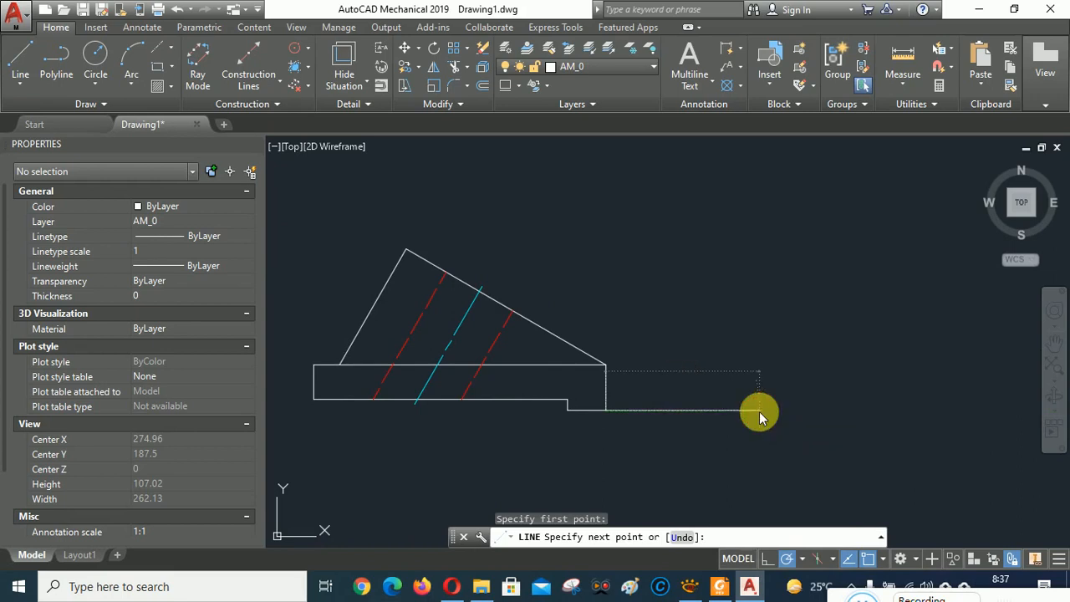
text(0)
key(Return)
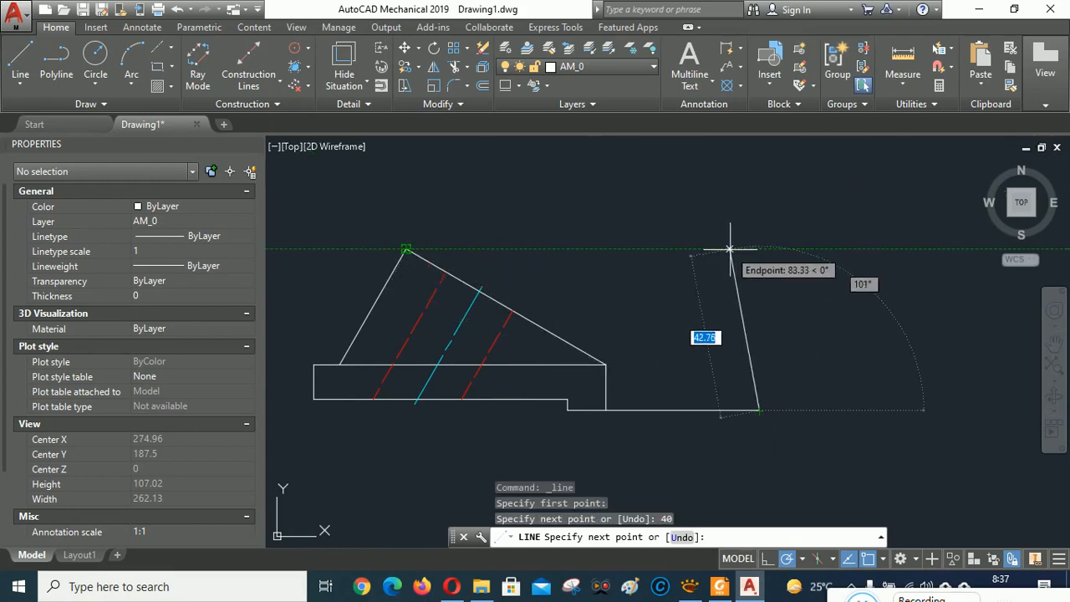
- Continue the line vertically up to the height of the wedge's apex and end it there
click(759, 248)
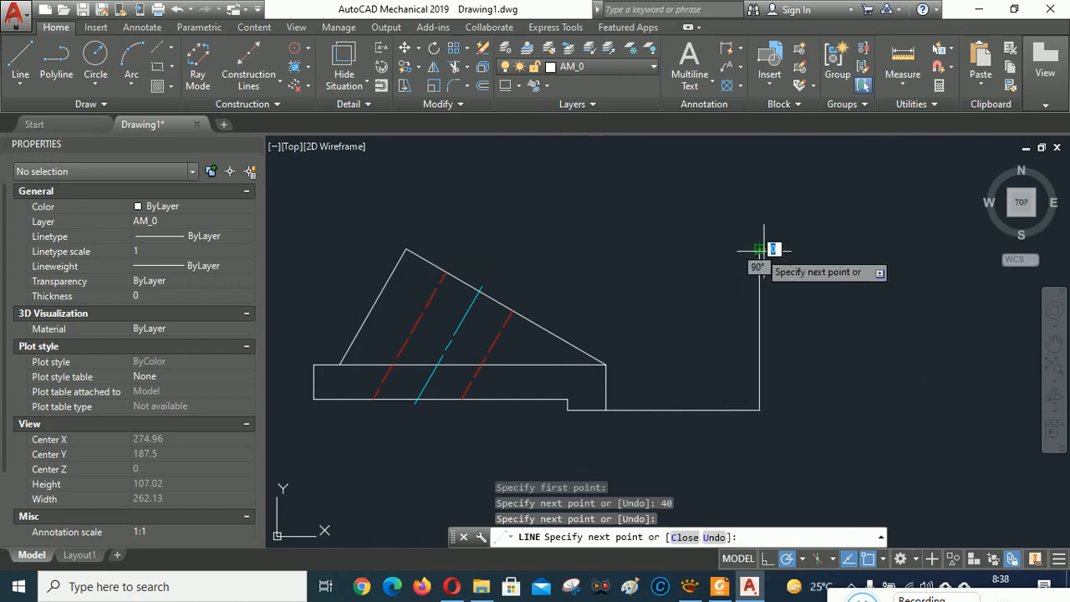
right_click(882, 236)
click(894, 242)
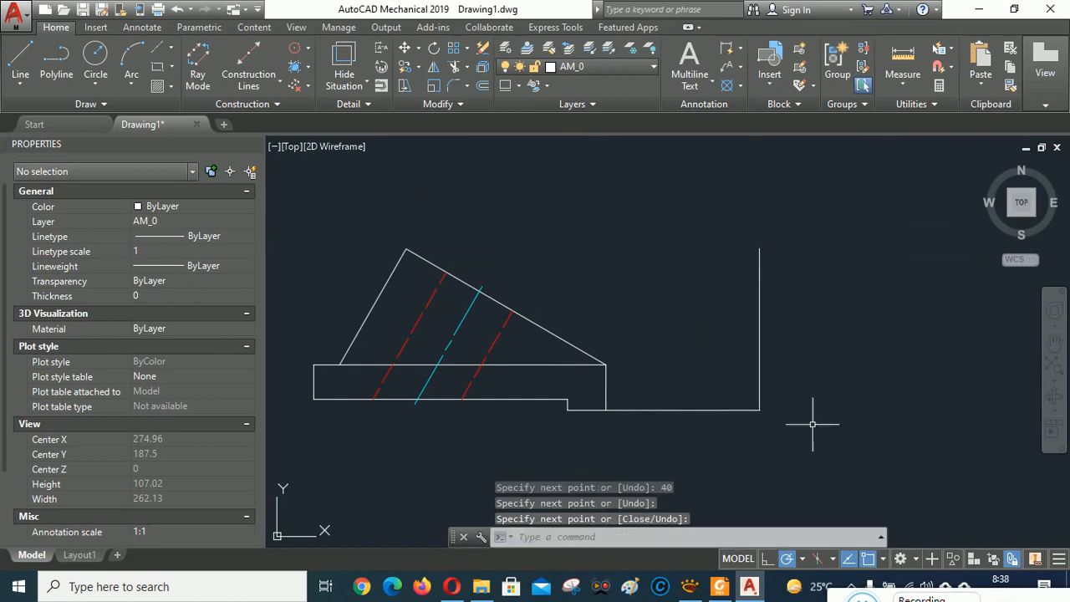
- Check the side view's width in XnView, then in AutoCAD Mechanical offset the vertical line 32.5 to the right twice in succession
click(689, 581)
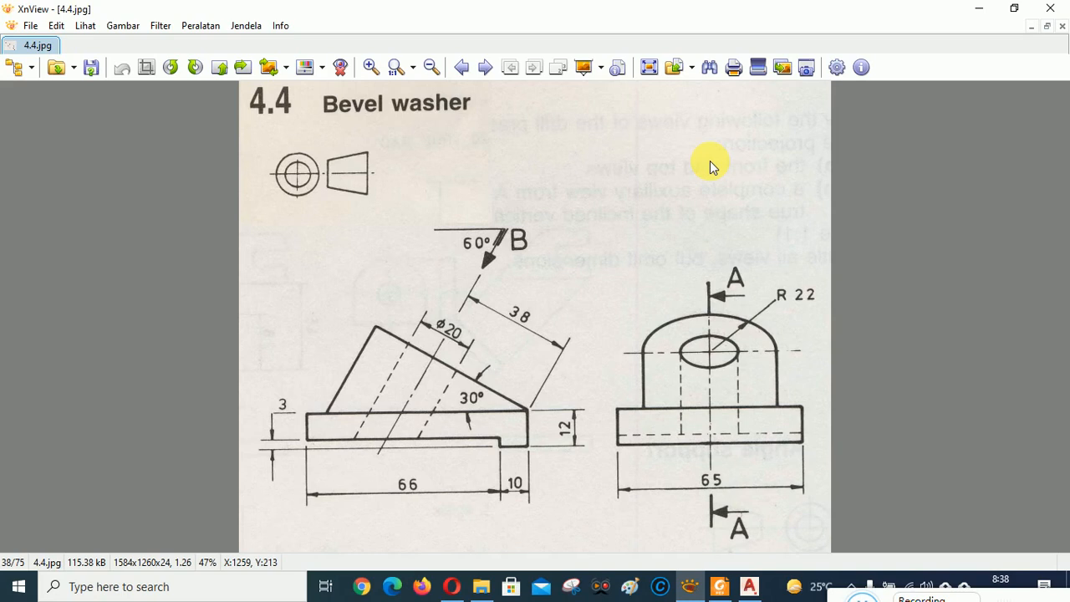
click(750, 587)
click(483, 85)
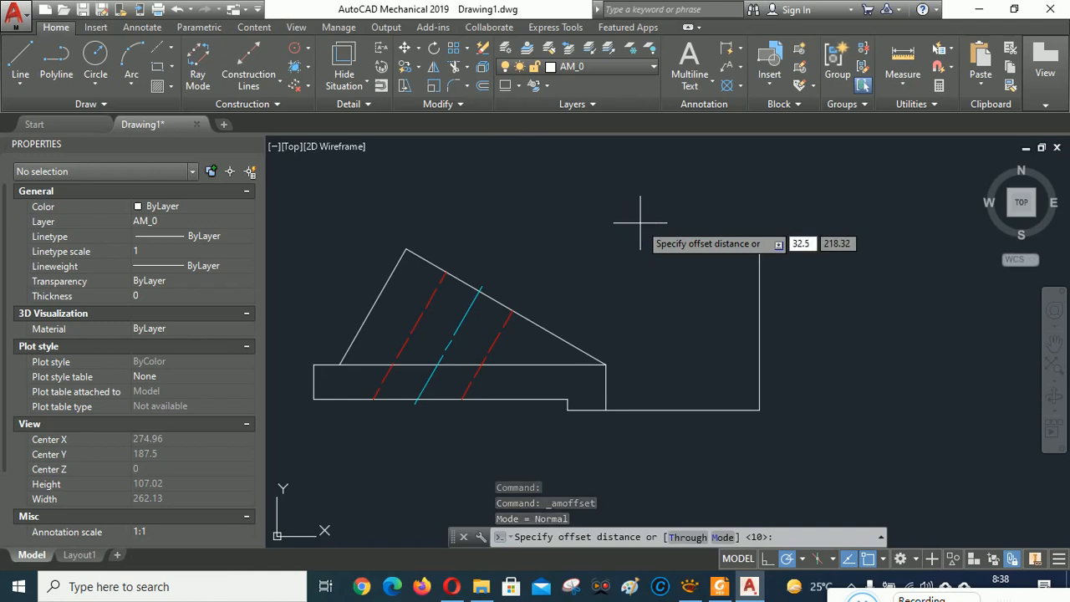
key(Return)
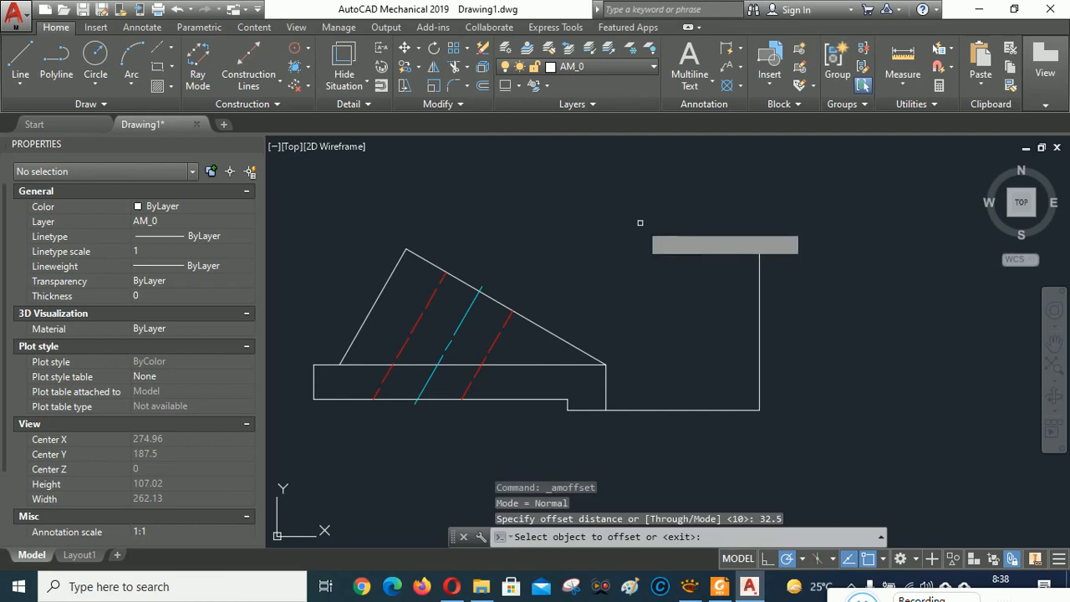
click(759, 333)
click(890, 329)
click(884, 334)
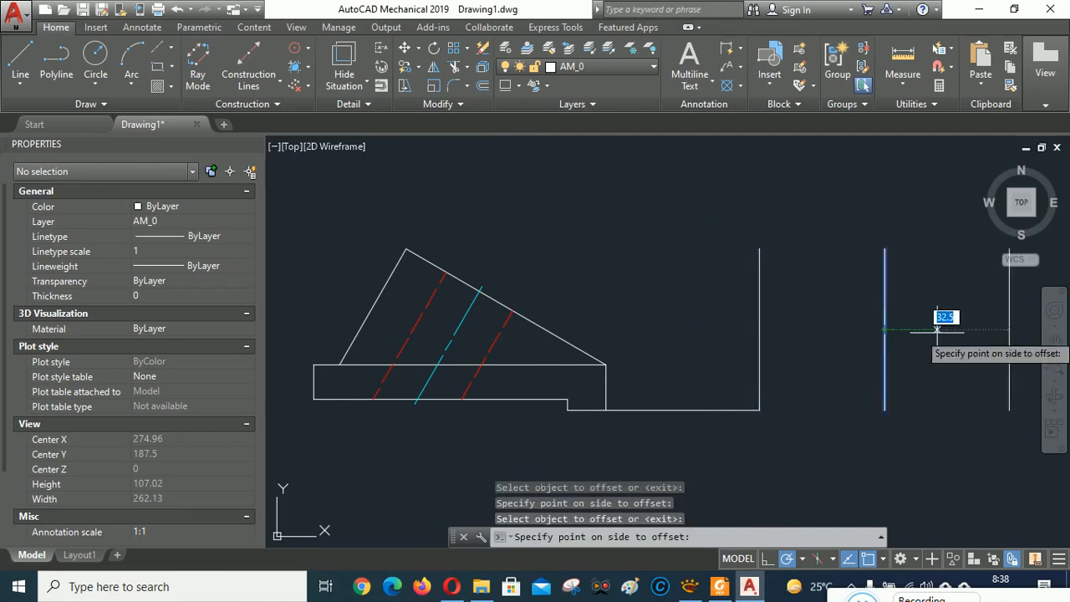
click(959, 332)
scroll(761, 344, down, 2)
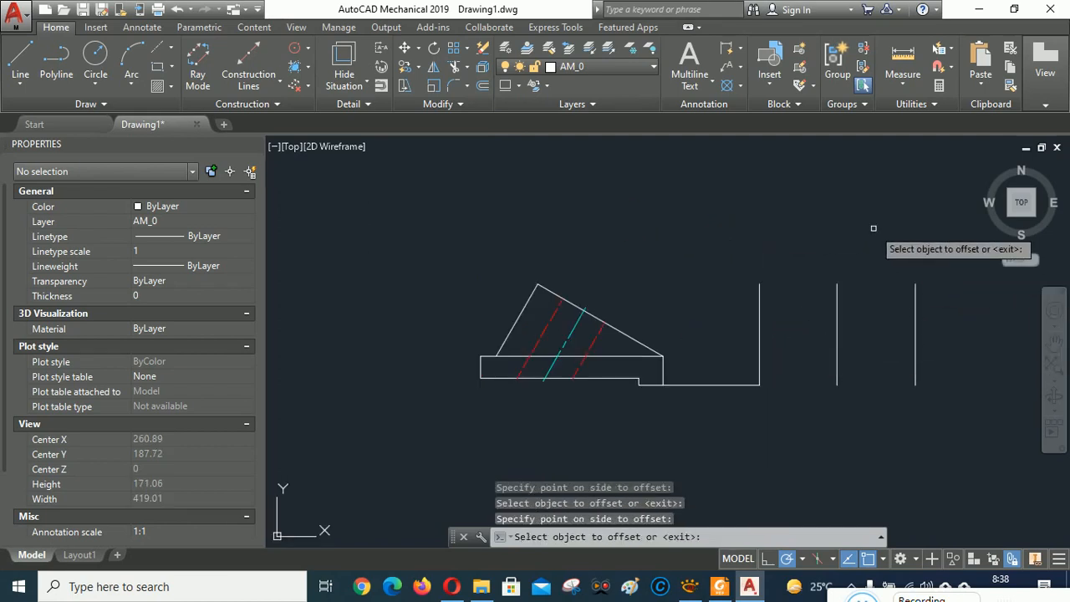
key(Return)
- Glance at the XnView reference and draw the side view's bottom line between the lower ends of the two outer vertical lines
middle_drag(931, 401, 847, 401)
click(689, 585)
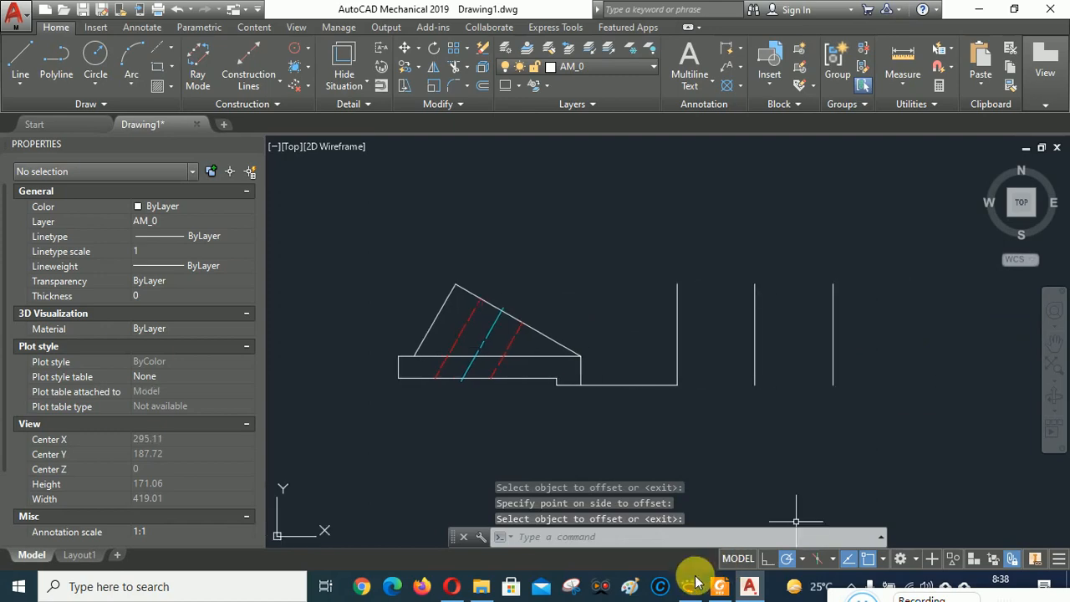
click(692, 587)
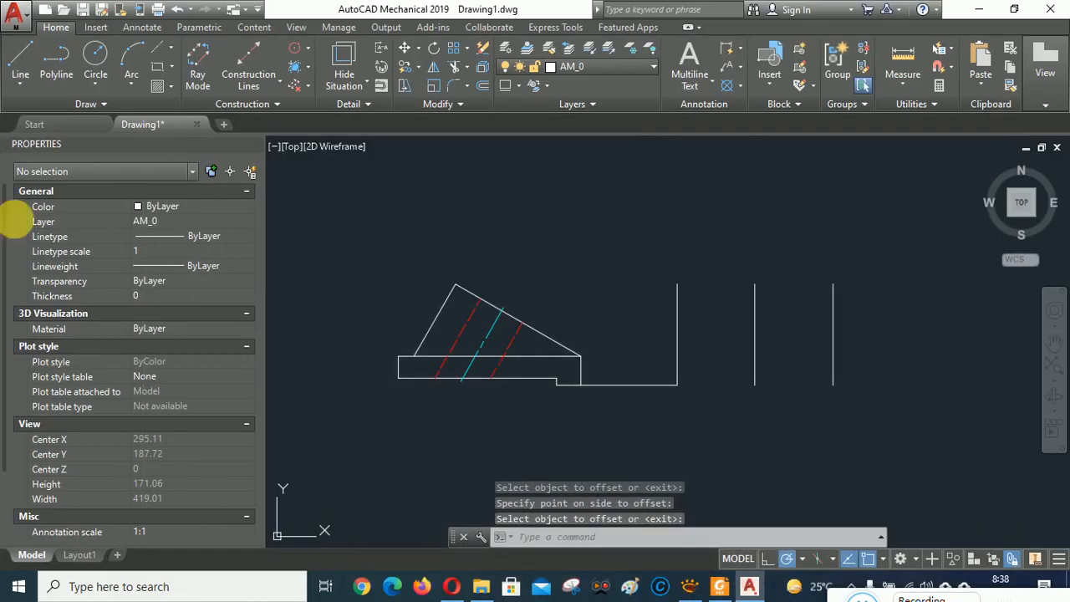
click(20, 63)
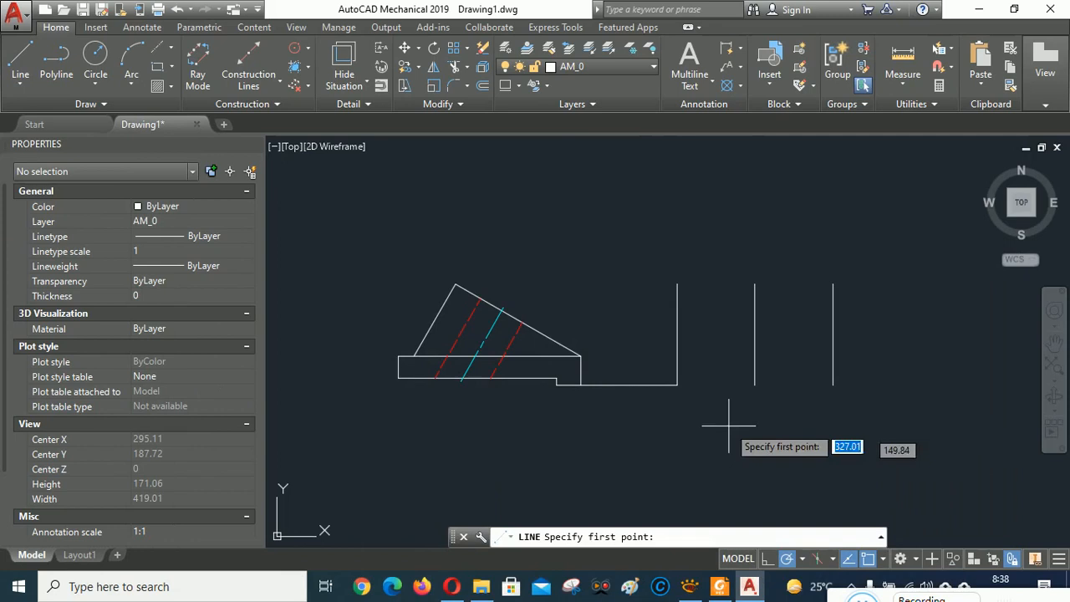
click(677, 385)
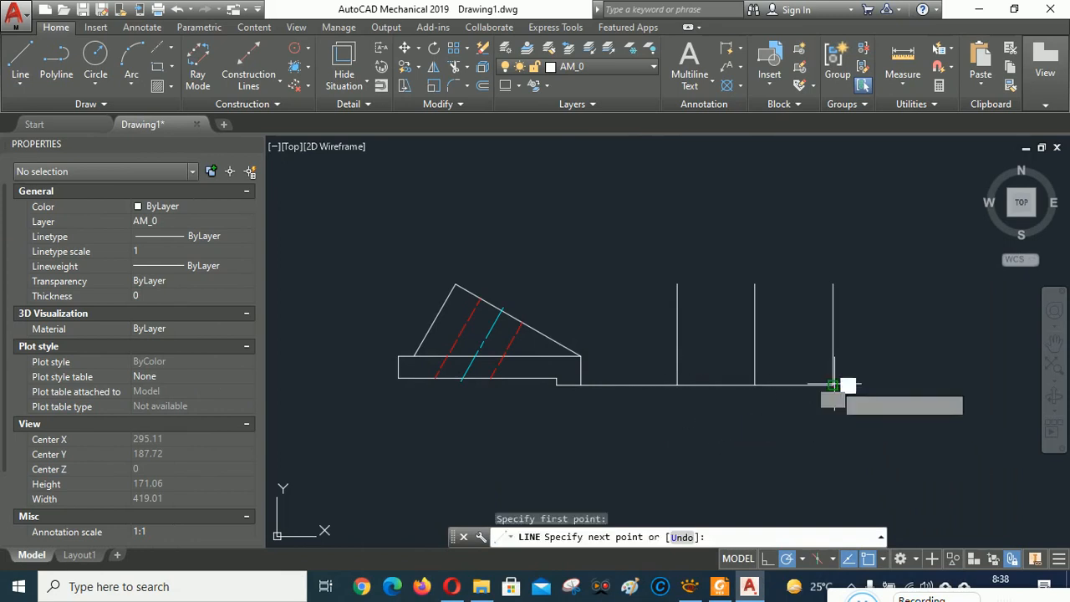
click(832, 384)
right_click(907, 301)
click(942, 310)
- Draw a horizontal projection line from the wedge's apex to the upper end of the side view's rightmost vertical line
right_click(759, 204)
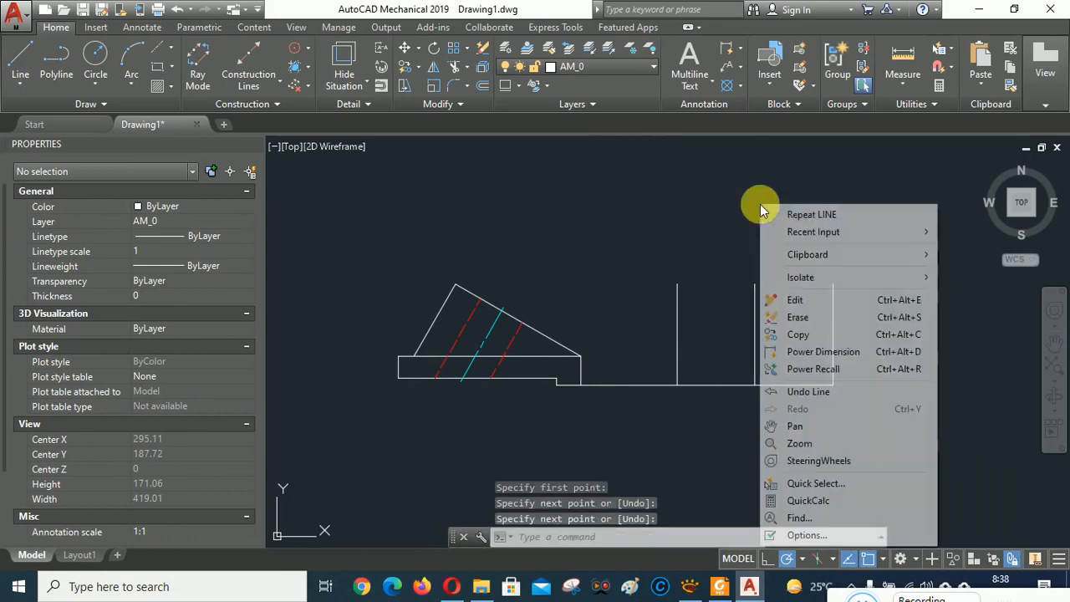
click(786, 212)
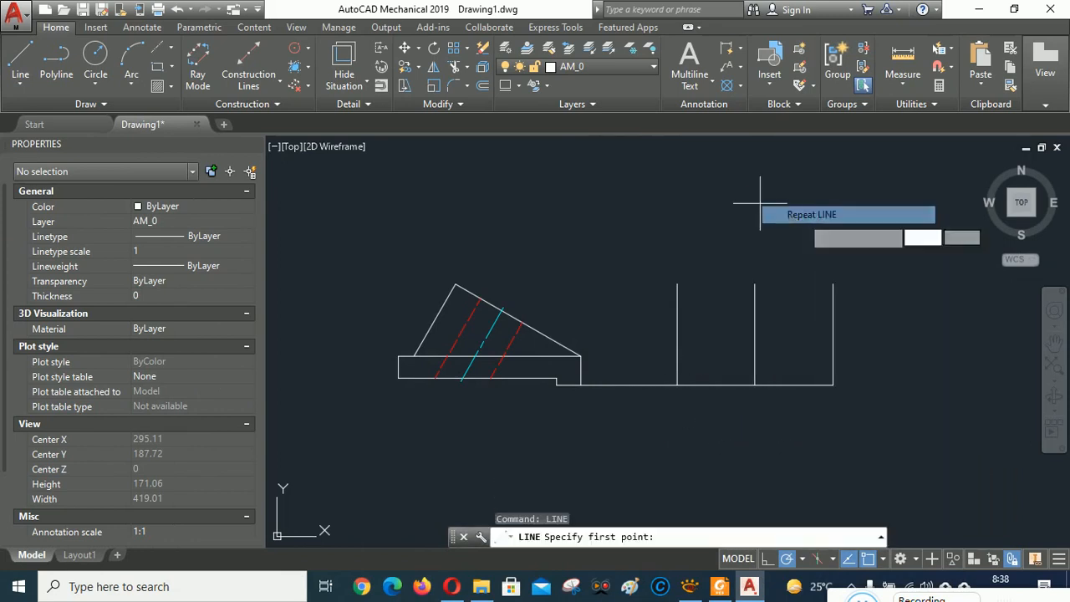
click(455, 284)
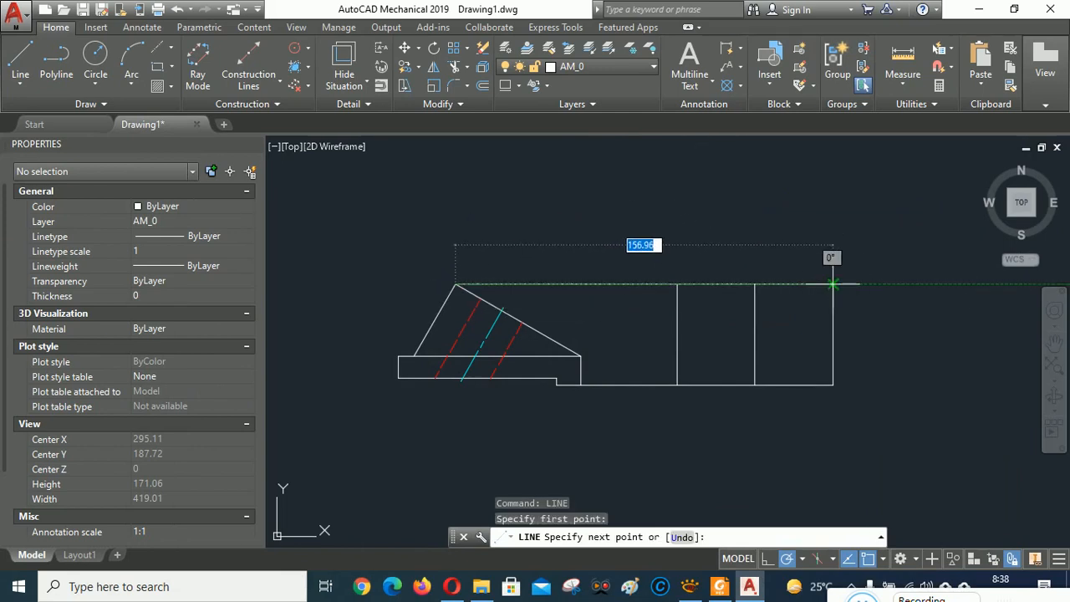
click(833, 284)
right_click(901, 193)
click(919, 200)
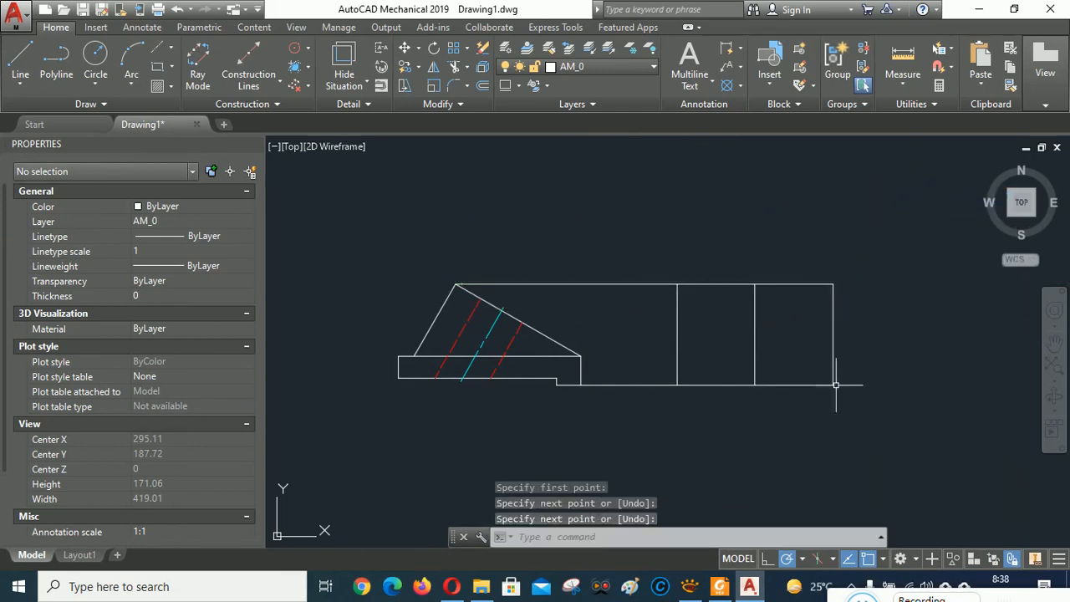
- Draw a horizontal projection line from the upper corner of the base's bottom step to the side view's rightmost vertical line
right_click(618, 219)
click(637, 218)
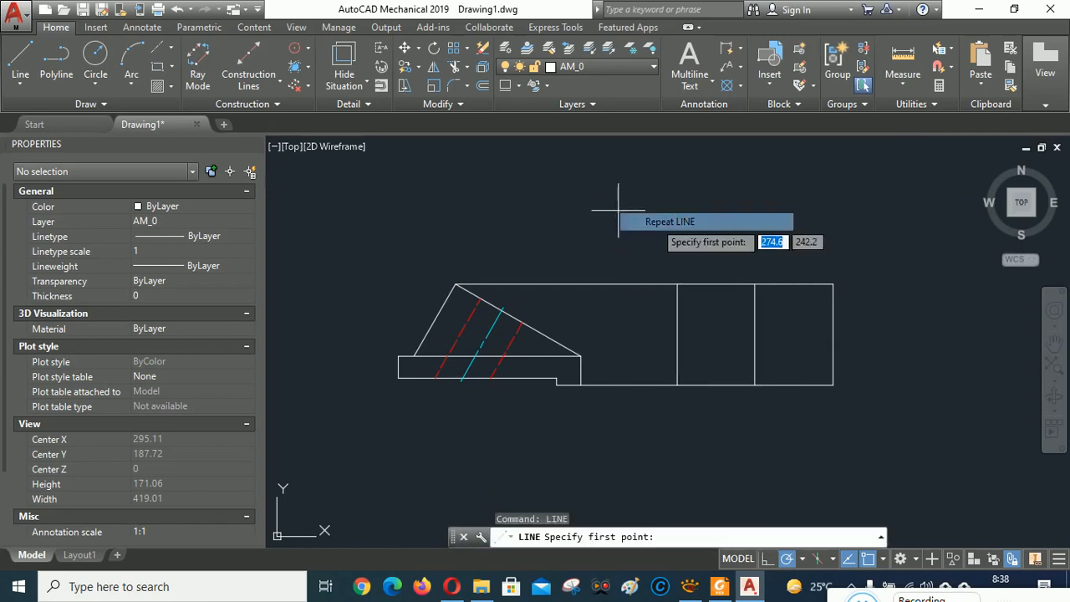
click(555, 378)
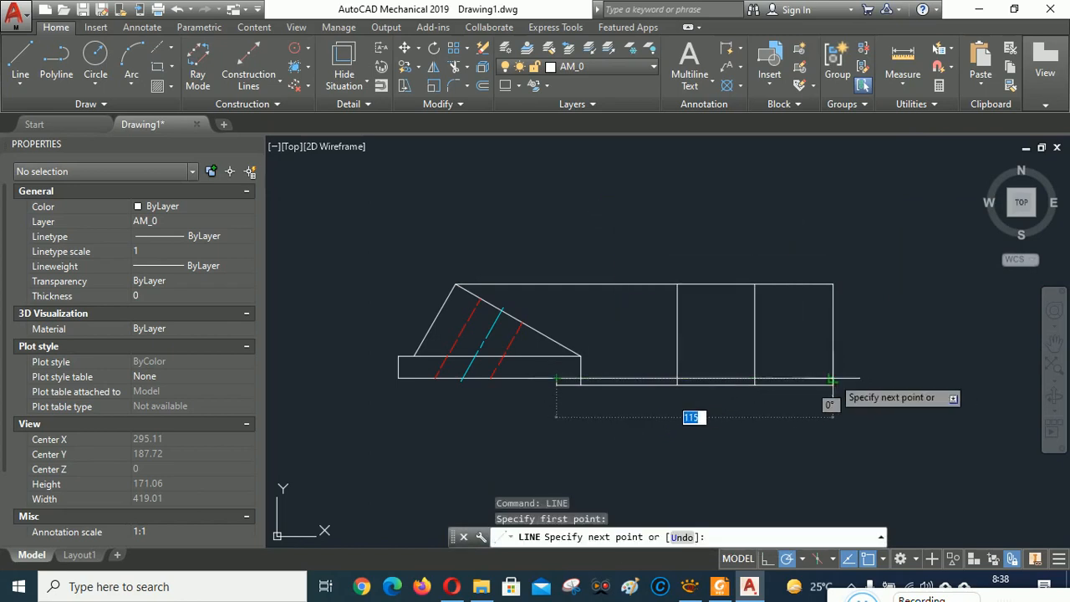
click(833, 380)
right_click(824, 212)
click(835, 219)
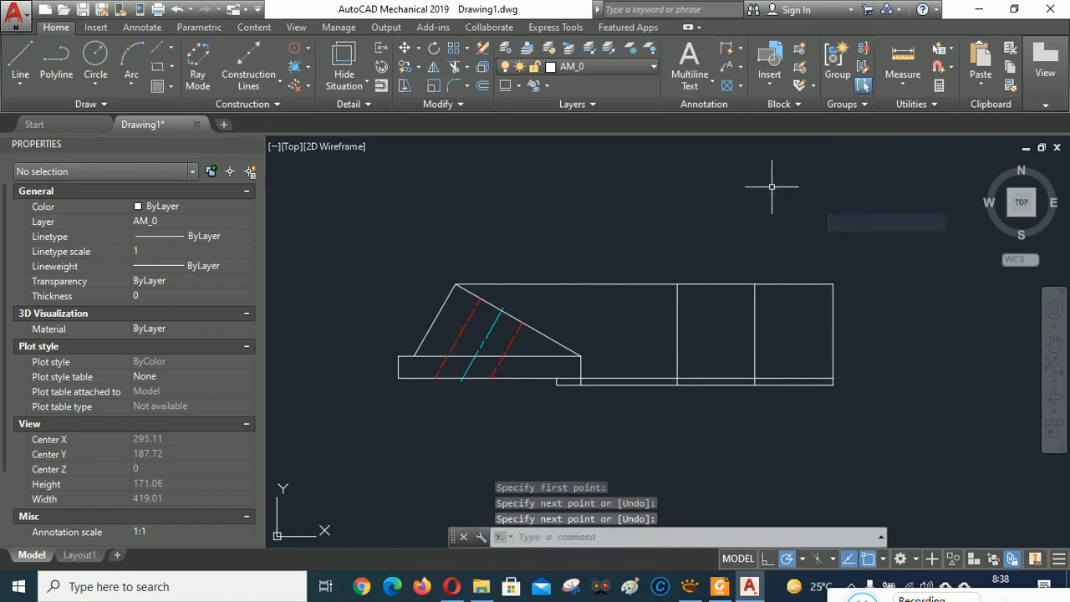
- Draw a horizontal projection line from the base's upper right corner to the side view's rightmost vertical line
right_click(770, 189)
click(813, 204)
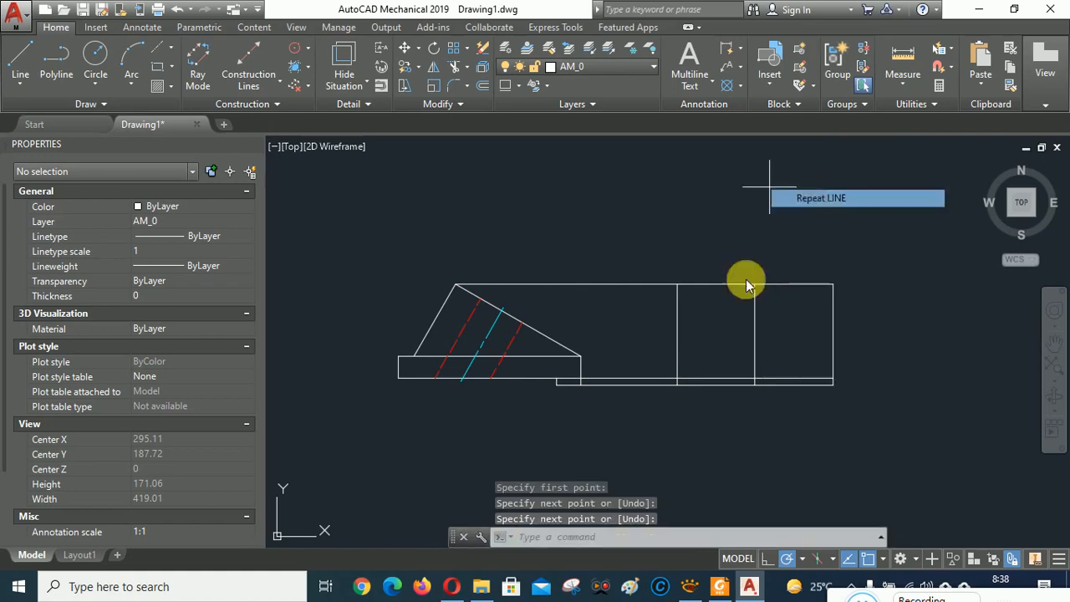
click(581, 357)
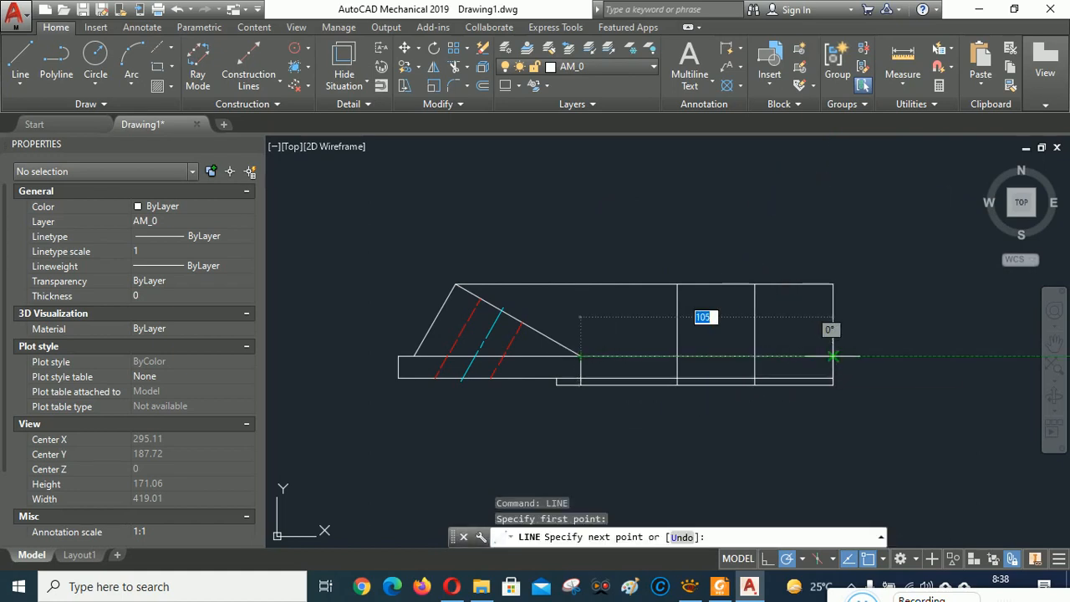
right_click(794, 196)
click(826, 208)
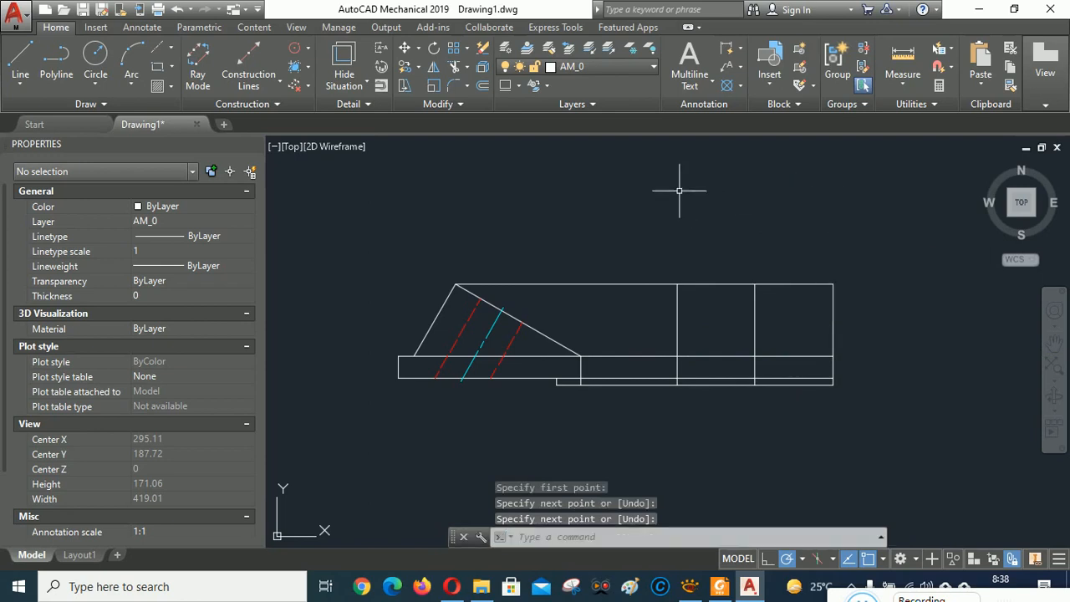
- Draw a horizontal projection line from the upper end of the lower dashed hole edge to the side view's rightmost vertical line
right_click(681, 193)
click(713, 209)
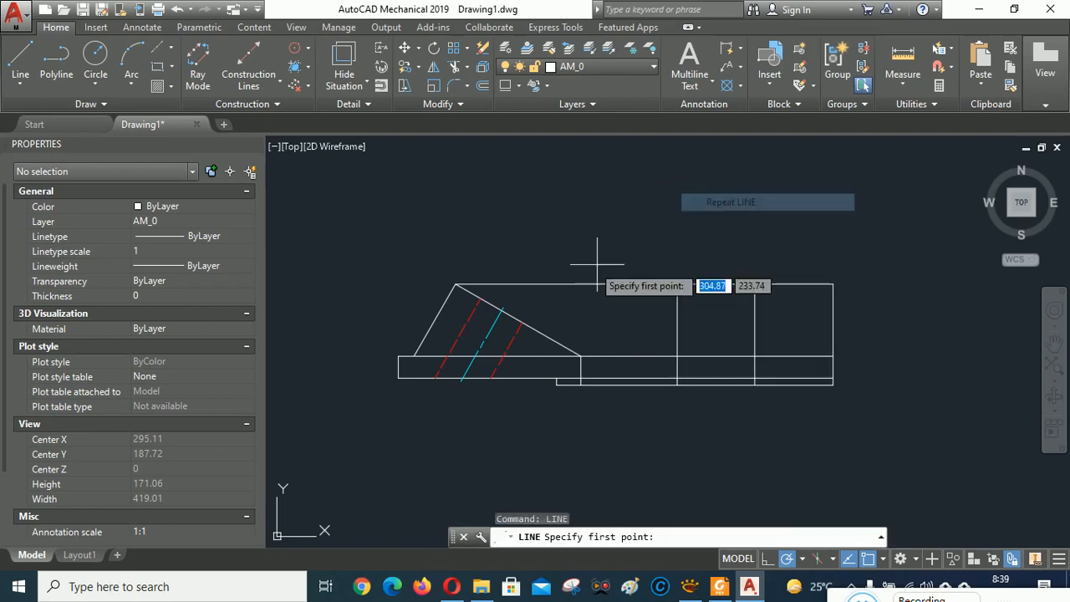
click(522, 322)
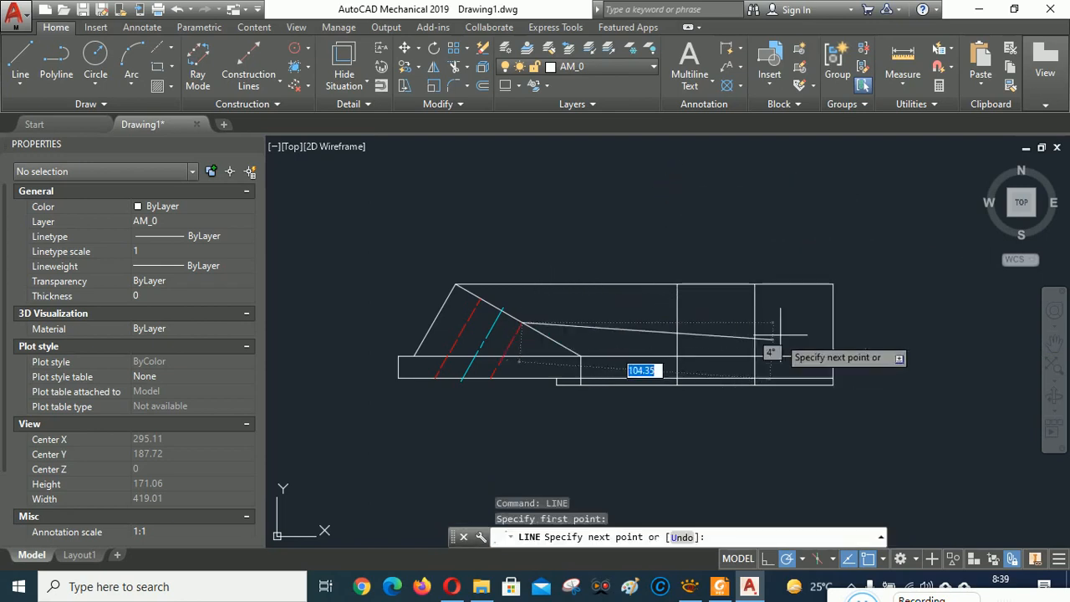
click(833, 322)
right_click(809, 205)
click(831, 211)
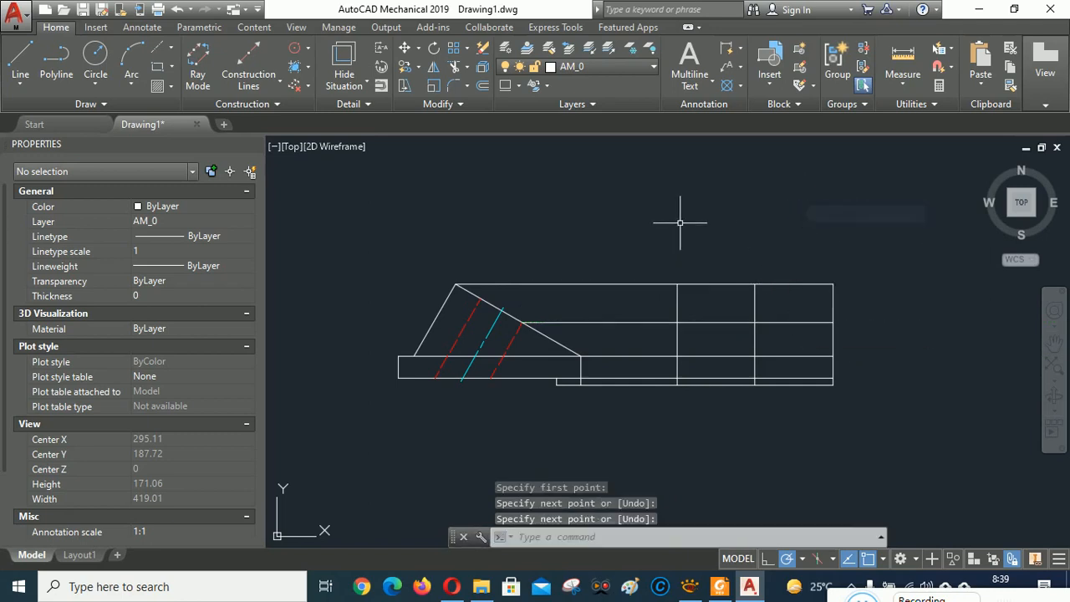
- Draw a horizontal projection line from where the hole's centre line crosses the sloped face to the side view's rightmost vertical line
right_click(679, 225)
click(711, 234)
scroll(512, 328, up, 4)
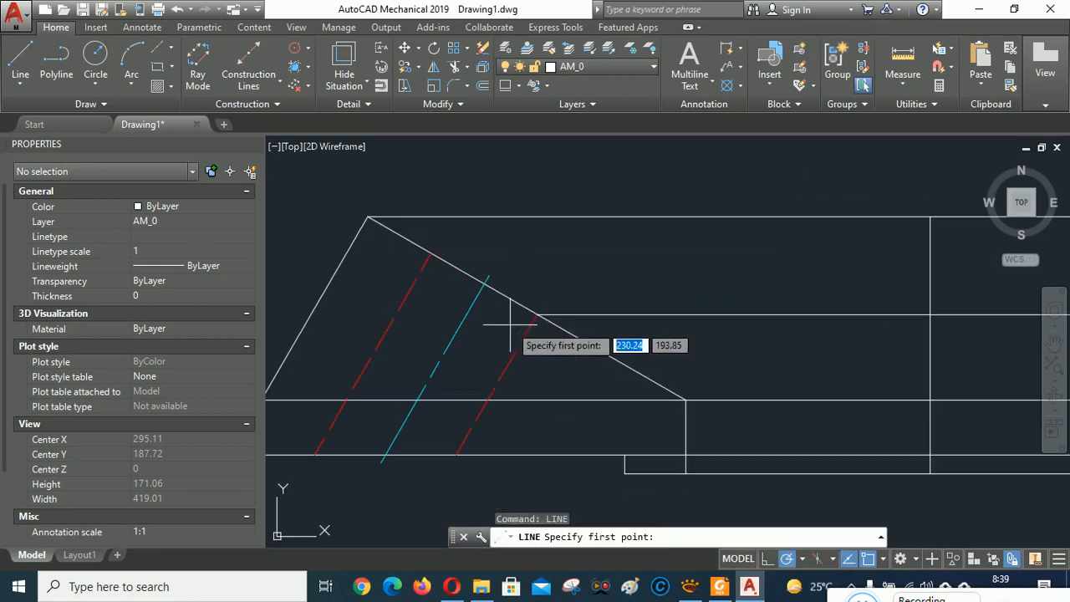
click(483, 283)
scroll(474, 287, down, 4)
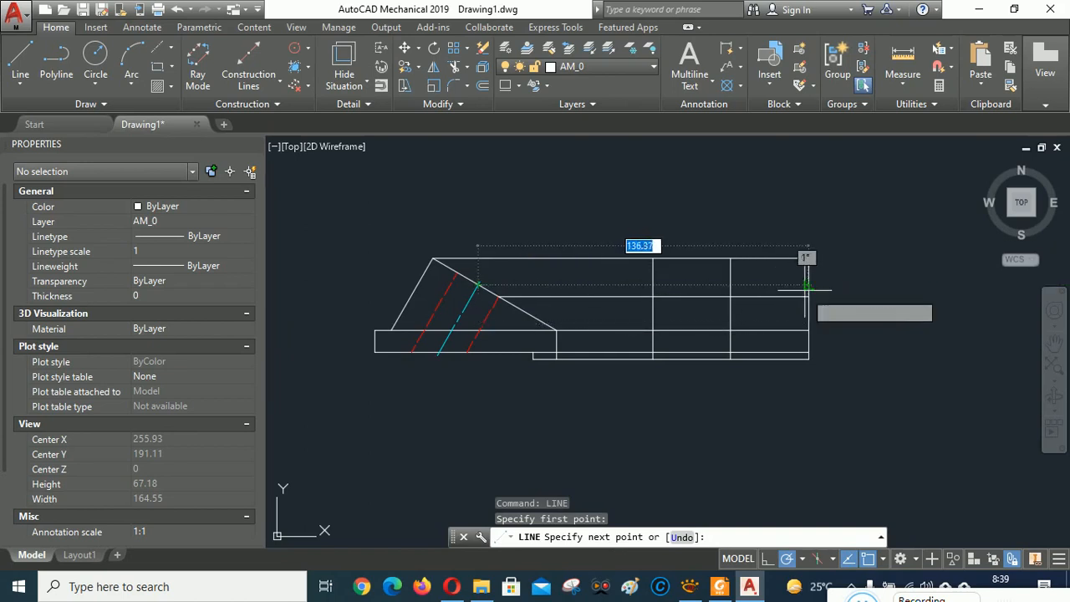
scroll(806, 288, up, 2)
scroll(804, 286, up, 2)
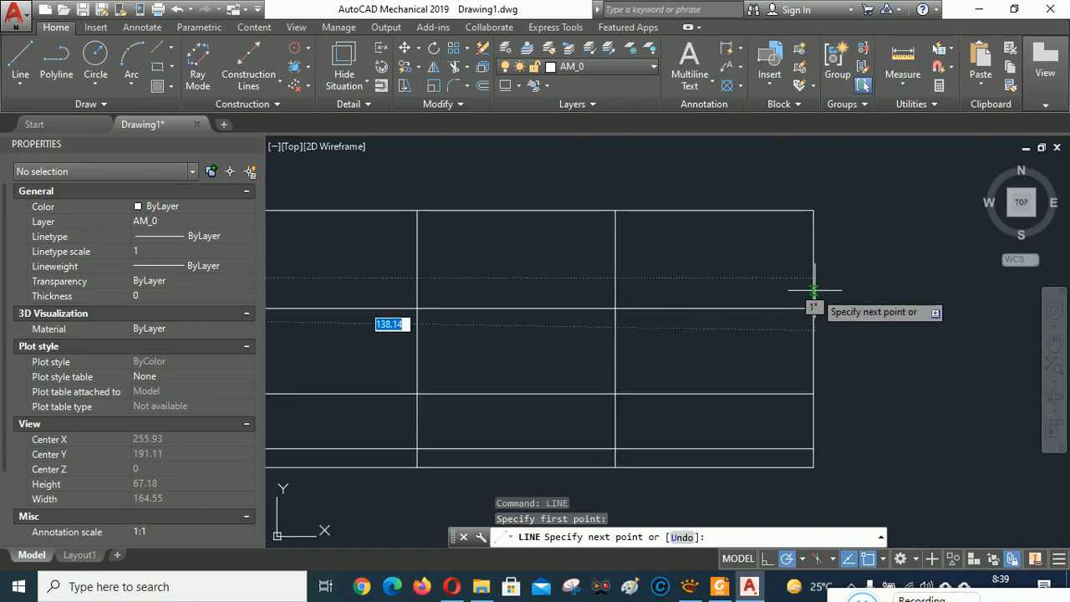
click(811, 278)
right_click(896, 224)
click(915, 236)
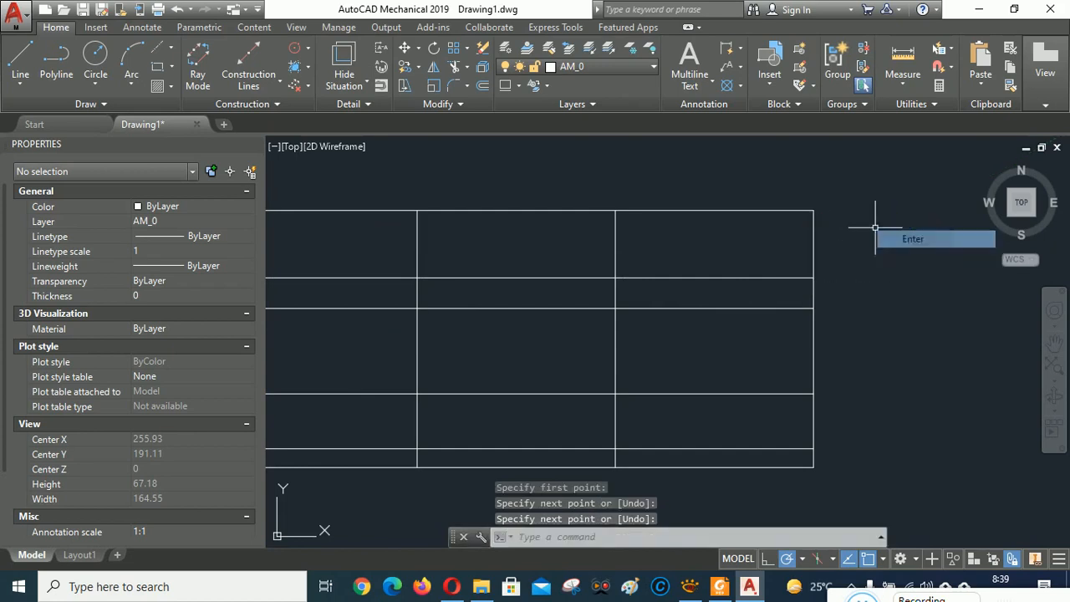
- Draw a horizontal projection line from the upper end of the higher dashed hole edge to the side view's rightmost vertical line
scroll(916, 275, down, 4)
scroll(556, 267, up, 4)
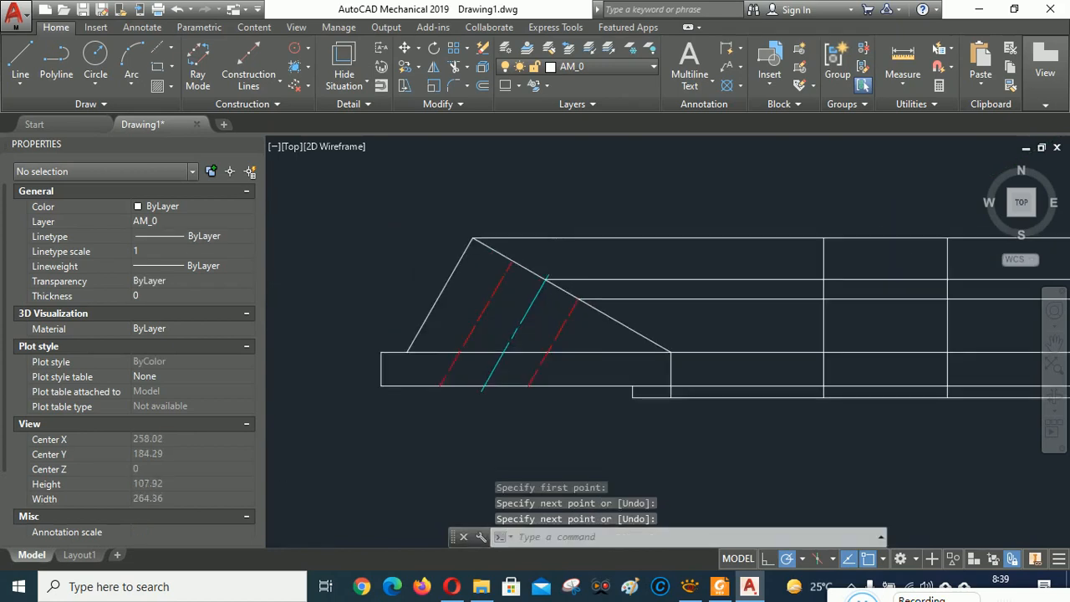
right_click(542, 195)
click(577, 206)
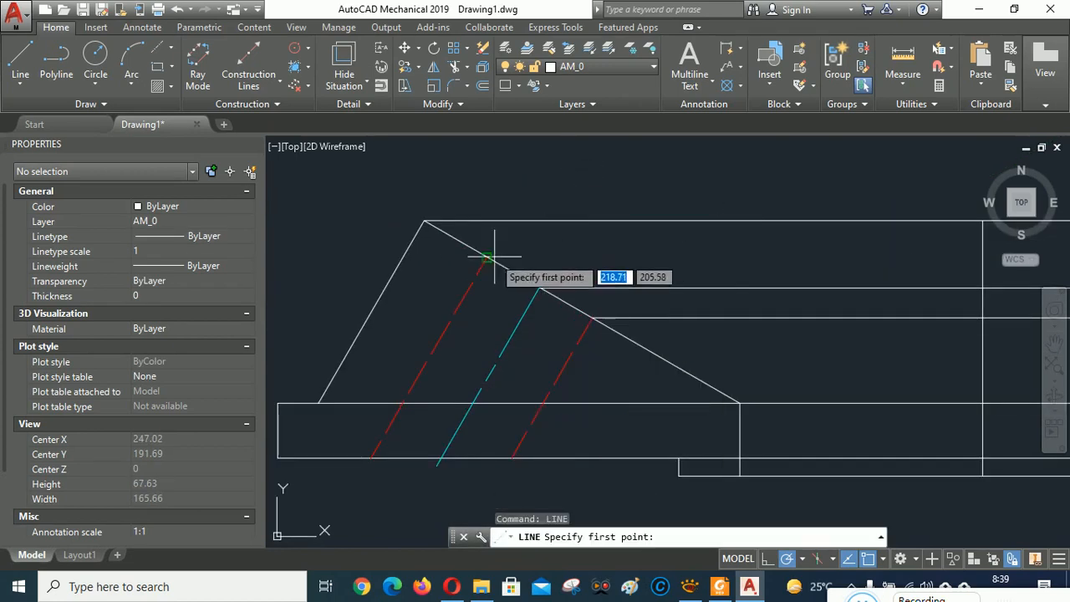
click(485, 256)
scroll(449, 276, down, 4)
scroll(673, 276, up, 7)
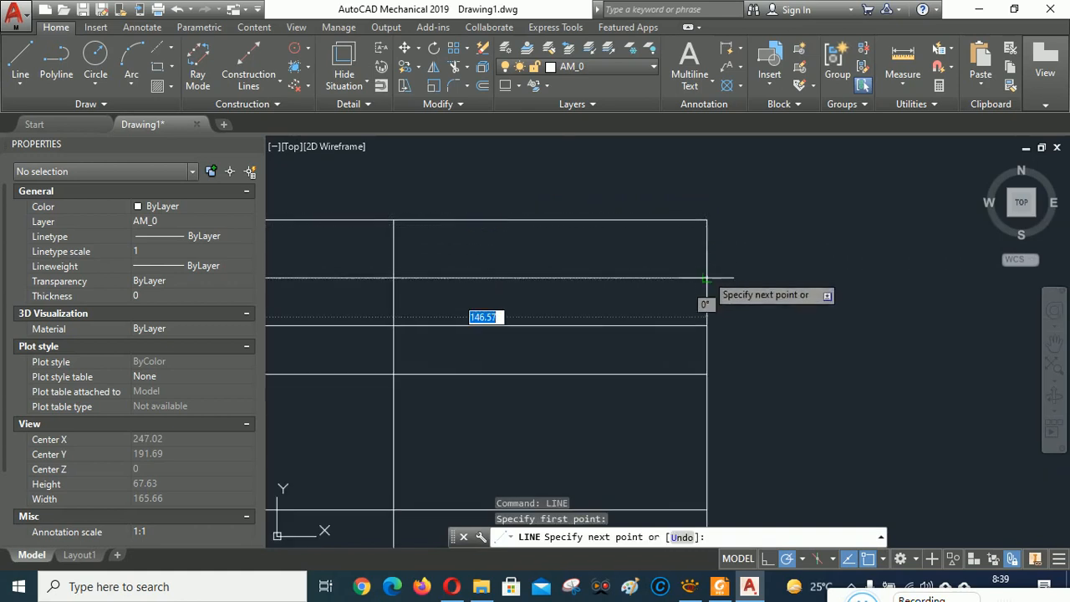
click(706, 278)
scroll(820, 266, down, 4)
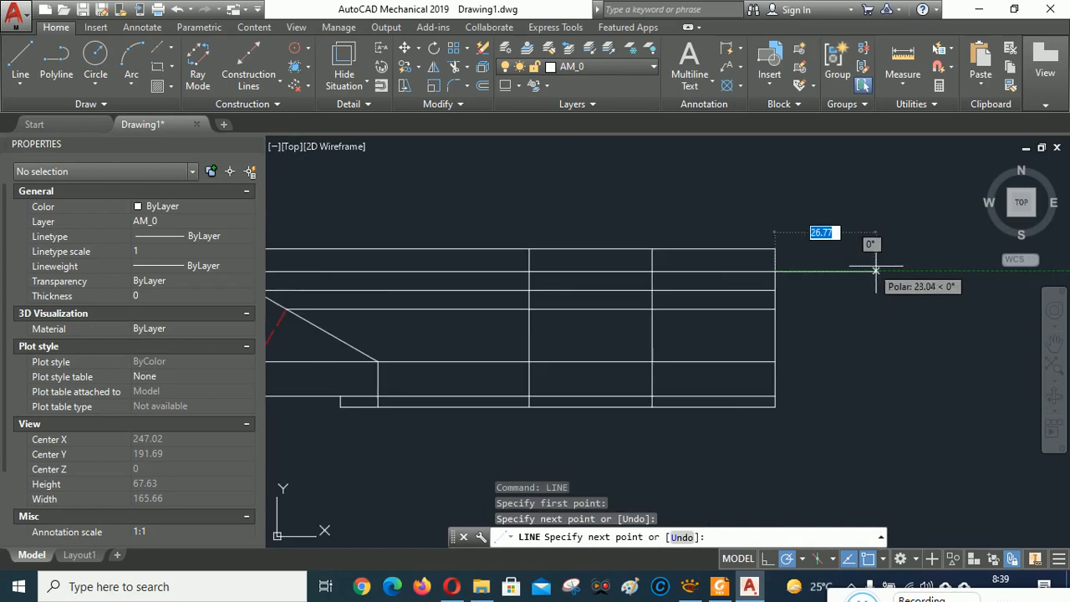
right_click(903, 275)
click(911, 277)
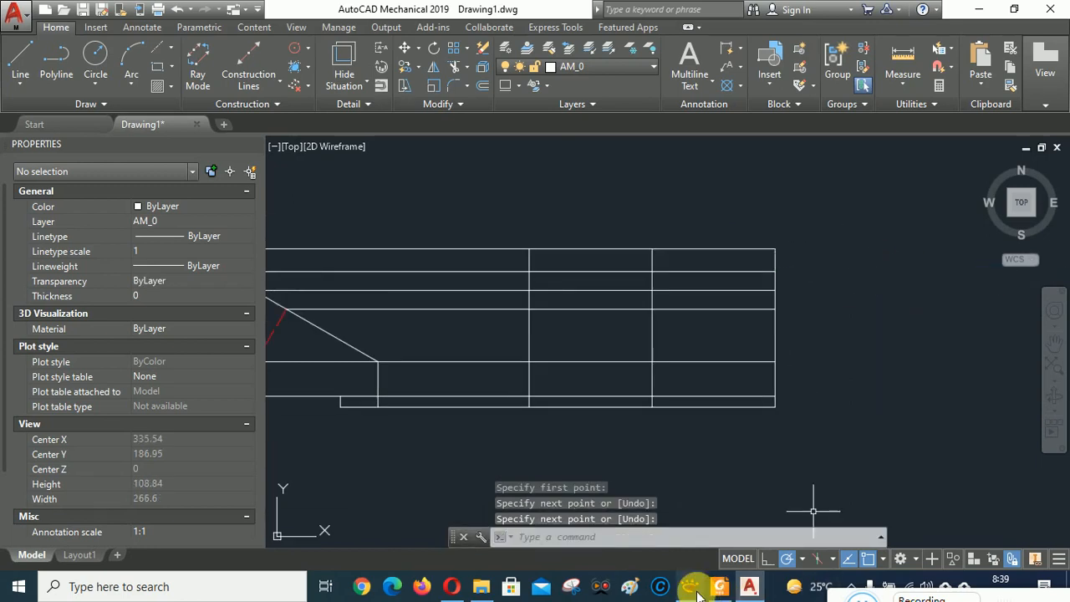
- Glance at the XnView reference and offset the side view's middle vertical line by 10 to both sides for the hole edges
click(691, 586)
click(697, 588)
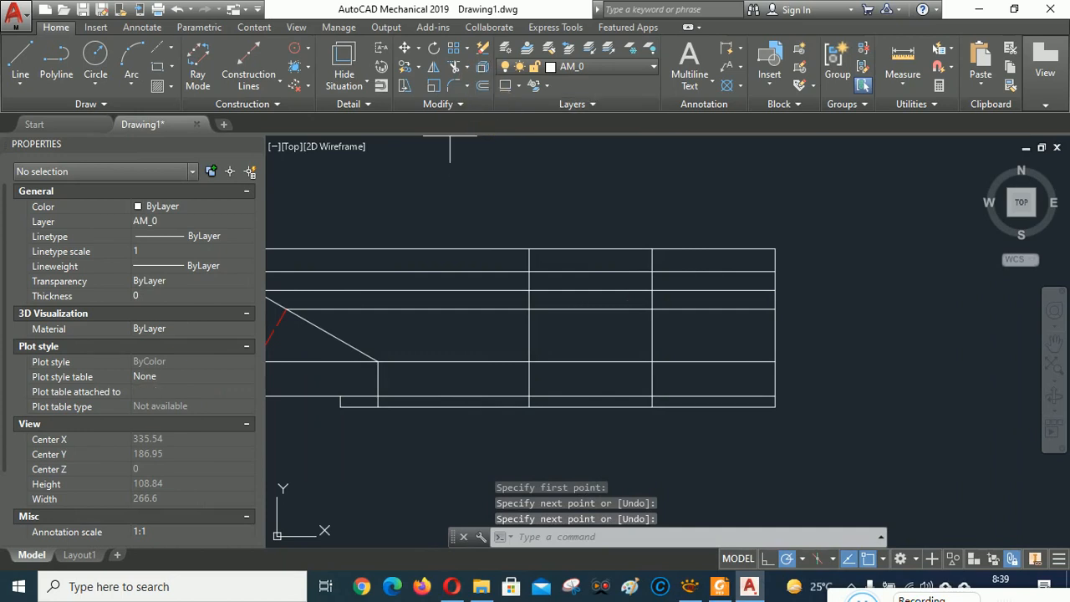
click(482, 85)
text(10)
key(Return)
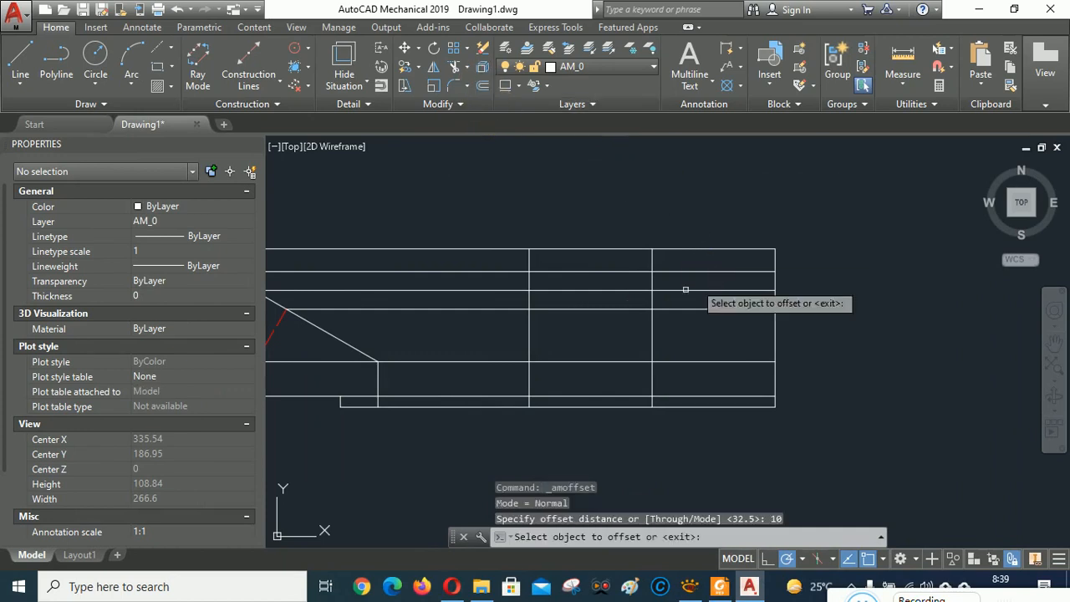
click(652, 326)
click(663, 328)
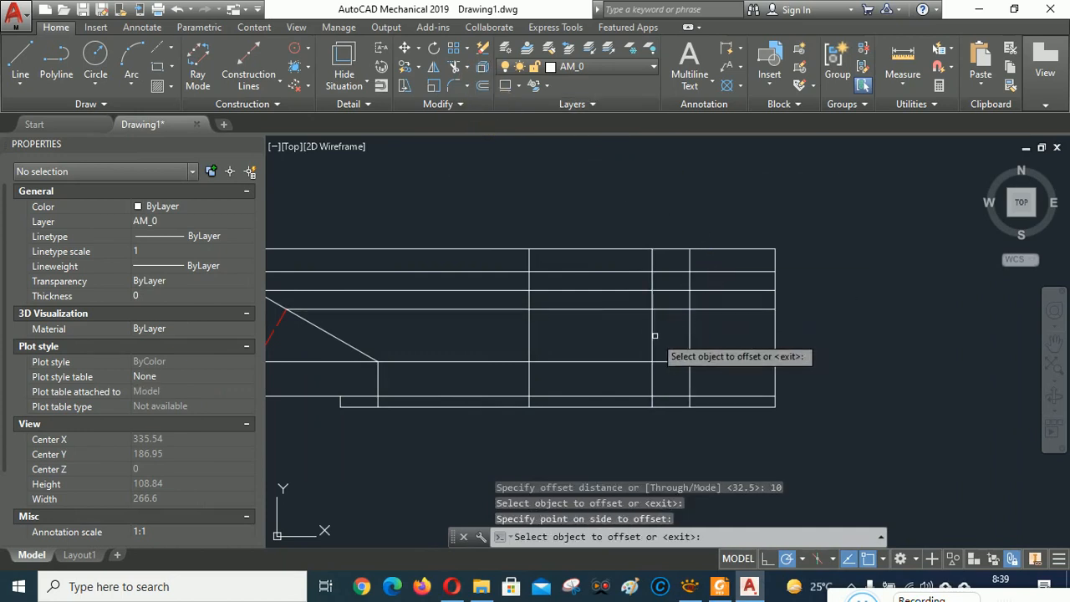
click(652, 338)
click(630, 338)
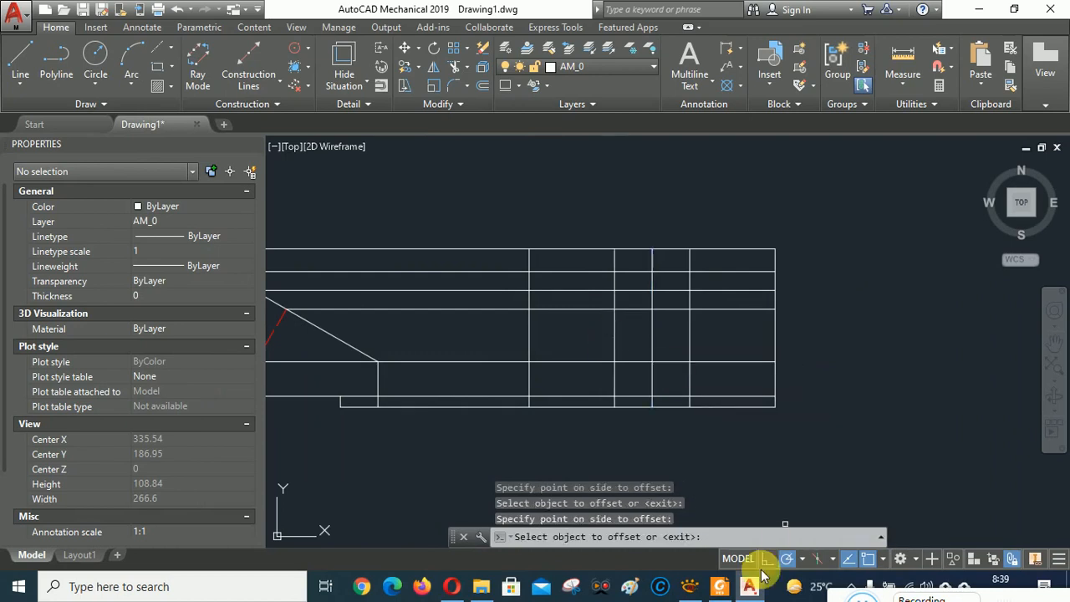
- Check the side view's upper arc radius in the XnView reference and return to the AutoCAD drawing
click(688, 585)
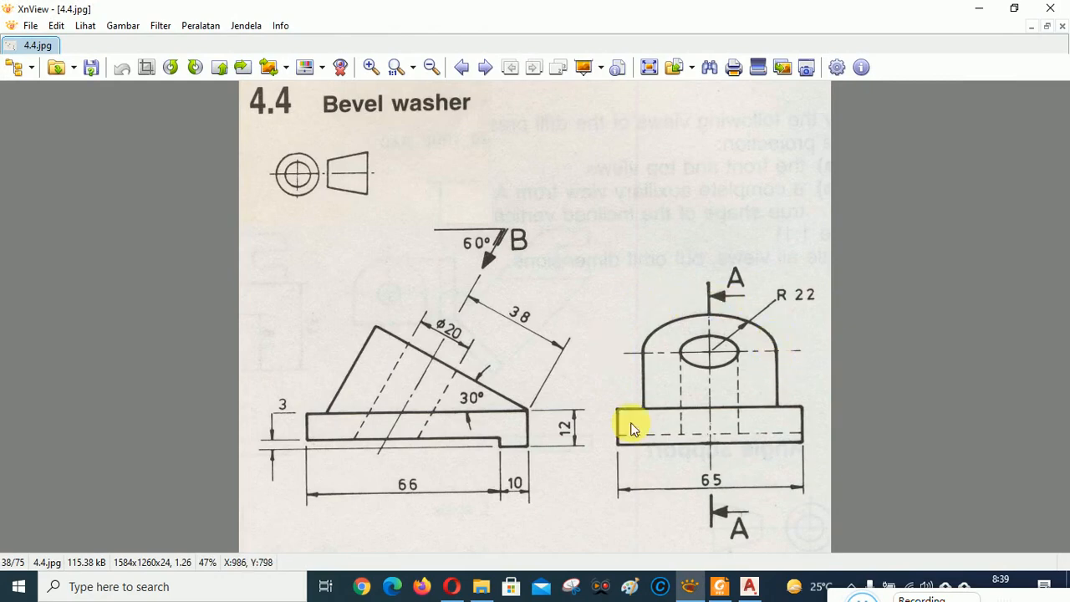
click(749, 586)
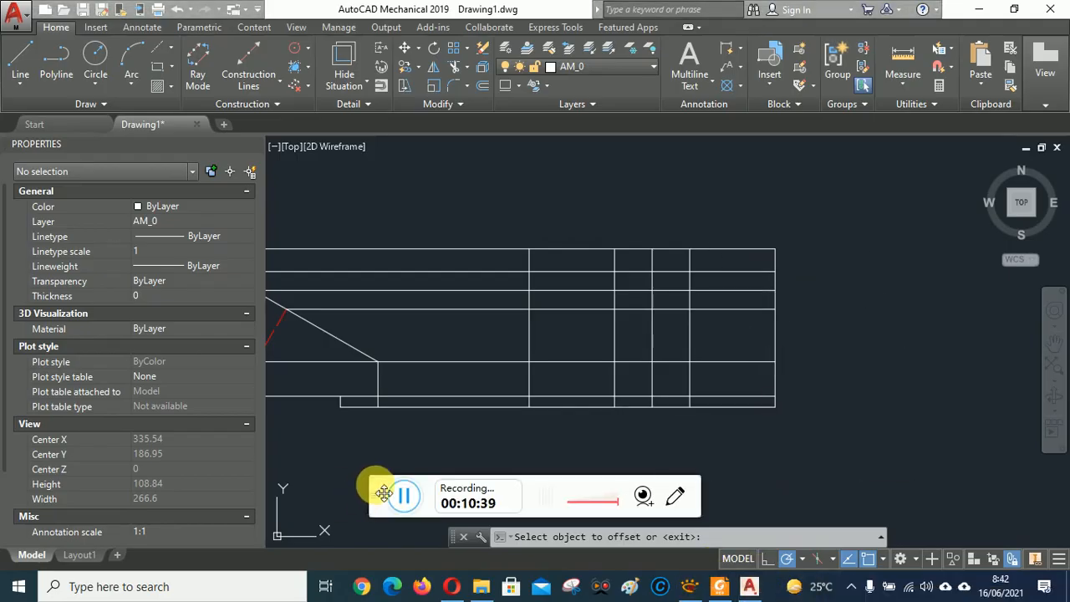
mouse_move(383, 493)
mouse_down()
mouse_move(680, 493)
mouse_move(826, 595)
mouse_up()
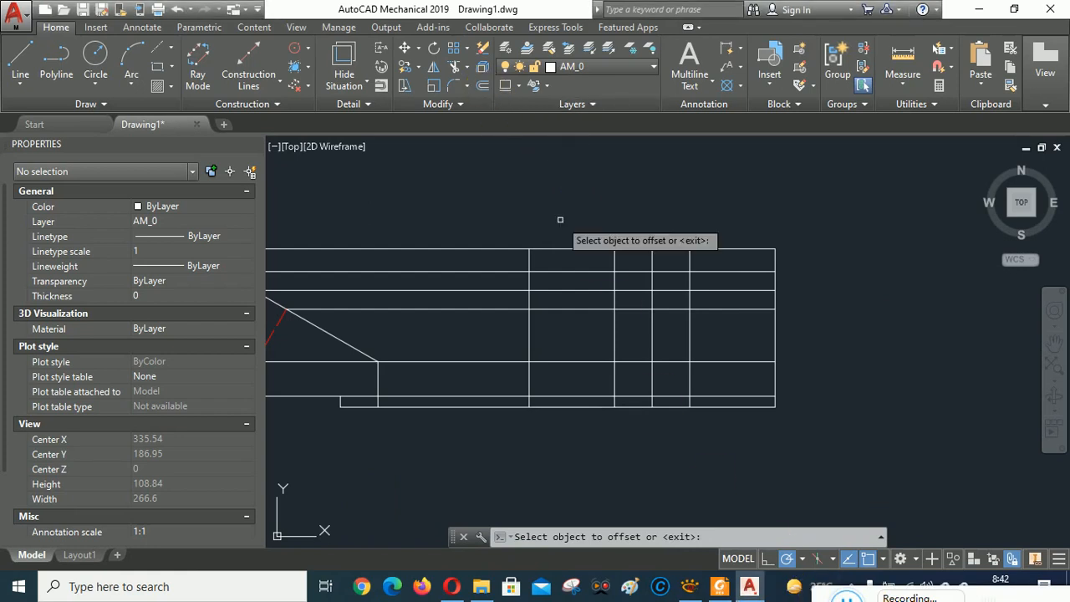
key(Return)
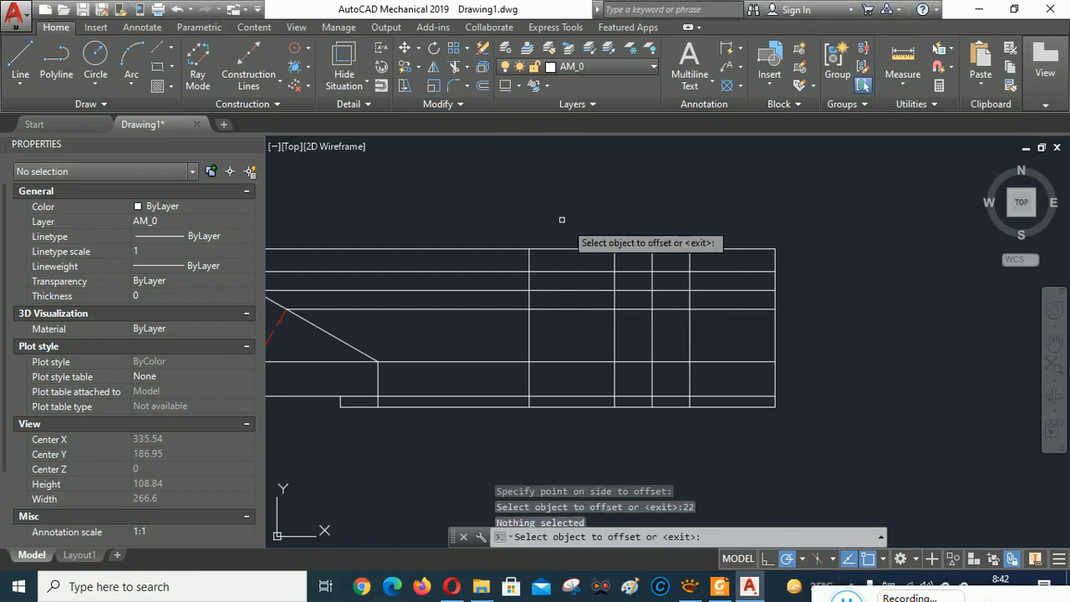
click(651, 332)
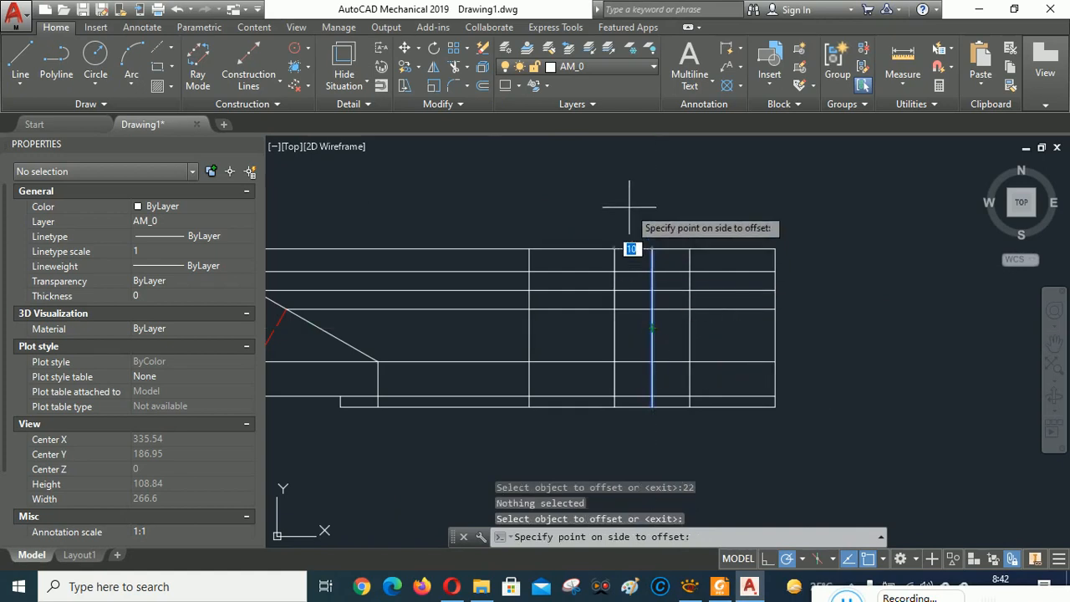
key(Escape)
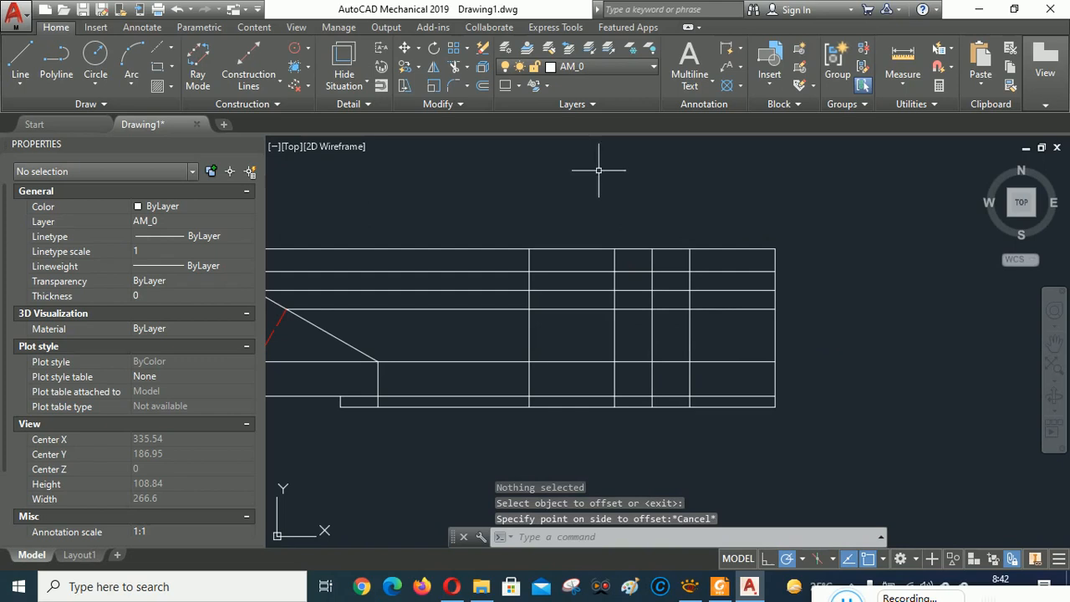
- Offset the side view's middle vertical line by 22 to both sides for the upright portion's edges
click(484, 86)
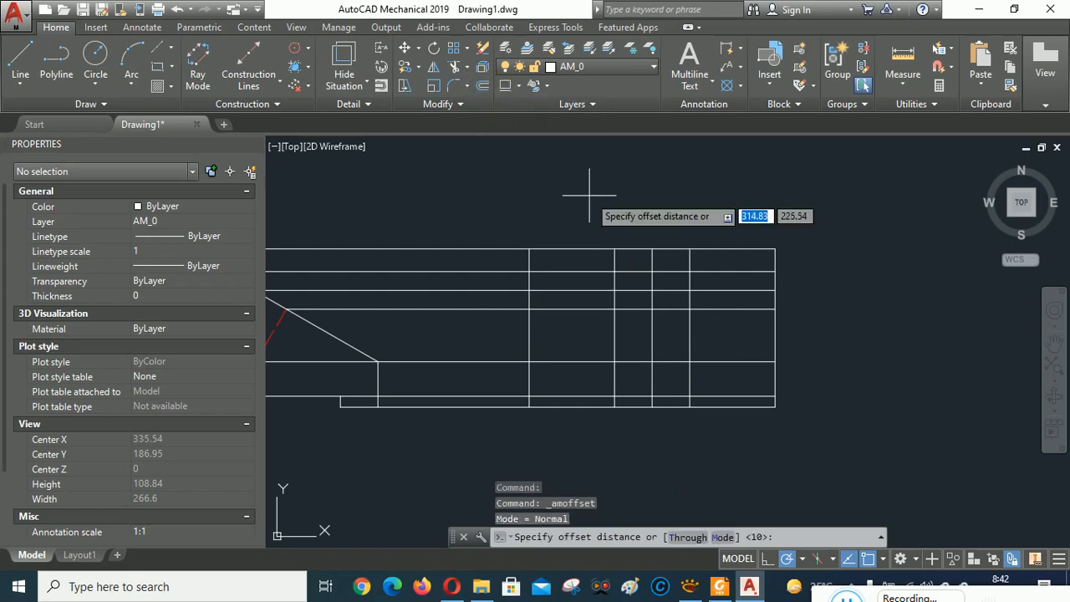
text(22)
key(Return)
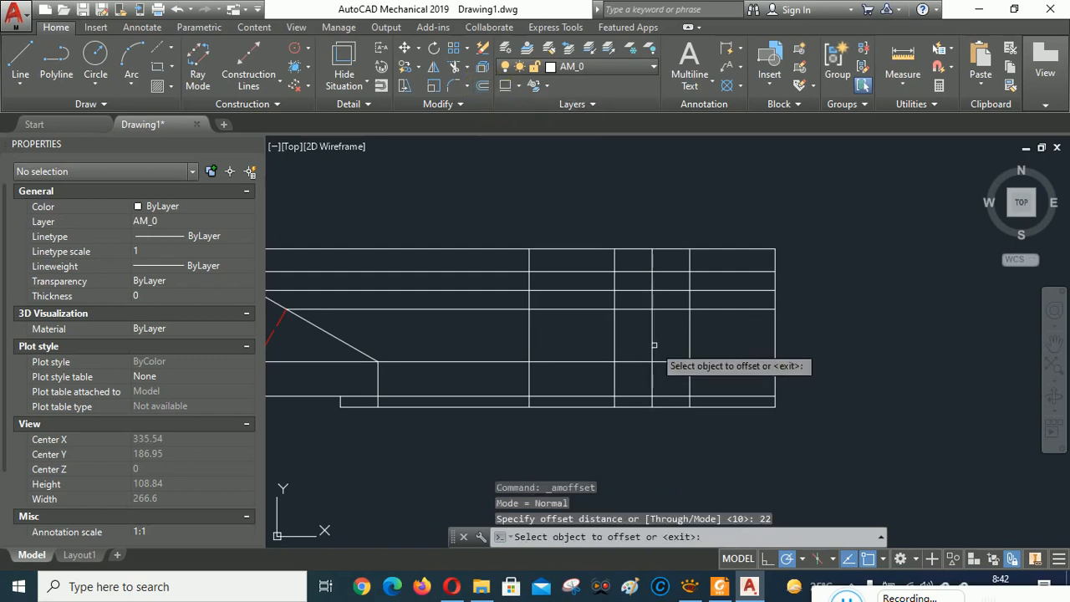
click(652, 331)
click(736, 339)
click(651, 339)
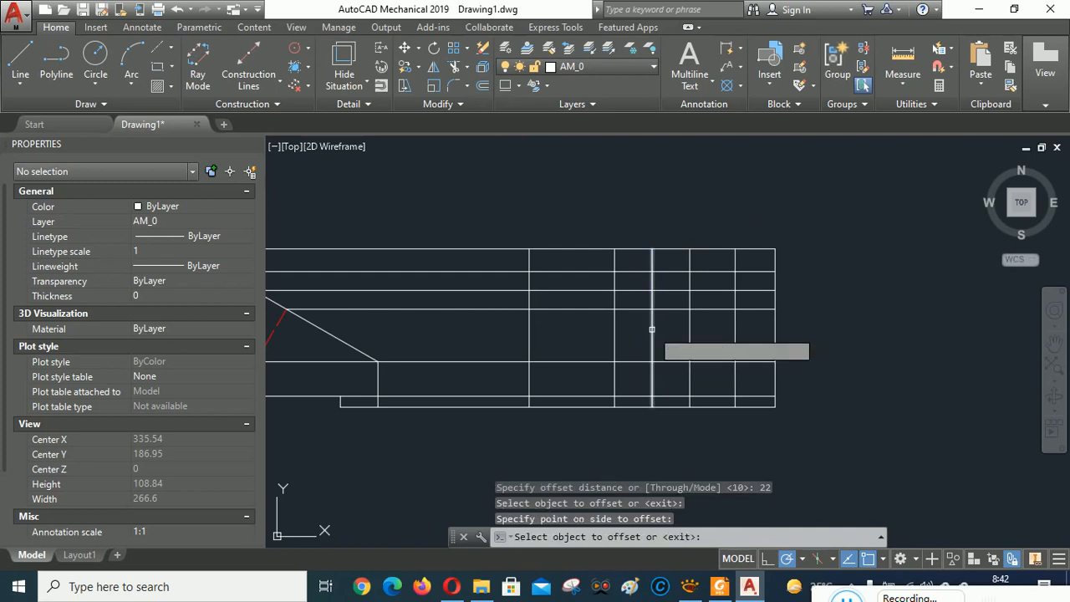
click(593, 330)
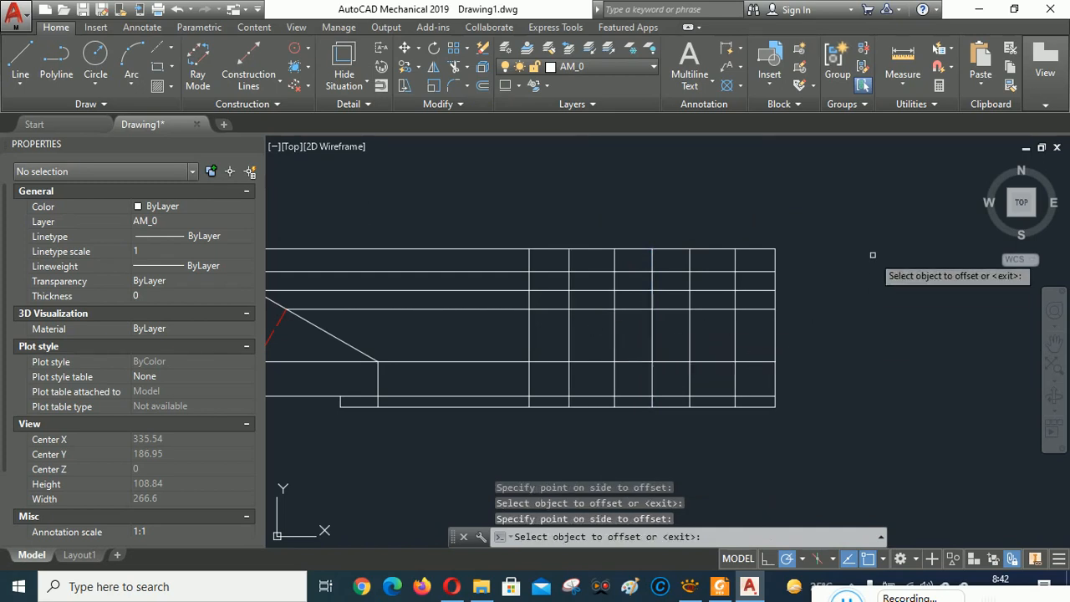
key(Return)
- Glance at the XnView reference and trim the side view's two outer vertical lines above the base's top line
click(687, 590)
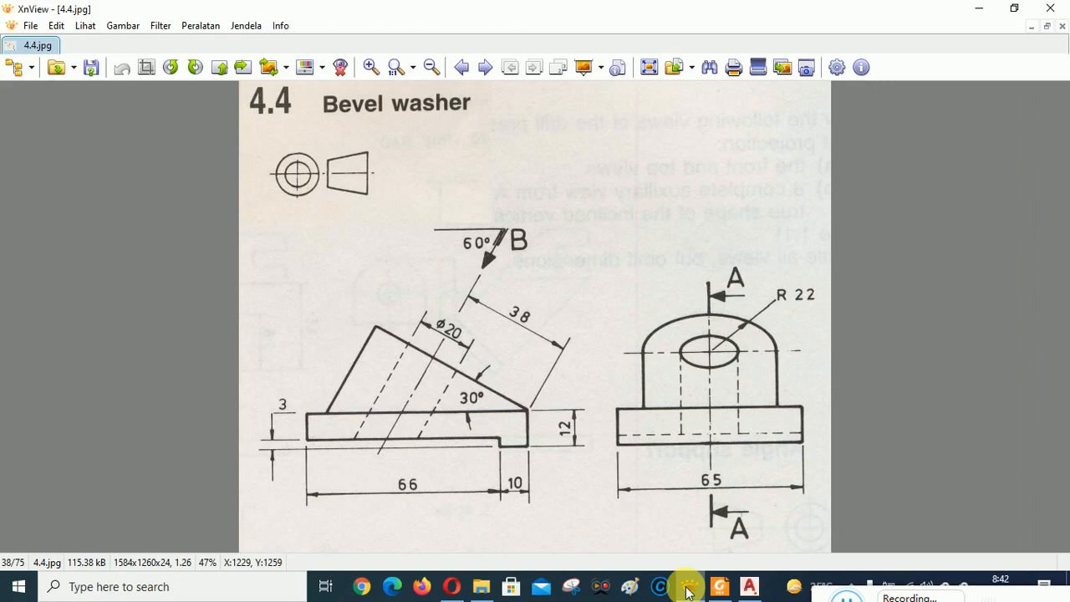
click(687, 590)
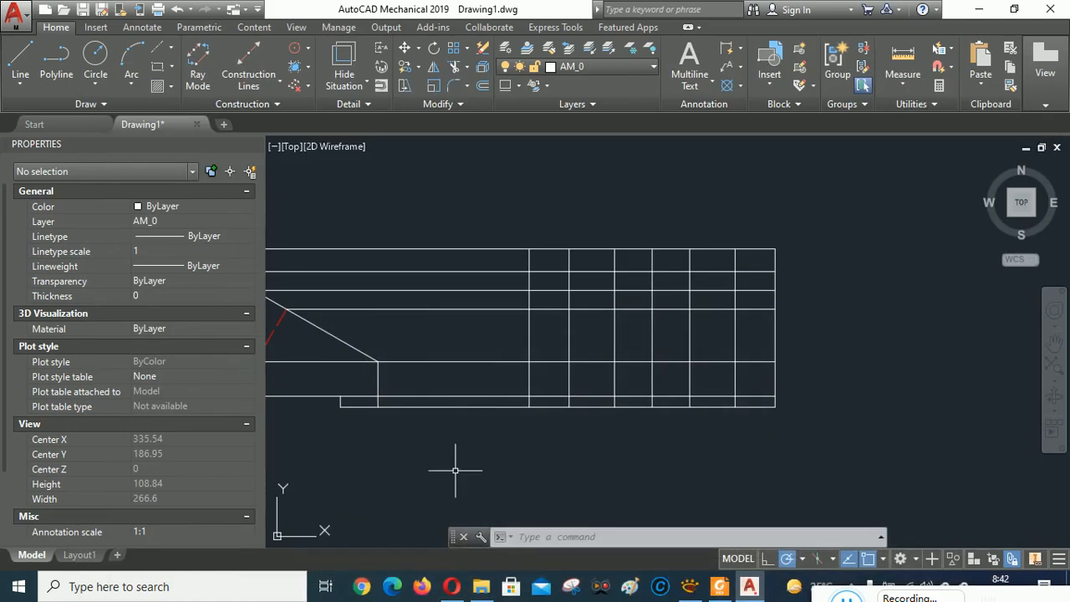
click(456, 71)
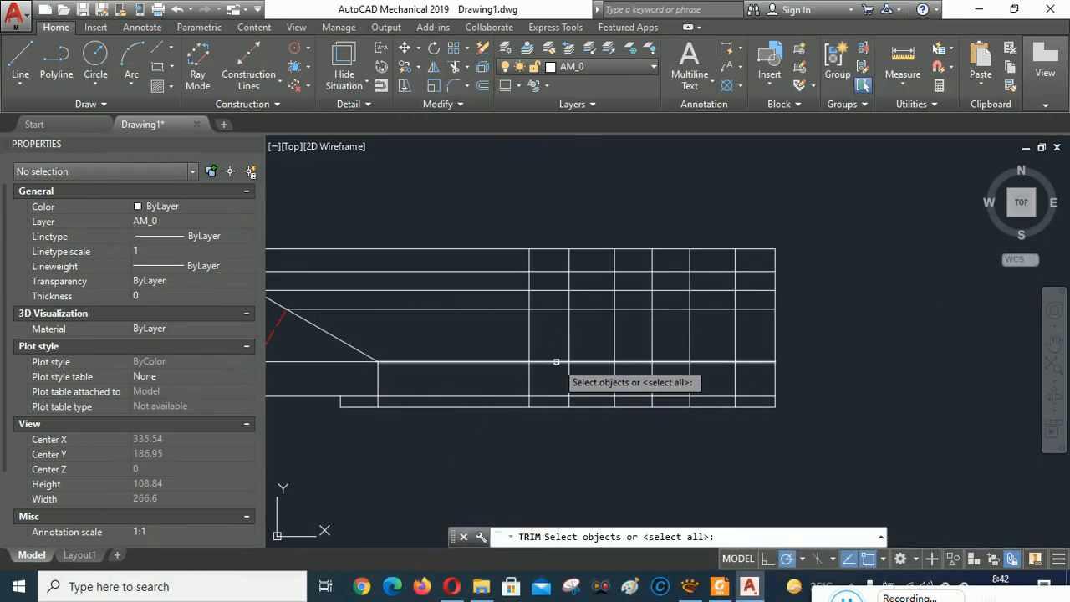
click(558, 361)
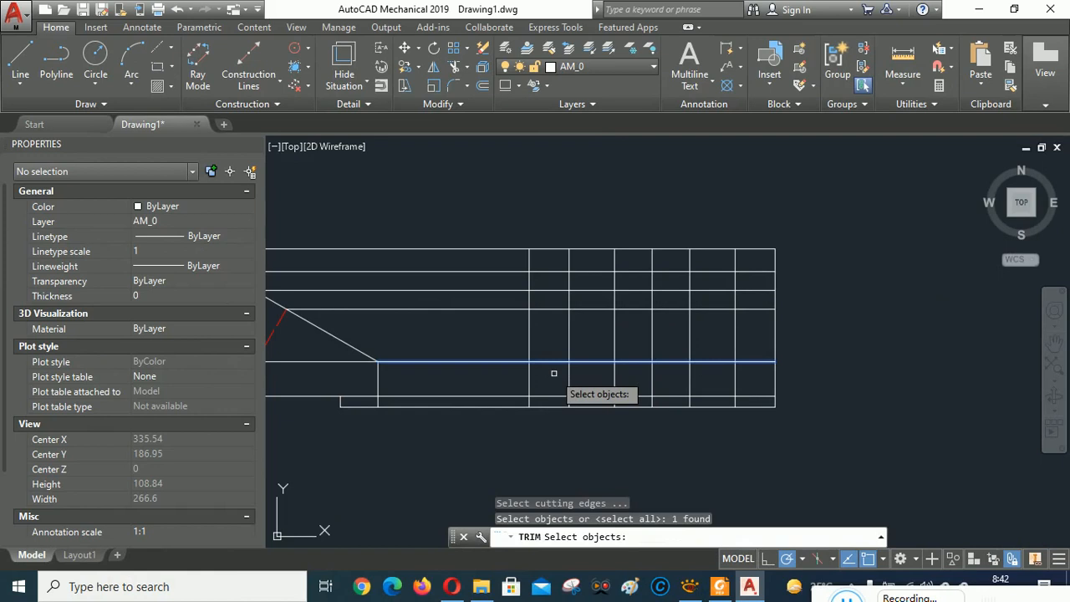
key(Return)
click(530, 333)
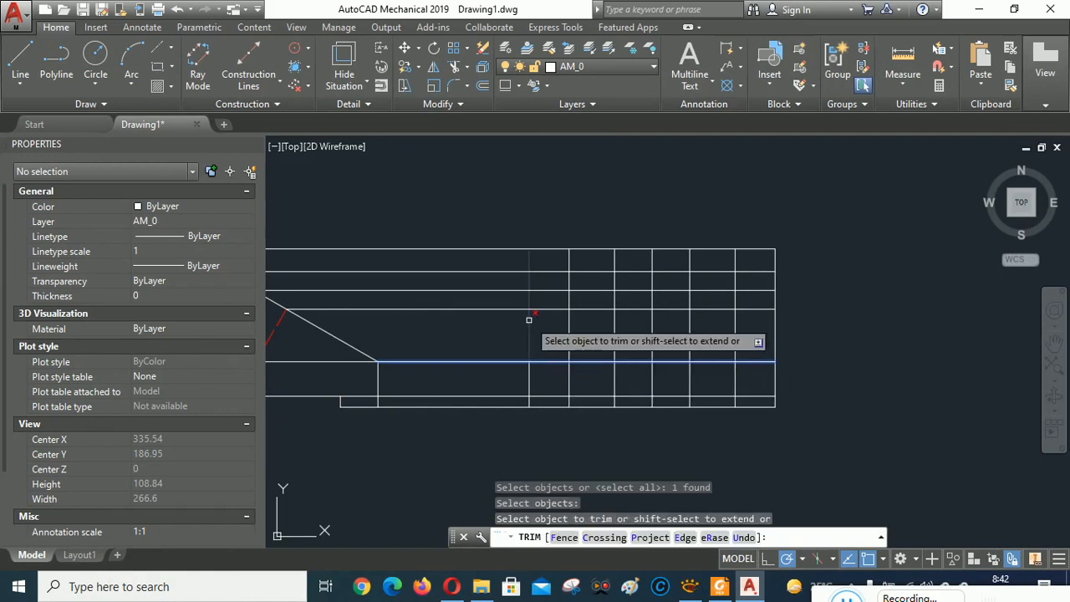
click(772, 325)
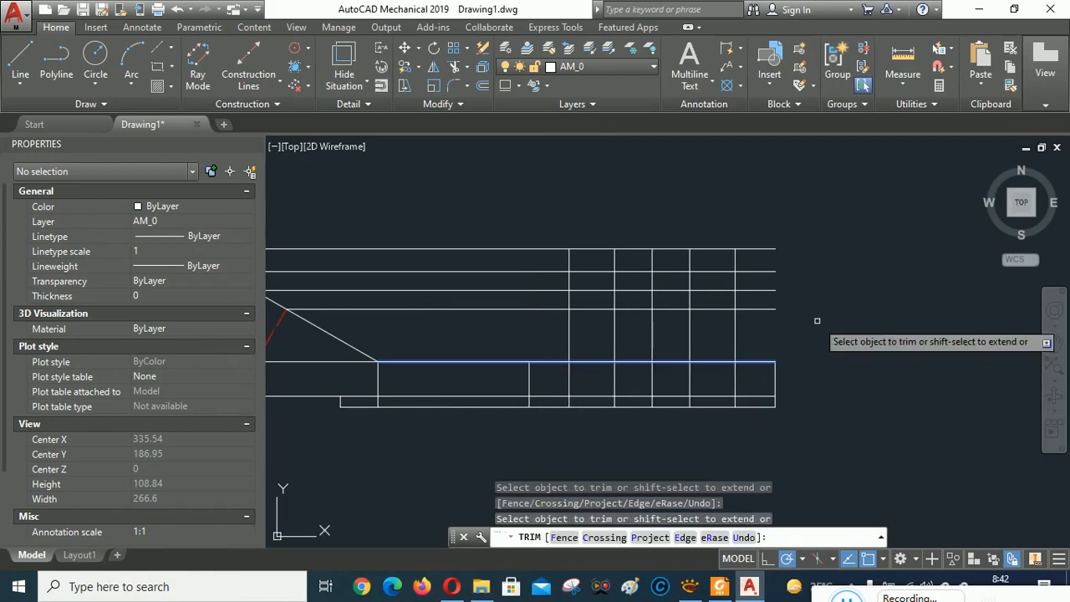
right_click(892, 291)
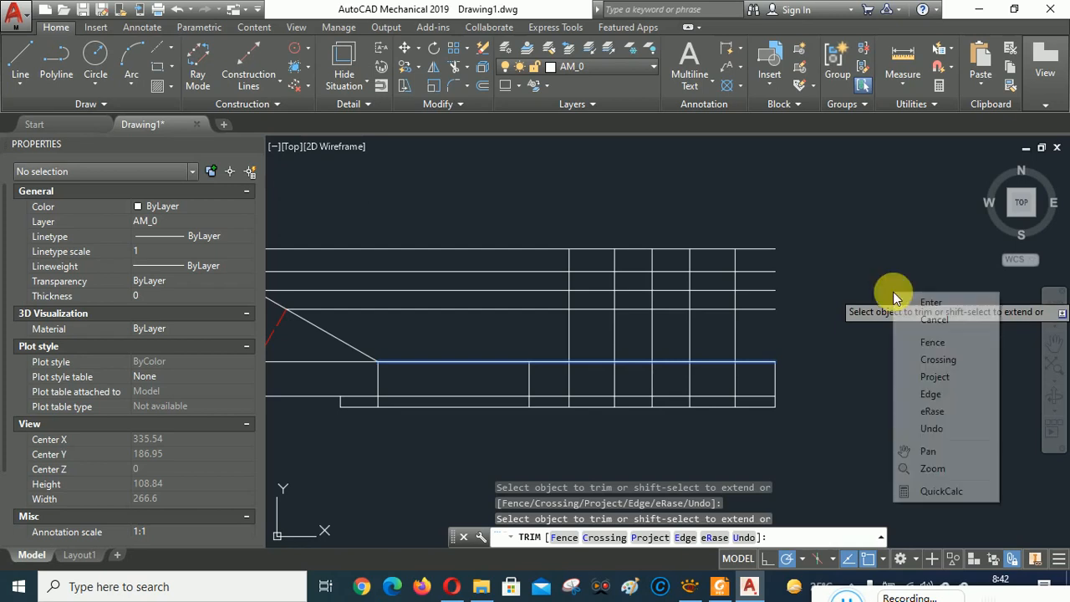
click(935, 294)
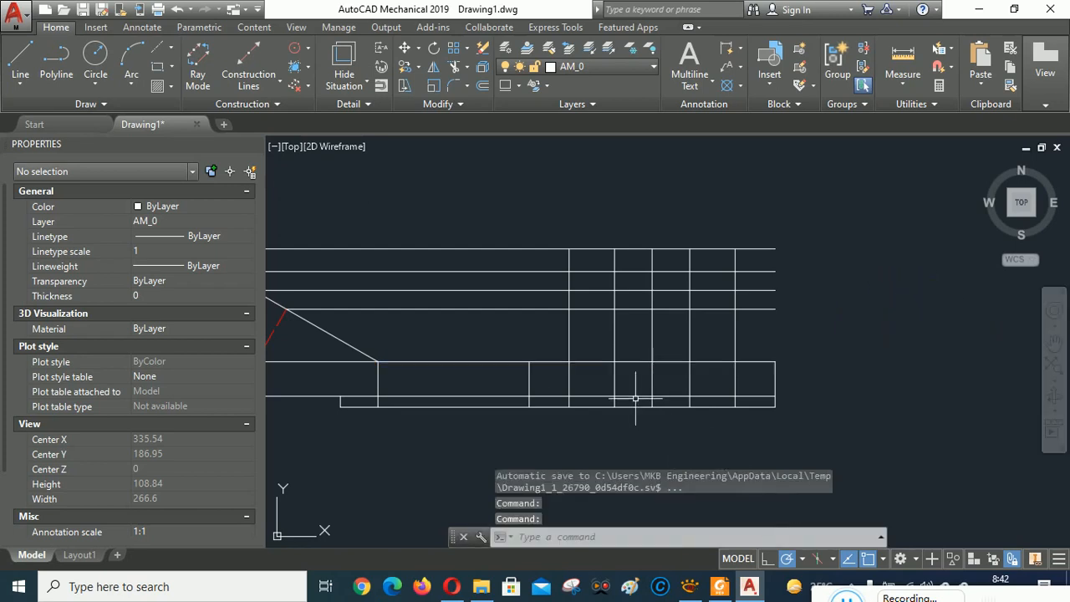
- Check the hole in the XnView reference, then draw the side view's hole ellipse centred on the middle line, with half-axes reaching the 10-offset and upper hole projection lines
click(691, 587)
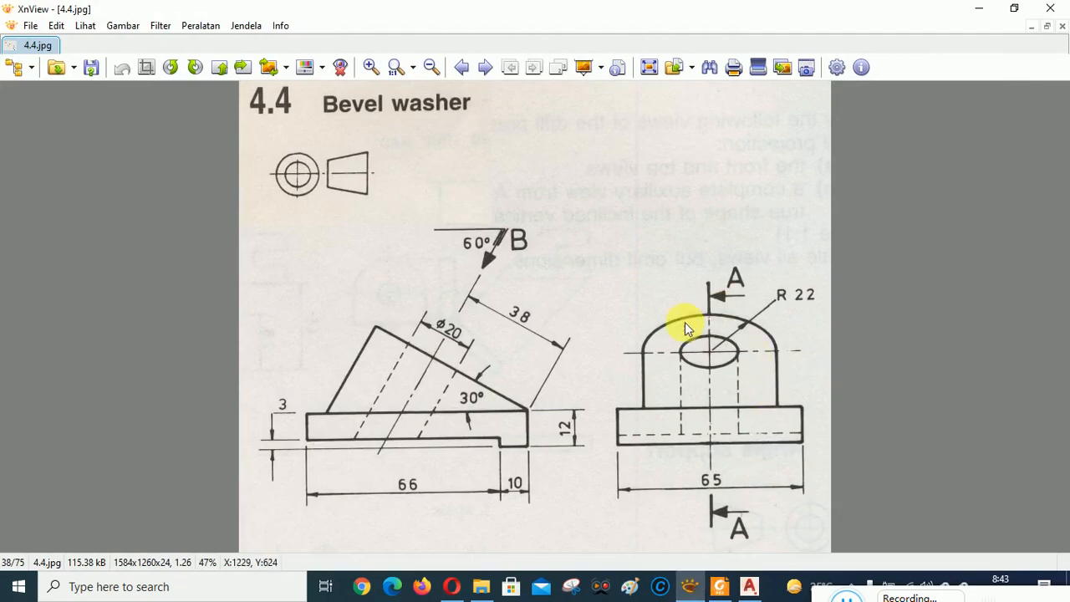
click(749, 587)
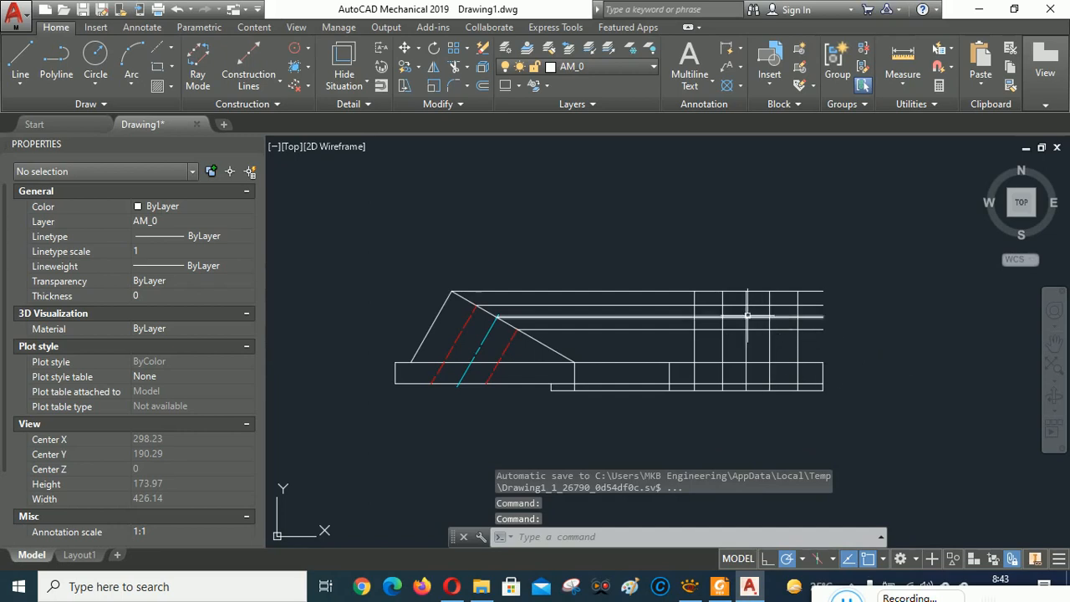
scroll(748, 316, up, 5)
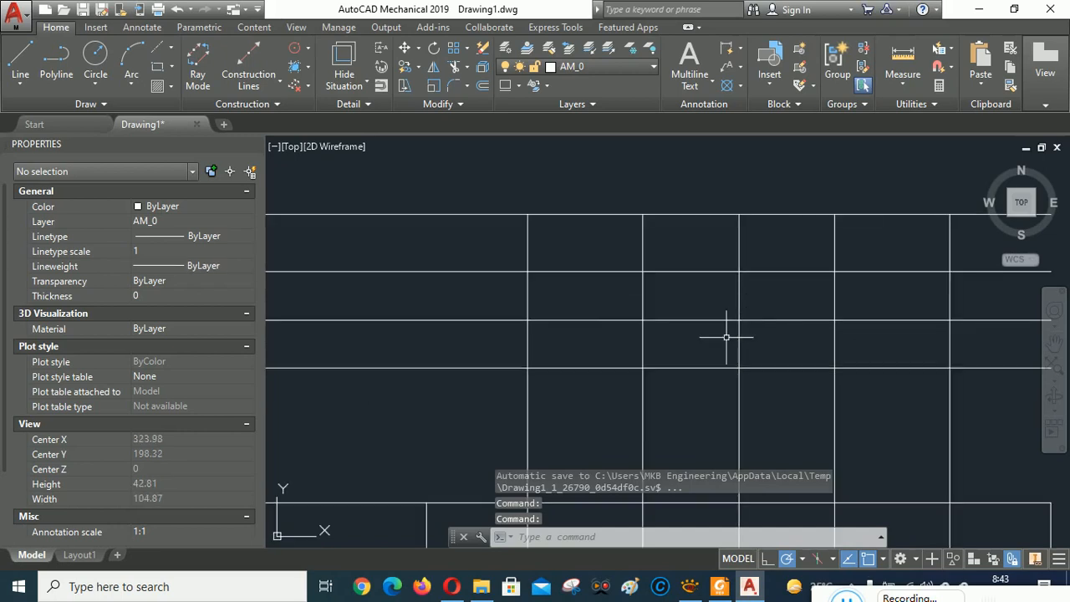
click(99, 102)
click(24, 124)
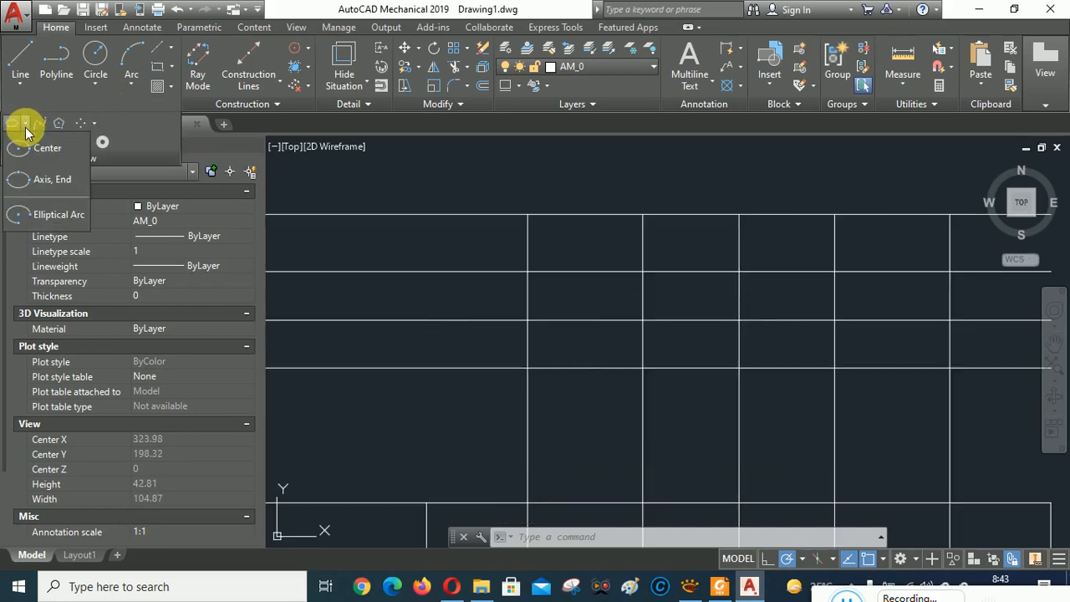
click(41, 144)
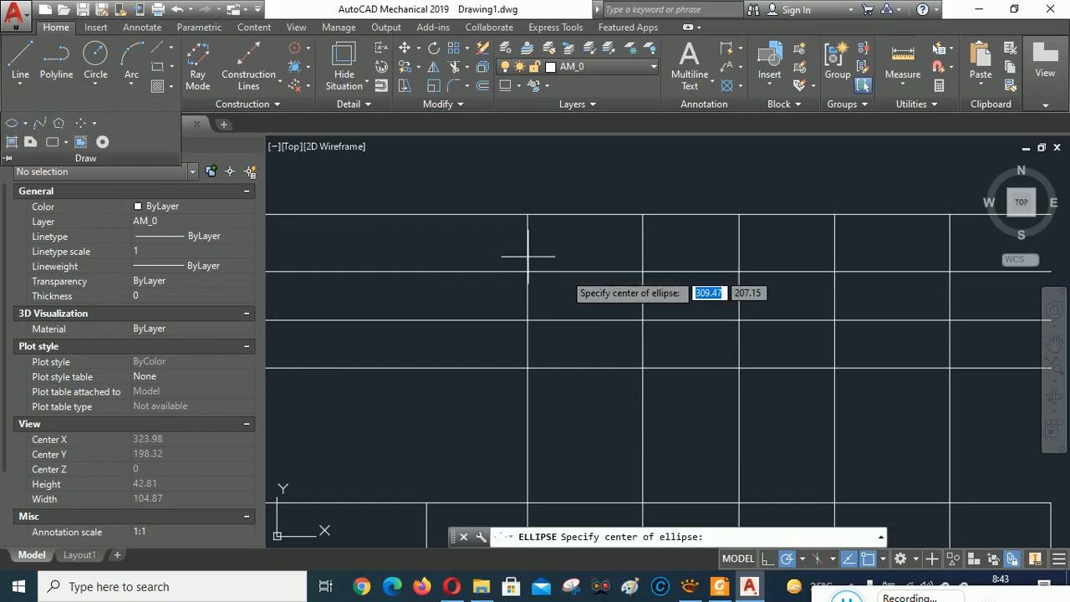
click(738, 319)
click(642, 320)
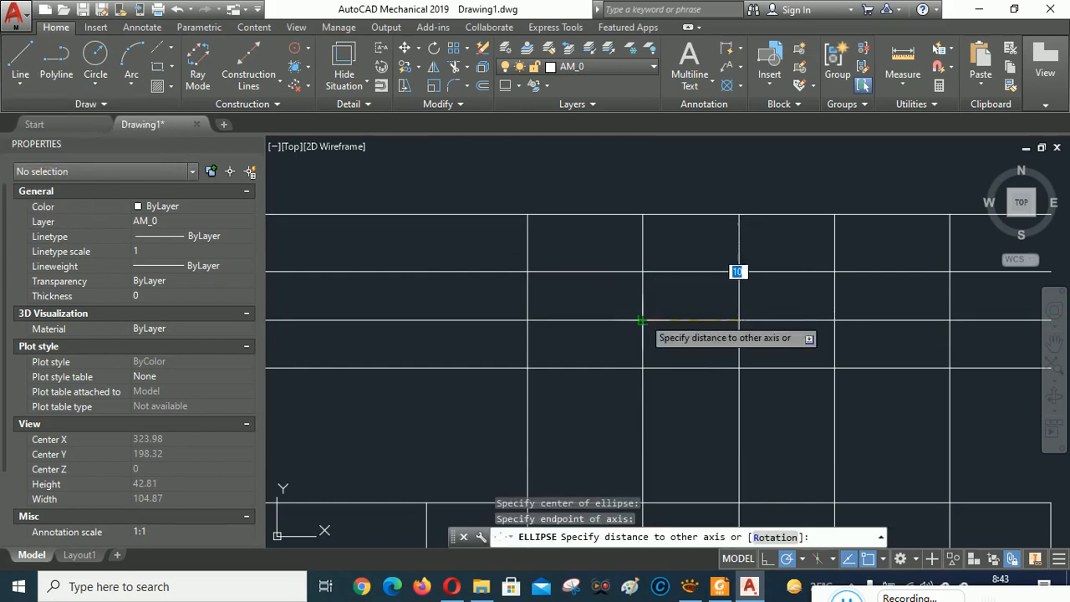
click(739, 271)
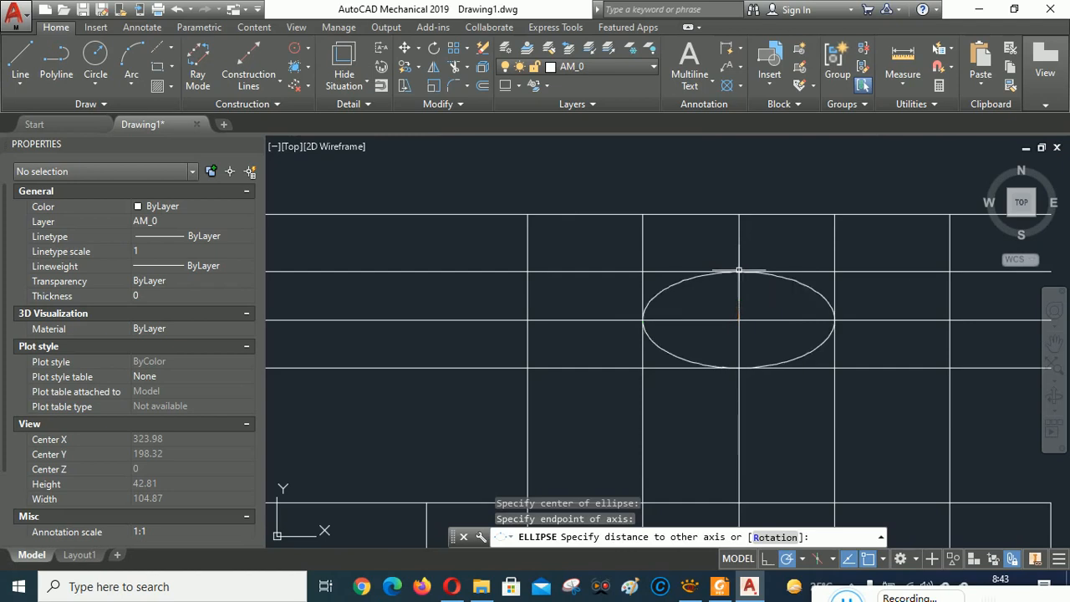
- Examine the side view's rounded top and R 22 arc in the XnView reference and return to the AutoCAD drawing
scroll(813, 185, down, 4)
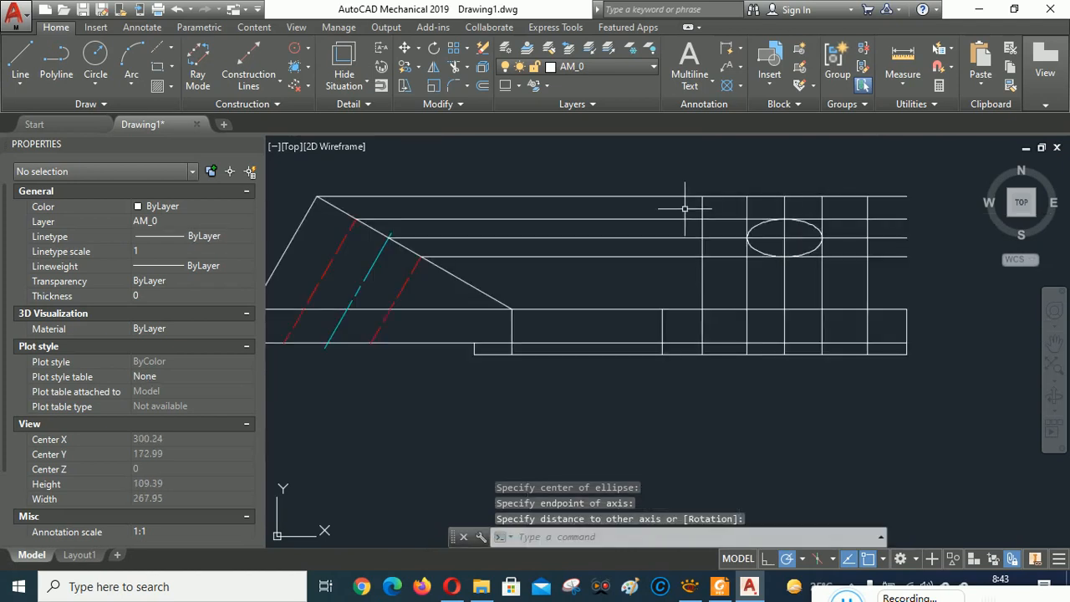
scroll(834, 201, up, 2)
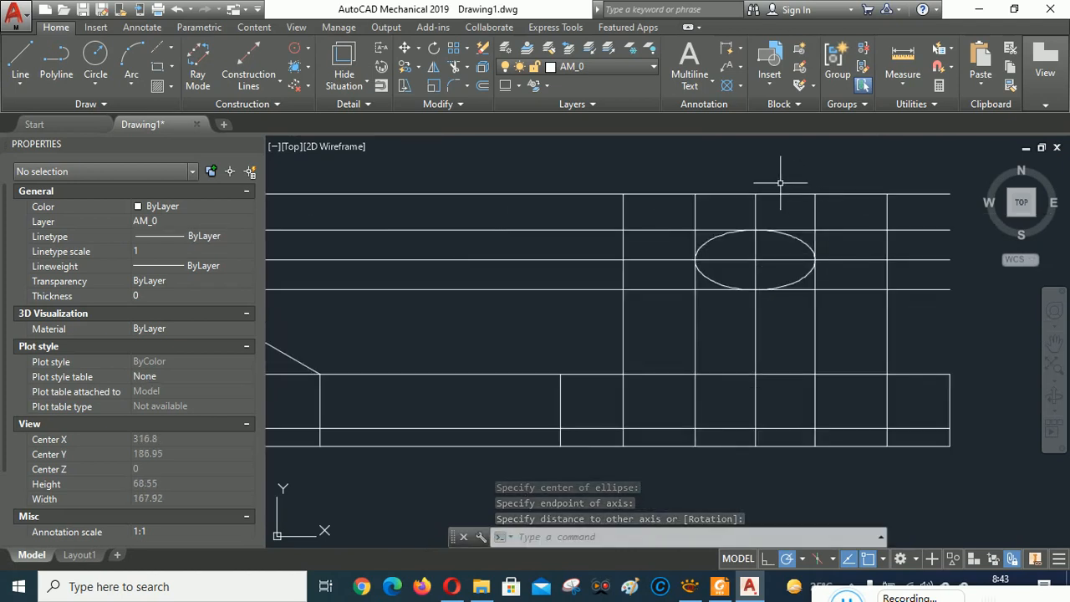
scroll(779, 183, up, 2)
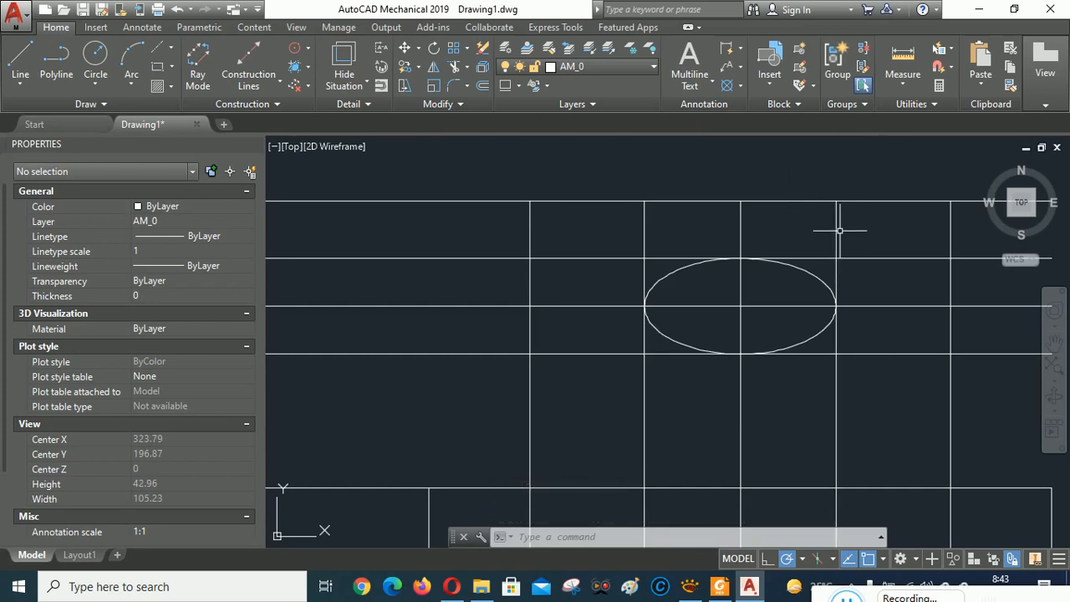
scroll(754, 219, down, 2)
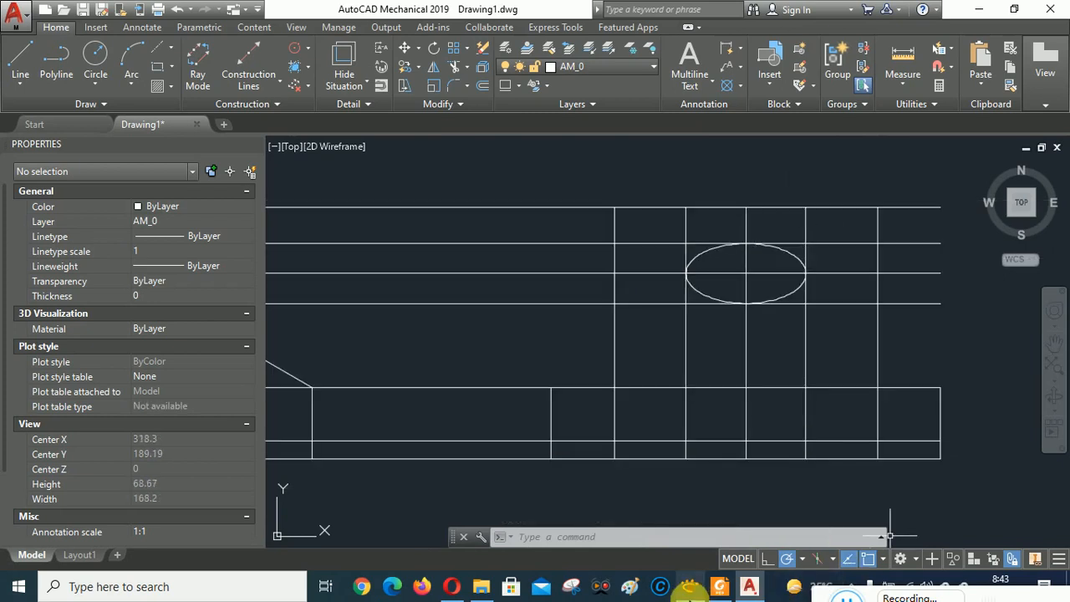
click(693, 590)
click(693, 590)
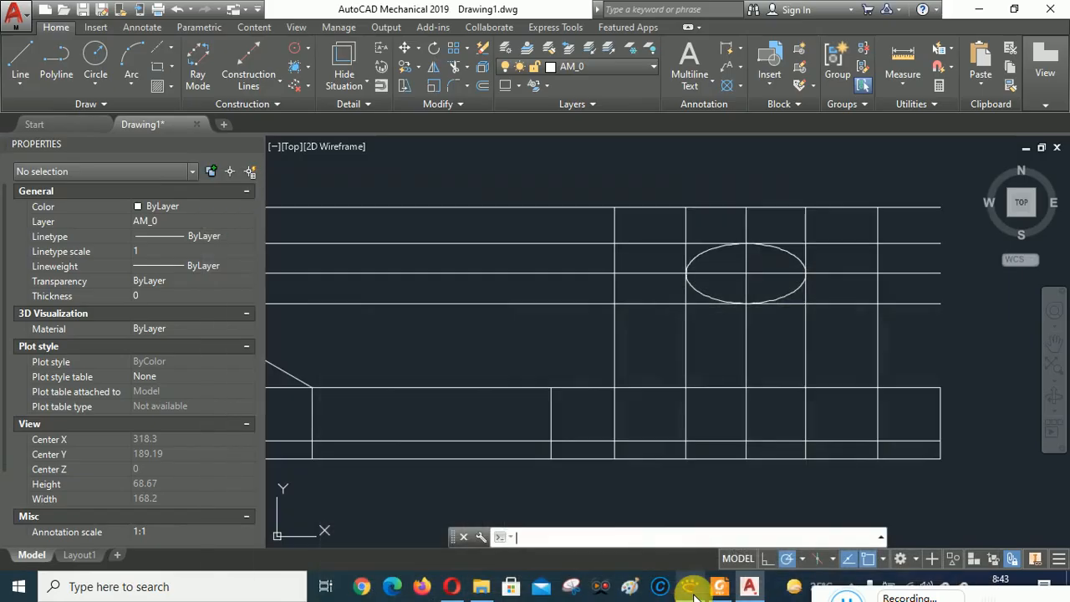
scroll(767, 177, up, 2)
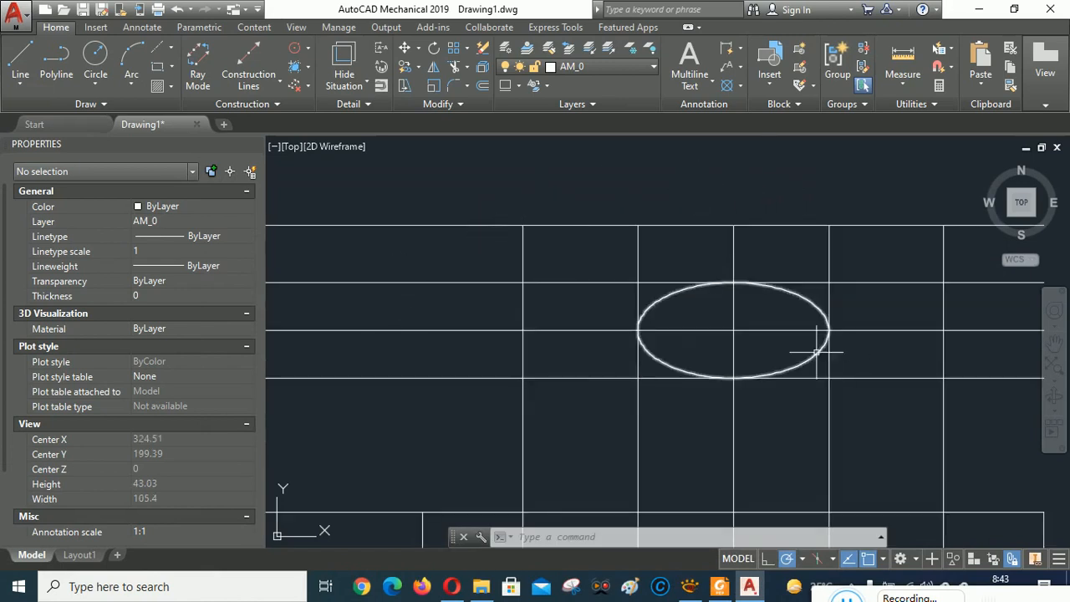
click(693, 590)
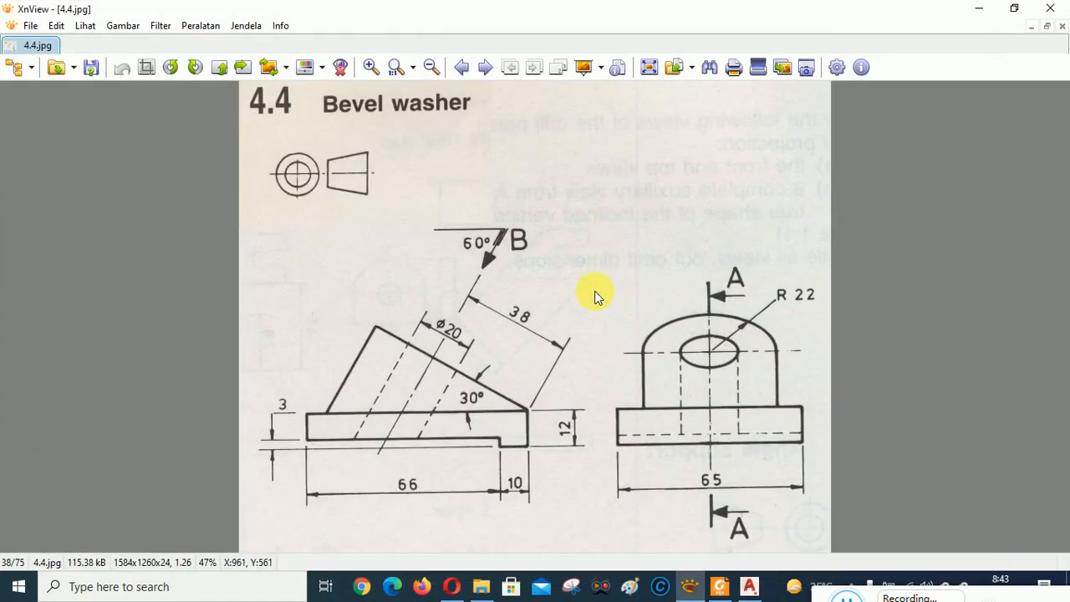
click(750, 587)
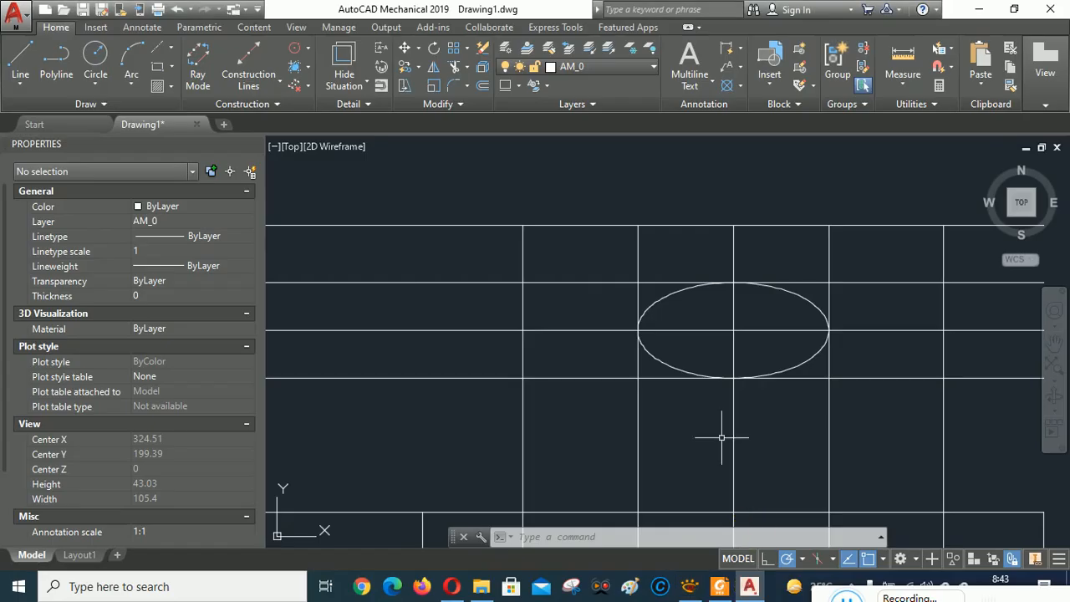
- Draw an outer ellipse concentric with the hole, reaching the topmost projection line and 22 to each side
click(103, 106)
click(25, 127)
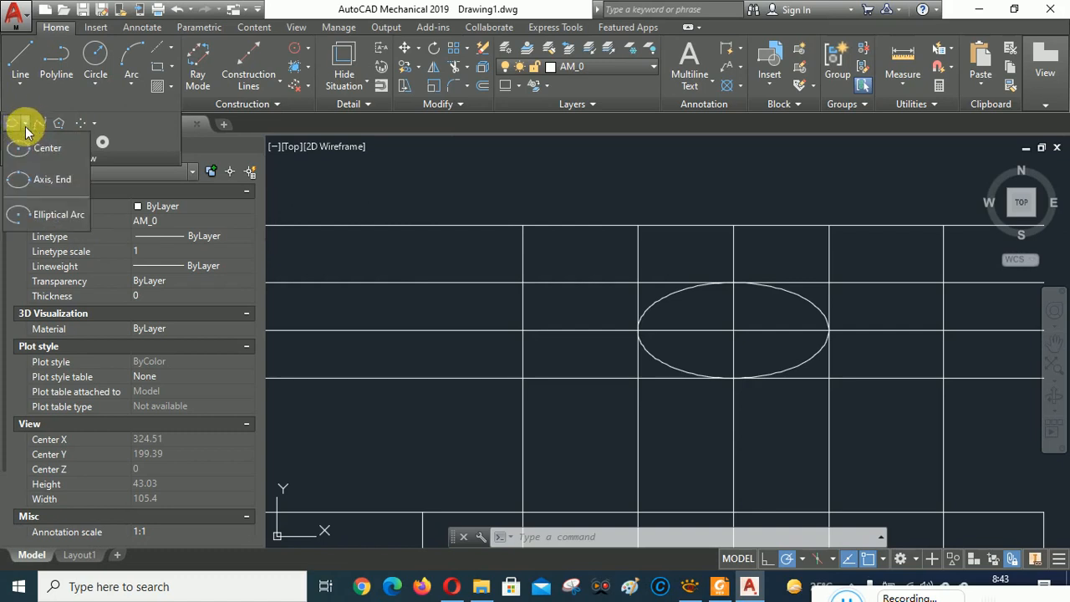
click(46, 148)
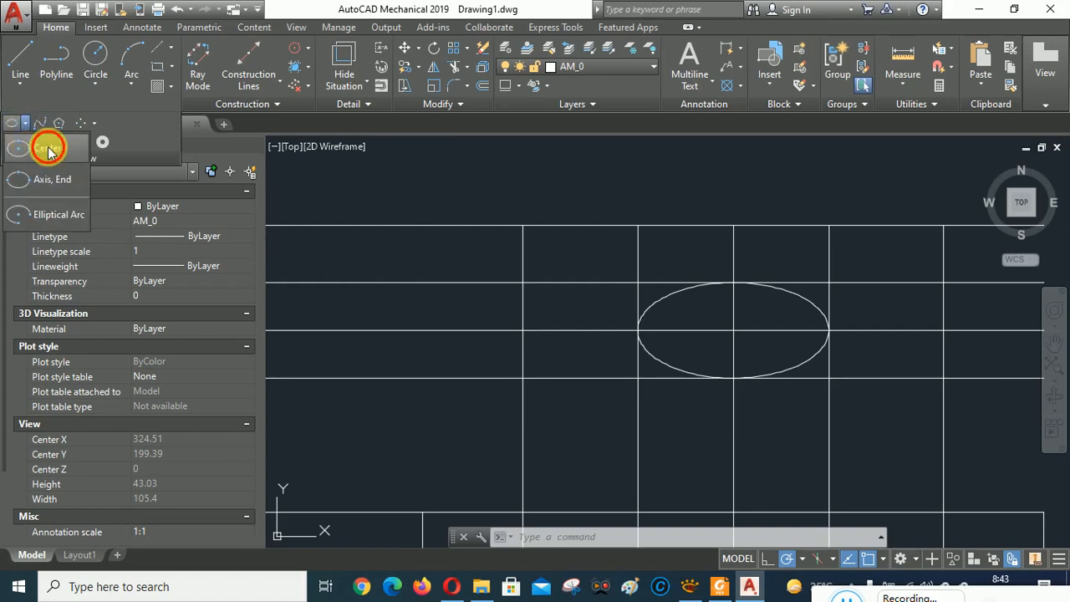
click(733, 331)
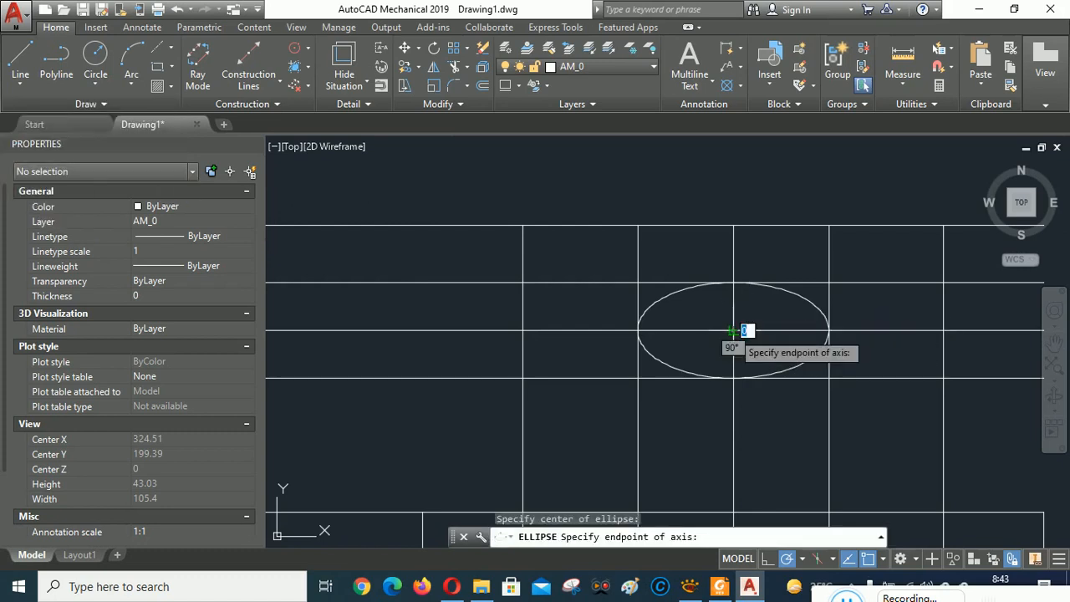
click(733, 225)
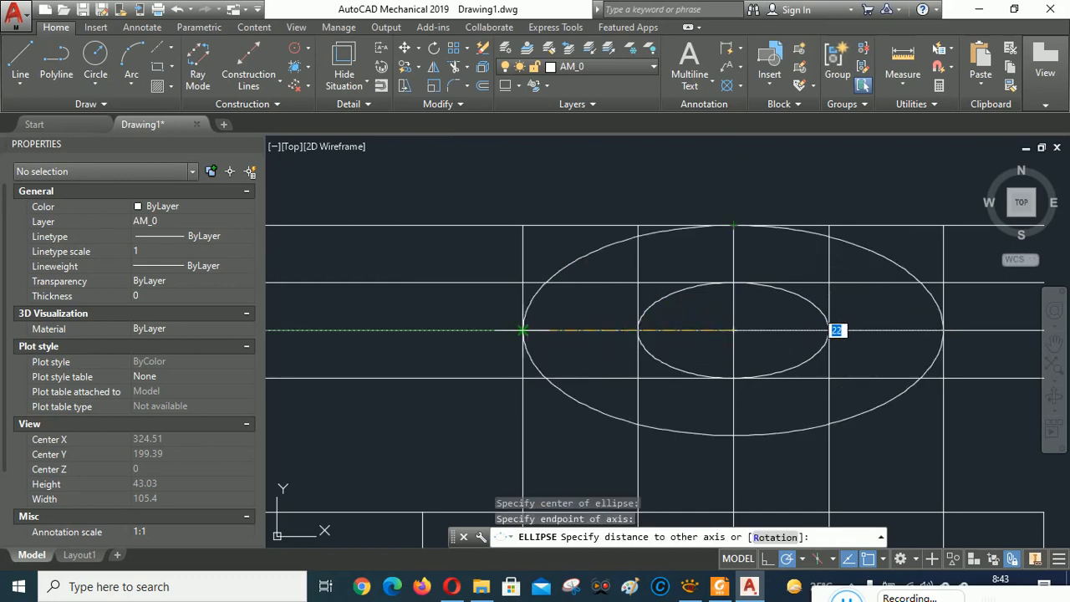
click(545, 330)
scroll(680, 231, up, 2)
scroll(710, 199, down, 4)
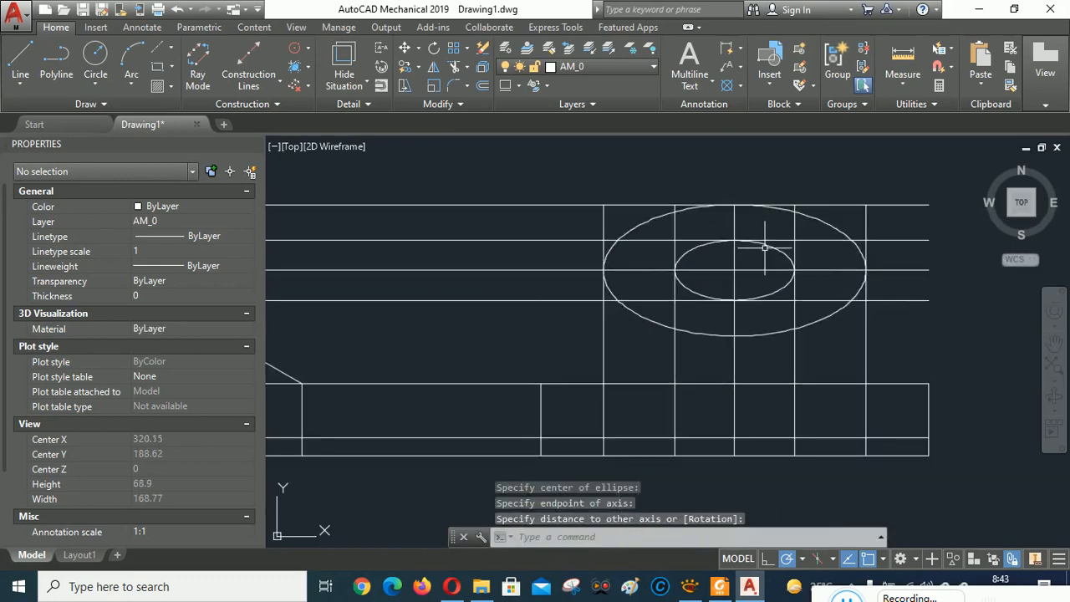
- Trim away the lower half of the outer ellipse between the upright portion's two edge lines
scroll(764, 247, up, 2)
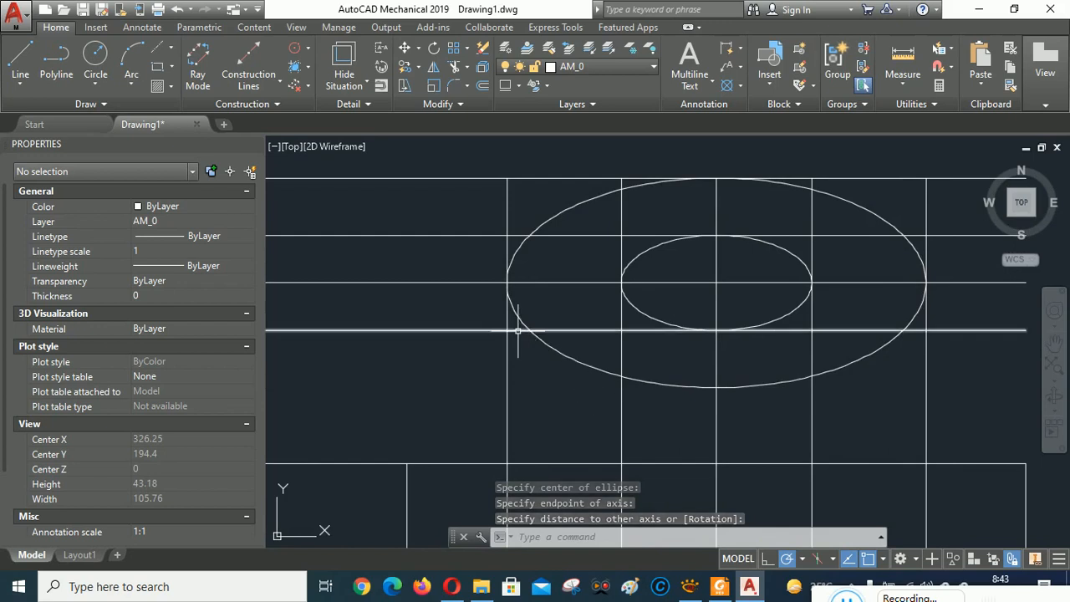
click(456, 67)
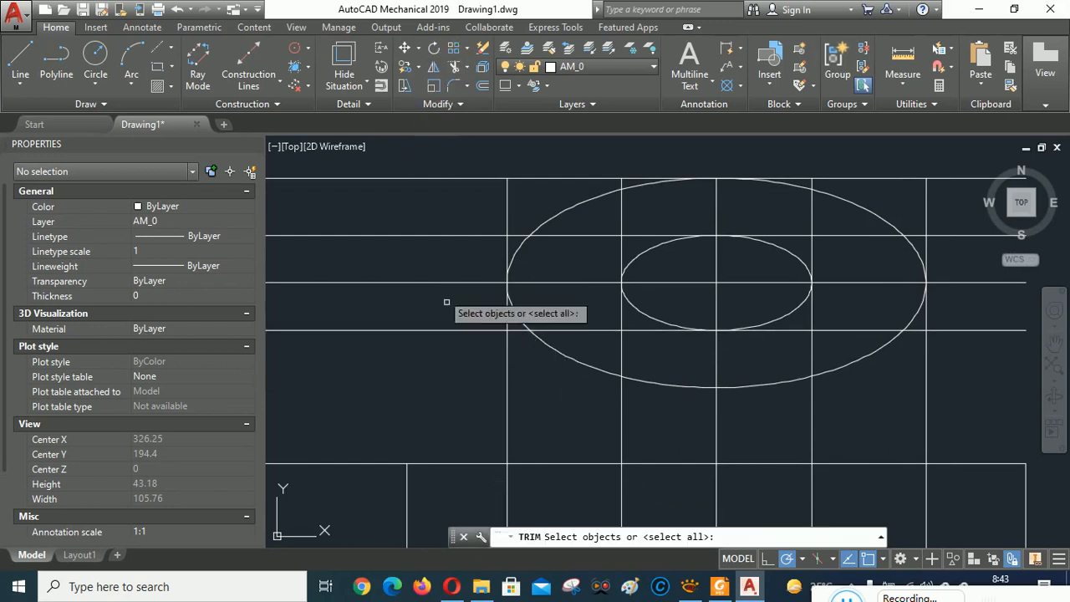
click(509, 396)
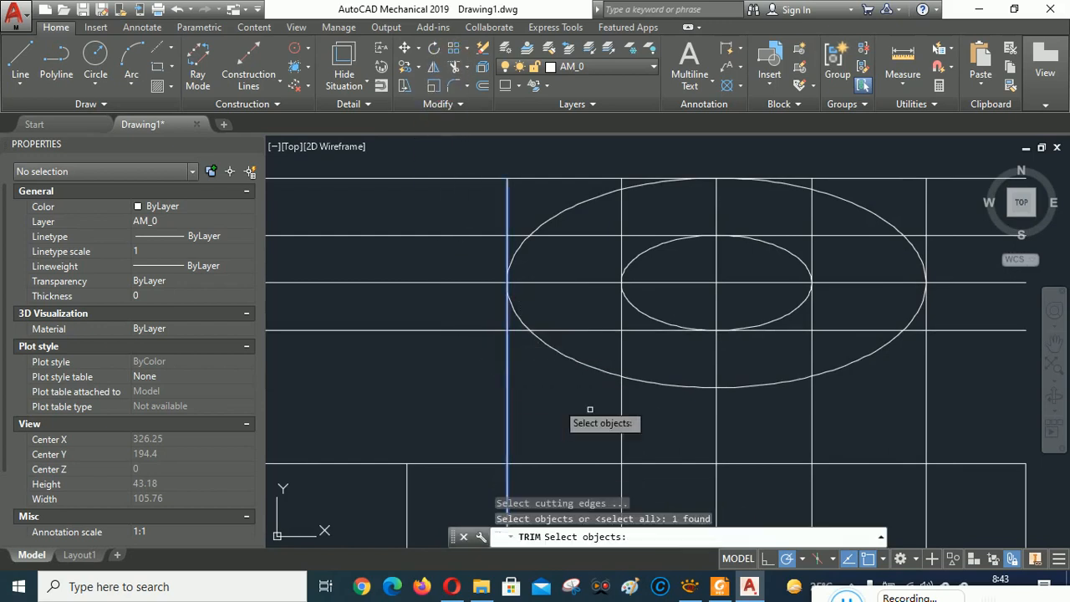
click(927, 380)
key(Return)
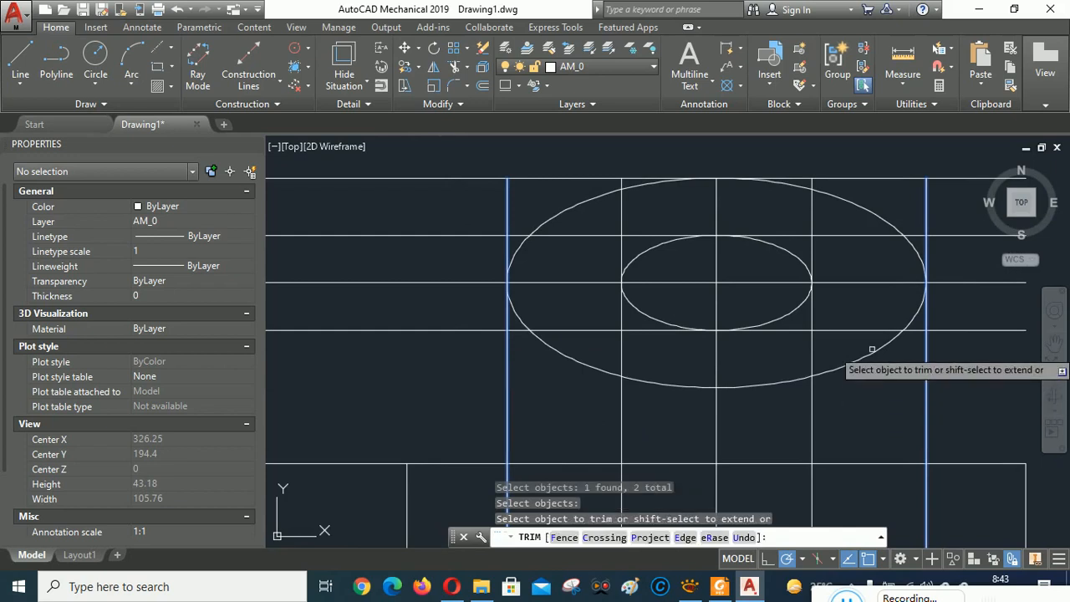
click(871, 351)
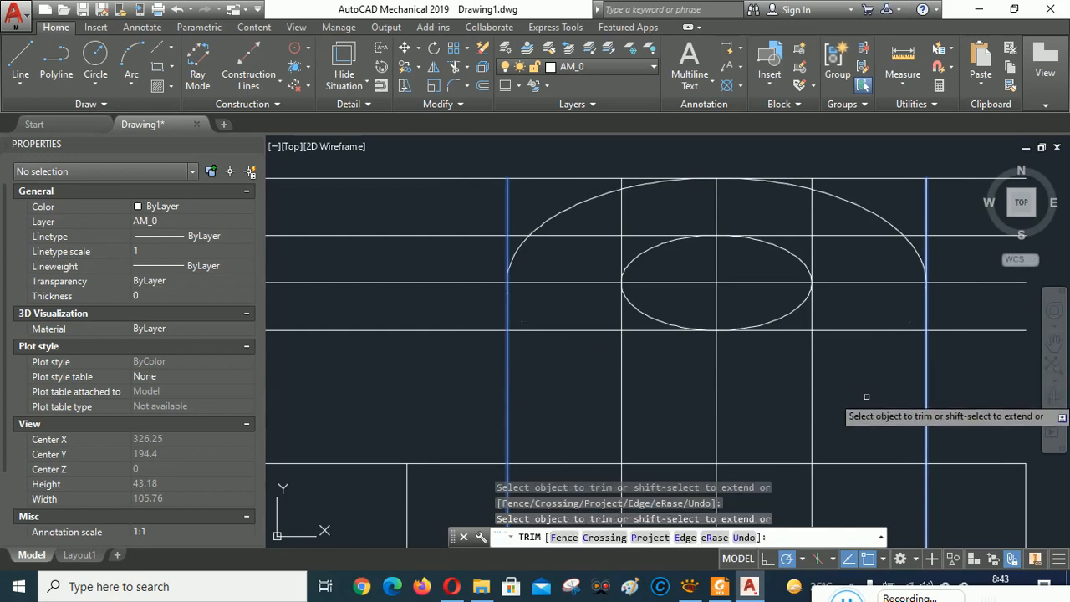
right_click(573, 263)
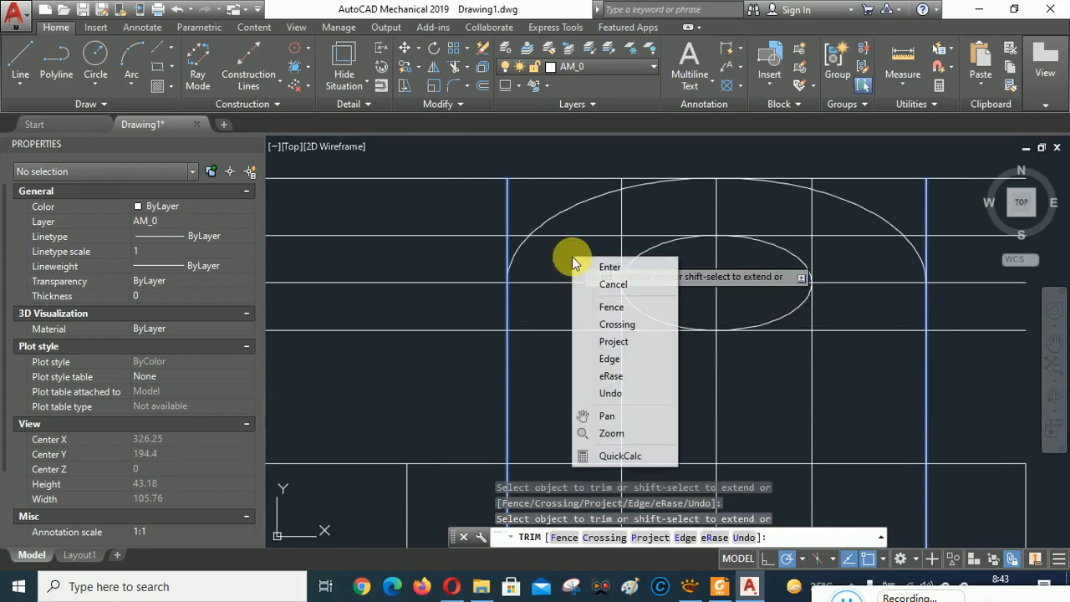
click(604, 267)
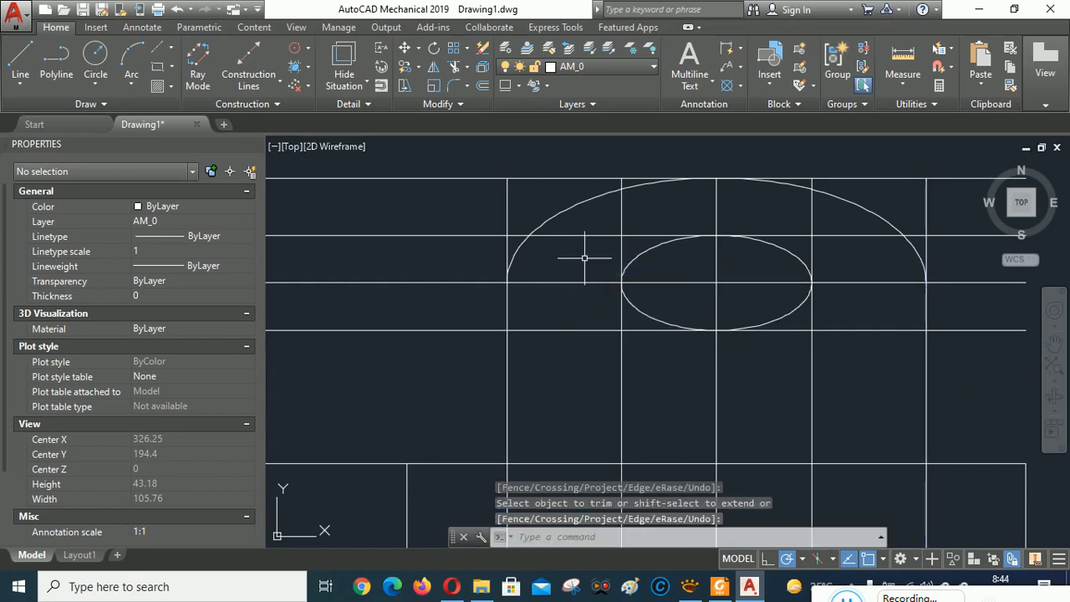
- Trim the upright portion's two edge lines above the ends of the outer elliptical arc
right_click(584, 257)
click(631, 235)
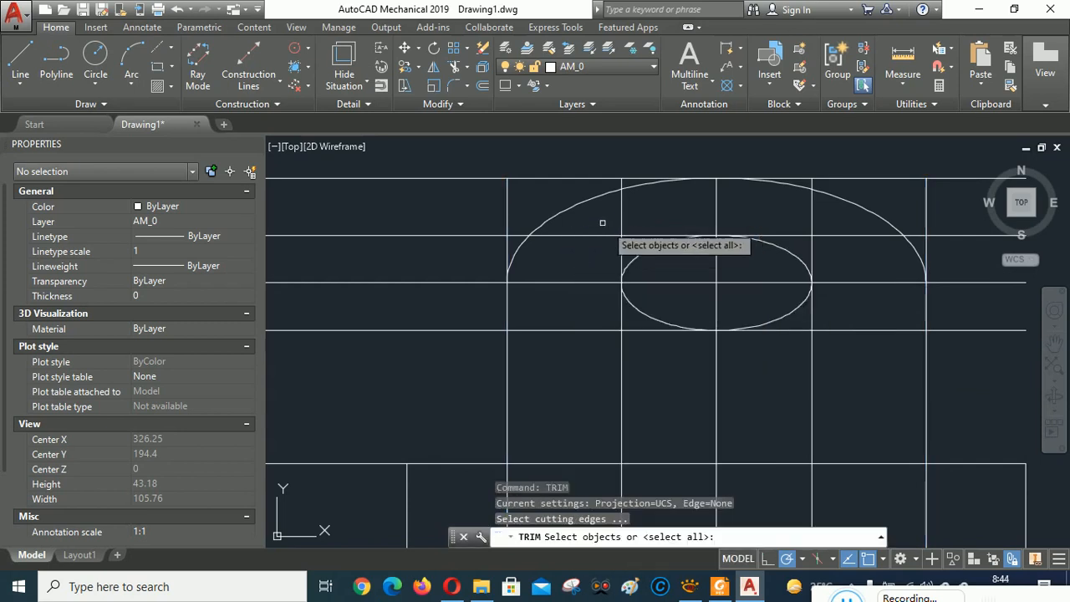
click(576, 206)
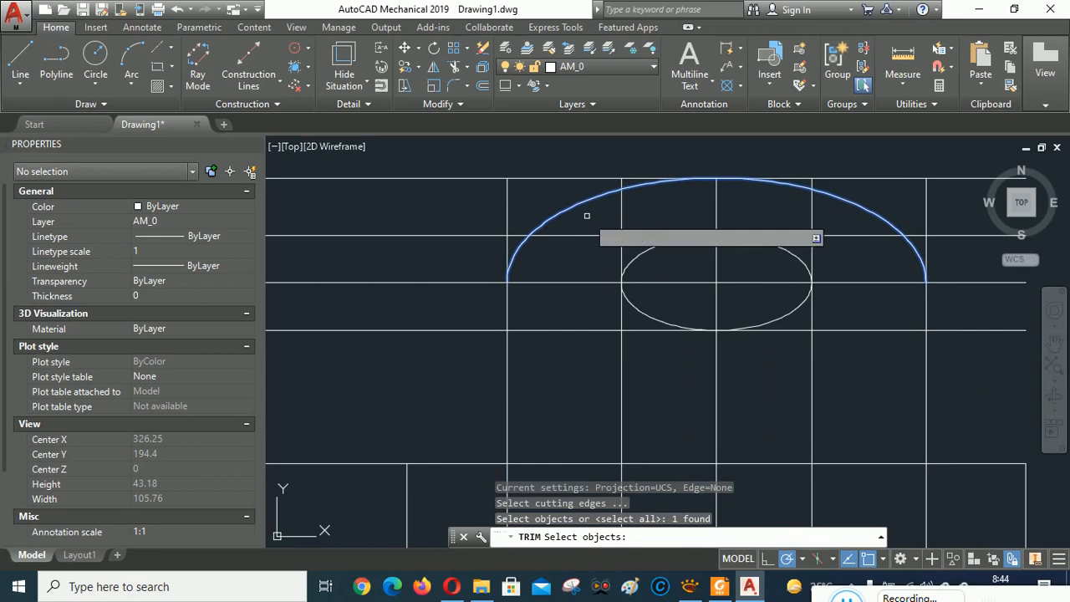
key(Return)
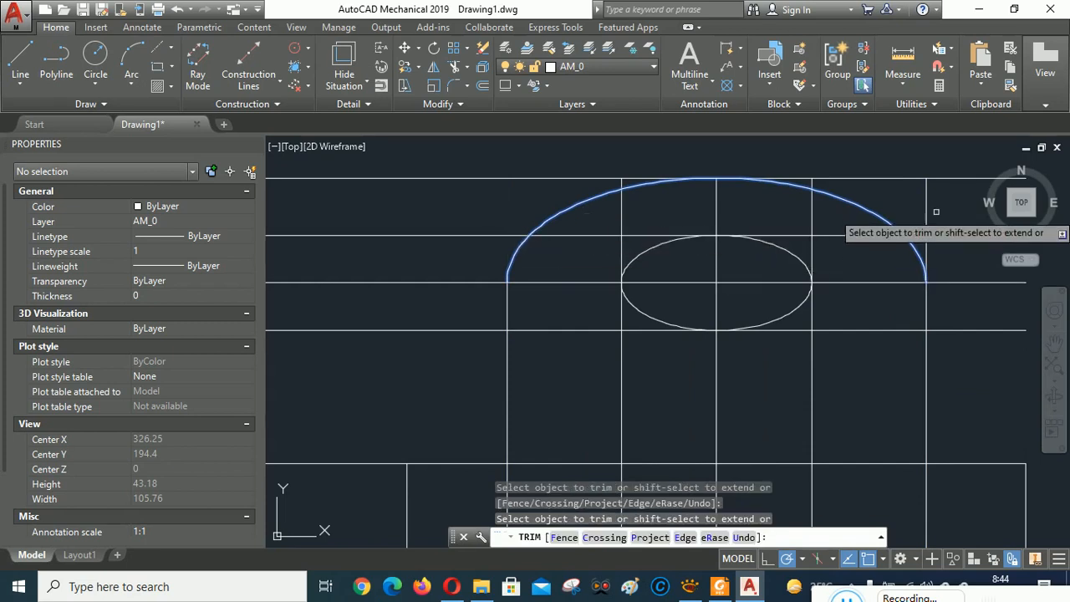
click(822, 182)
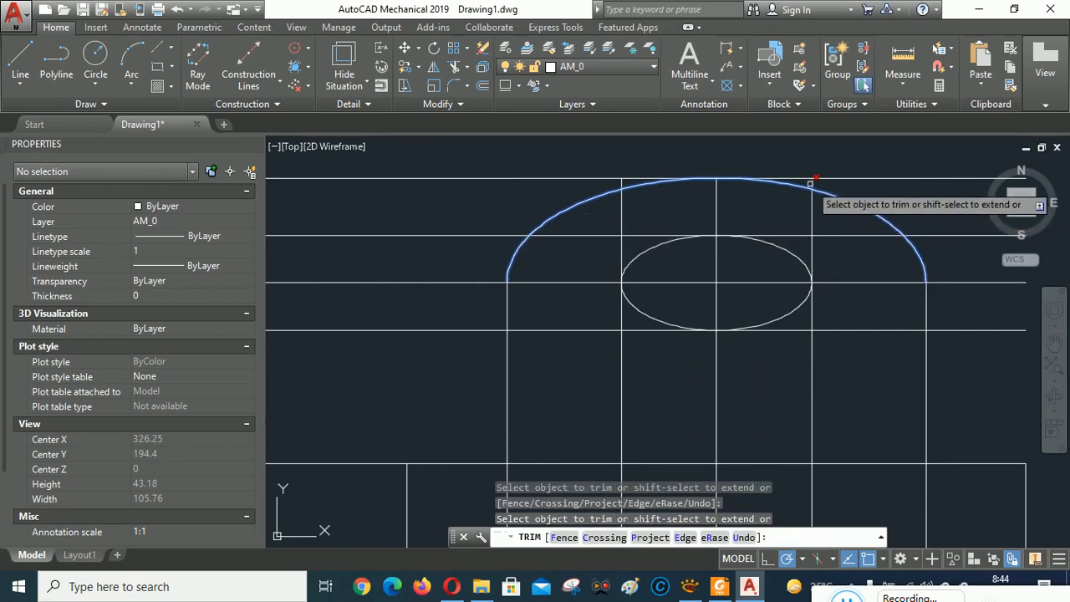
click(636, 257)
scroll(633, 259, down, 2)
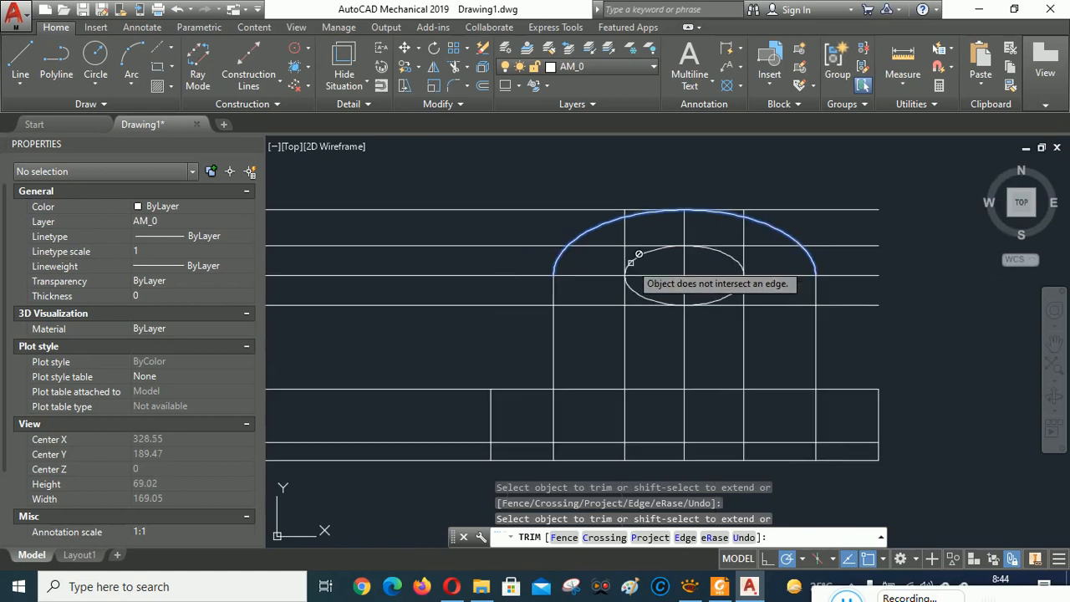
right_click(853, 177)
click(891, 187)
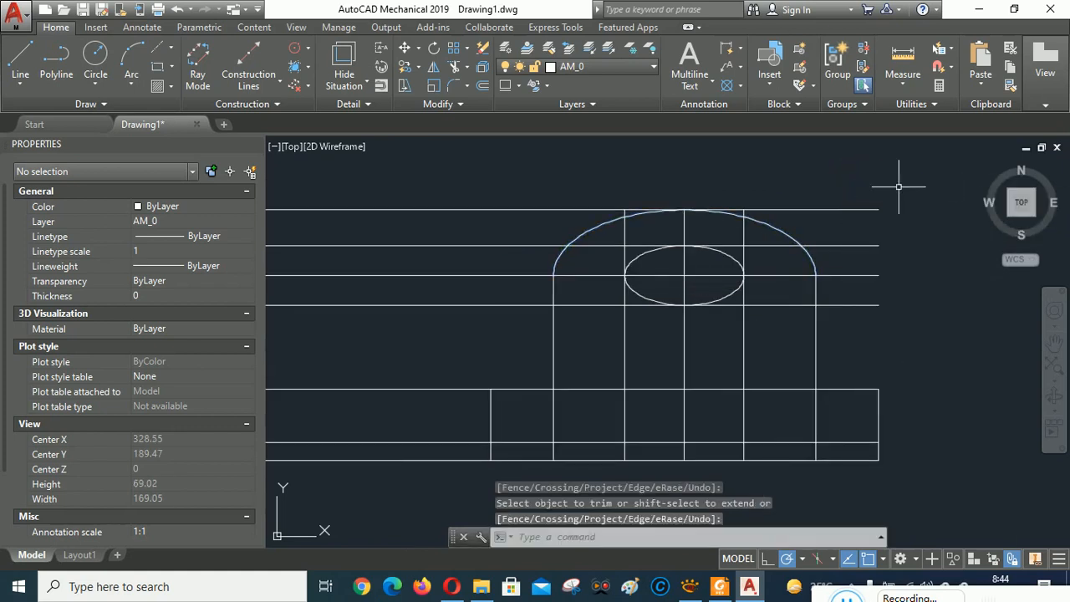
- Delete the four horizontal projection lines running from the front view through the side view's arc and hole
click(892, 327)
click(841, 177)
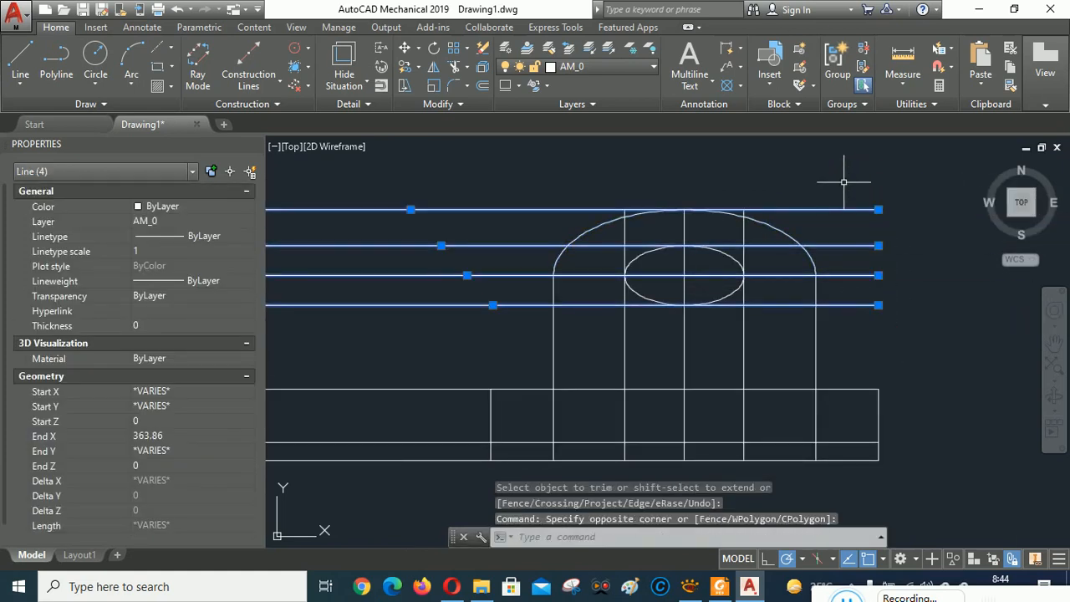
key(Delete)
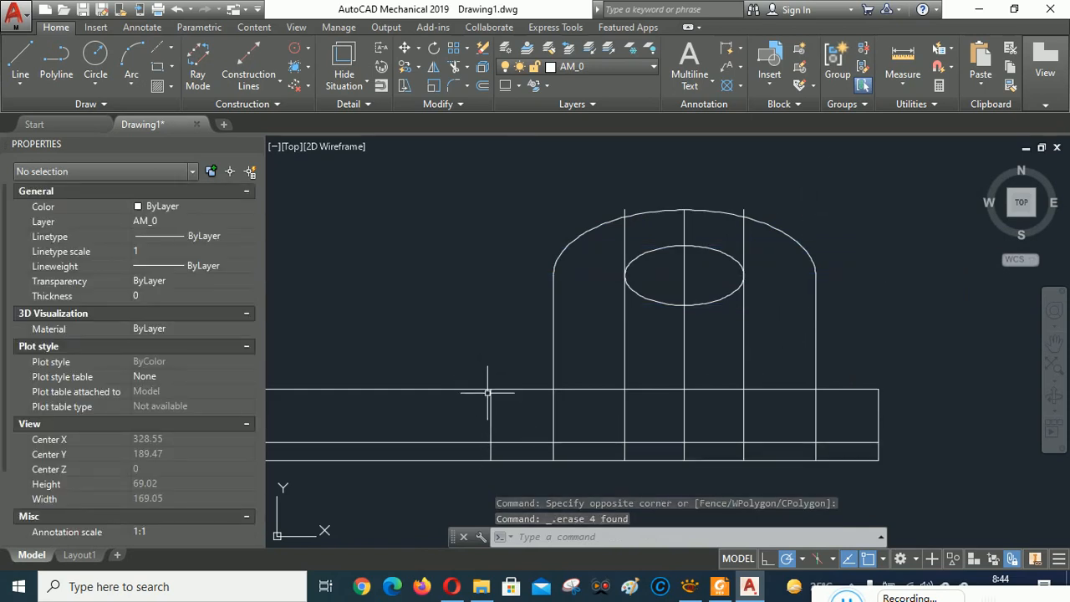
- Trim the base's two upper horizontal projection lines where they extend toward the front view beyond the side view's near vertical edge
click(451, 67)
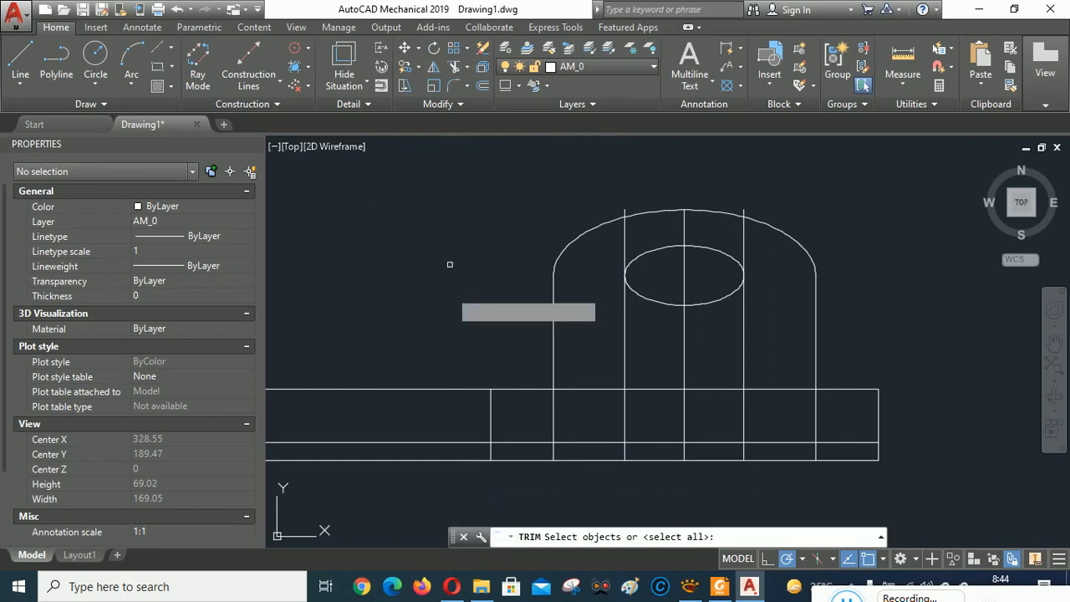
click(491, 443)
key(Return)
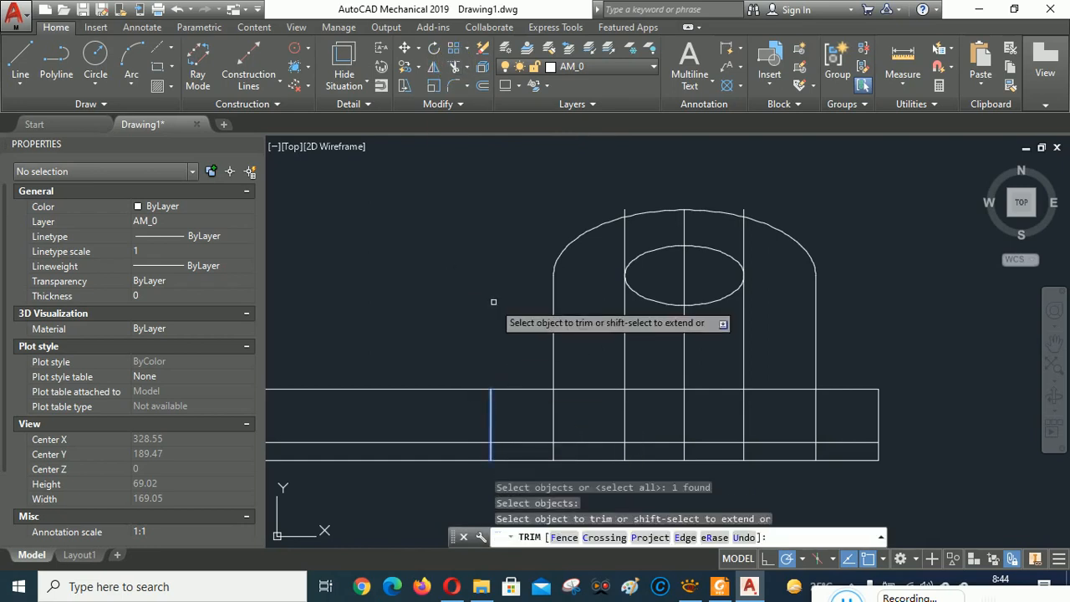
click(426, 490)
click(356, 332)
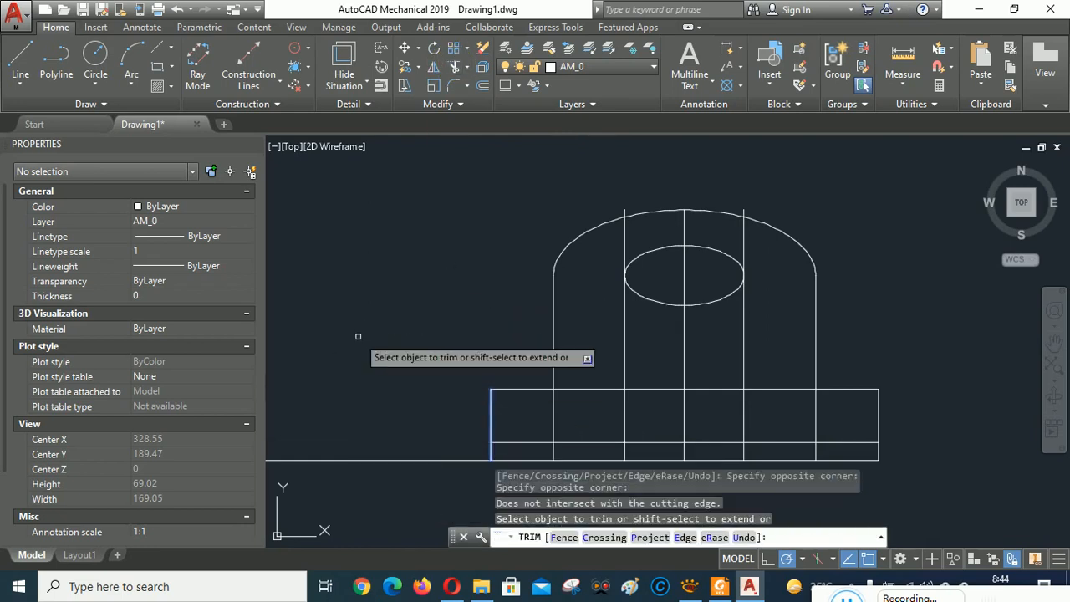
scroll(833, 354, down, 2)
right_click(939, 306)
key(Escape)
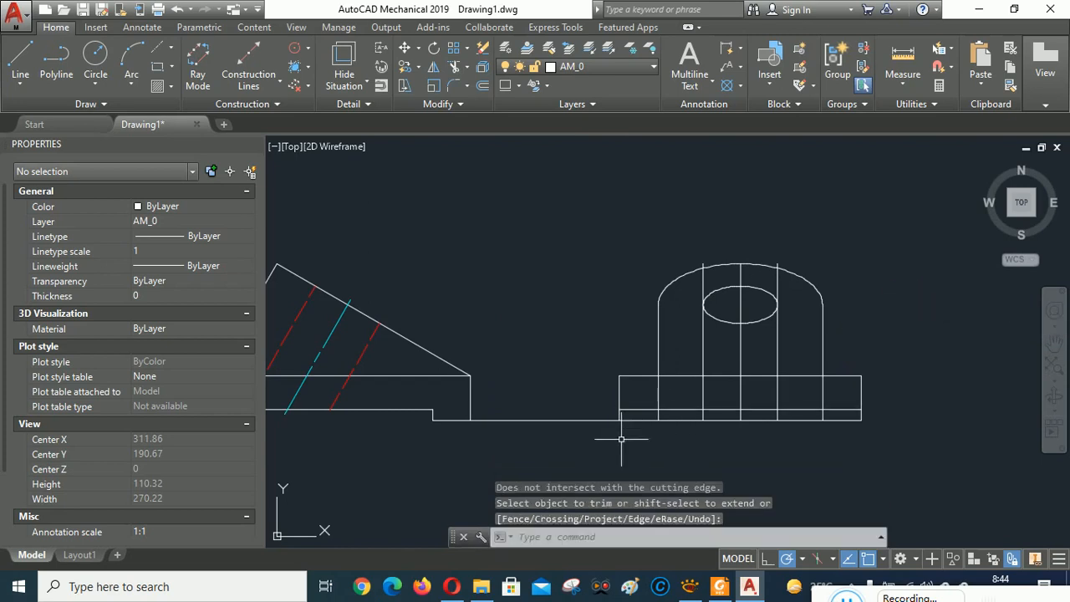
- Delete the leftover bottom projection line between the front view and the side view
click(601, 441)
click(574, 404)
key(Delete)
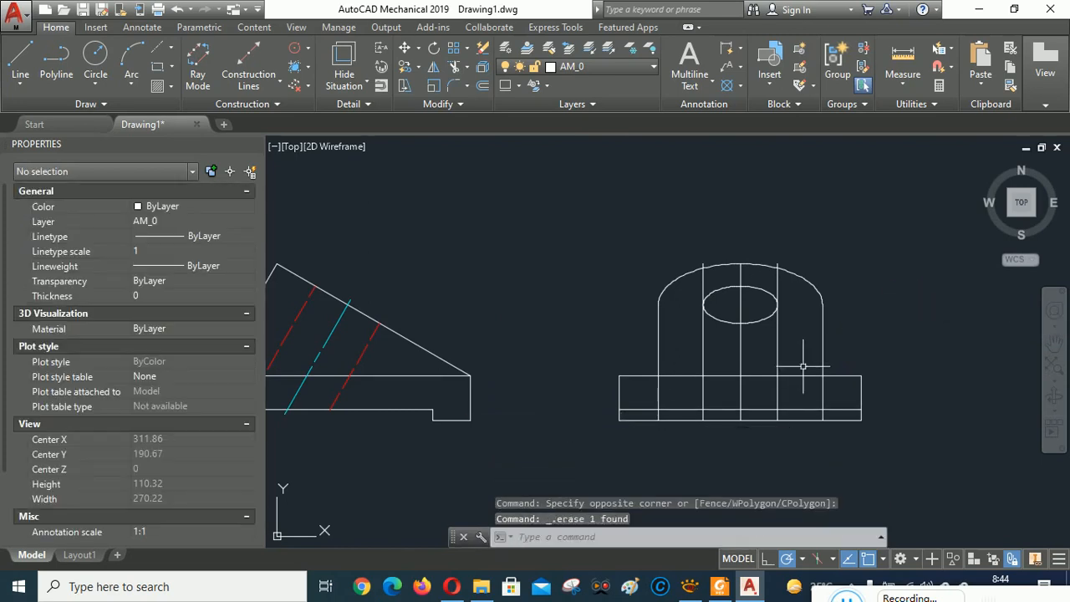
- Move the side view's horizontal recess line near the bottom of the base to layer AM_3
scroll(779, 327, up, 2)
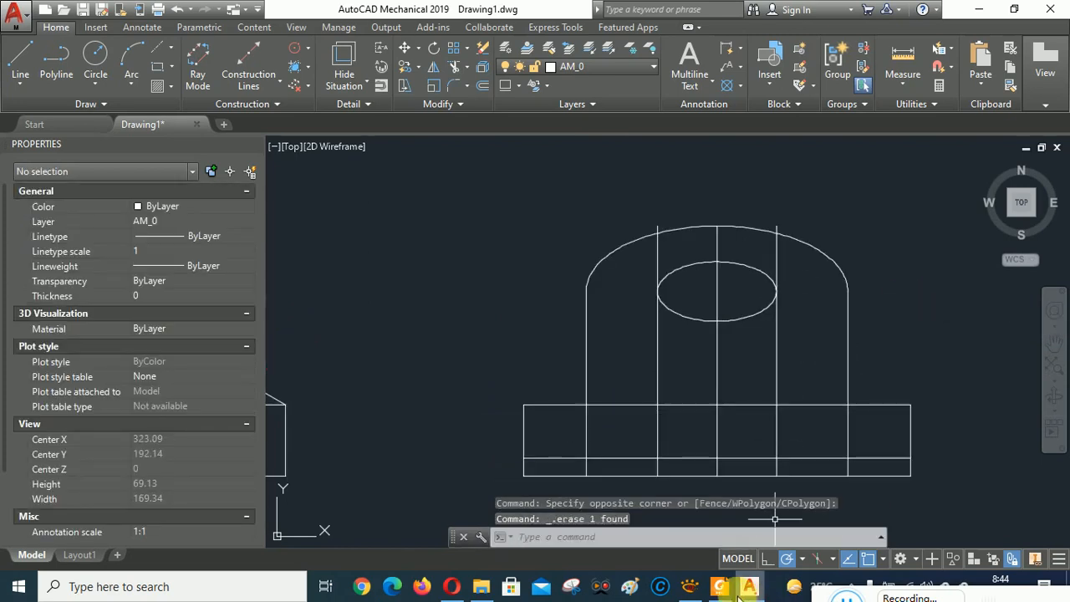
click(694, 586)
click(694, 587)
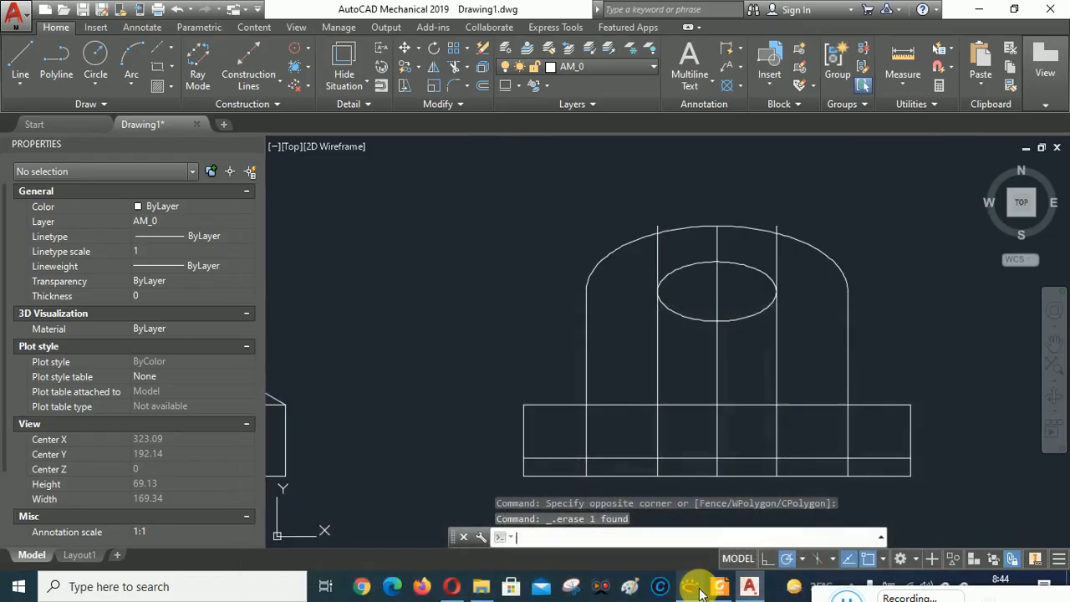
click(624, 458)
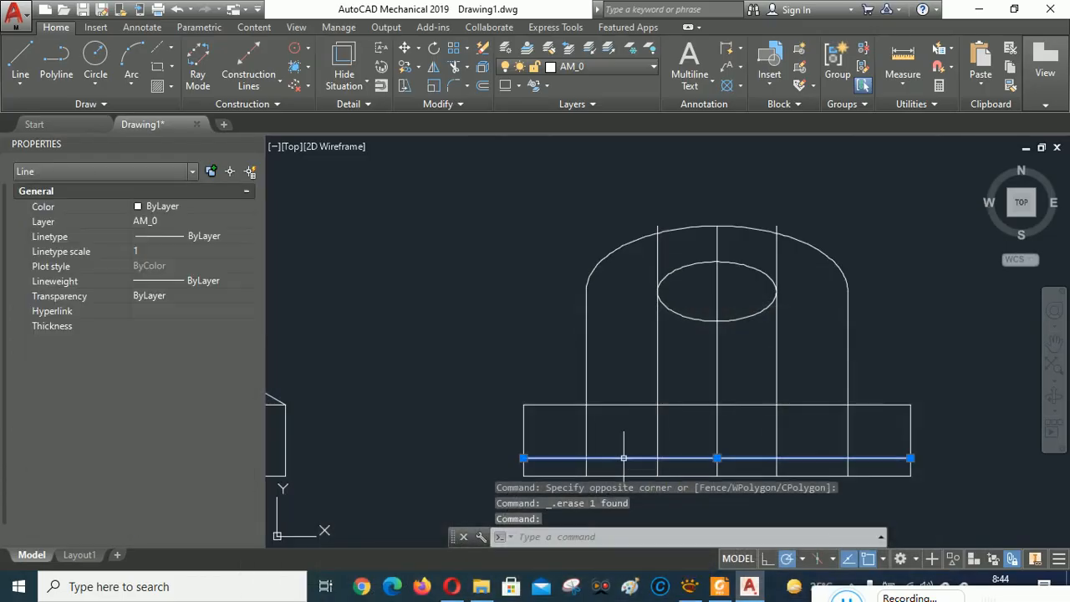
click(594, 66)
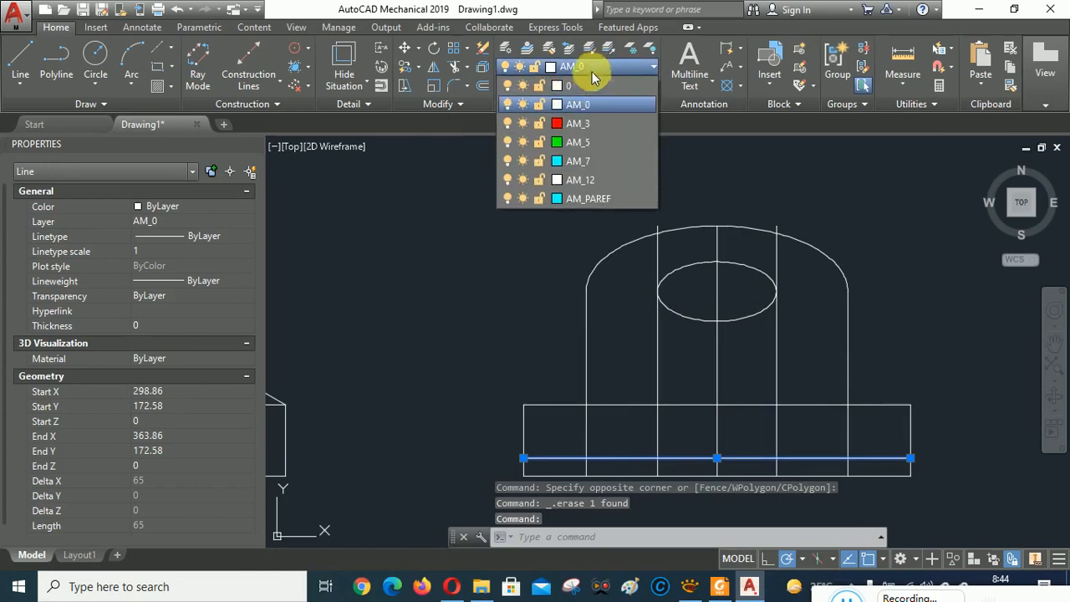
click(573, 123)
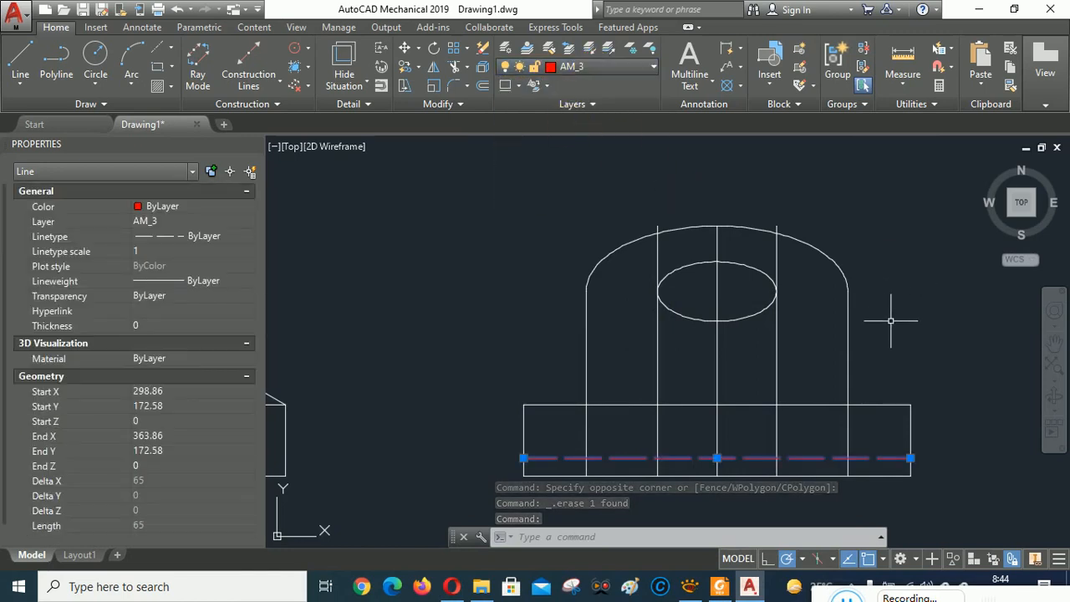
middle_drag(890, 320, 839, 257)
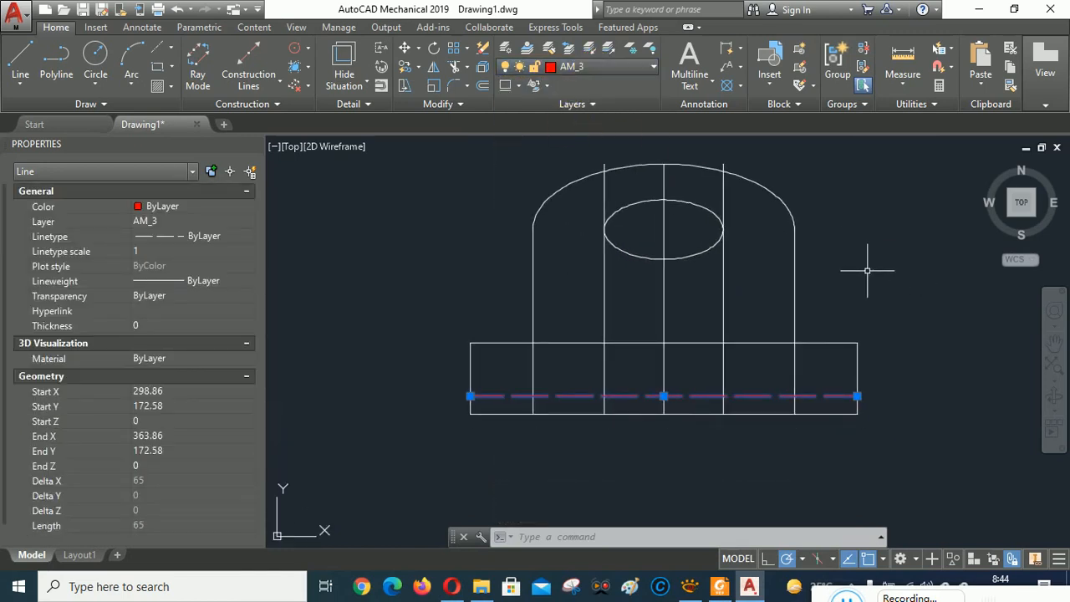
key(Escape)
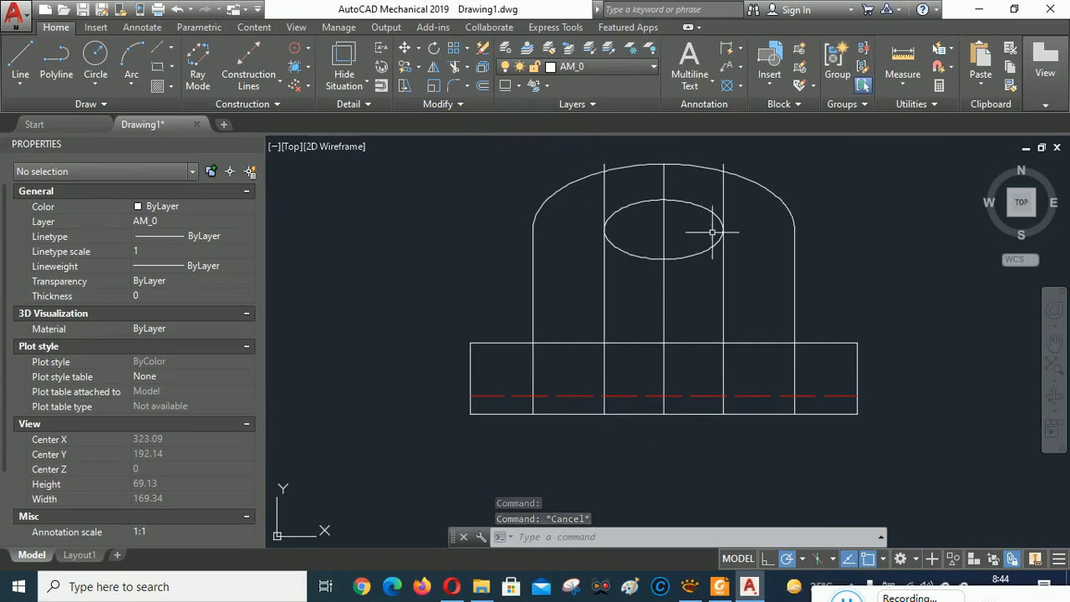
- Trim the upright portion's edge lines below the base's top edge and the two hole lines below the dashed recess line
click(454, 66)
click(569, 343)
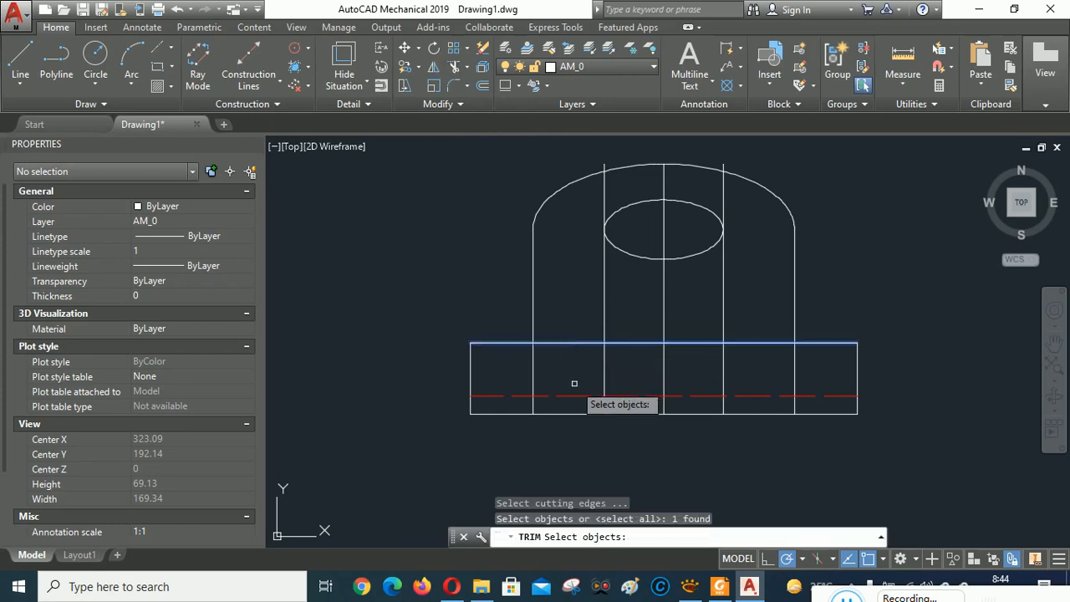
click(573, 399)
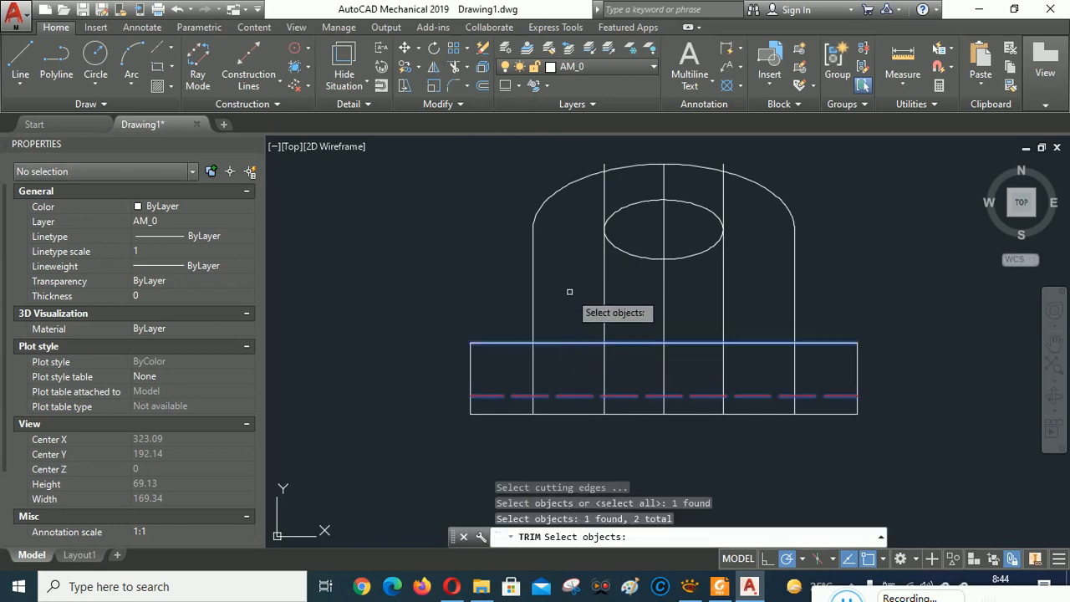
key(Return)
click(534, 407)
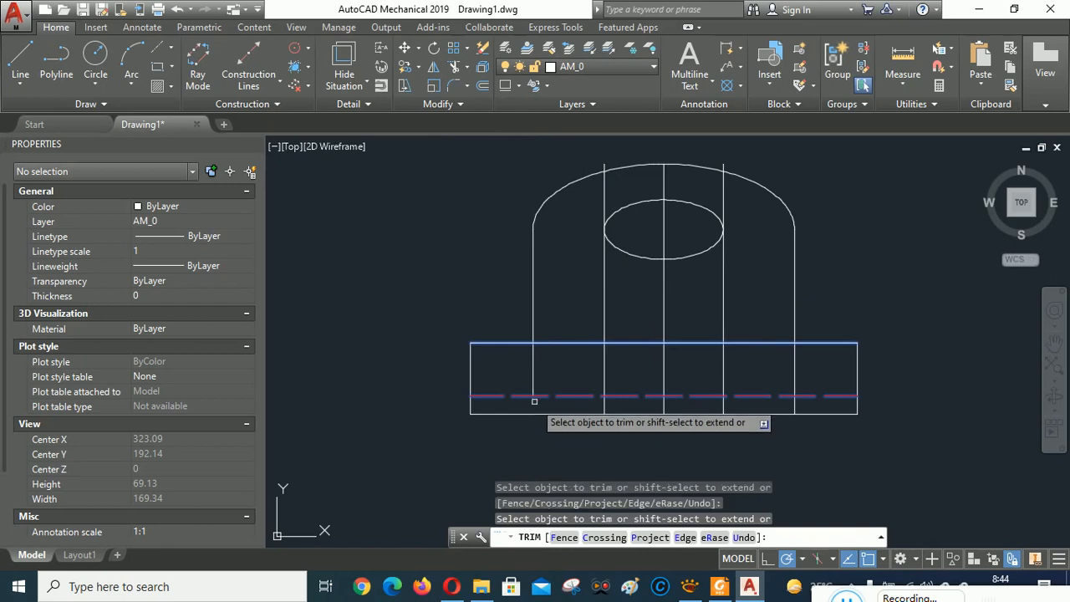
click(532, 371)
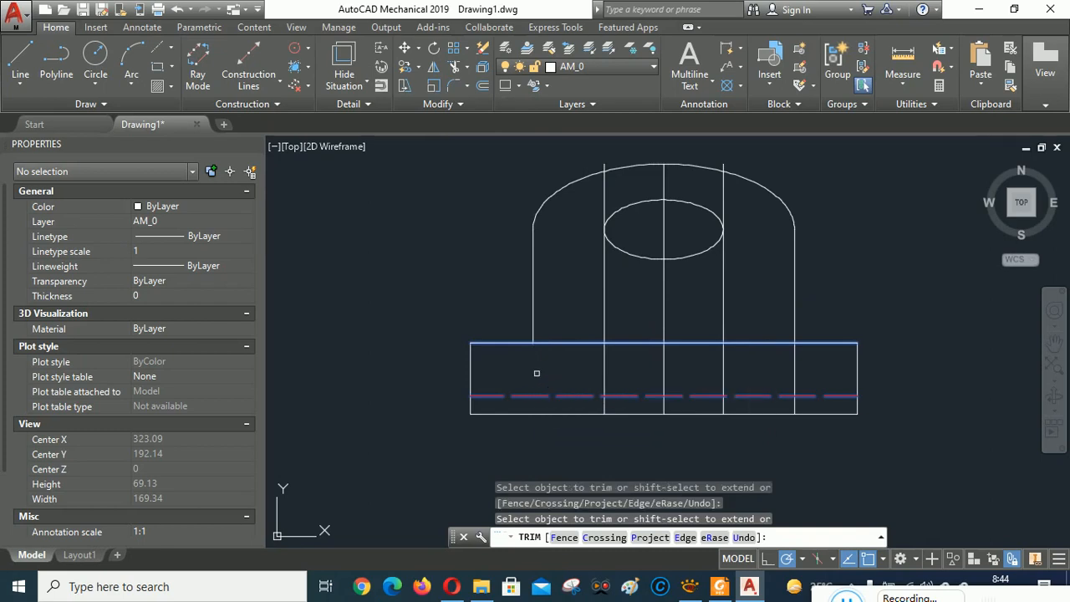
click(796, 382)
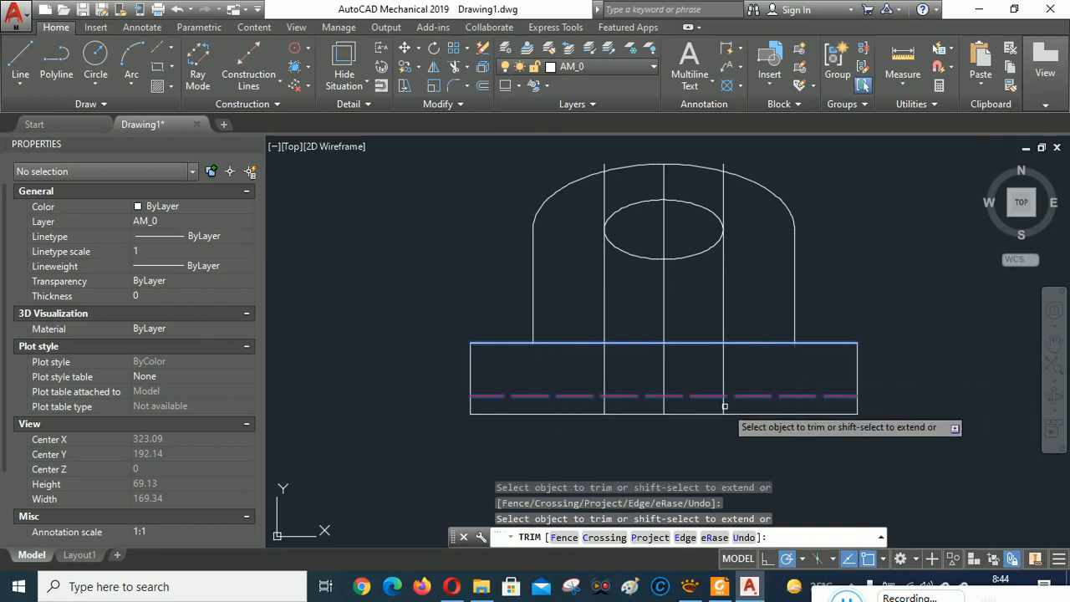
click(601, 406)
click(613, 405)
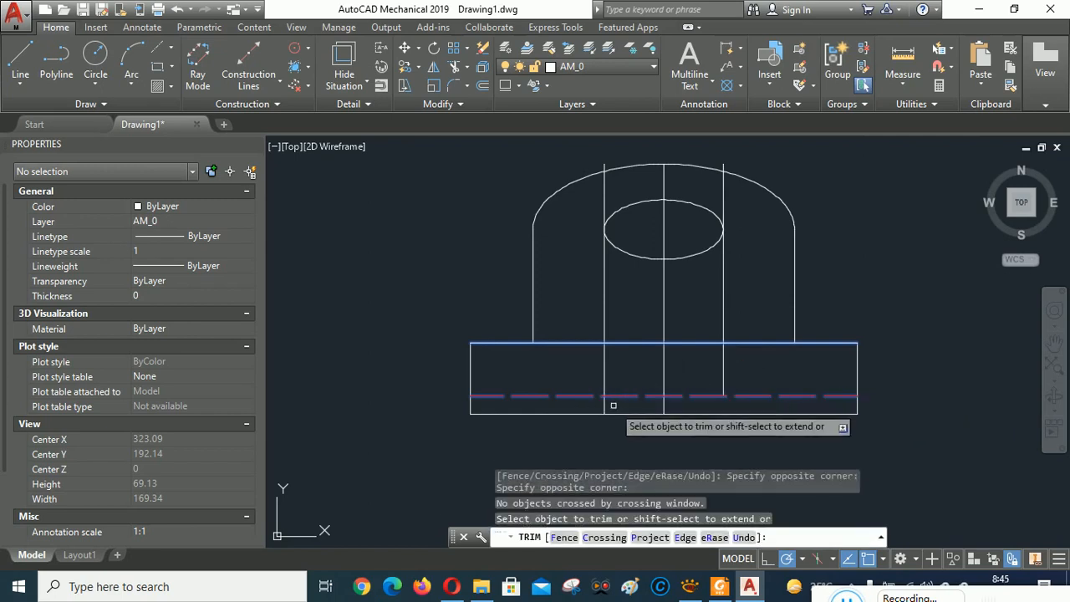
right_click(886, 251)
click(919, 261)
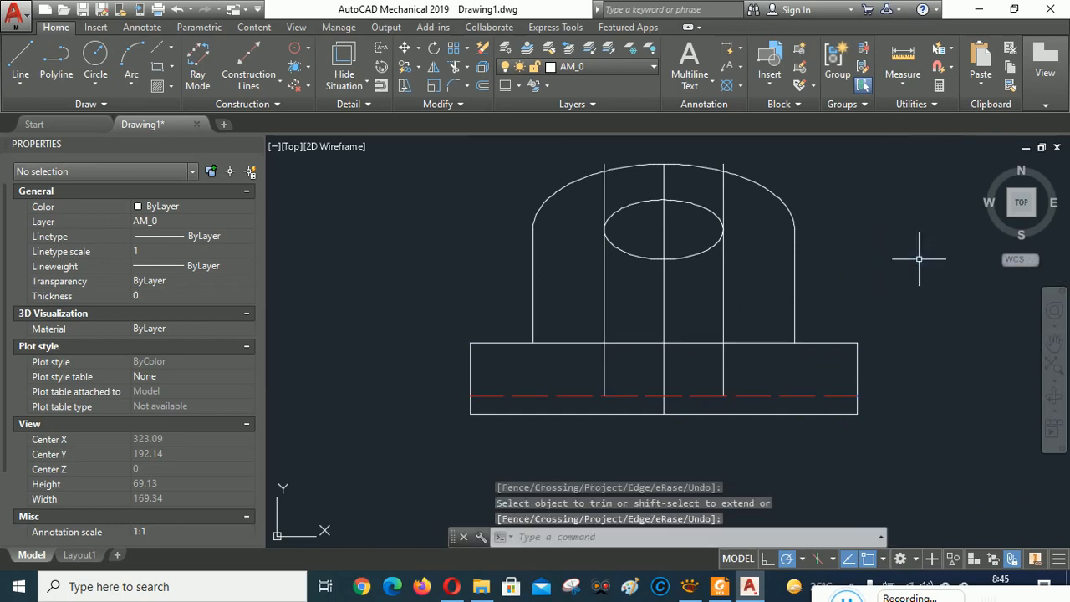
- Trim the two vertical hole lines above the elliptical hole, using the ellipse as the cutting edge
click(454, 48)
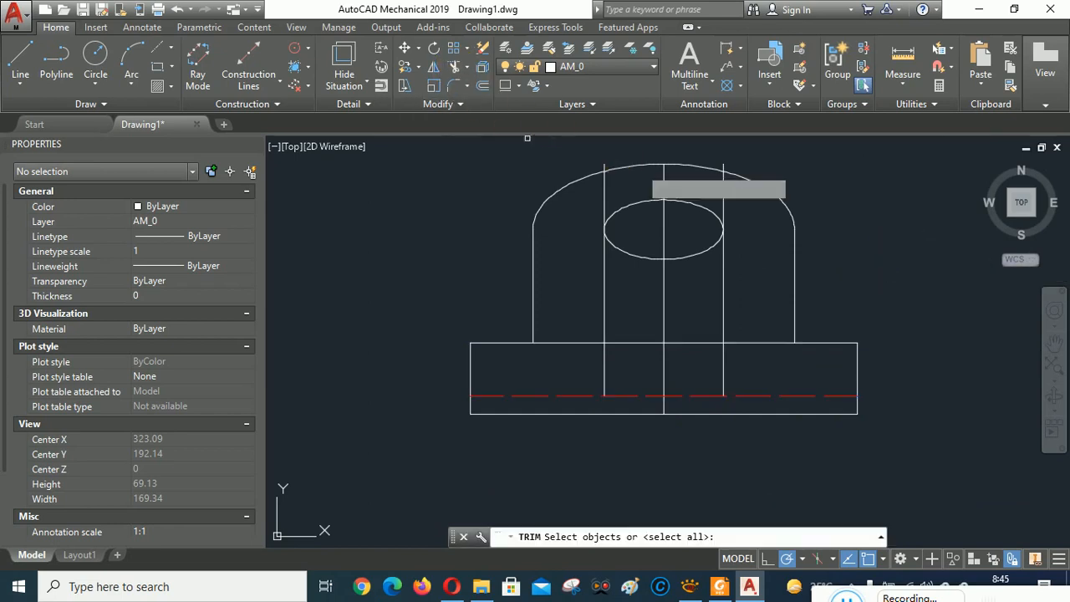
click(700, 206)
click(724, 183)
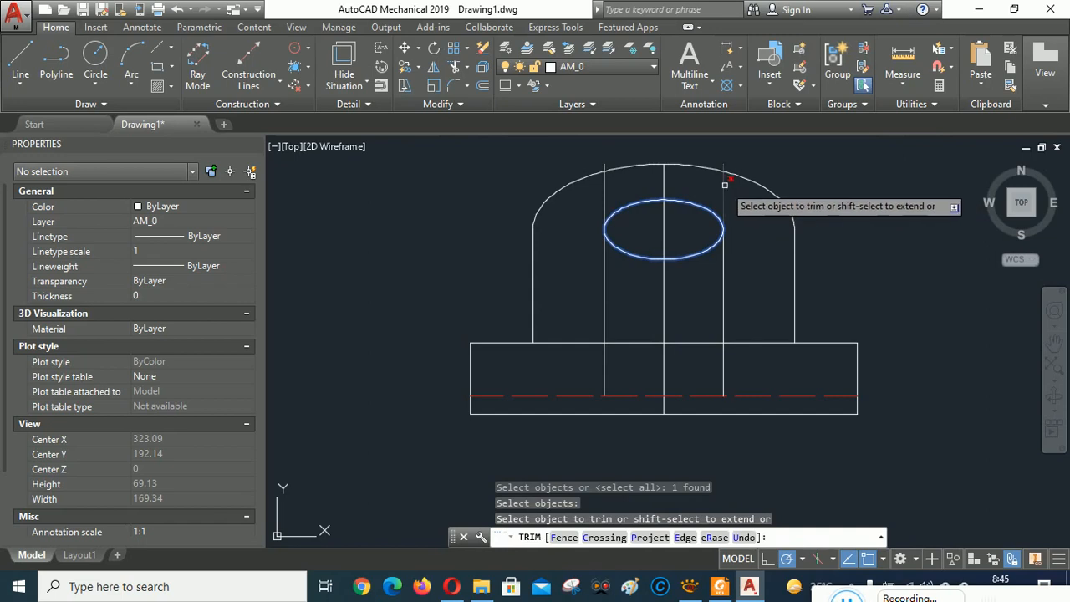
click(603, 192)
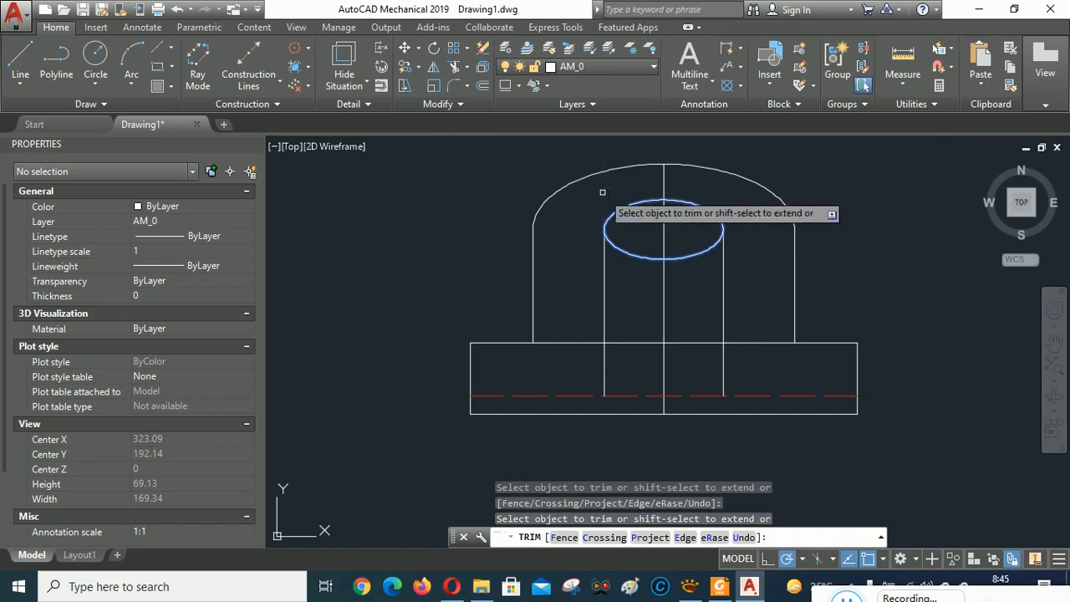
right_click(916, 249)
click(941, 259)
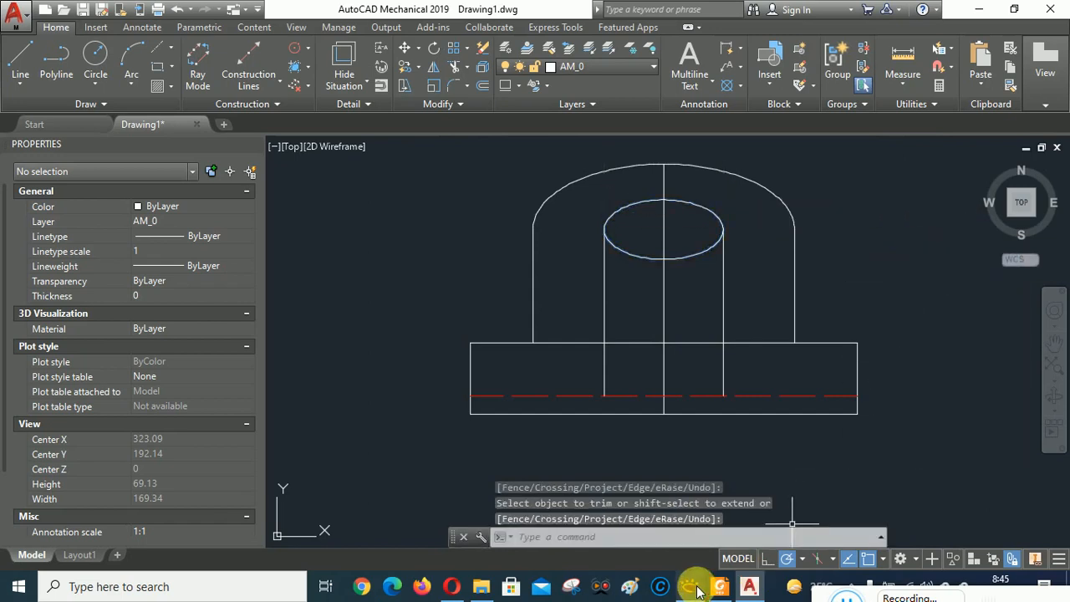
- Check the reference image for the side view's hidden lines and move the two vertical hole lines to layer AM_3
click(694, 587)
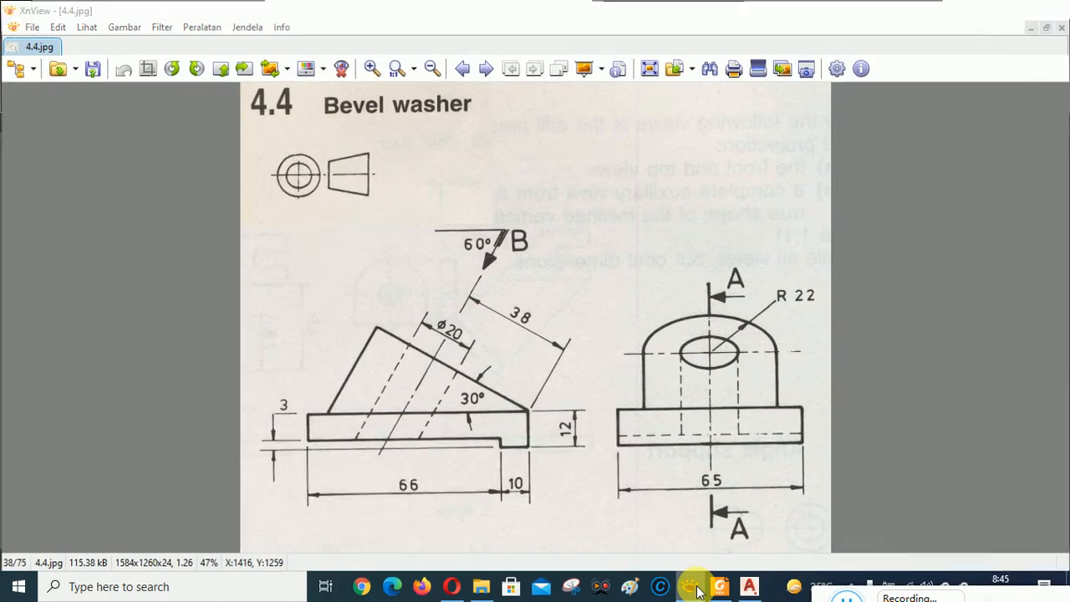
click(693, 587)
click(734, 313)
click(716, 297)
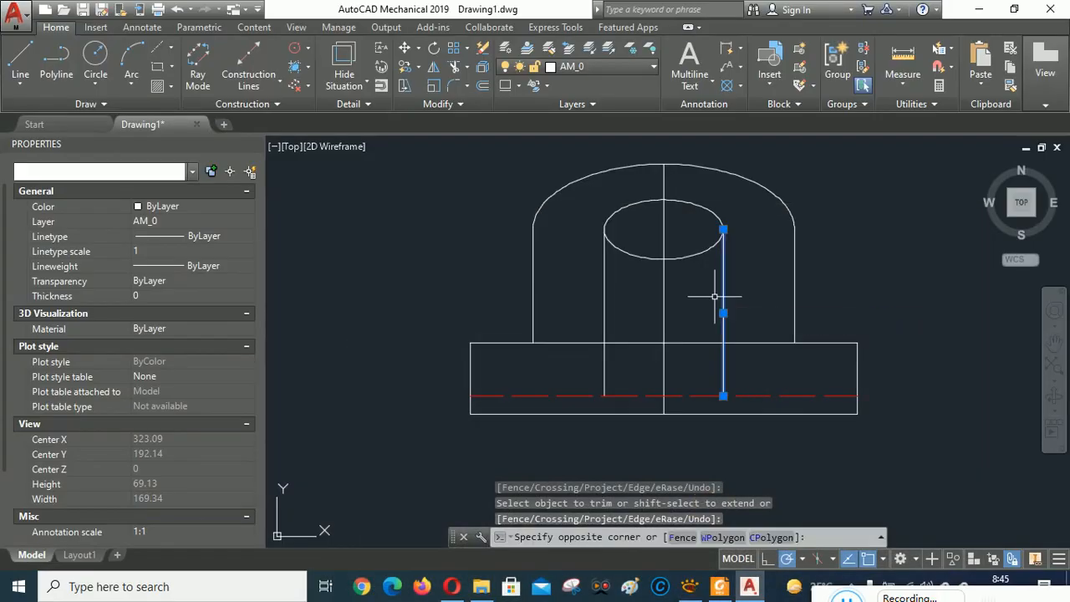
click(611, 320)
click(593, 298)
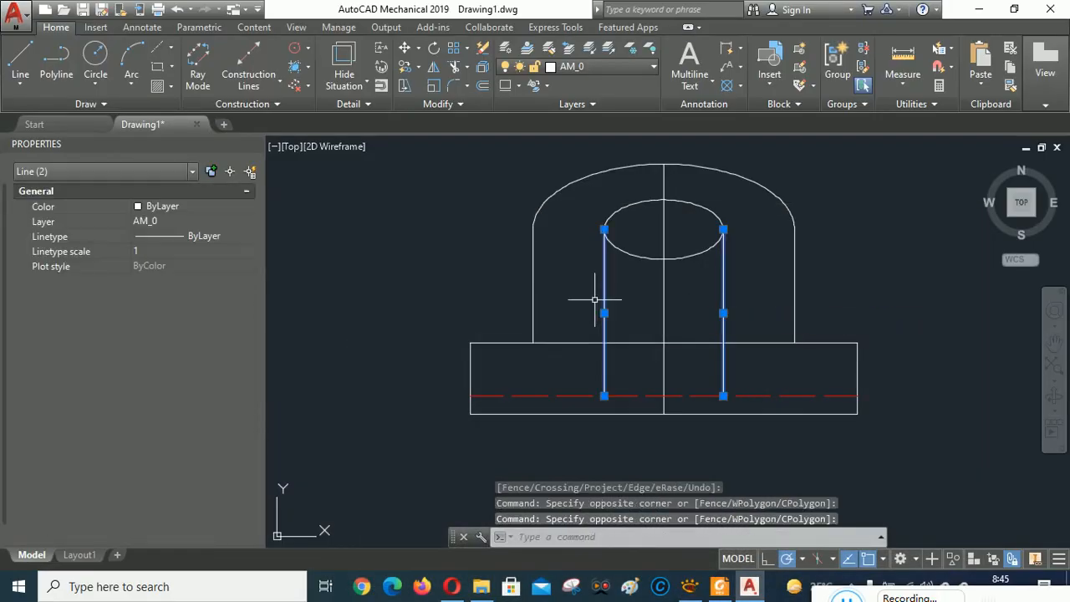
click(653, 67)
click(590, 118)
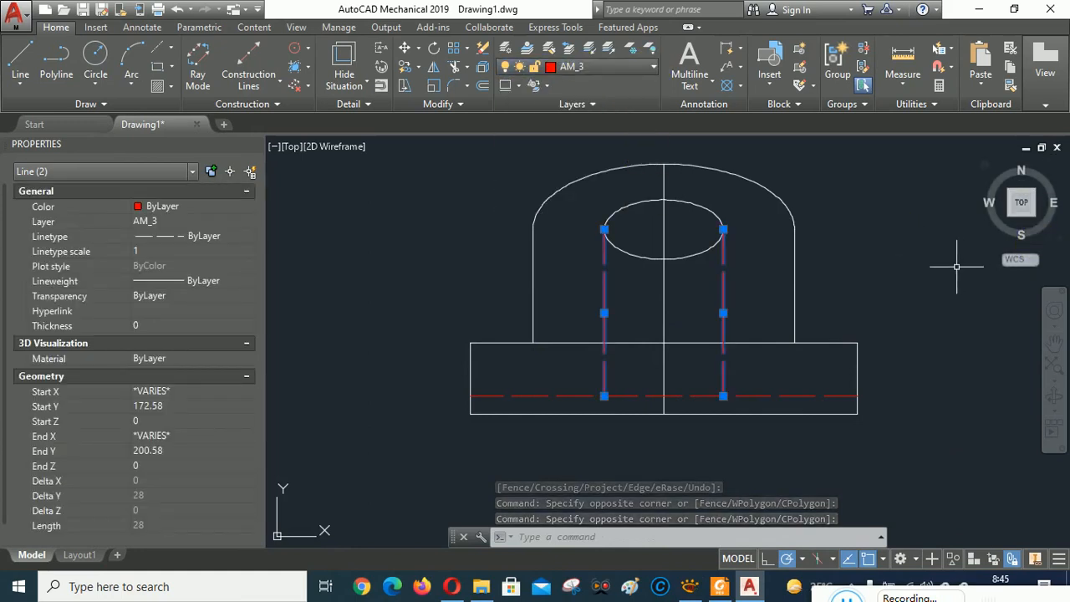
key(Escape)
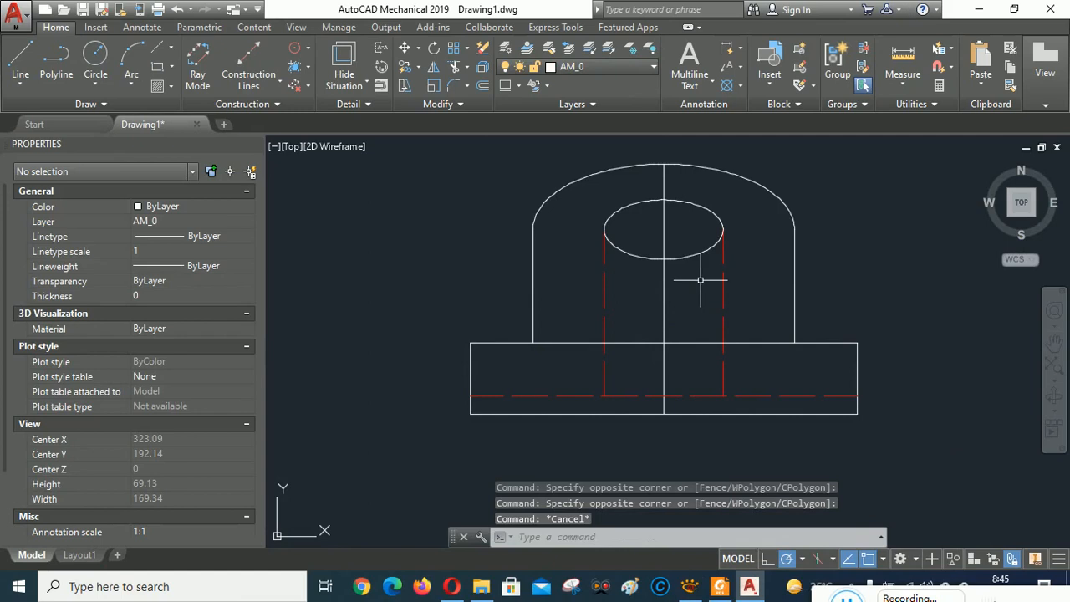
- Draw a vertical centerline from the arc's top to the base's bottom edge and a horizontal centerline across the upright portion through the hole's center
click(161, 55)
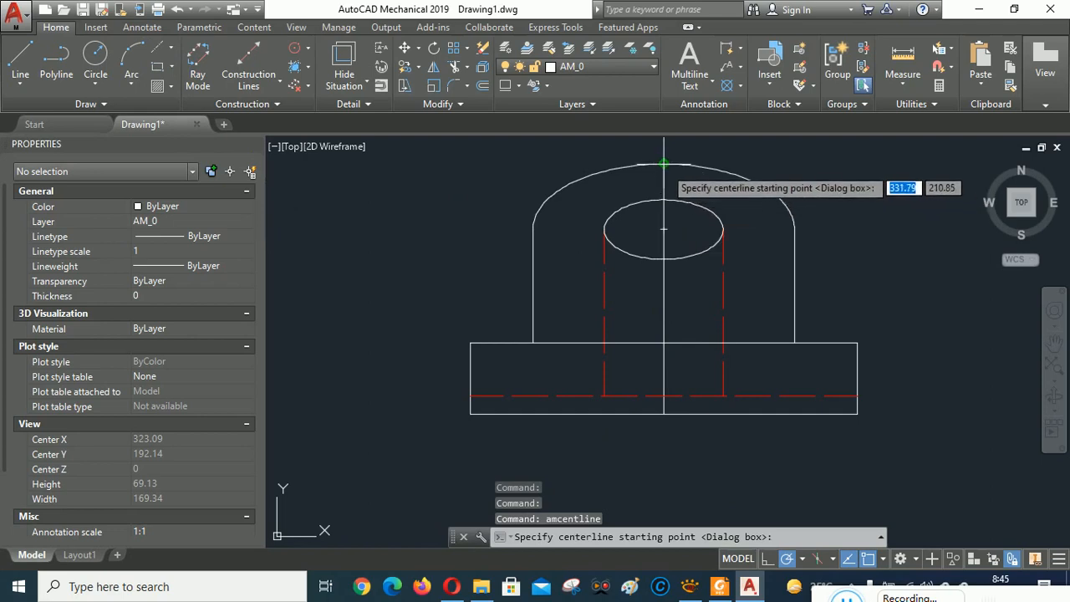
click(663, 184)
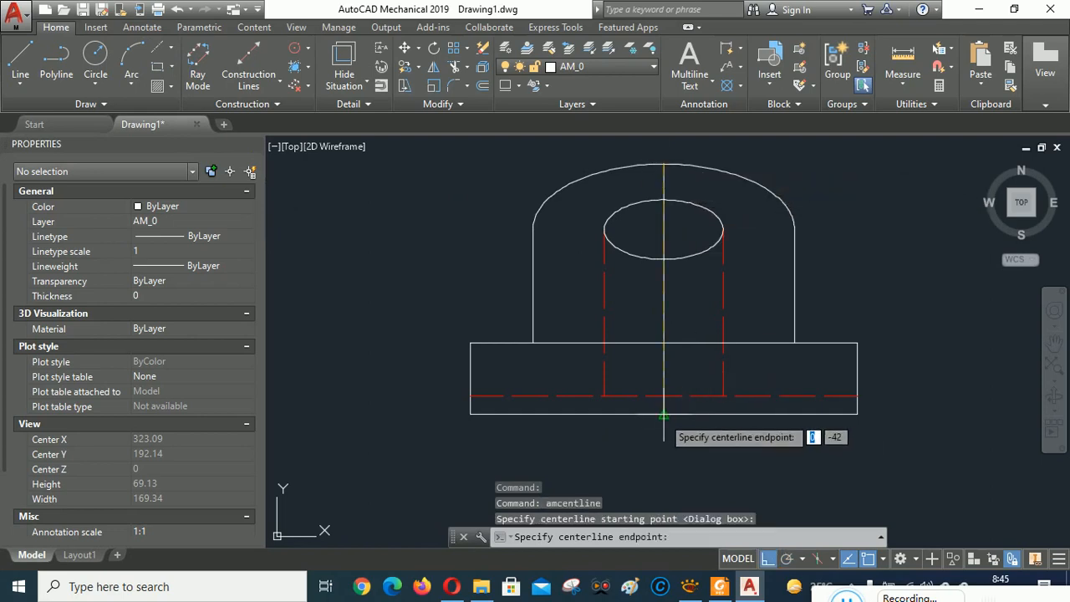
click(664, 414)
right_click(893, 253)
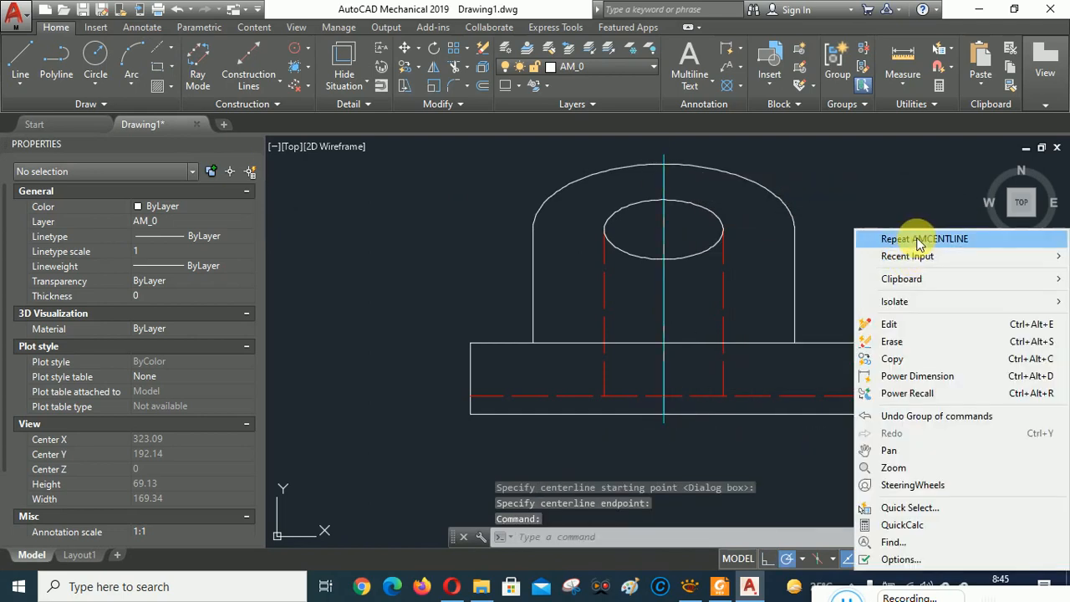
click(914, 237)
click(532, 228)
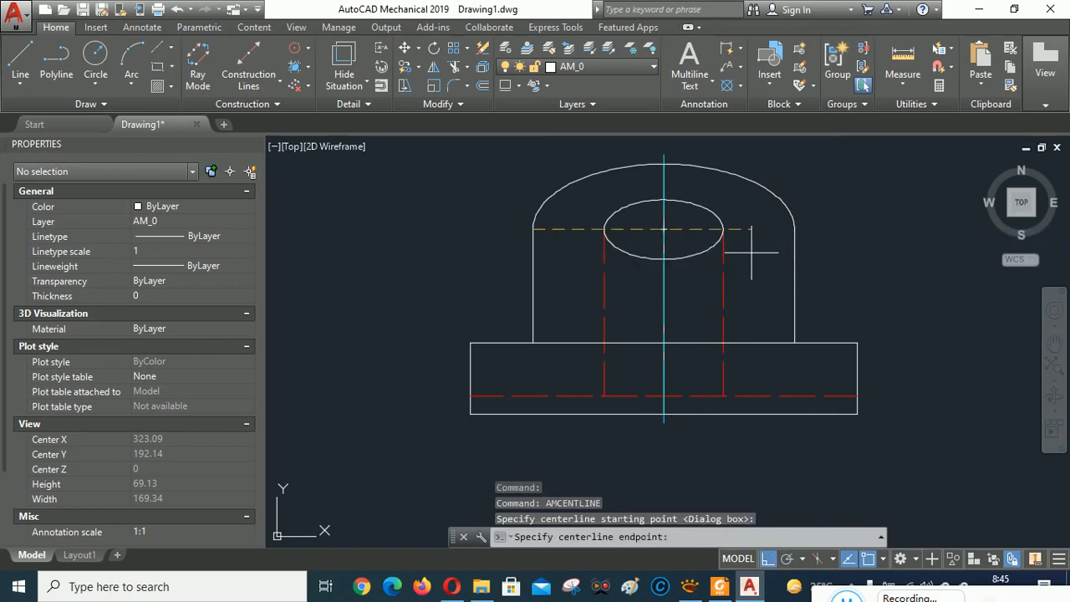
click(794, 228)
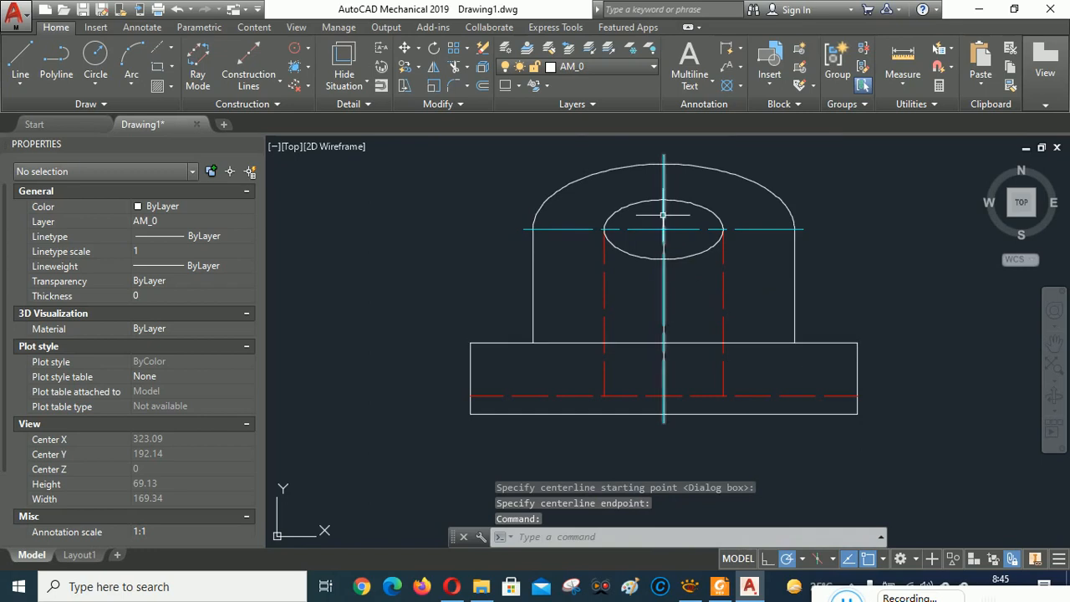
- Delete the original white vertical line that overlaps the side view's vertical centerline
scroll(665, 194, up, 4)
click(660, 263)
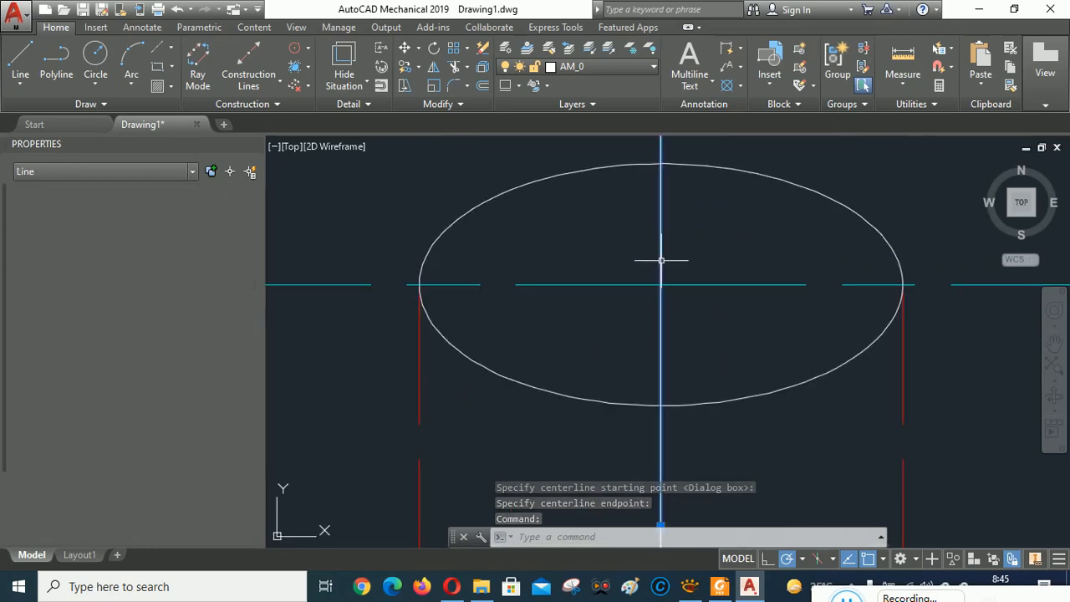
key(Delete)
scroll(711, 246, down, 6)
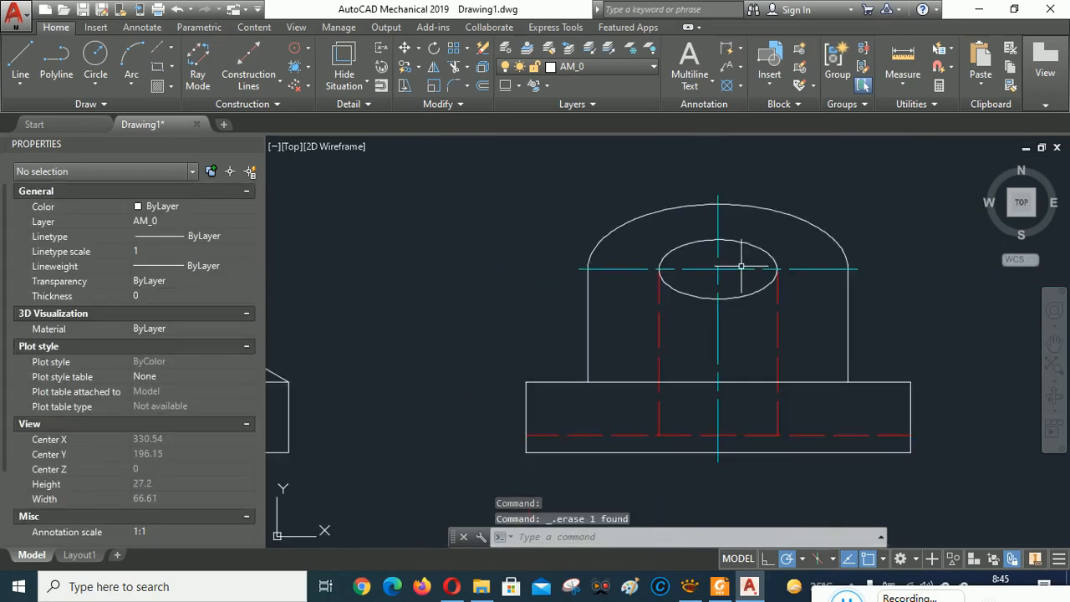
- Compare the drawn front and side views with the Bevel washer reference image
mouse_move(576, 253)
middle_down()
mouse_move(690, 262)
mouse_move(679, 308)
mouse_move(636, 311)
mouse_move(621, 234)
mouse_move(666, 228)
middle_up()
mouse_move(698, 591)
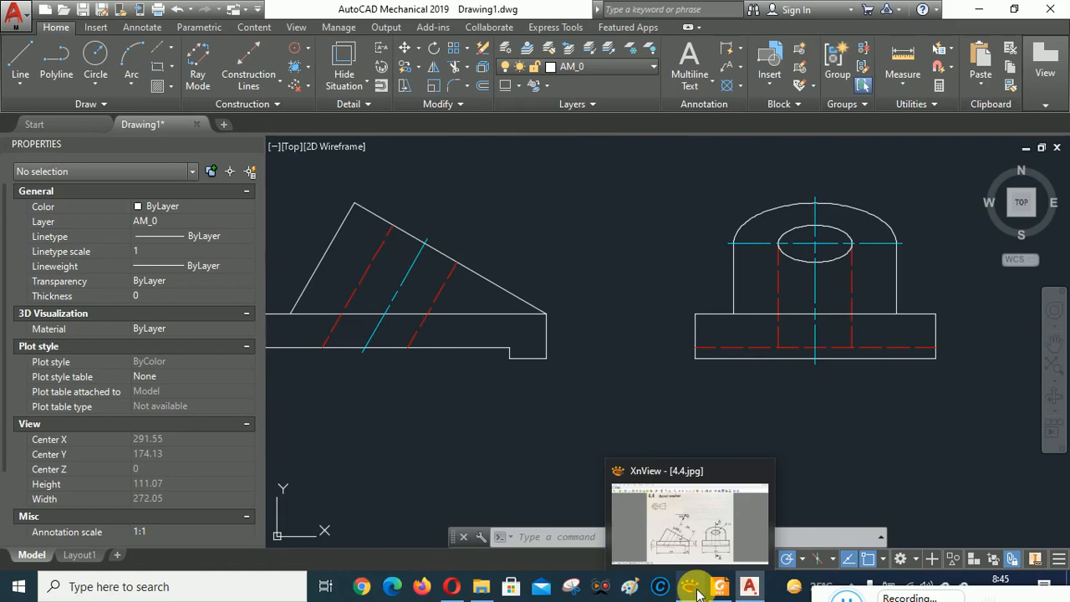
click(695, 587)
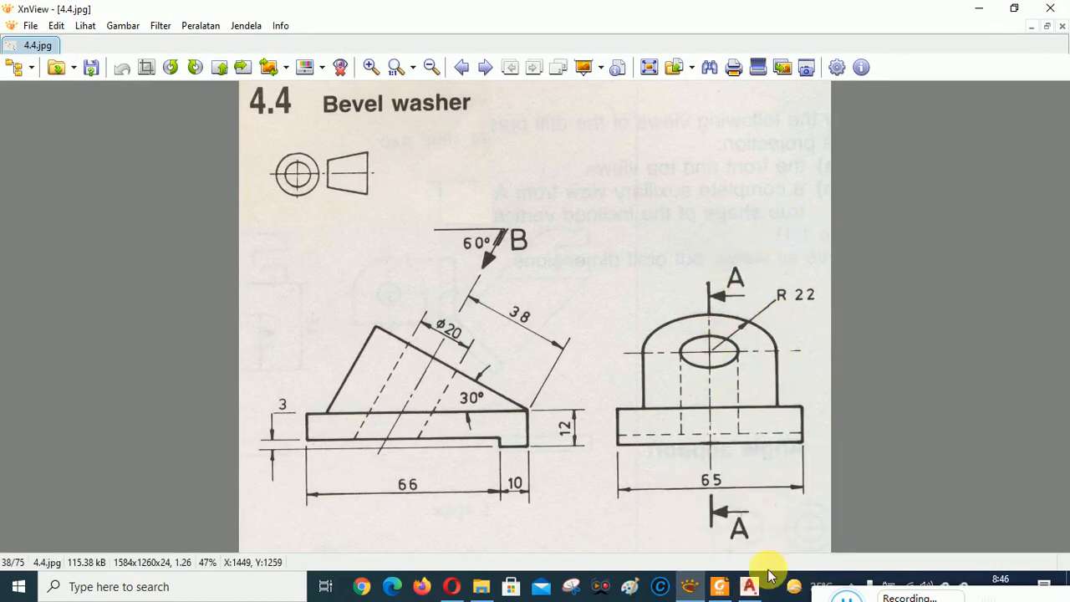
click(750, 585)
scroll(925, 322, up, 3)
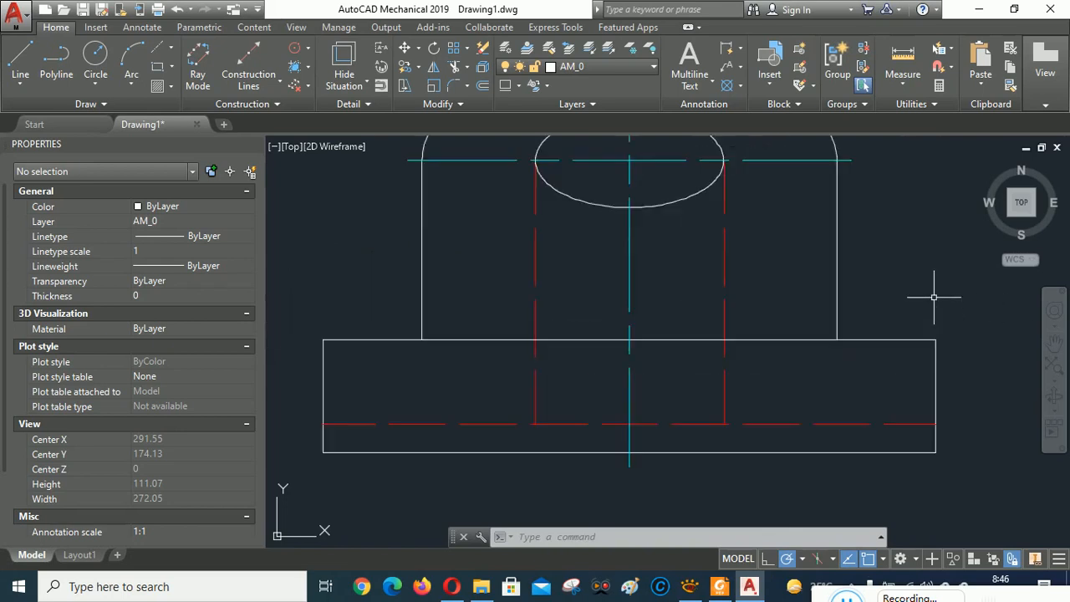
scroll(878, 296, down, 5)
scroll(941, 285, up, 2)
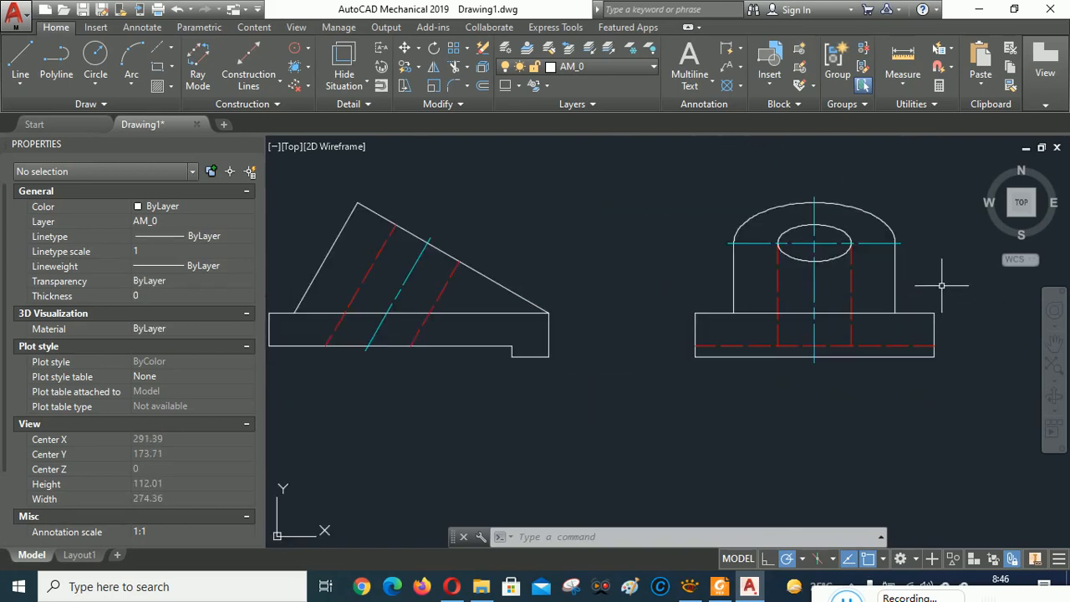
scroll(763, 268, down, 2)
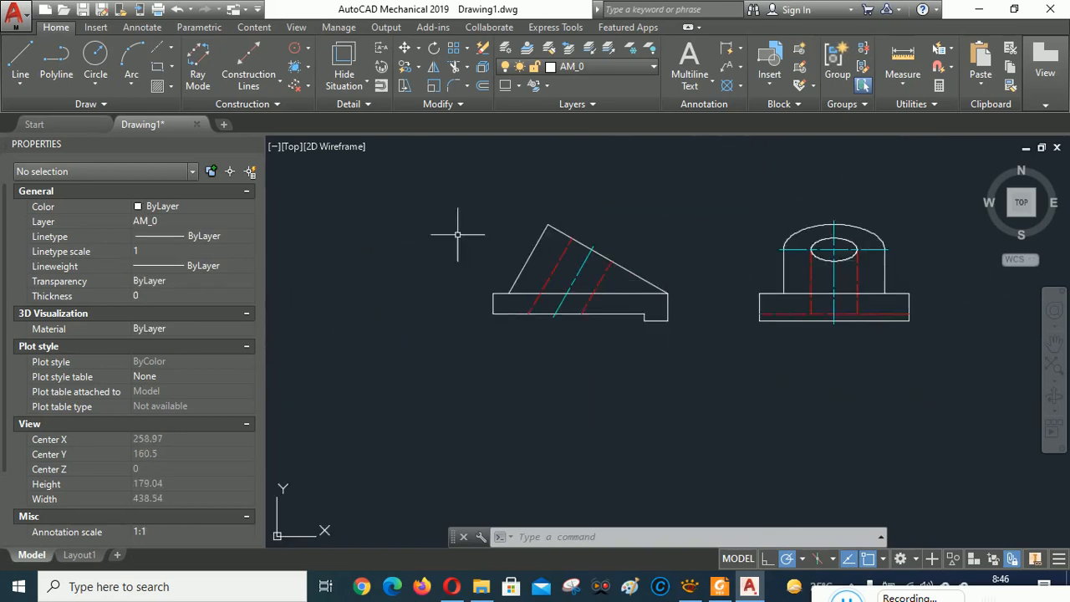
- Copy the complete front view straight down below the original, using its lower-right corner as the base point
click(406, 67)
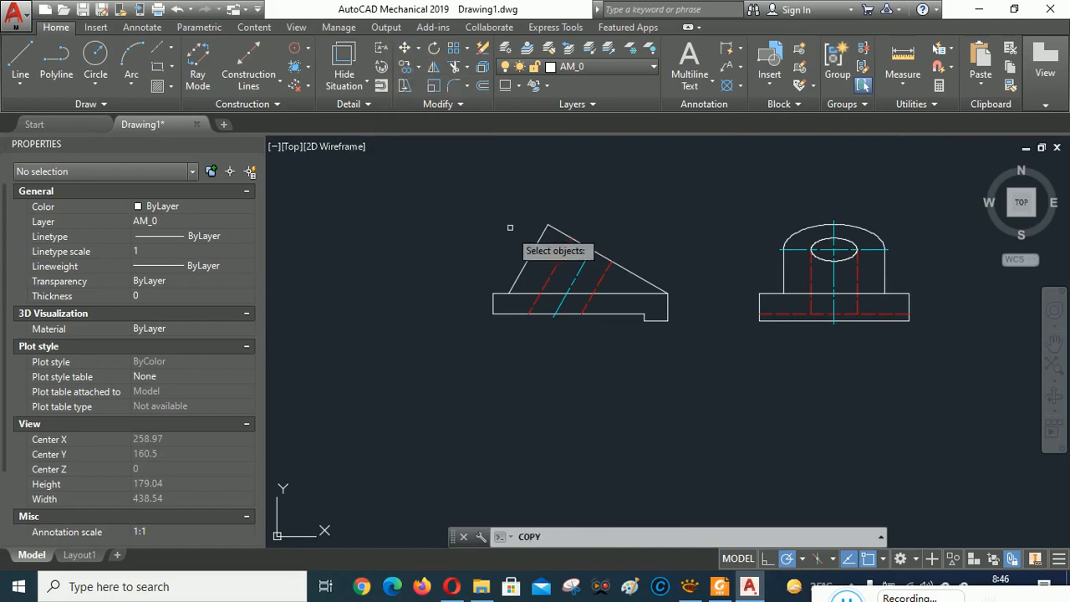
click(464, 202)
click(712, 406)
key(Return)
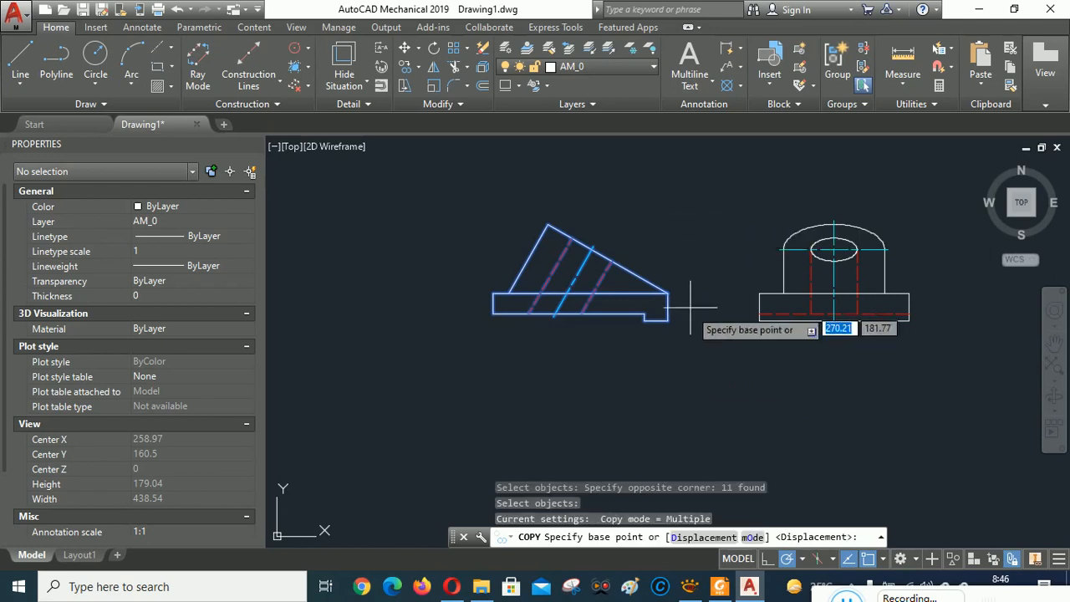
click(666, 320)
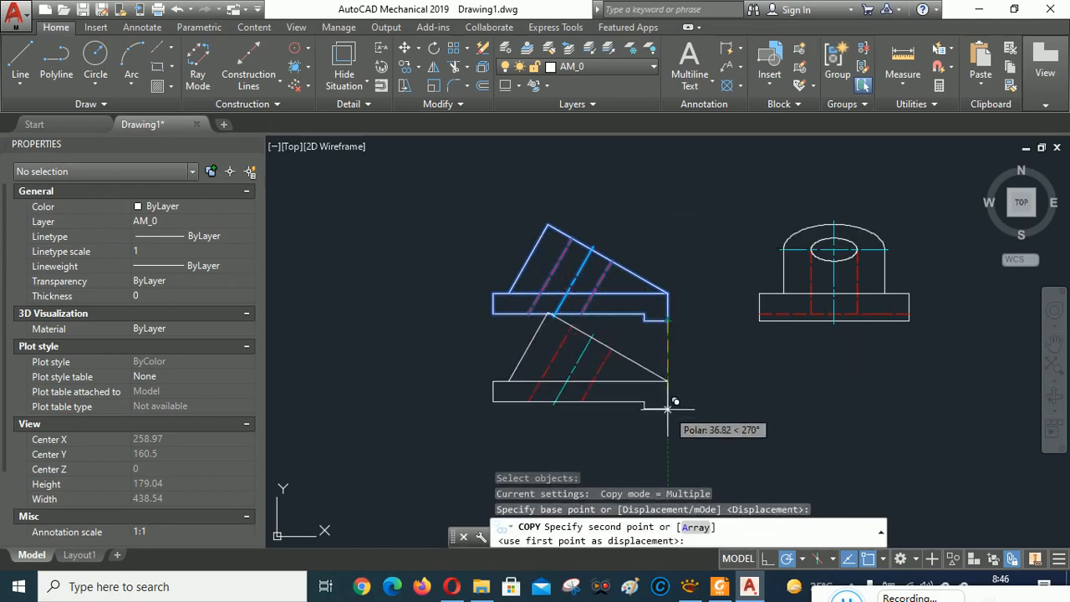
scroll(662, 334, up, 2)
scroll(666, 333, up, 2)
scroll(707, 358, down, 5)
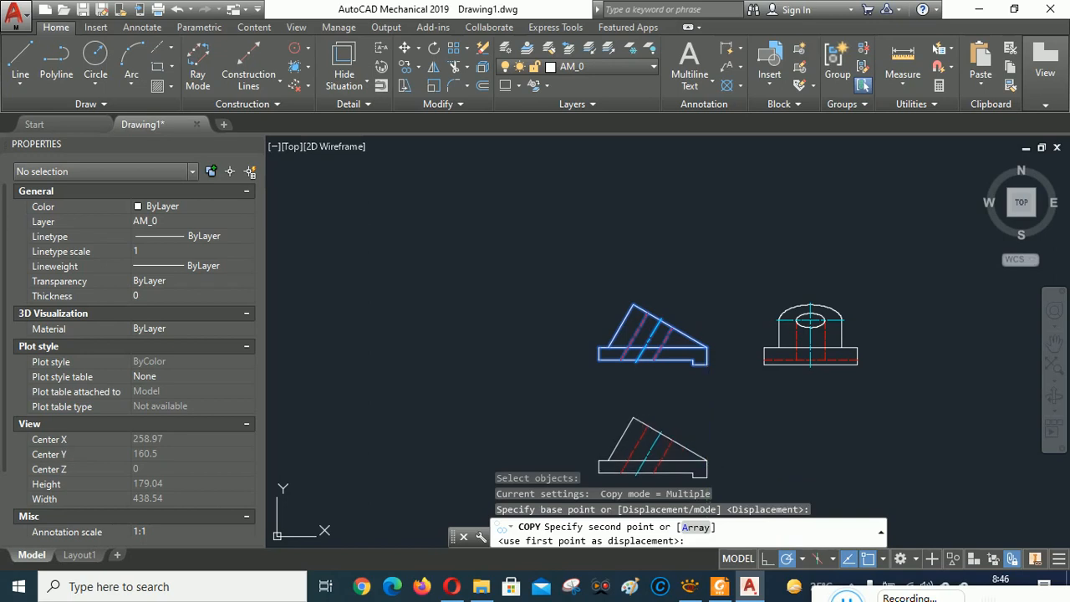
click(707, 477)
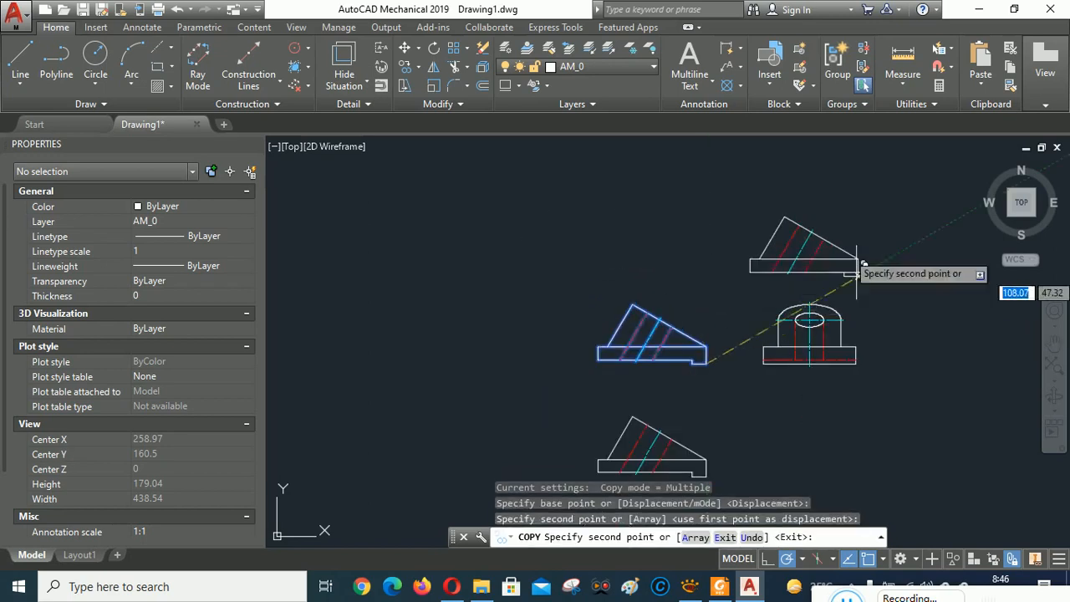
right_click(828, 227)
click(853, 239)
middle_drag(793, 401, 762, 317)
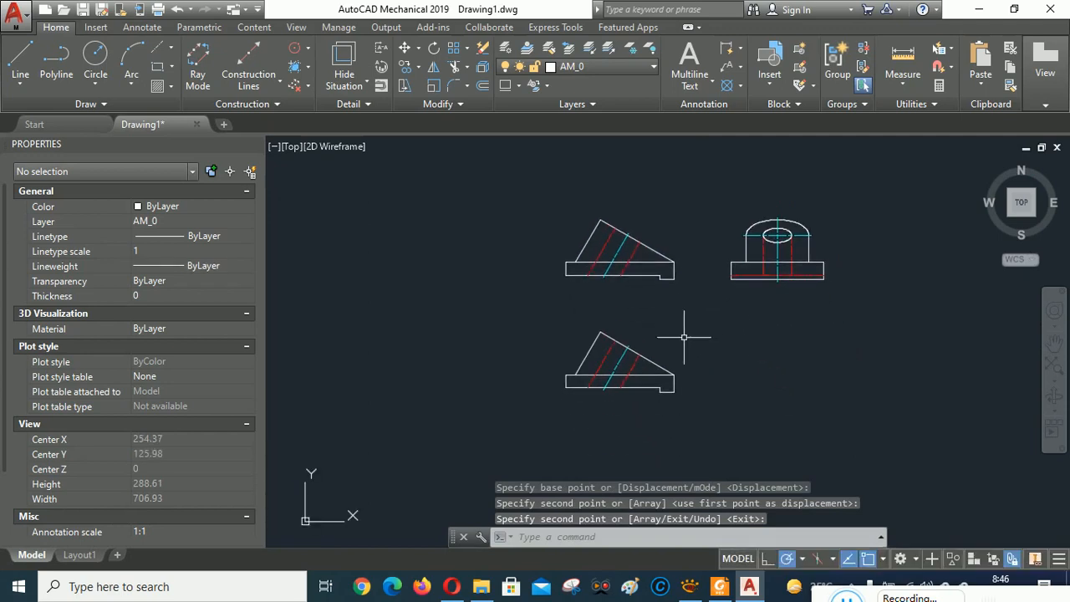
- Mirror the copied front view about the vertical edge at its right end, erasing the source objects
scroll(686, 326, up, 2)
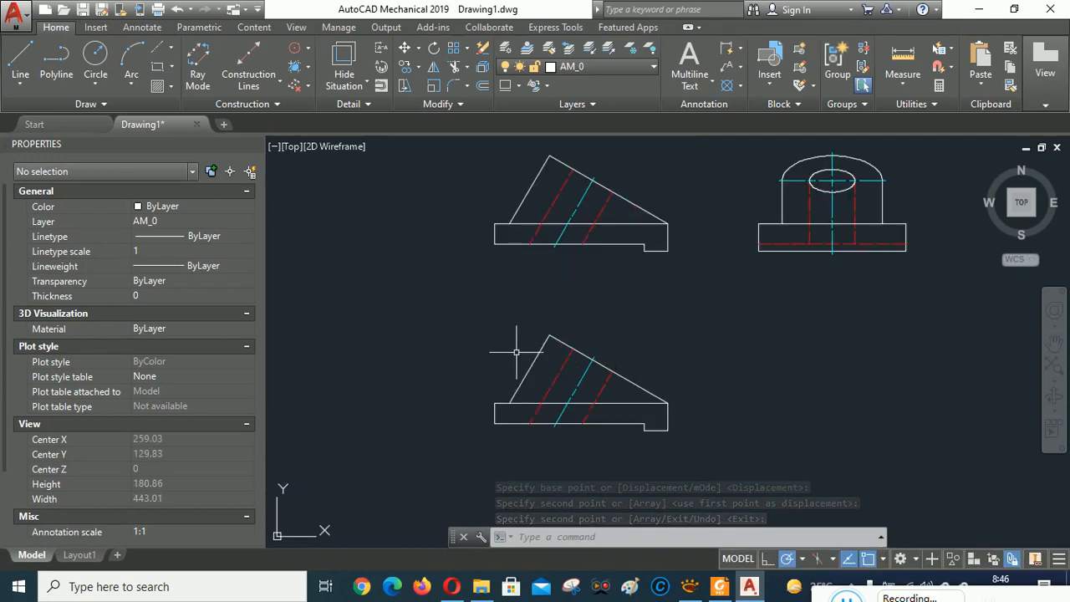
click(404, 48)
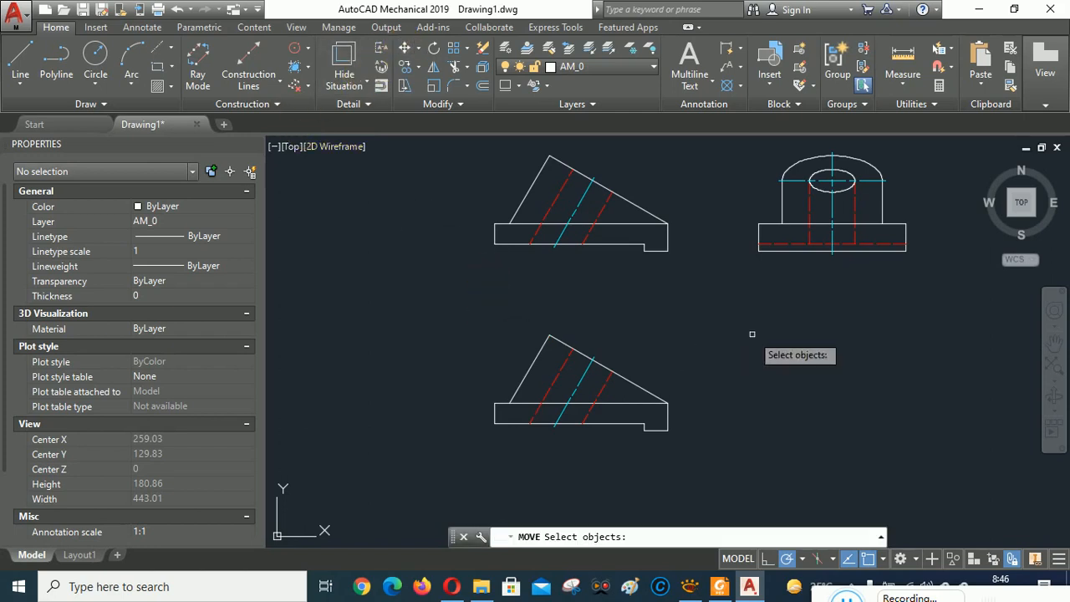
key(Escape)
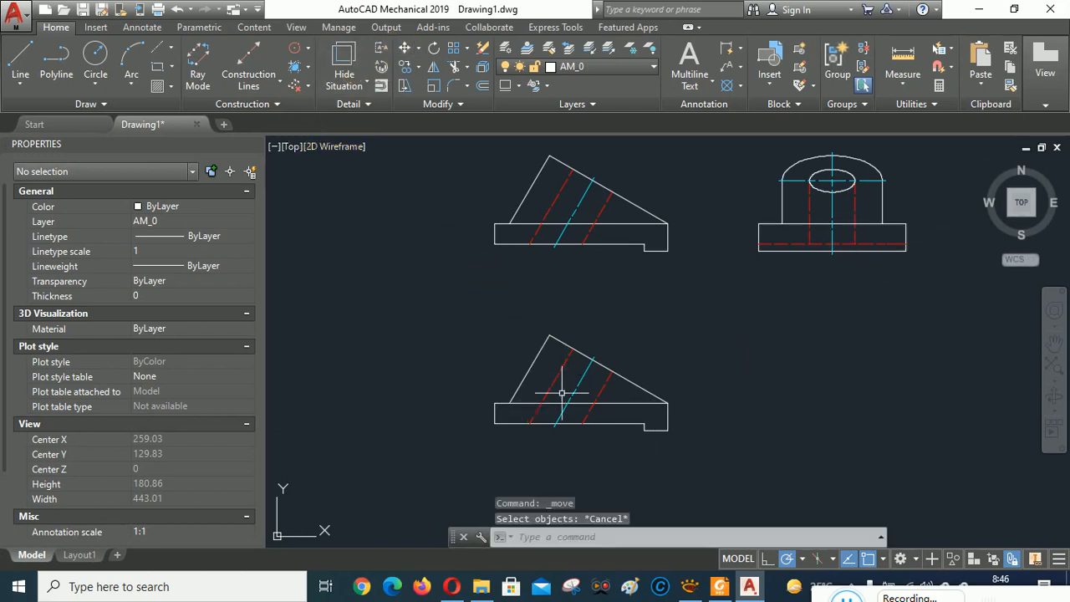
click(435, 70)
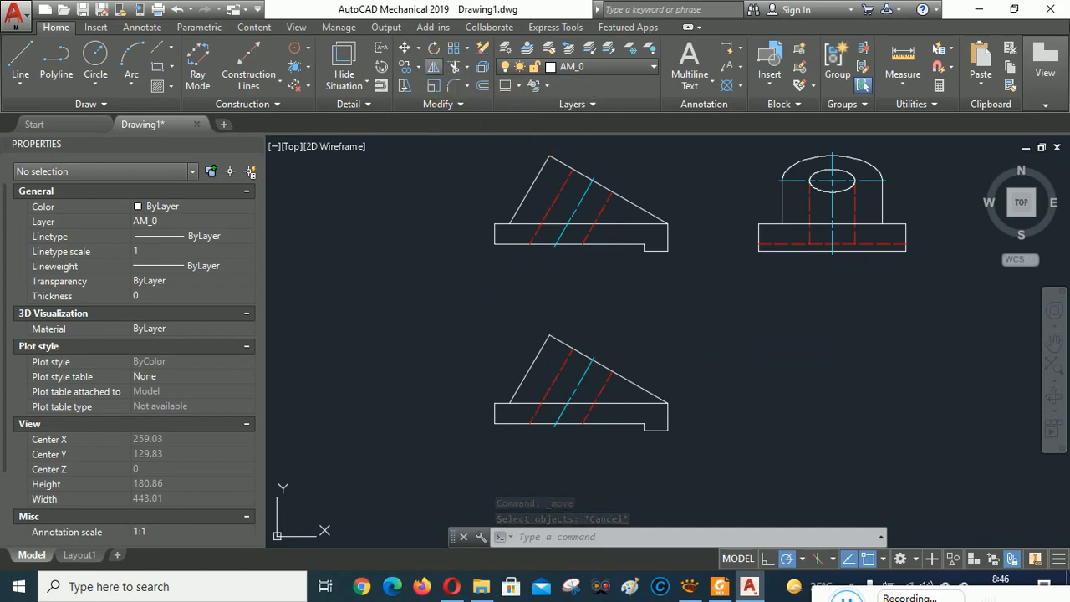
click(469, 308)
click(710, 480)
key(Return)
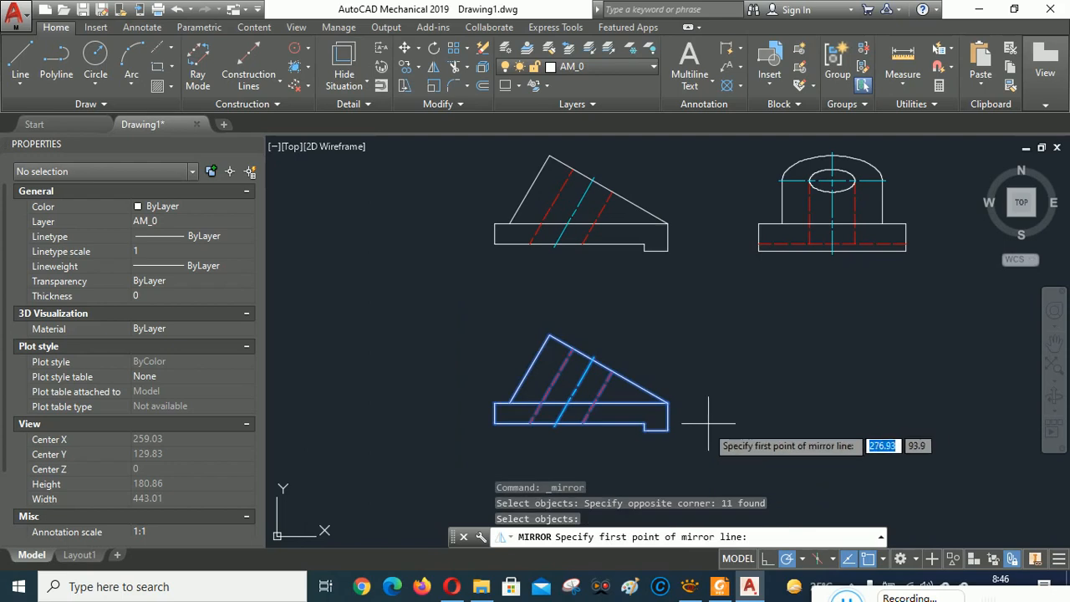
click(668, 404)
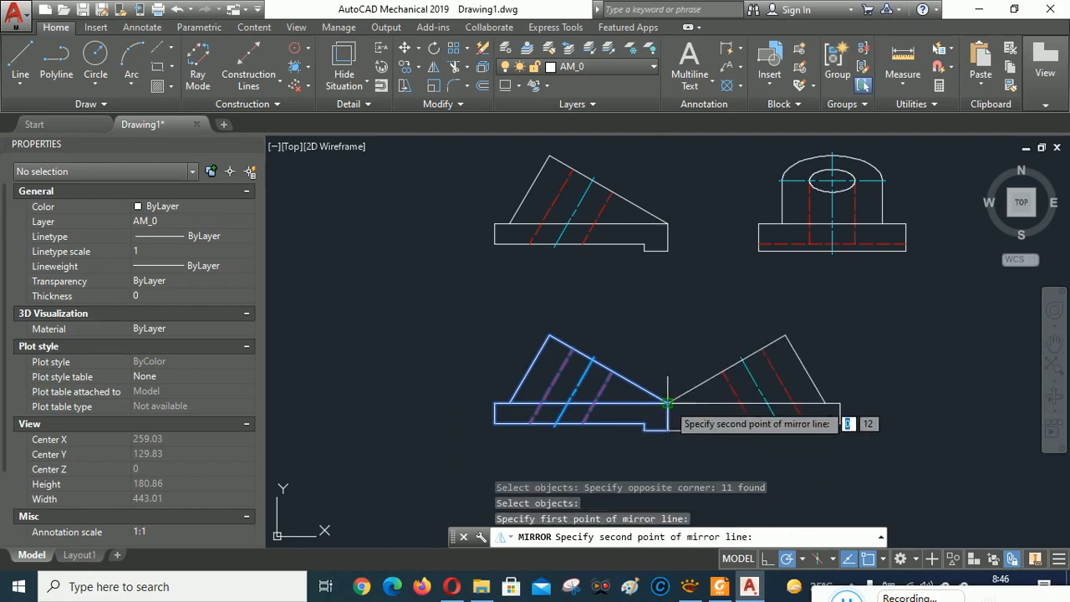
click(669, 405)
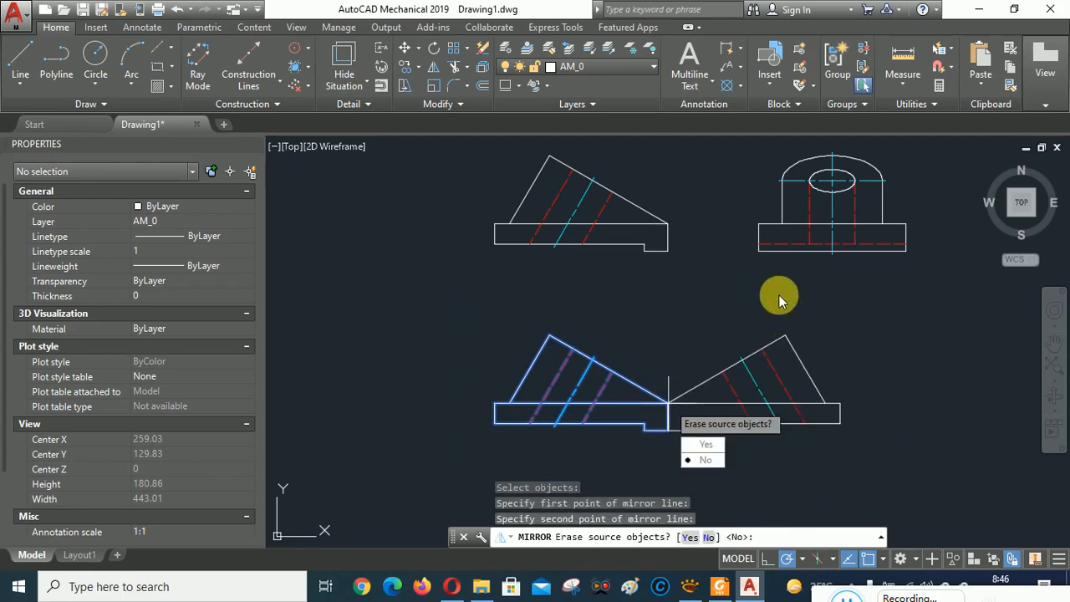
click(705, 443)
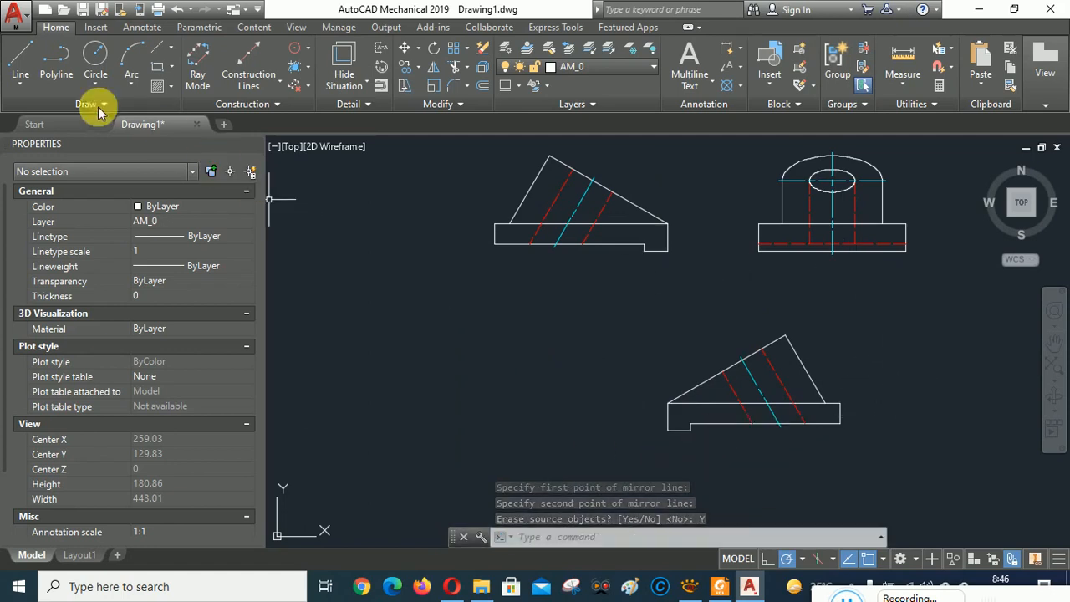
- Draw an 85 mm vertical construction line straight down from the side view's lower-right corner
click(17, 60)
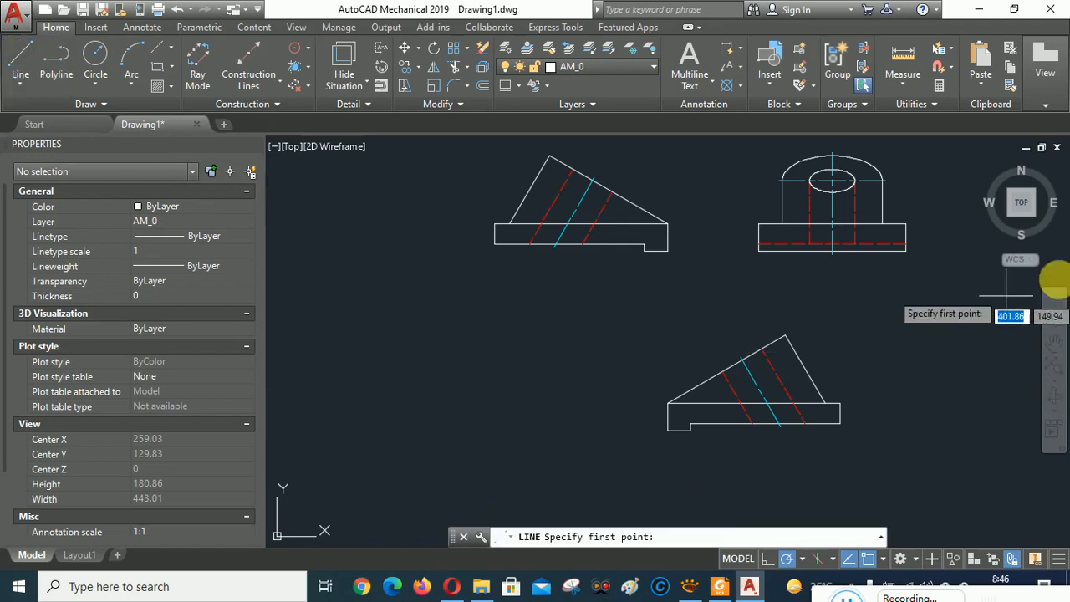
click(906, 250)
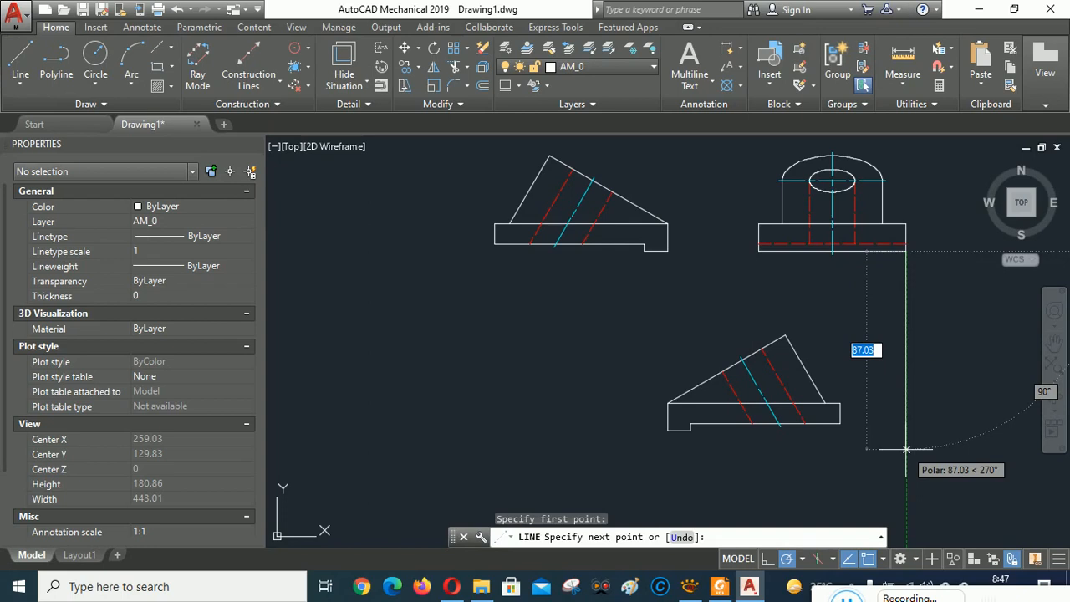
key(BackSpace)
key(BackSpace)
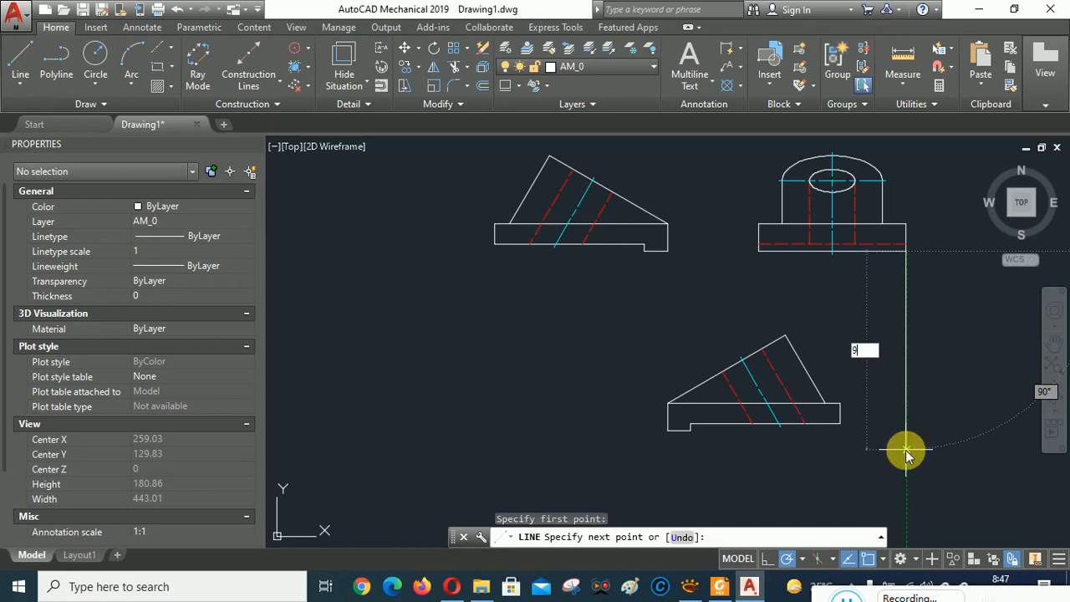
text(85)
key(Return)
right_click(946, 411)
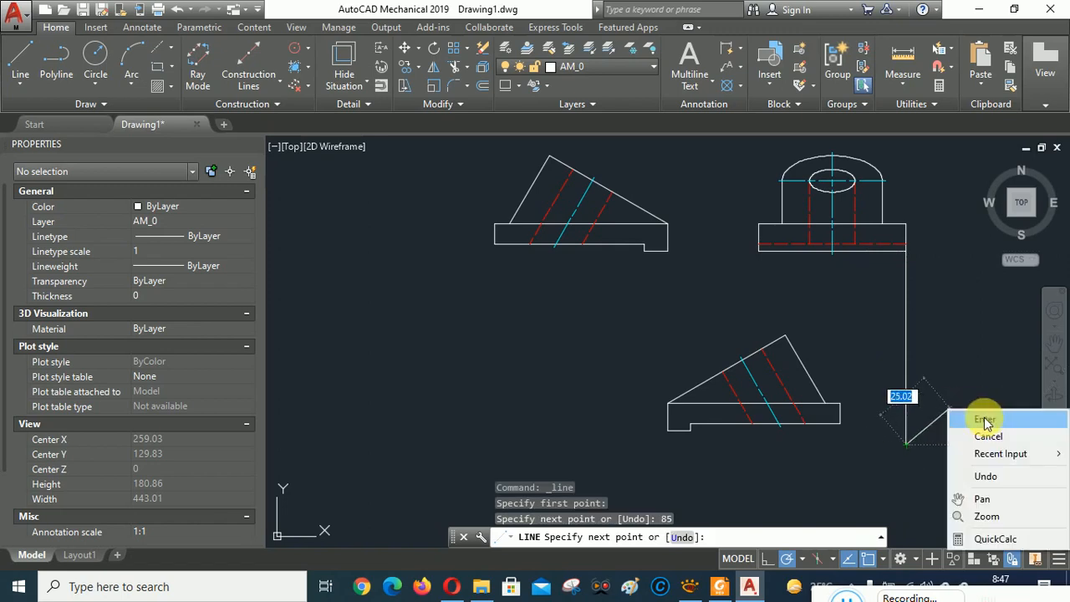
click(974, 420)
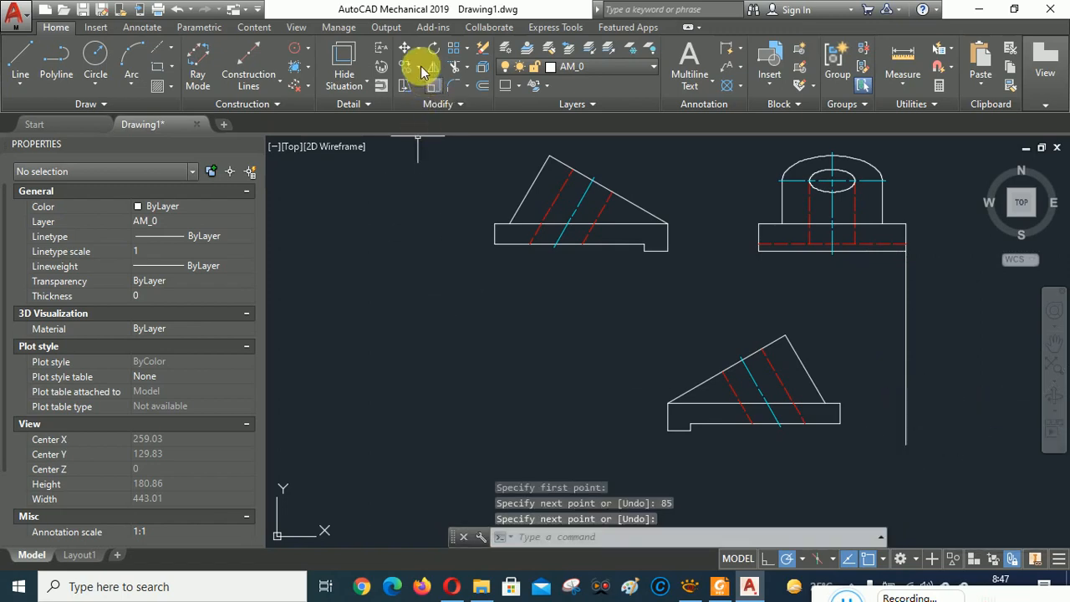
- Move the mirrored view so its base's lower-right corner meets the lower end of the vertical construction line
click(405, 47)
click(636, 299)
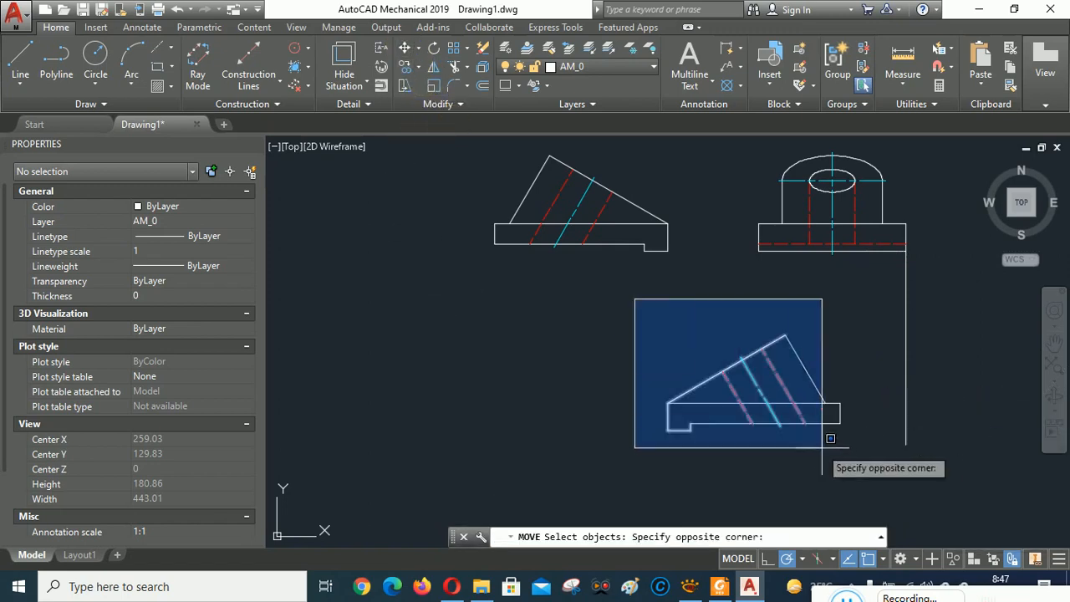
click(901, 455)
key(Return)
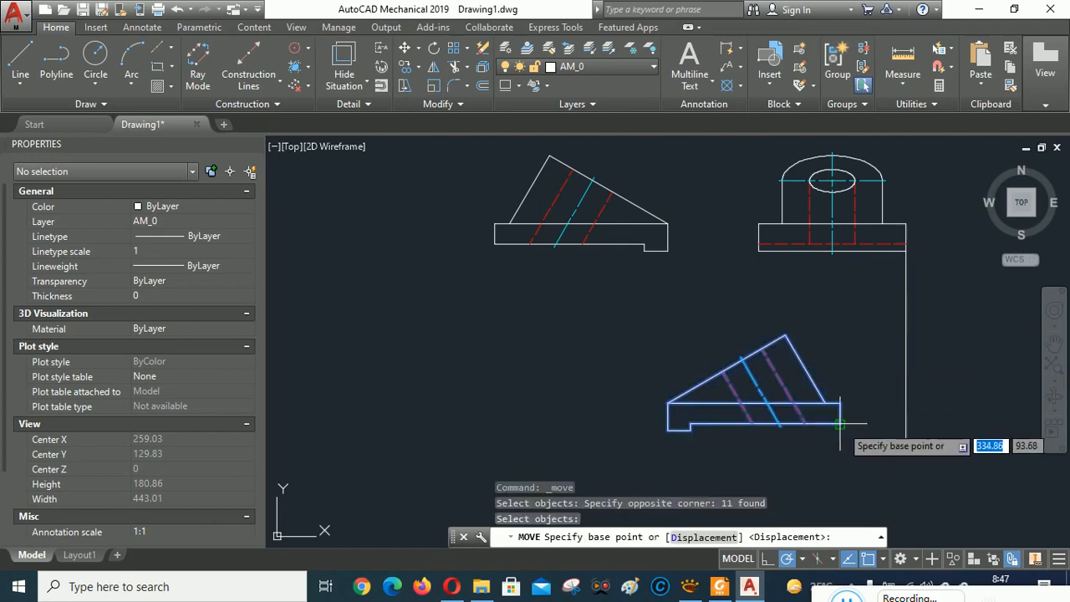
click(840, 422)
click(917, 432)
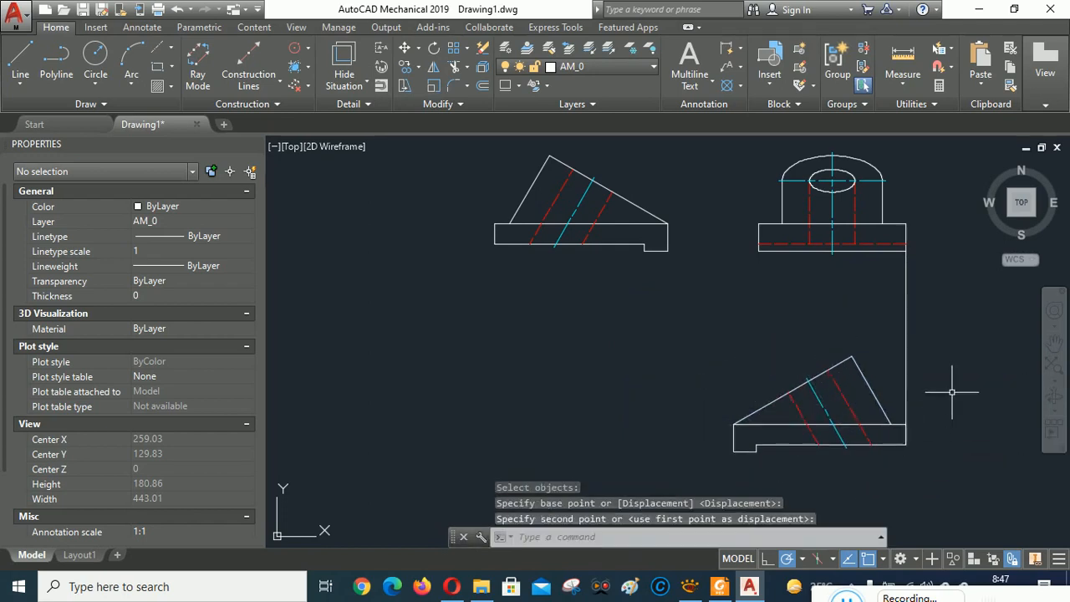
- Delete the vertical construction line between the side view and the mirrored view
click(936, 330)
click(854, 280)
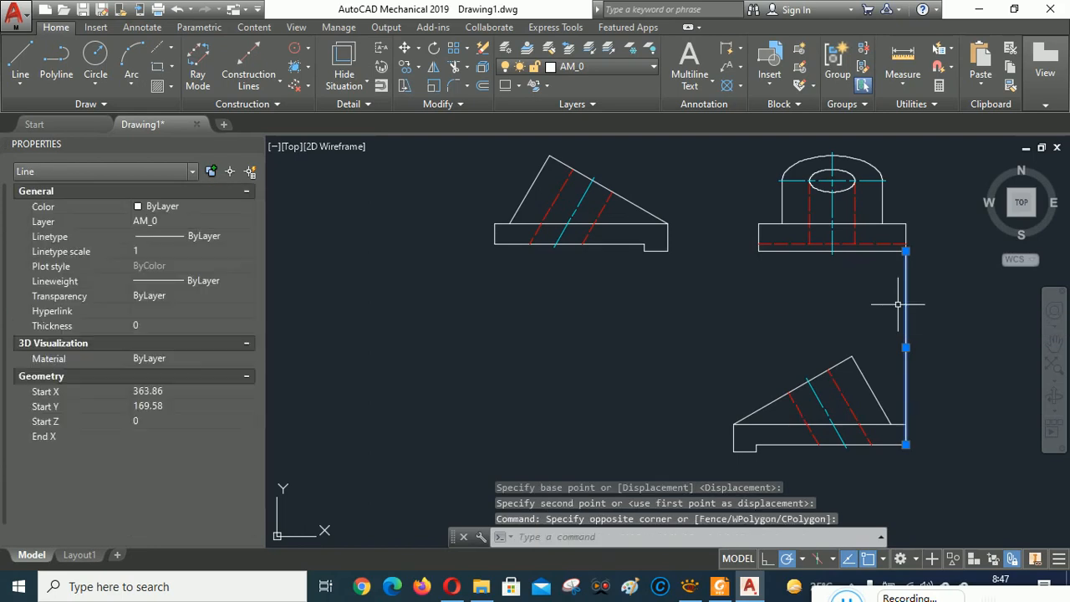
key(Delete)
scroll(781, 355, down, 2)
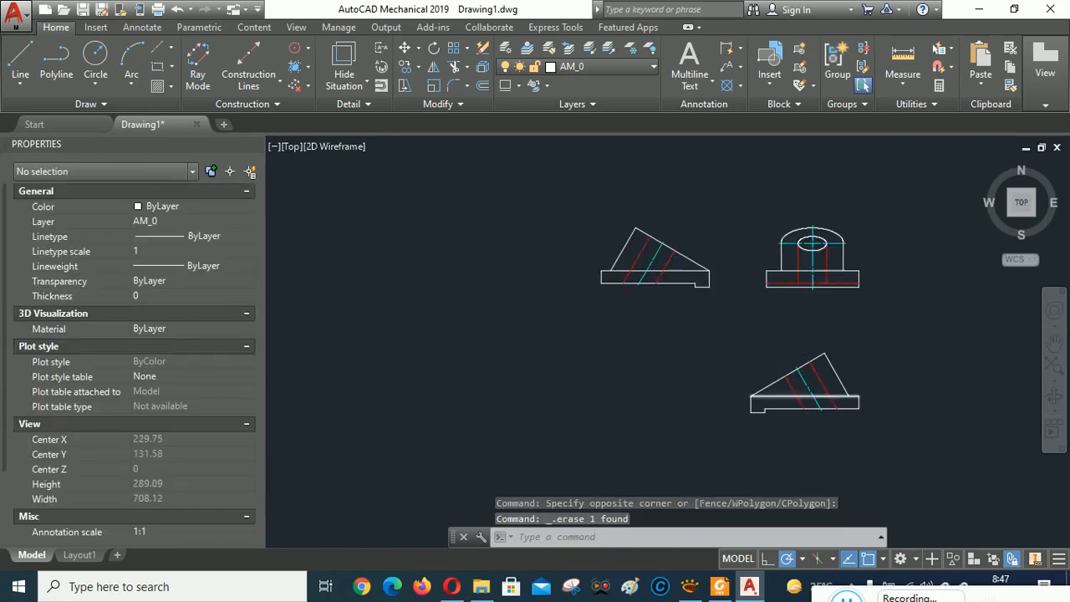
- Trim away the part of the base's top line under the inclined block in the mirrored view, using the steep sloping edge as cutting edge
scroll(801, 391, up, 5)
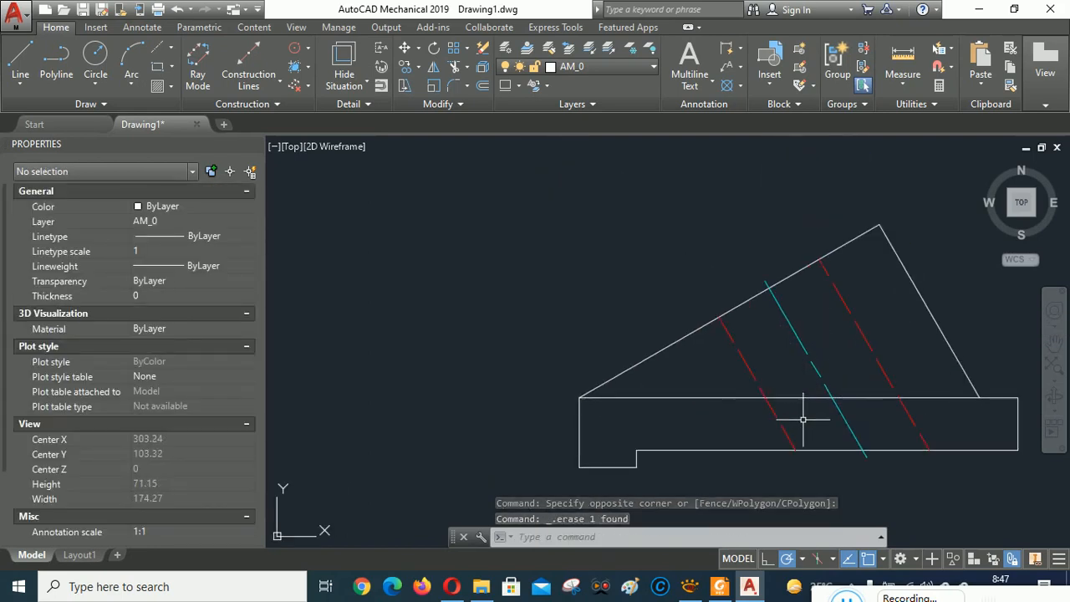
click(716, 398)
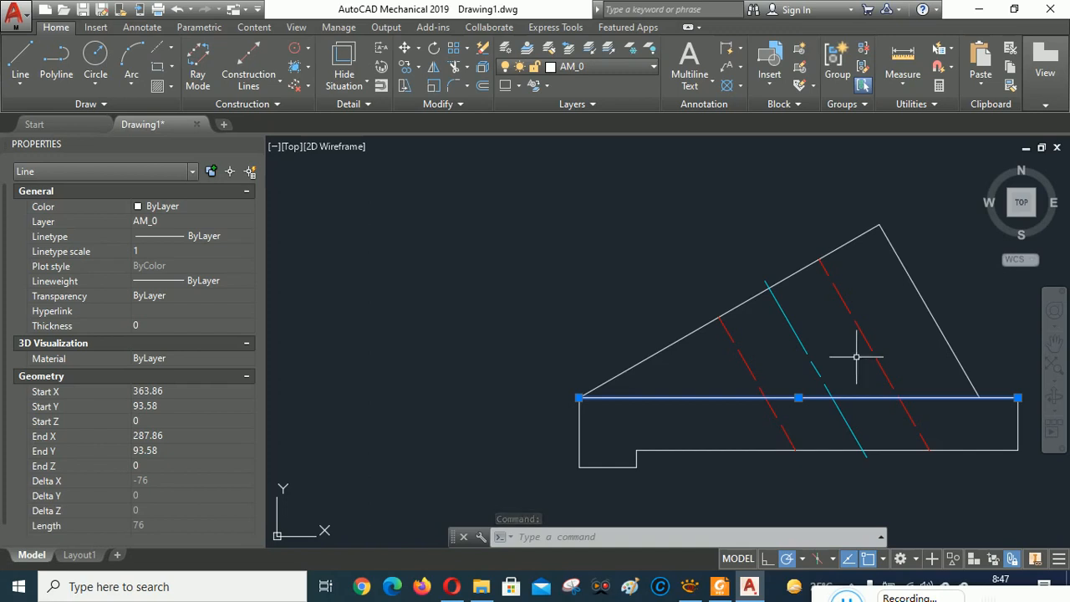
key(Escape)
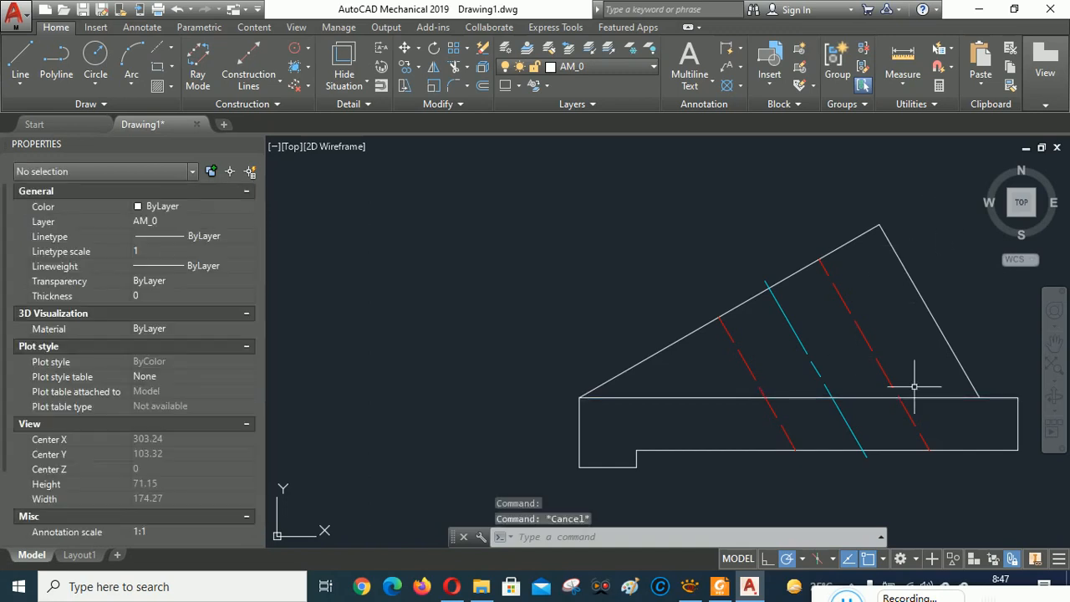
click(454, 67)
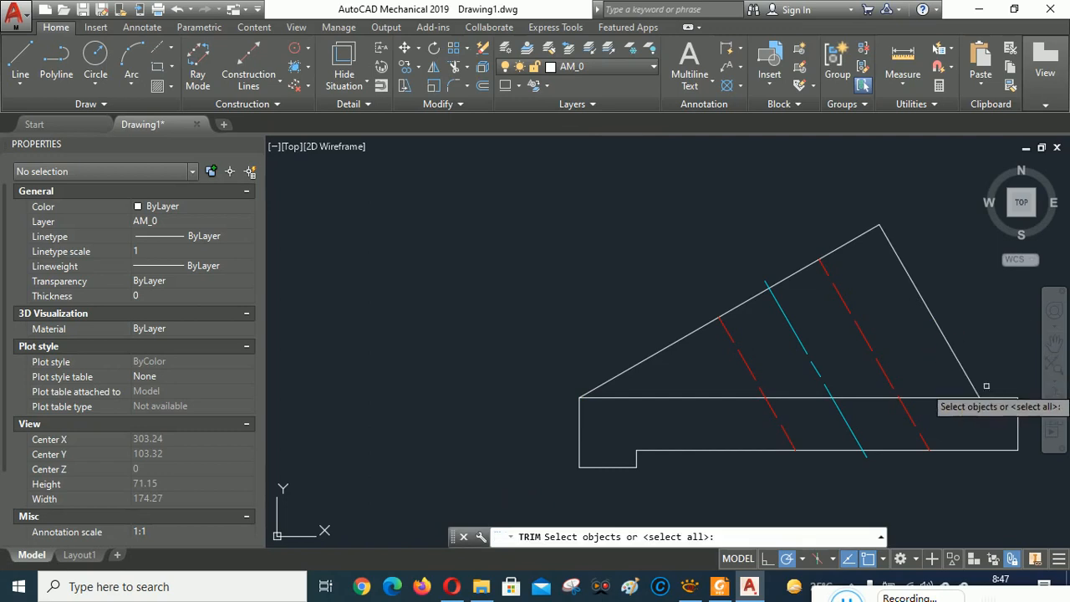
click(969, 380)
key(Return)
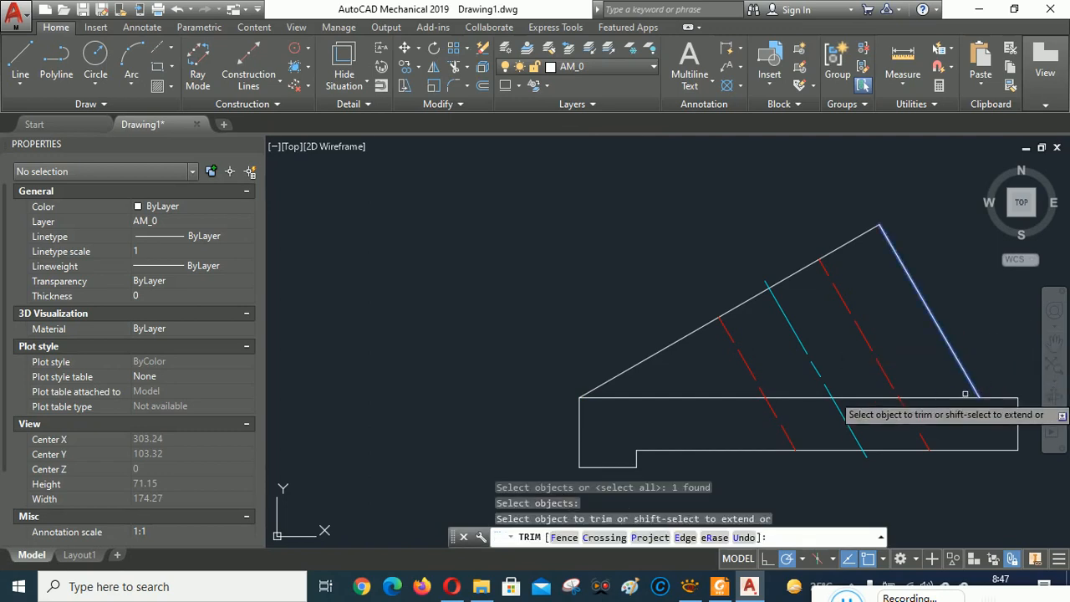
click(961, 398)
right_click(997, 320)
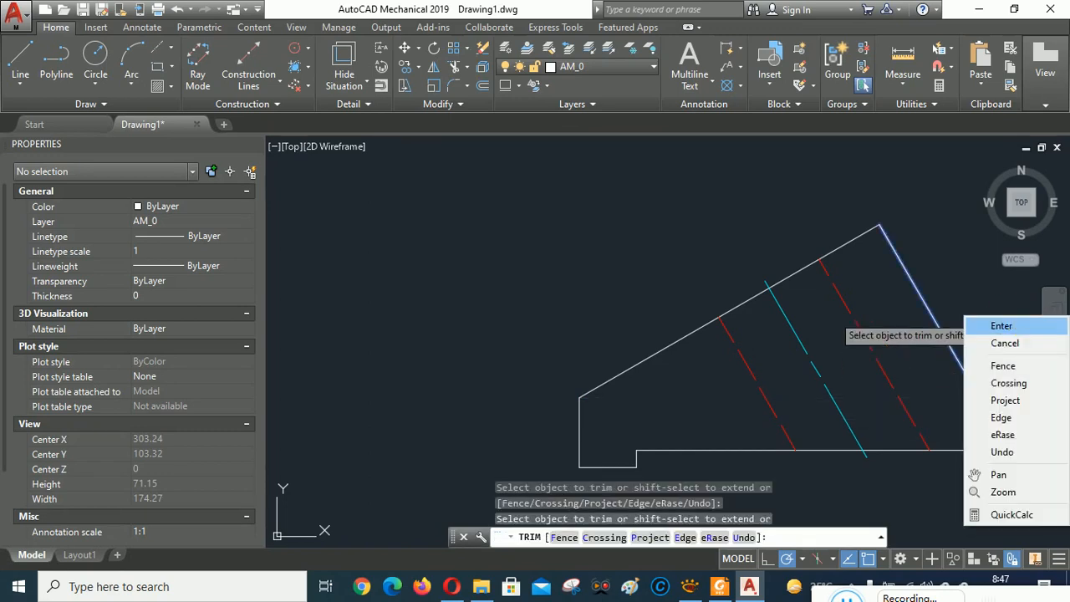
click(976, 325)
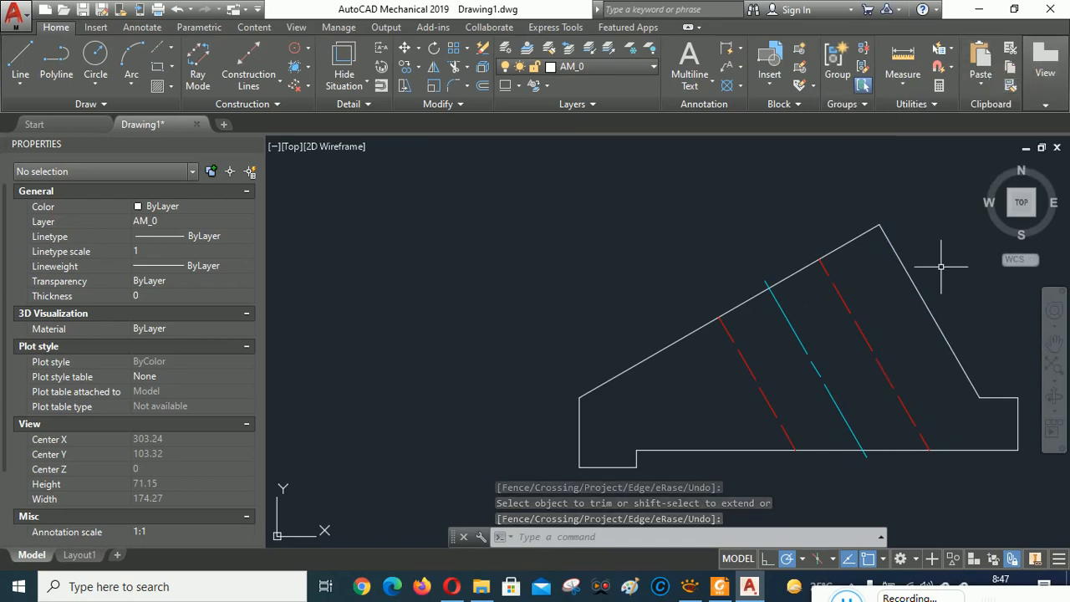
- Move the two dashed hole lines of the mirrored view to layer AM_0
click(923, 286)
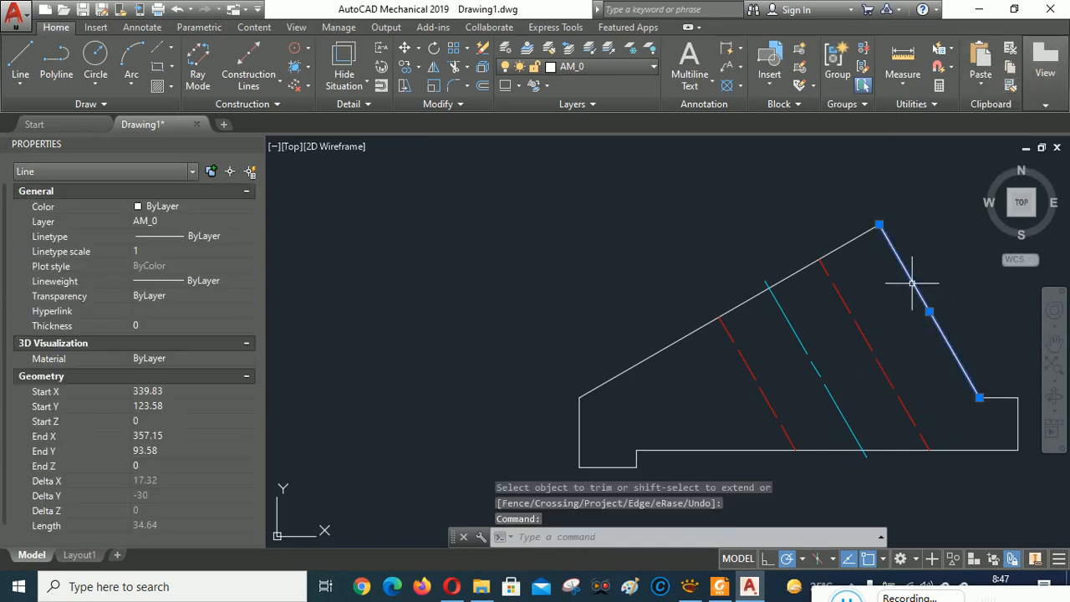
key(Escape)
click(880, 370)
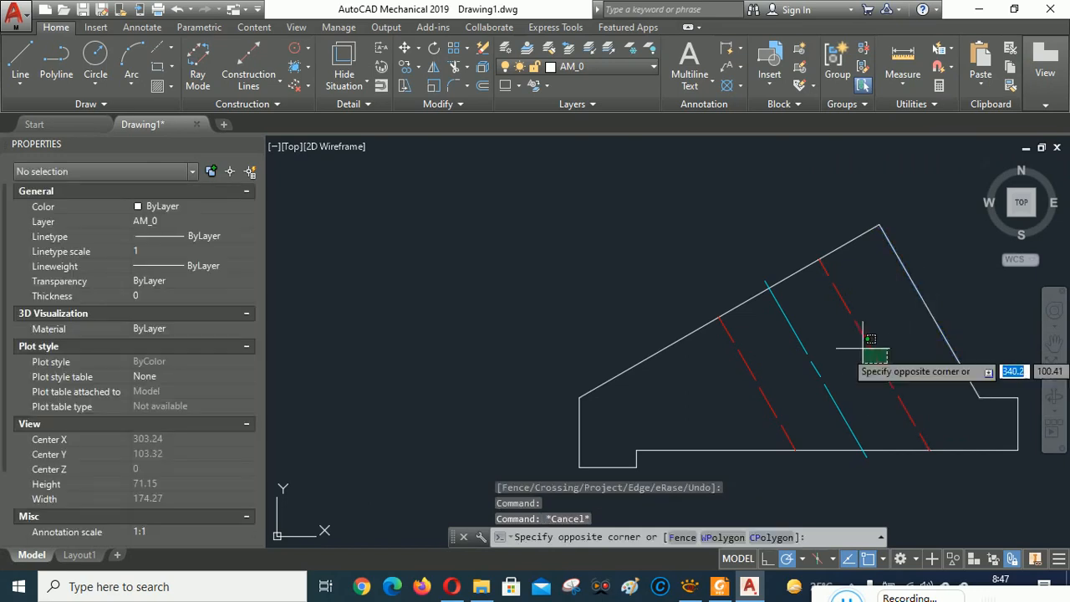
click(855, 342)
click(777, 401)
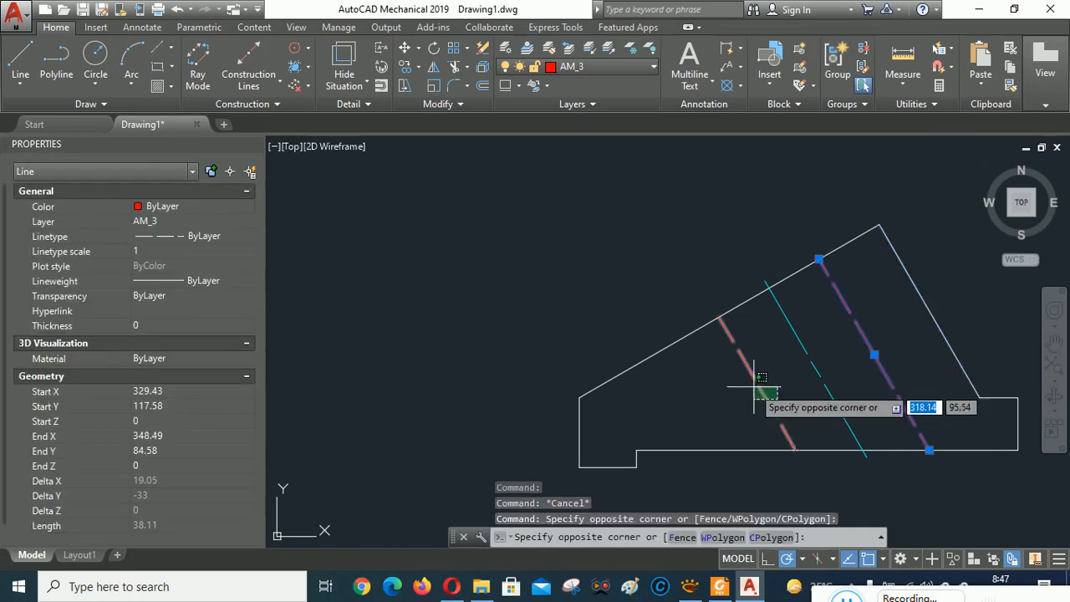
click(754, 384)
click(655, 70)
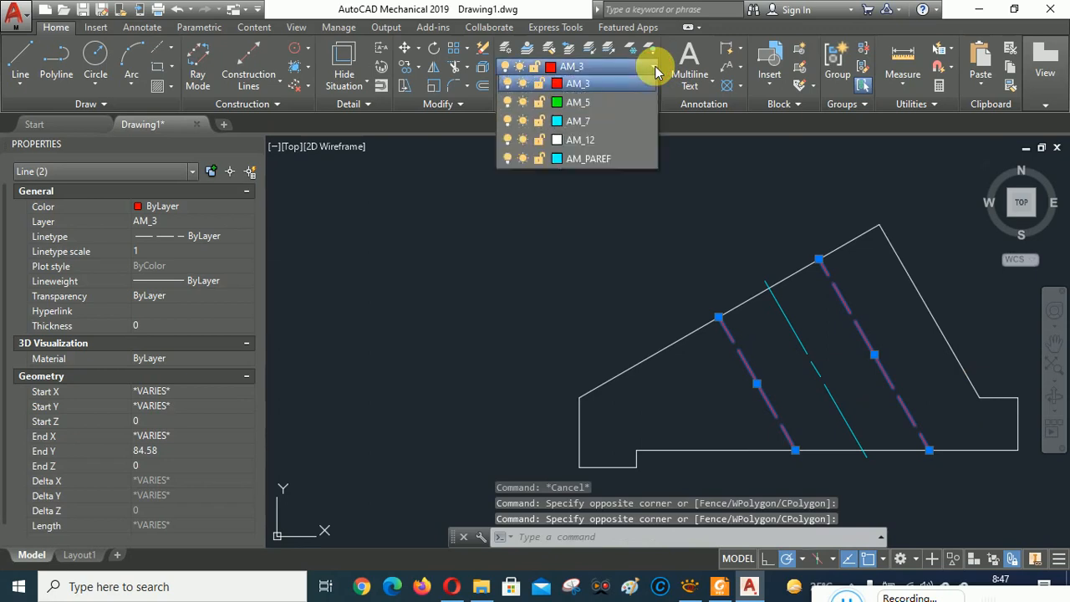
click(593, 97)
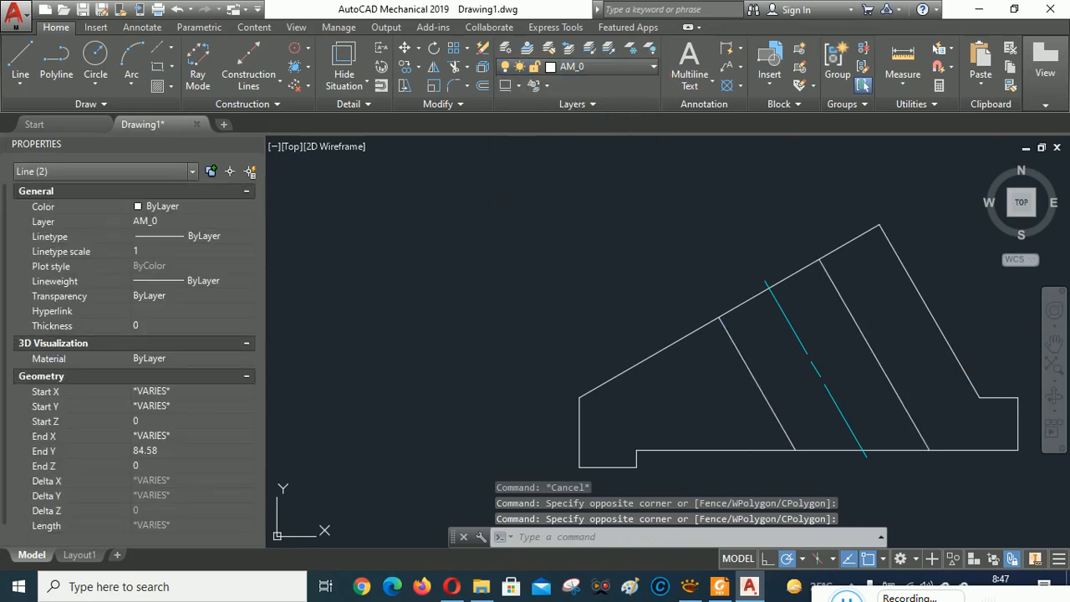
- Hatch the solid areas on both sides of the hole in the mirrored view with pattern ANSI31 in red
click(170, 92)
click(186, 329)
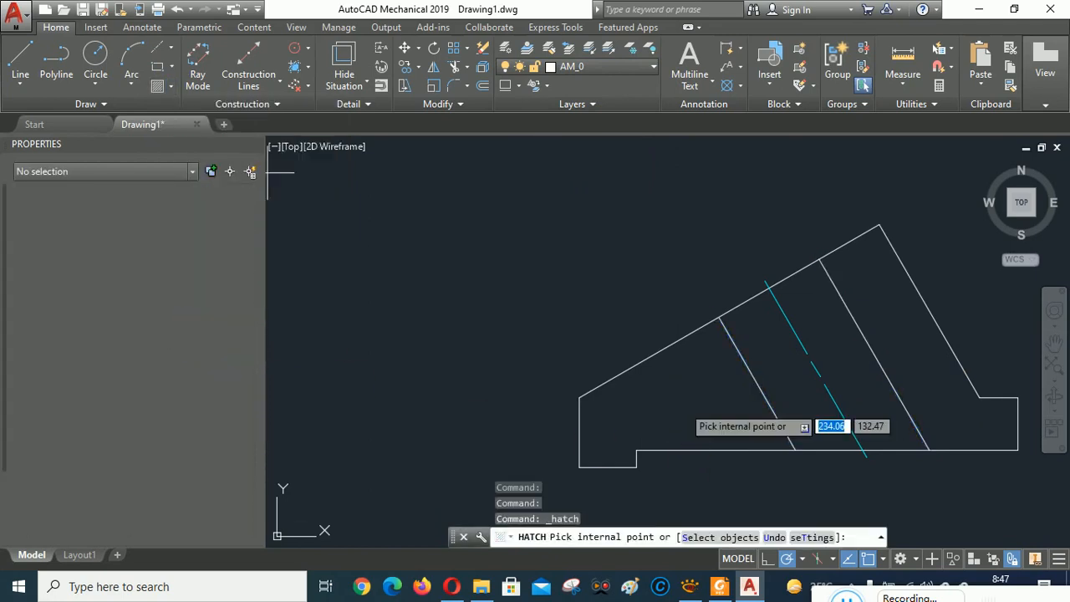
click(682, 406)
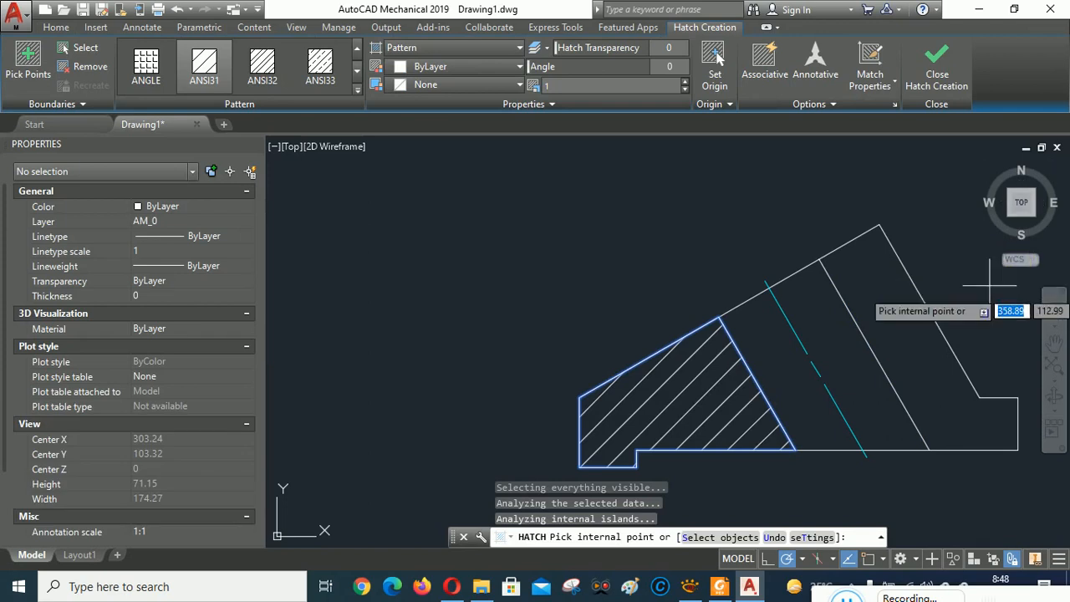
click(877, 343)
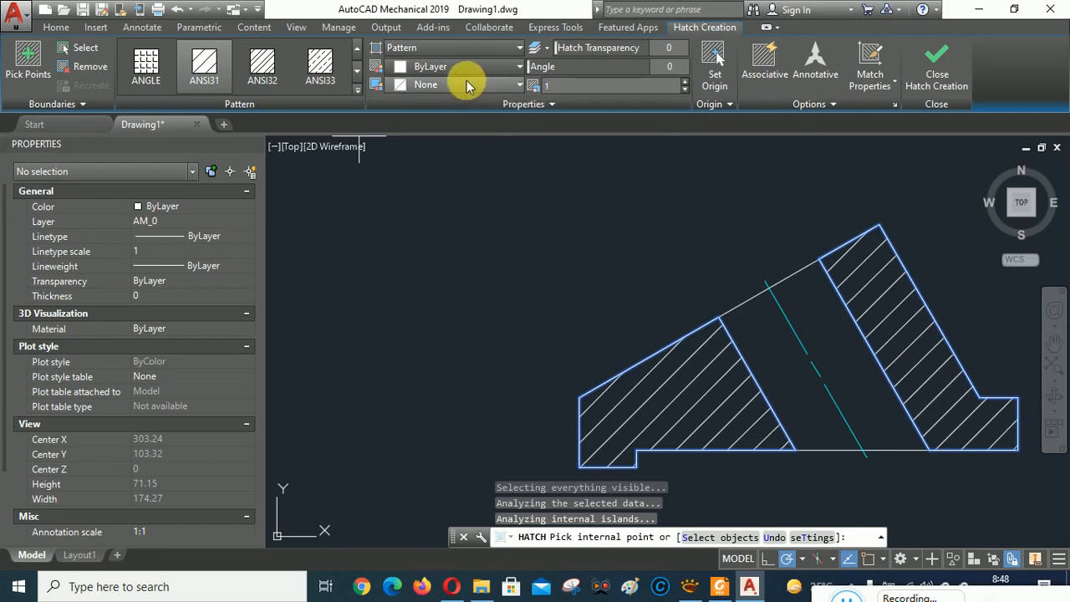
click(519, 67)
click(398, 226)
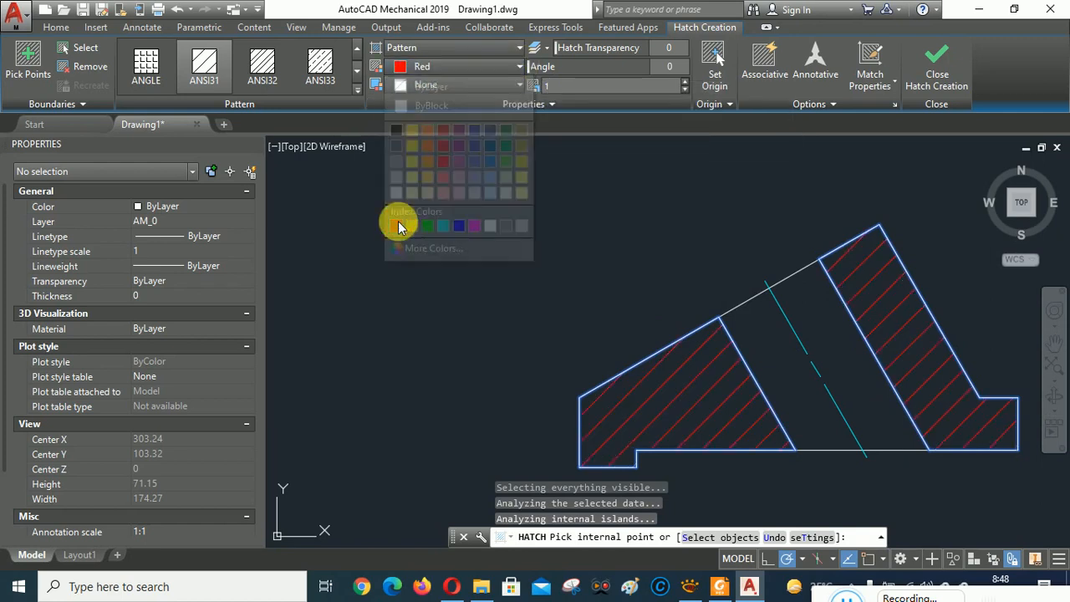
key(Escape)
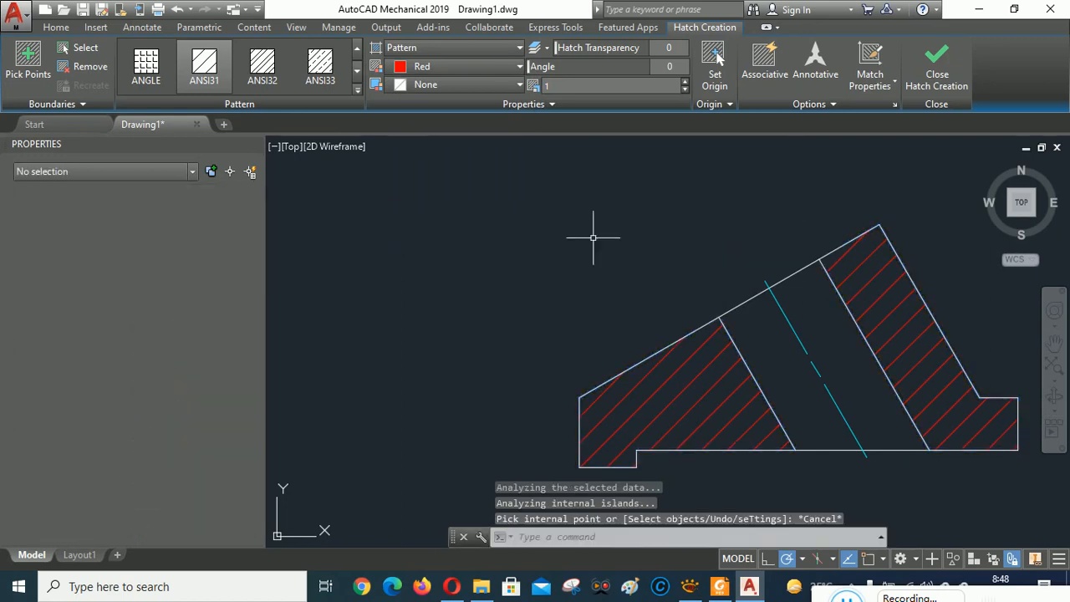
- Draw a vertical section line through the hole centre of the side view, extending beyond its top and bottom
scroll(685, 305, down, 8)
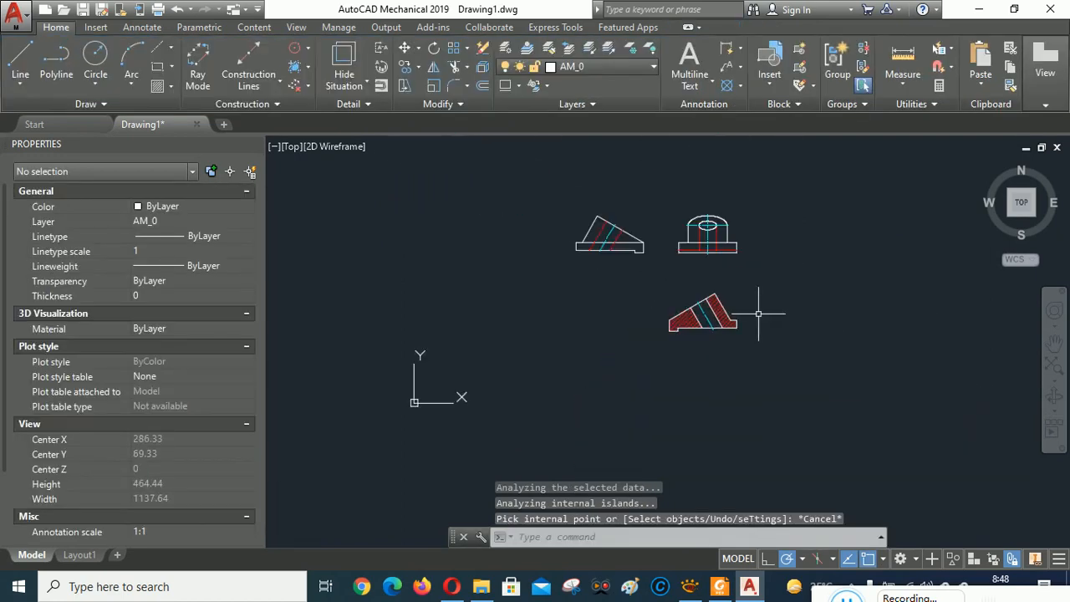
scroll(709, 283, up, 4)
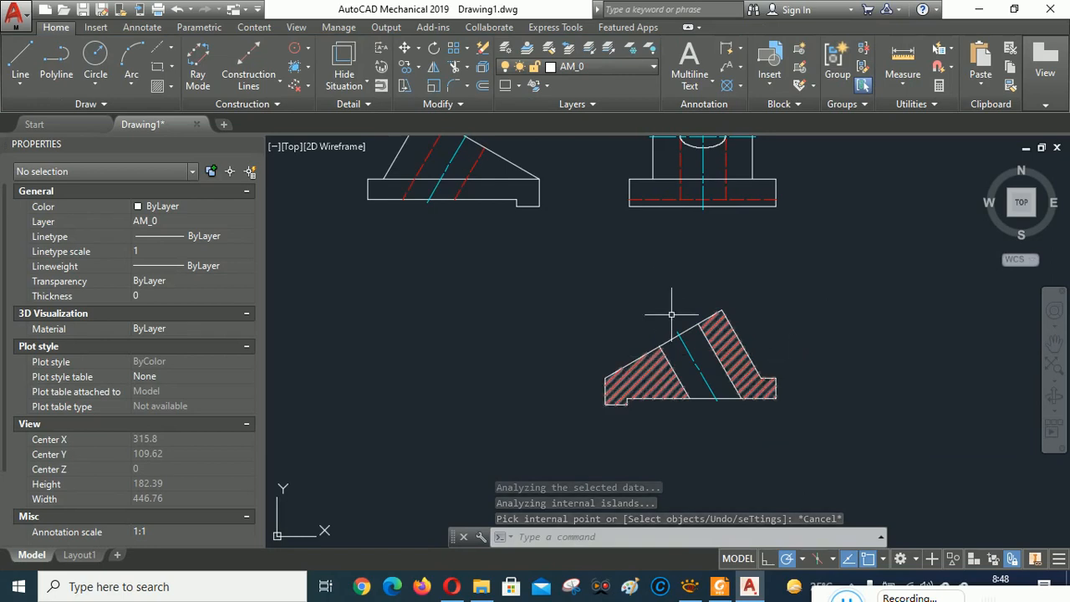
mouse_move(546, 255)
middle_down()
mouse_move(588, 358)
mouse_move(652, 373)
mouse_move(617, 301)
mouse_move(549, 298)
mouse_move(509, 363)
middle_up()
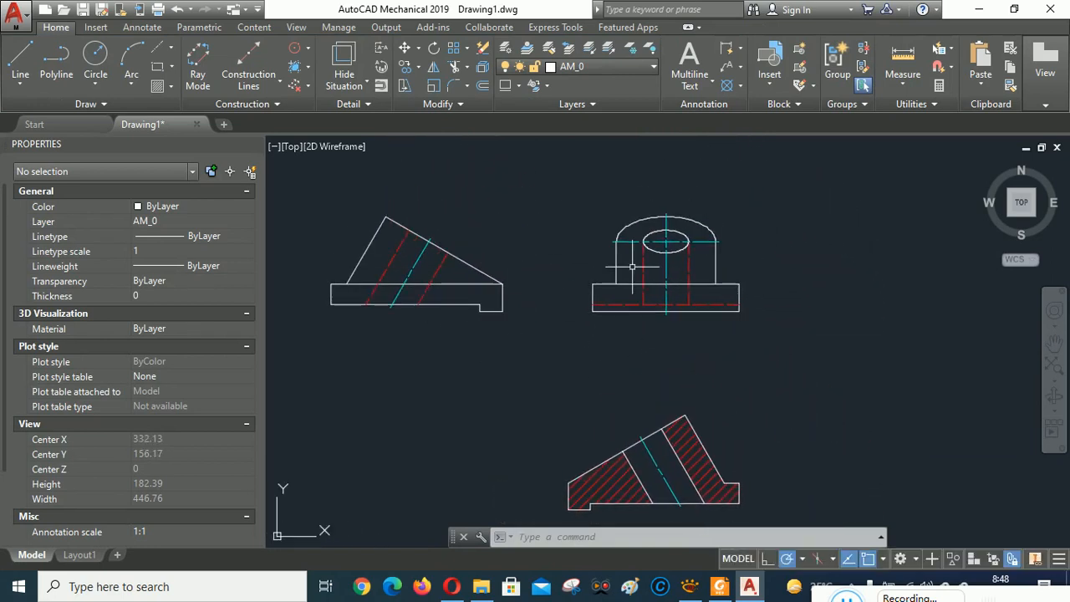
scroll(654, 249, up, 2)
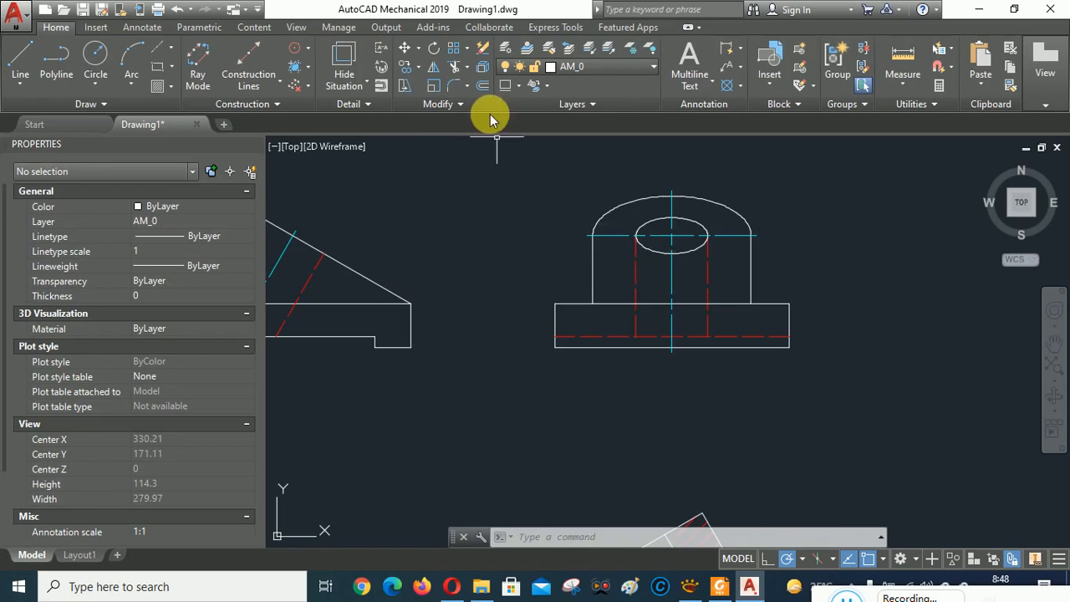
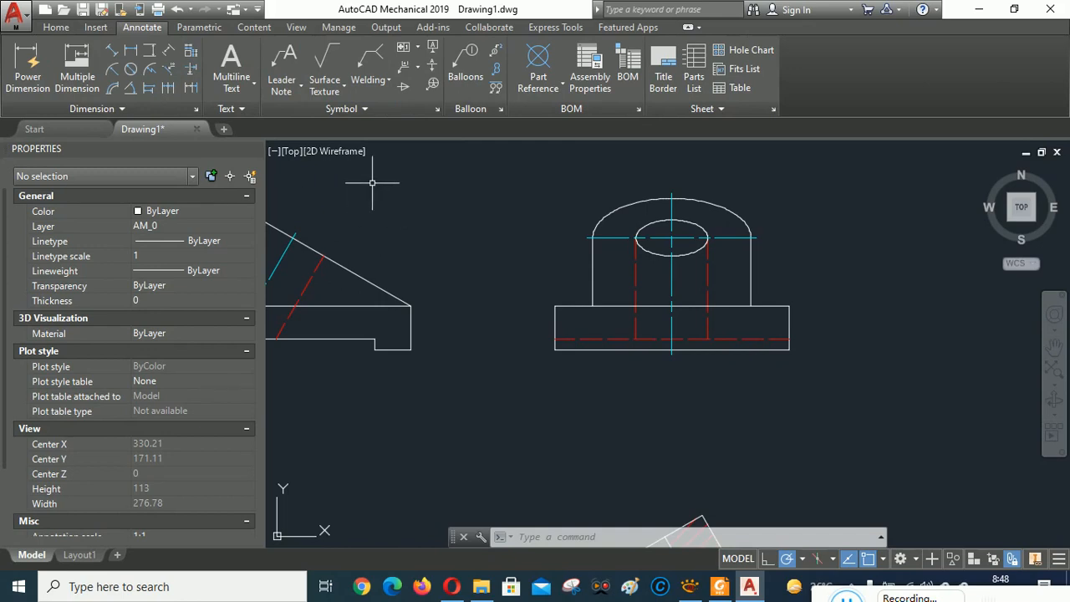
click(56, 28)
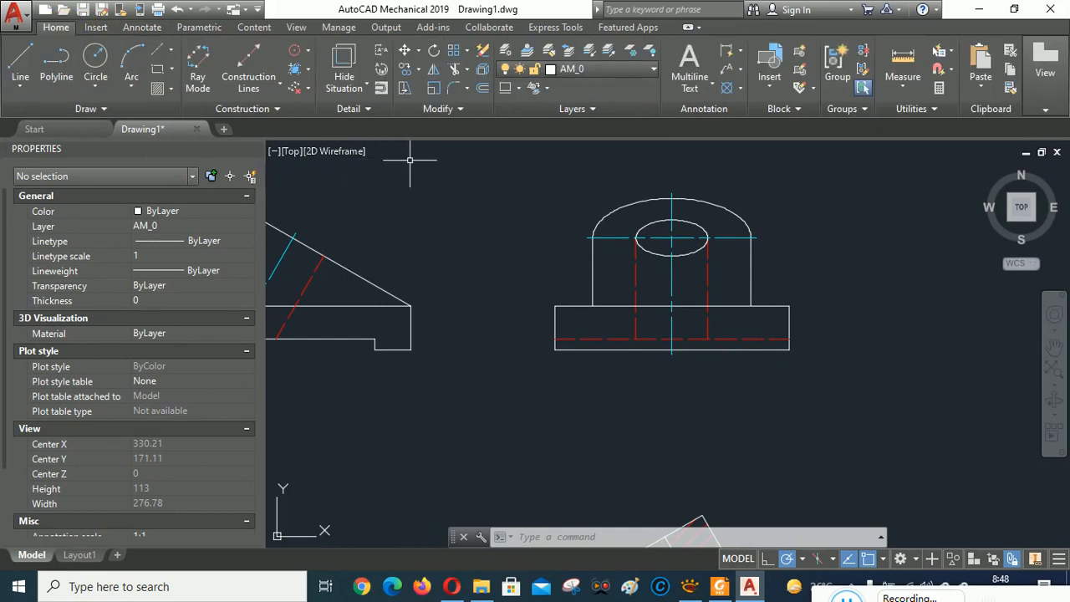
click(473, 101)
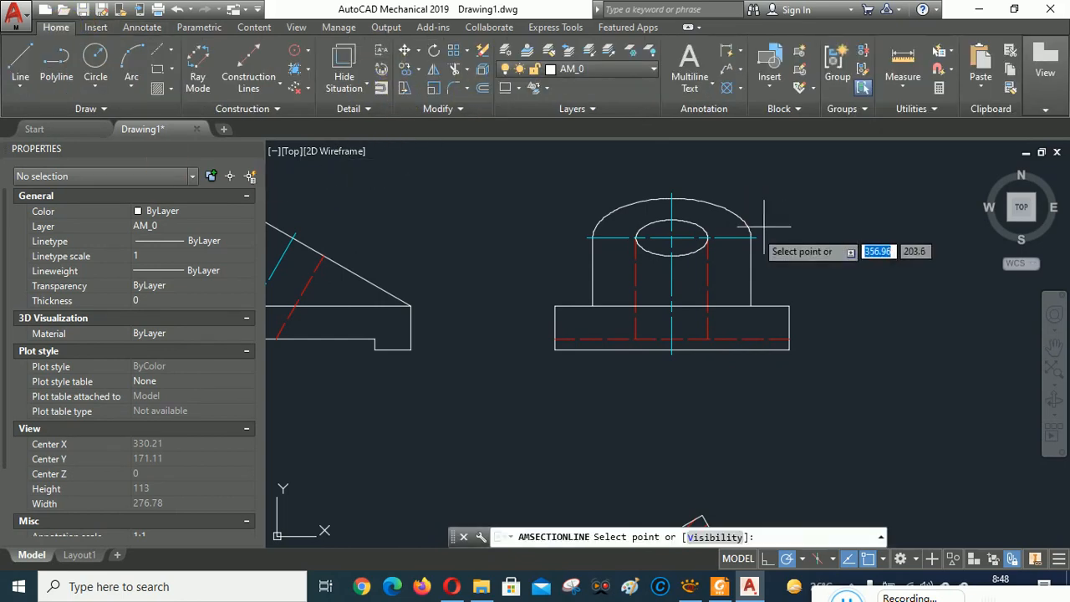
click(671, 160)
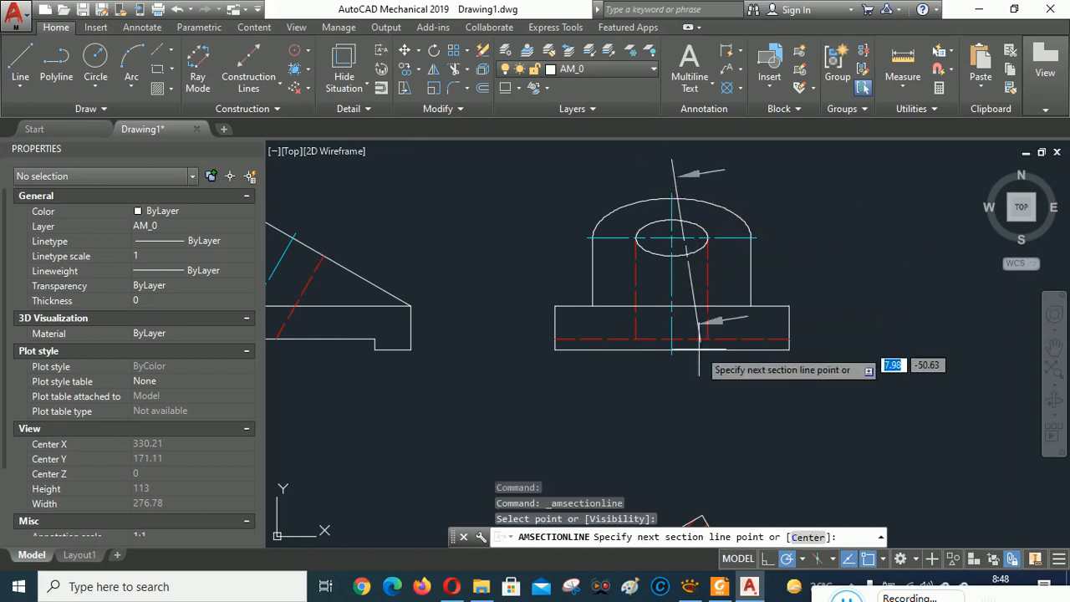
click(671, 394)
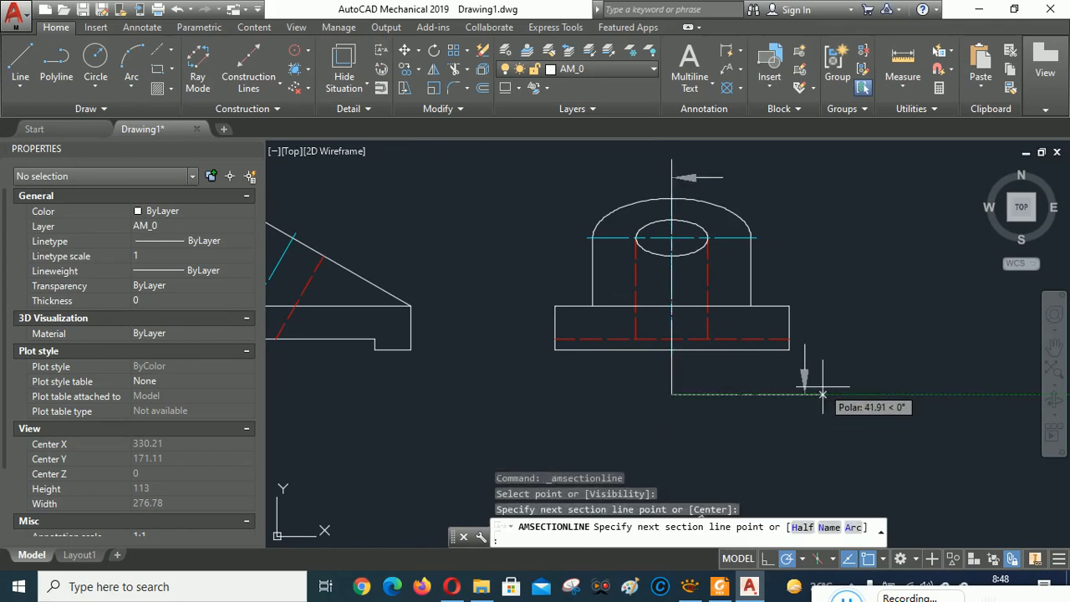
right_click(823, 393)
click(861, 398)
- Finish the section line with symbol A and its arrows on the right side, placing the section label beside the hatched view
scroll(861, 257, down, 2)
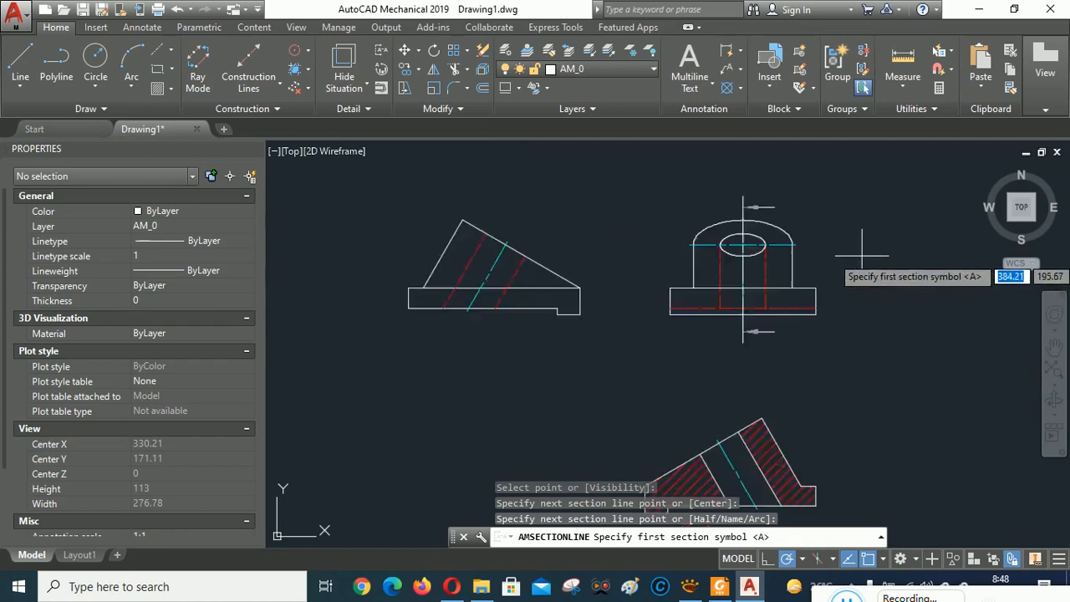
scroll(862, 256, down, 3)
scroll(840, 363, up, 3)
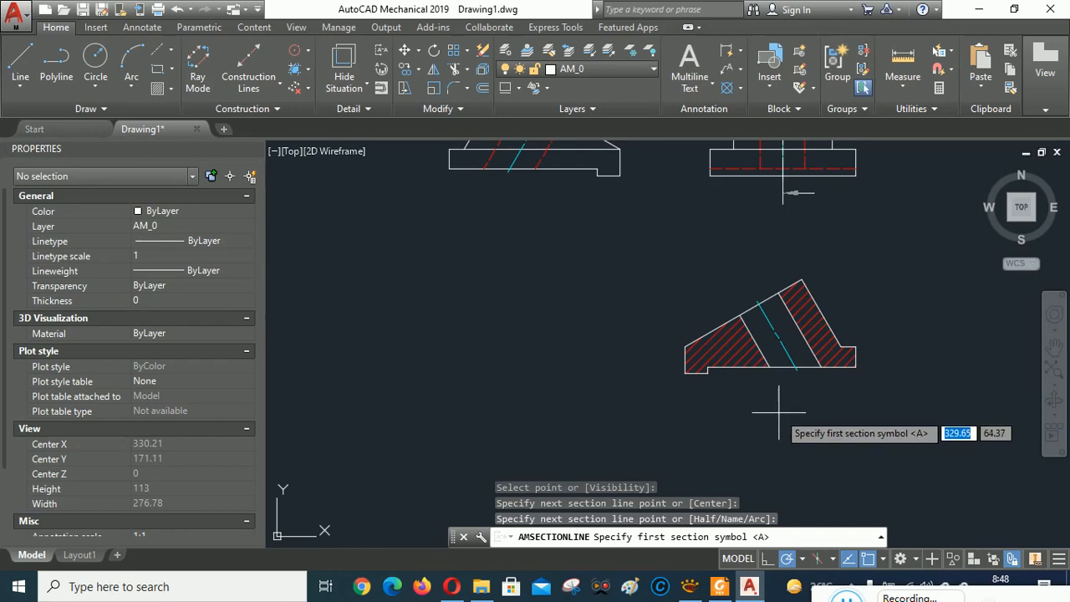
key(Return)
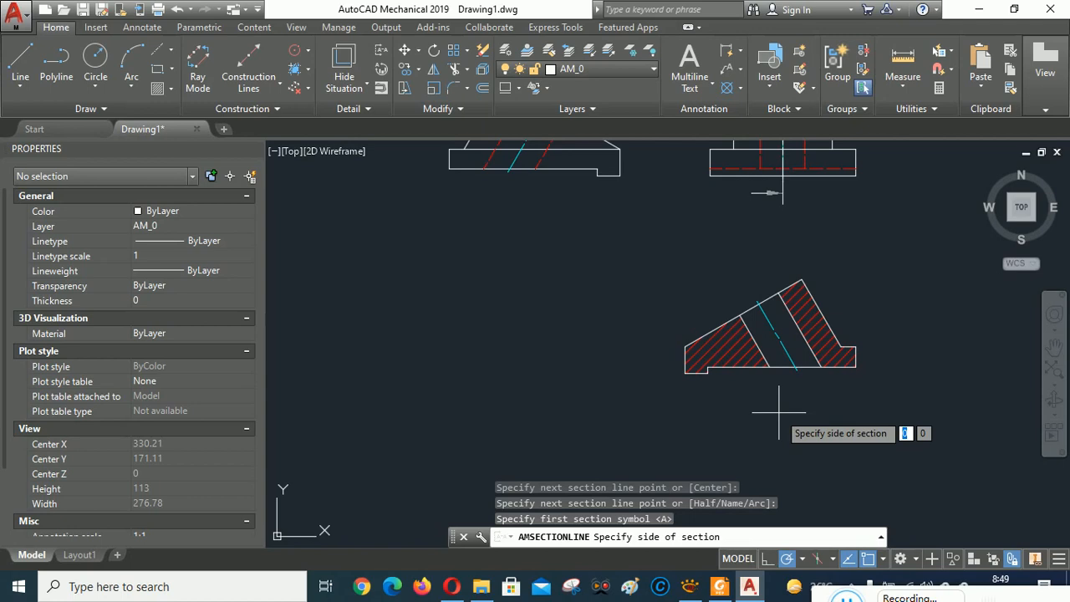
click(933, 411)
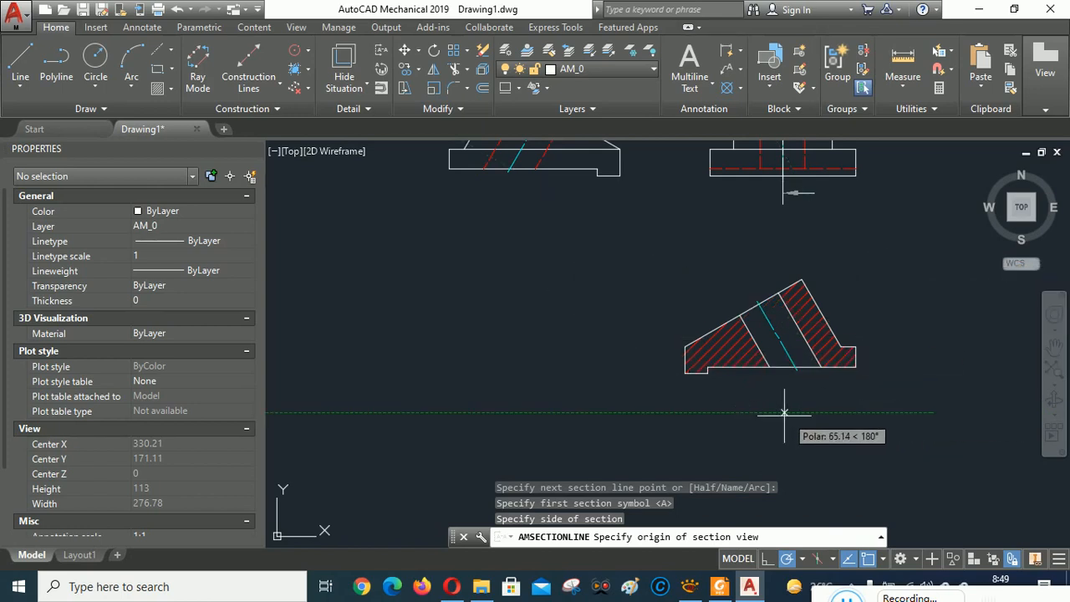
scroll(781, 413, down, 4)
scroll(782, 413, up, 4)
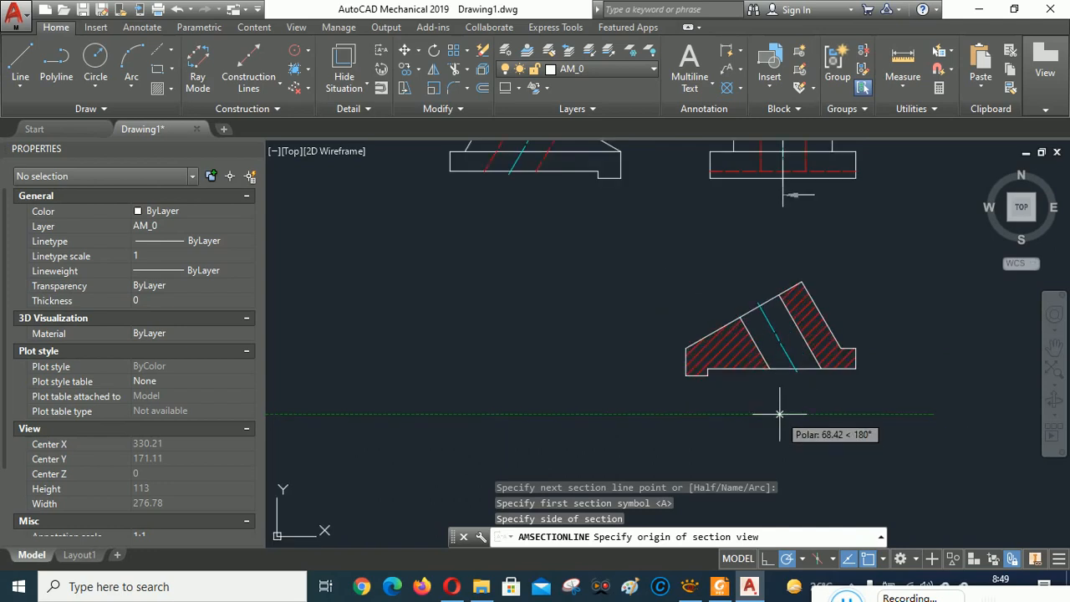
click(936, 392)
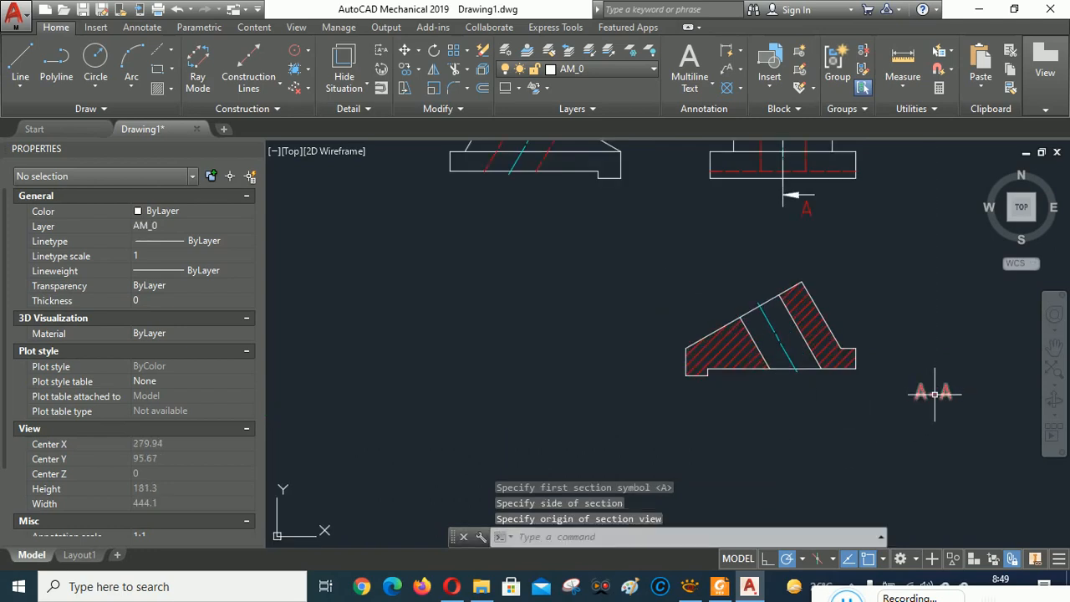
- Move the A-A section label to a centred position just below the hatched view
click(934, 392)
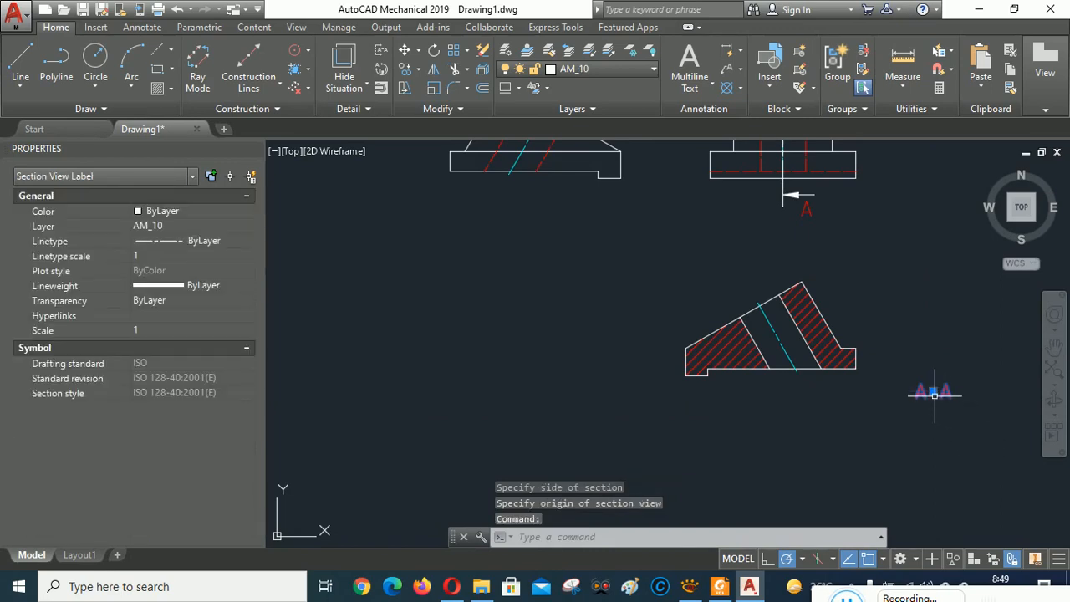
click(933, 392)
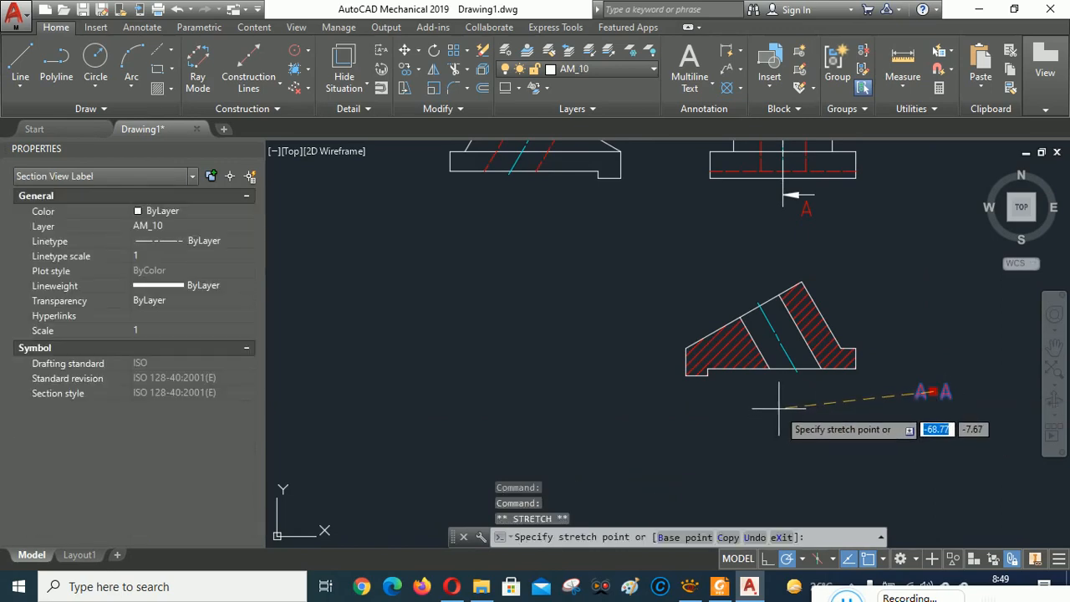
click(778, 407)
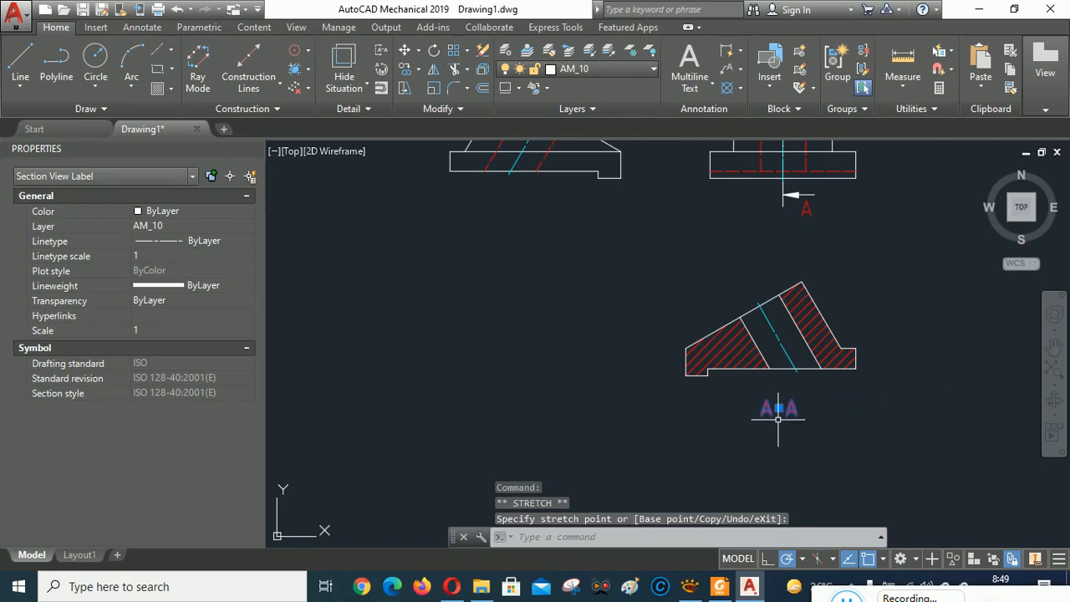
- Check the front view, the side view and section A-A against the reference image
scroll(948, 443, down, 2)
key(Escape)
scroll(935, 359, down, 1)
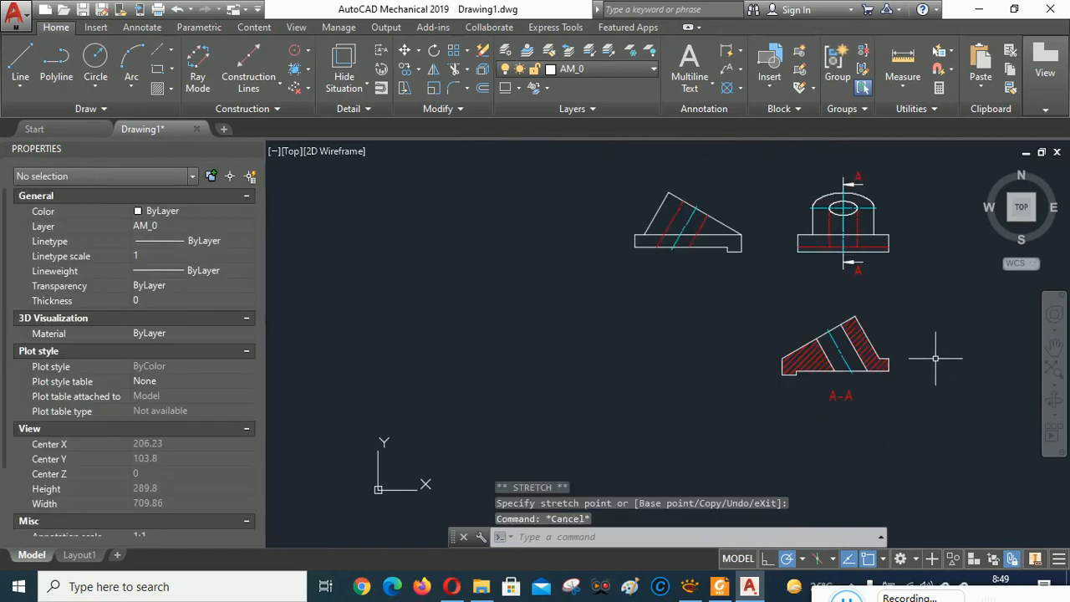
scroll(810, 182, down, 1)
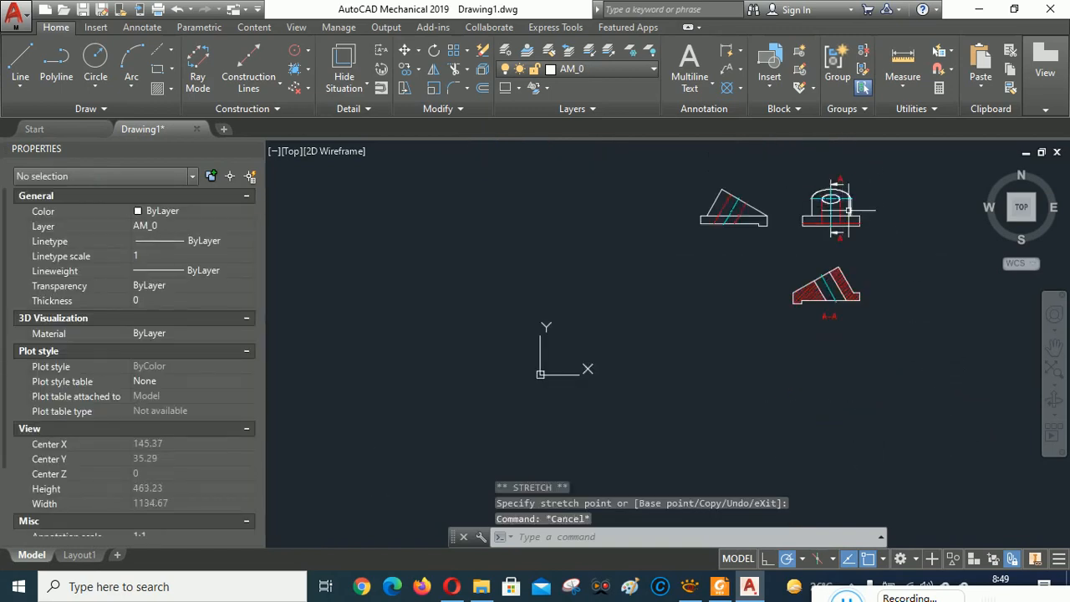
scroll(849, 211, up, 6)
scroll(877, 290, down, 2)
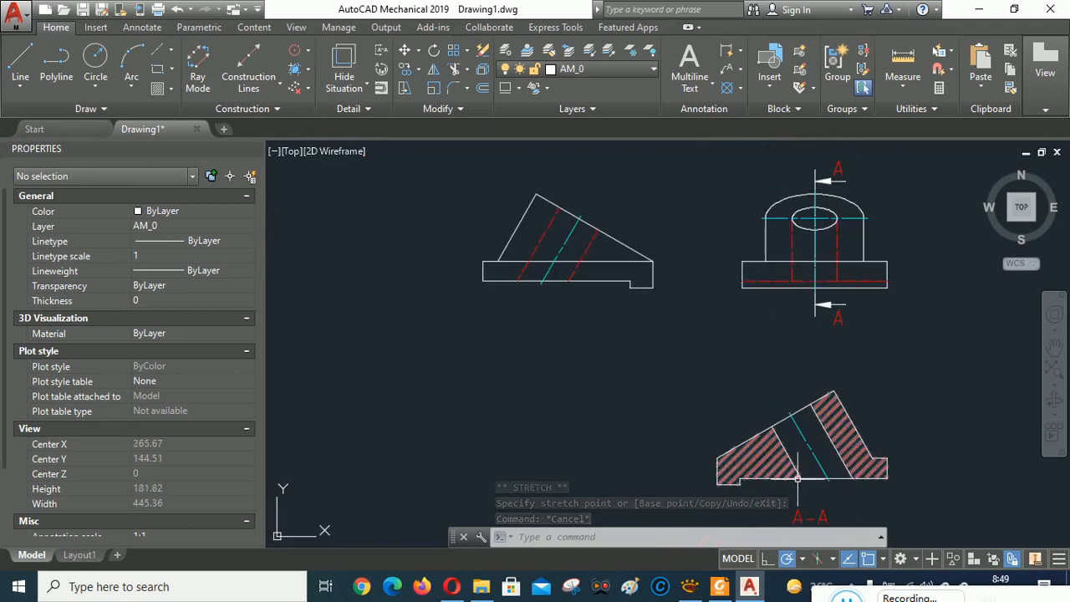
mouse_move(684, 333)
middle_down()
mouse_move(645, 517)
mouse_move(678, 470)
mouse_move(656, 480)
middle_up()
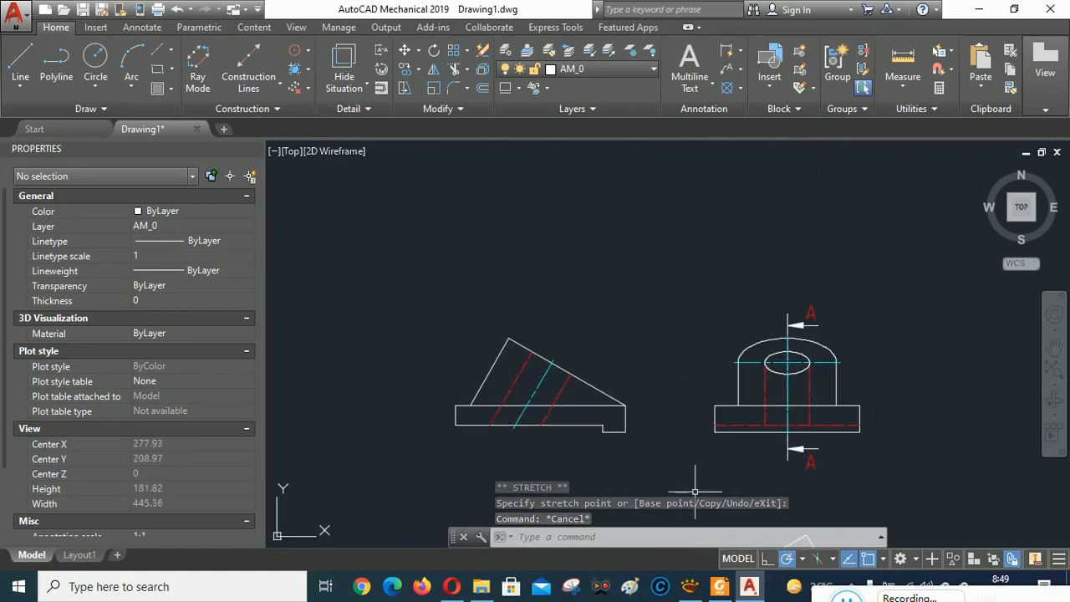
click(689, 586)
click(688, 584)
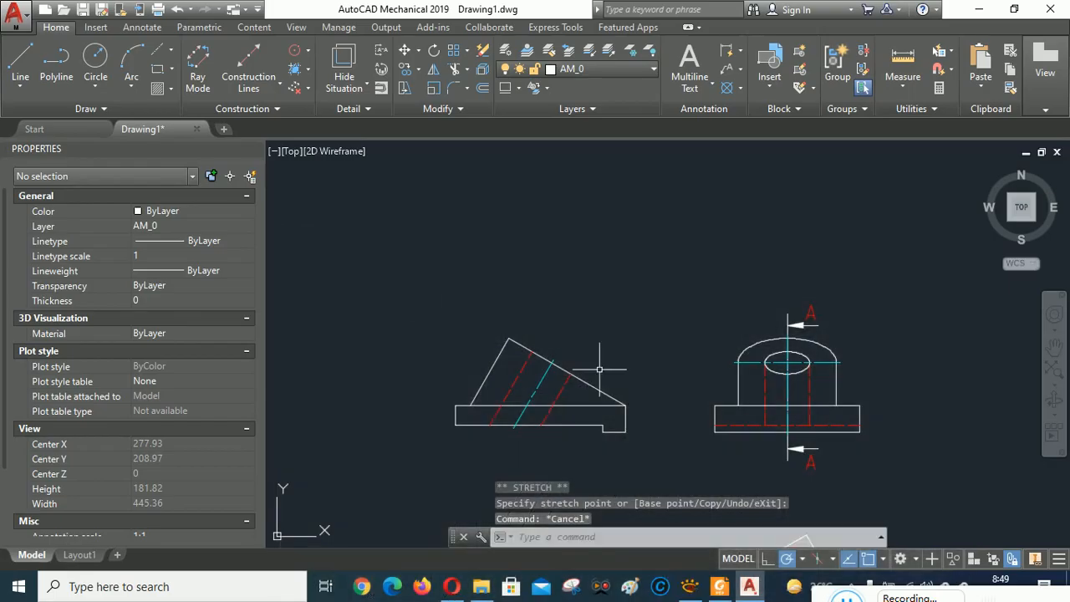
- Draw a 60 mm line at 60° from the front view's apex, continued by a perpendicular line running parallel to the sloped face
click(20, 58)
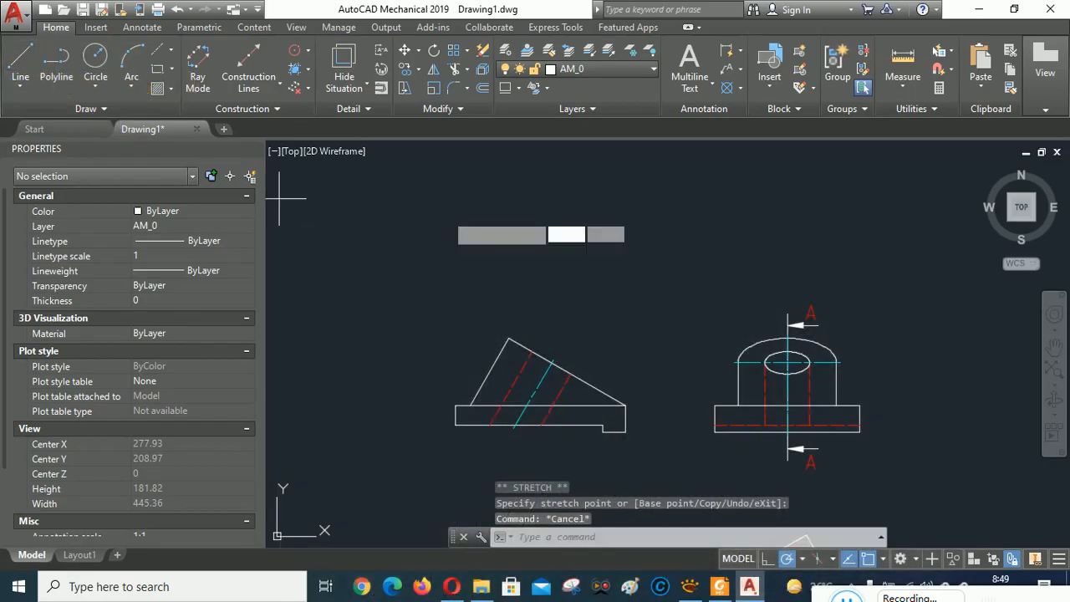
click(508, 337)
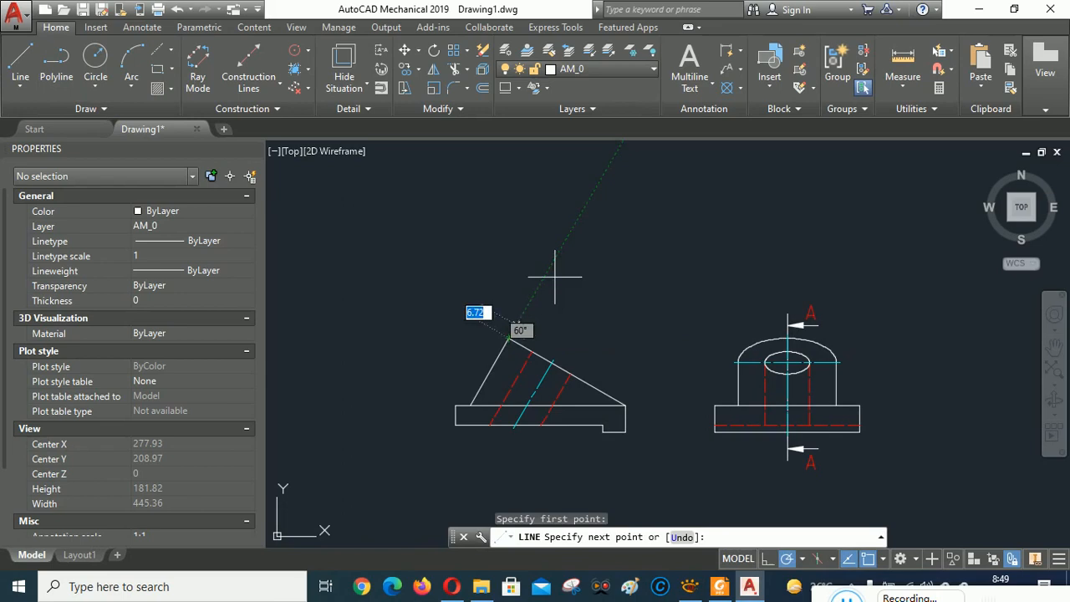
click(577, 222)
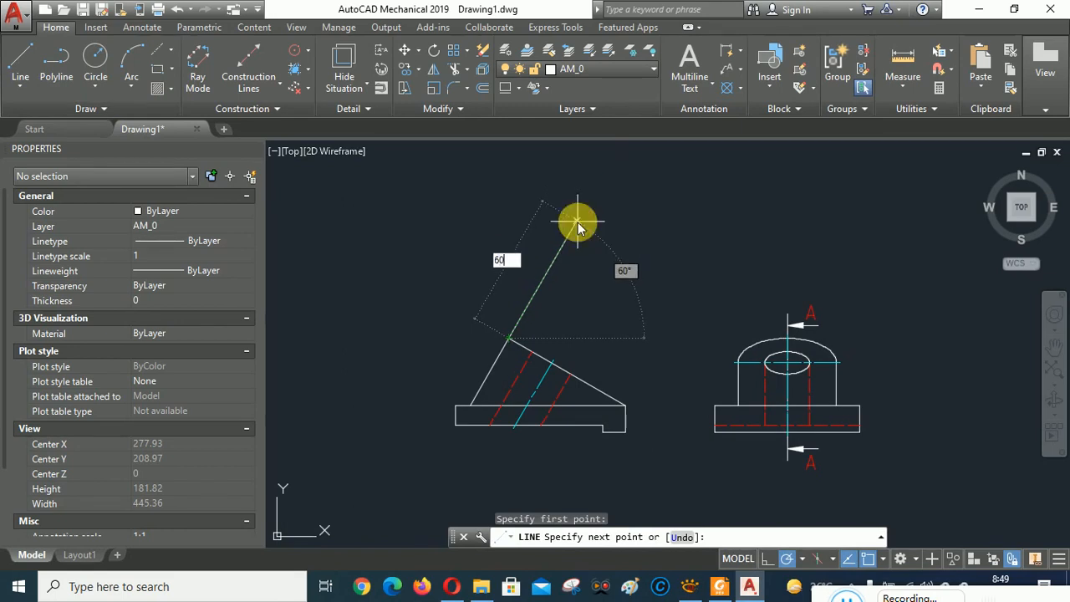
key(Return)
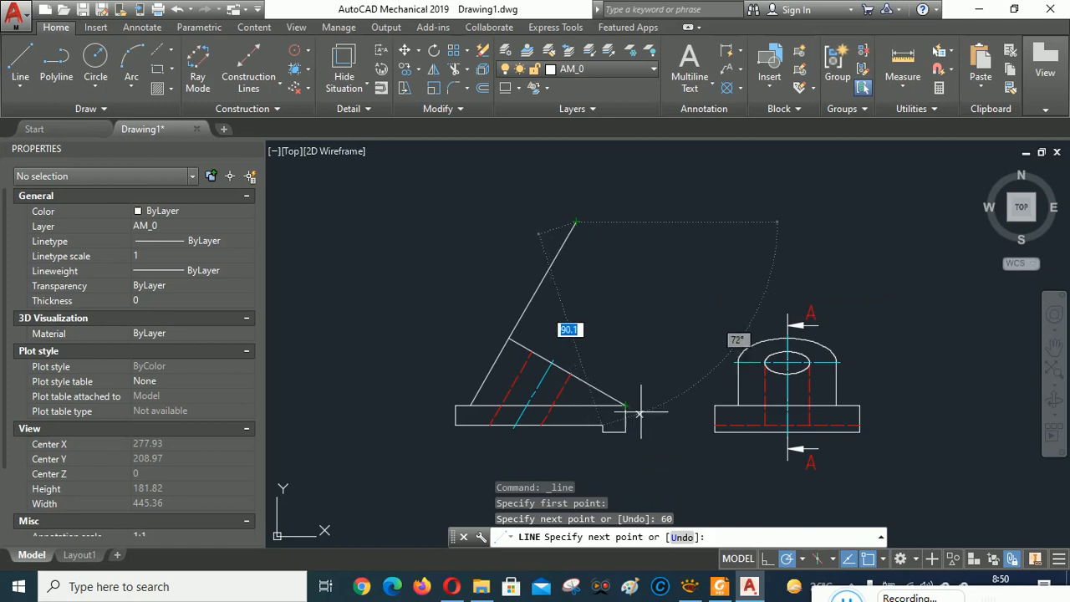
click(713, 299)
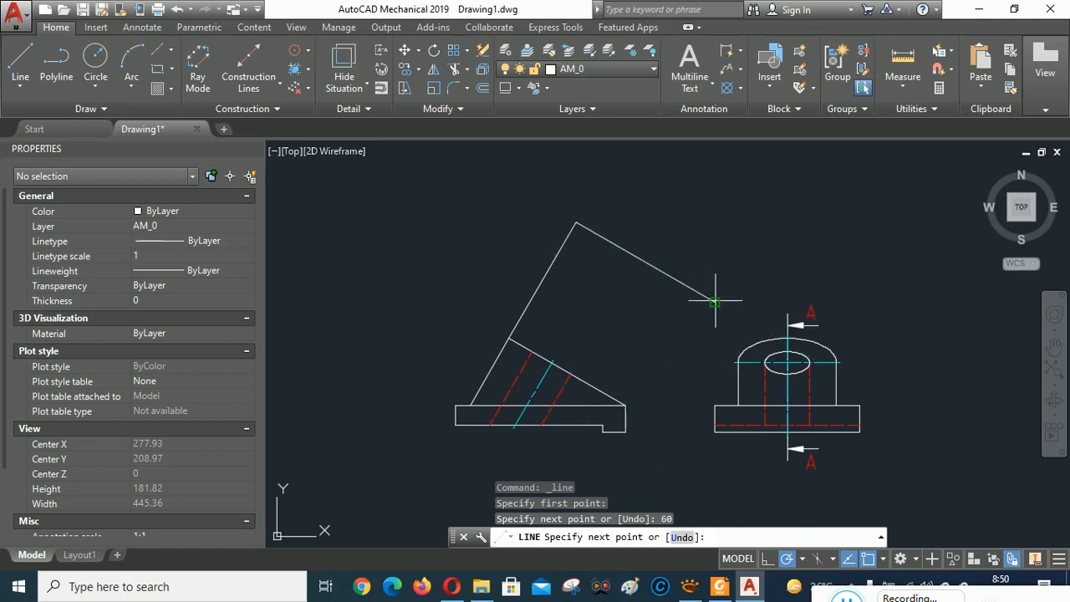
right_click(789, 209)
click(824, 223)
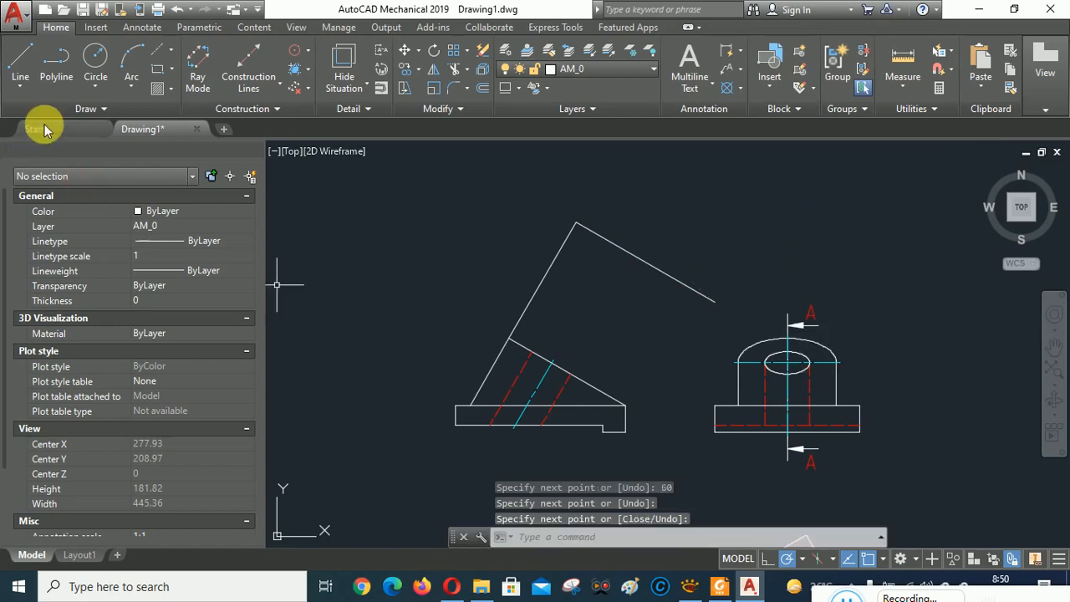
- Draw a 60° projection line from the front view base's lower right corner to beyond the perpendicular line
click(20, 60)
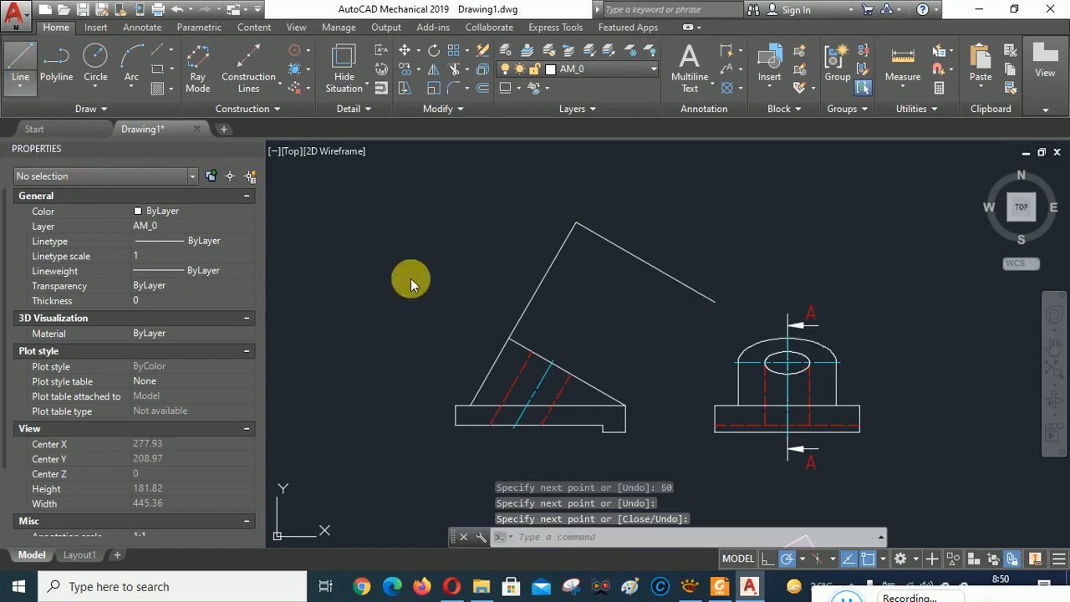
click(625, 432)
click(731, 247)
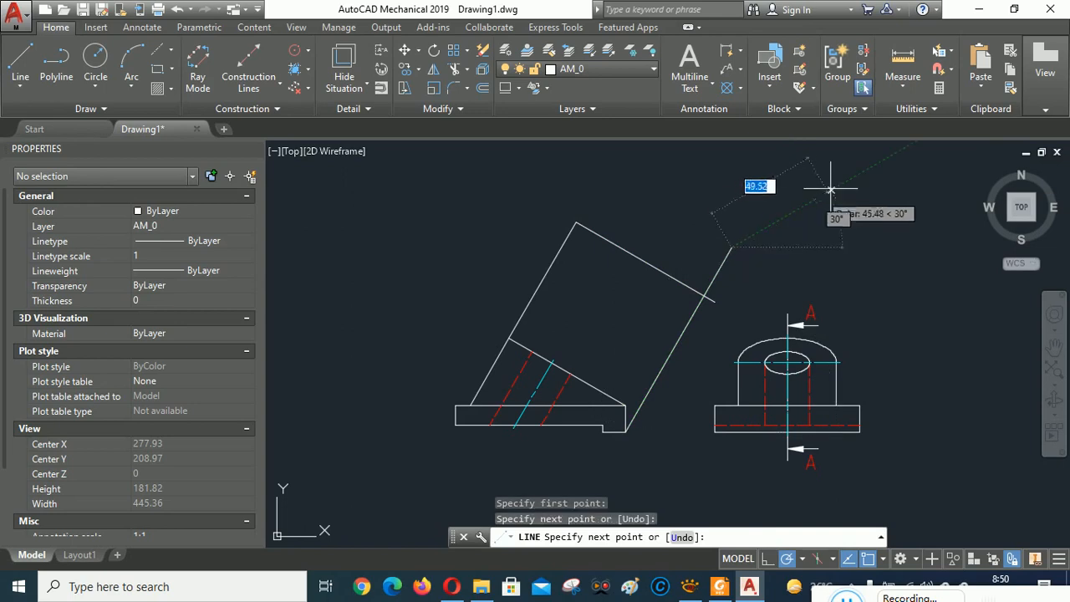
right_click(831, 189)
click(864, 199)
- Draw a parallel projection line from the lower end of the sloped face to beyond the perpendicular line
right_click(633, 305)
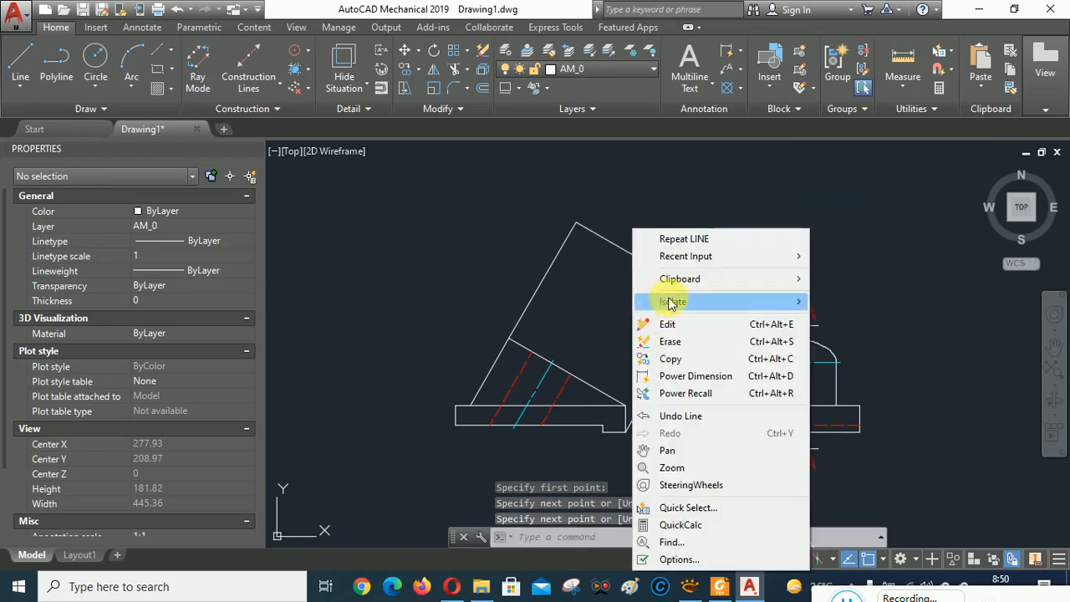
click(663, 241)
click(625, 405)
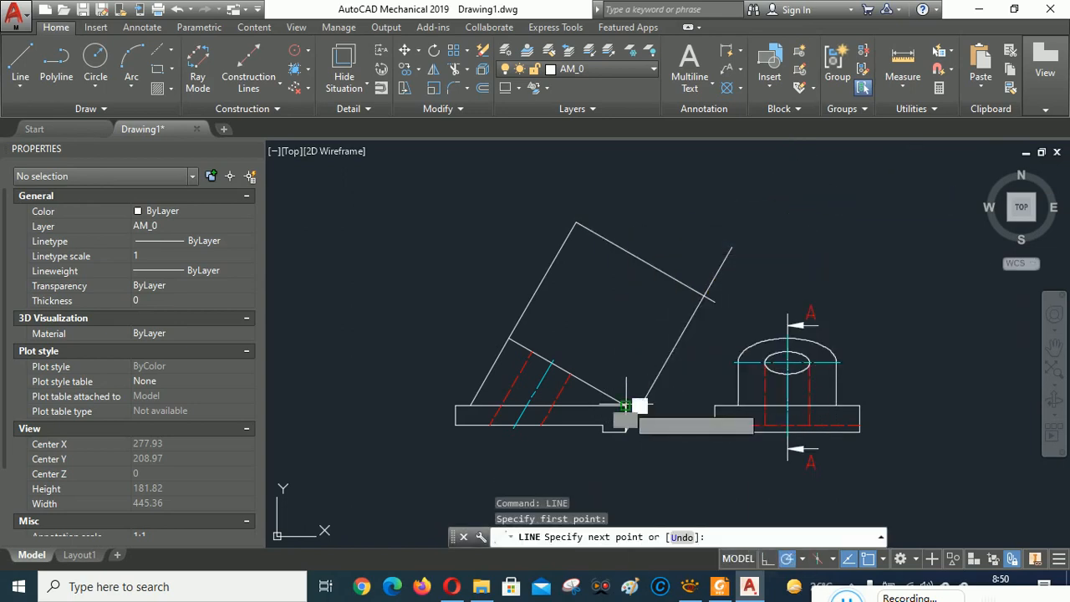
click(711, 250)
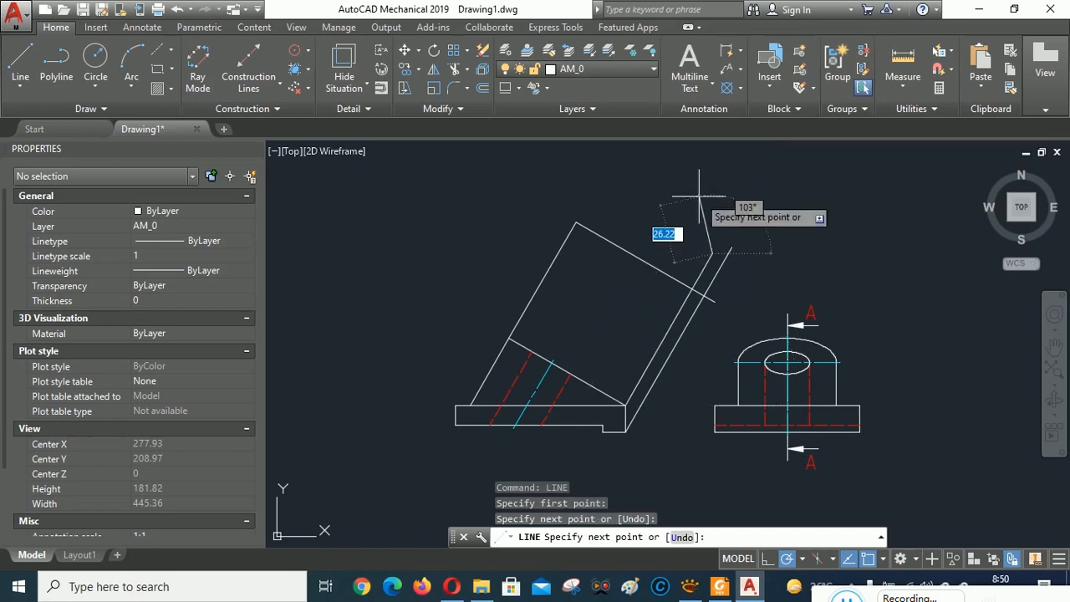
right_click(699, 196)
click(739, 209)
right_click(669, 185)
click(702, 201)
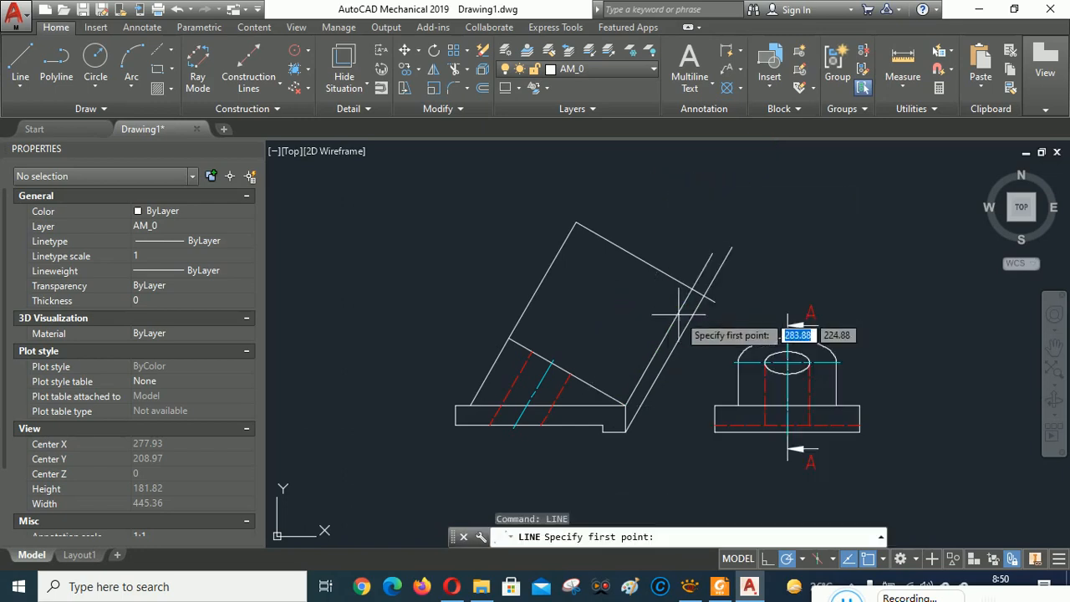
click(603, 432)
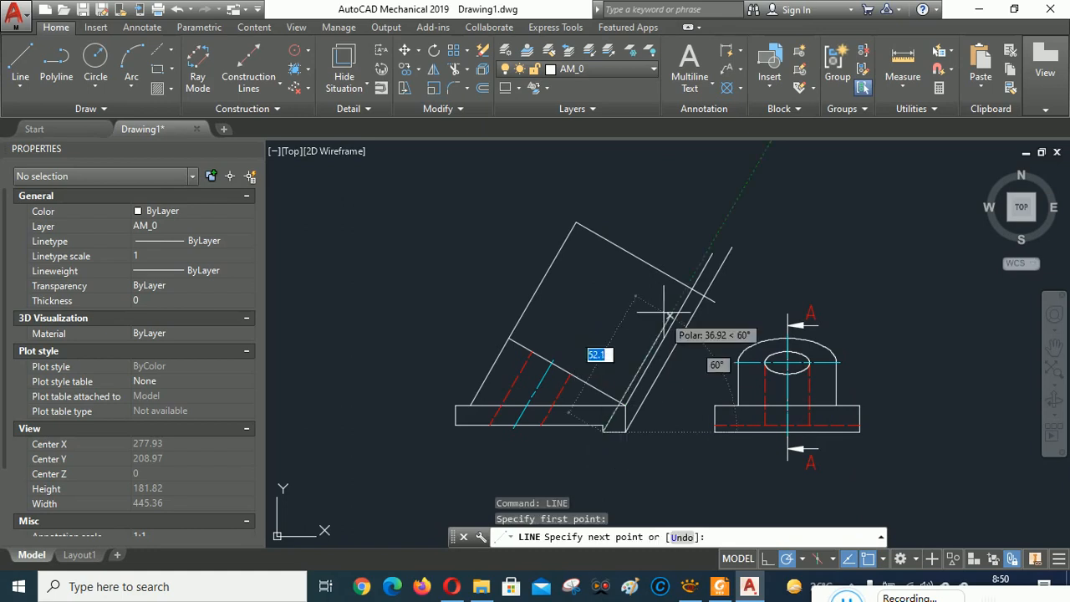
click(708, 260)
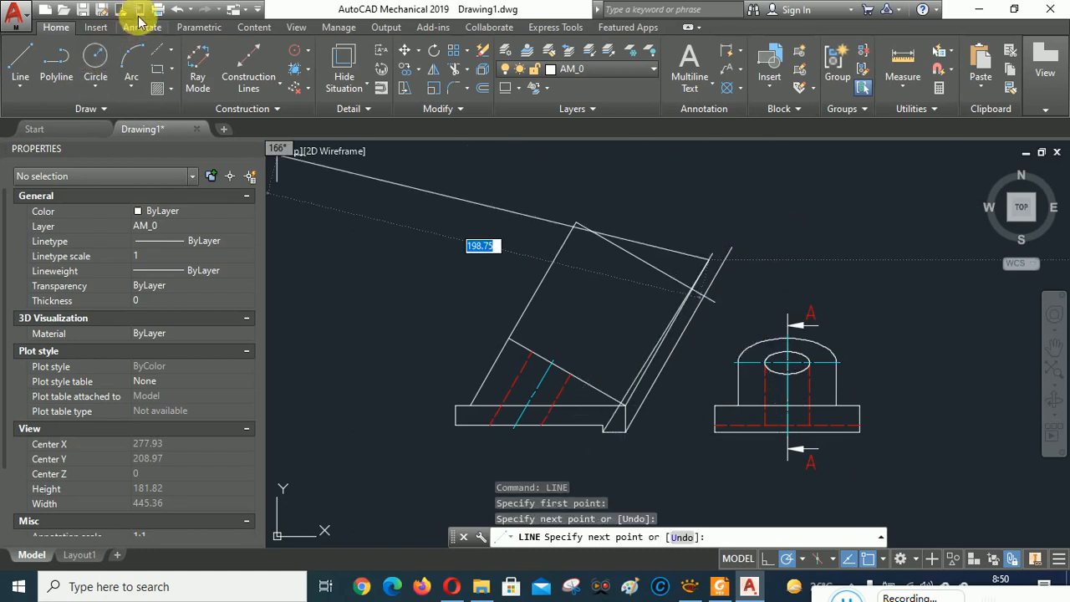
click(177, 9)
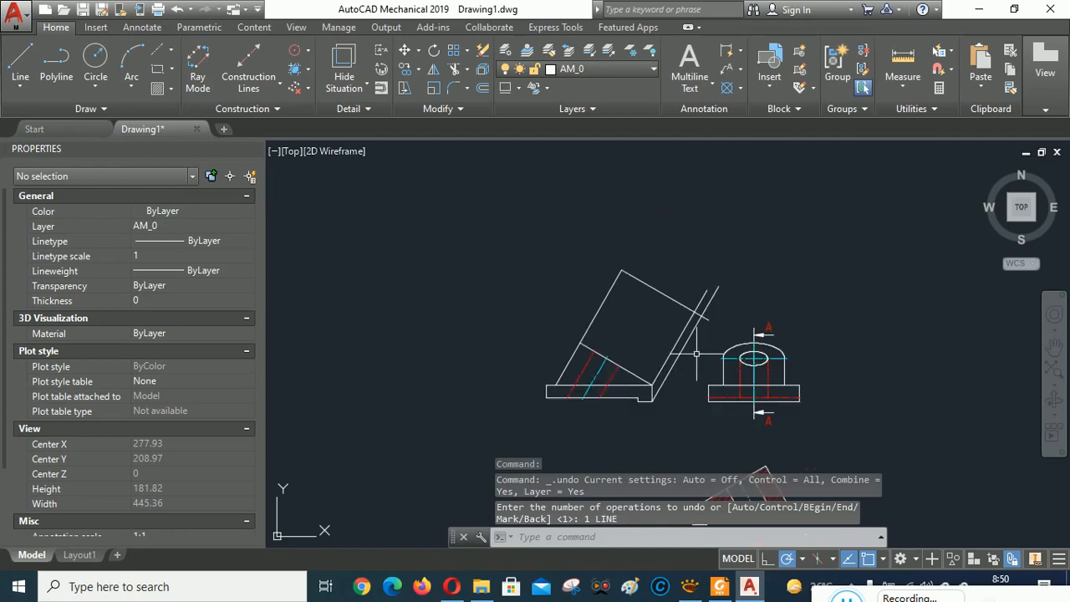
- Draw a 60° projection line from the lower left corner of the base's projecting lip to beyond the perpendicular line
scroll(686, 373, up, 4)
click(20, 60)
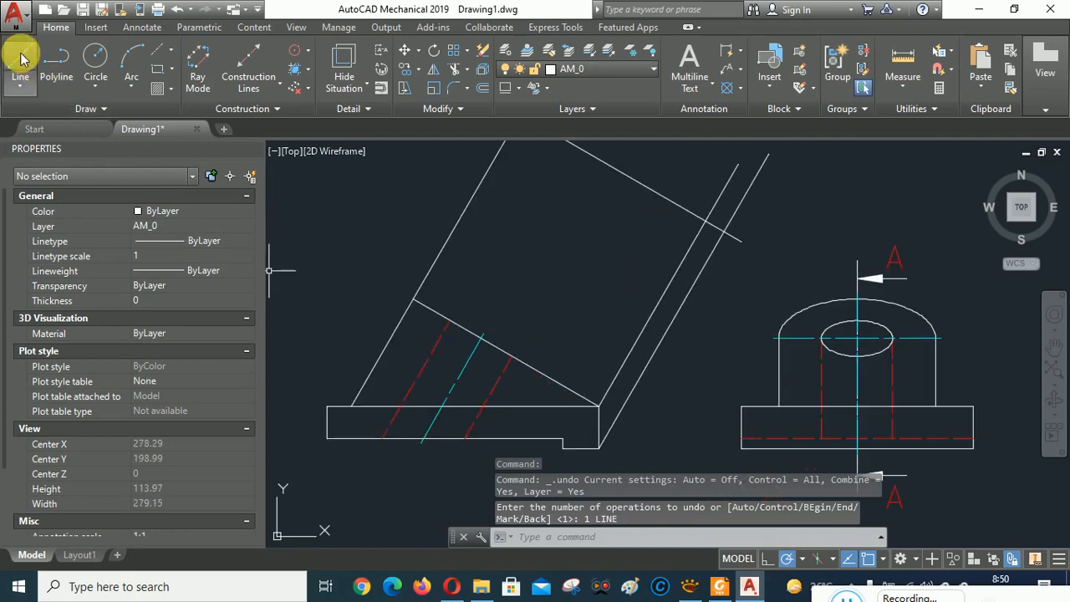
click(562, 449)
scroll(564, 449, down, 2)
scroll(656, 283, up, 2)
scroll(658, 285, up, 2)
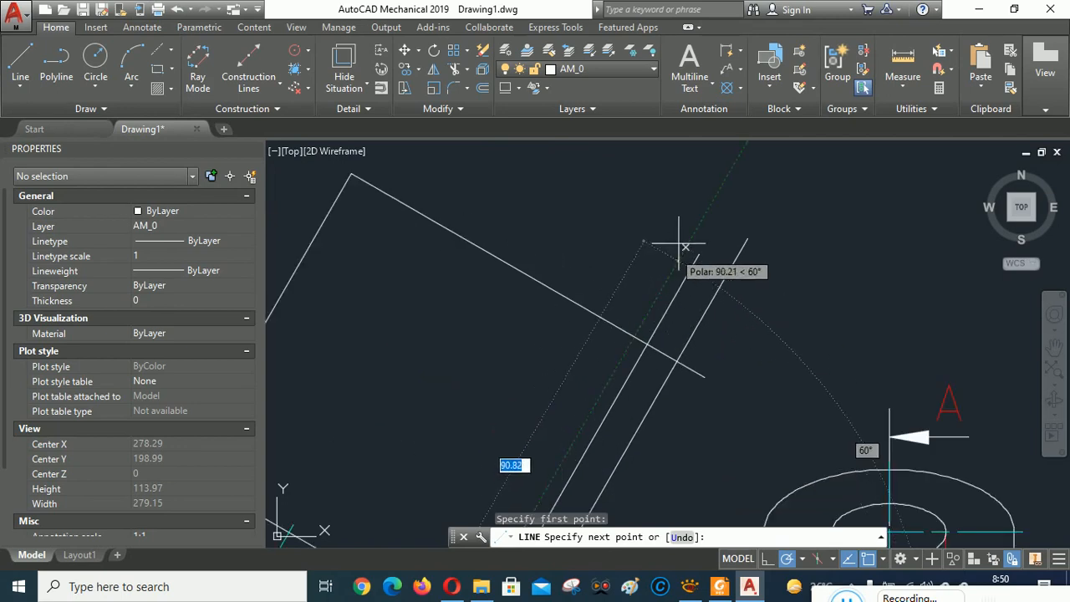
click(700, 221)
right_click(710, 177)
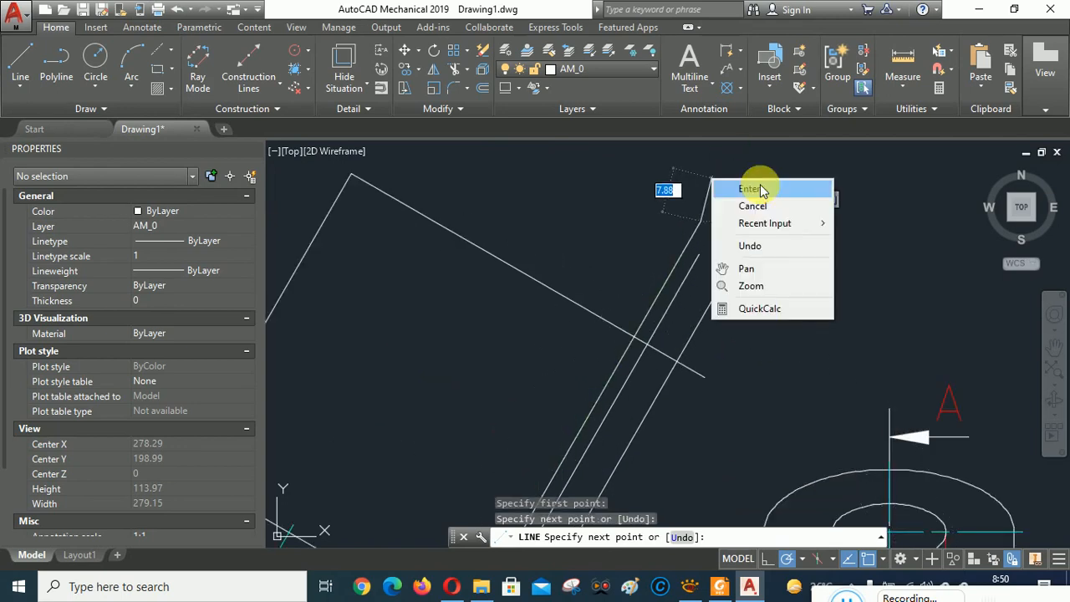
click(745, 182)
- Draw a parallel projection line from the inner corner where the lip meets the base's underside to beyond the perpendicular line
scroll(719, 208, down, 2)
scroll(718, 208, down, 2)
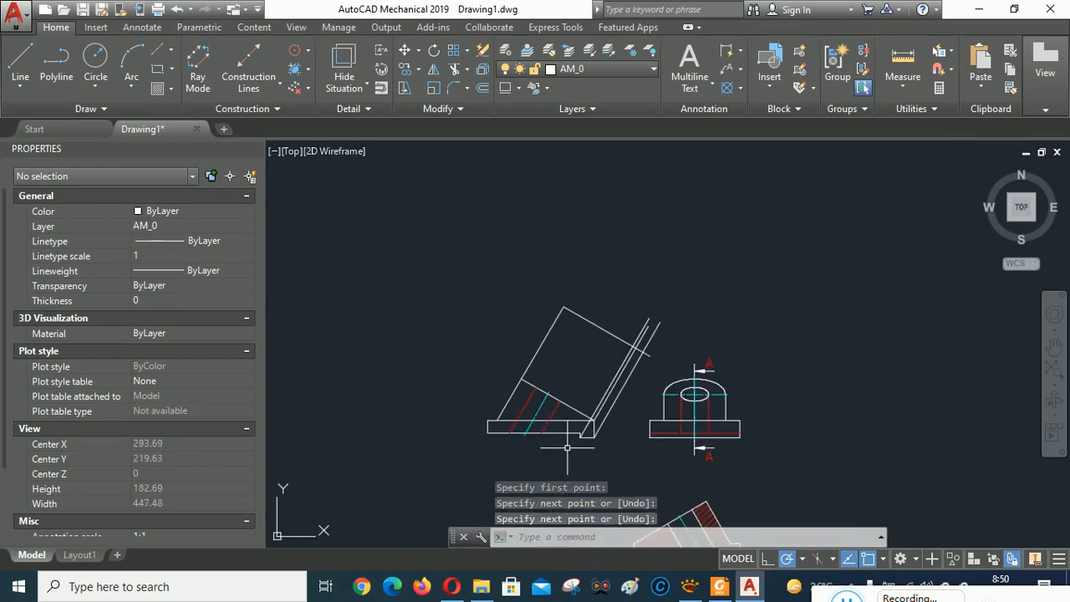
scroll(578, 418, up, 3)
right_click(608, 313)
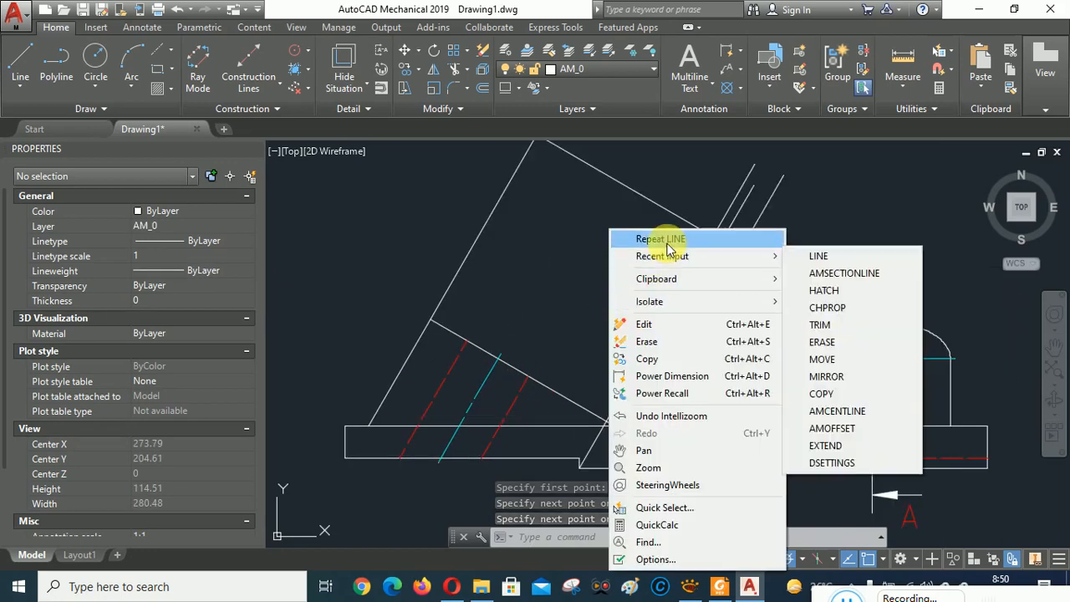
click(640, 236)
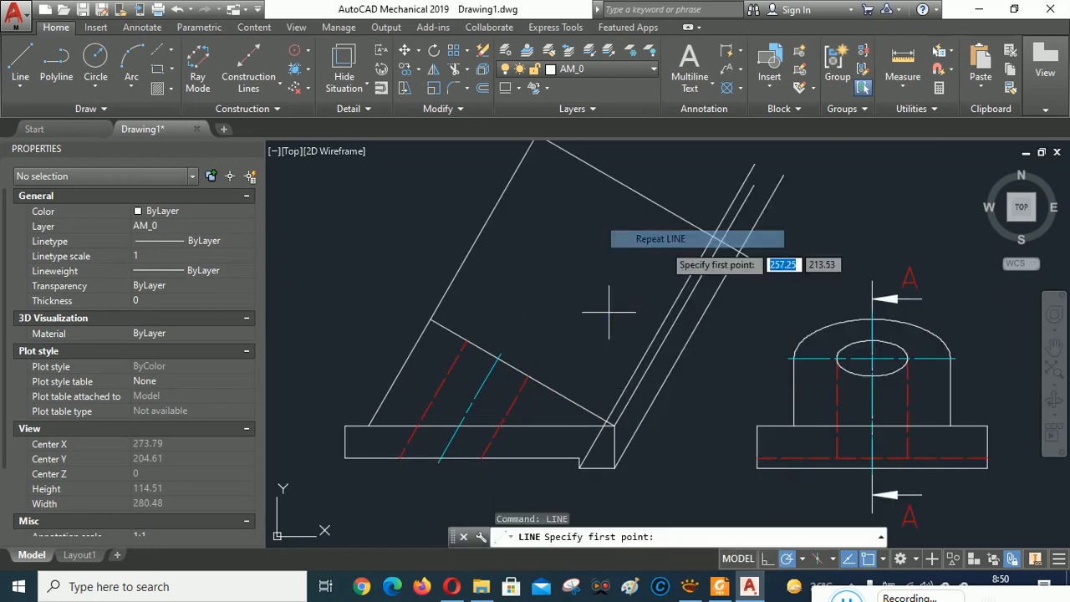
click(578, 457)
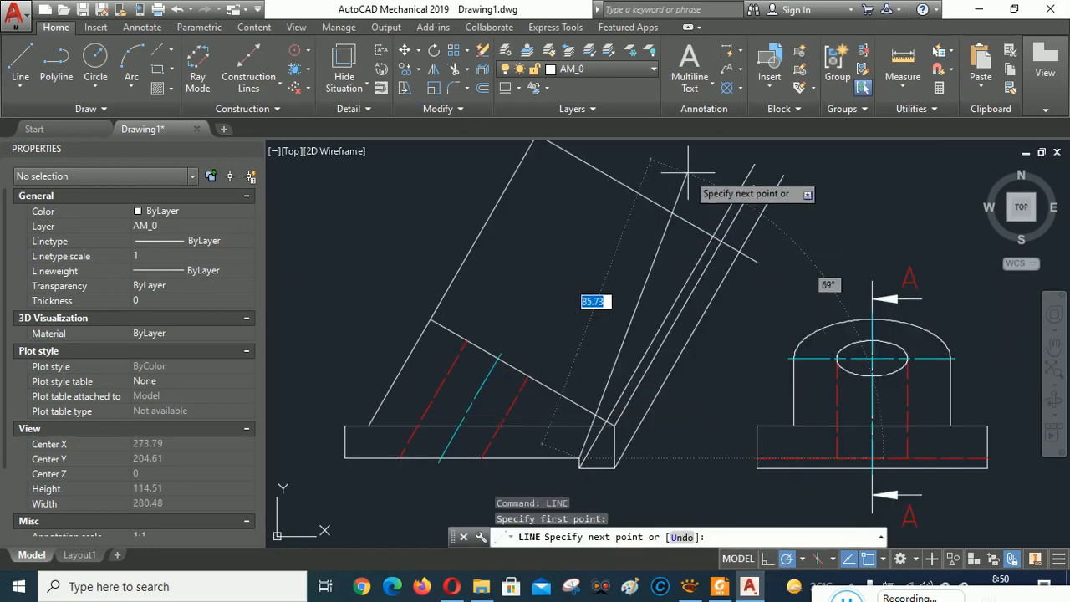
click(731, 188)
right_click(738, 192)
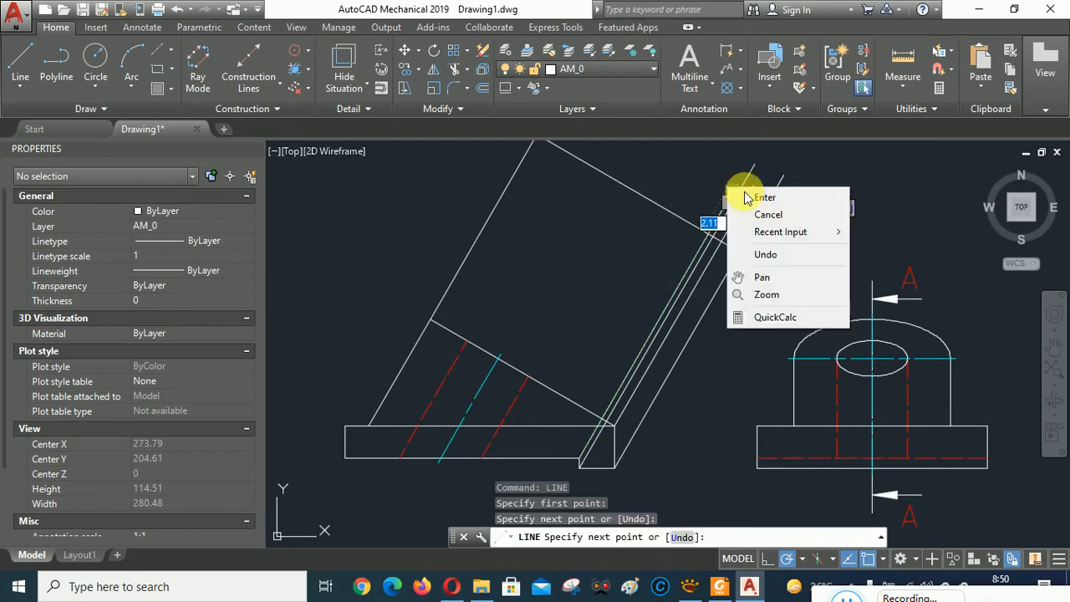
click(756, 198)
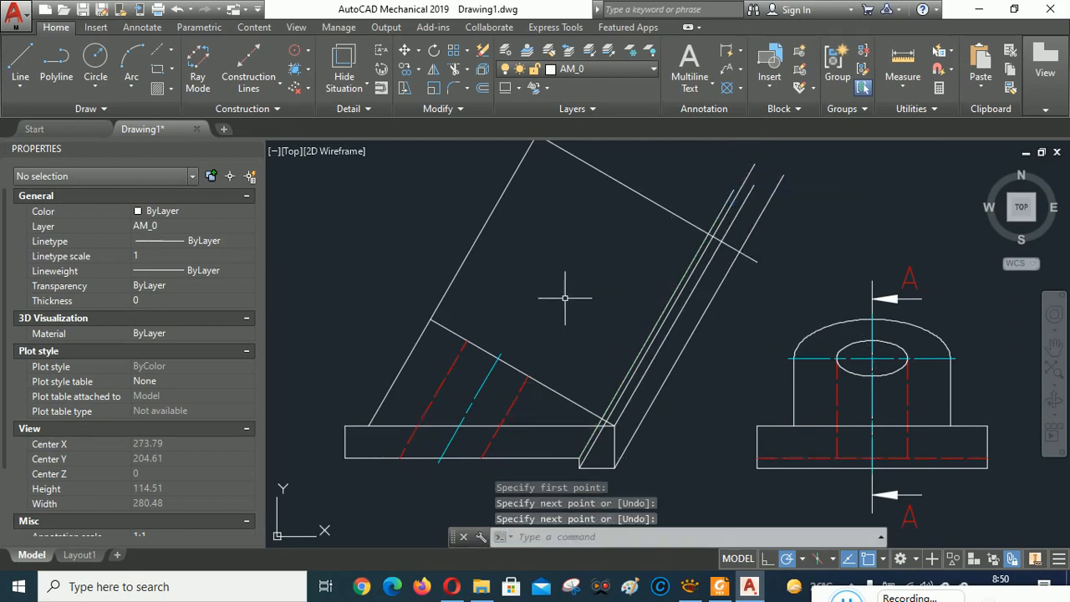
- Draw a parallel projection line from the hole's right edge on the sloped face to beyond the perpendicular line
right_click(566, 269)
click(609, 235)
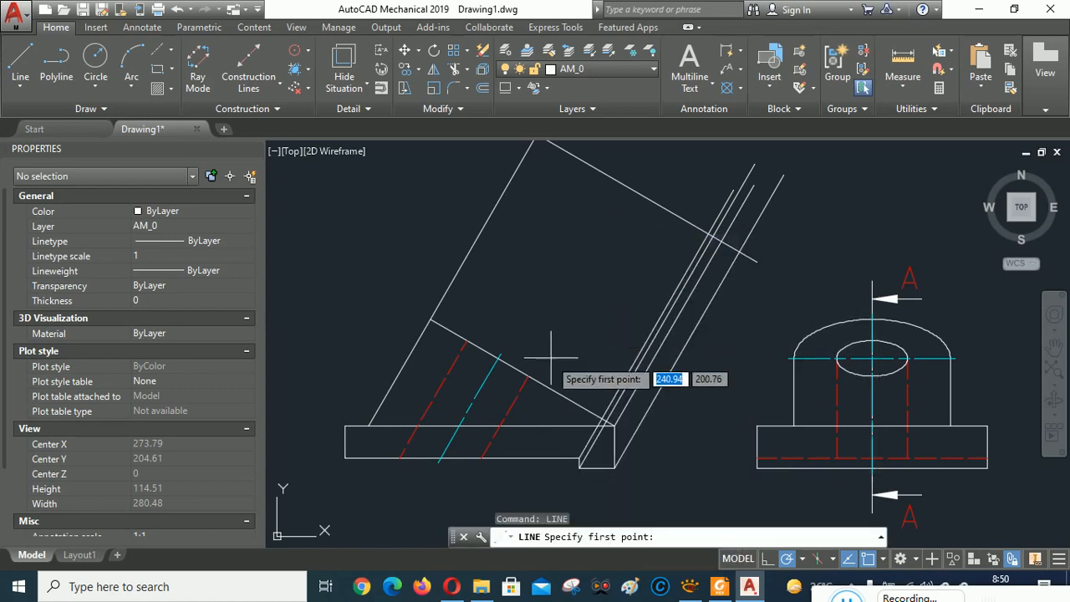
click(527, 375)
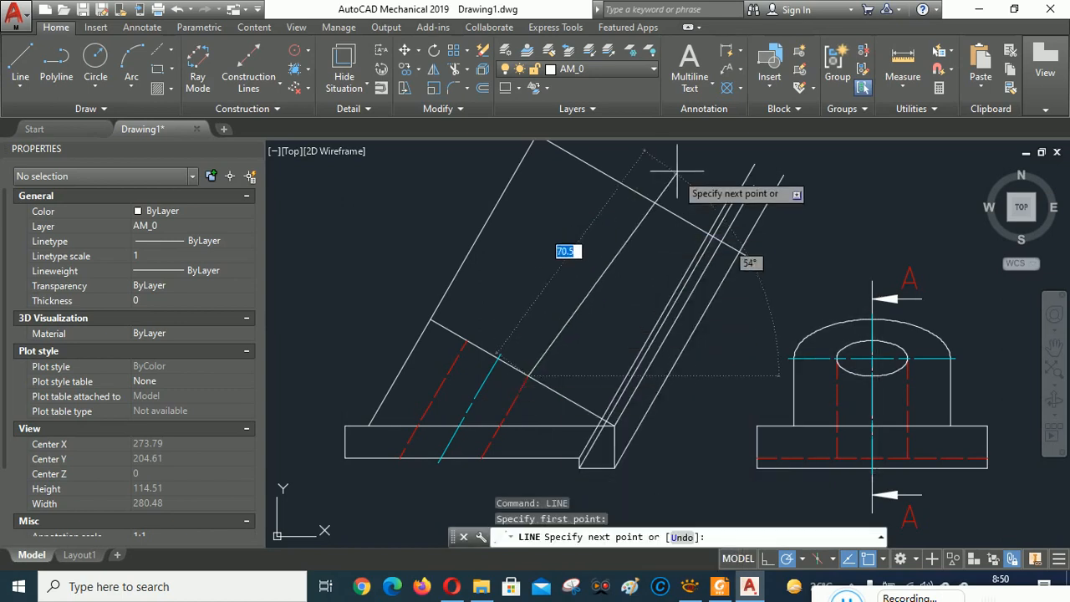
click(654, 158)
right_click(719, 176)
click(752, 188)
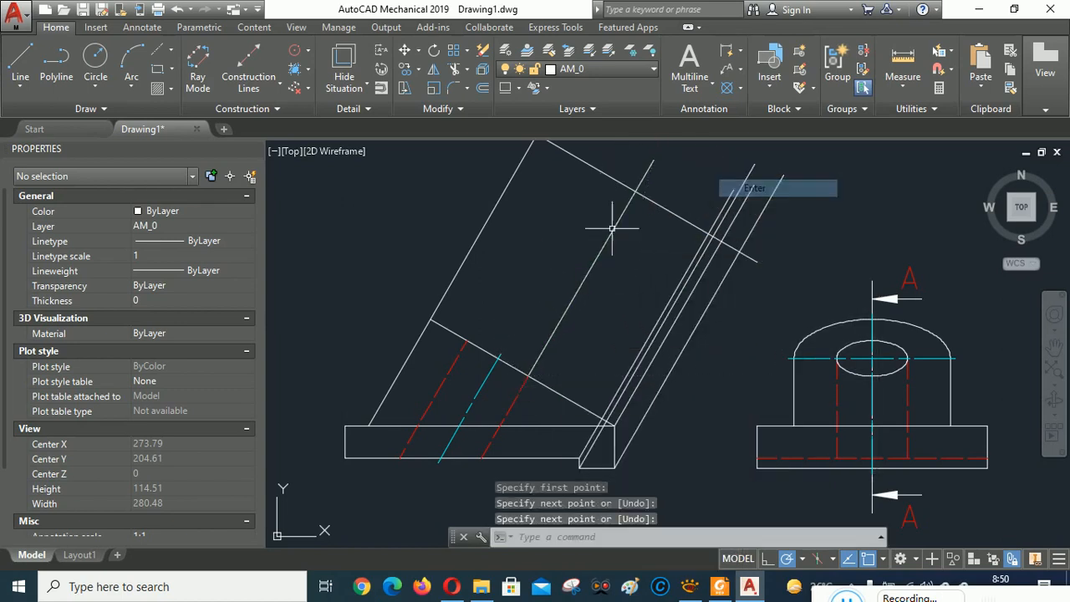
- Draw a 60° projection line from the hole's centre axis on the sloped face to beyond the perpendicular line
right_click(533, 272)
click(582, 237)
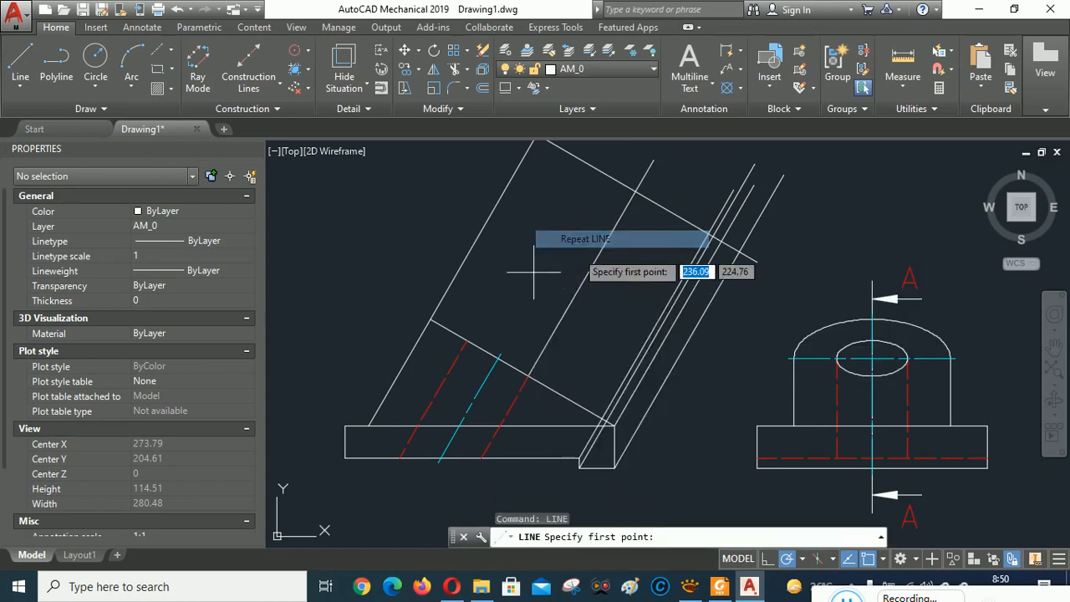
click(501, 358)
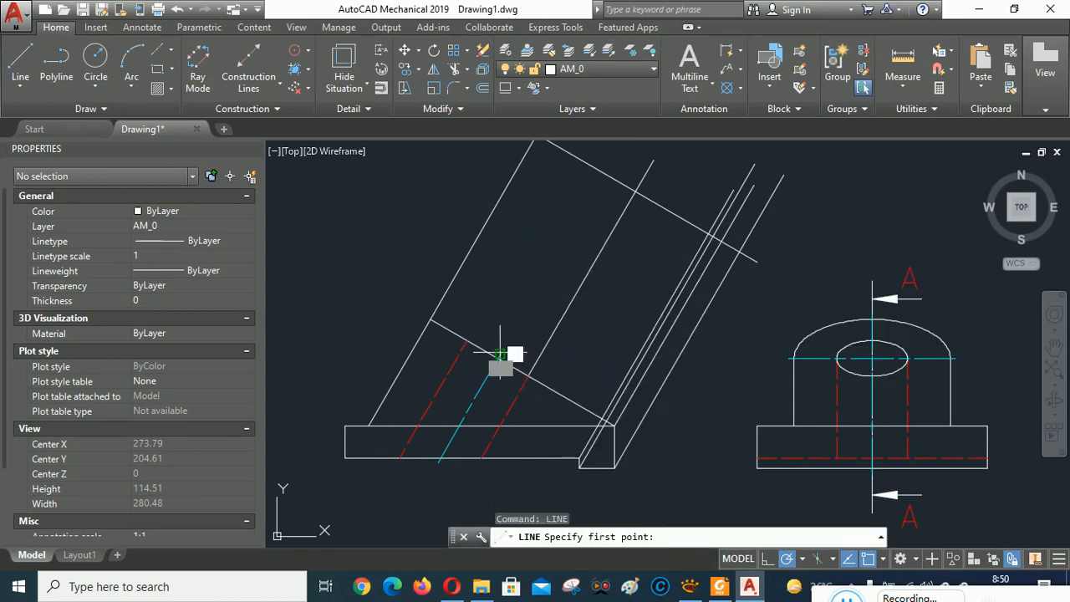
scroll(558, 284, down, 2)
click(602, 188)
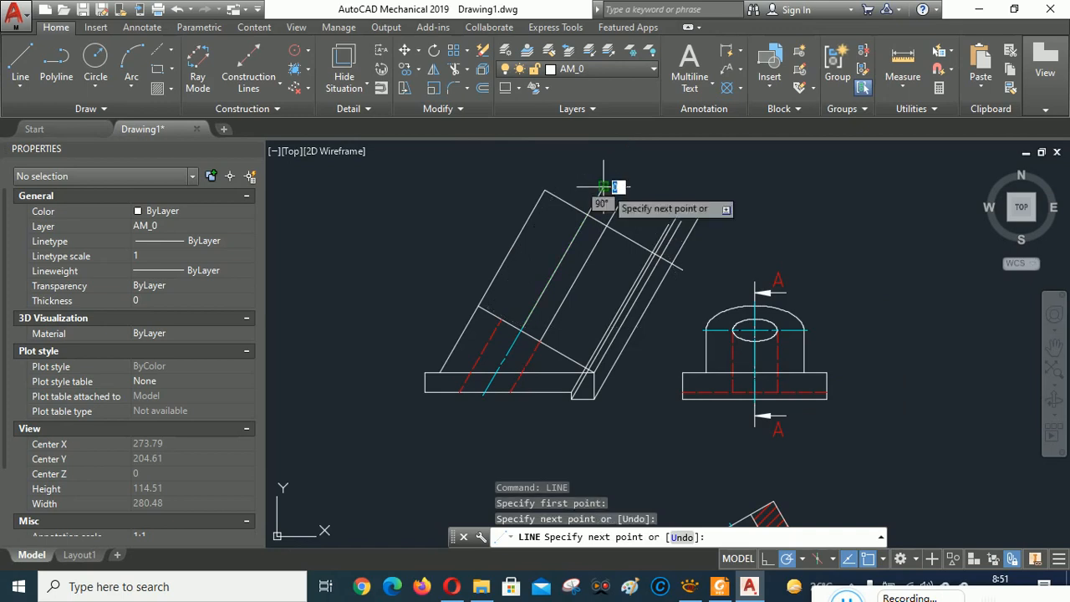
right_click(685, 183)
click(720, 192)
scroll(499, 294, down, 1)
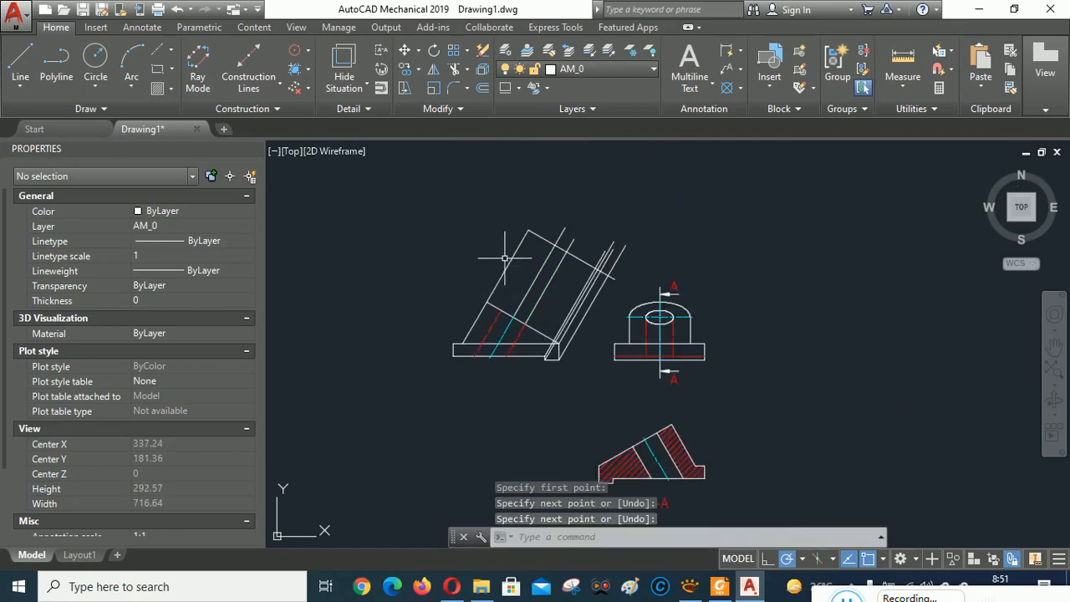
- Draw a parallel projection line from the hole's left edge on the sloped face to beyond the perpendicular line
scroll(504, 258, up, 2)
right_click(422, 258)
click(429, 234)
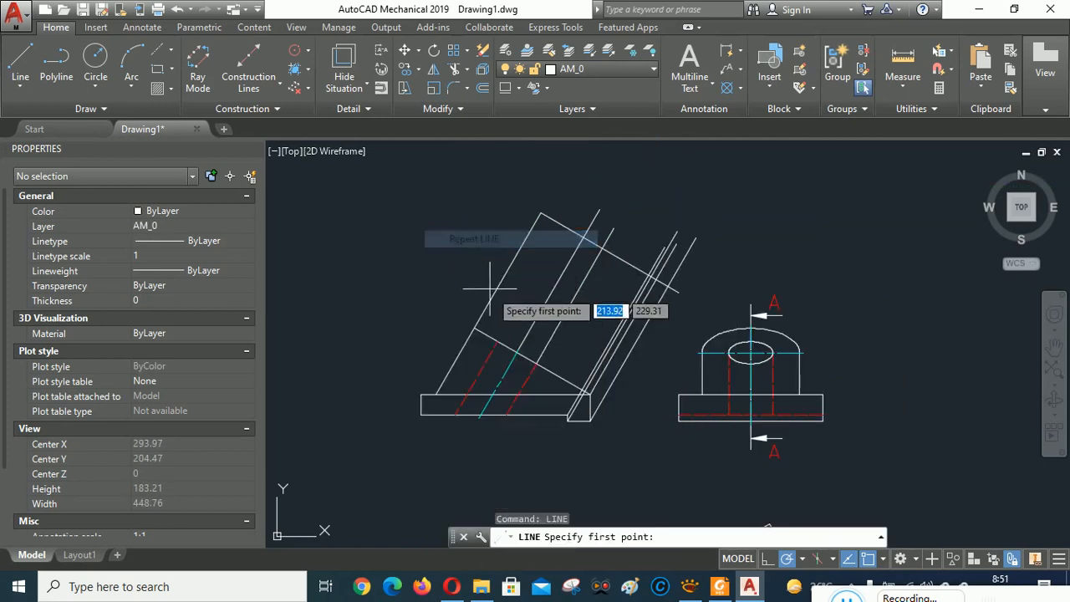
click(497, 341)
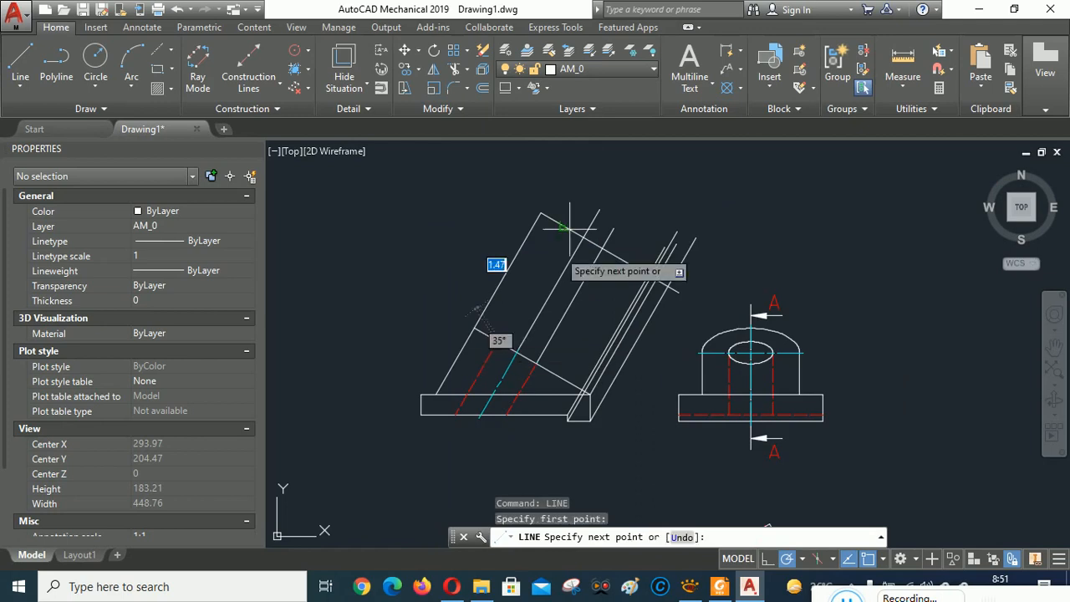
click(586, 187)
right_click(582, 165)
click(597, 168)
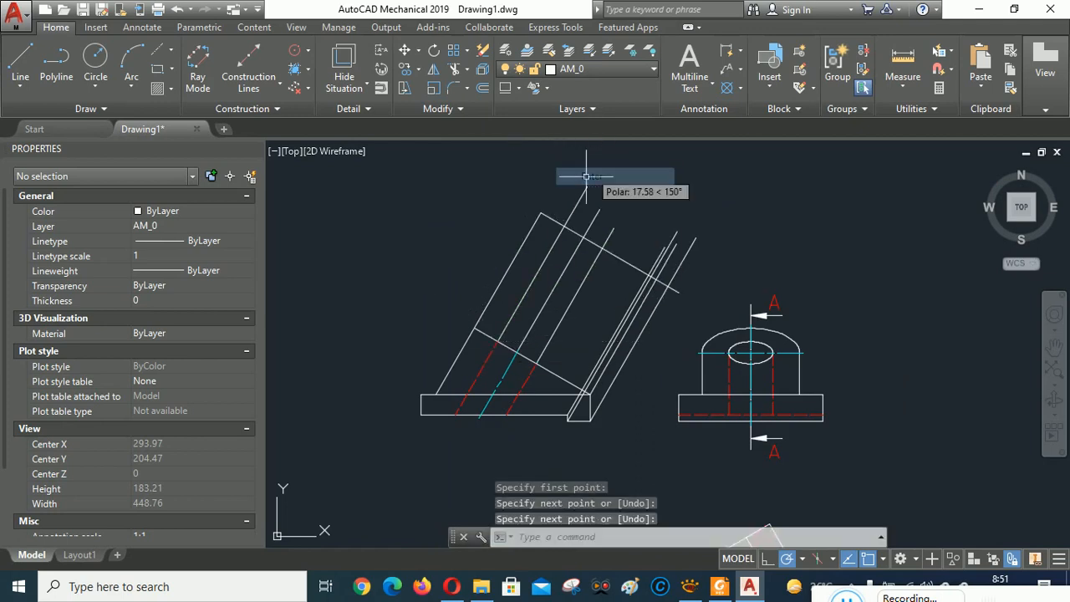
- Draw a parallel projection line from the lower left corner of the front view's base to beyond the perpendicular line
right_click(404, 215)
click(440, 238)
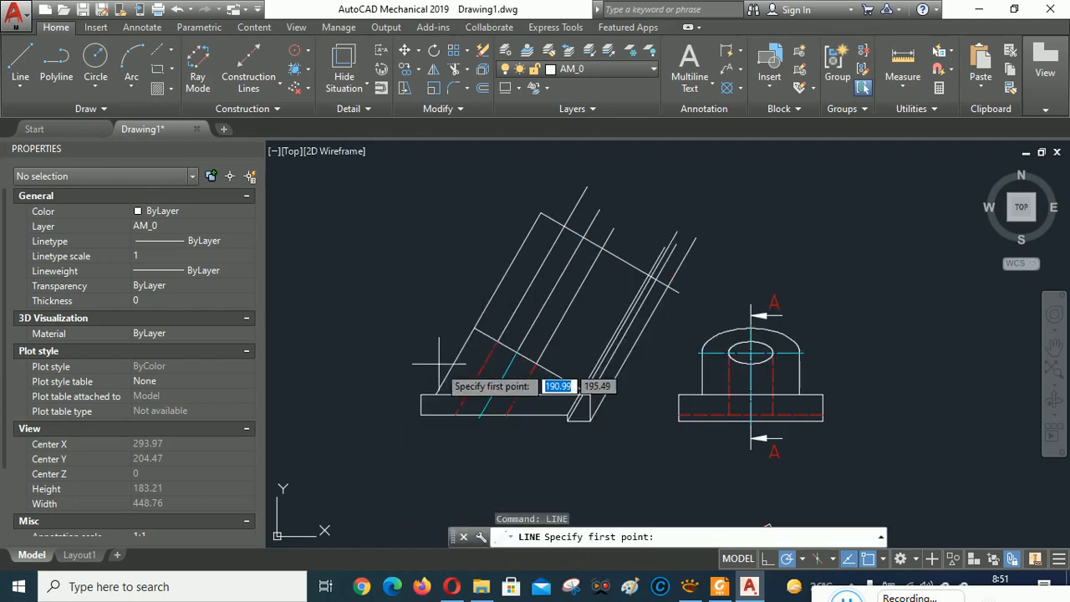
click(420, 414)
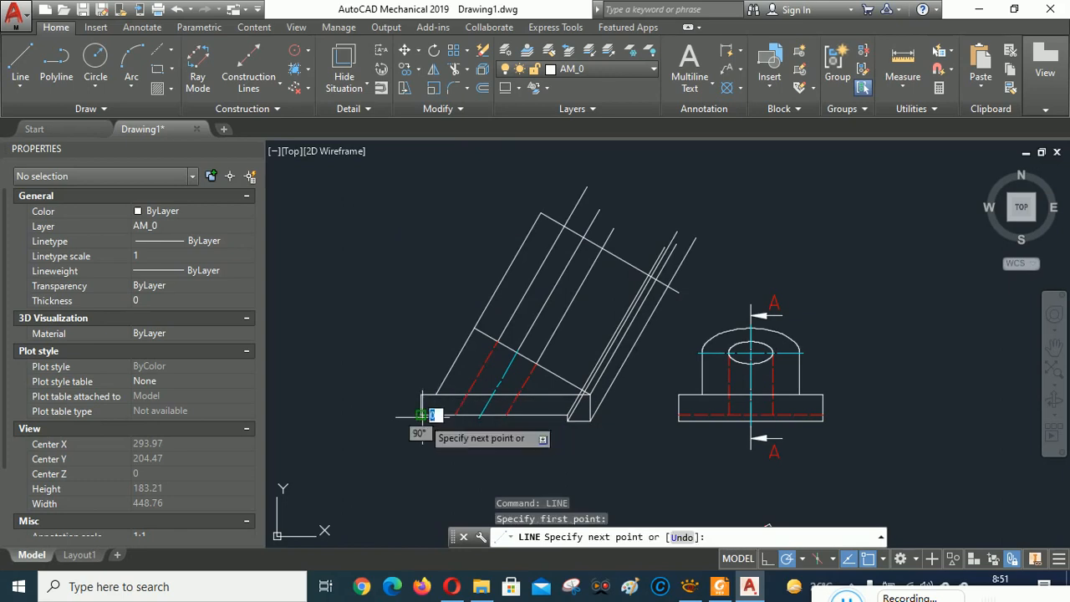
click(562, 170)
right_click(590, 165)
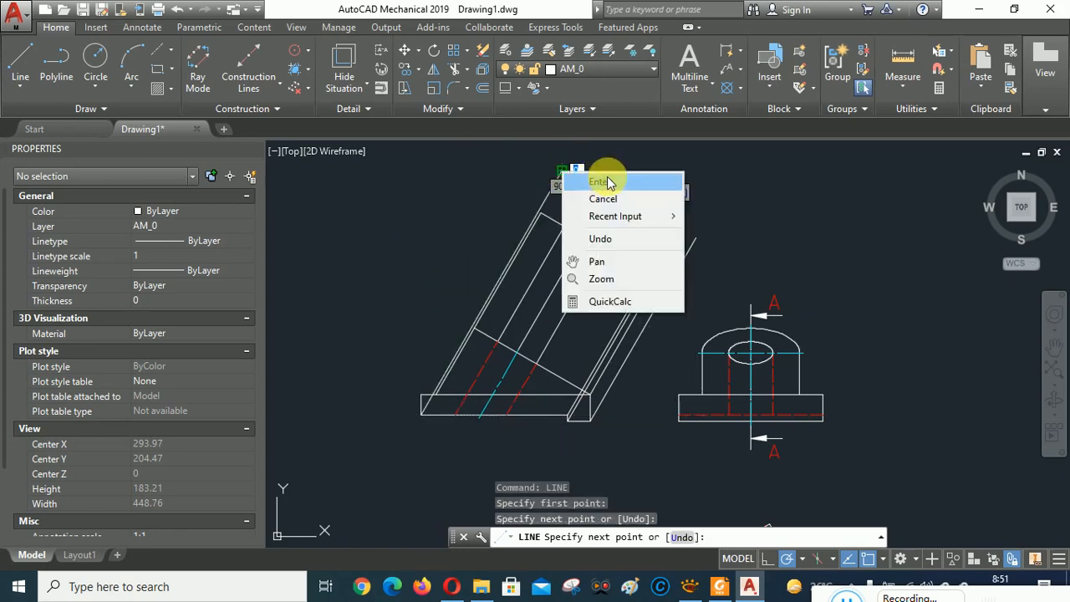
click(604, 173)
- Draw a parallel projection line from the upper left corner of the front view's base to beyond the perpendicular line
right_click(419, 230)
click(446, 241)
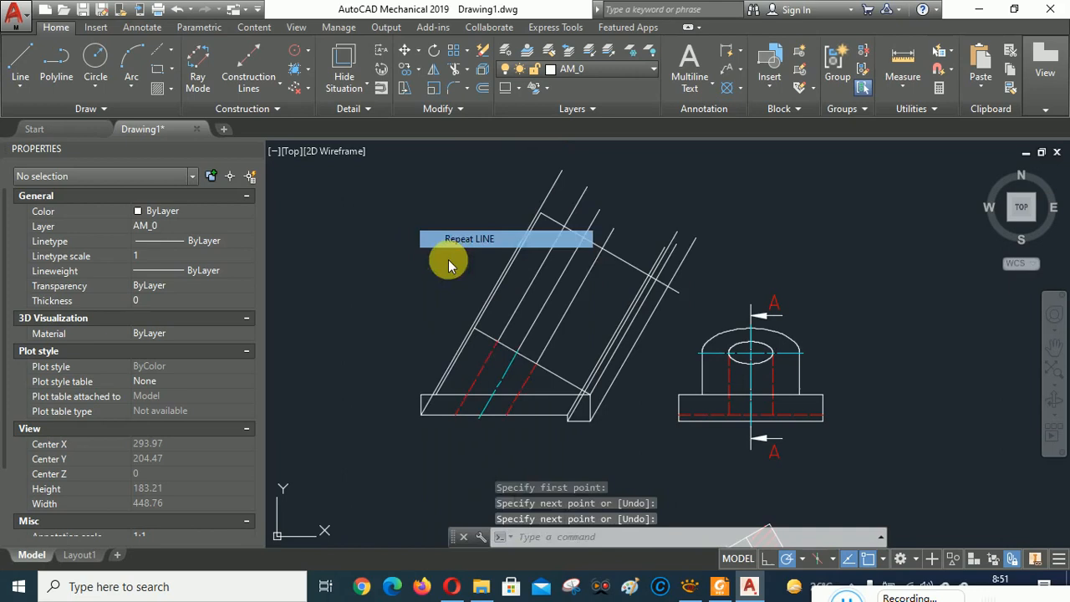
click(421, 395)
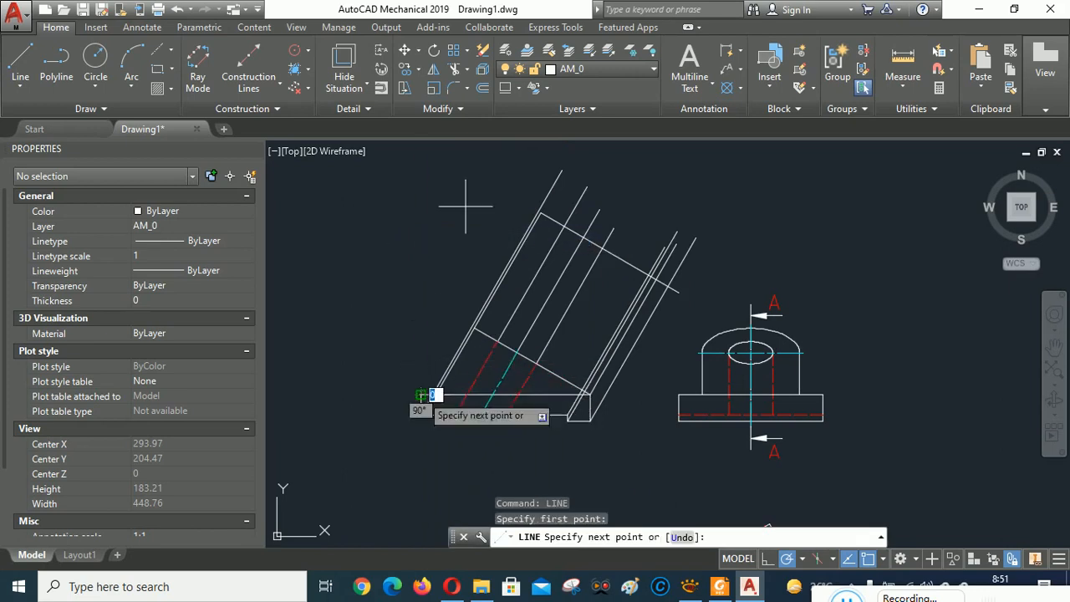
click(547, 171)
right_click(529, 164)
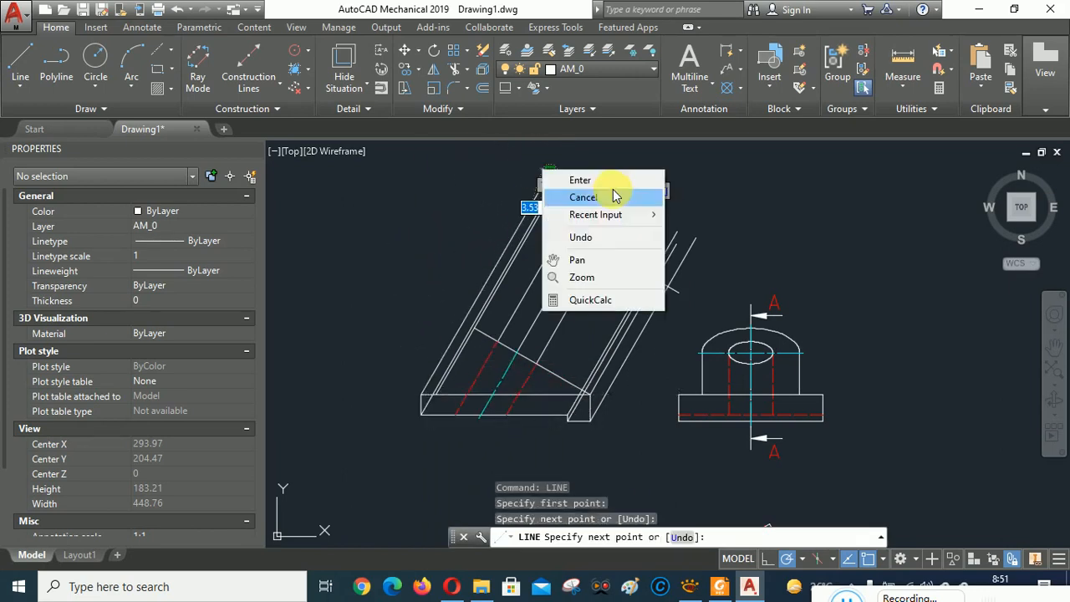
click(601, 176)
middle_drag(880, 297, 858, 335)
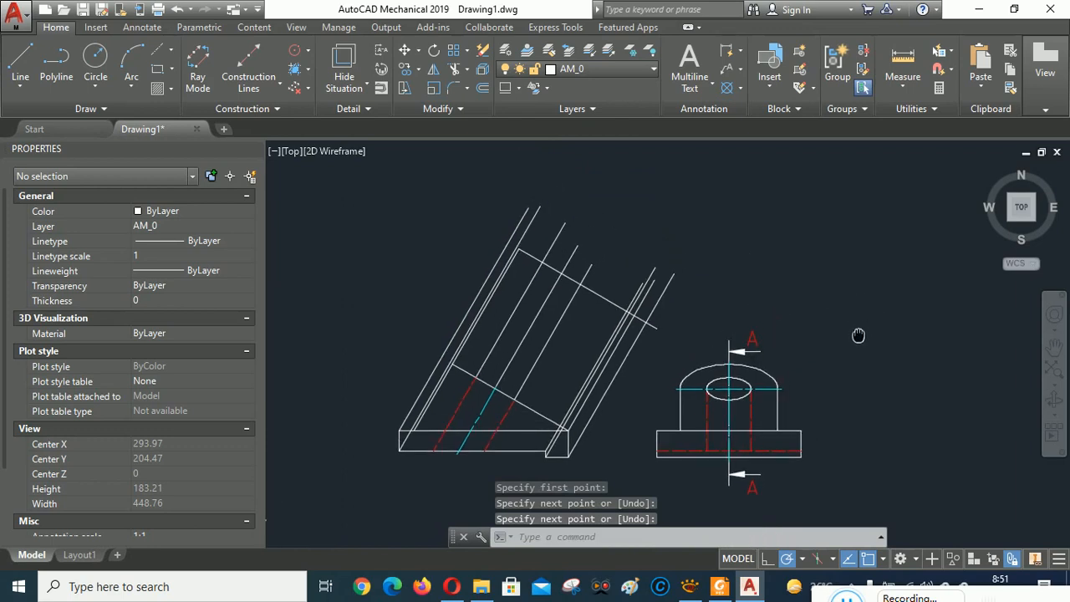
- Check the 4.4 Bevel washer reference image and extend the perpendicular line to the outermost left projection line
click(690, 587)
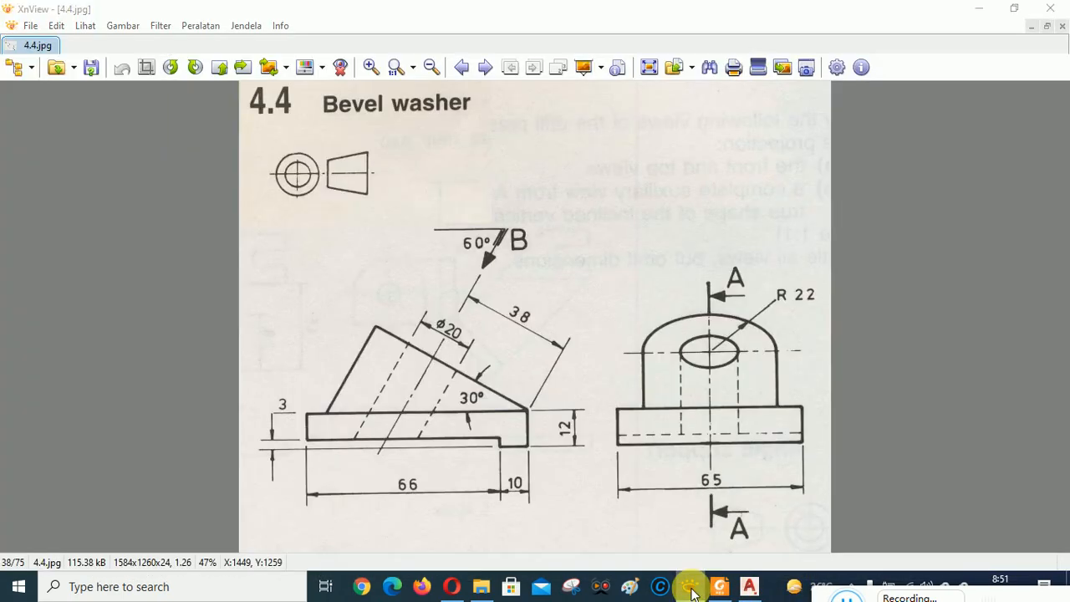
click(691, 588)
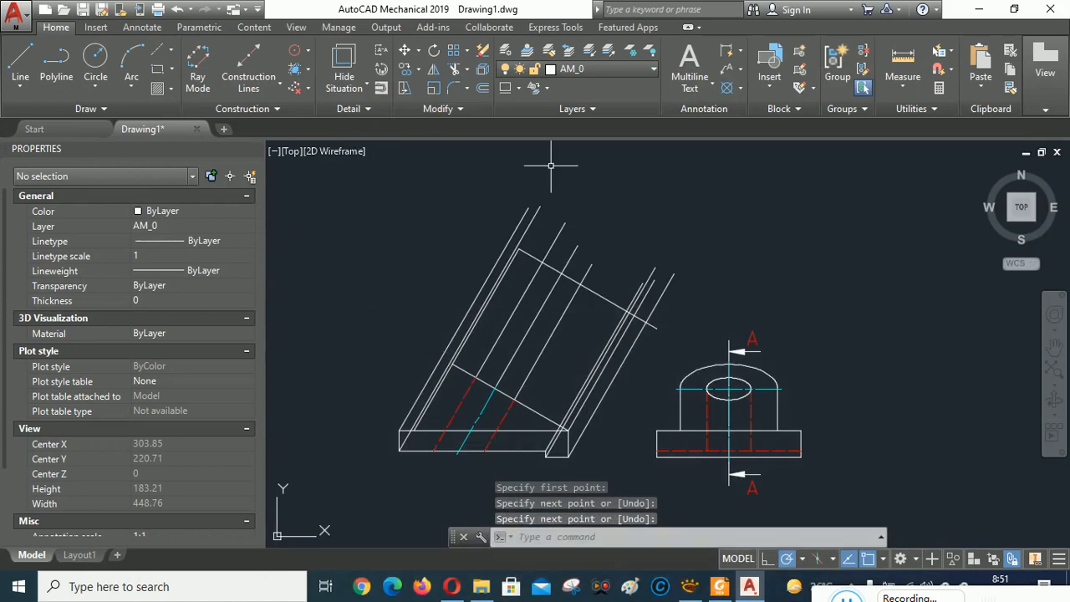
scroll(548, 224, up, 2)
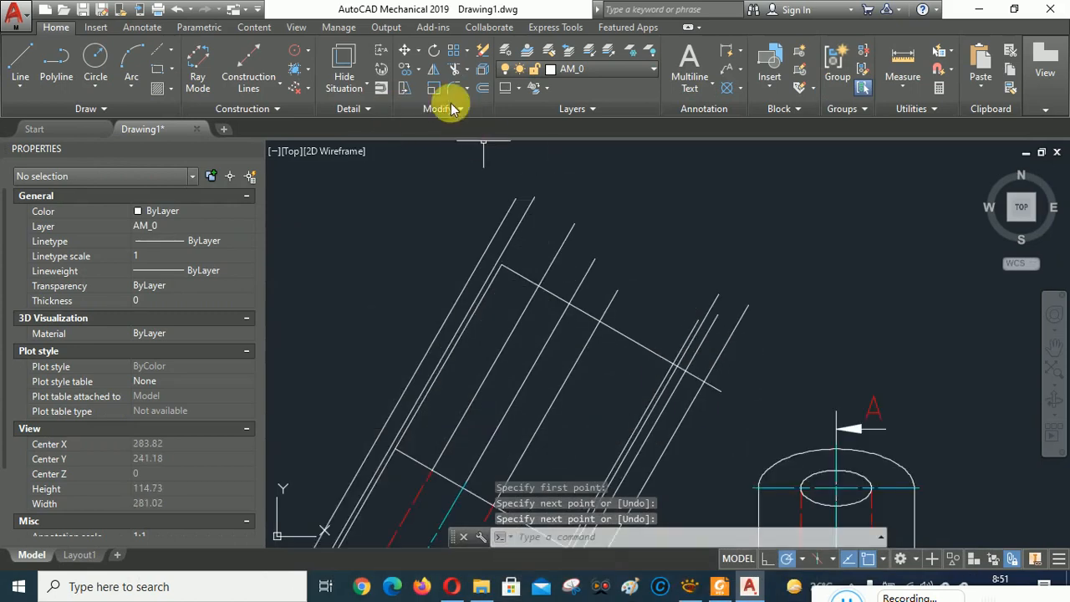
click(466, 68)
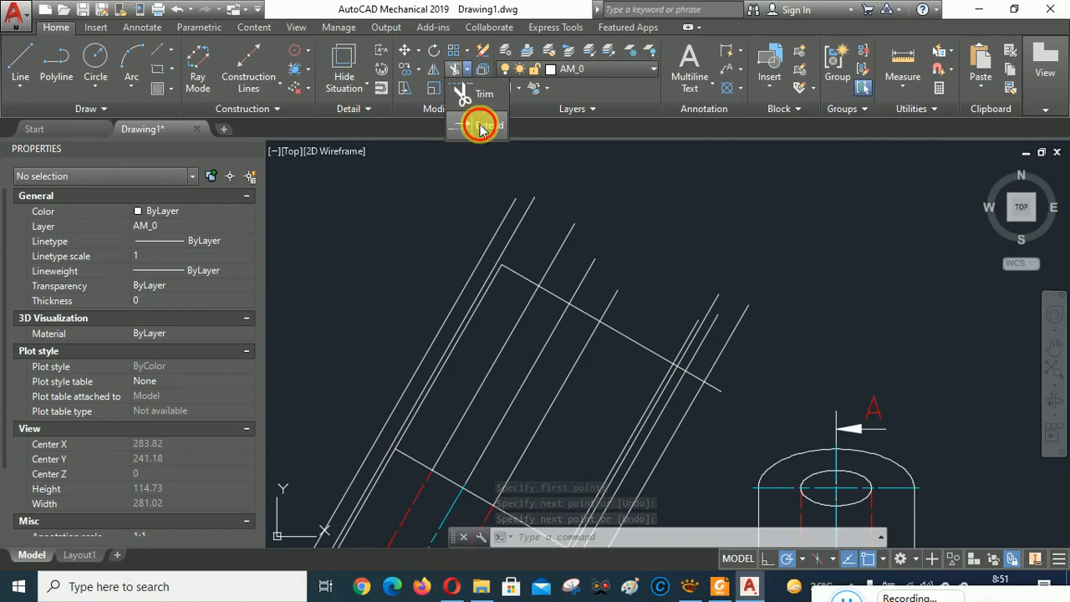
click(480, 127)
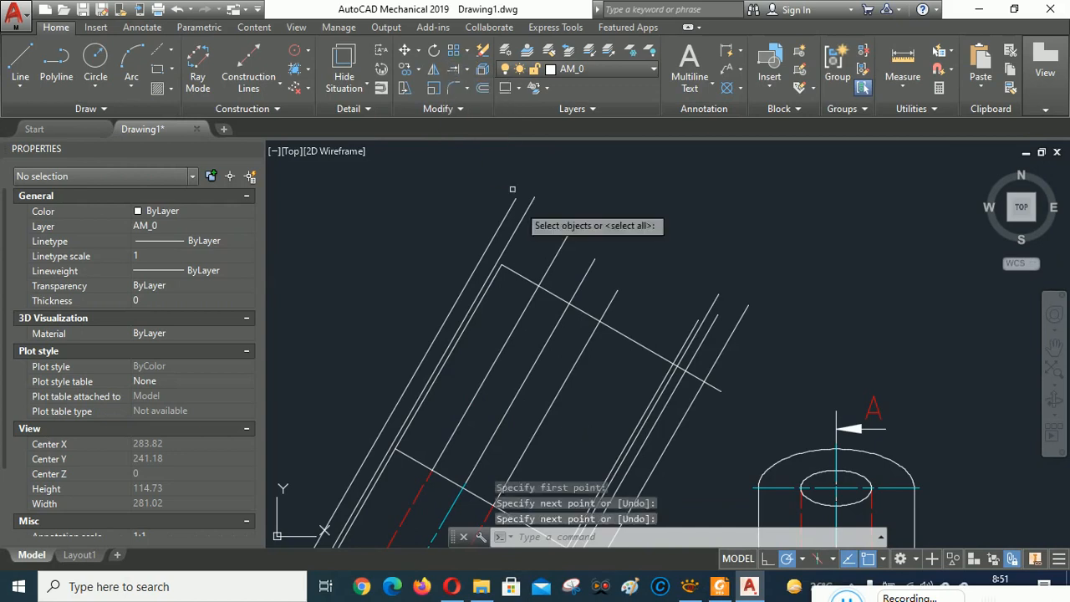
click(492, 246)
key(Return)
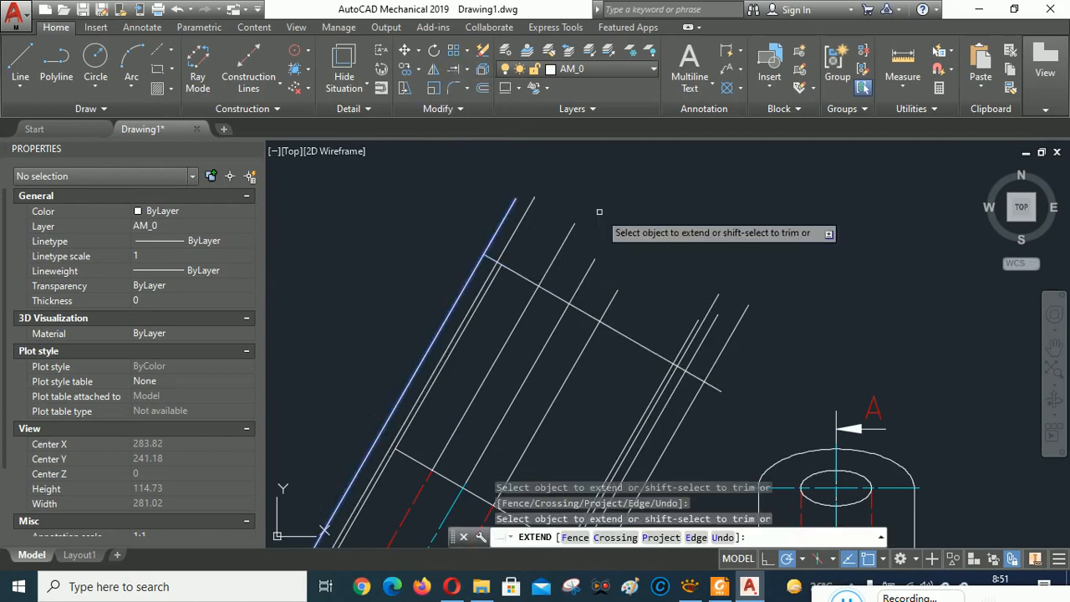
right_click(645, 205)
click(678, 215)
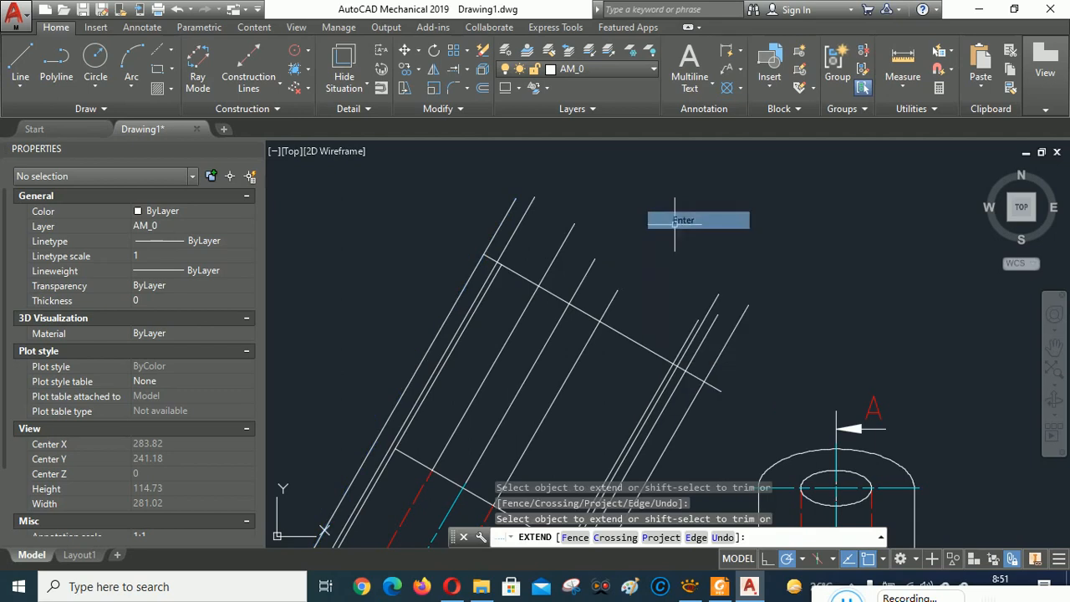
- Offset the perpendicular line outward by 32.5, and offset the resulting line outward by the same distance
click(482, 89)
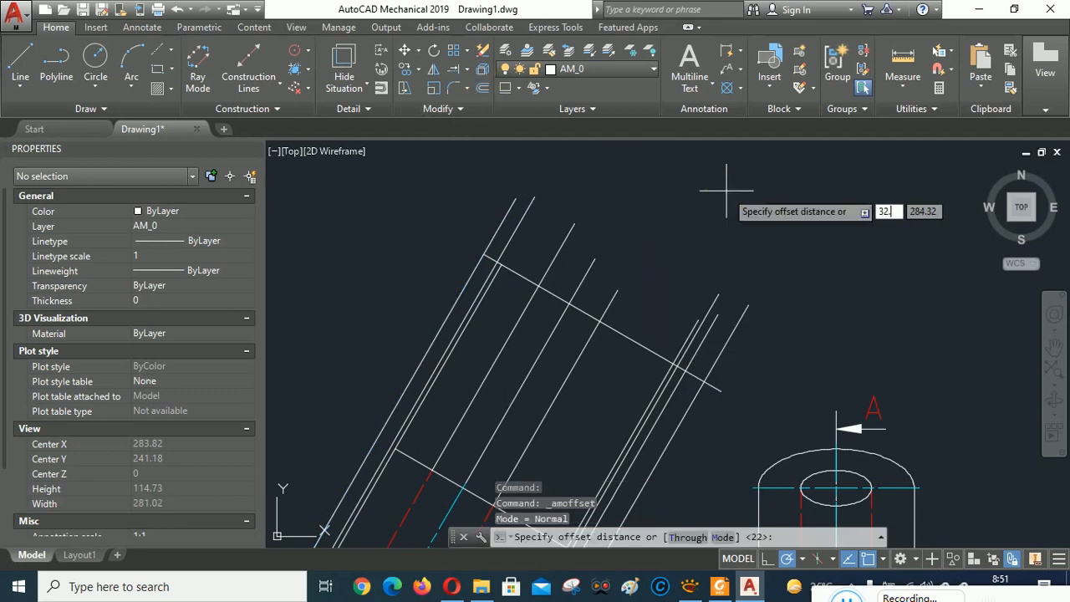
key(Return)
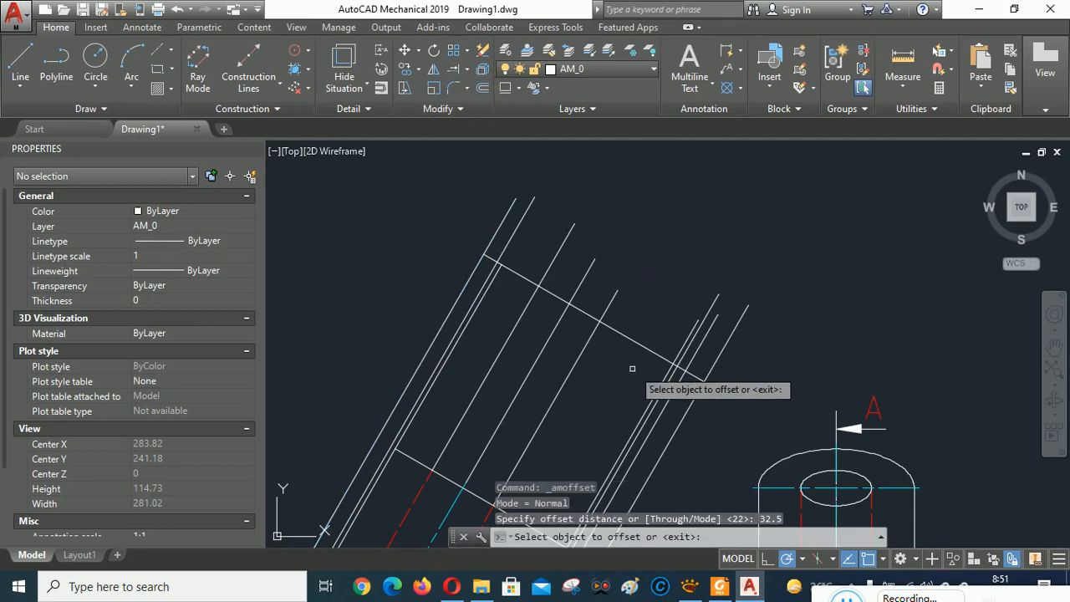
click(642, 344)
click(660, 302)
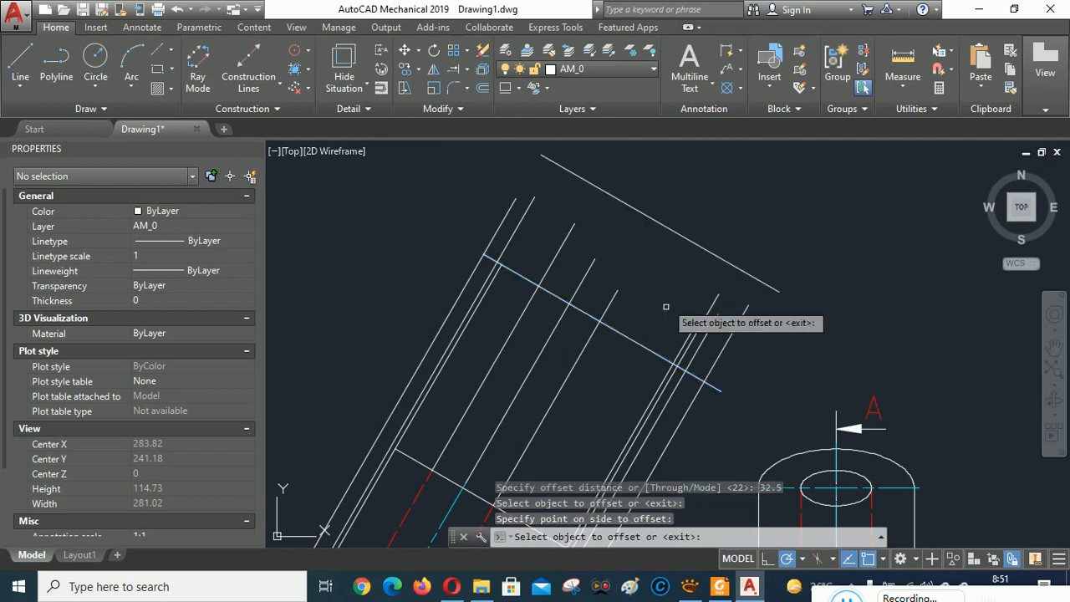
scroll(686, 301, down, 2)
click(700, 286)
click(792, 269)
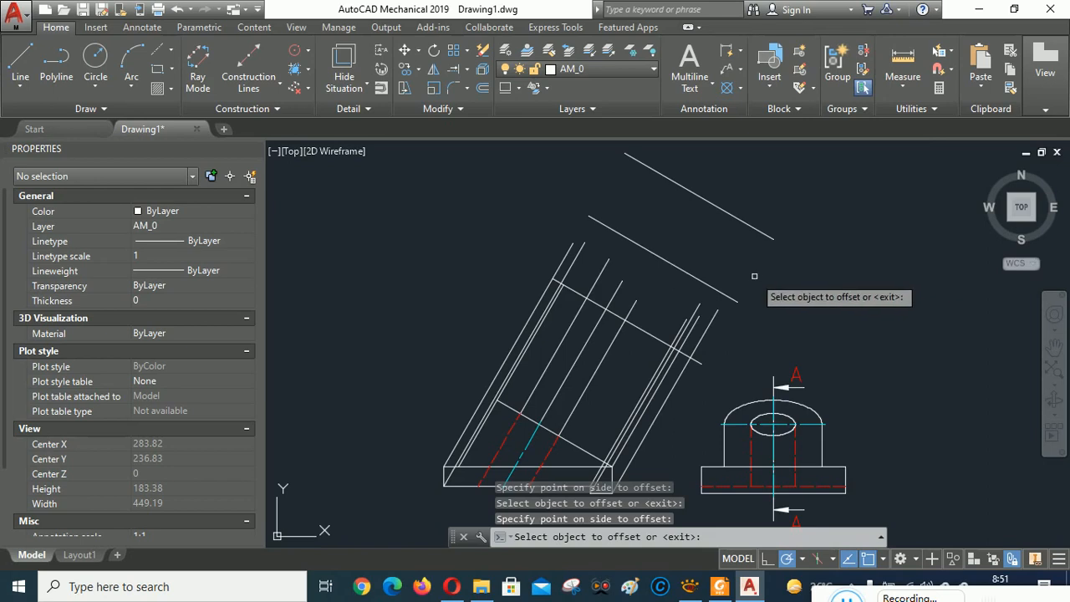
key(Return)
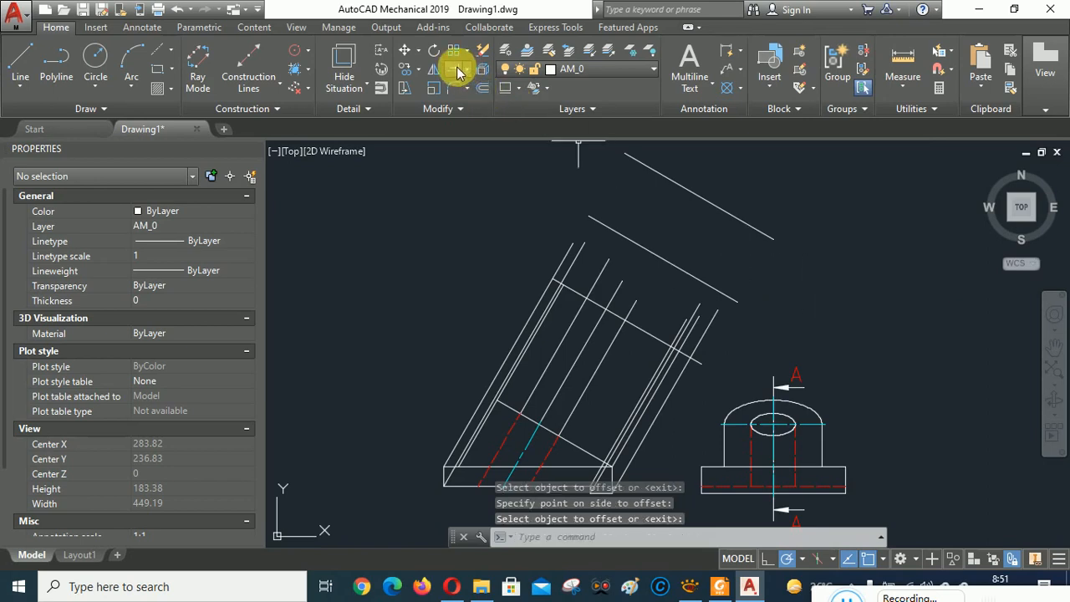
- Extend all the projection lines up to the outermost offset line
text(ex)
key(Return)
click(723, 209)
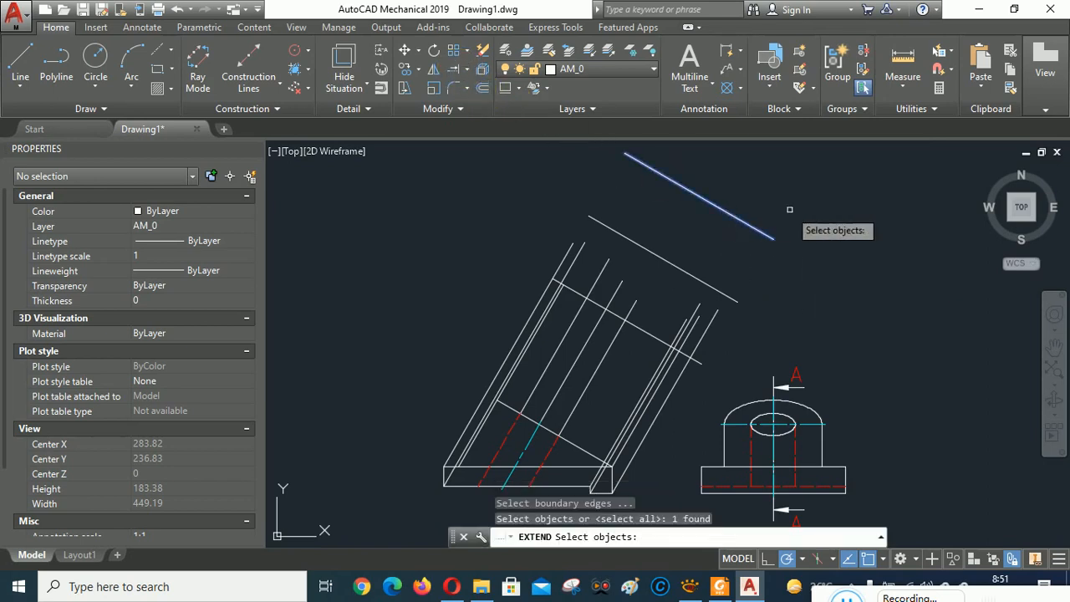
key(Return)
click(728, 342)
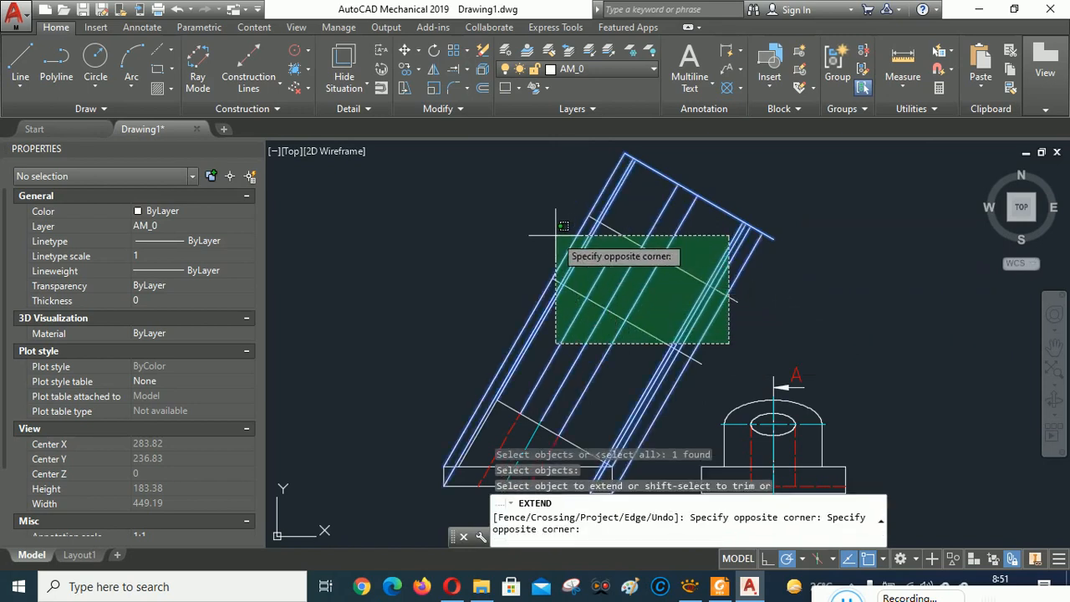
click(555, 237)
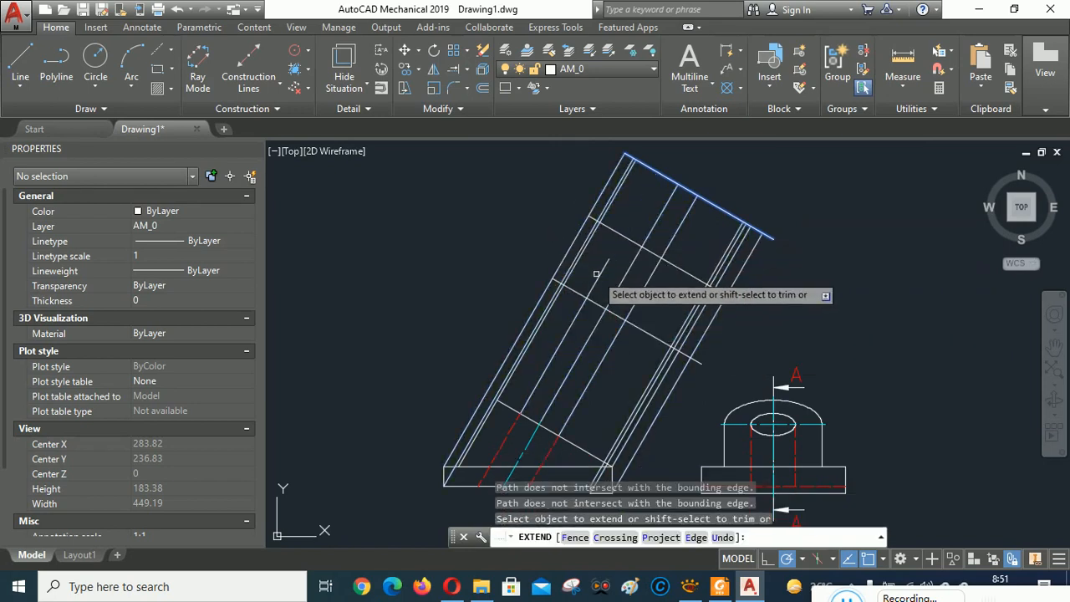
right_click(894, 239)
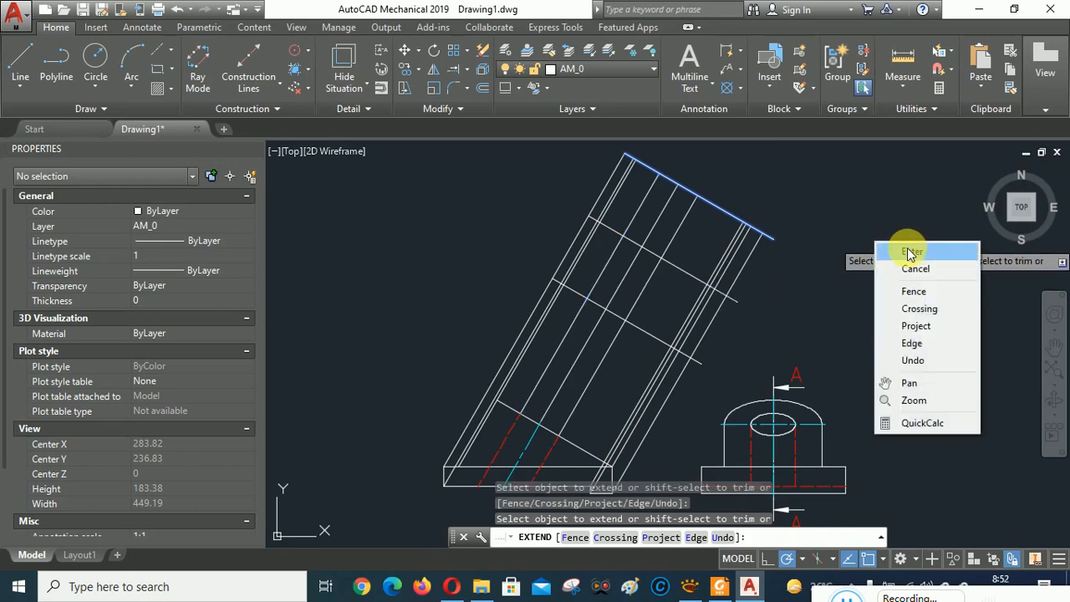
click(911, 251)
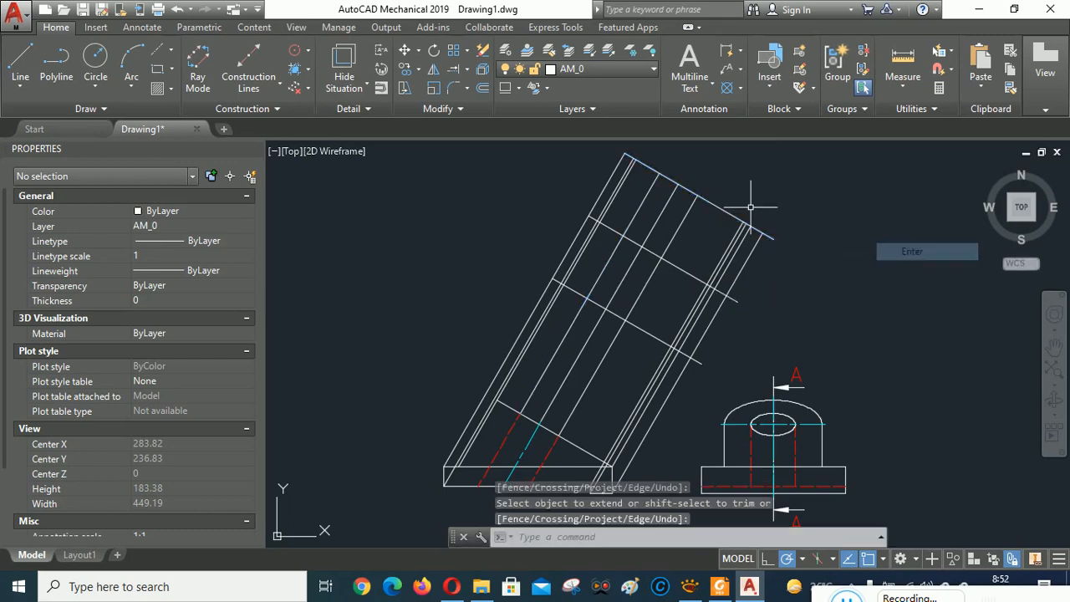
- Trim the overhanging ends of the three cross lines at the outermost right projection line
click(468, 68)
click(468, 93)
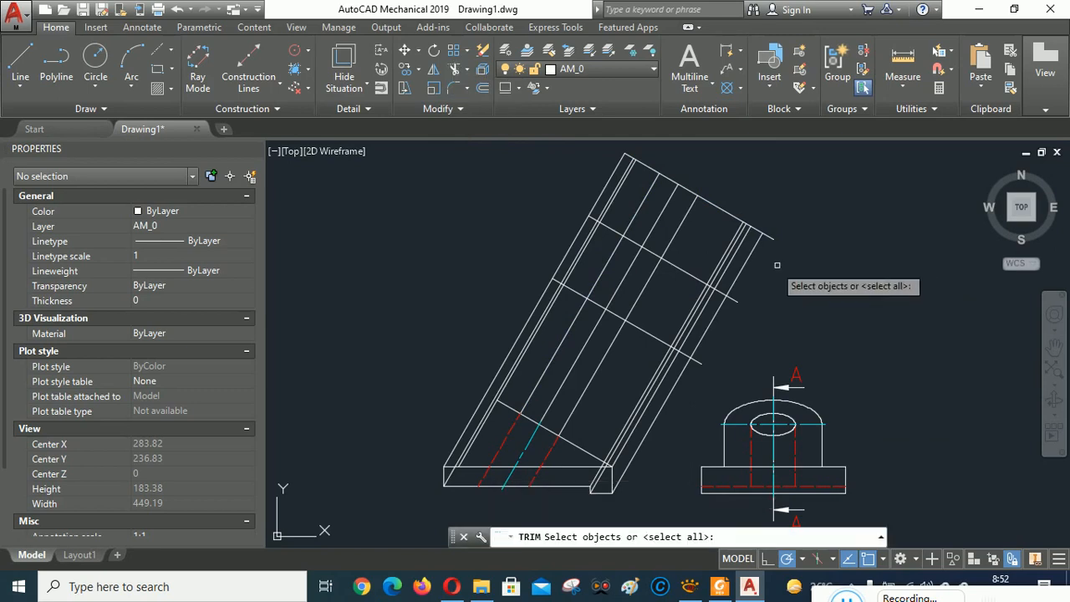
click(737, 276)
key(Return)
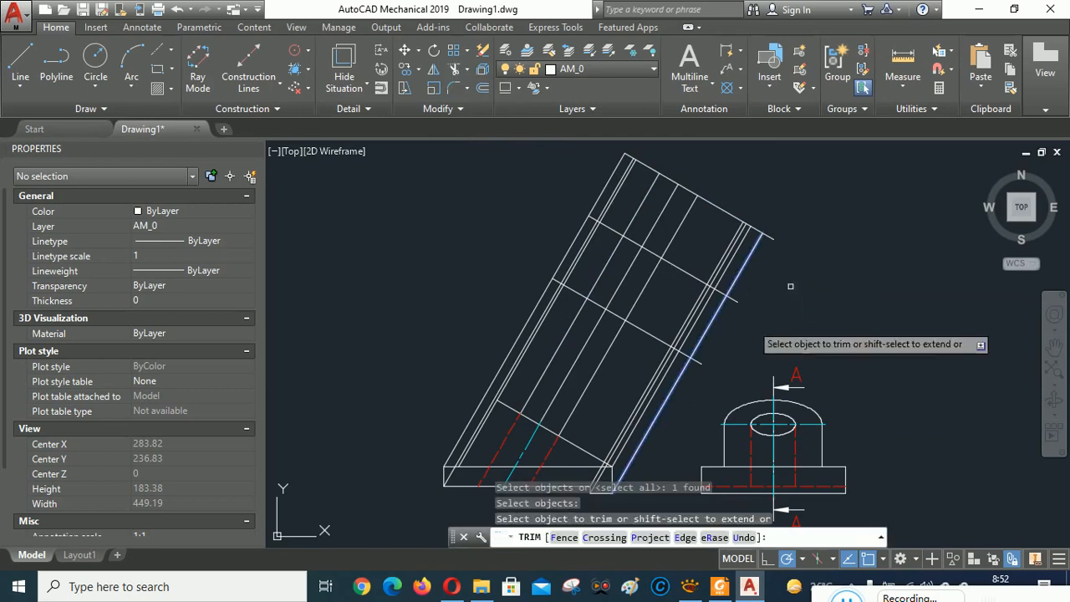
click(700, 362)
click(735, 299)
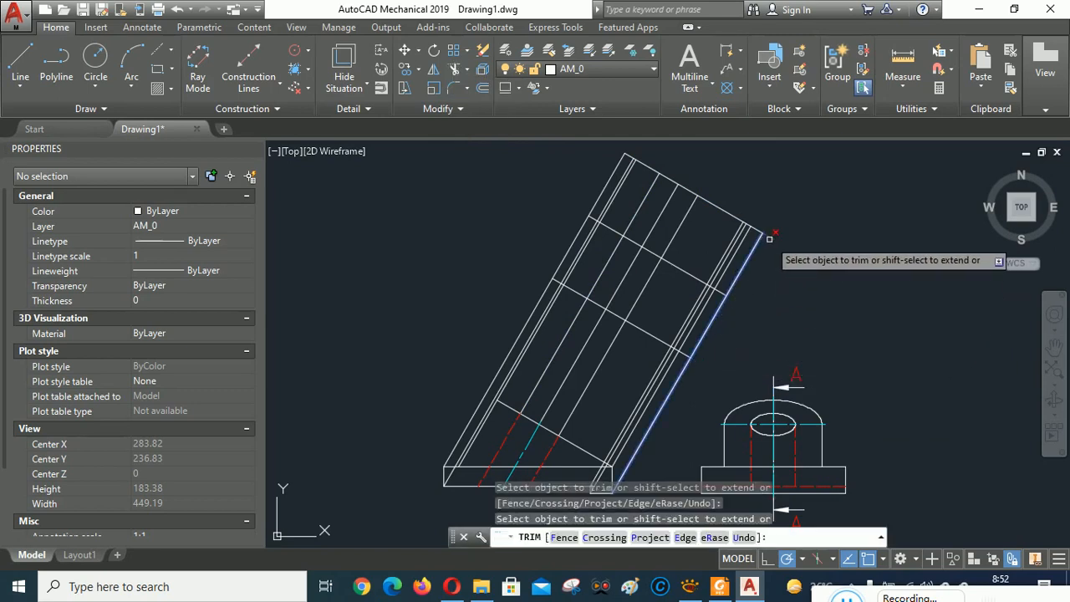
click(767, 240)
right_click(830, 251)
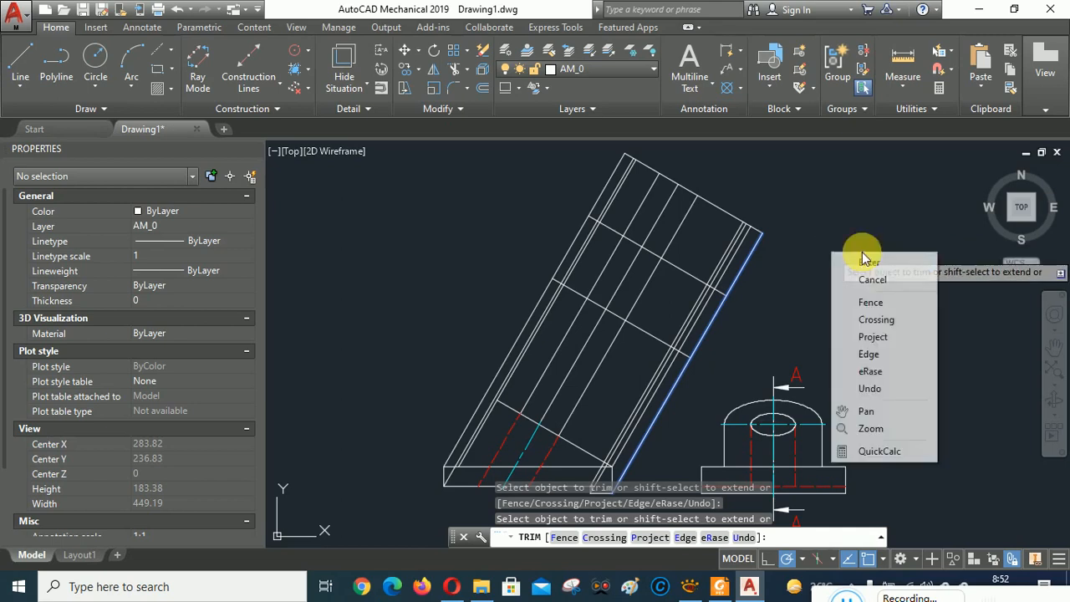
click(861, 257)
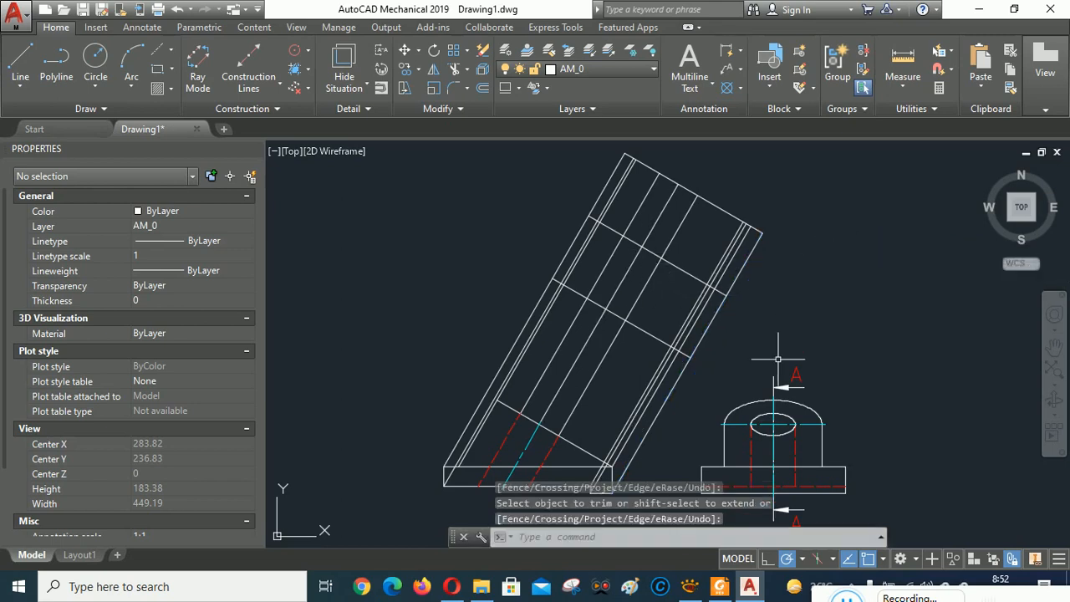
- Draw the hole circle centred where the middle cross line meets the hole's centre projection line, reaching the hole's edge projection line
scroll(603, 232, up, 3)
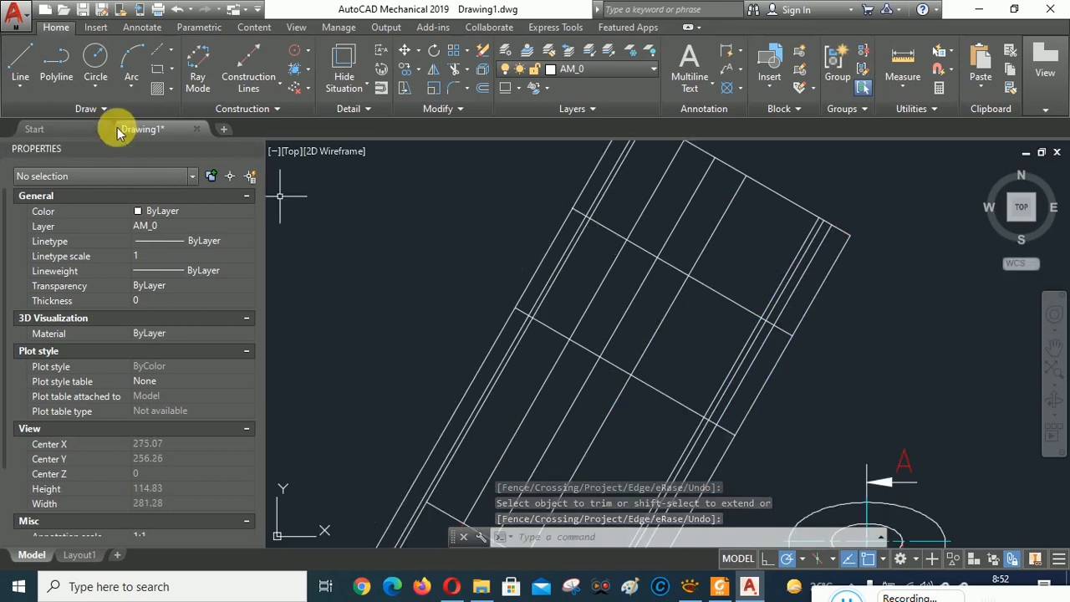
click(95, 77)
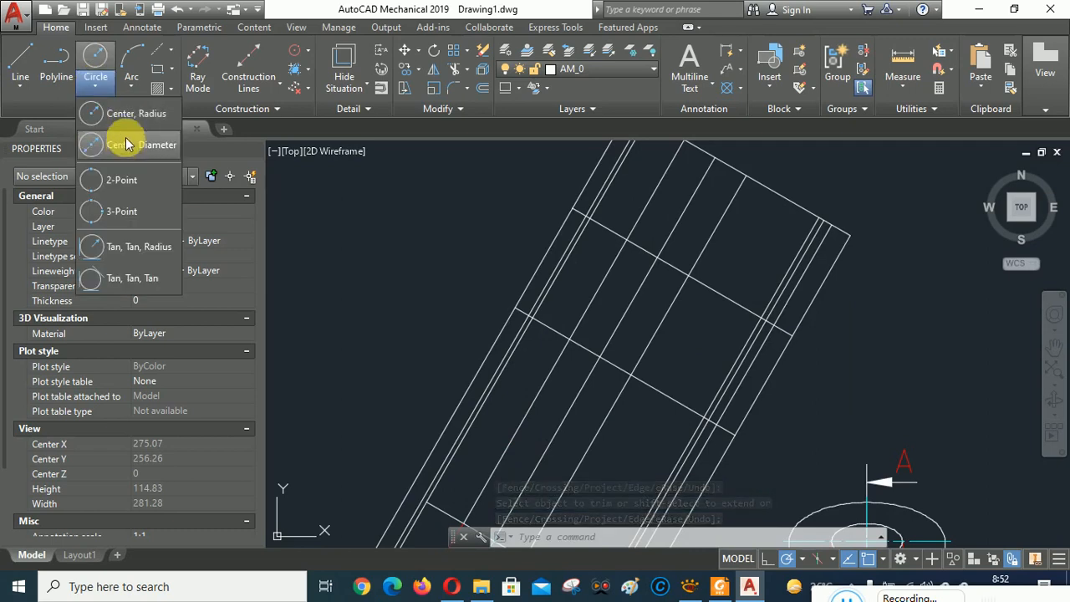
click(125, 144)
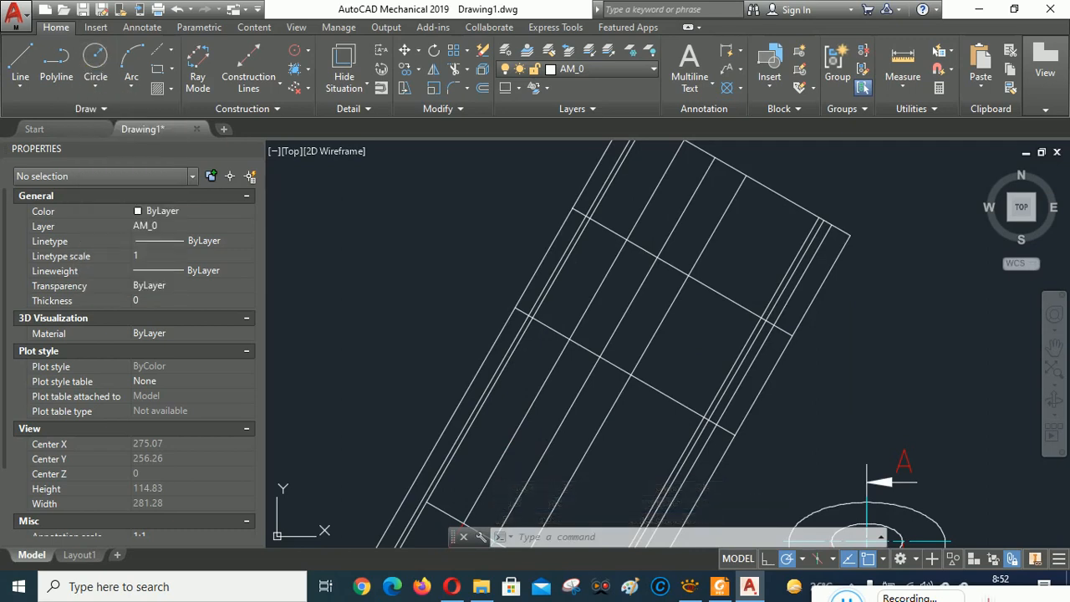
click(657, 257)
click(625, 238)
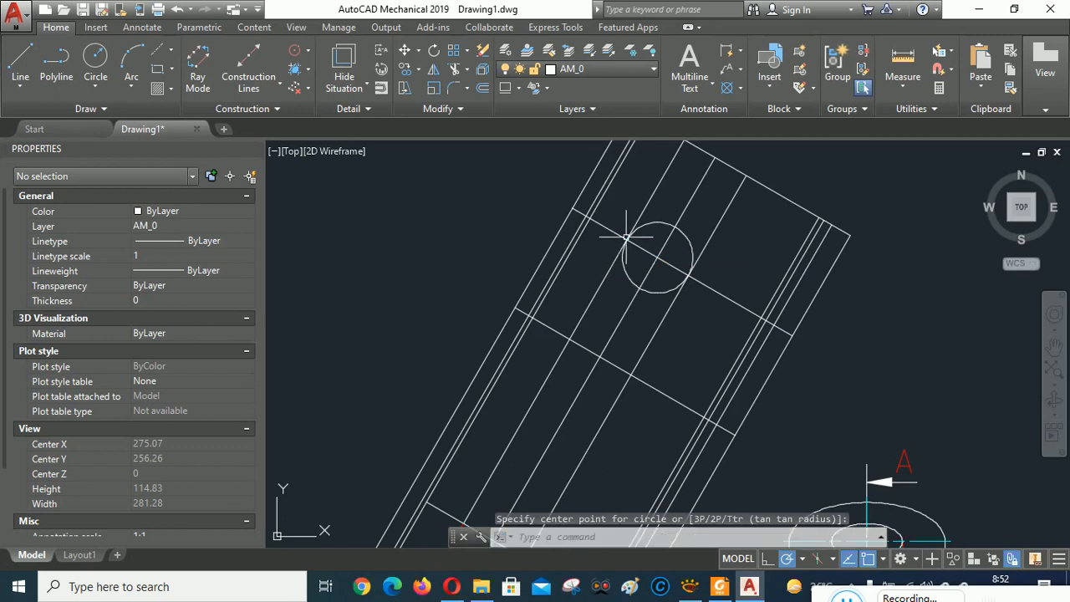
click(625, 238)
- Check the R 22 dimension in the reference image and offset the middle cross line by 22 to both sides
scroll(768, 263, down, 2)
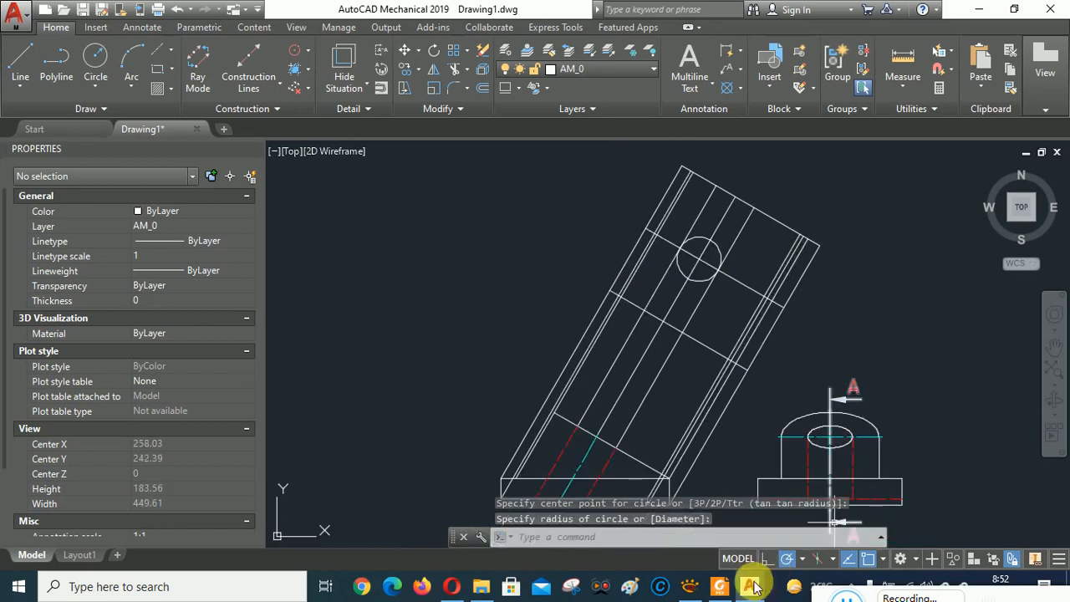
click(482, 87)
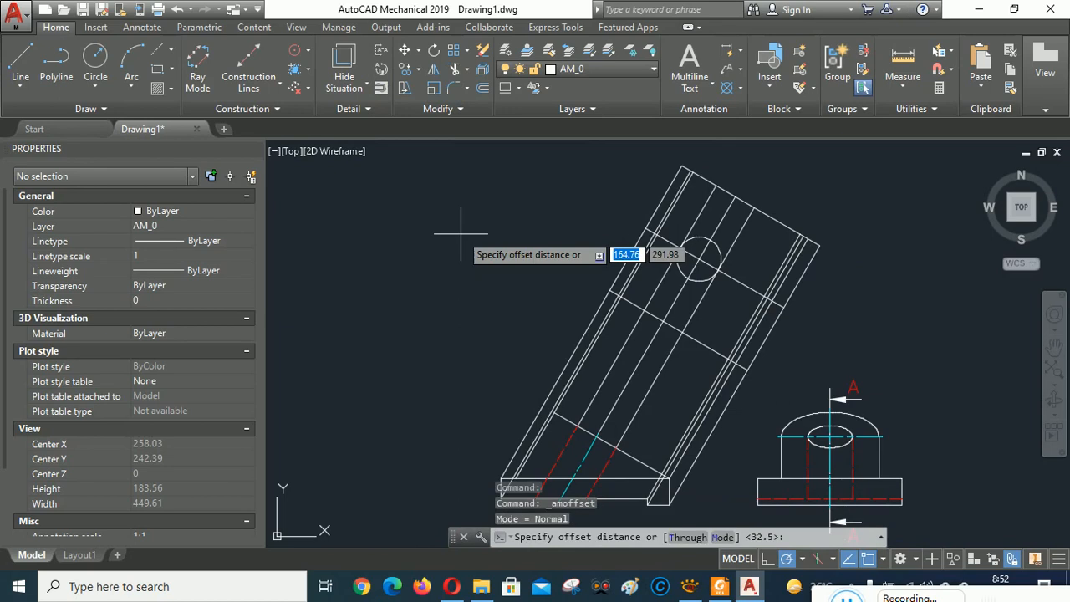
click(689, 586)
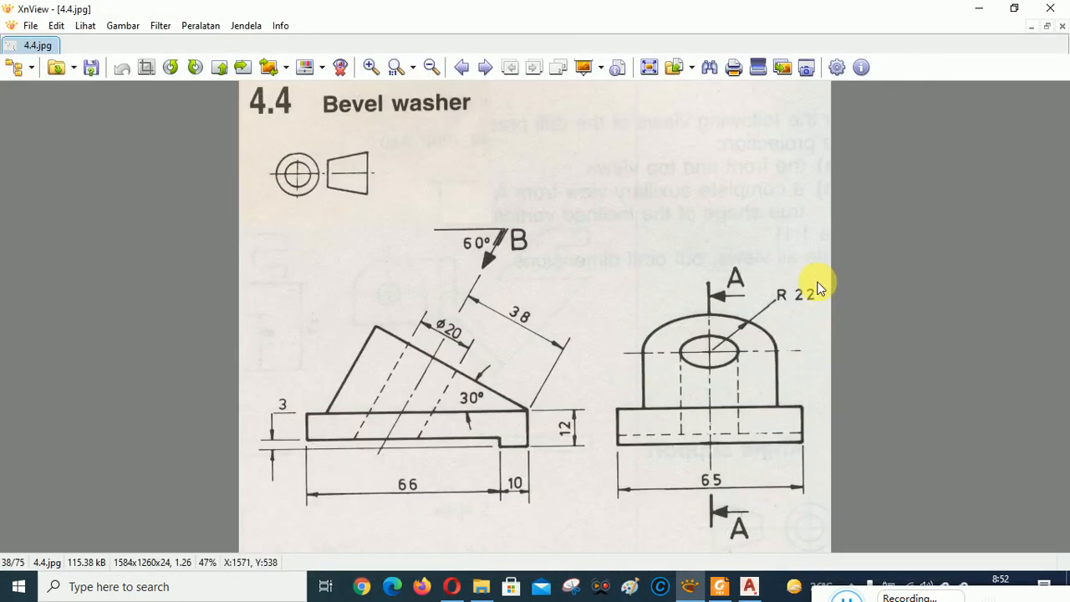
click(752, 584)
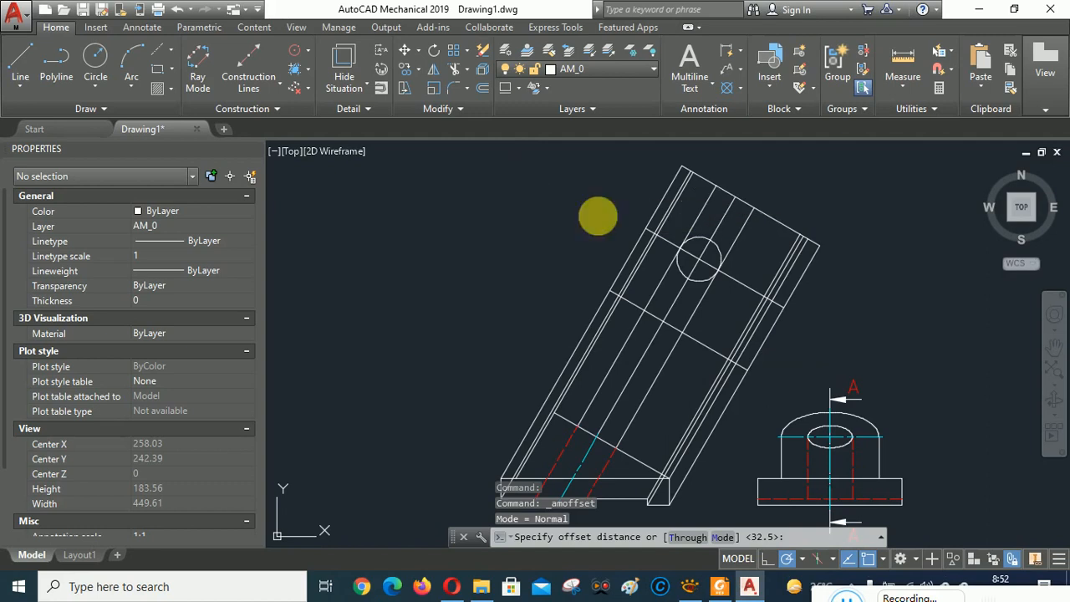
key(Return)
click(735, 276)
click(739, 281)
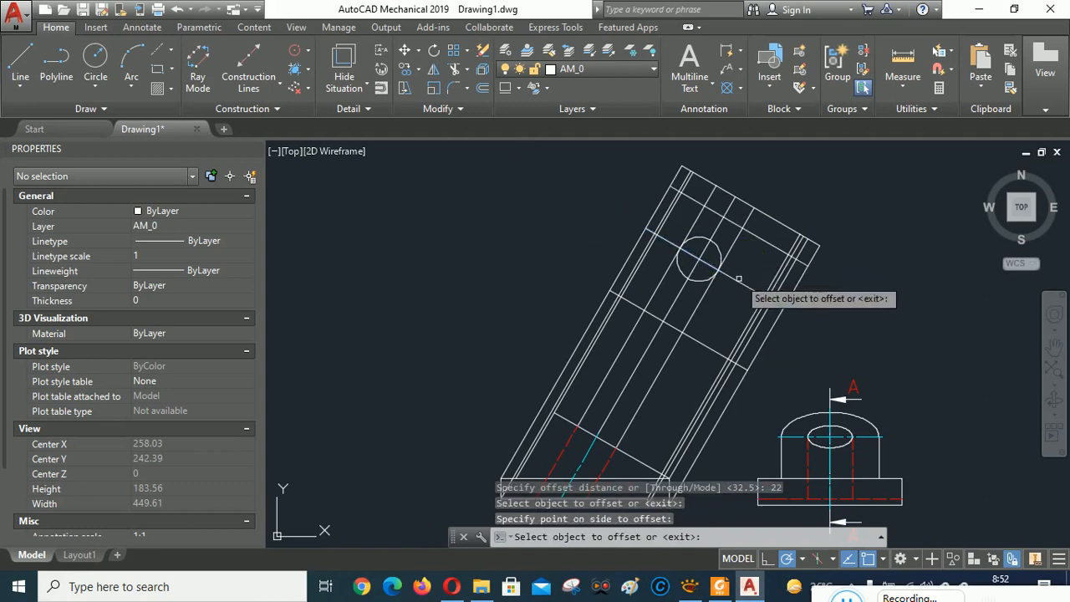
click(722, 306)
click(700, 210)
scroll(700, 210, up, 3)
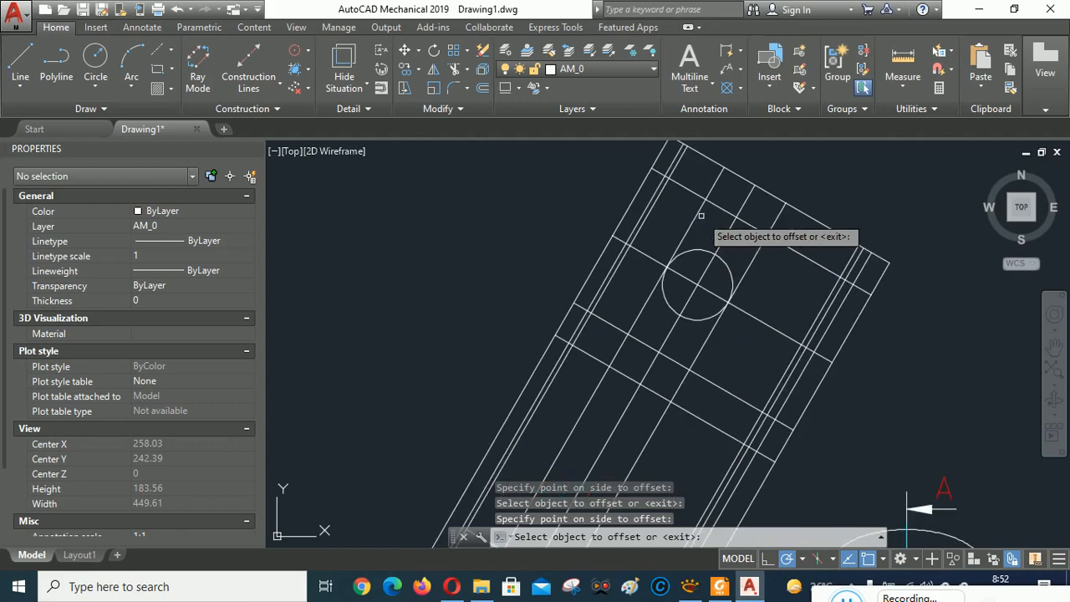
scroll(838, 193, down, 2)
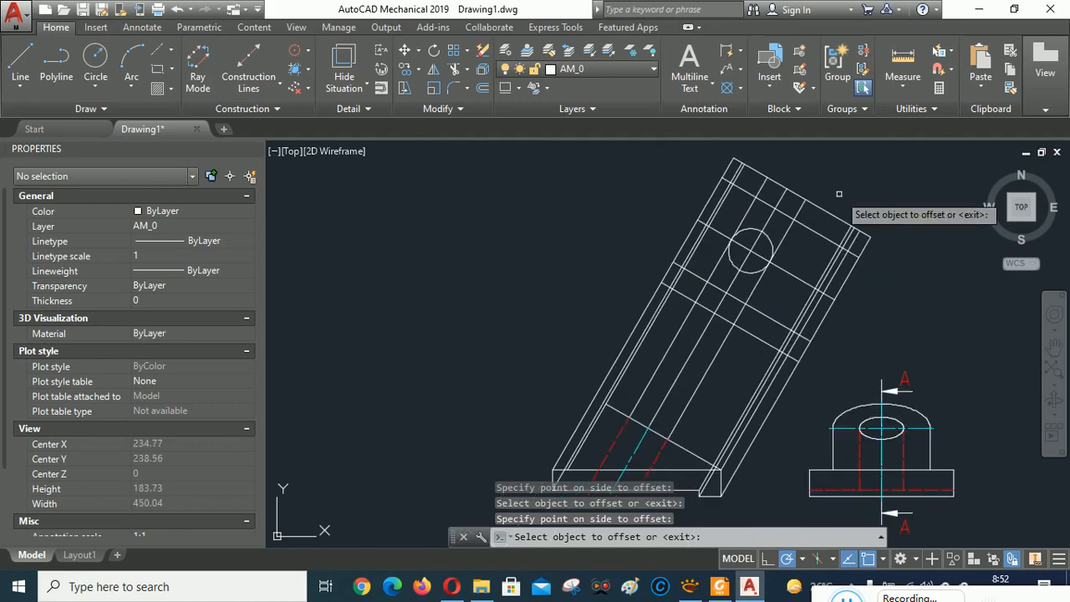
scroll(719, 192, up, 4)
key(Return)
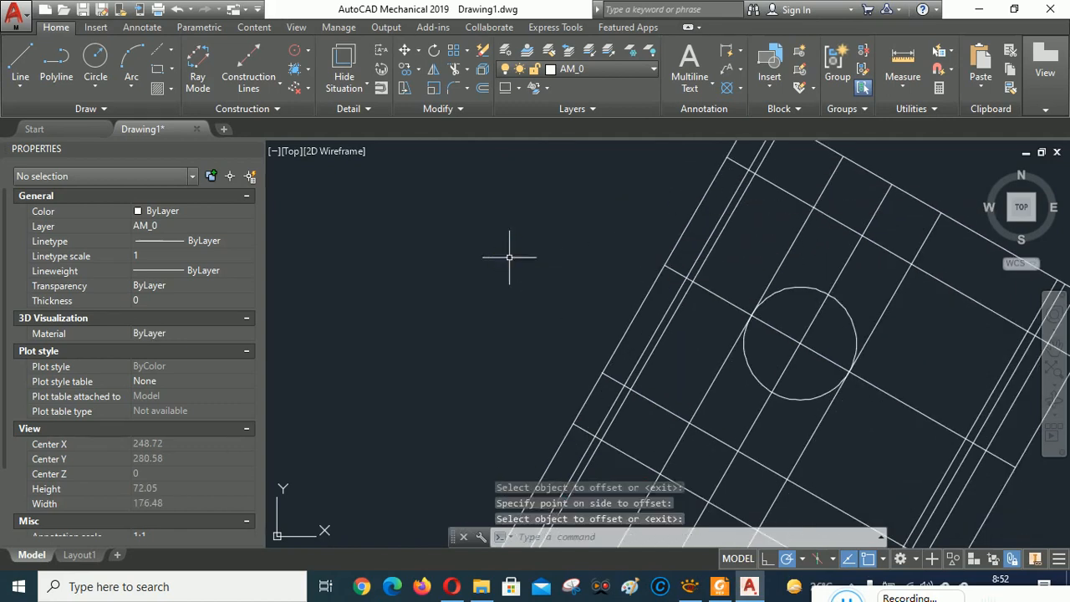
- Draw a larger circle concentric with the hole, reaching the inner left projection line on the middle cross line
click(95, 82)
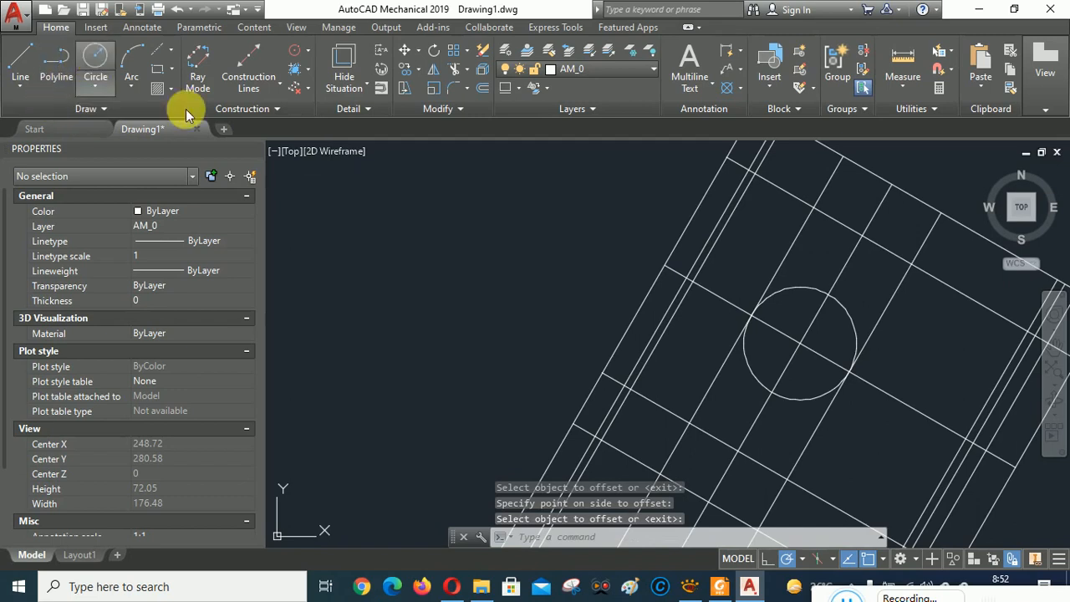
click(799, 342)
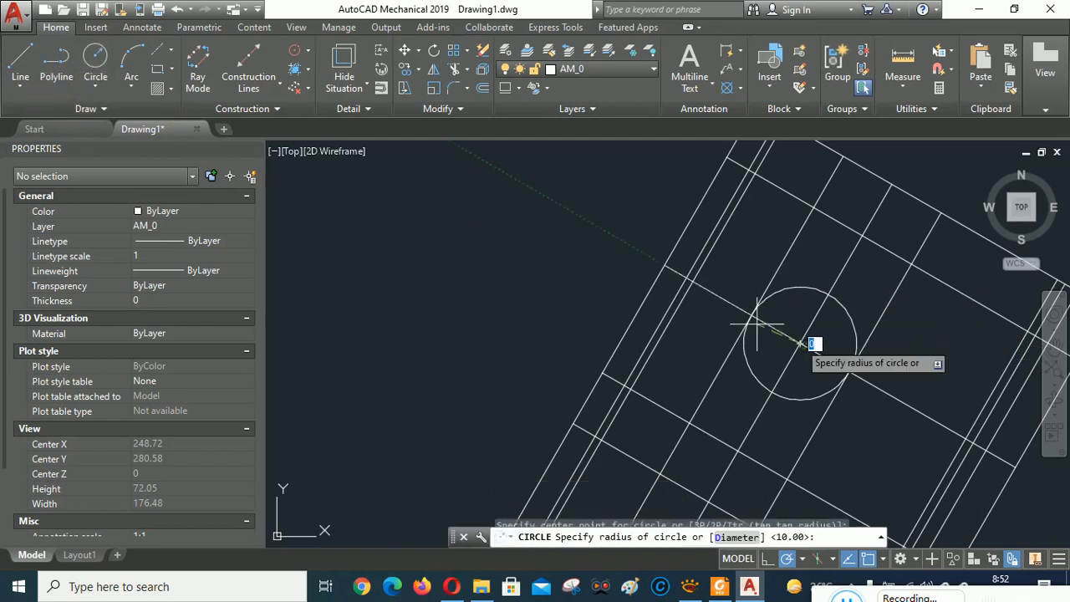
click(692, 283)
scroll(577, 268, down, 5)
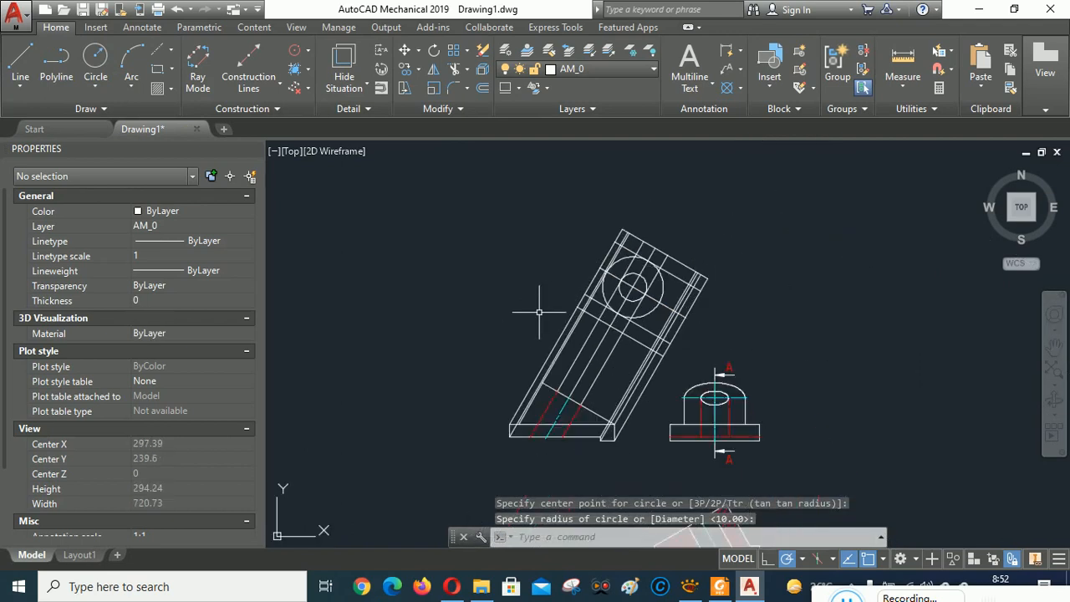
- Trim the large circle and the two 22 offset lines against each other to leave a rounded outline open towards the right
scroll(550, 308, up, 4)
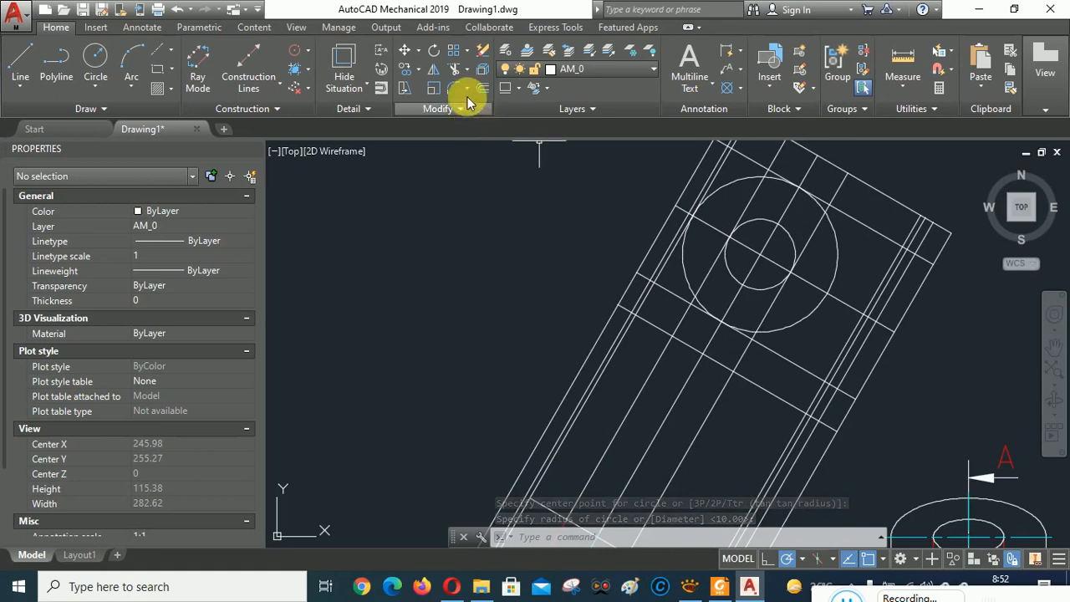
click(457, 72)
click(788, 359)
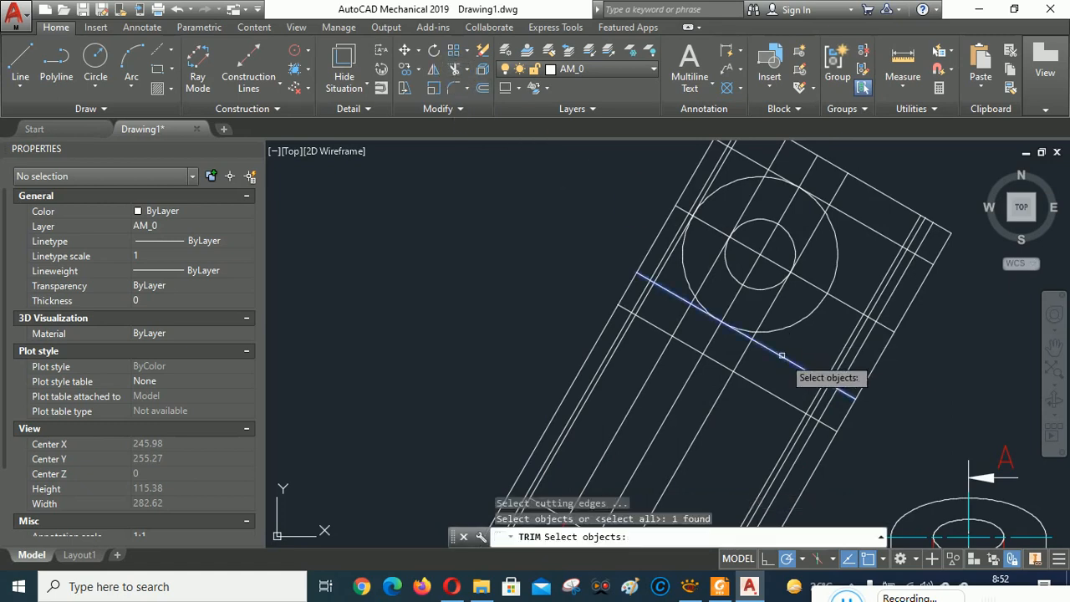
click(688, 278)
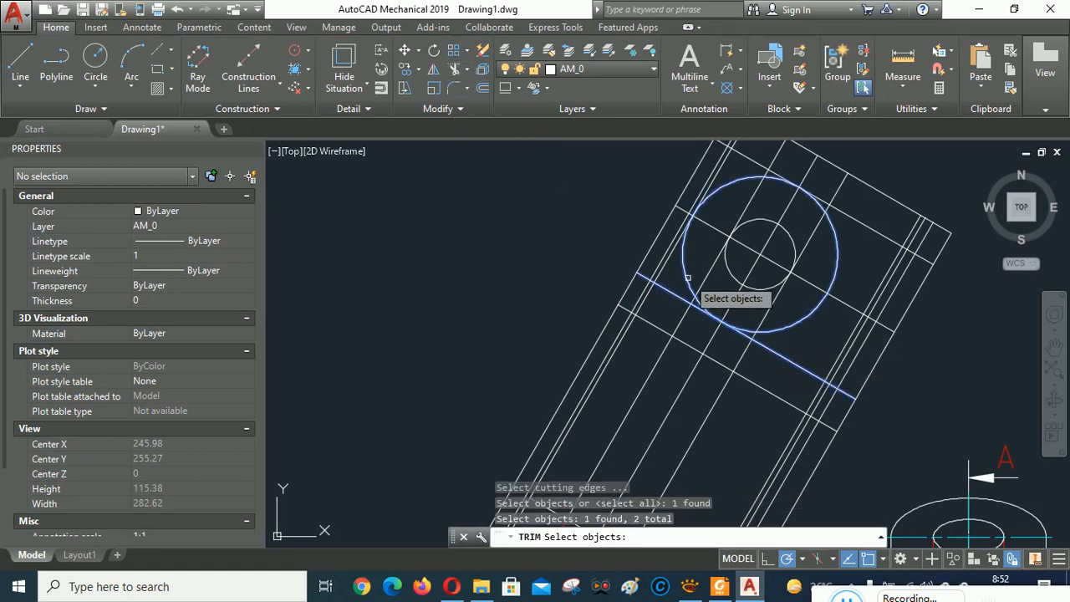
click(860, 224)
key(Return)
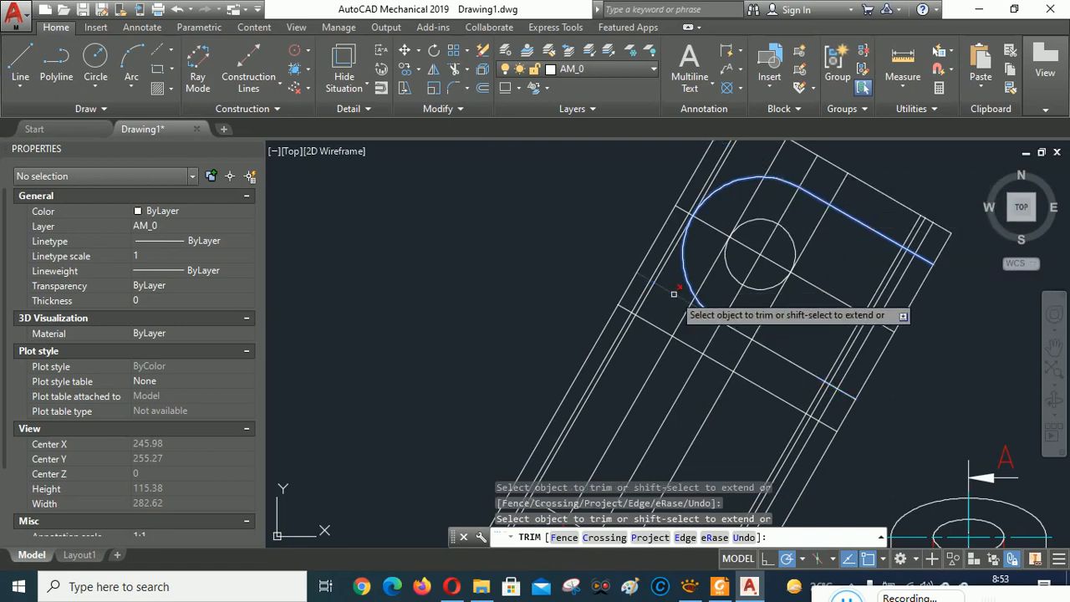
scroll(681, 333, down, 2)
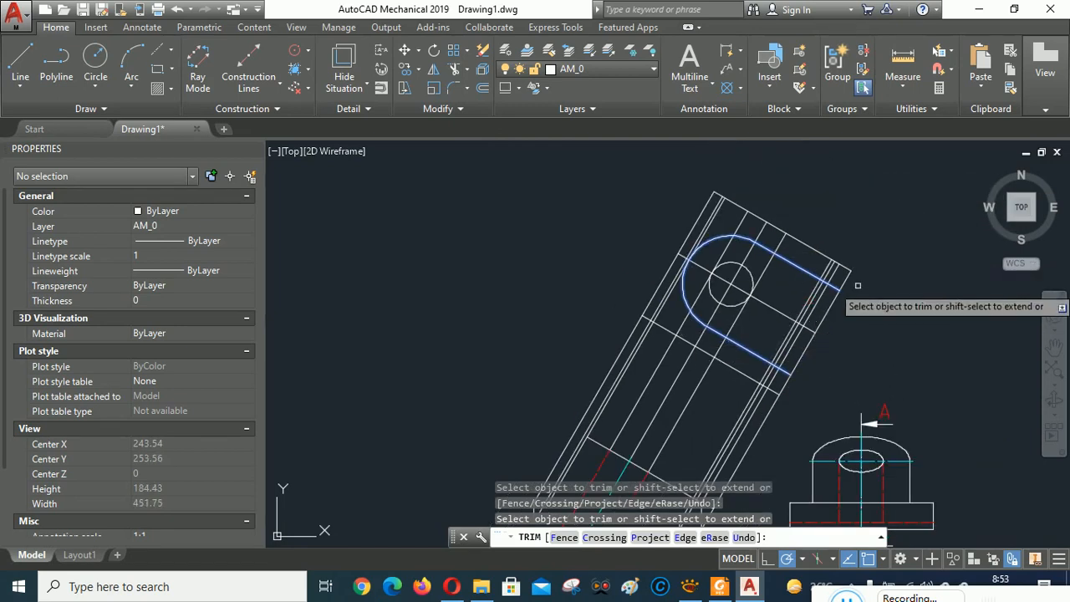
right_click(900, 216)
click(937, 231)
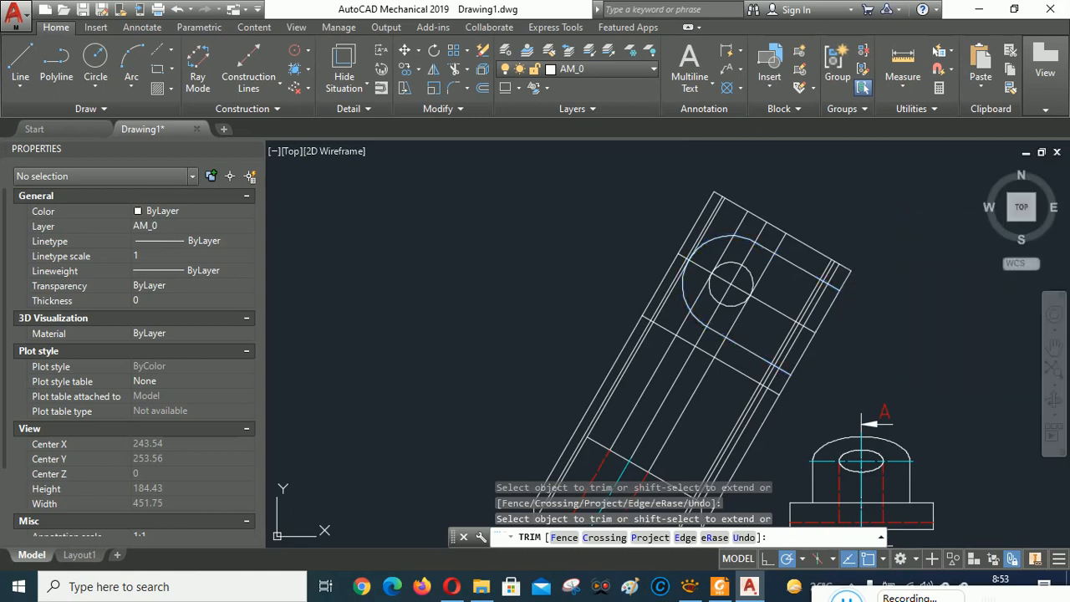
scroll(745, 257, up, 4)
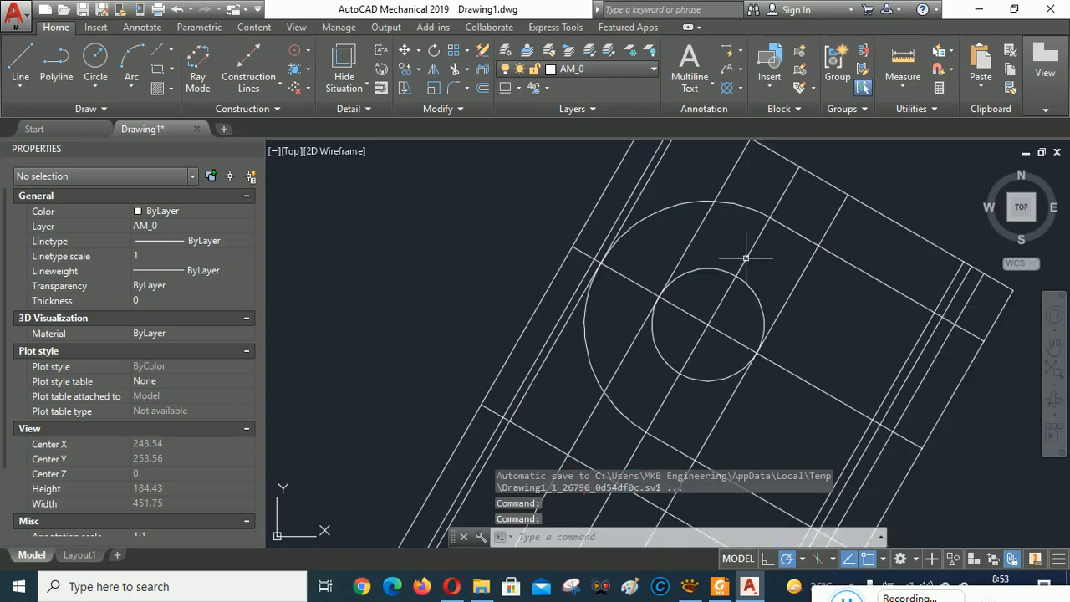
- Erase the three parallel slanted construction lines crossing the circle in the auxiliary view
drag(812, 295, 694, 221)
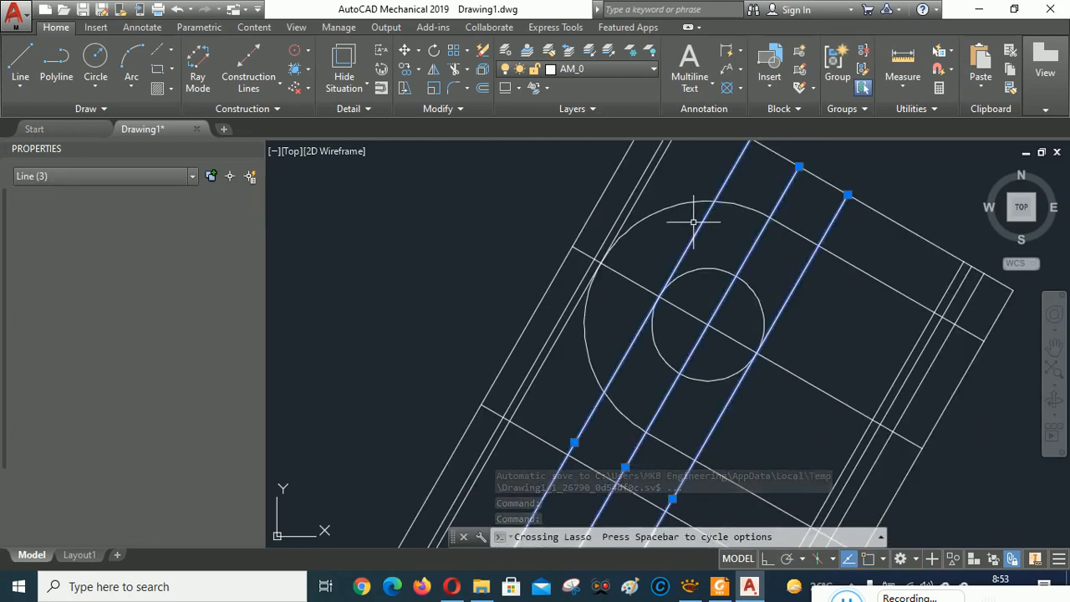
key(Delete)
scroll(754, 278, down, 2)
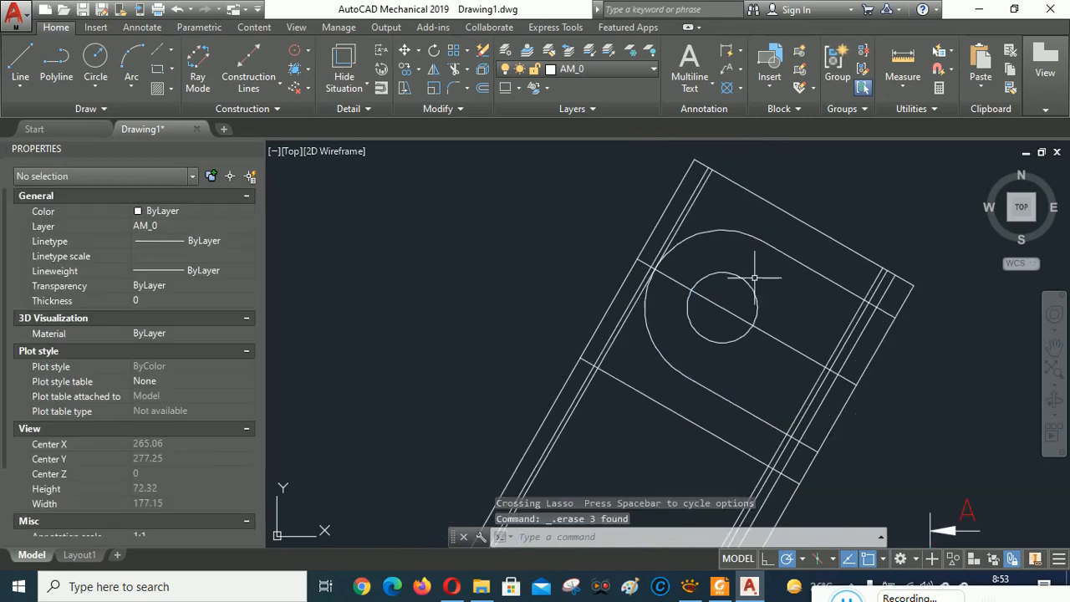
scroll(732, 251, down, 3)
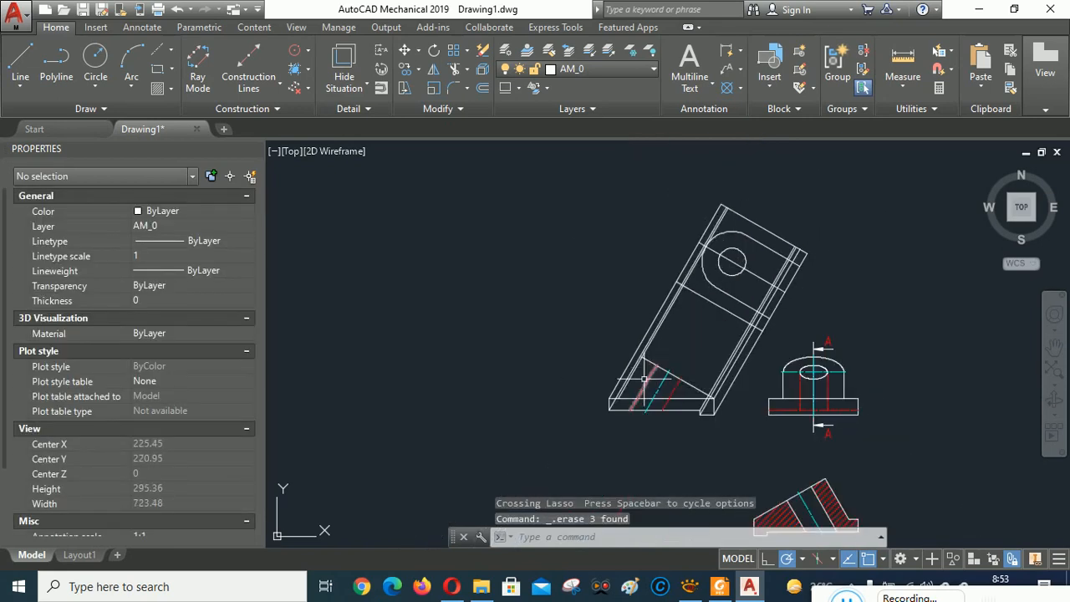
- Trim the left-hand projection lines below the auxiliary view's lower edge, using that edge and the inner slanted line as cutting edges
scroll(687, 269, up, 2)
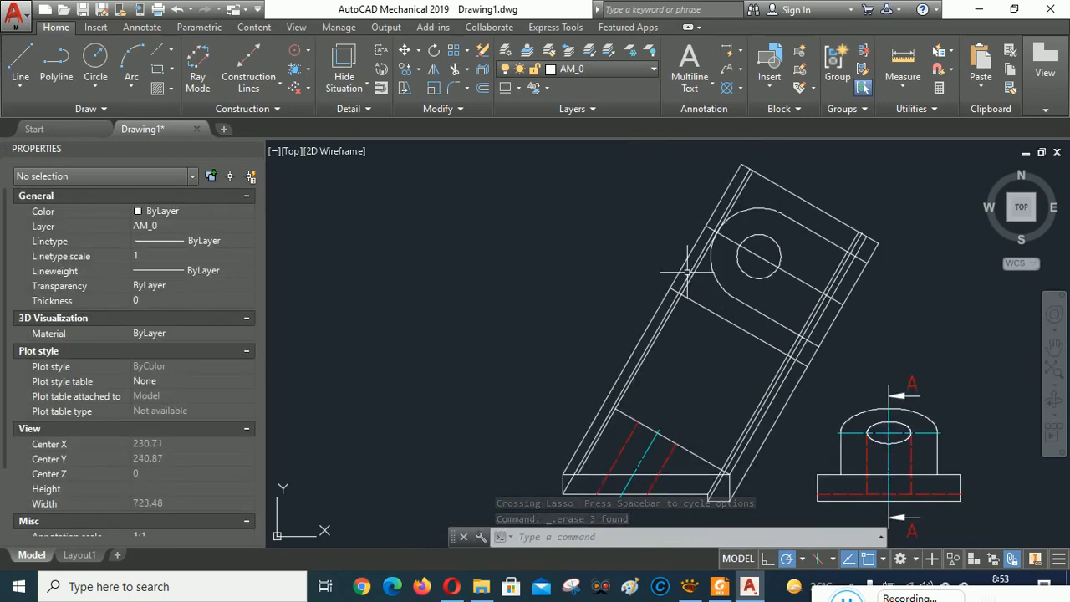
scroll(676, 338, up, 2)
scroll(676, 339, down, 2)
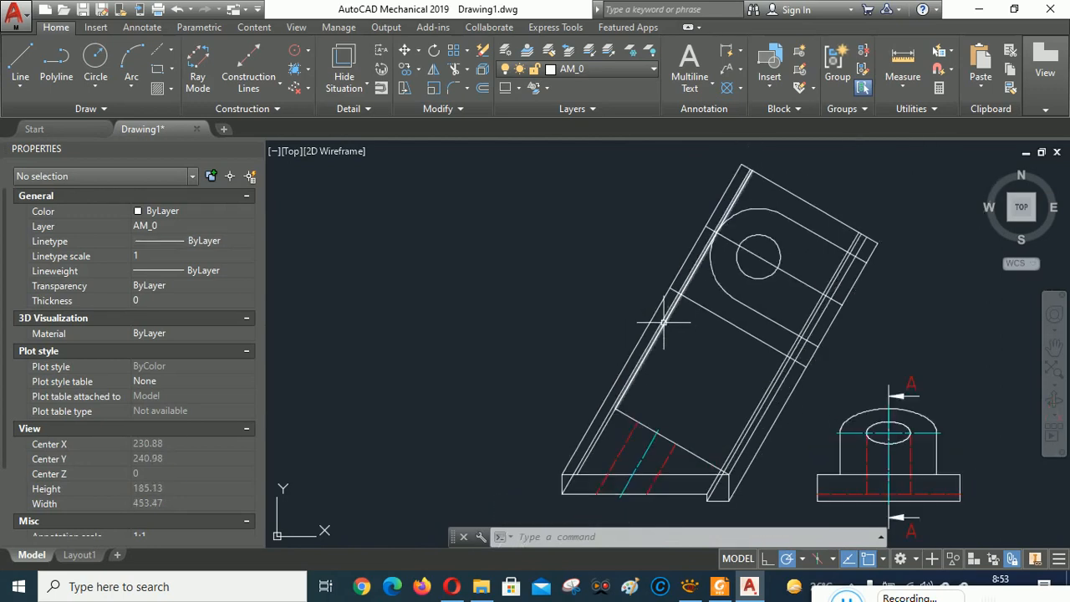
click(456, 72)
scroll(677, 314, up, 4)
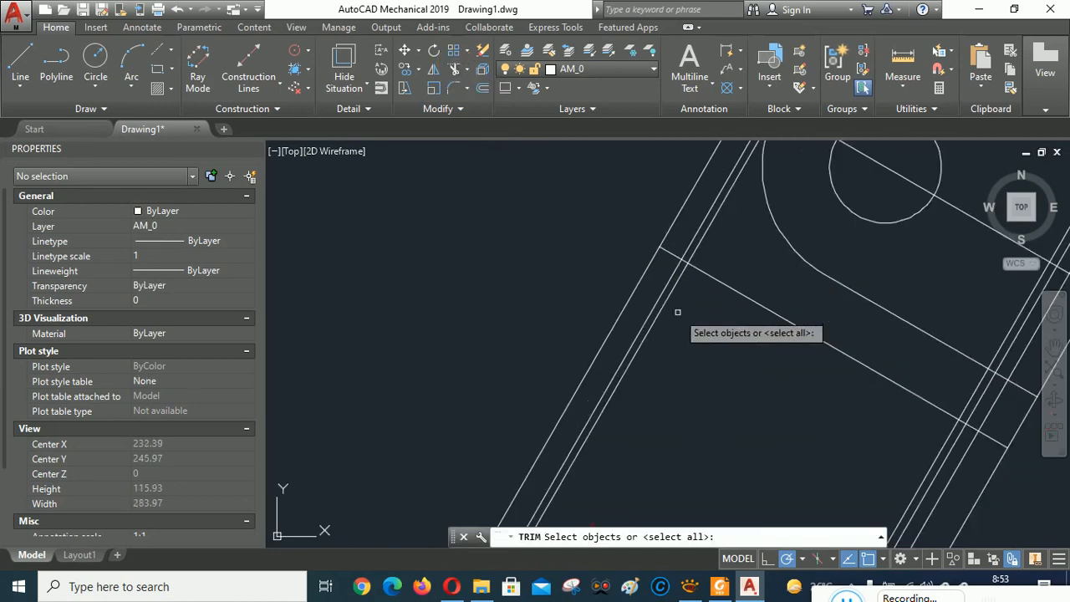
click(708, 276)
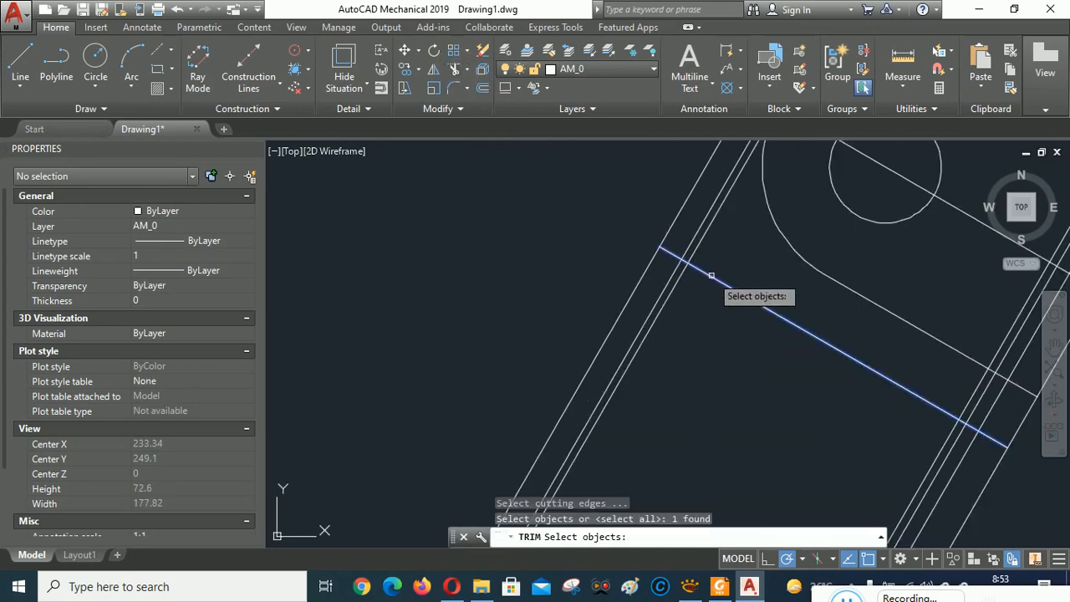
click(666, 302)
key(Return)
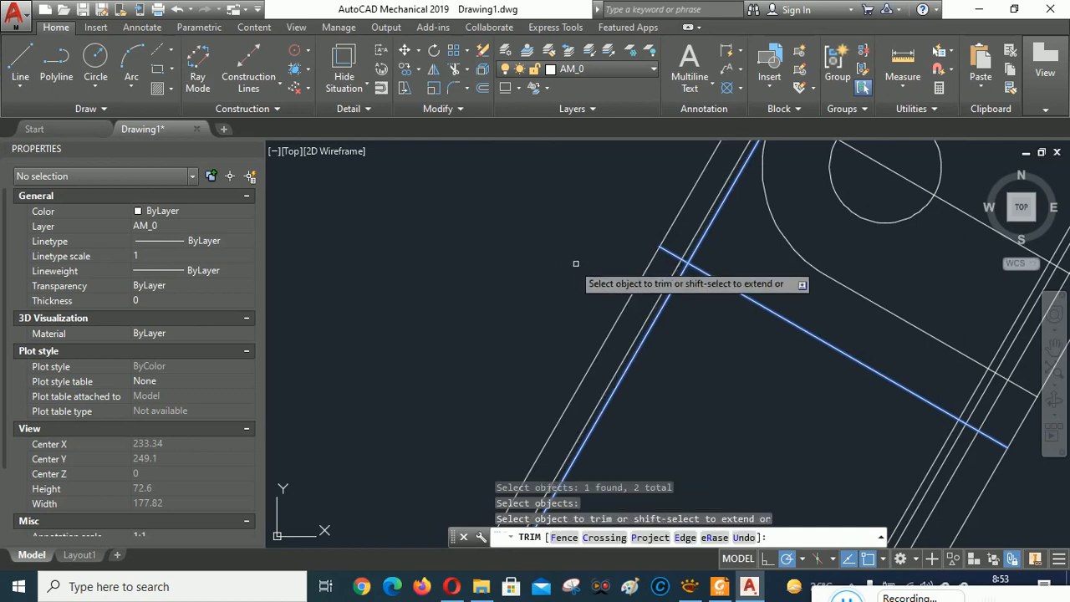
click(693, 355)
click(586, 314)
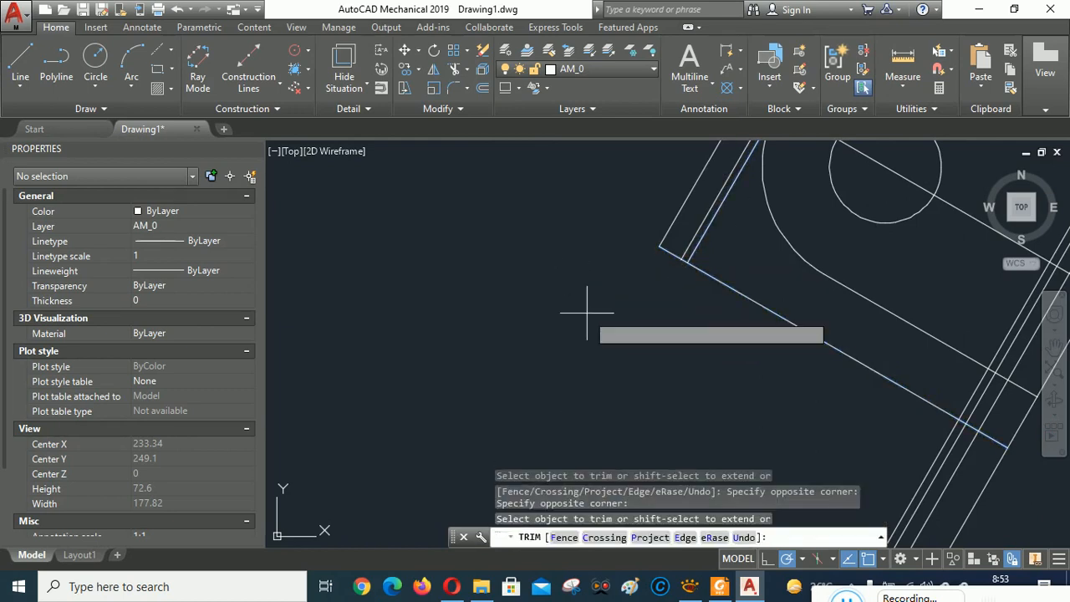
scroll(587, 314, down, 6)
click(587, 314)
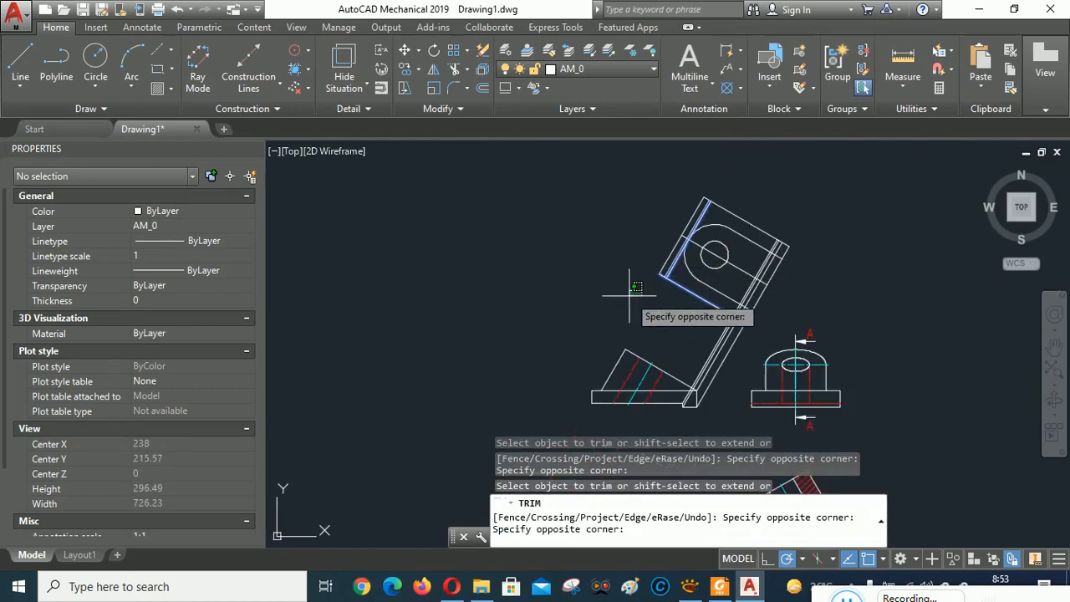
click(629, 295)
scroll(608, 280, up, 2)
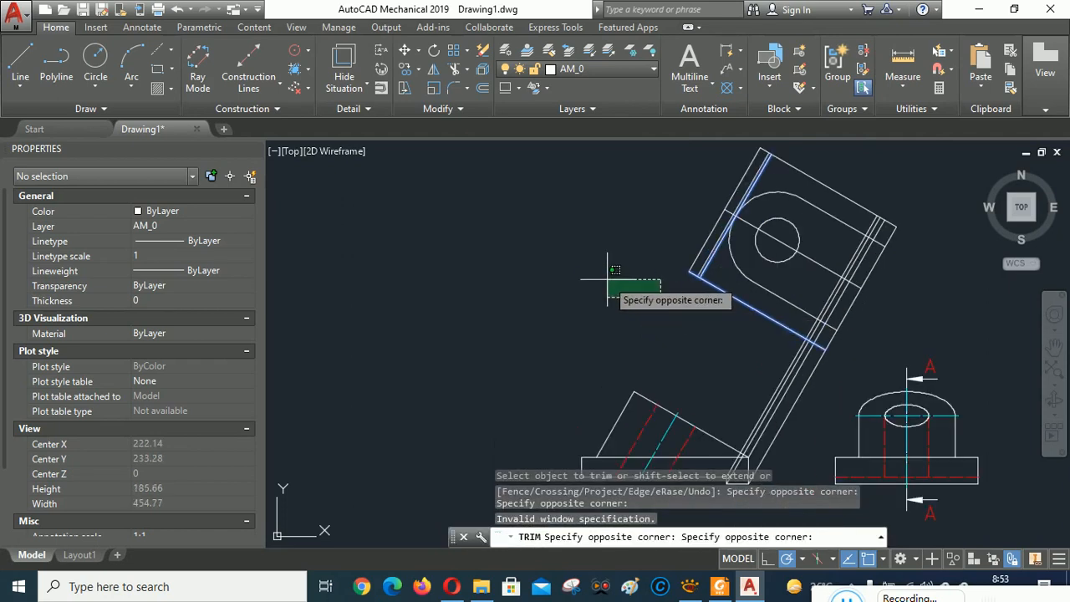
key(Escape)
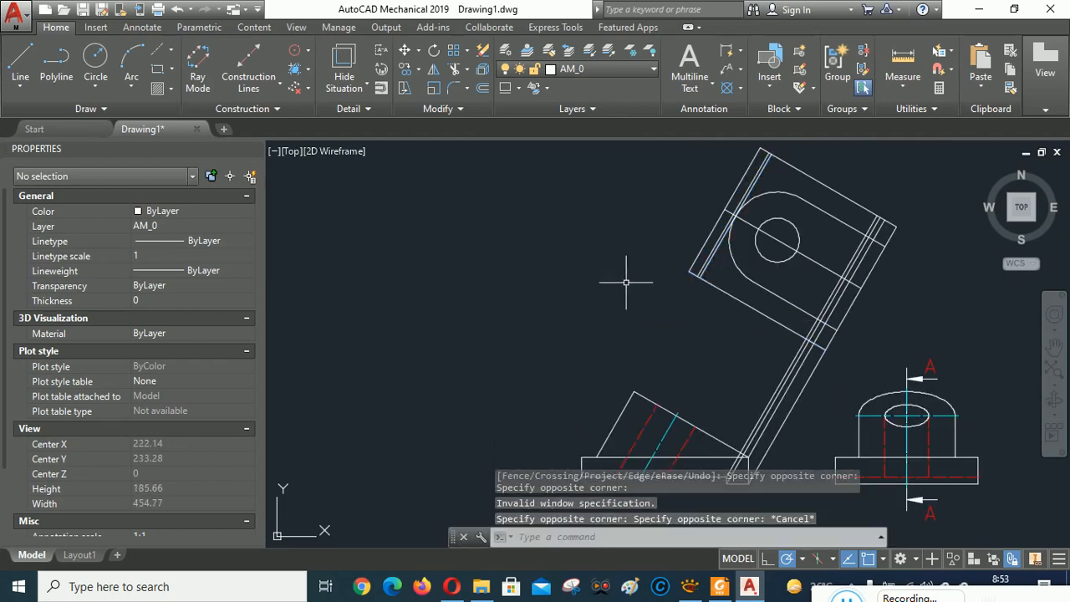
- Delete the inner of the two close lines along the auxiliary view's left side and move the remaining one to layer AM_3
click(757, 180)
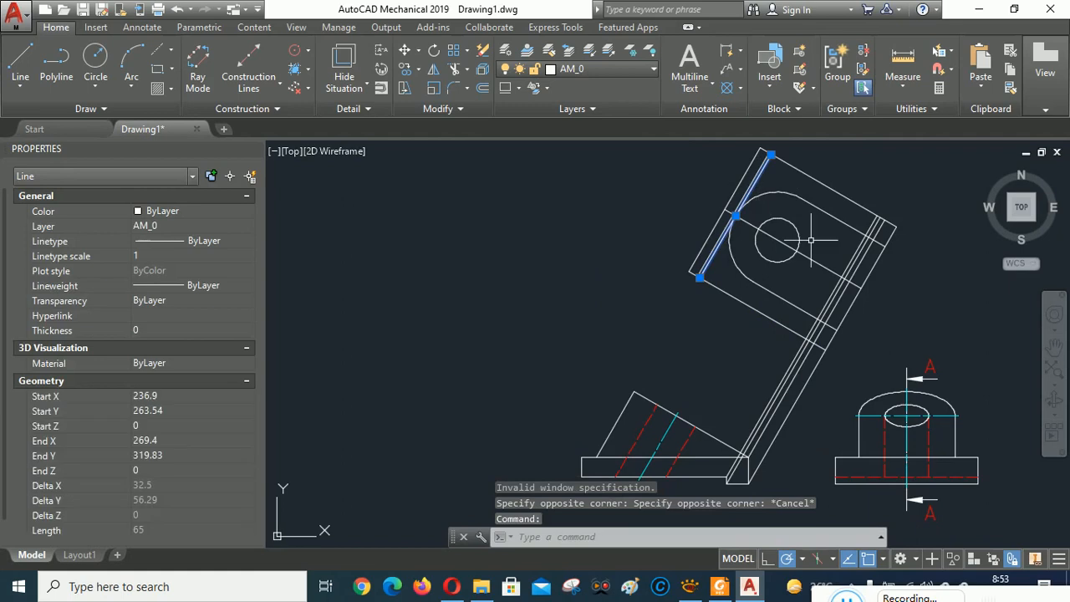
key(Delete)
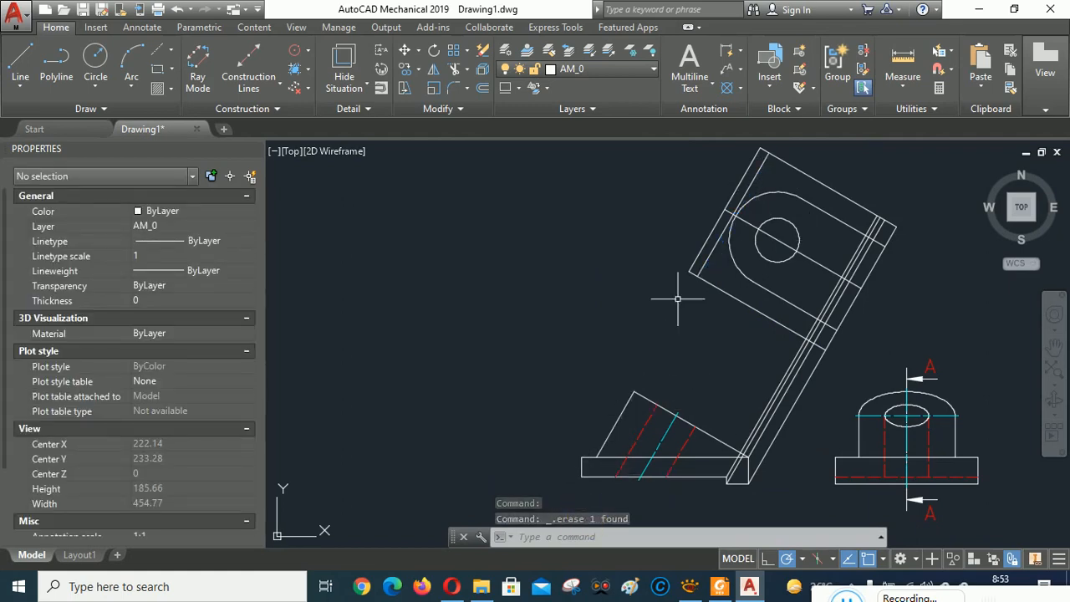
click(706, 257)
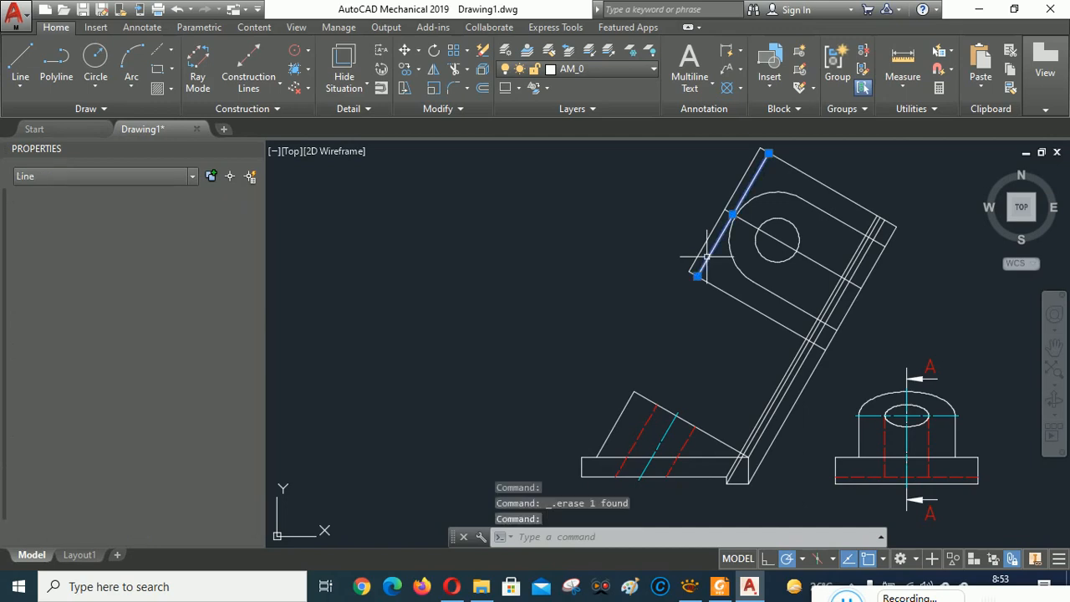
click(652, 68)
click(570, 119)
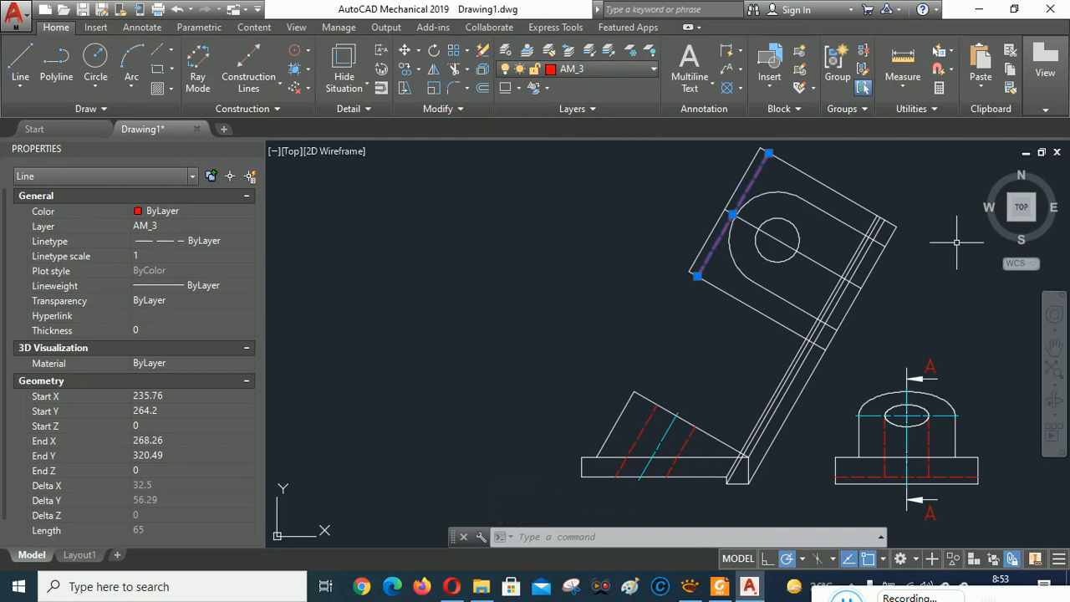
key(Escape)
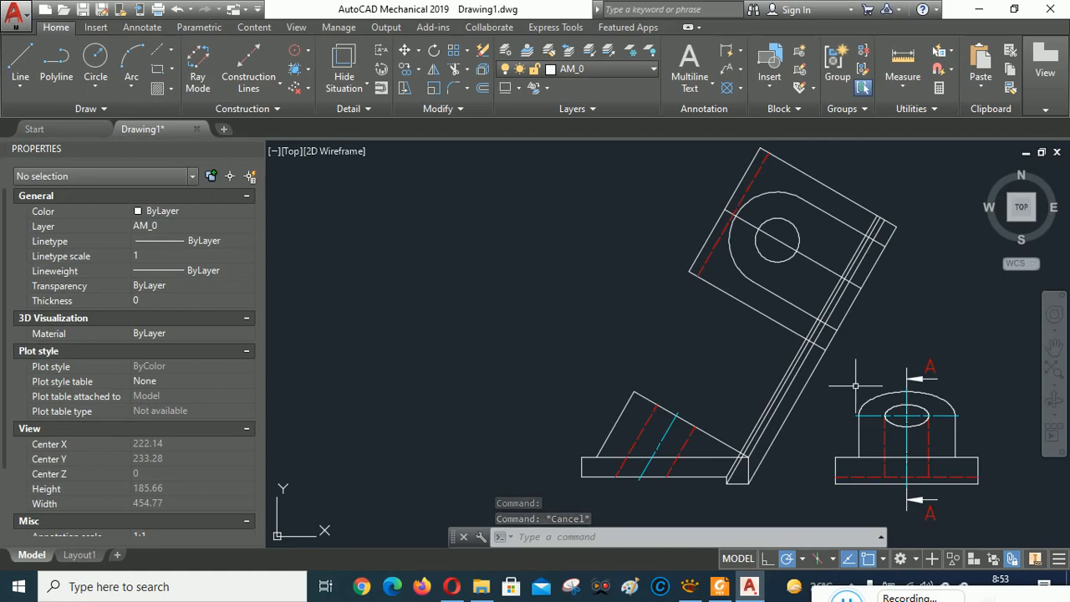
- Trim the right-hand projection lines running down from the auxiliary view to the front view, using the auxiliary view's lower edge as the boundary
scroll(827, 397, up, 2)
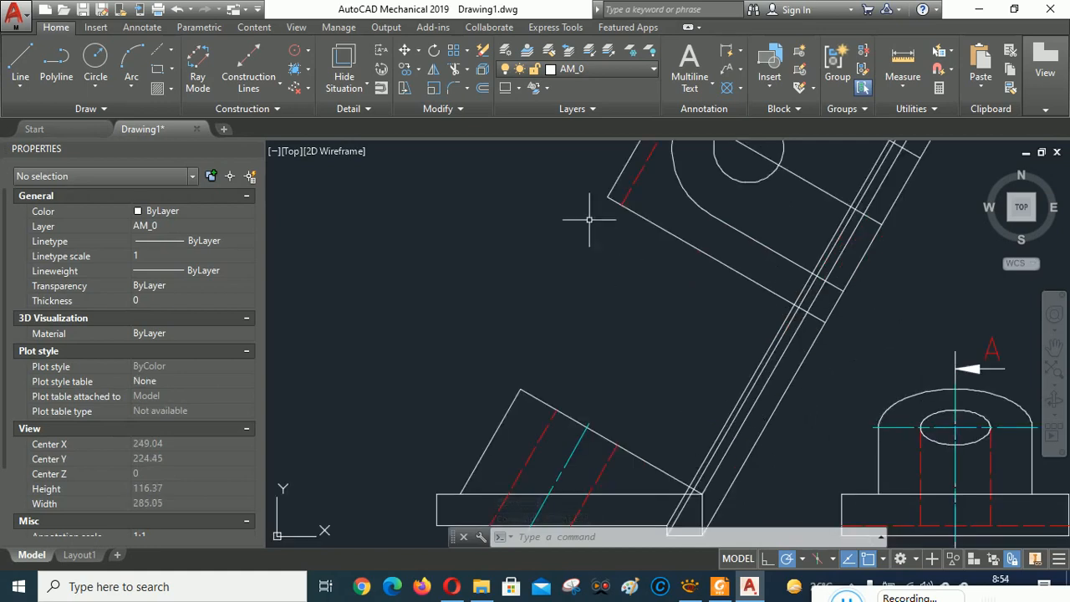
click(455, 68)
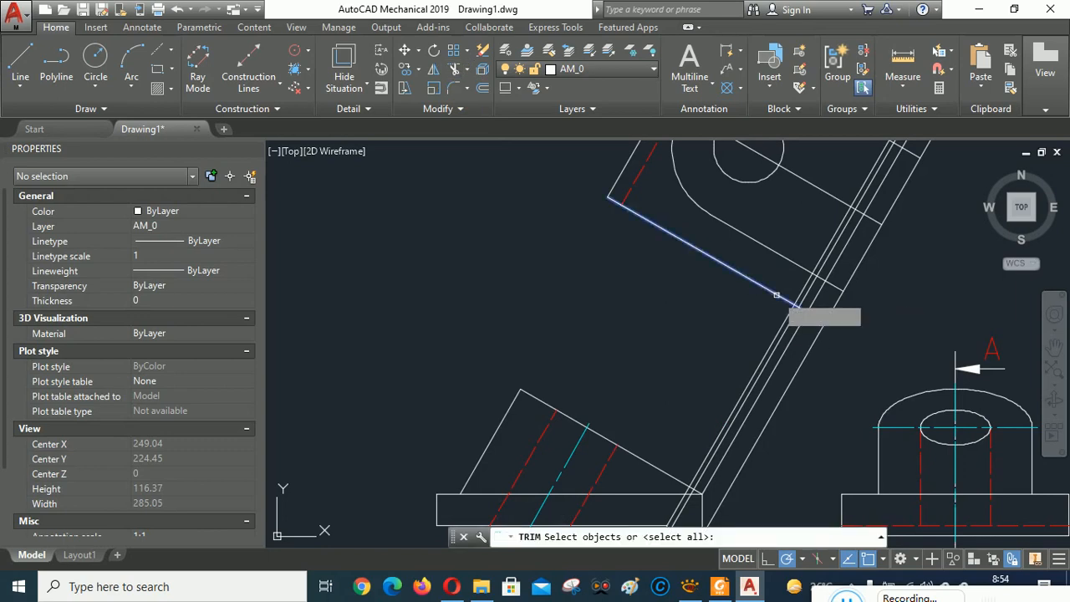
click(777, 295)
key(Return)
click(784, 400)
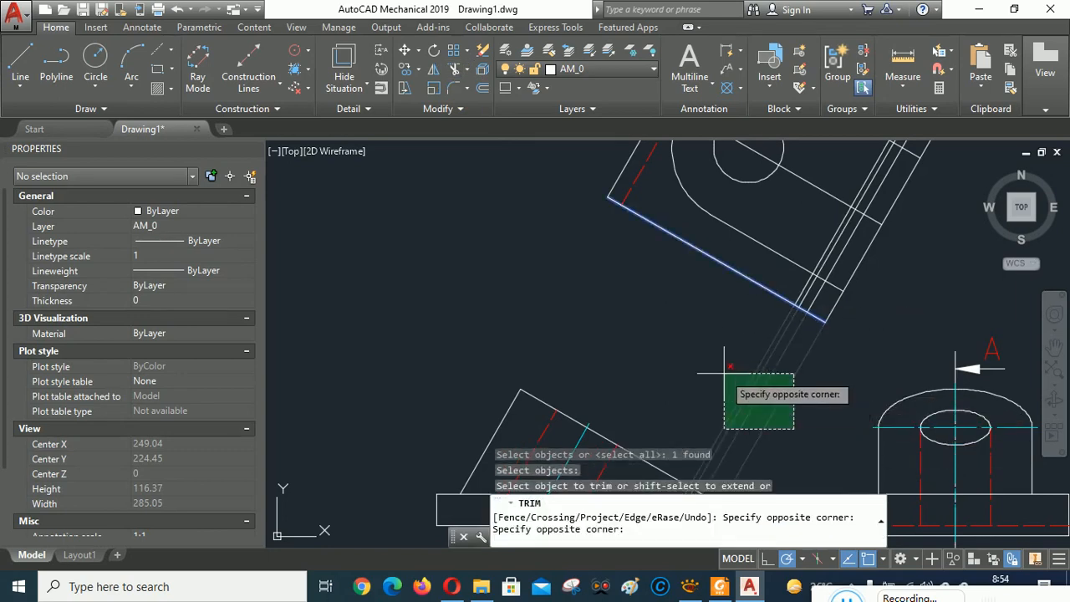
click(729, 325)
right_click(732, 349)
click(740, 351)
scroll(731, 365, down, 2)
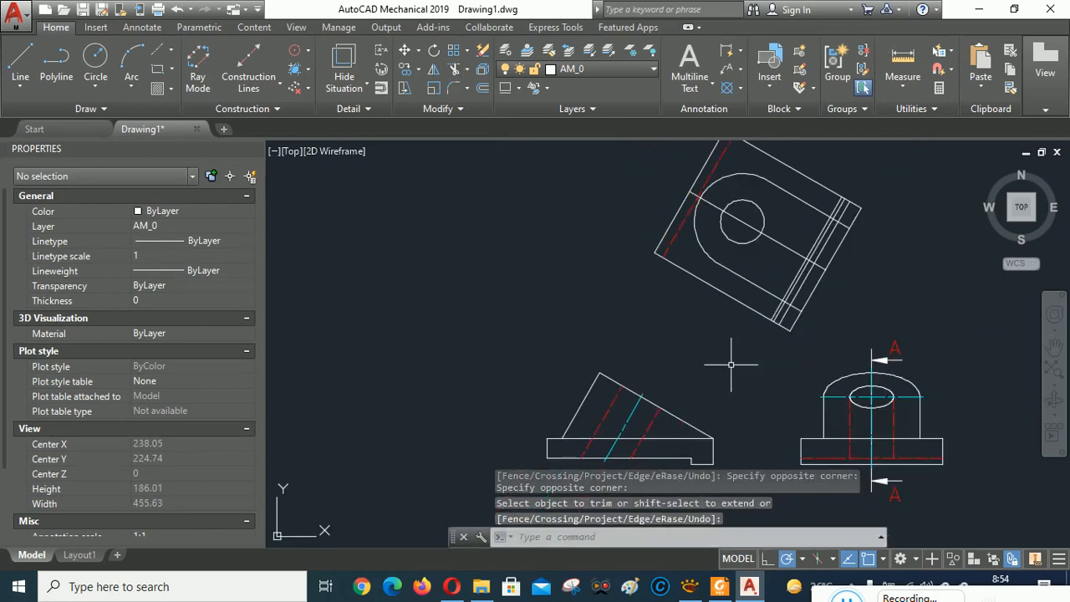
- Move the two innermost slanted lines near the auxiliary view's right side to layer AM_3
scroll(793, 321, up, 2)
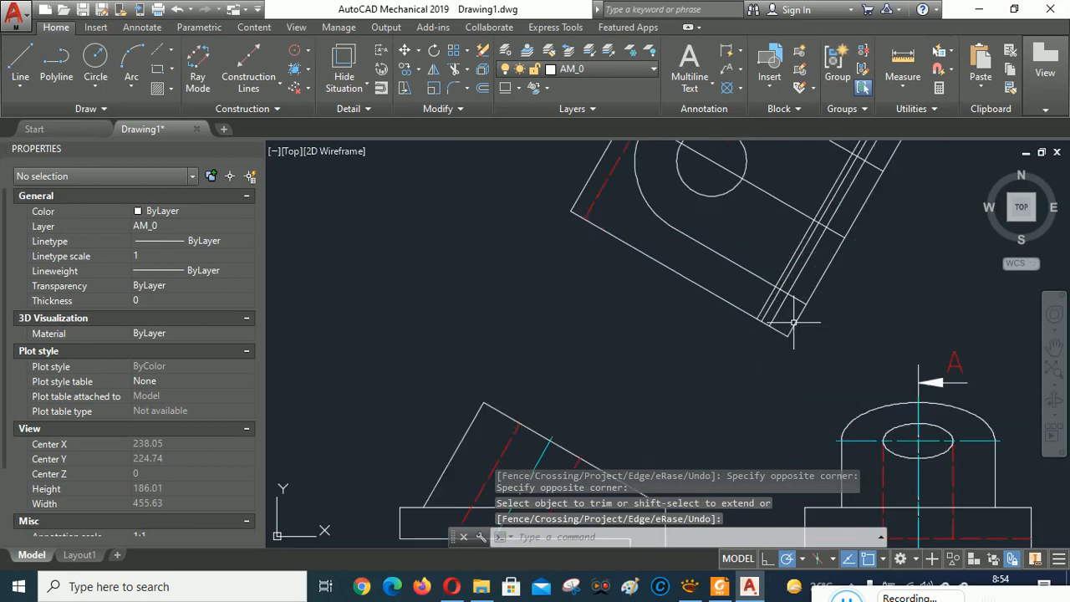
click(797, 261)
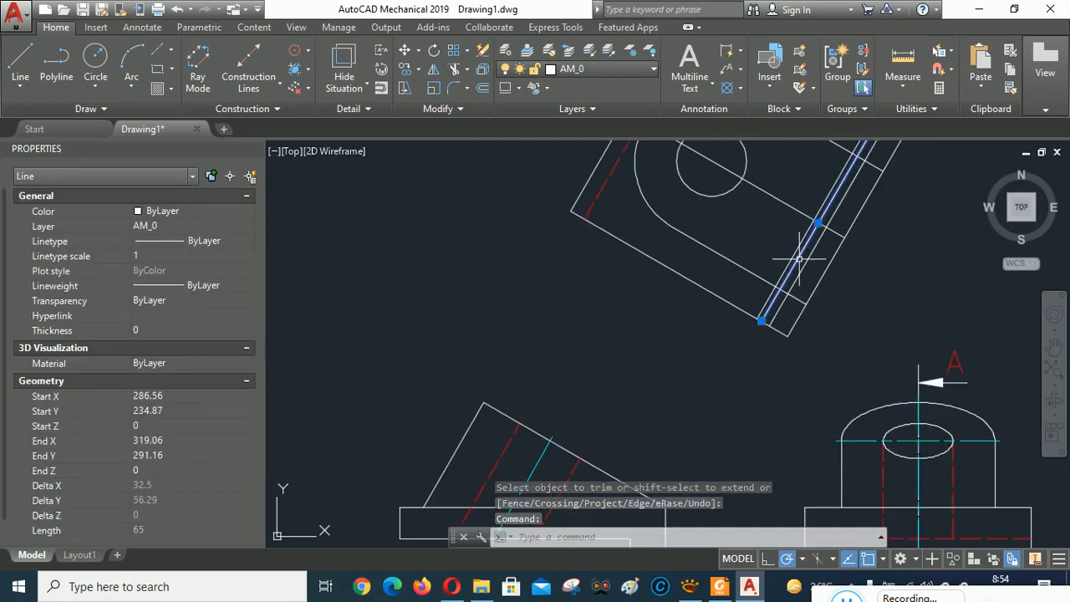
click(800, 244)
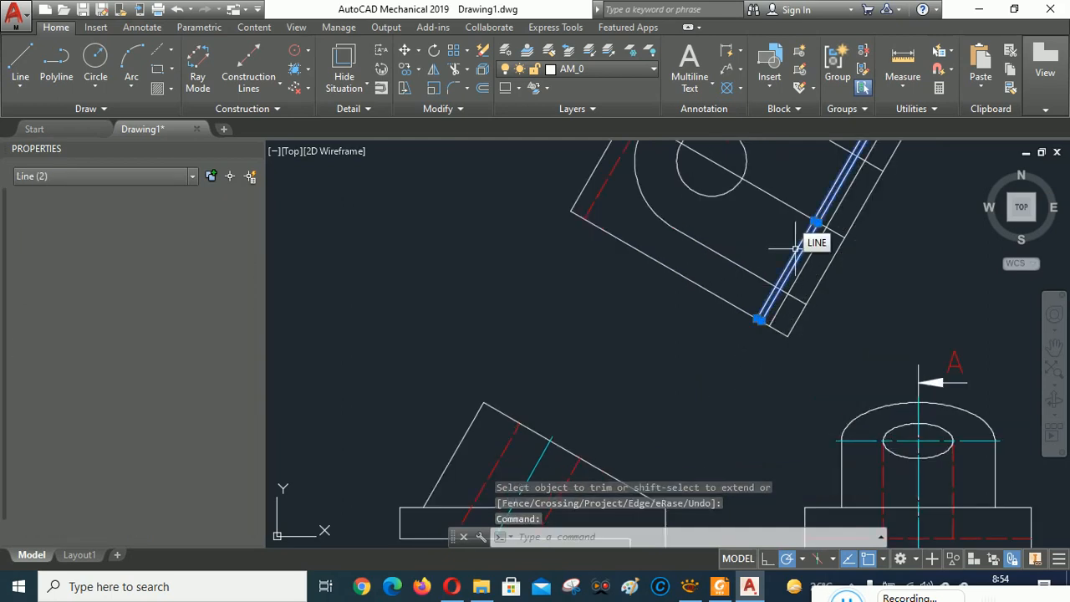
click(652, 70)
click(577, 125)
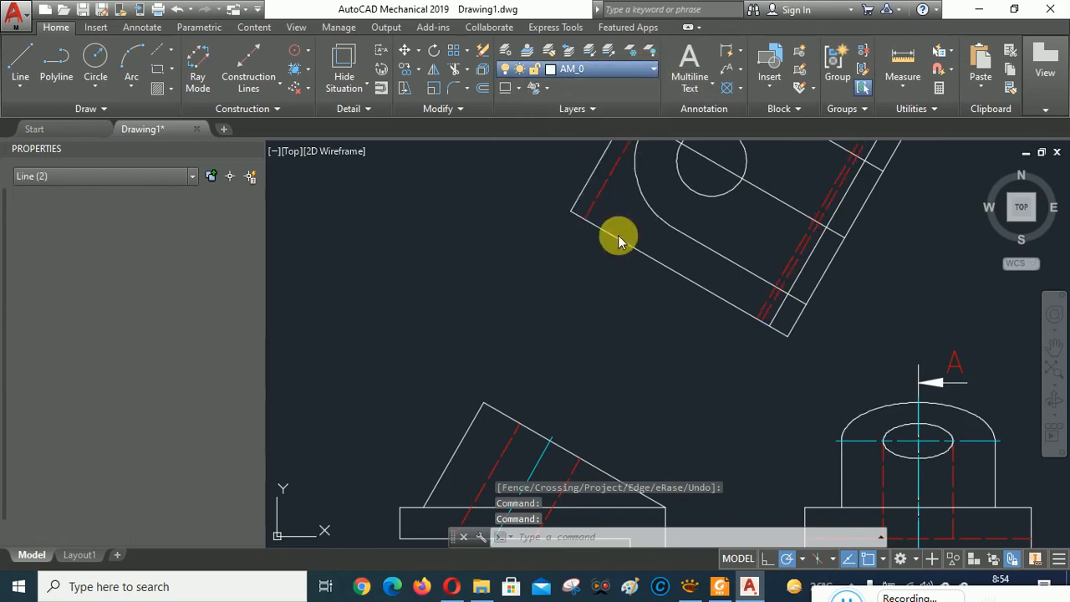
scroll(619, 295, down, 2)
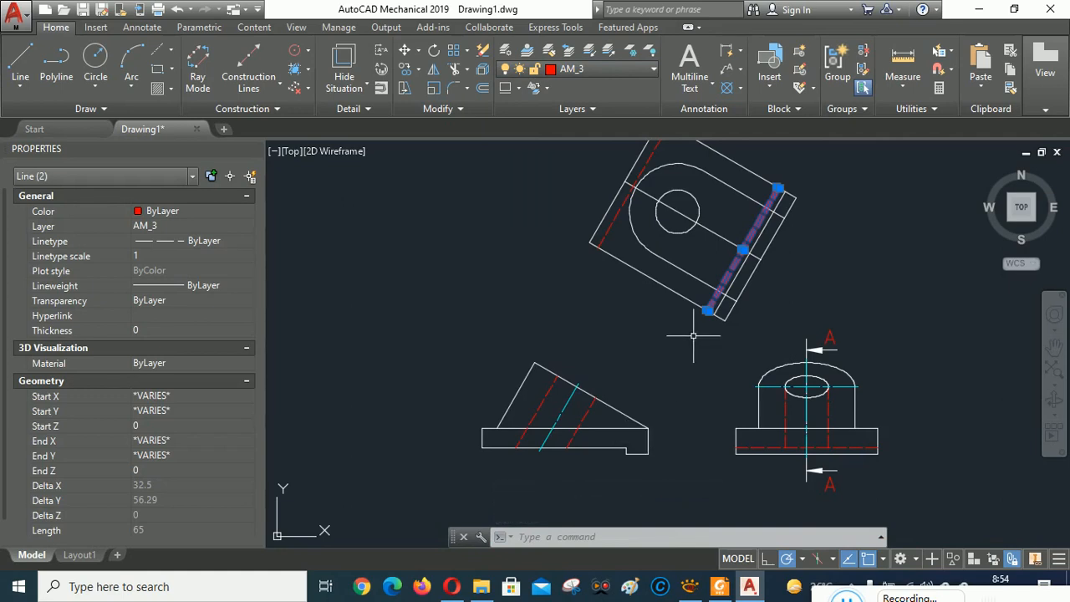
scroll(748, 263, up, 2)
key(Escape)
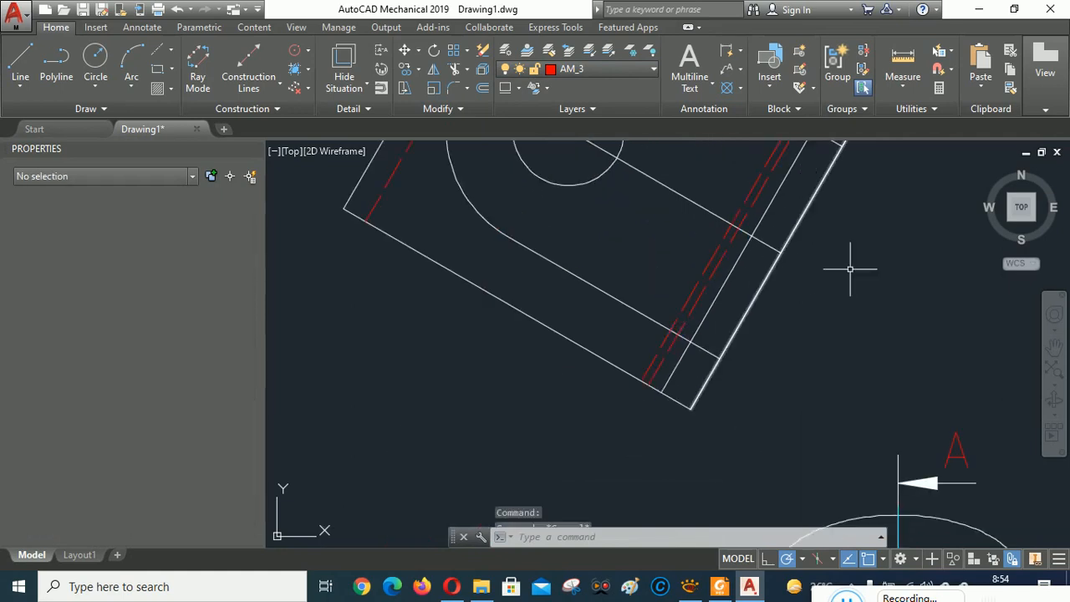
- Trim the ends of the rounded boss's two straight edges where they extend past the solid inner line on the auxiliary view's right side
click(454, 69)
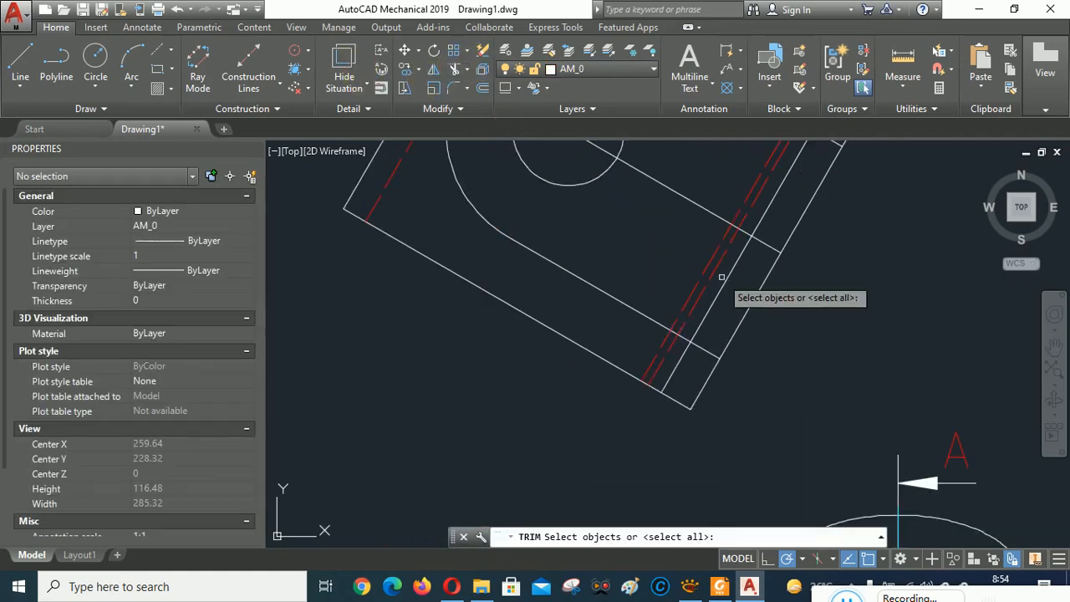
click(727, 275)
key(Return)
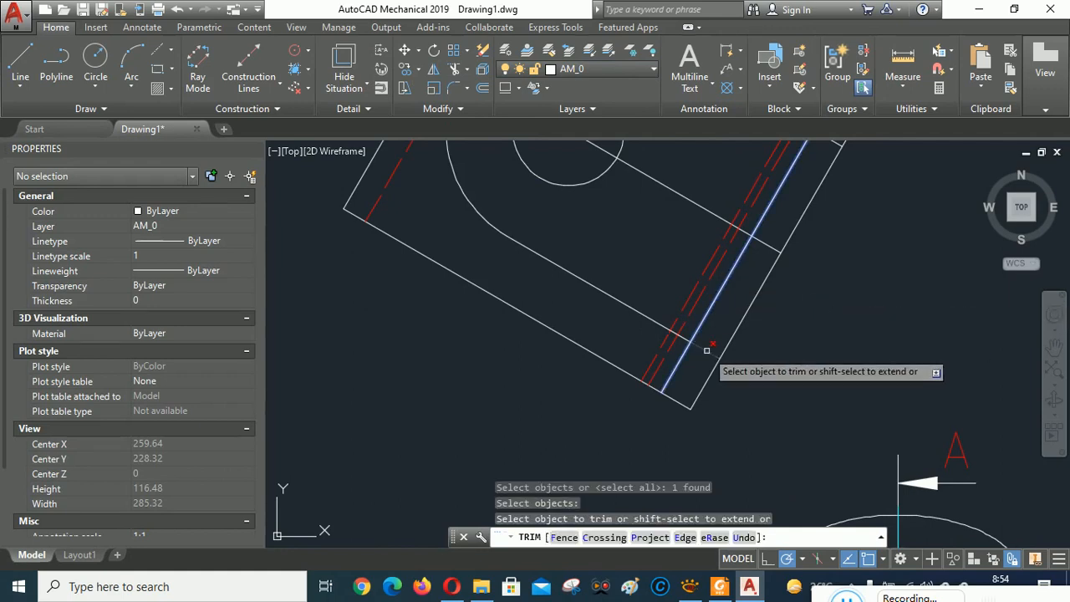
scroll(808, 284, down, 2)
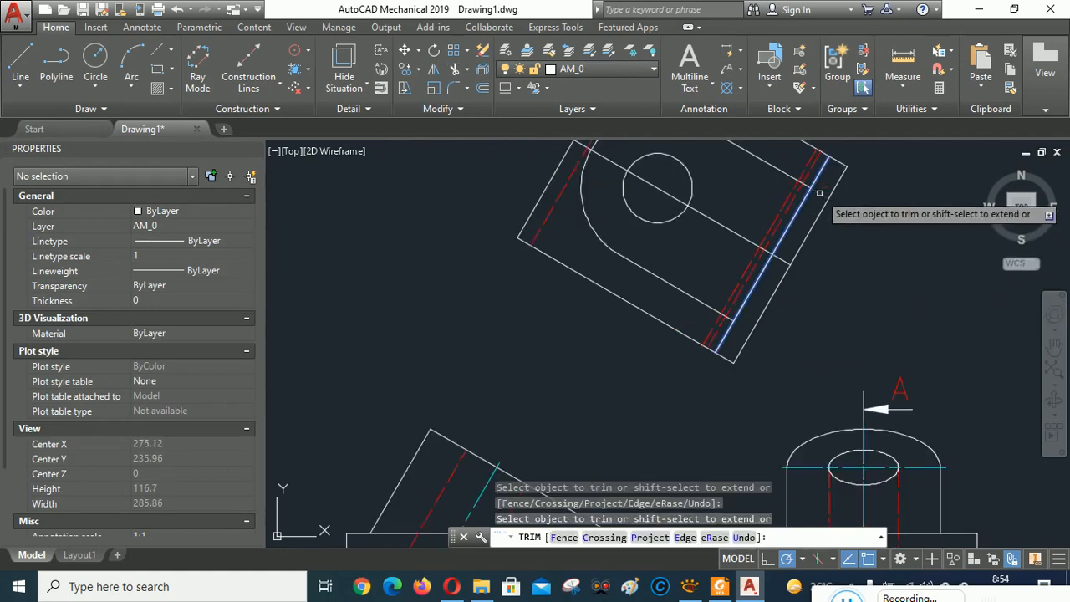
right_click(871, 233)
click(881, 243)
scroll(830, 279, down, 2)
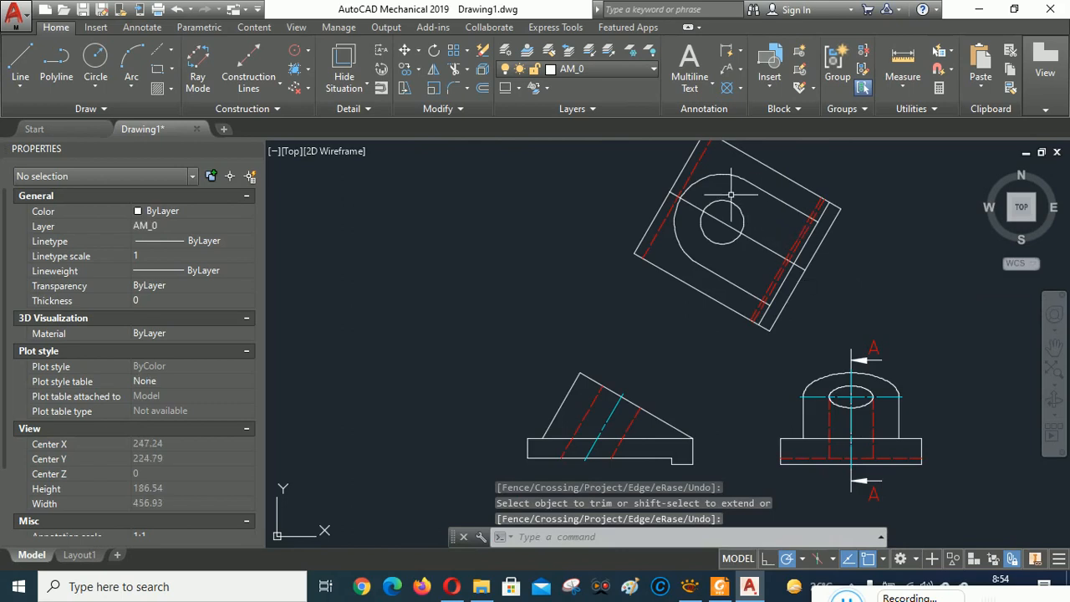
- Draw a centerline over the auxiliary view's slanted middle line, from the boss's rounded end to the inner solid line near the right side
scroll(730, 195, up, 2)
scroll(727, 191, up, 4)
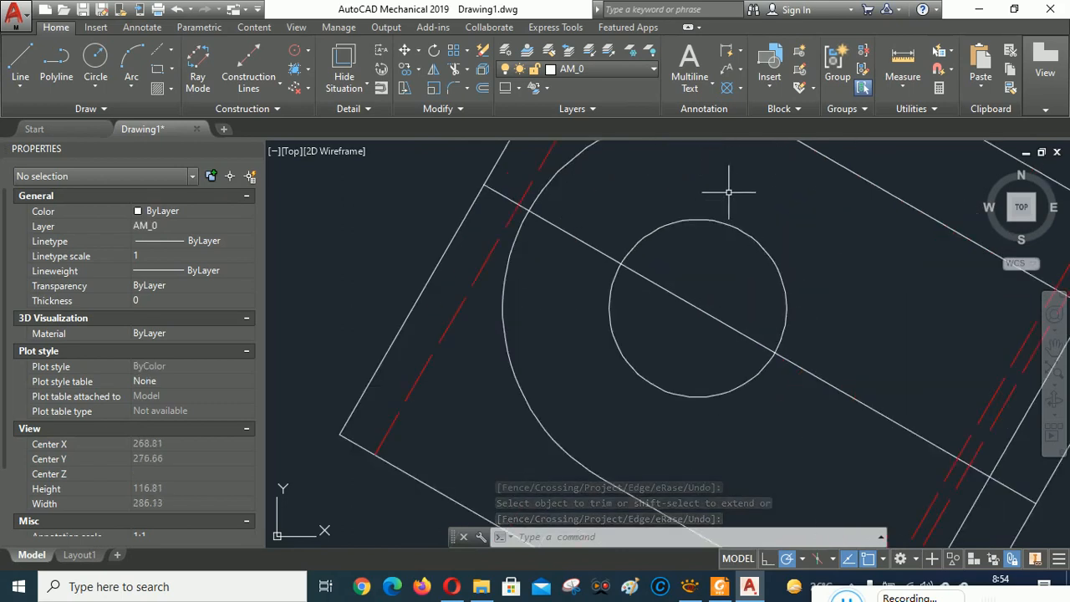
scroll(670, 213, down, 4)
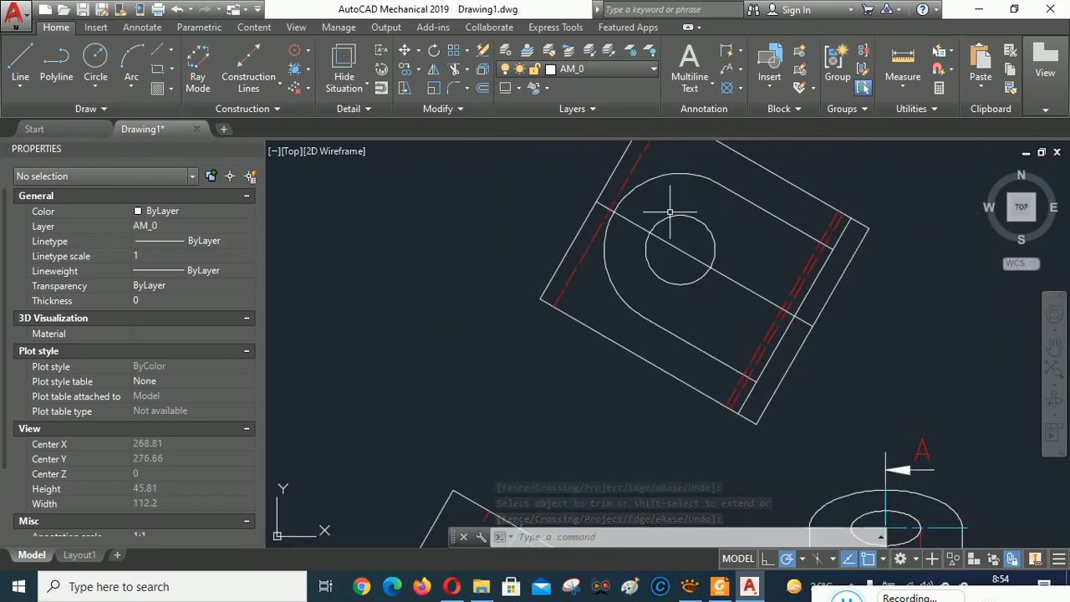
click(157, 50)
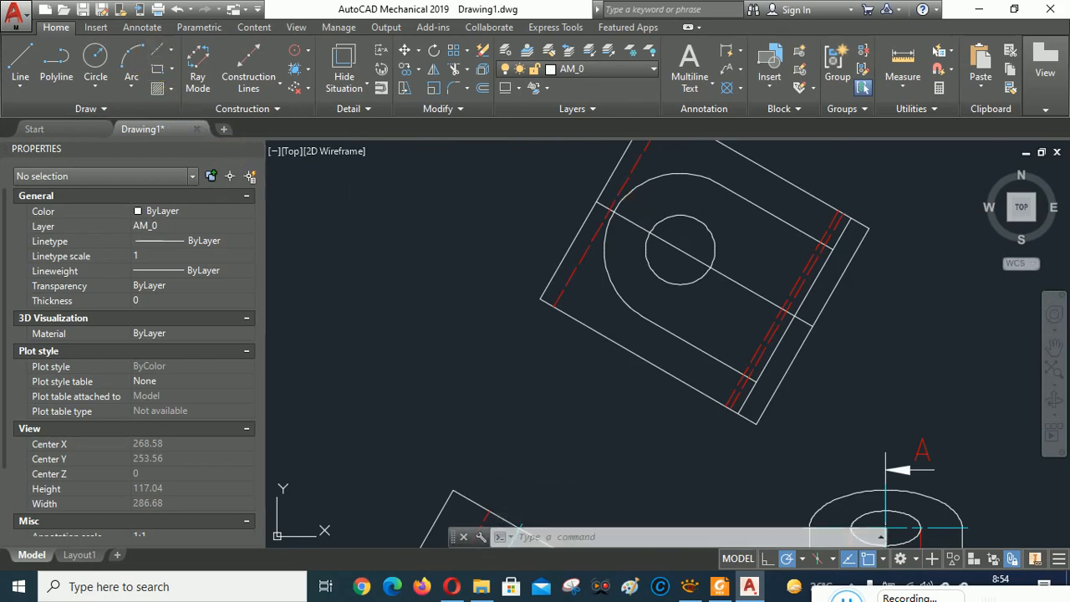
click(614, 211)
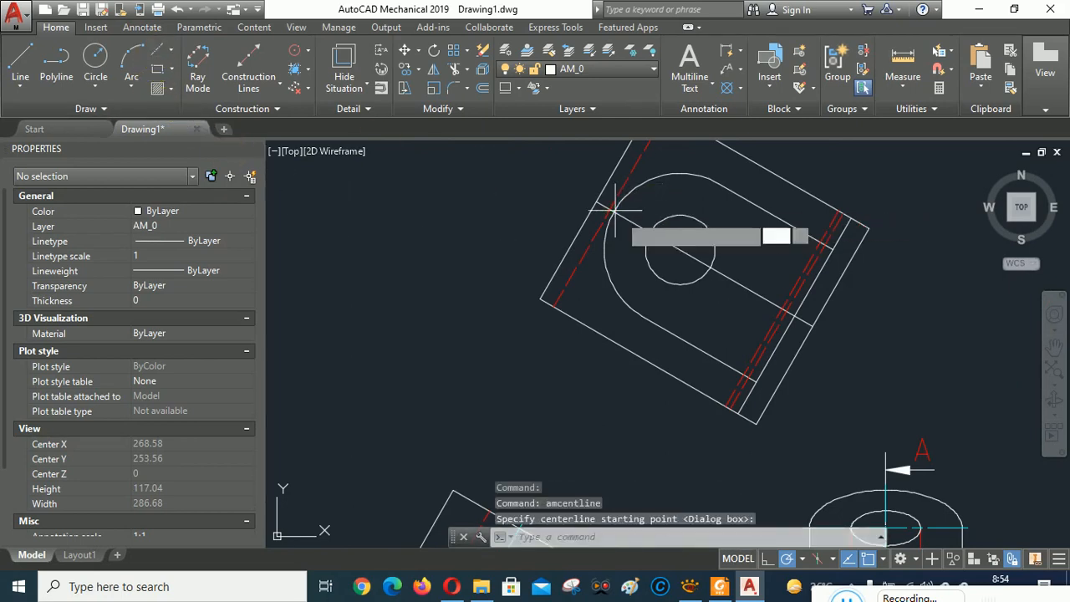
click(811, 326)
- Delete the solid construction line lying along the centerline through the auxiliary view's hole
scroll(640, 210, up, 4)
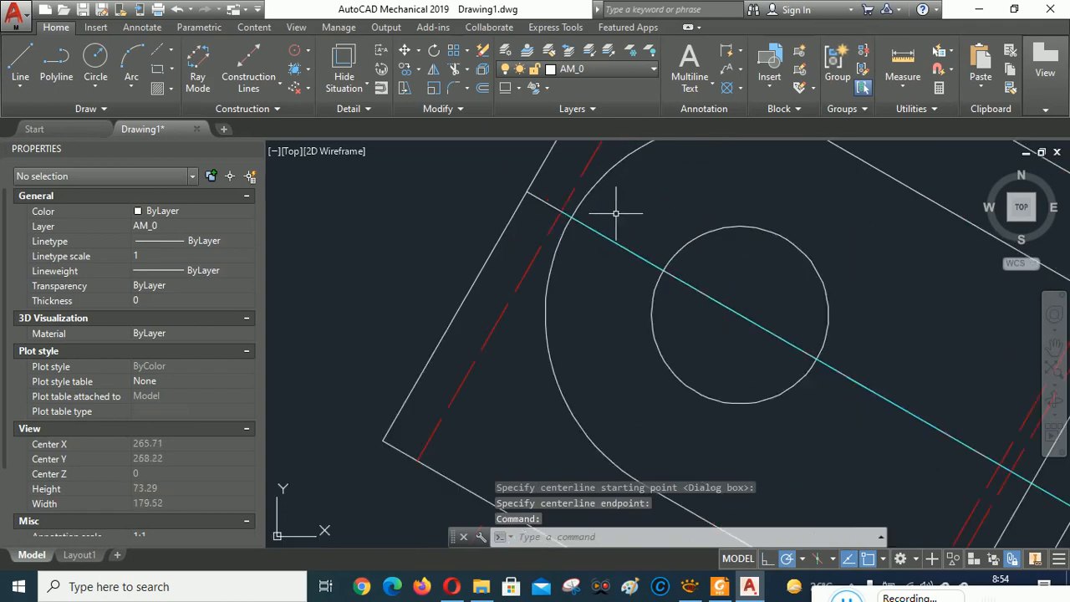
click(544, 203)
key(Delete)
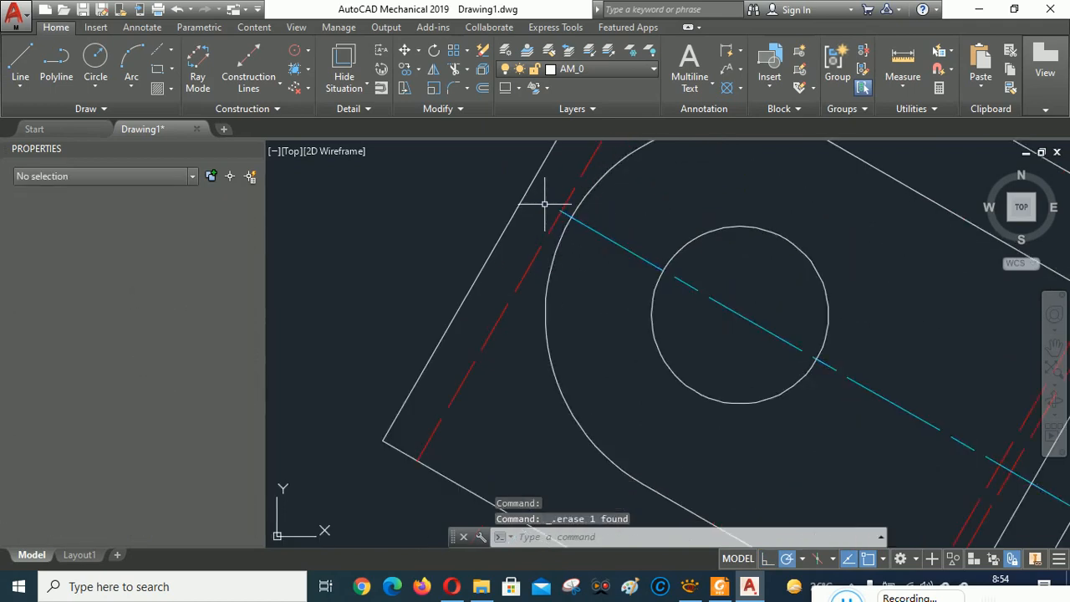
- Delete the long slanted centerline running through the hole in the auxiliary view
scroll(549, 209, down, 4)
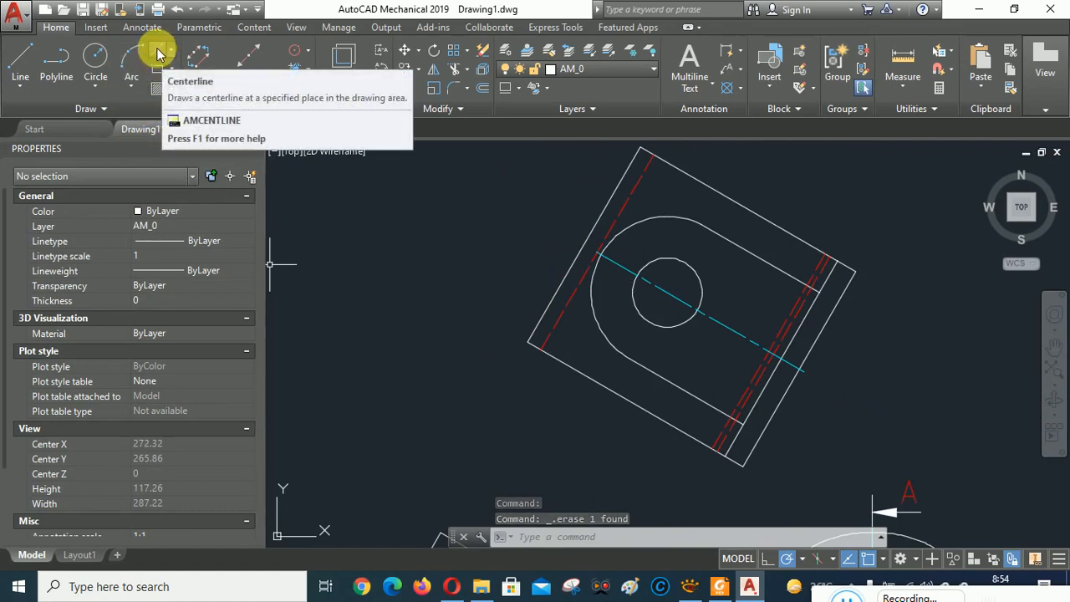
key(Escape)
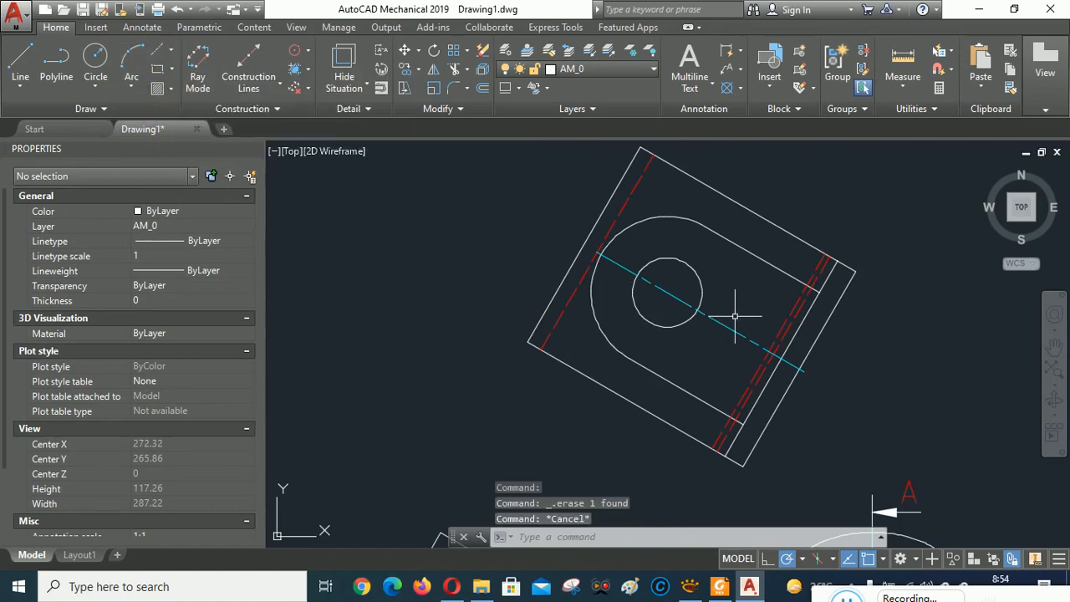
click(743, 338)
key(Delete)
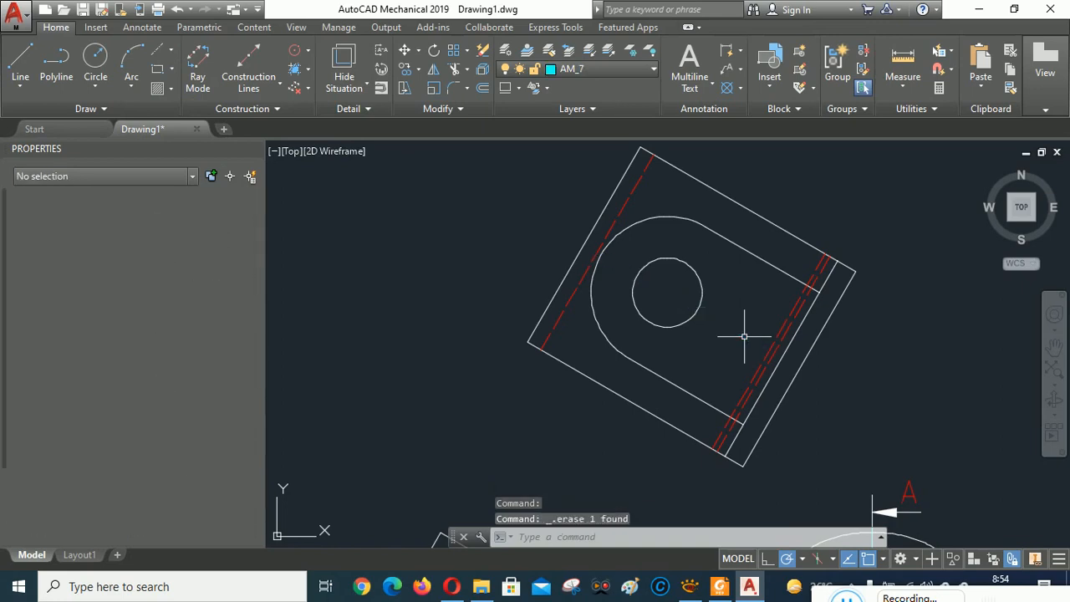
- Place a centerline cross on the center of the auxiliary view's hole, sized out to the boss's rounded outline
click(261, 75)
click(172, 52)
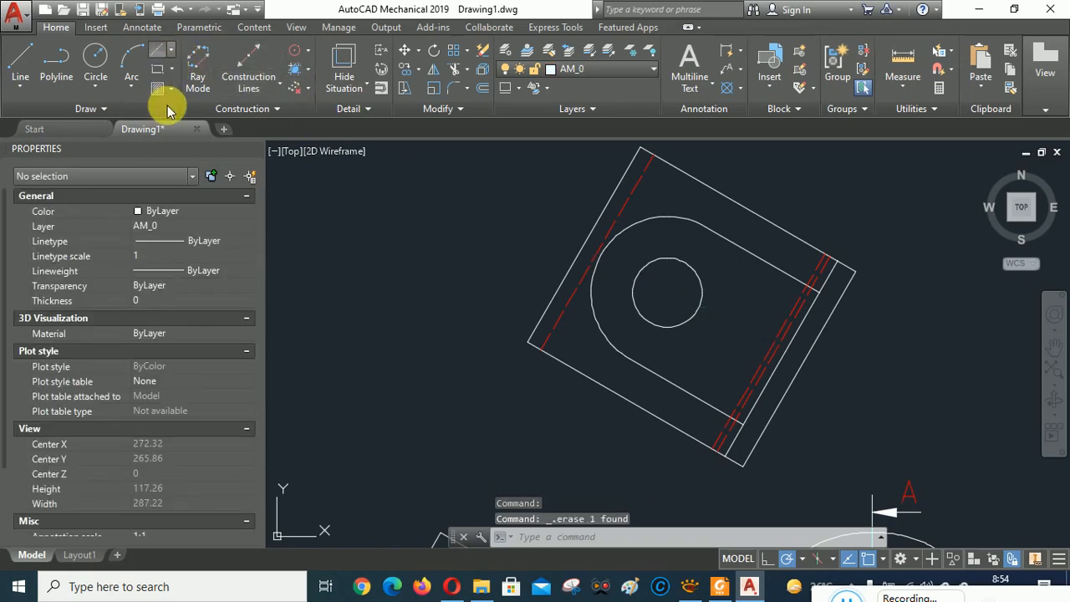
click(226, 107)
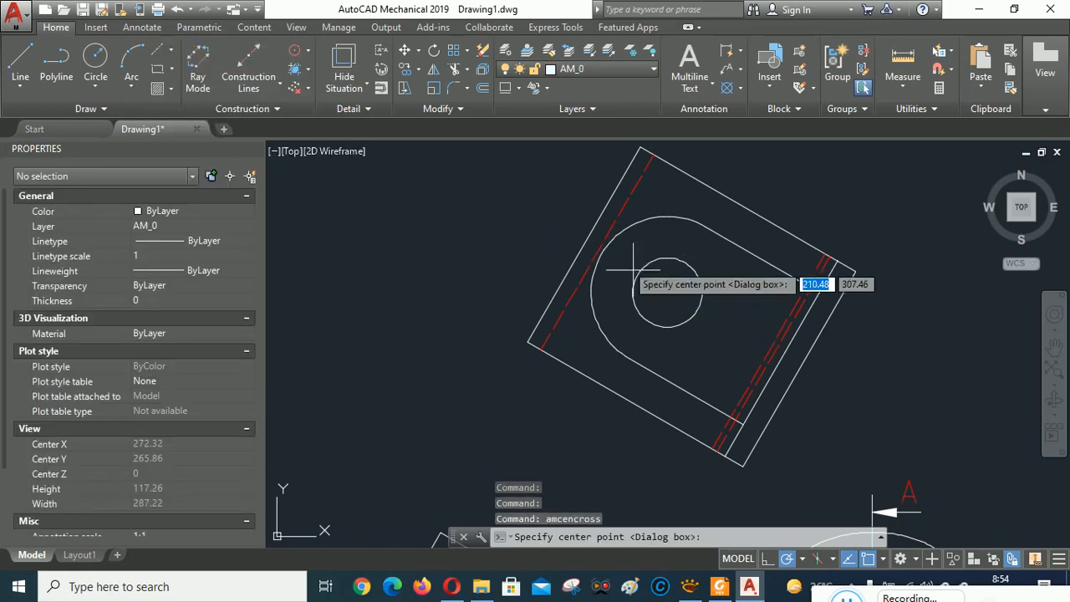
click(652, 299)
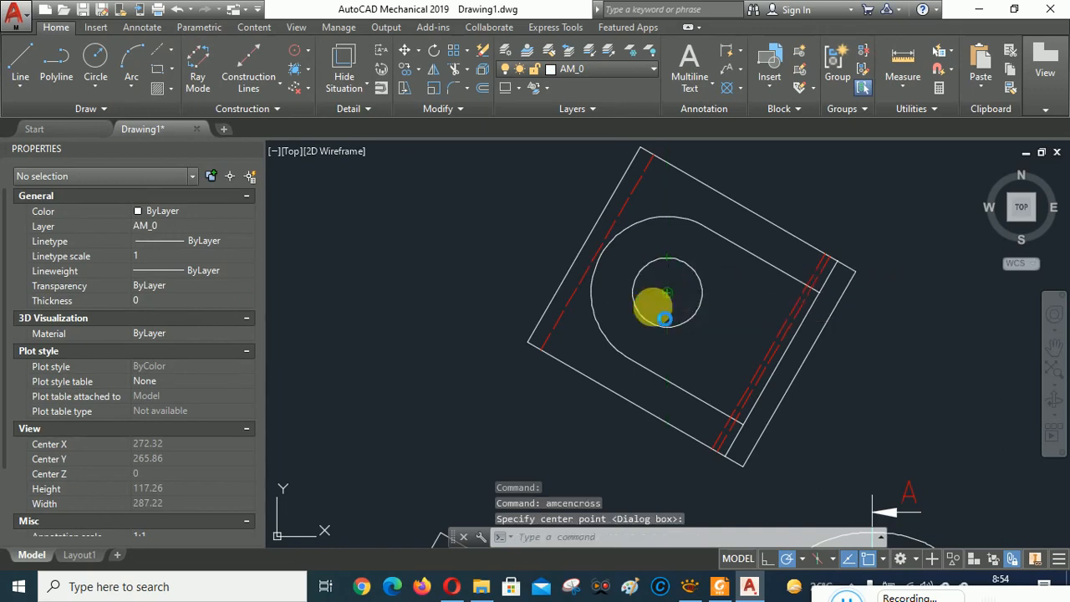
click(629, 355)
- Delete the horizontal and vertical lines of the centerline cross on the auxiliary view's hole
click(729, 322)
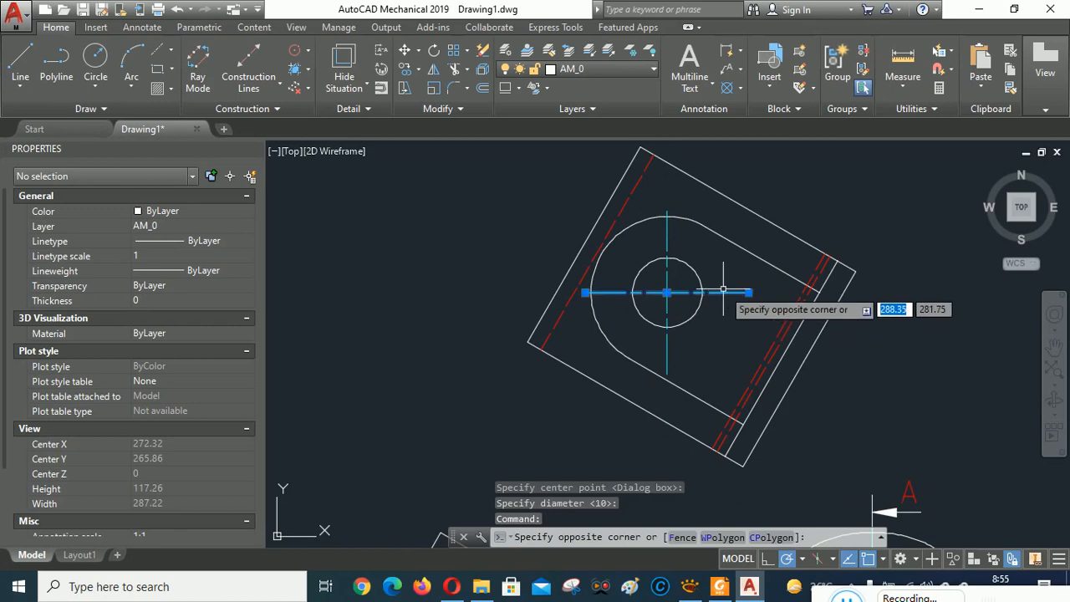
click(722, 289)
key(Delete)
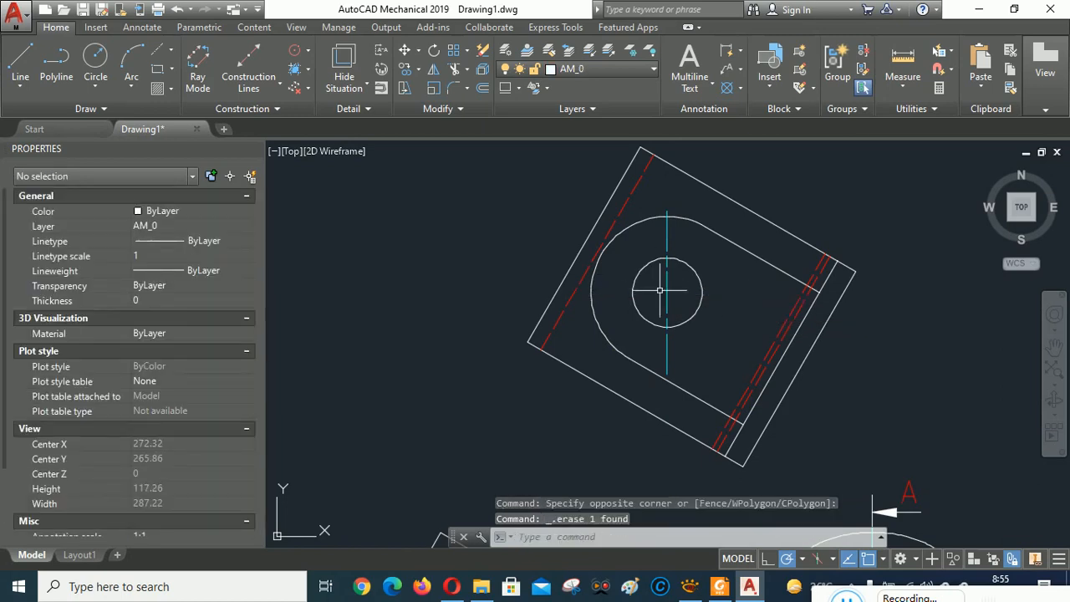
click(666, 288)
key(Delete)
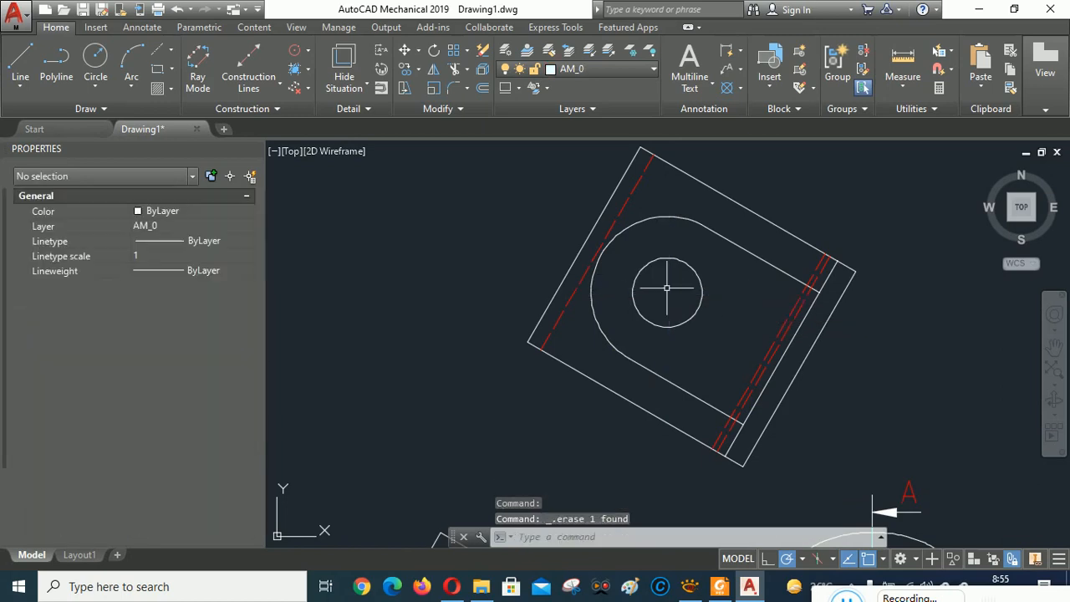
- Draw a centerline through the auxiliary view's hole between the two points where the boss's arc meets its straight edges
click(170, 51)
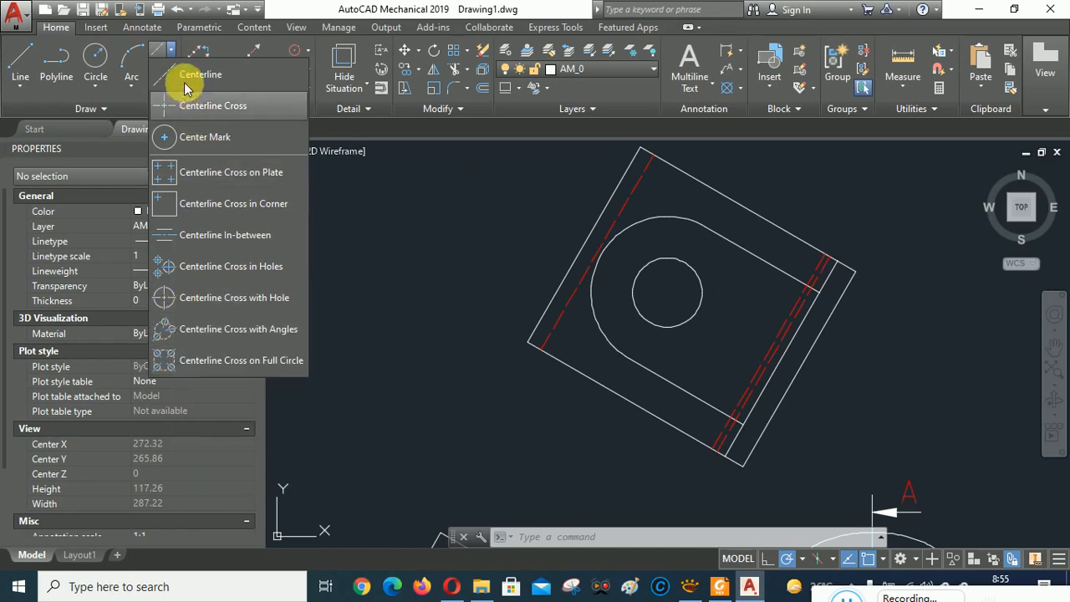
click(710, 256)
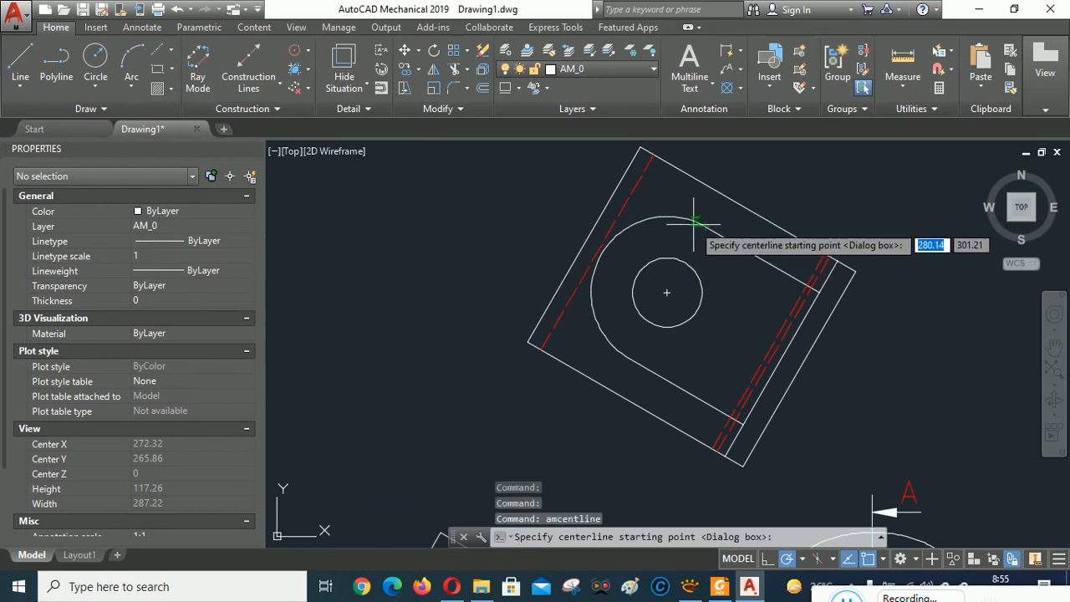
click(705, 226)
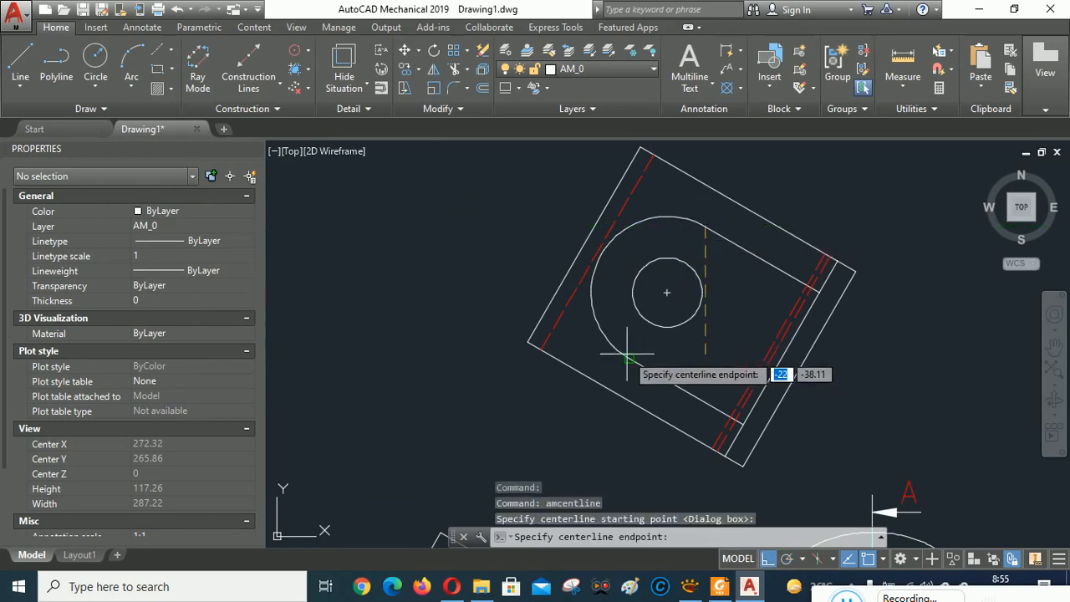
click(628, 357)
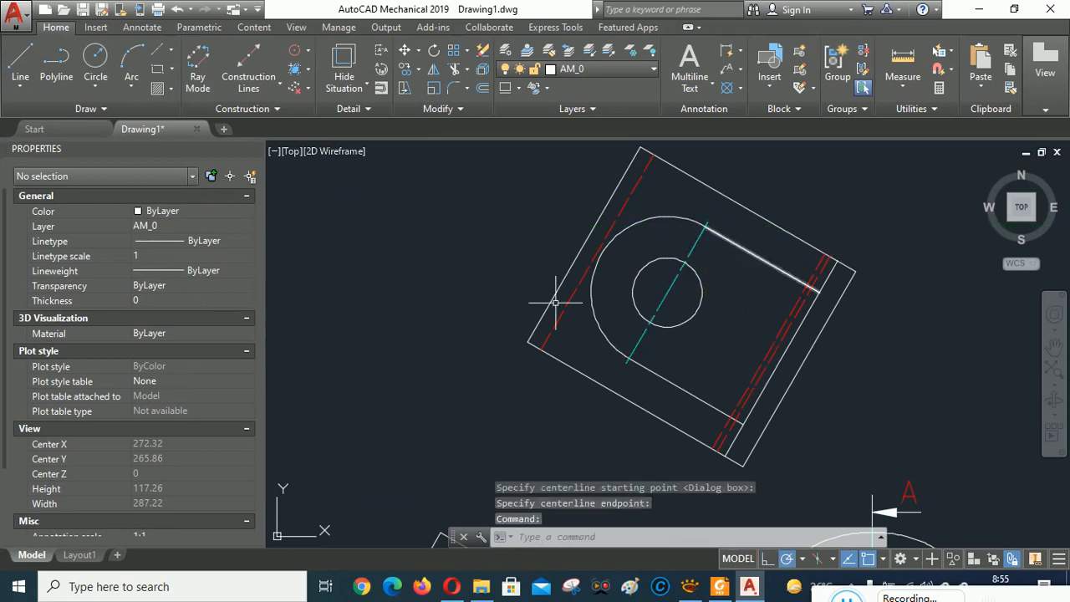
- Copy the hole's slanted centerline from its midpoint to the empty area right of the auxiliary view
click(405, 69)
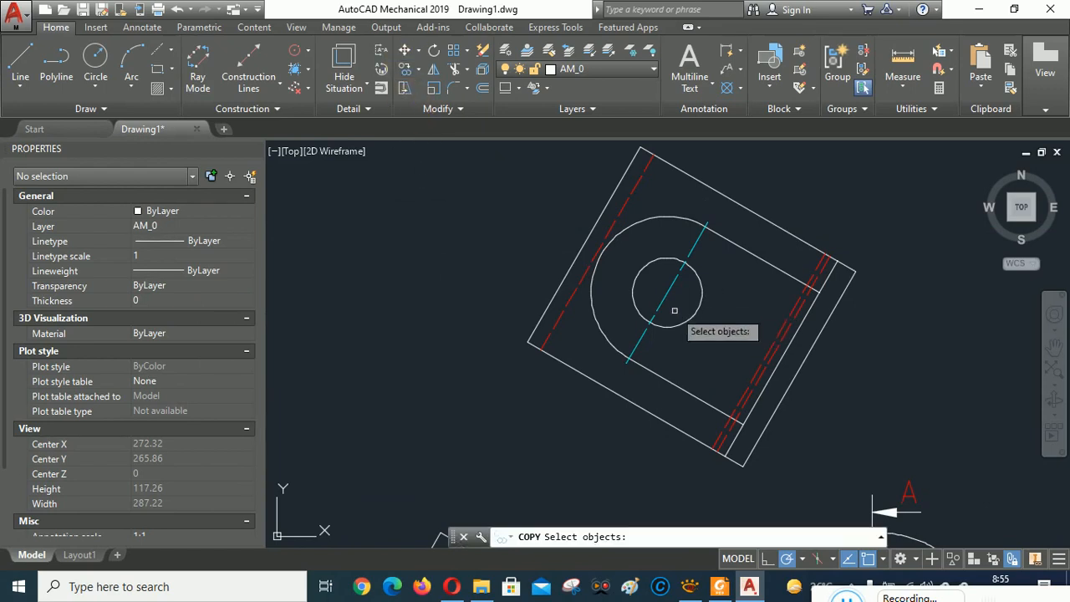
click(668, 294)
key(Return)
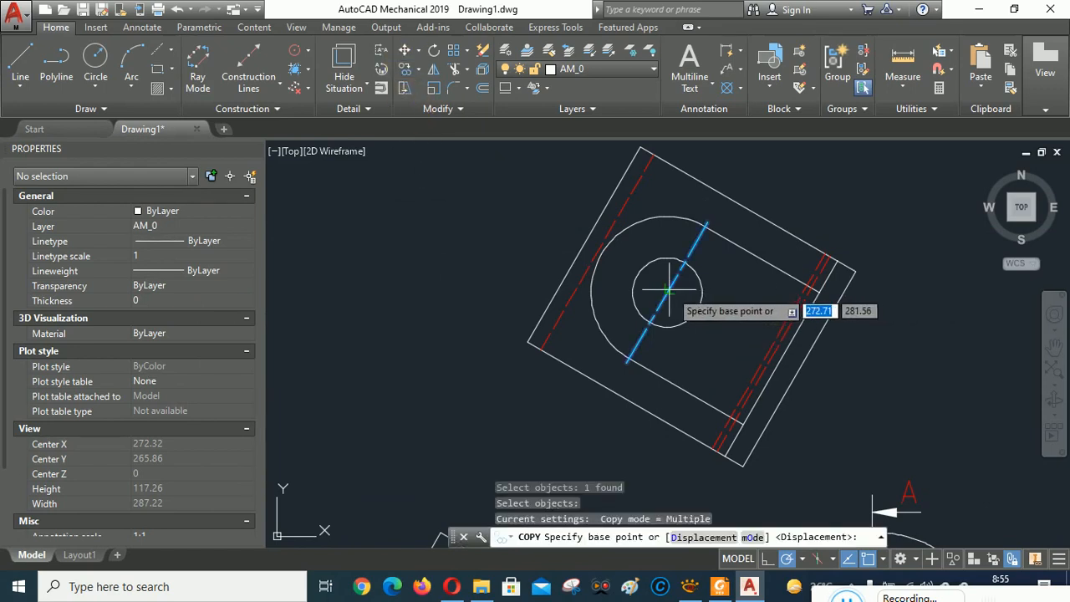
click(668, 290)
right_click(918, 227)
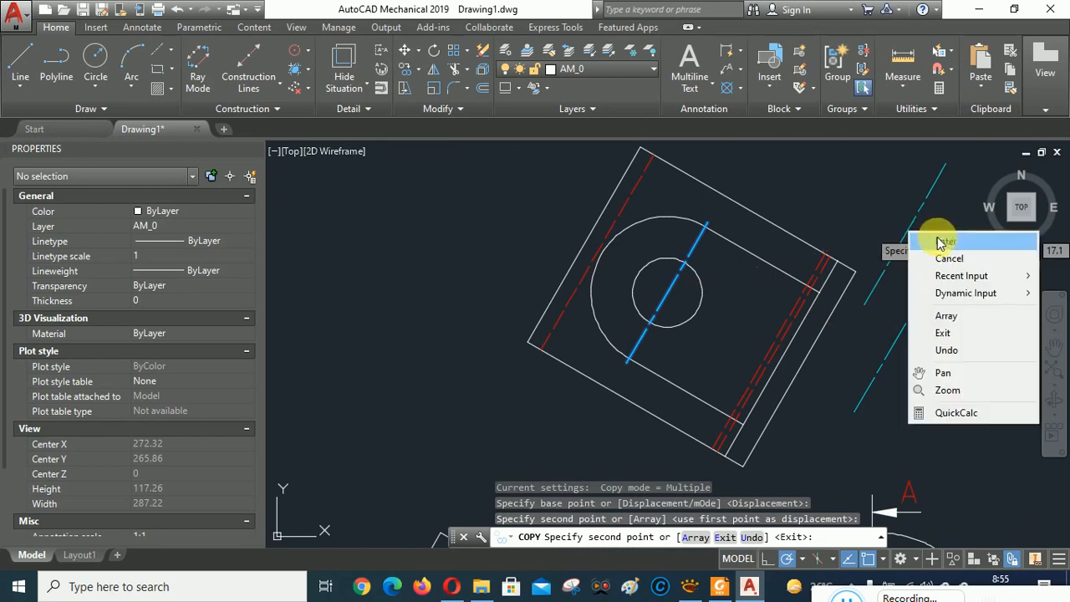
click(952, 210)
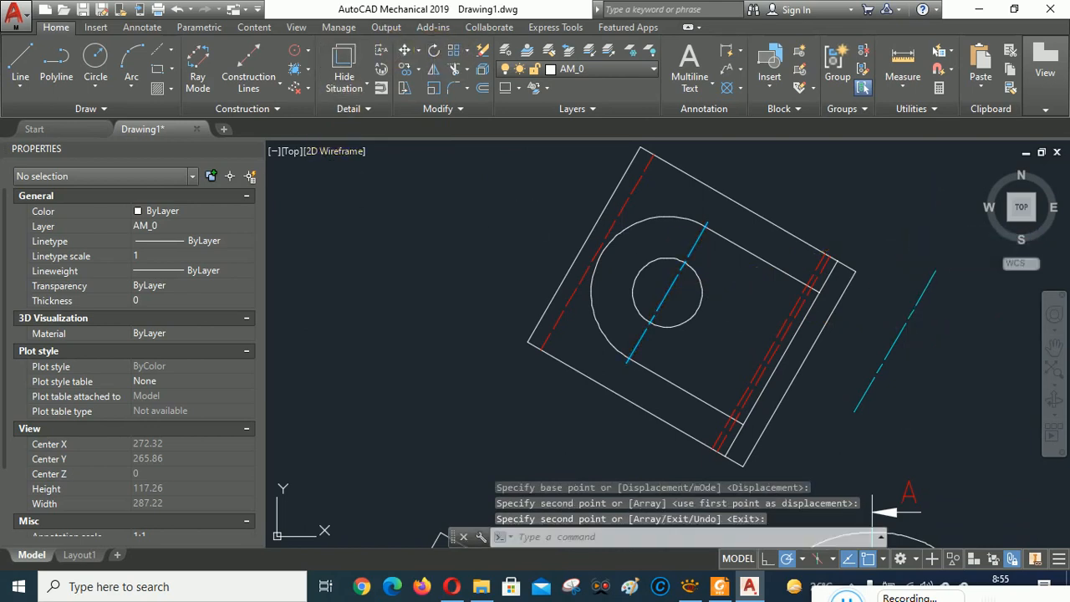
- Rotate the copied centerline 90 degrees about its midpoint
click(433, 51)
click(893, 336)
key(Return)
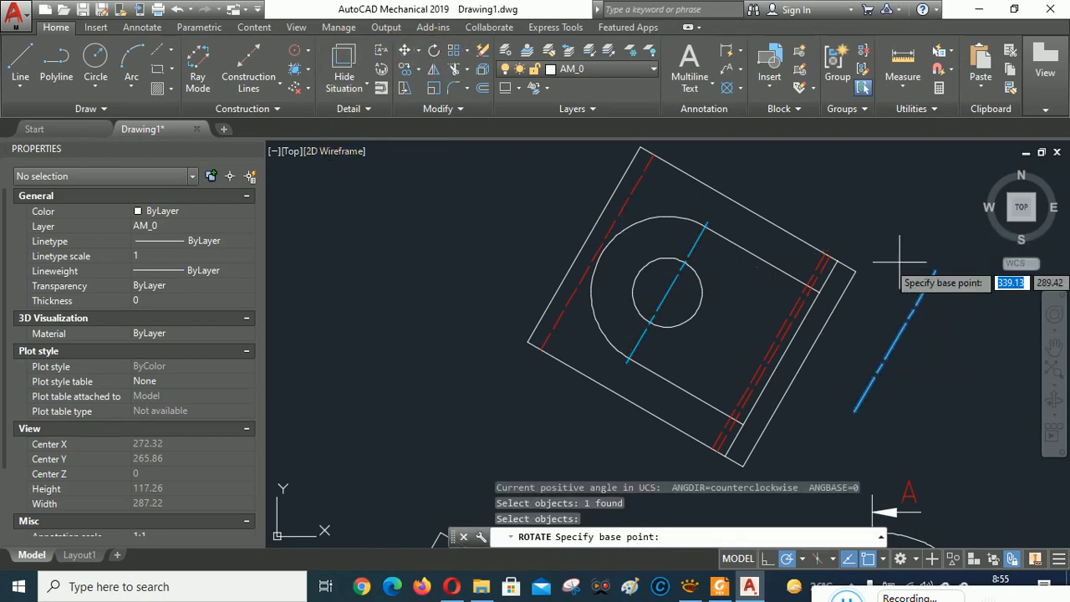
click(896, 339)
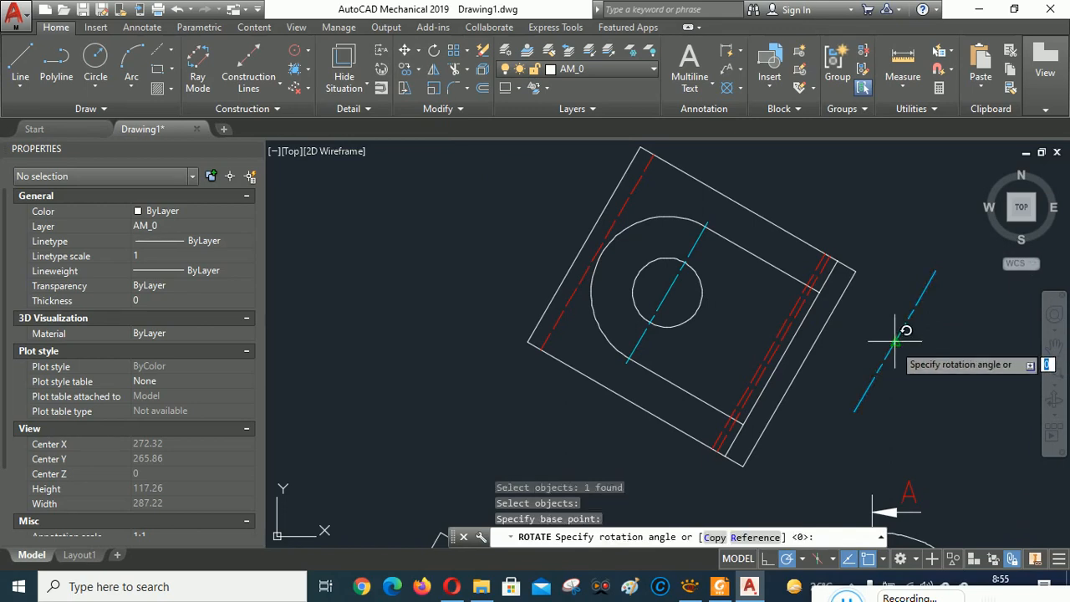
key(Return)
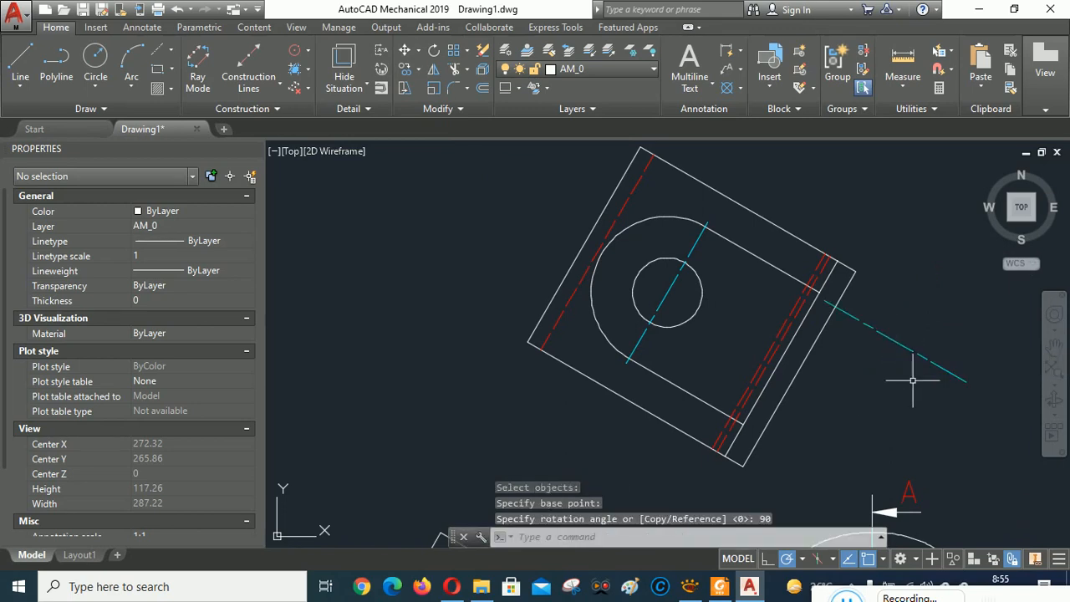
- Move the rotated centerline by its midpoint onto the center of the auxiliary view's hole
click(900, 342)
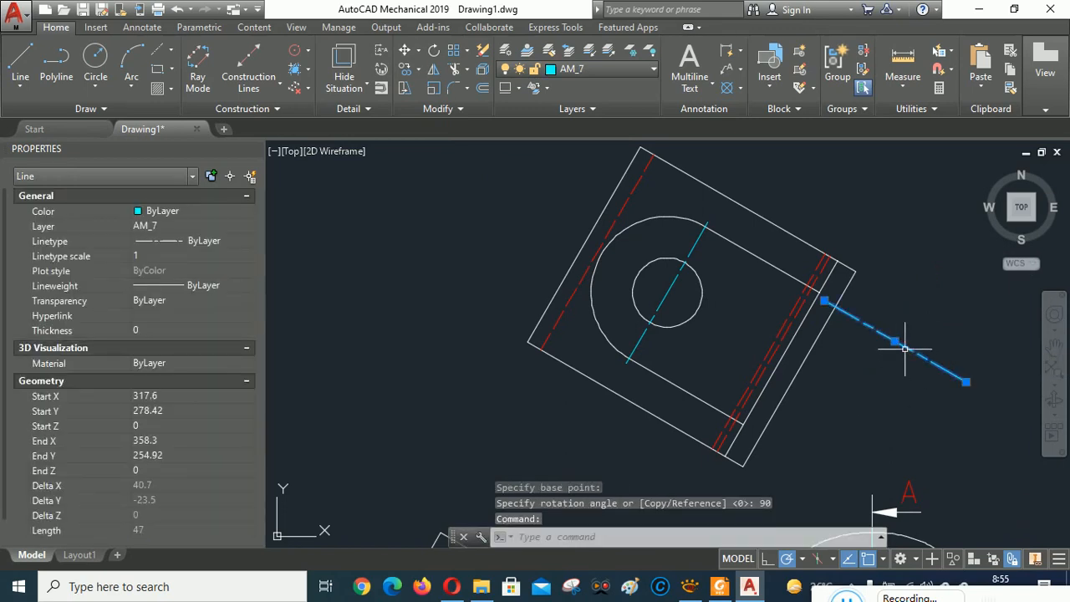
click(894, 341)
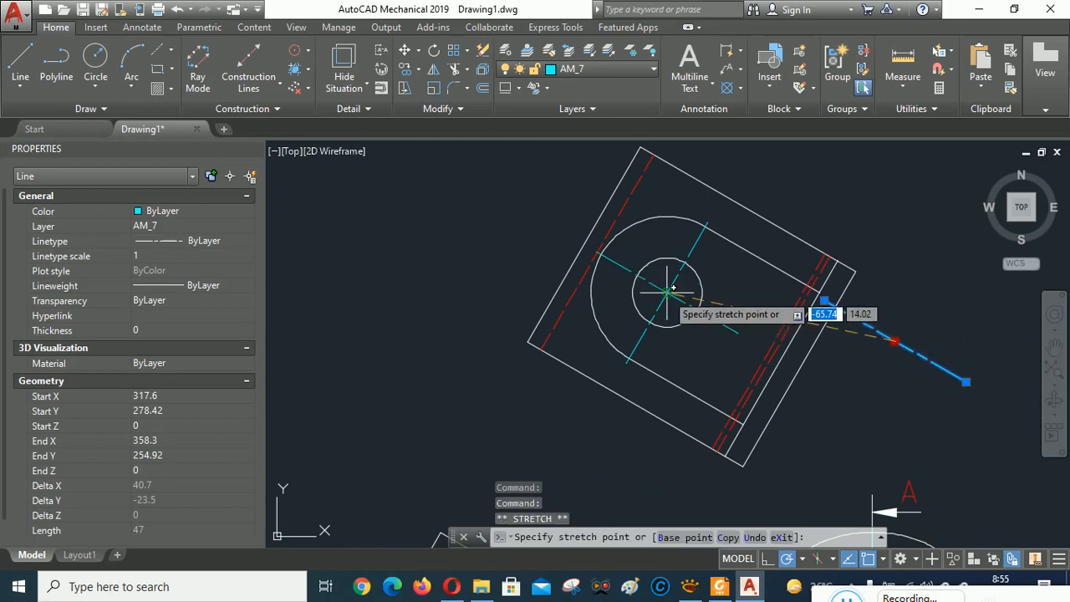
key(Escape)
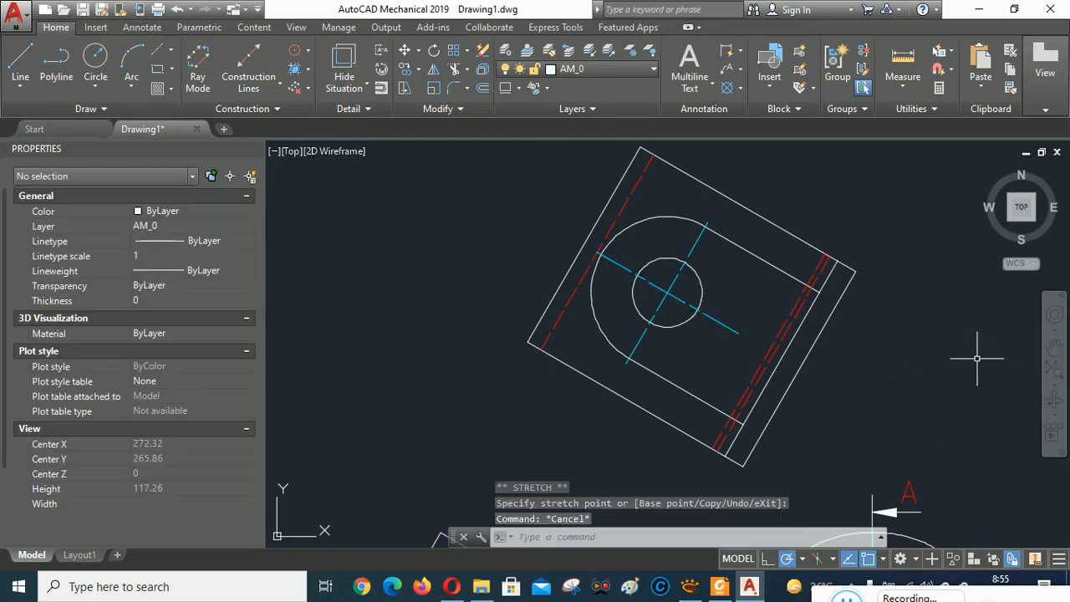
scroll(708, 242, down, 3)
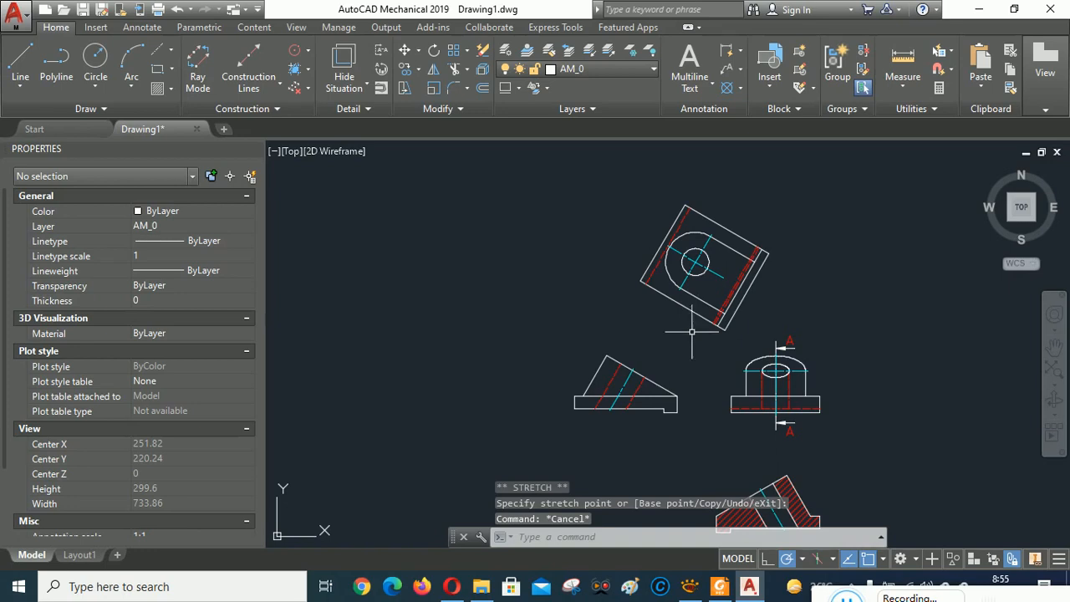
scroll(684, 266, up, 1)
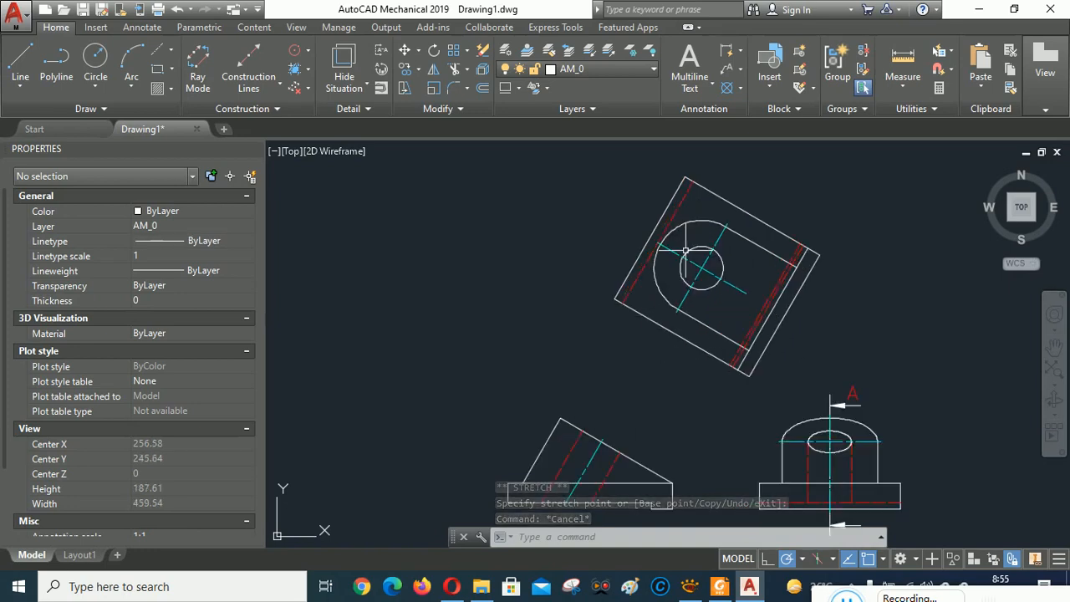
scroll(683, 266, down, 1)
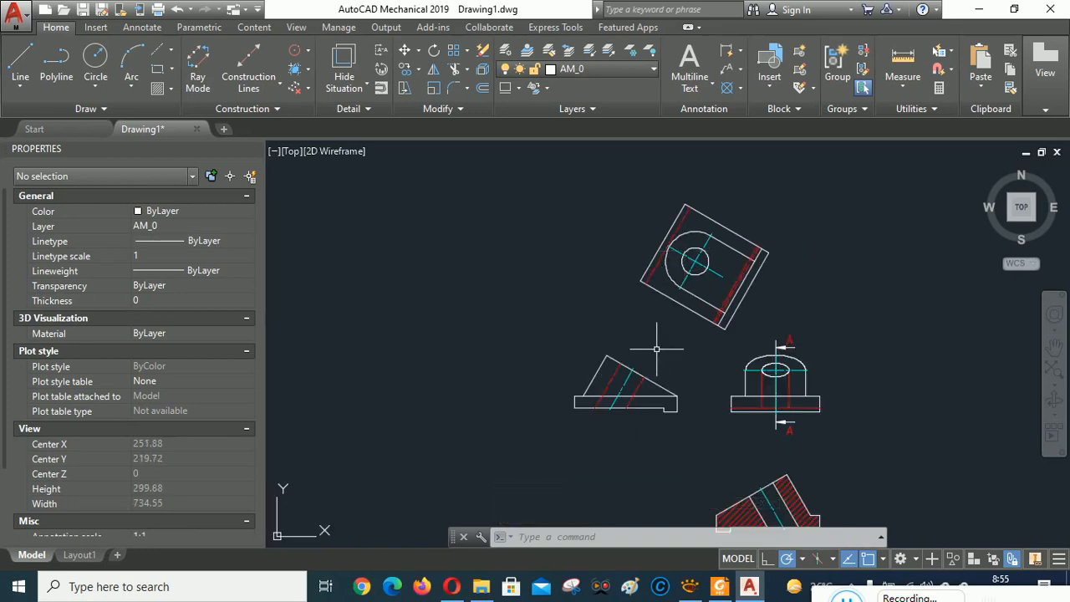
scroll(702, 297, up, 2)
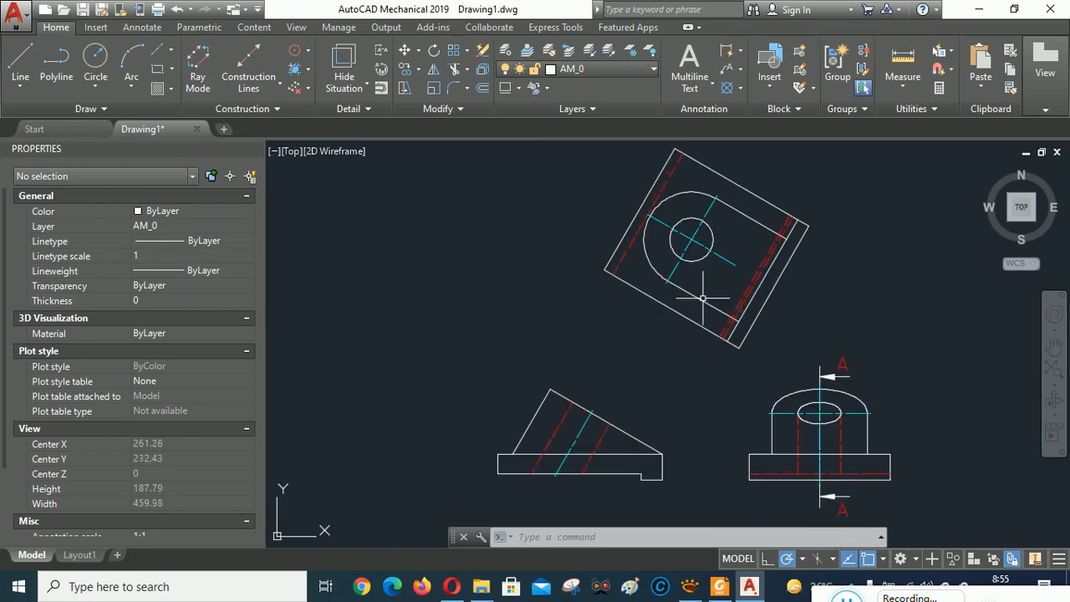
scroll(869, 279, down, 2)
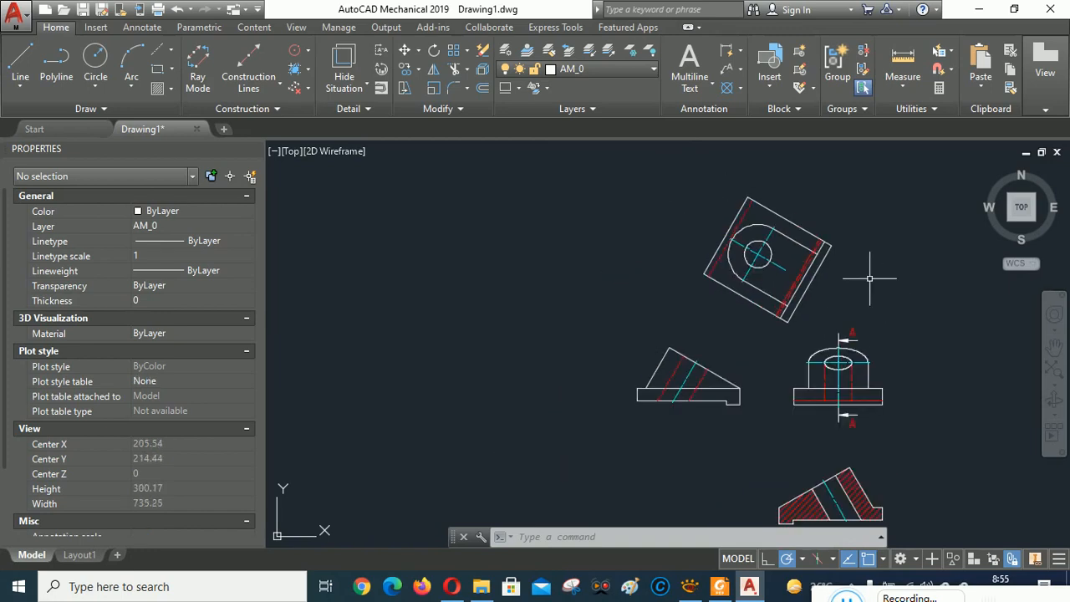
mouse_move(950, 374)
middle_down()
mouse_move(952, 342)
mouse_move(814, 270)
mouse_move(875, 365)
mouse_move(882, 403)
mouse_move(851, 368)
mouse_move(855, 395)
middle_up()
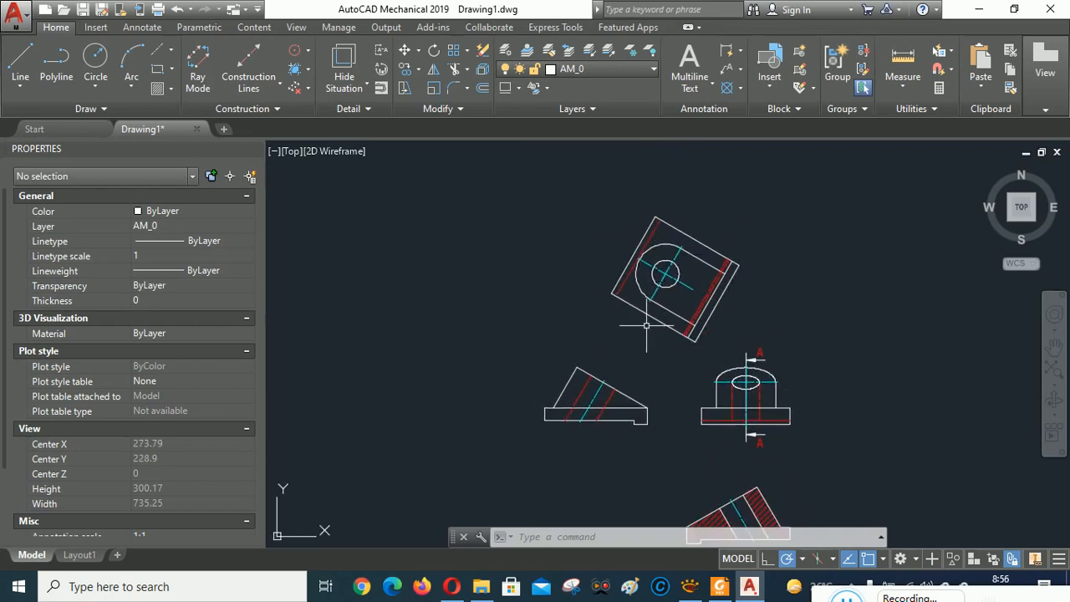
scroll(646, 325, up, 2)
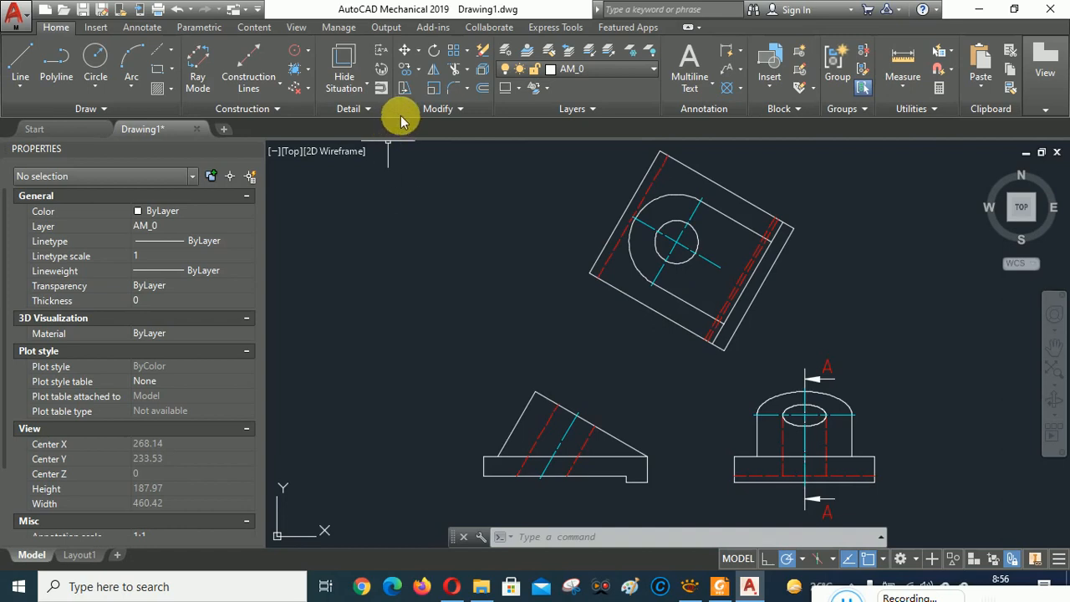
click(366, 112)
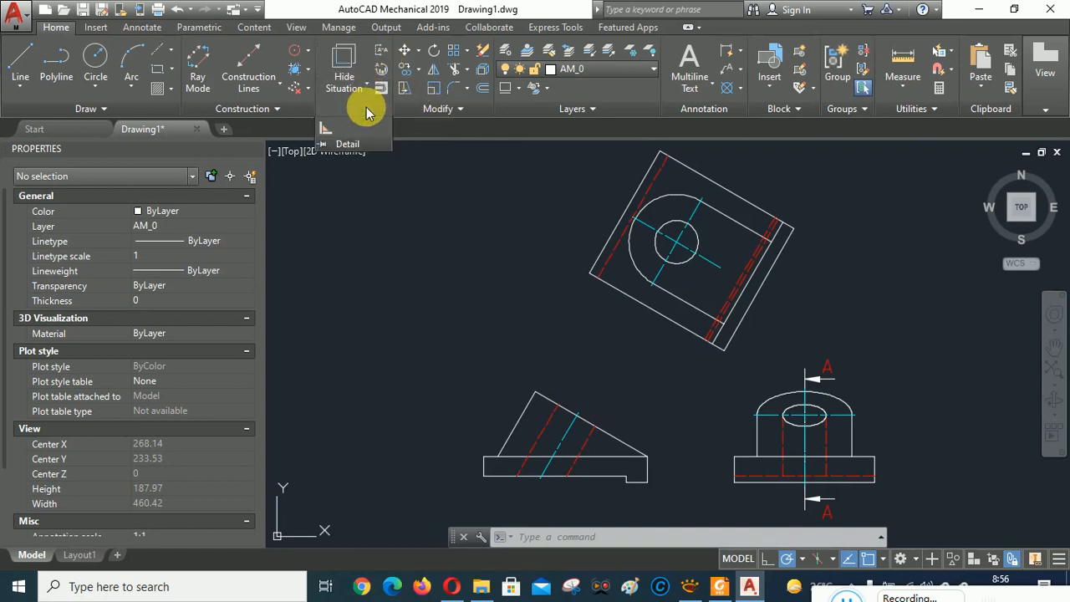
click(423, 192)
key(Escape)
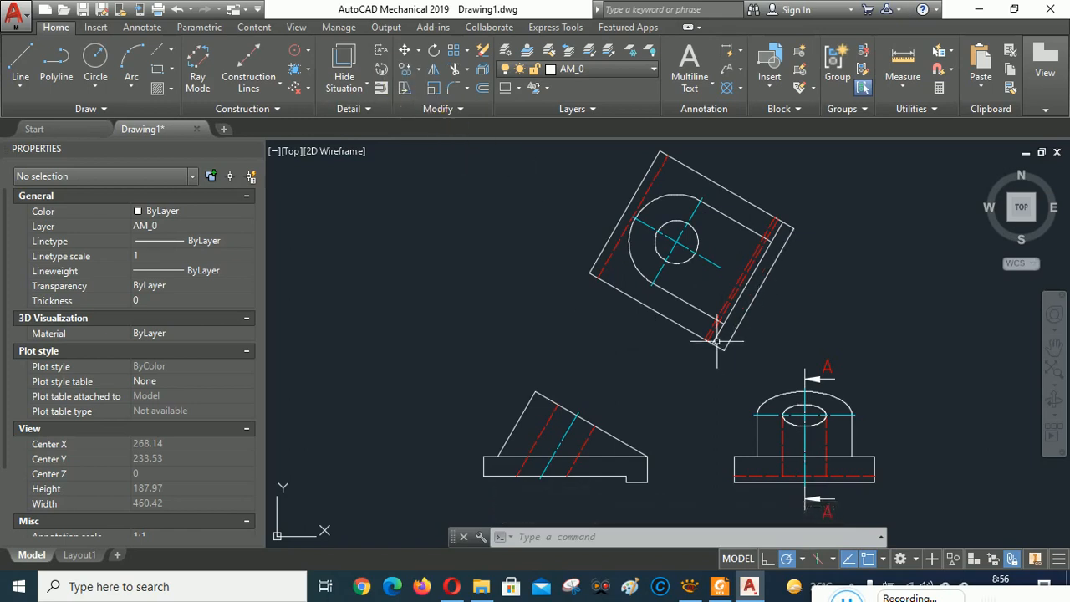
click(368, 112)
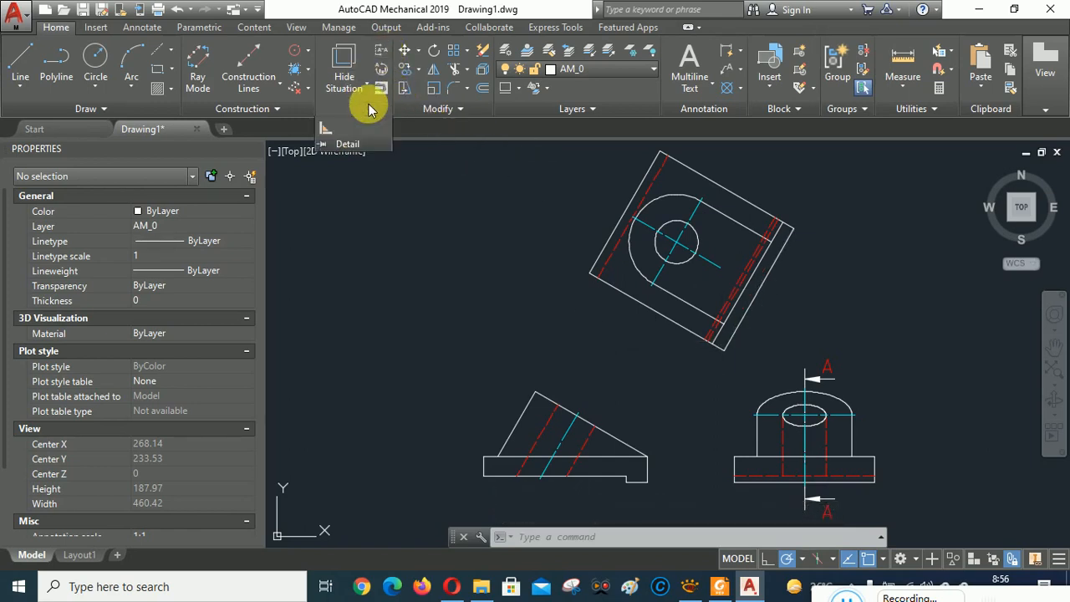
click(446, 227)
key(Escape)
- Draw a short slanted line at 60 degrees between the auxiliary view's lower edge and the front view as the viewing arrow's shaft
middle_drag(683, 398, 673, 342)
scroll(632, 298, up, 2)
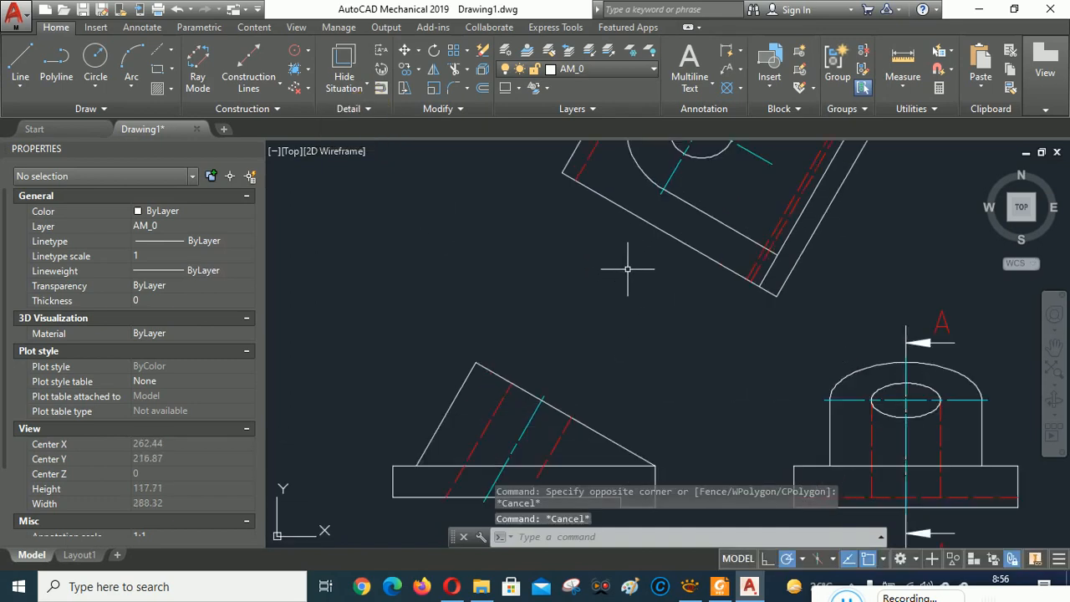
click(20, 65)
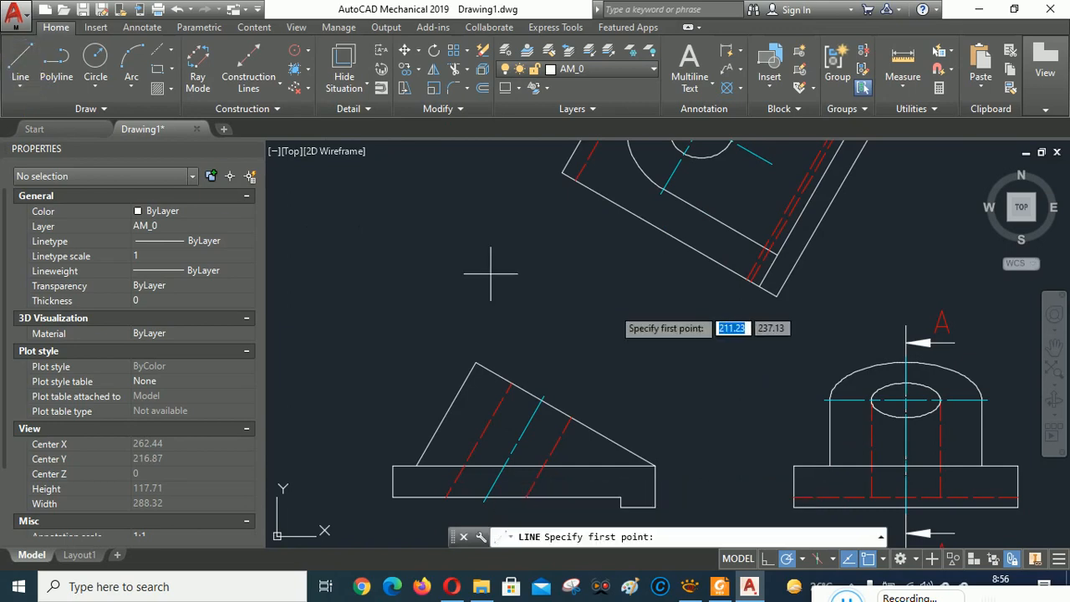
click(649, 252)
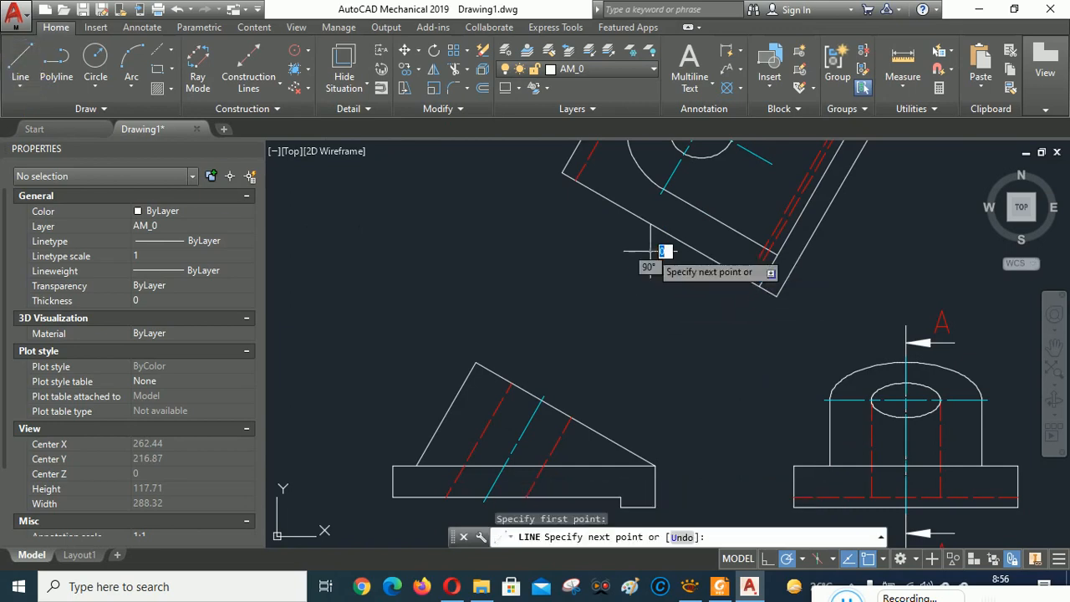
click(621, 299)
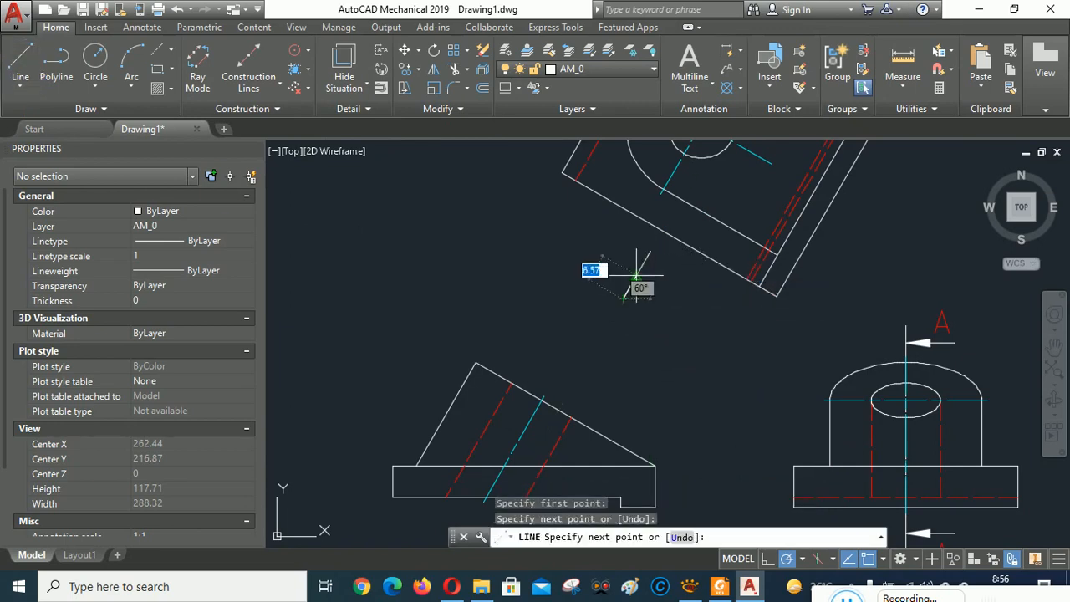
- Continue the line from the shaft's lower end to outline half an arrowhead, closing it perpendicular onto the shaft
scroll(637, 274, up, 2)
scroll(636, 274, down, 2)
scroll(636, 274, down, 2)
scroll(636, 272, up, 2)
scroll(637, 272, up, 2)
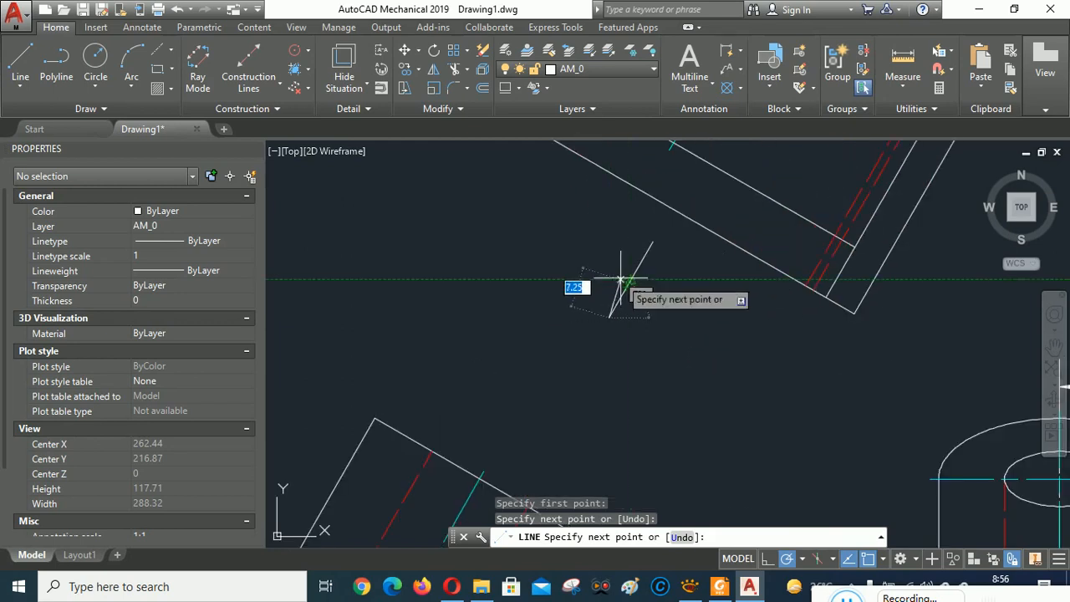
click(620, 273)
scroll(618, 278, down, 3)
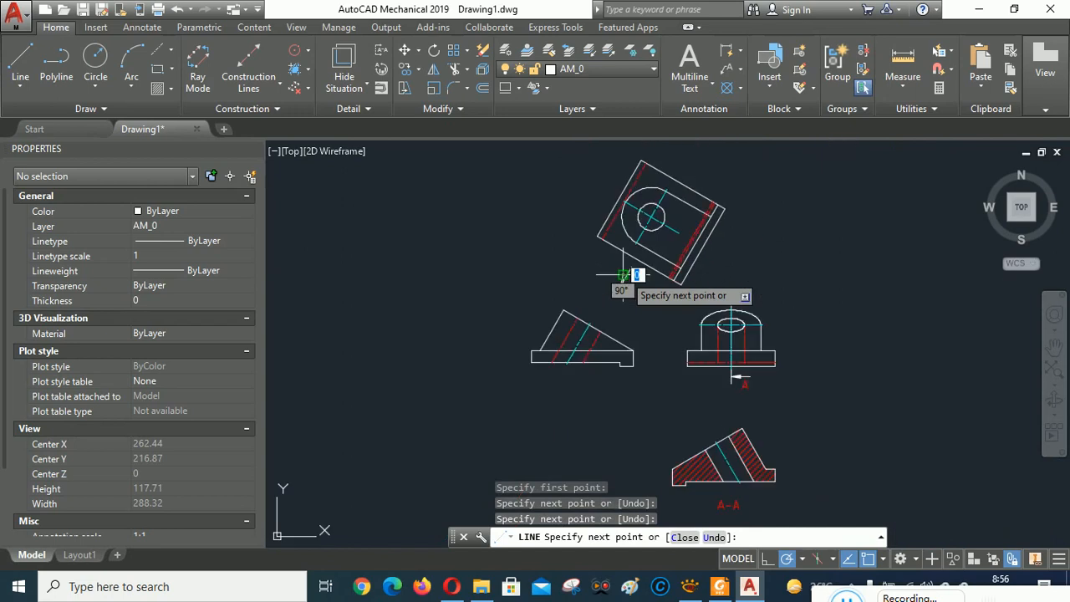
scroll(618, 284, up, 4)
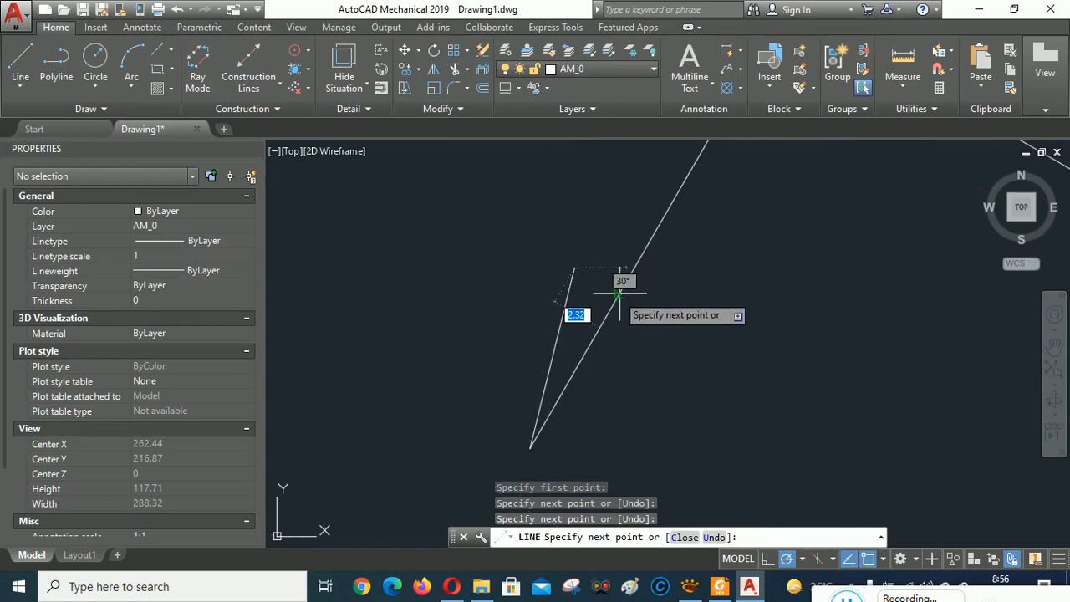
right_click(625, 210)
click(648, 216)
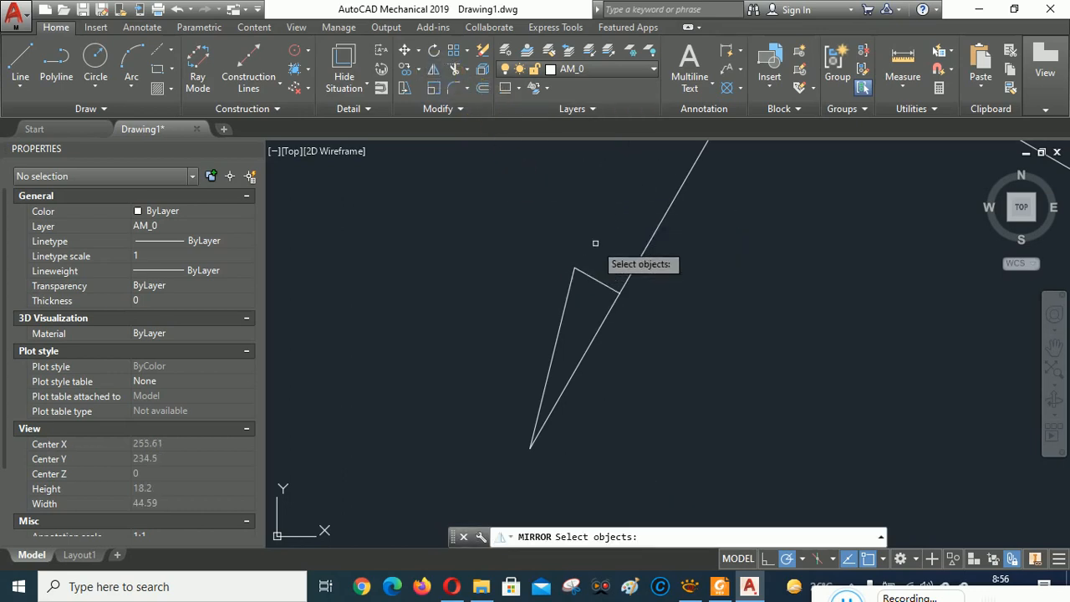
- Mirror the two half-arrowhead lines about the slanted shaft, keeping the source objects
mouse_move(595, 249)
mouse_down()
mouse_move(577, 280)
mouse_move(520, 293)
mouse_up()
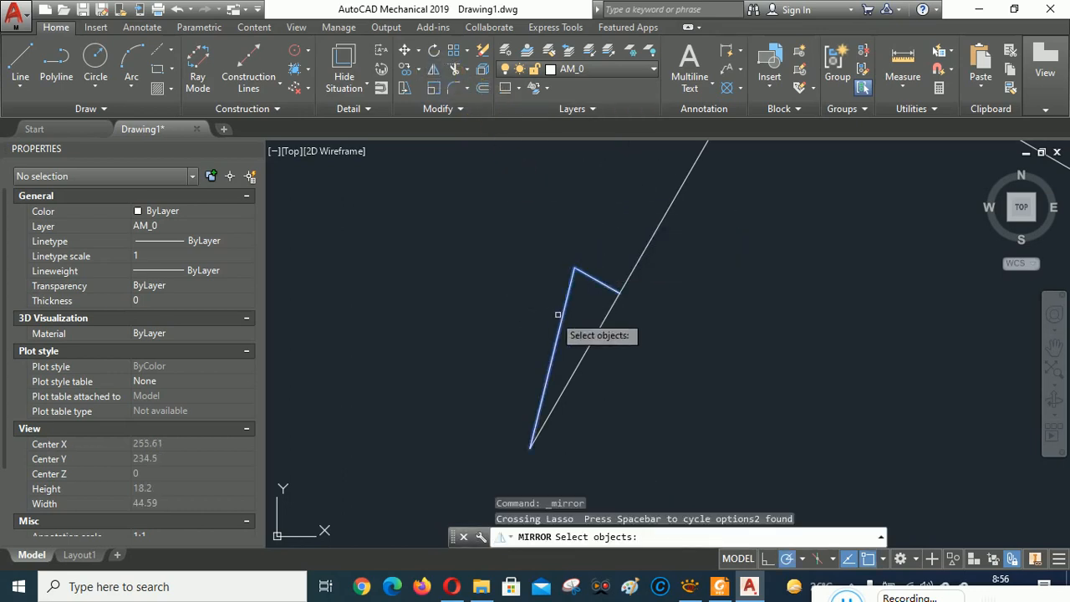
key(Return)
click(620, 292)
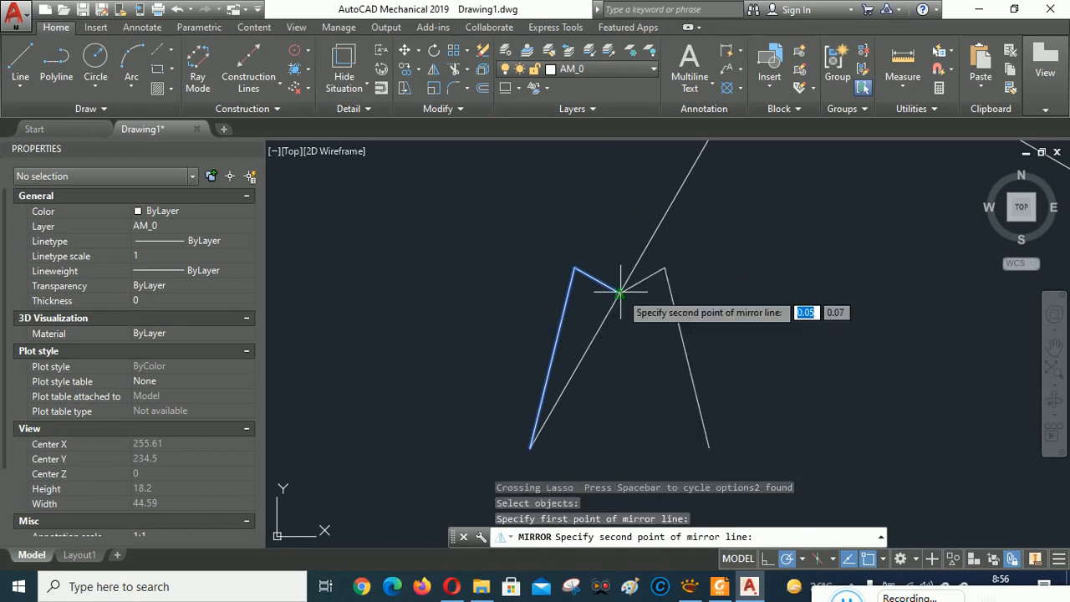
click(531, 445)
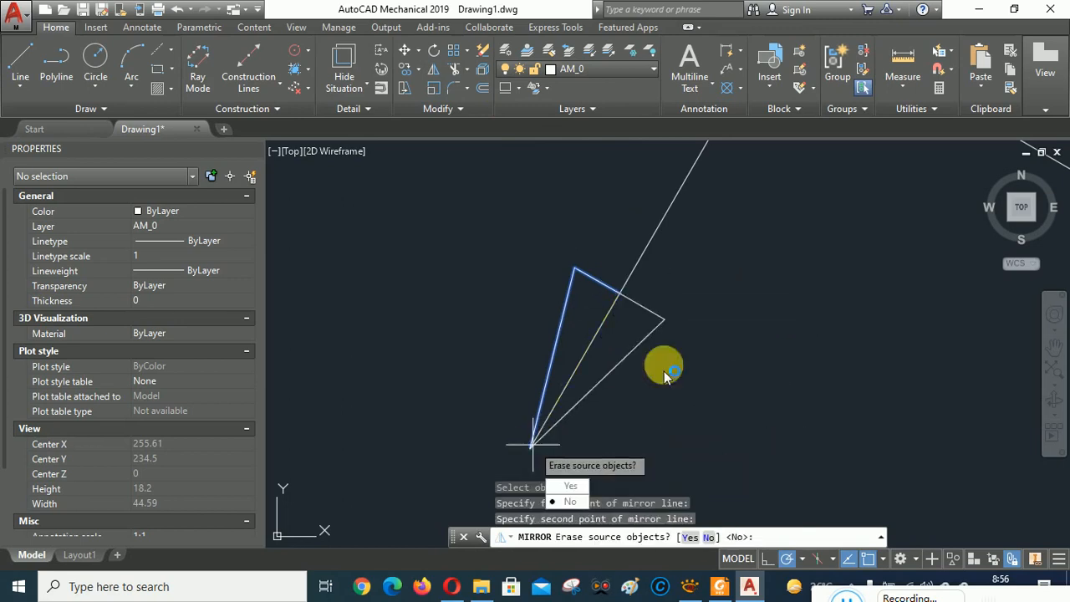
click(568, 501)
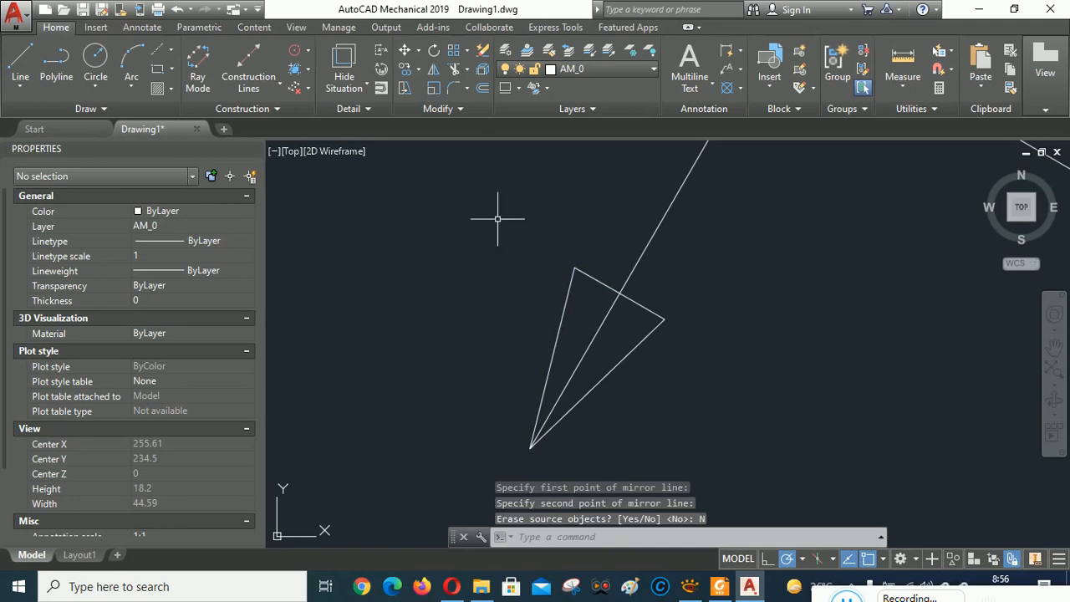
- Hatch the half of the arrowhead outlined first with the SOLID pattern
click(168, 90)
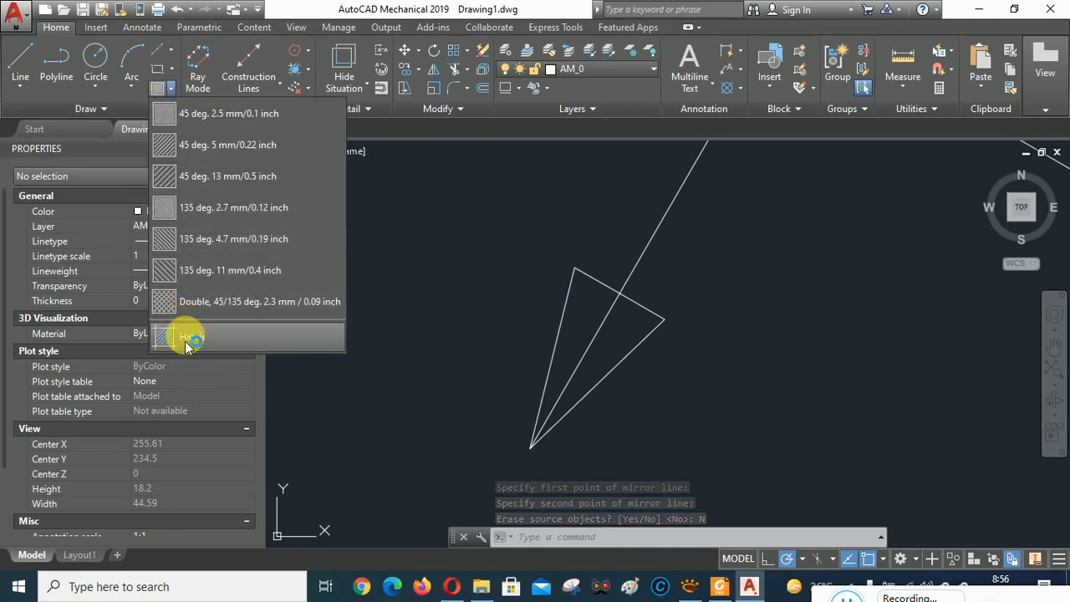
click(185, 332)
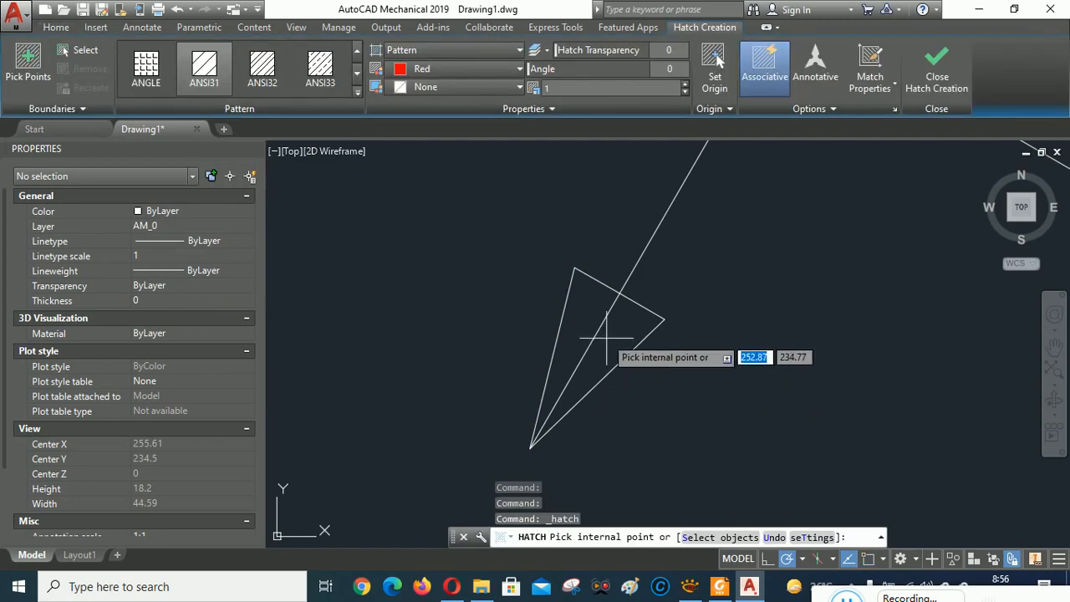
click(577, 313)
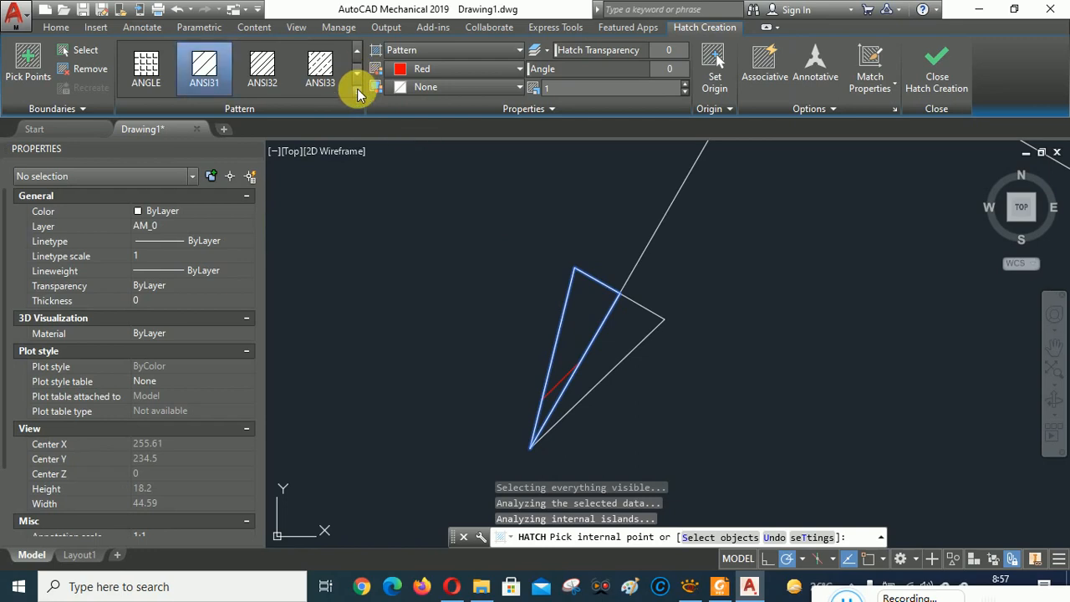
click(358, 94)
click(150, 62)
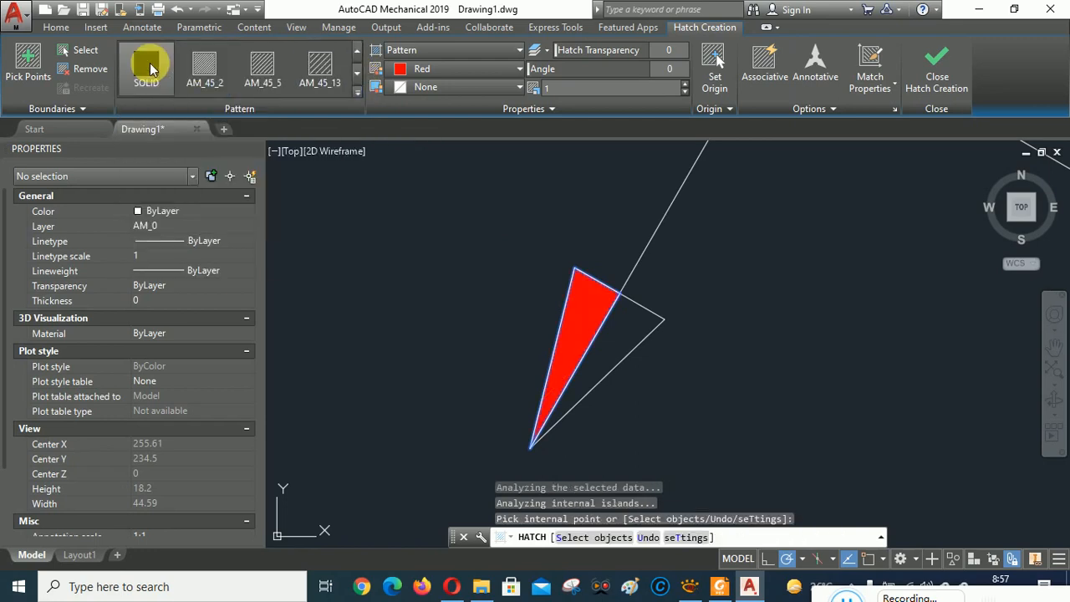
- Set the hatch color to ByLayer and fill the mirrored half of the arrowhead as well
click(515, 69)
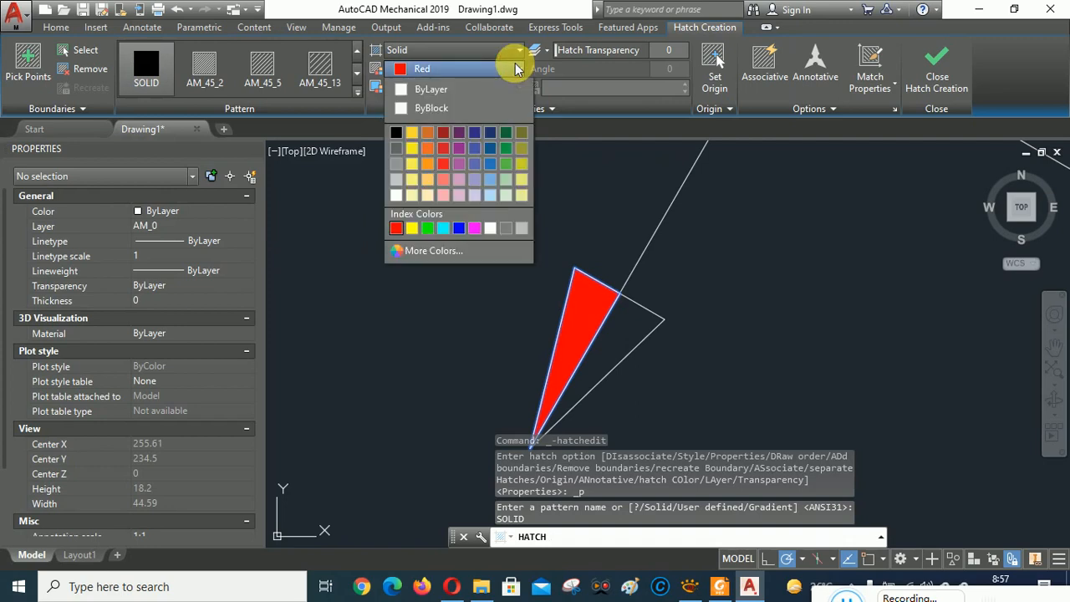
click(443, 90)
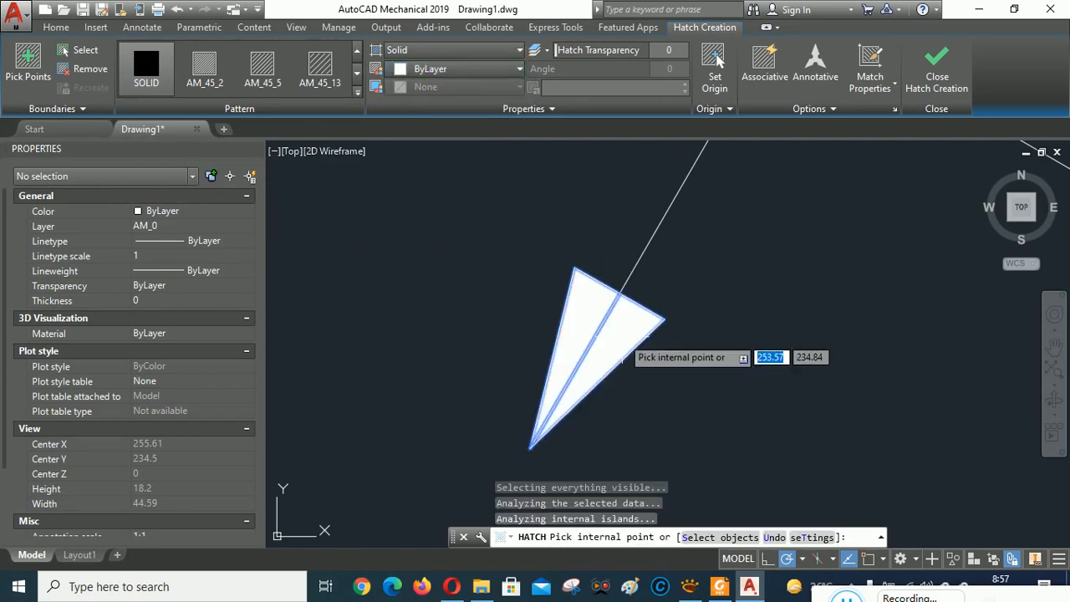
scroll(684, 325, down, 2)
right_click(752, 305)
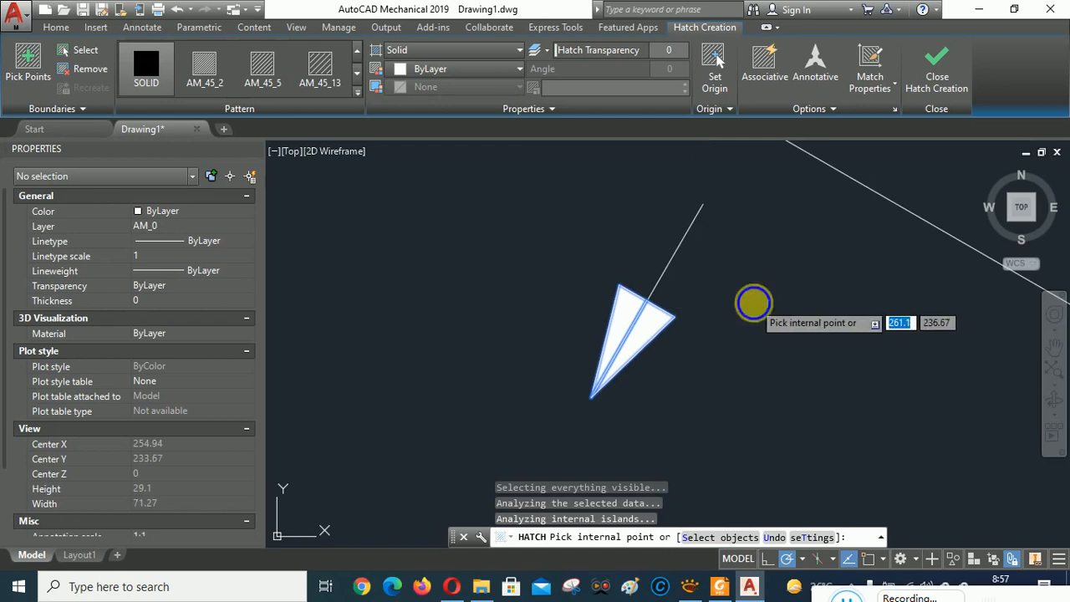
click(782, 307)
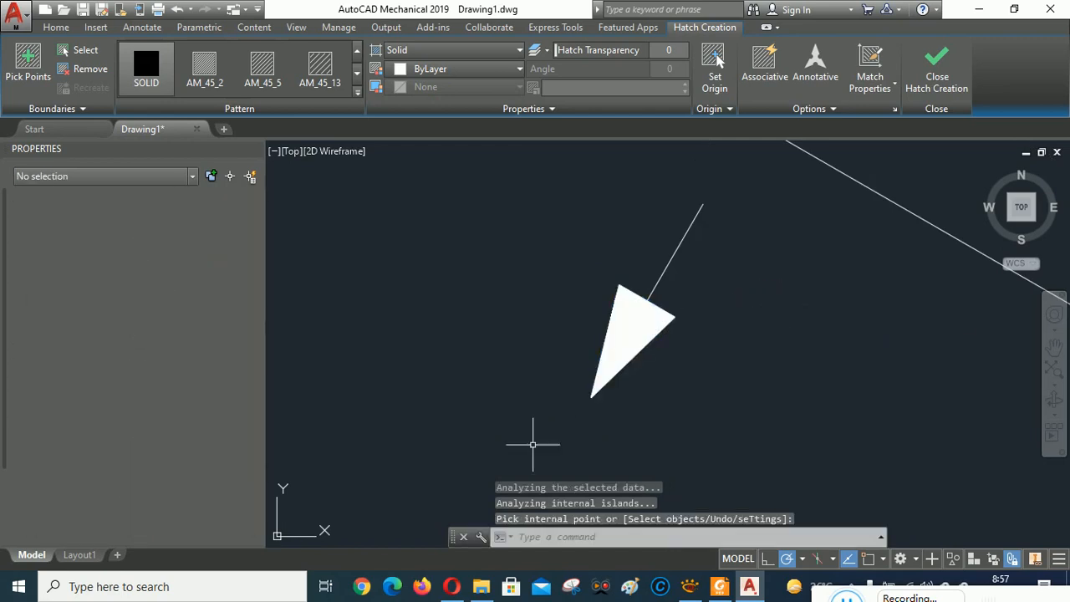
- Examine the filled viewing arrow near the auxiliary view and compare it with the section arrow on the side view
scroll(595, 393, down, 6)
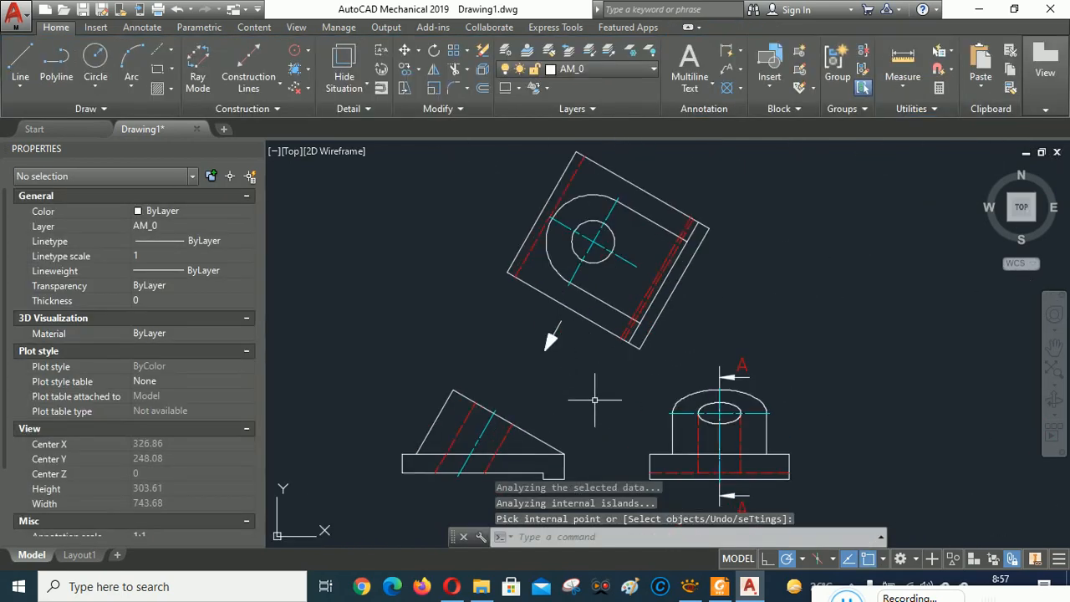
scroll(558, 343, up, 4)
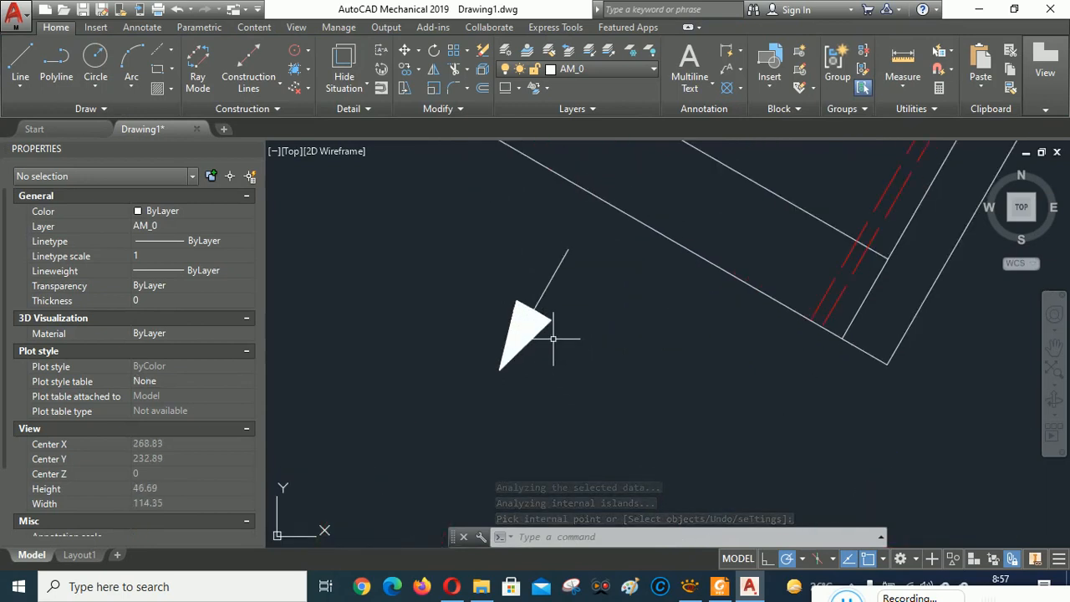
scroll(553, 339, up, 3)
scroll(576, 317, down, 1)
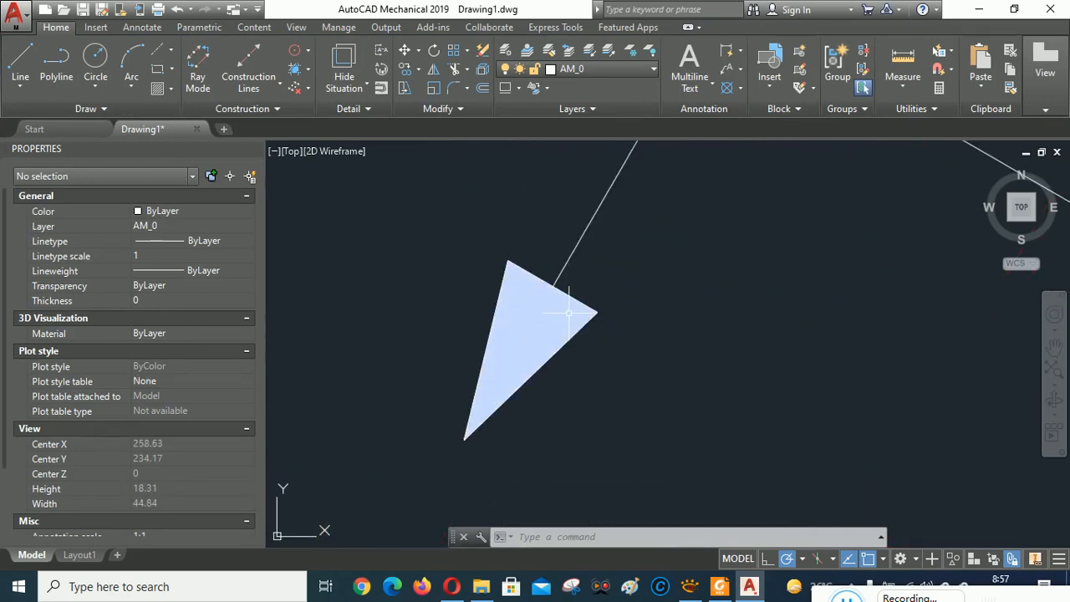
scroll(568, 309, up, 1)
scroll(567, 309, down, 4)
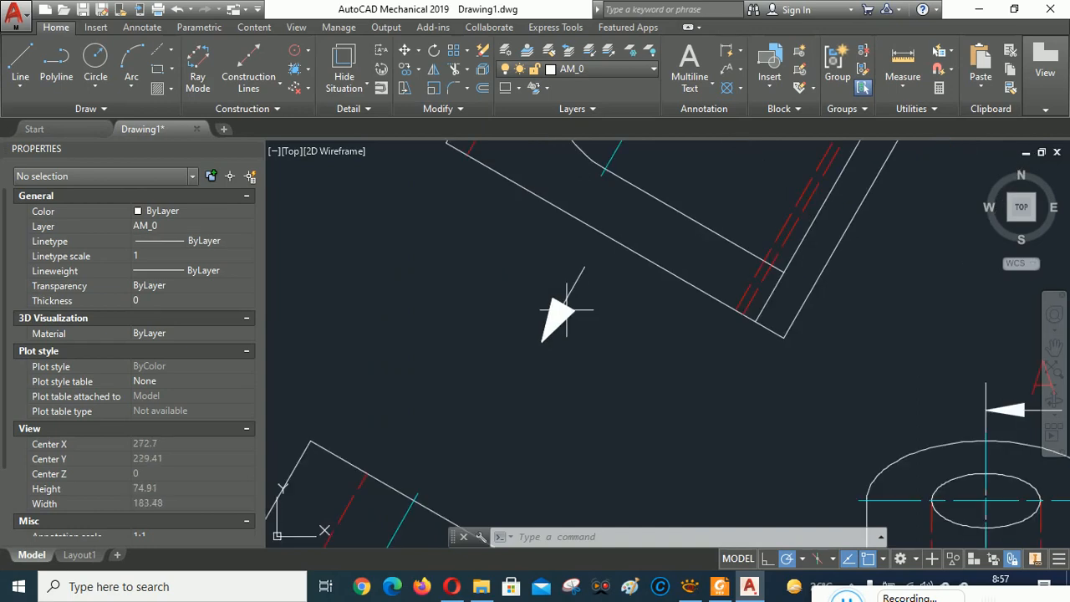
scroll(647, 296, down, 3)
scroll(630, 373, up, 2)
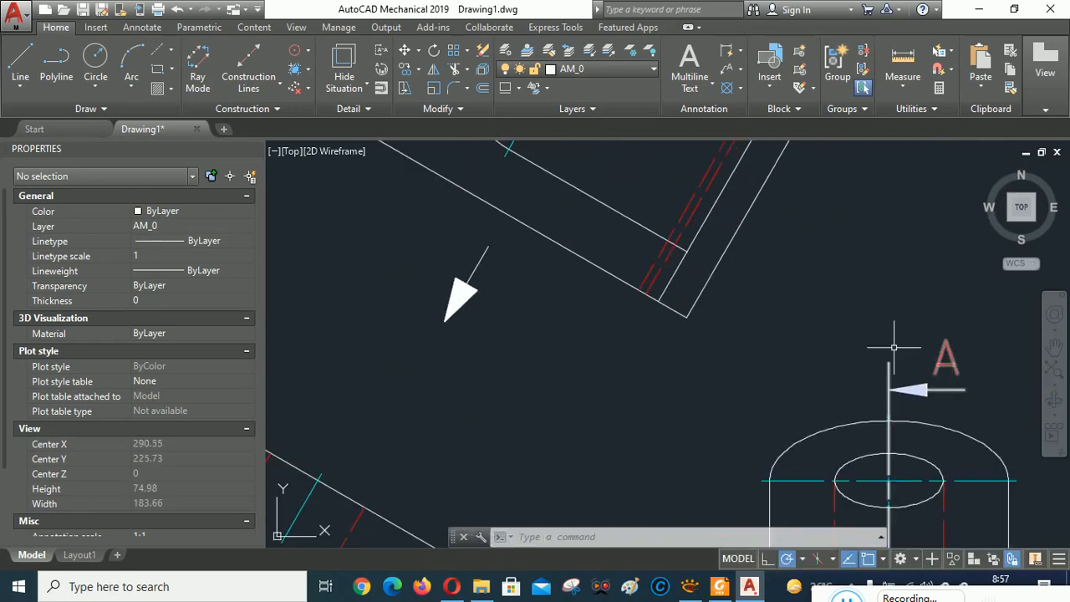
- Copy the A-A section label from below the section view to just above the viewing arrow beside the auxiliary view
scroll(893, 345, down, 4)
scroll(845, 414, down, 2)
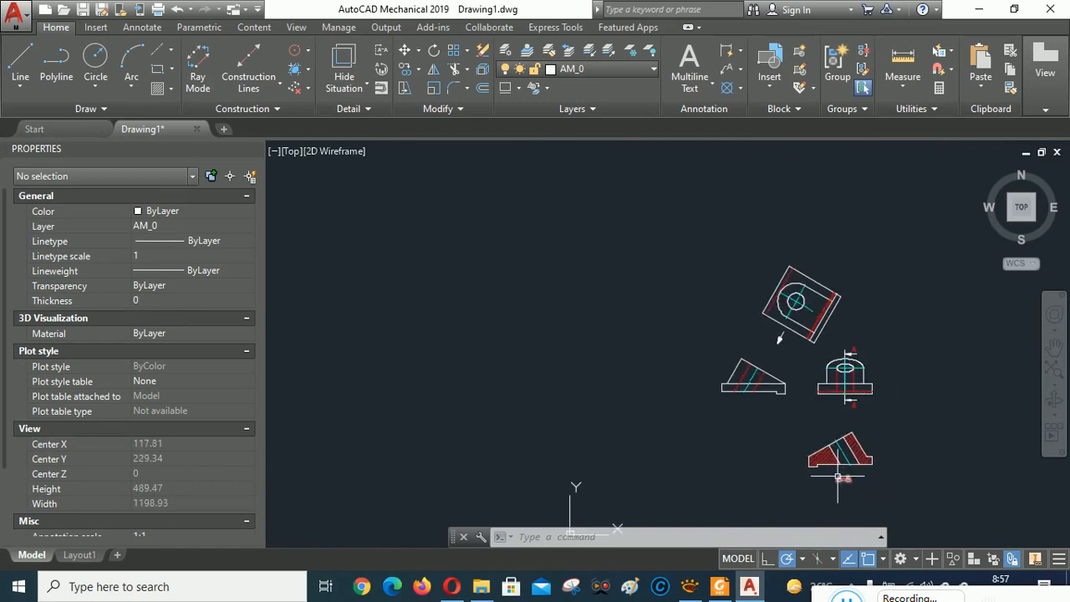
scroll(837, 477, up, 2)
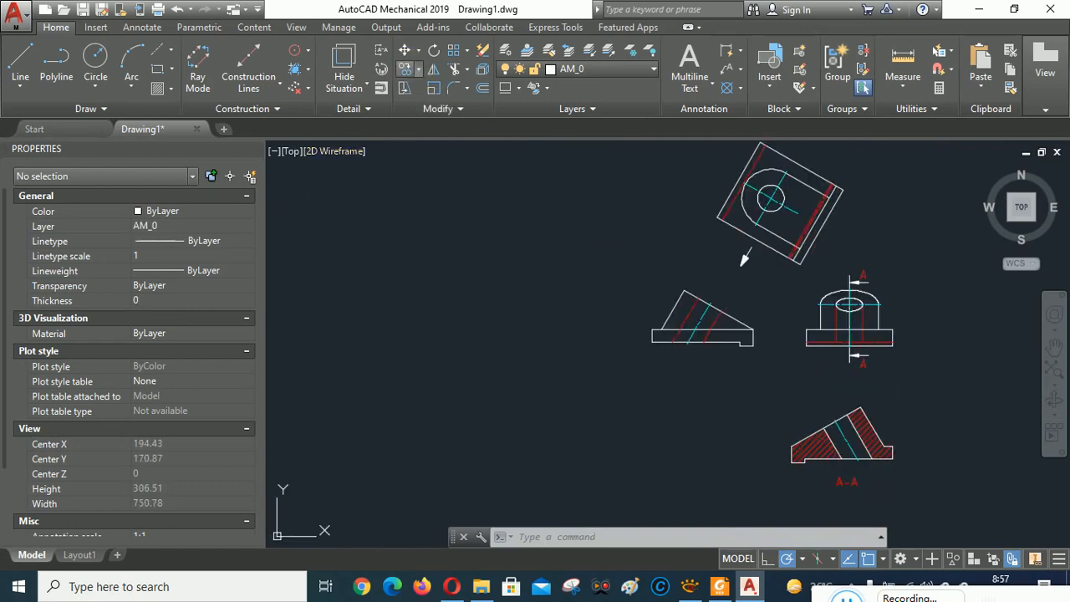
click(405, 68)
click(847, 481)
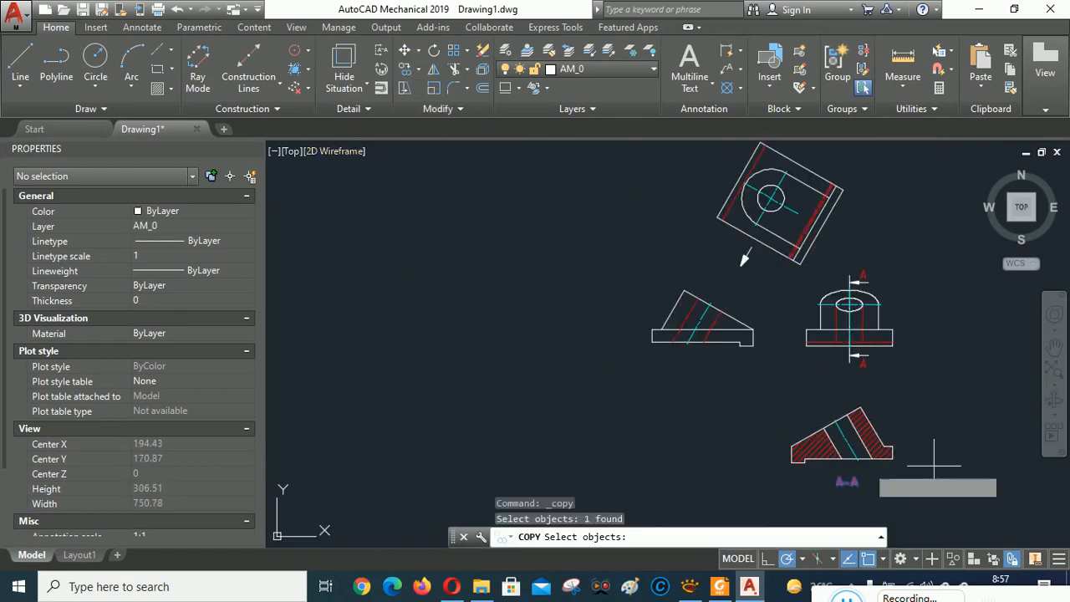
key(Return)
click(845, 483)
scroll(744, 244, down, 1)
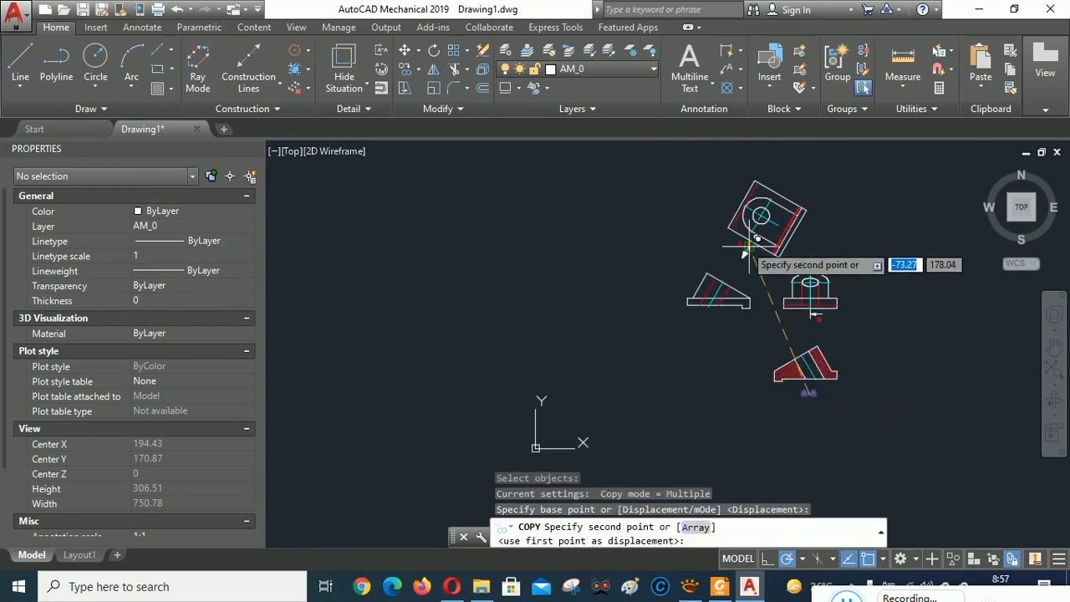
scroll(744, 246, up, 2)
scroll(738, 258, down, 3)
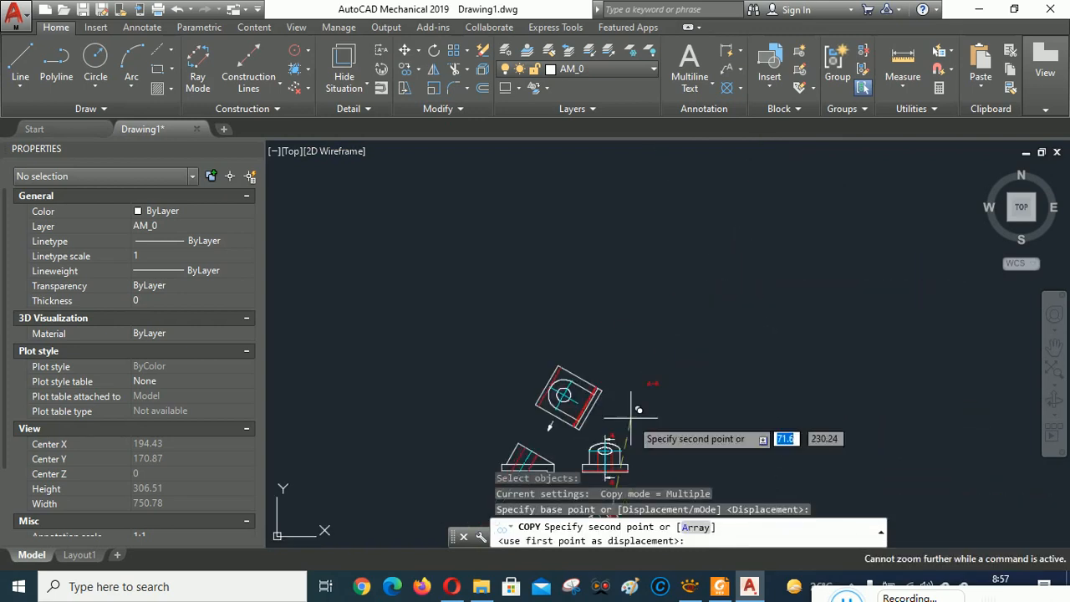
scroll(550, 415, up, 5)
click(557, 408)
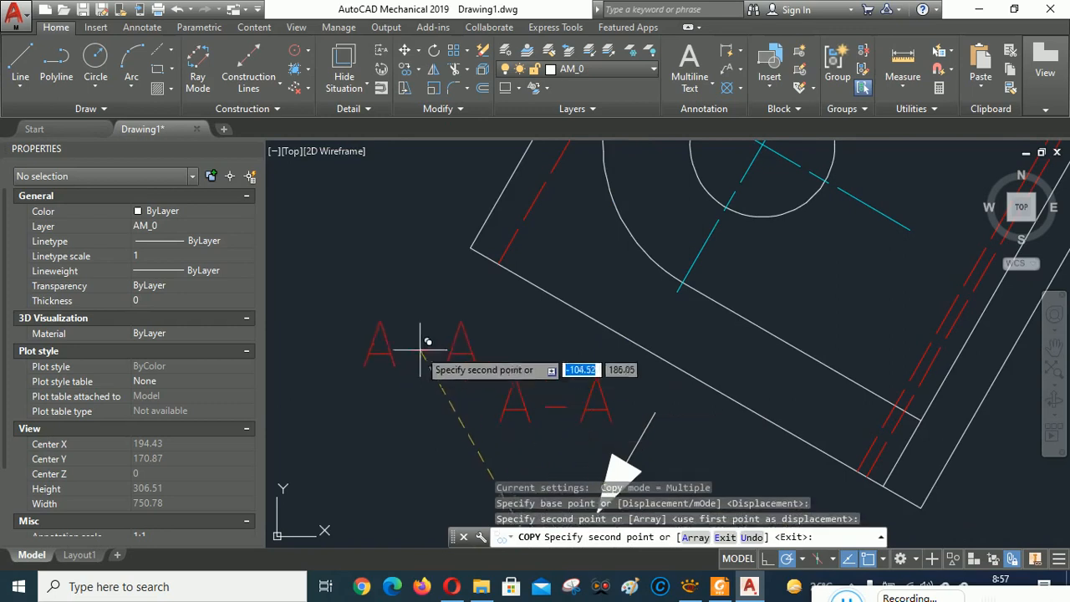
- Change the identifier of the copied A-A label above the viewing arrow to B
right_click(441, 346)
click(435, 351)
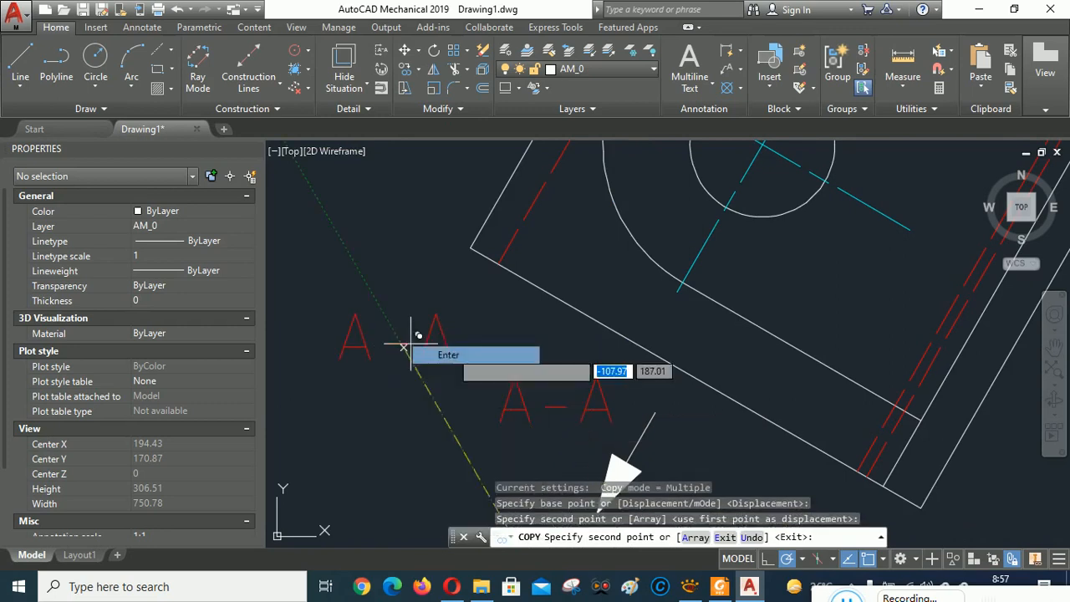
double_click(558, 407)
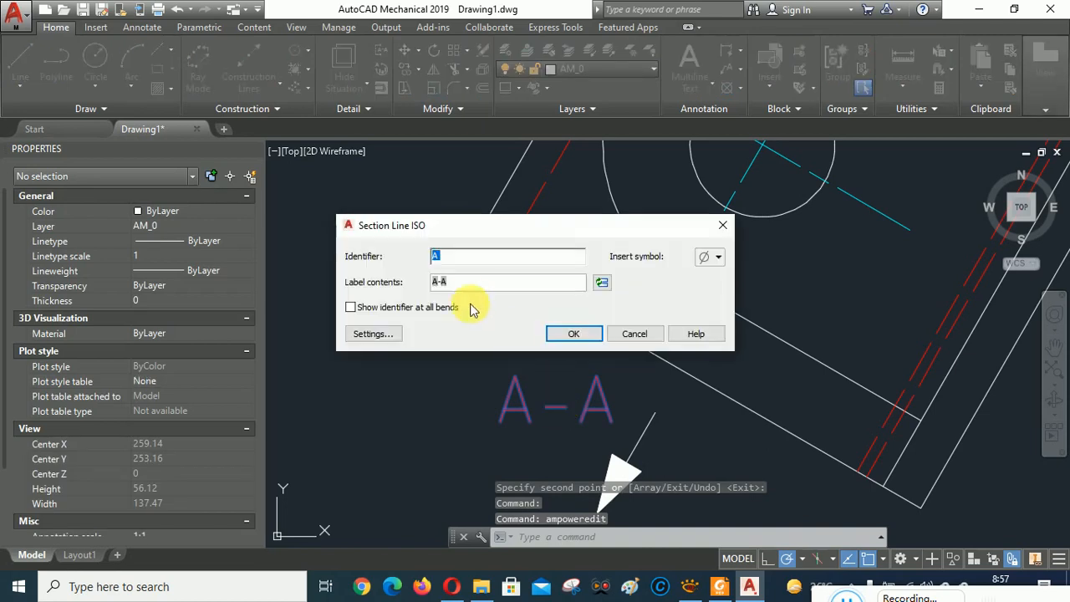
text(b)
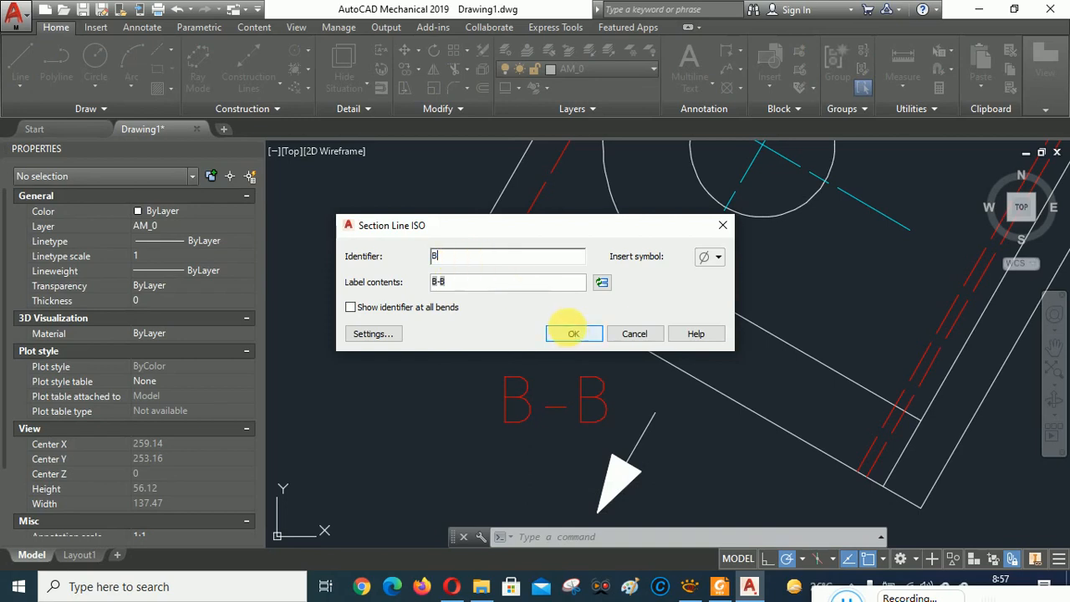
click(567, 335)
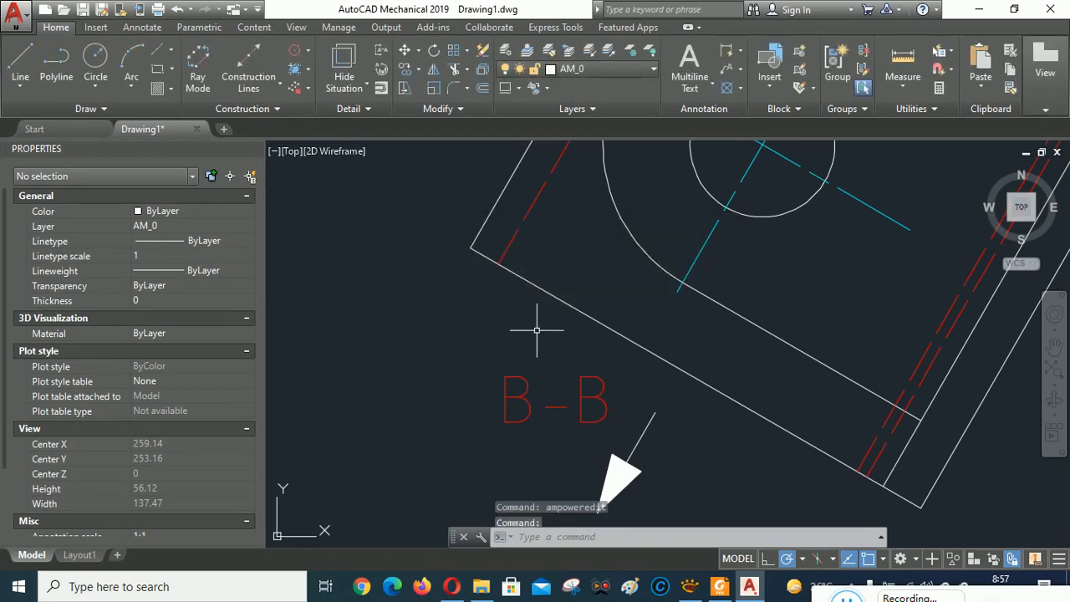
- Delete the extra section line symbol above the auxiliary view
scroll(537, 325, down, 5)
scroll(610, 360, down, 3)
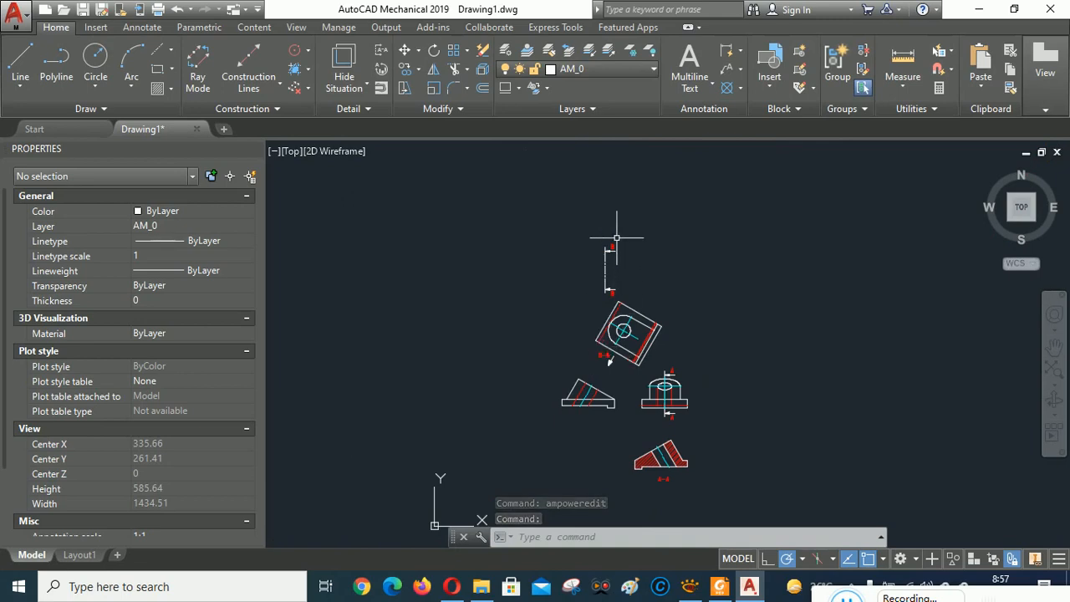
scroll(597, 285, up, 2)
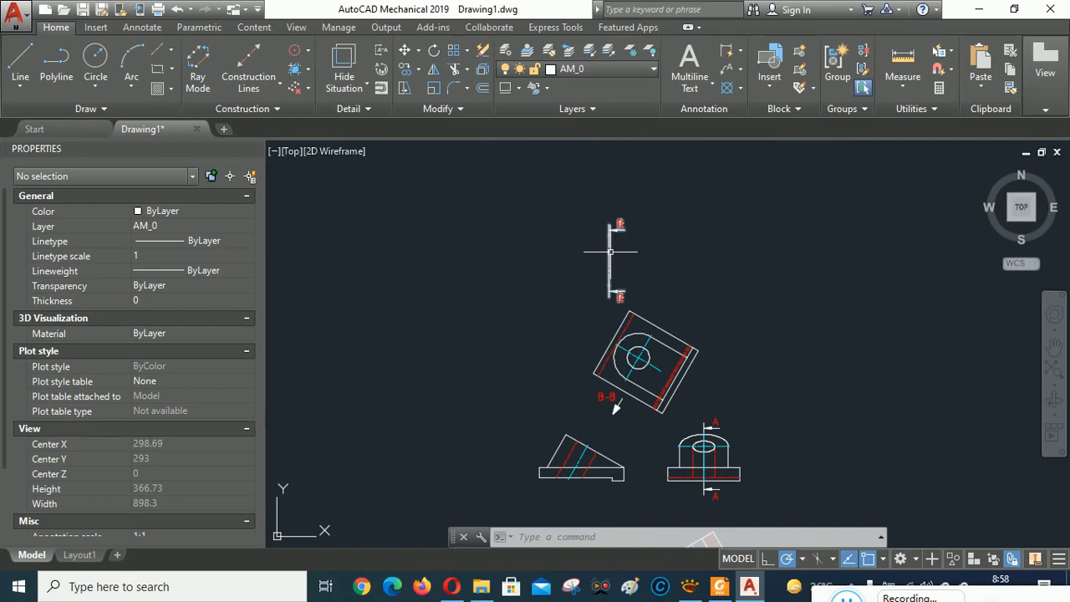
click(610, 250)
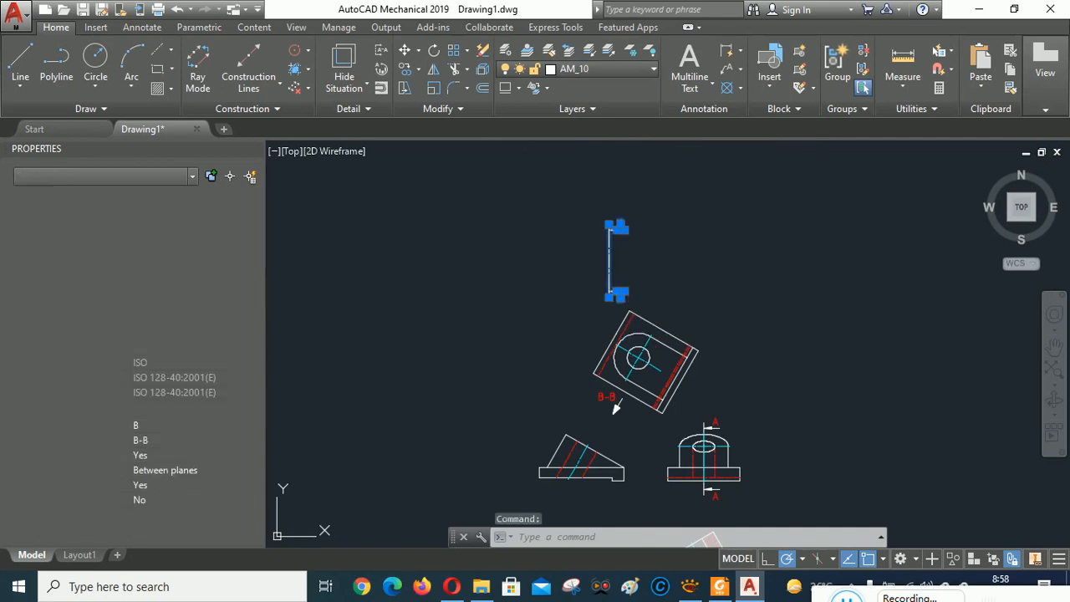
key(Delete)
scroll(616, 407, up, 4)
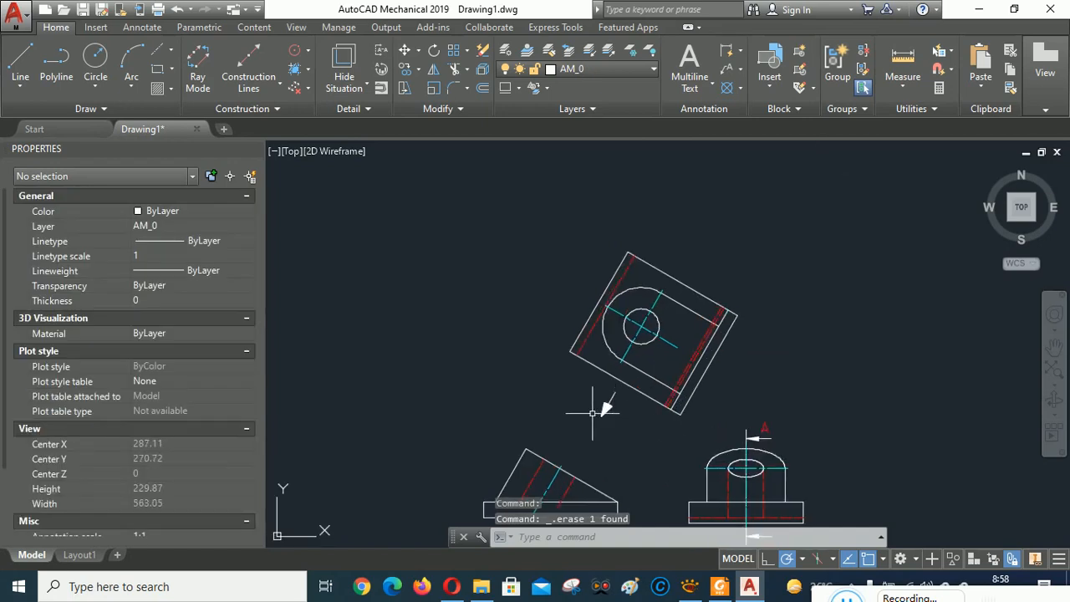
- Start a multiline text reading B beside the viewing arrow and color it red
scroll(593, 411, down, 2)
scroll(579, 426, up, 3)
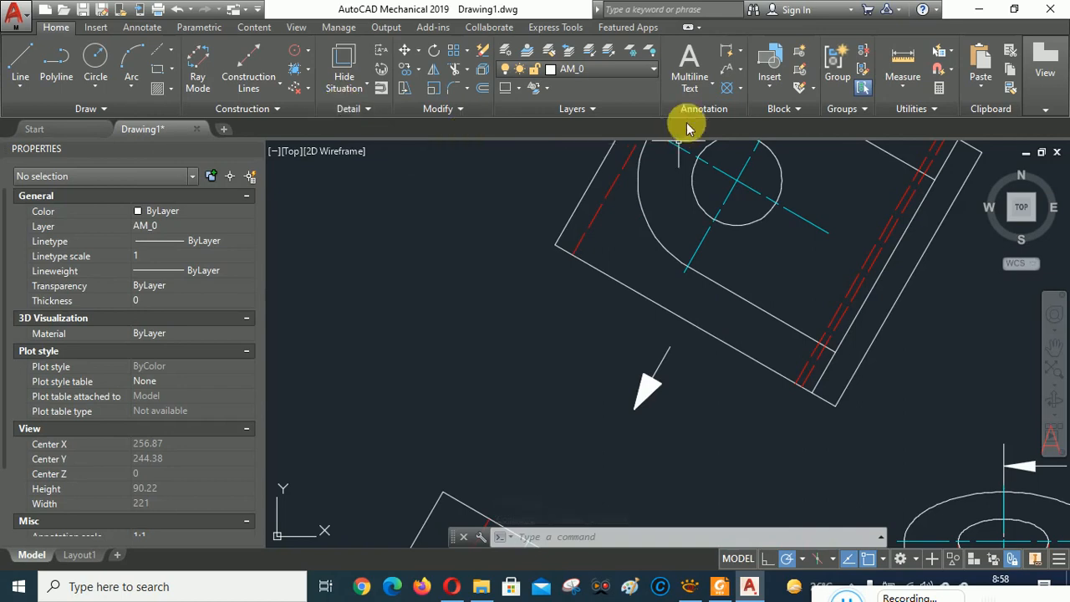
click(689, 67)
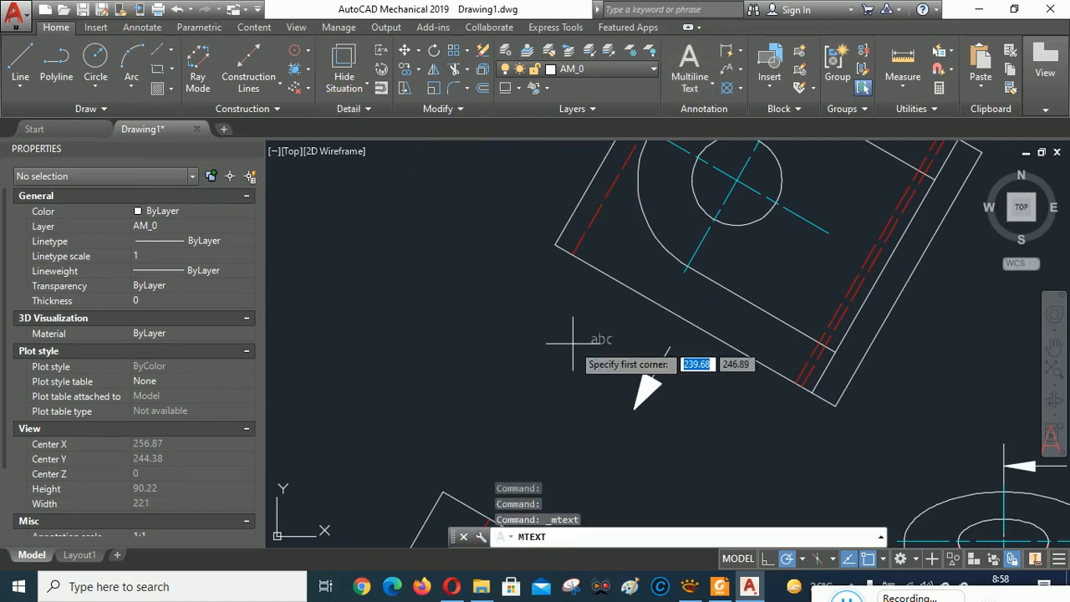
click(580, 345)
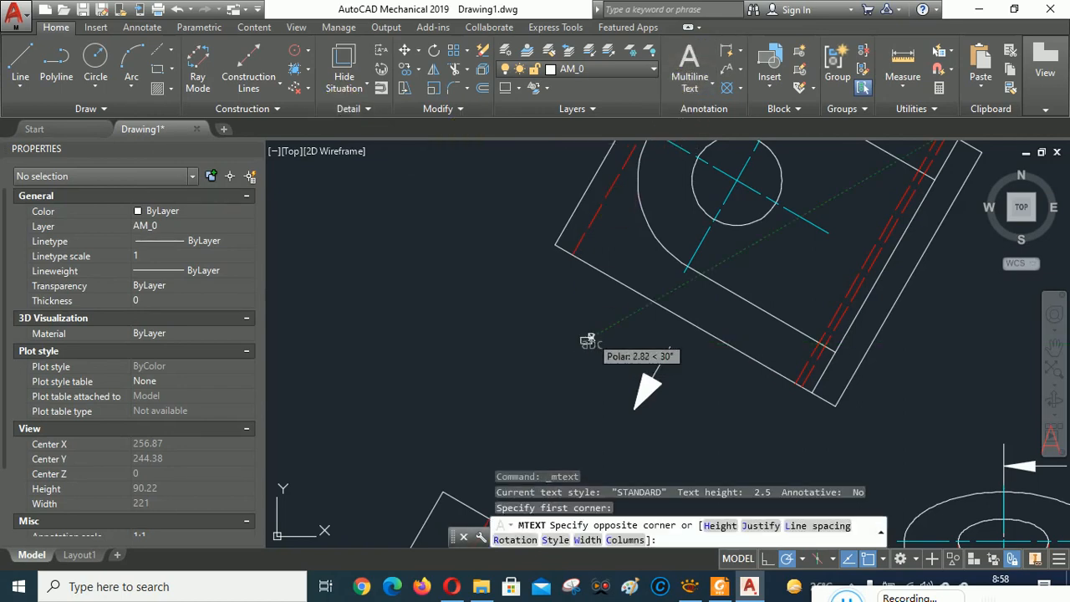
click(628, 318)
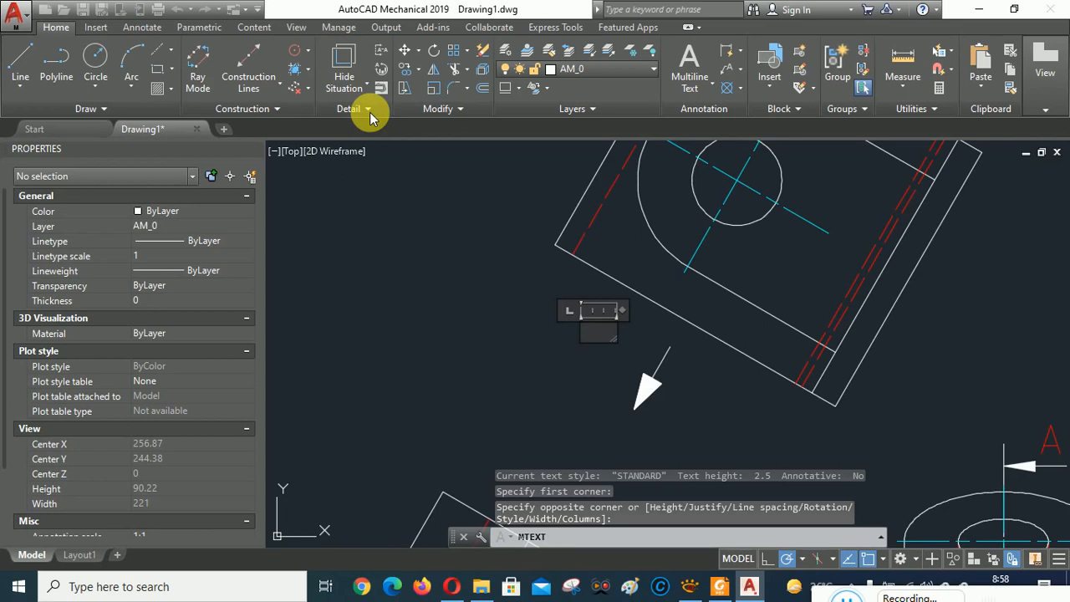
text(B)
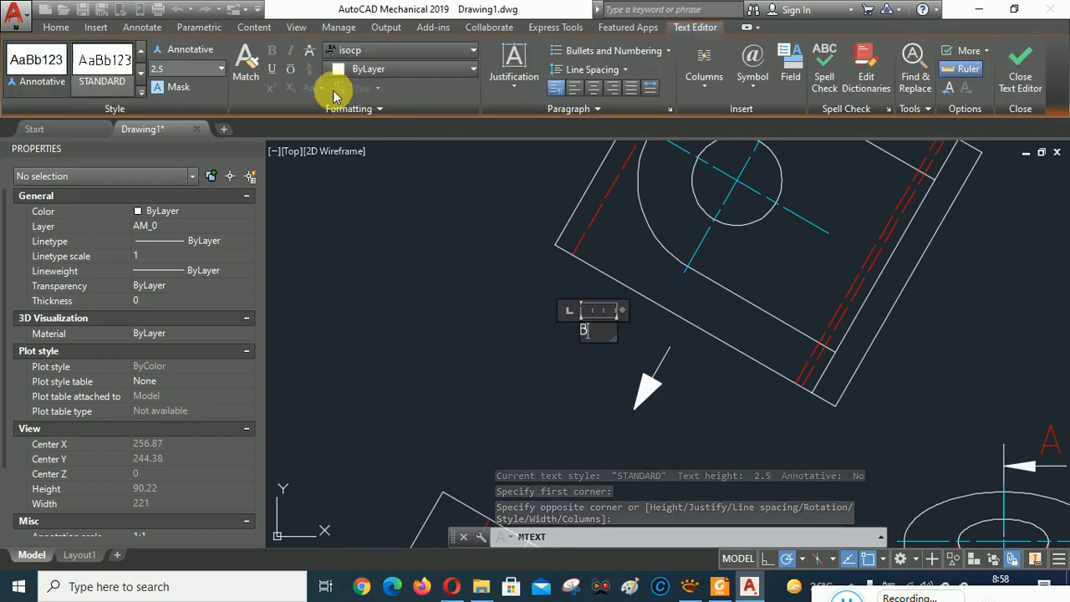
click(435, 69)
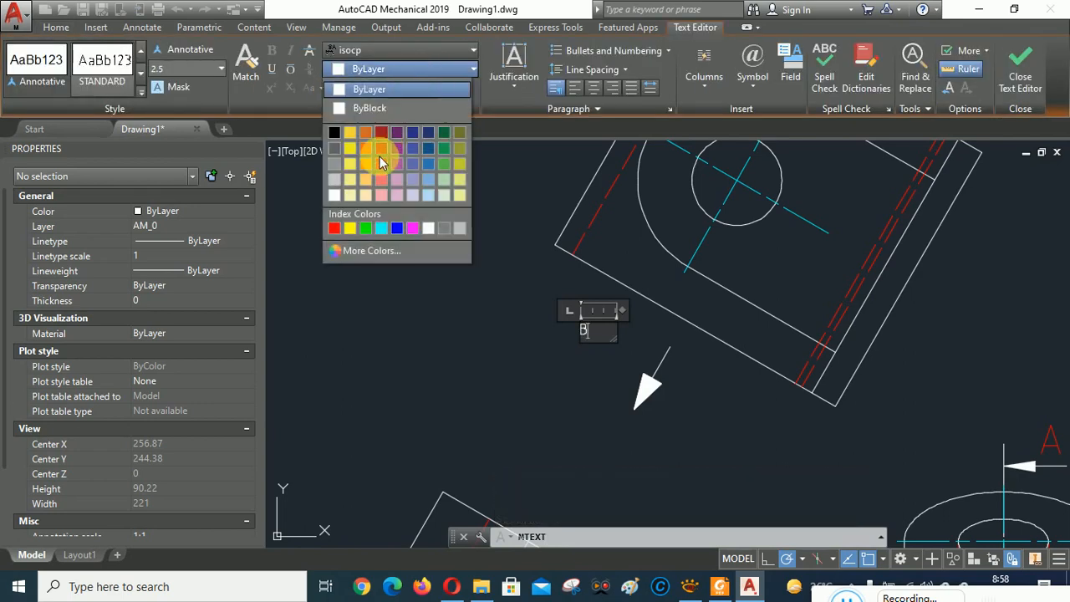
click(334, 227)
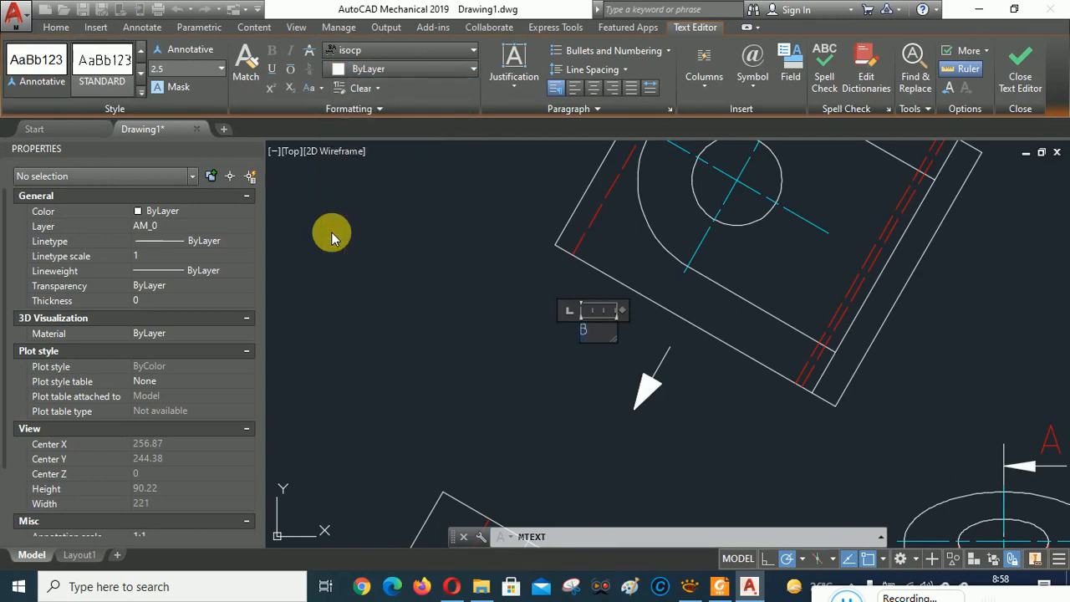
click(381, 70)
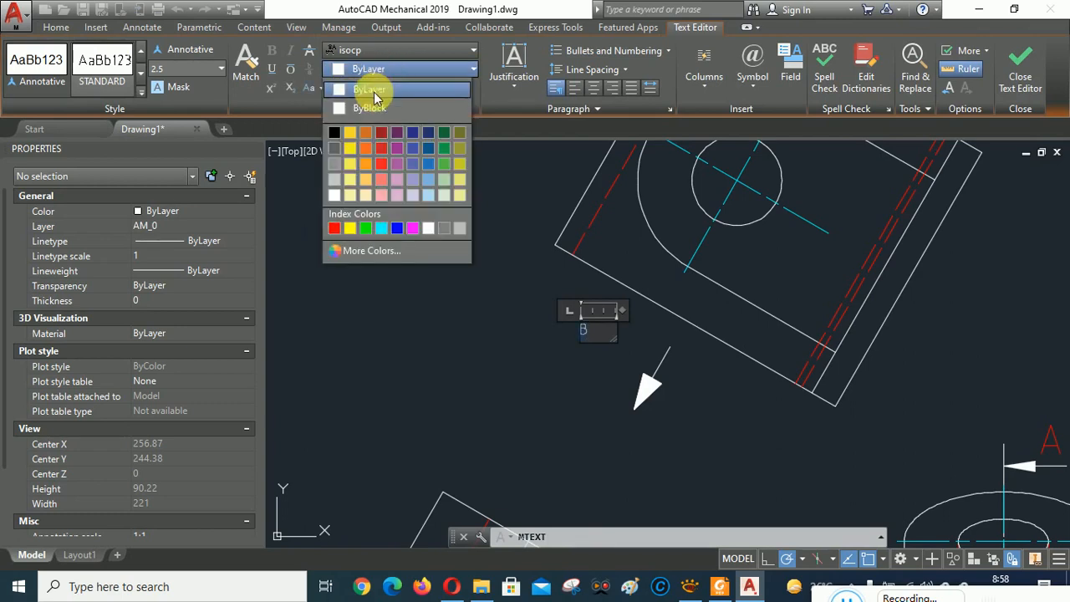
click(335, 227)
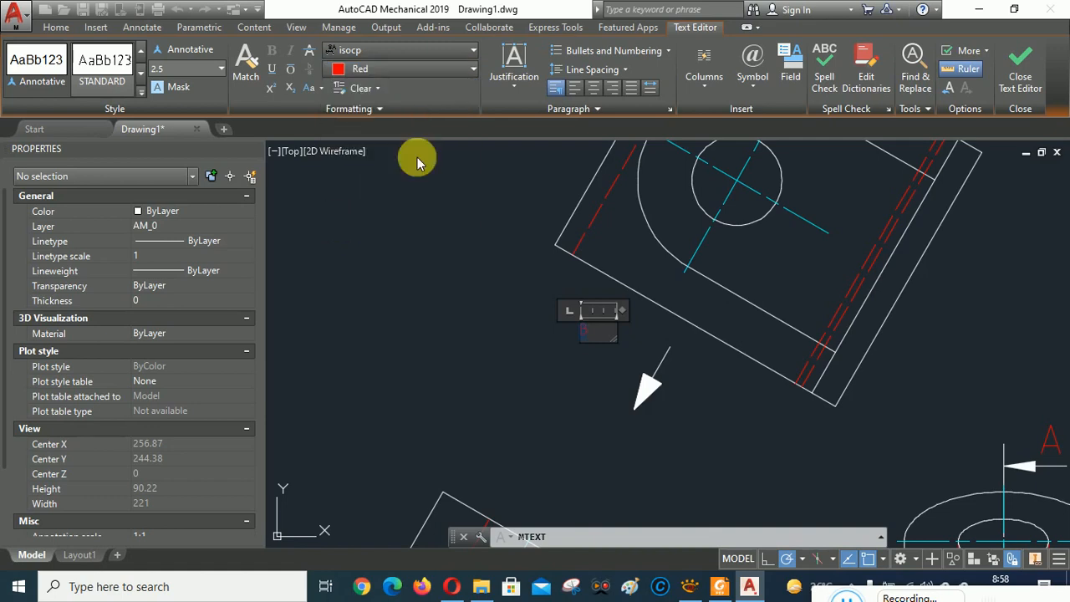
- Try to set the height of the red B text to 5 and finish the text
click(221, 66)
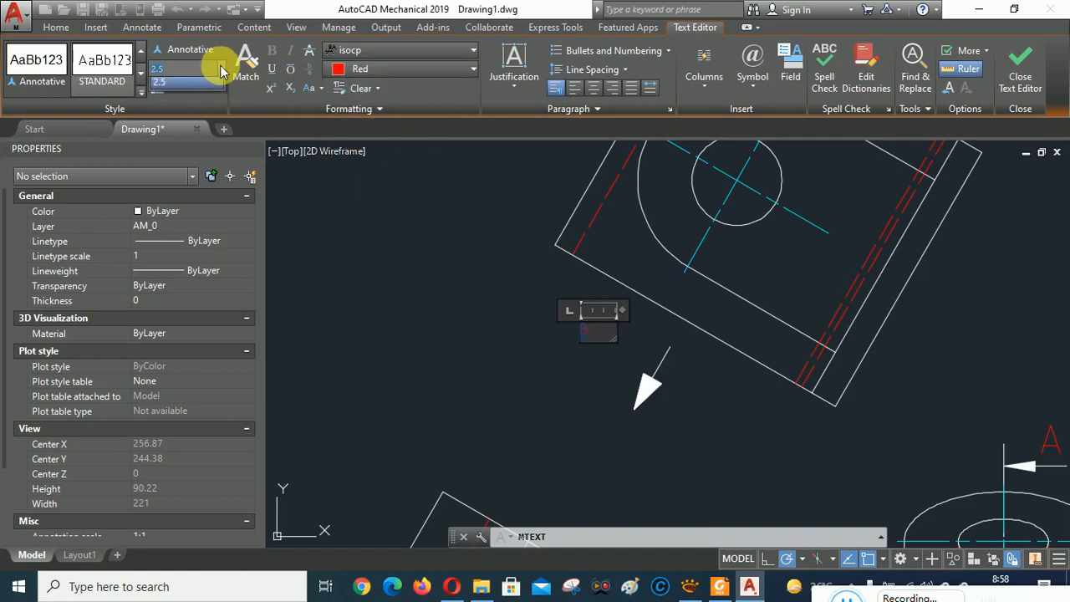
click(213, 68)
drag(197, 71, 130, 65)
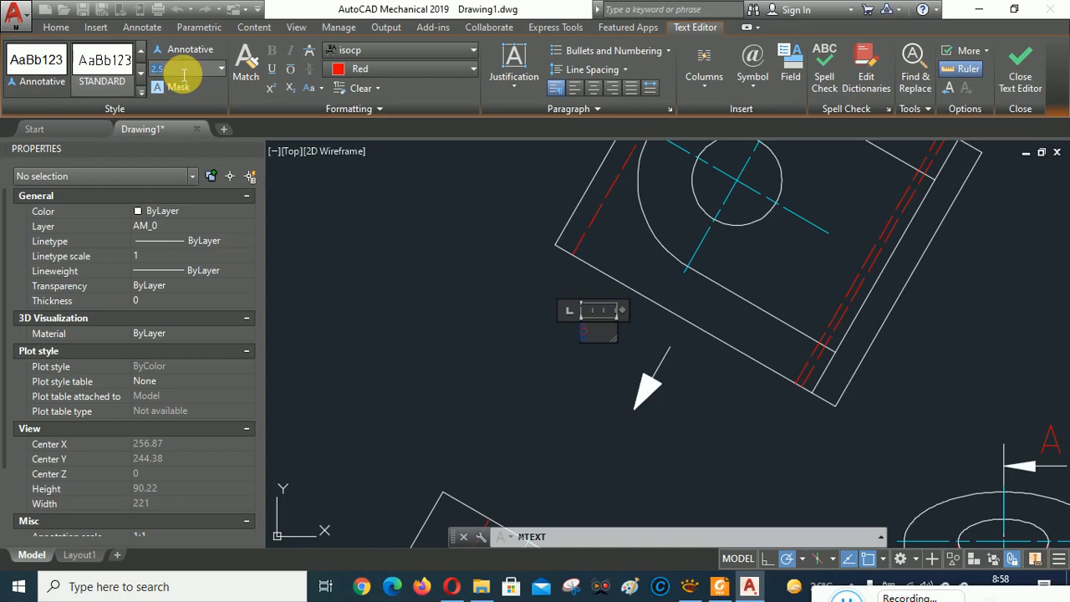
text(5)
key(Return)
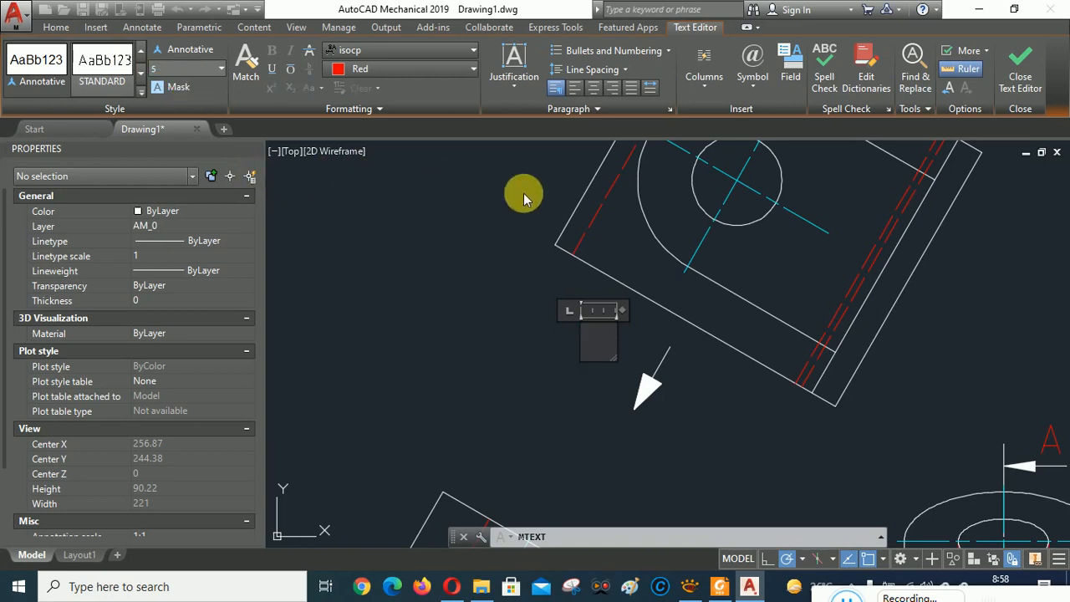
click(1020, 67)
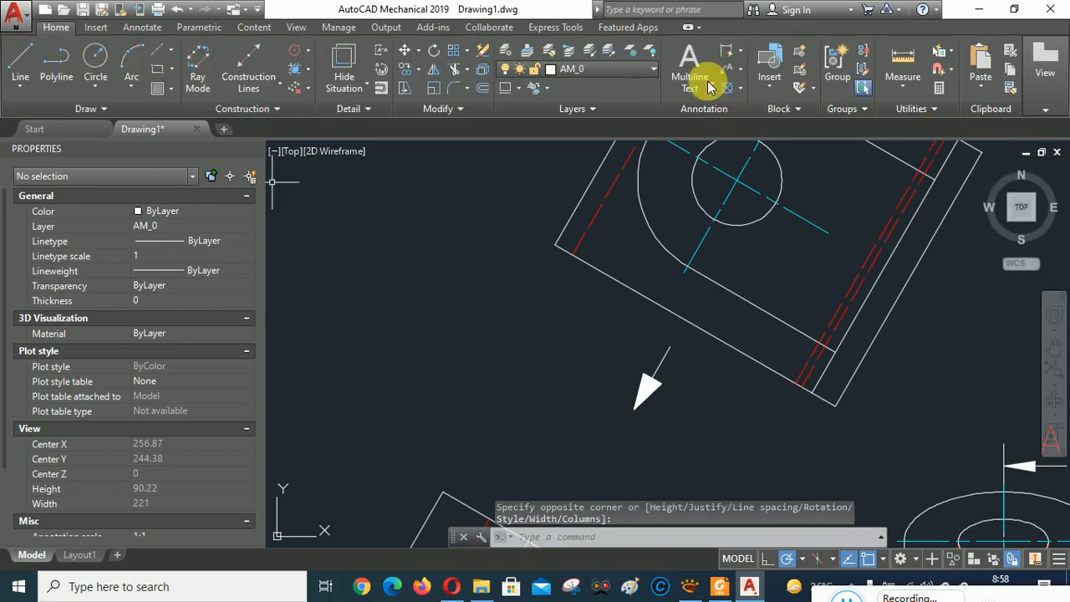
- Add a red multiline text reading B between the auxiliary view's lower edge and the viewing arrow
click(692, 64)
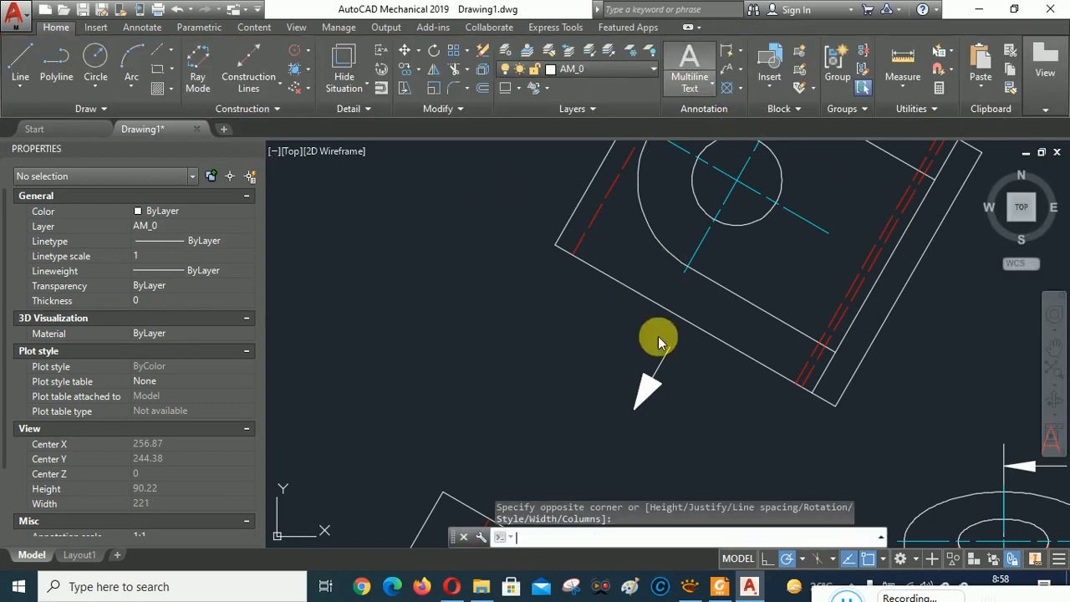
click(567, 355)
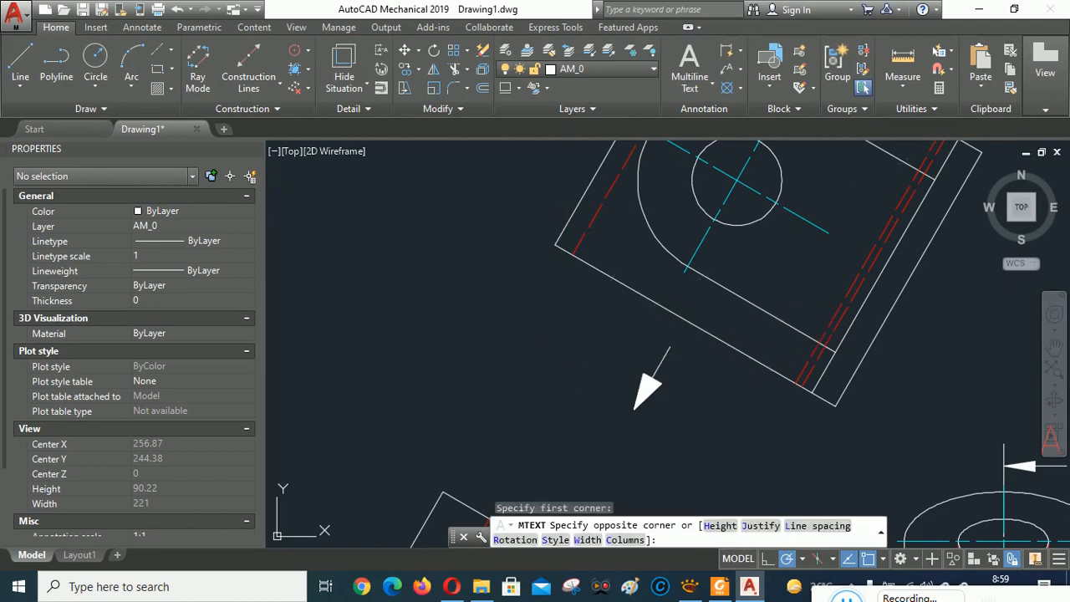
click(628, 295)
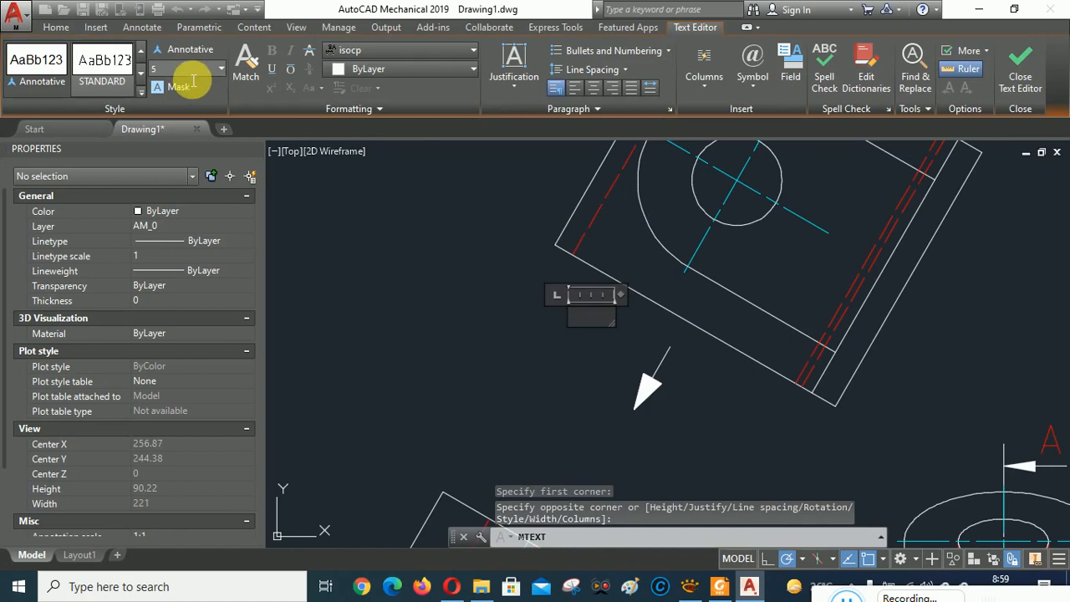
click(467, 70)
click(334, 228)
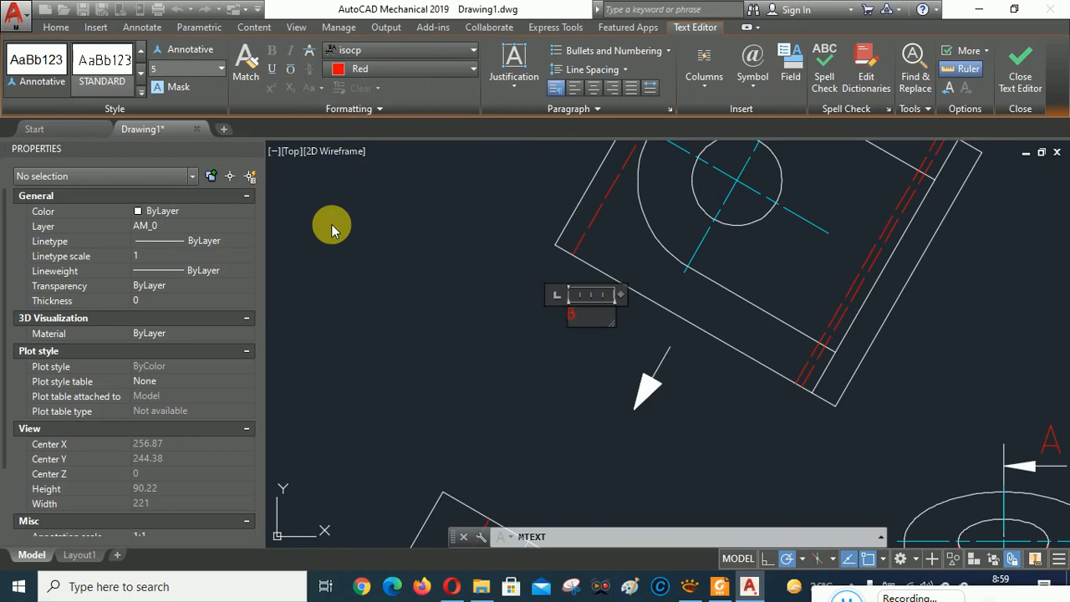
text(B)
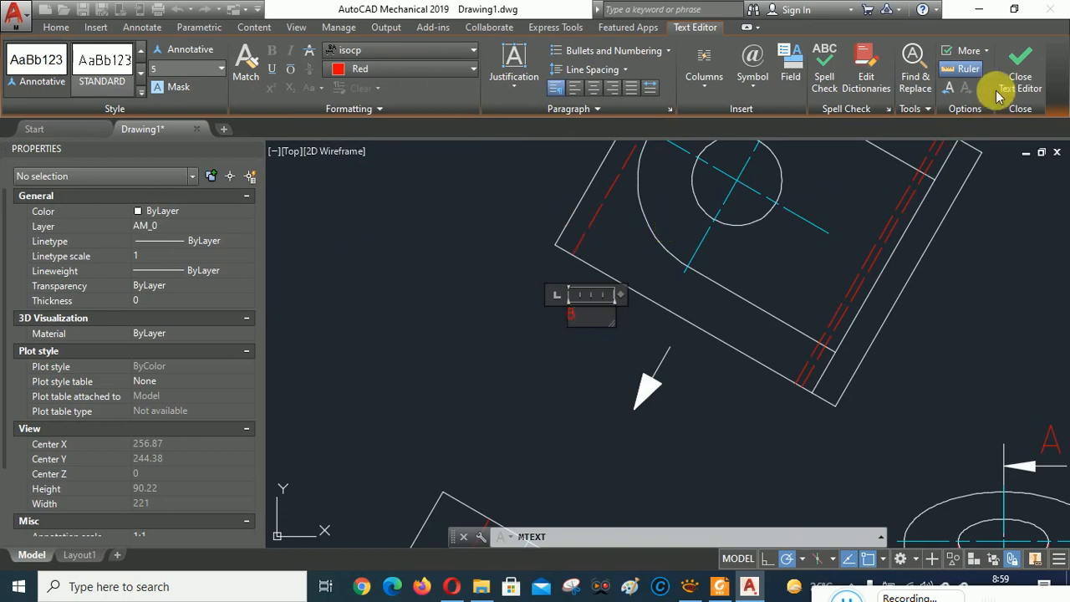
click(1021, 68)
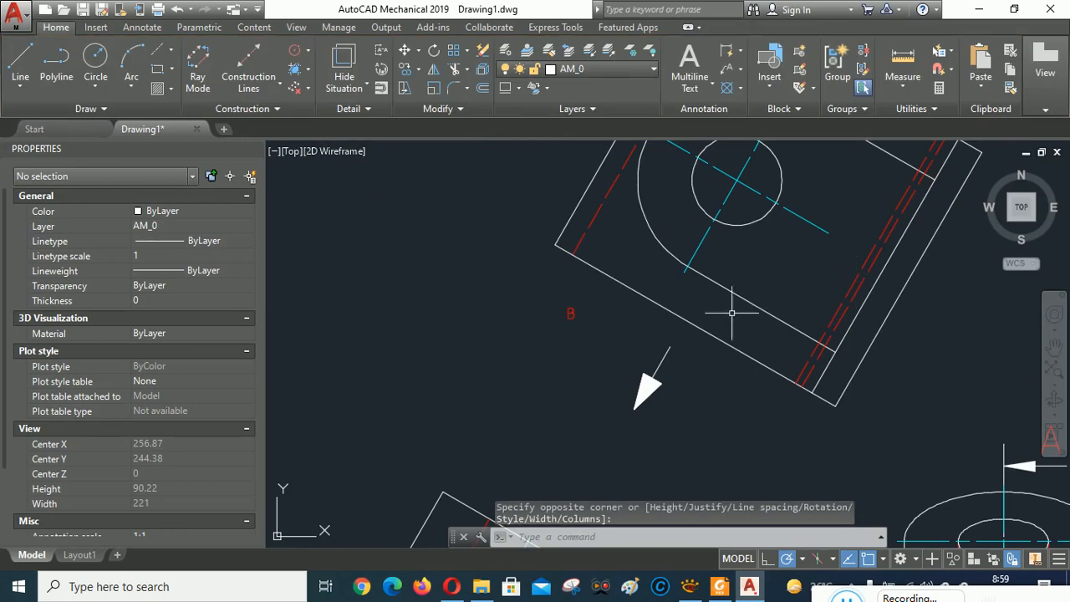
- Move the red B text right beside the tail of the viewing arrow
click(569, 311)
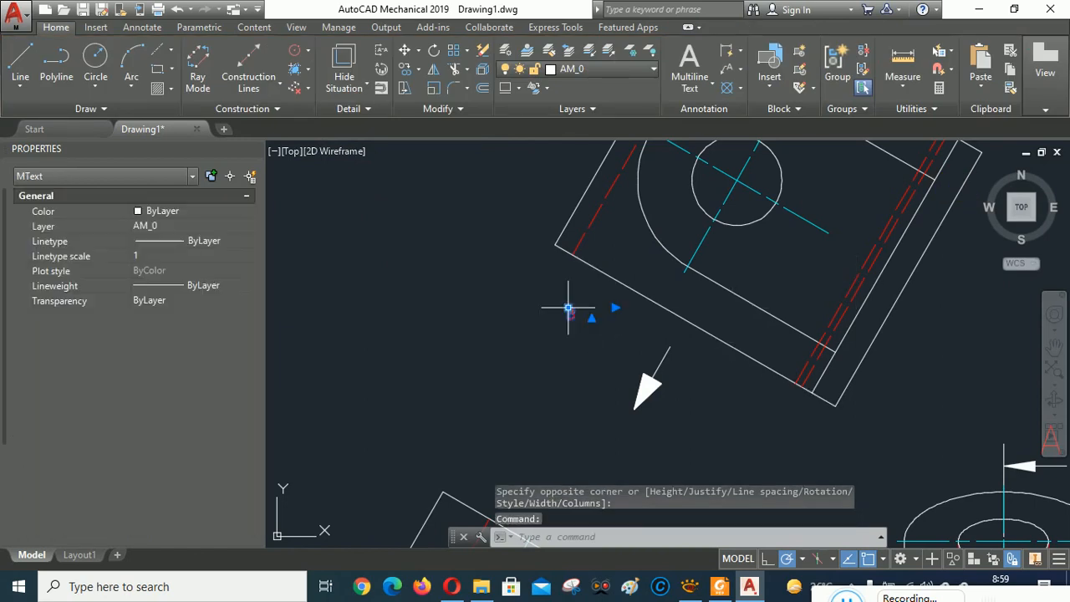
click(568, 309)
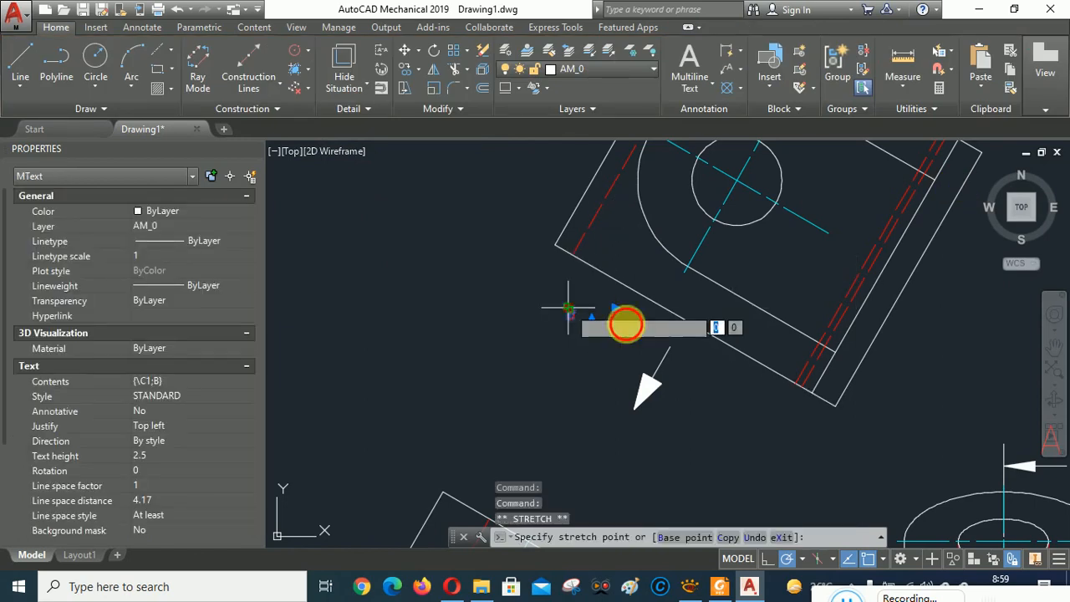
click(636, 348)
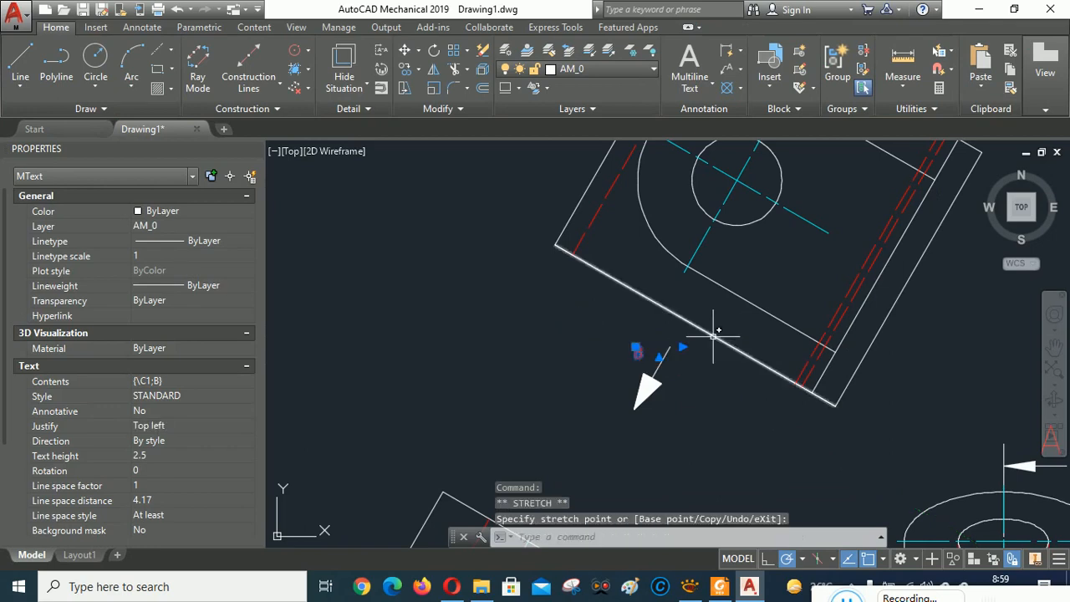
- Edit the red B beside the viewing arrow and try text heights of 20, 10 and 7.5
double_click(639, 356)
click(638, 356)
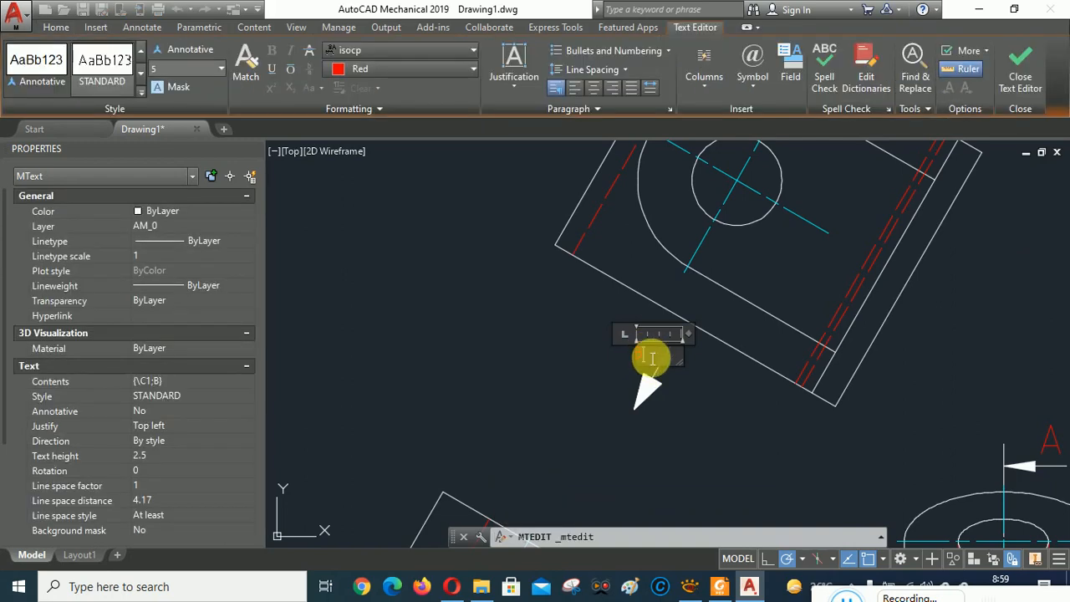
click(201, 73)
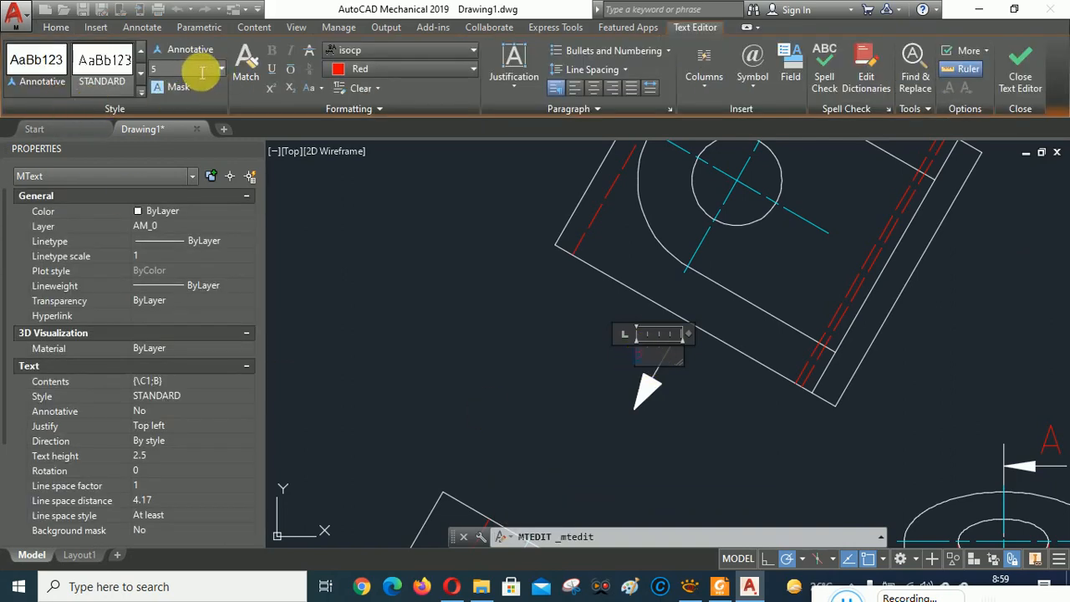
click(222, 70)
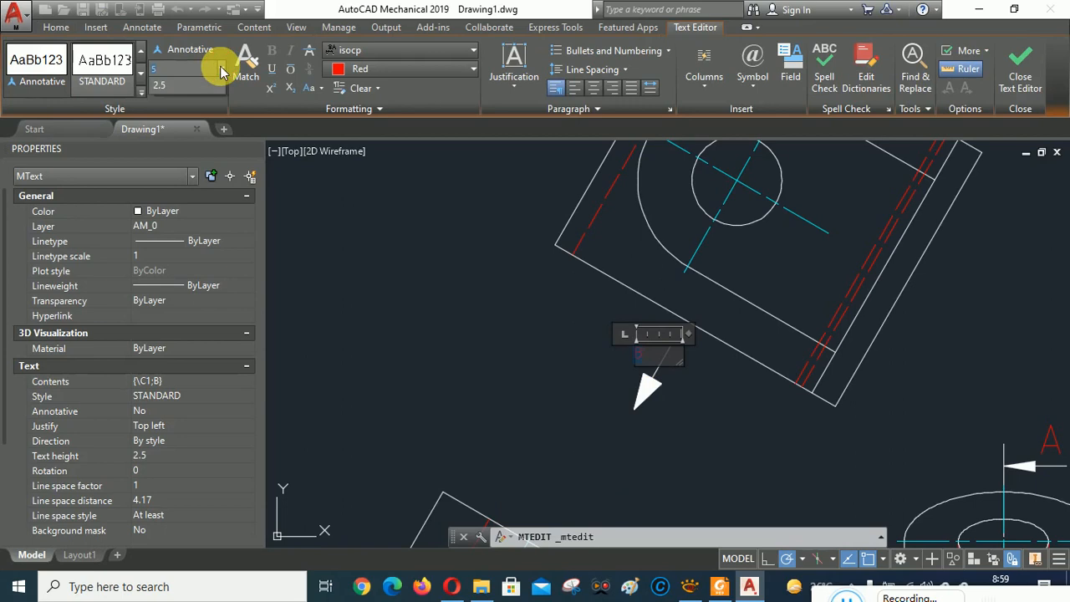
click(221, 72)
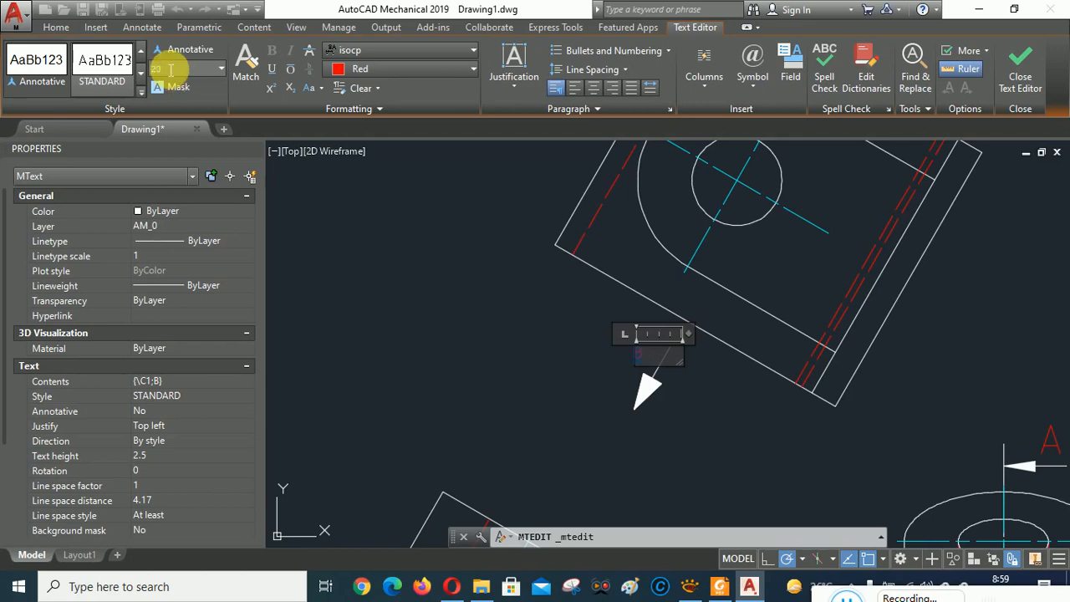
key(Return)
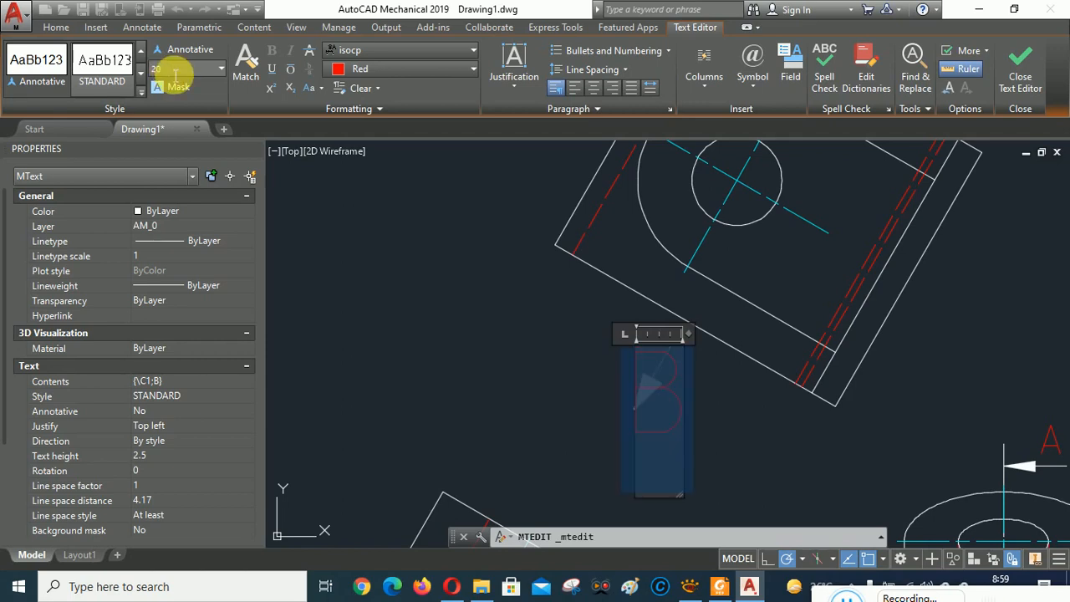
text(0)
key(Return)
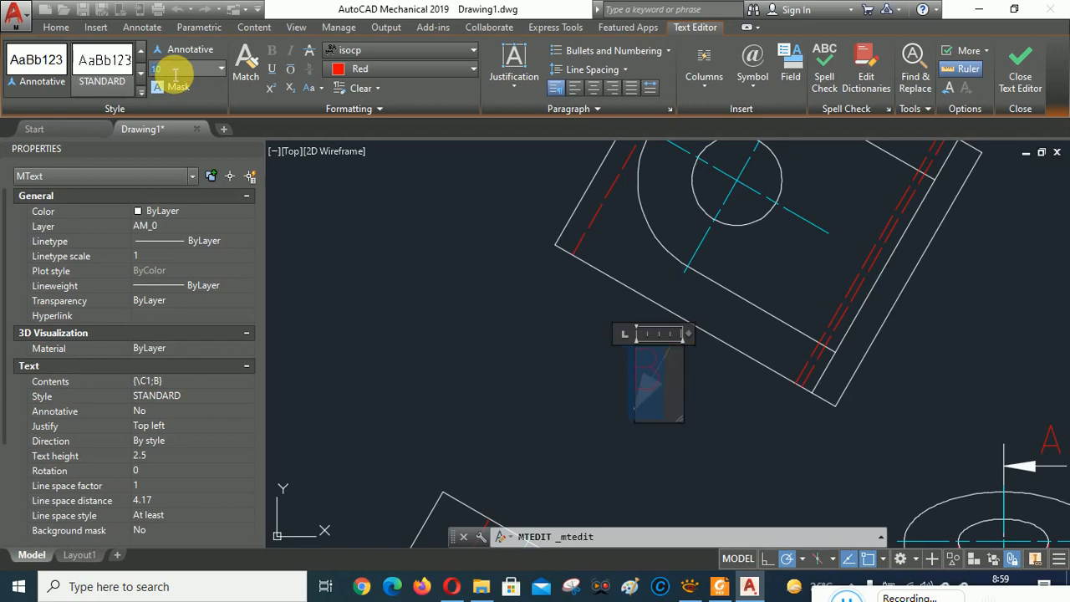
text(7.)
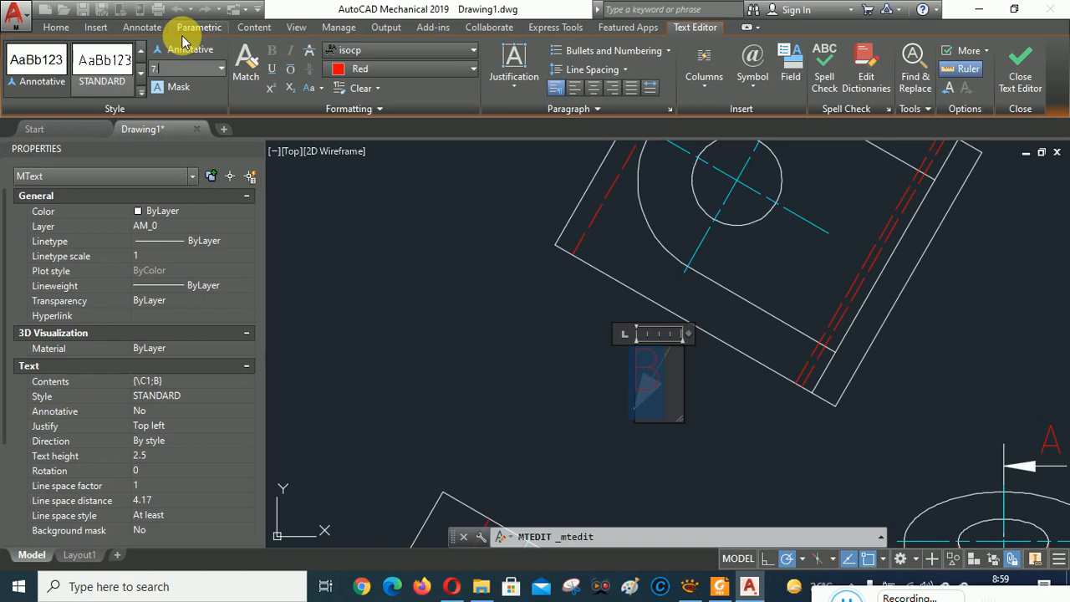
text(5)
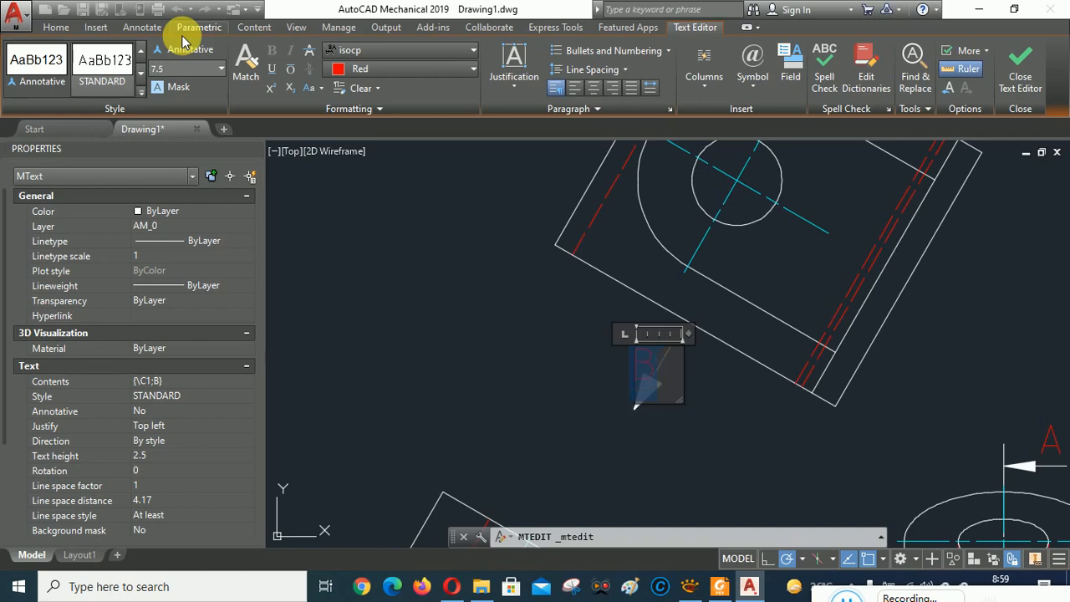
click(182, 33)
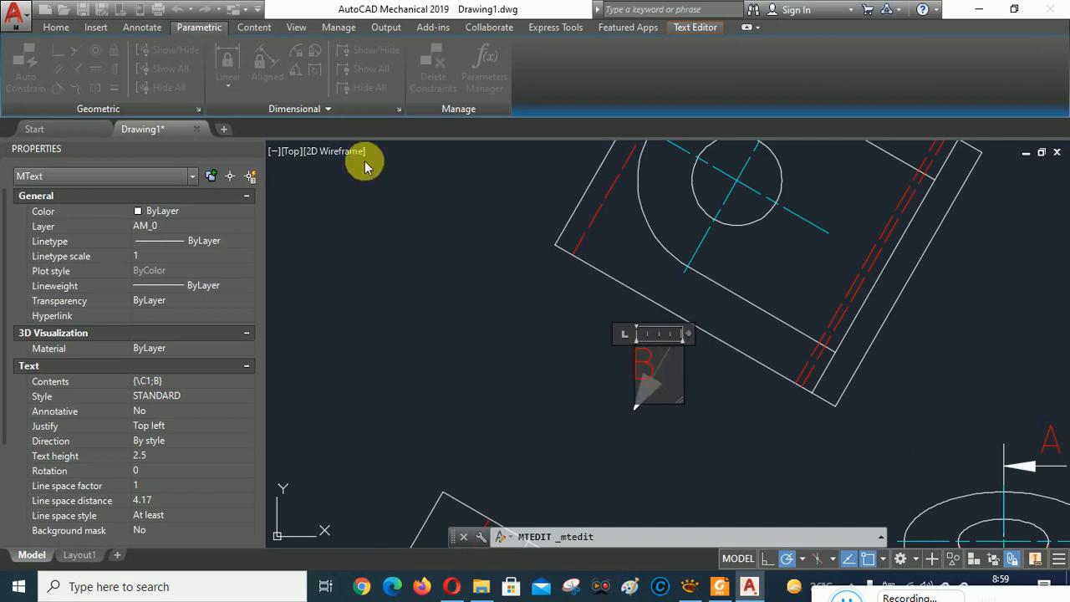
click(693, 27)
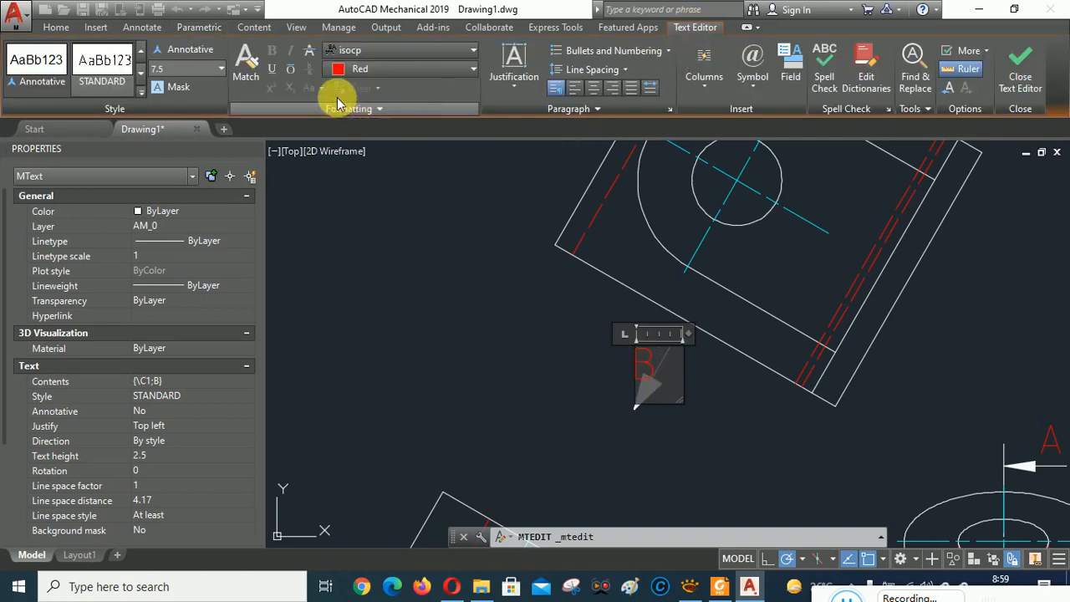
- Set the height of the red B to 6 and finish editing the text
drag(661, 401, 553, 329)
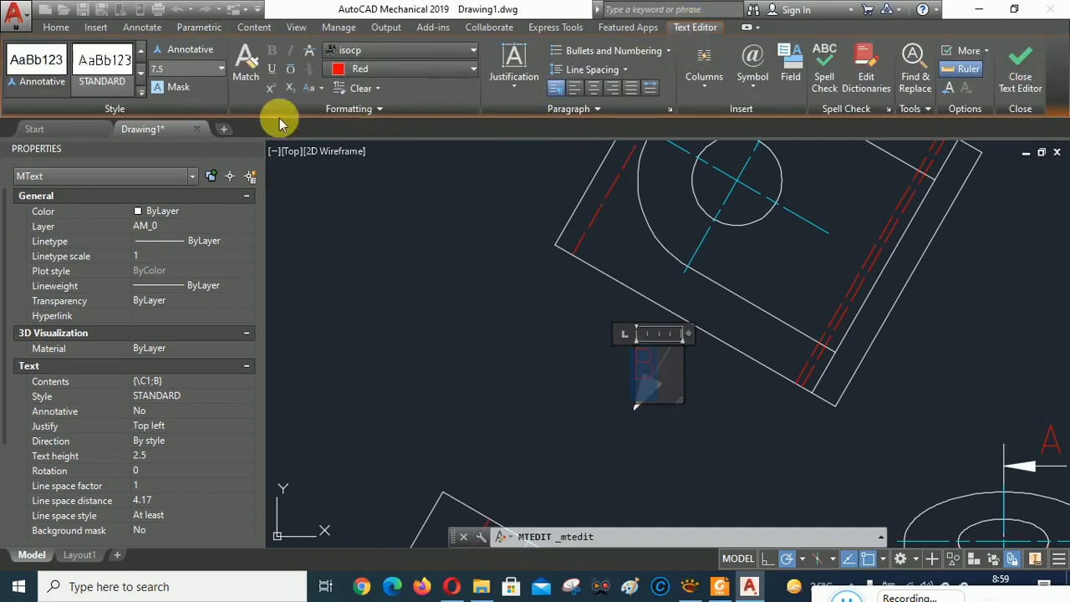
click(185, 75)
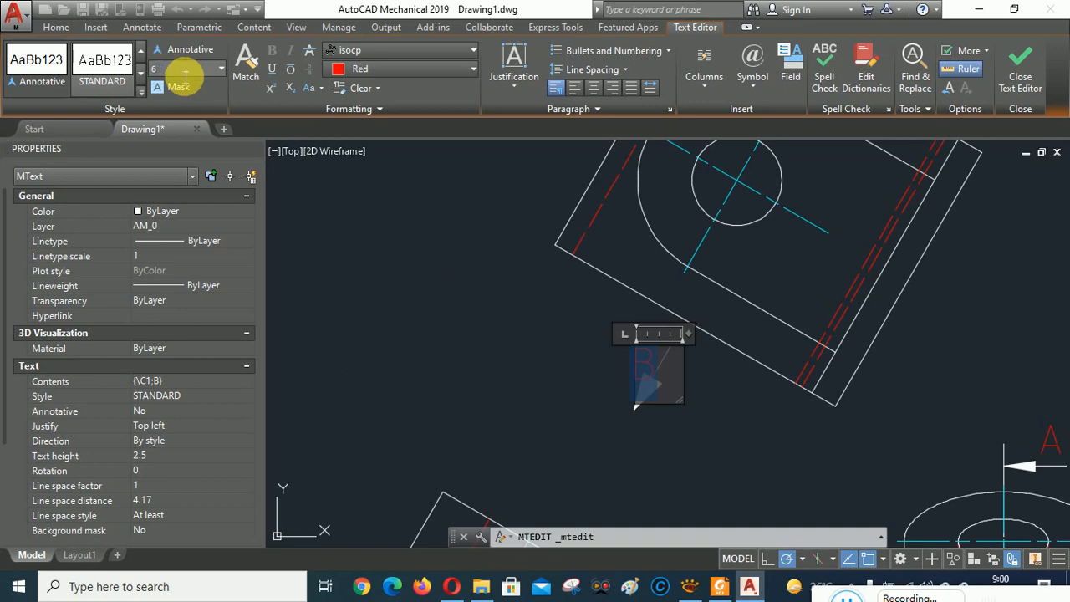
click(1019, 69)
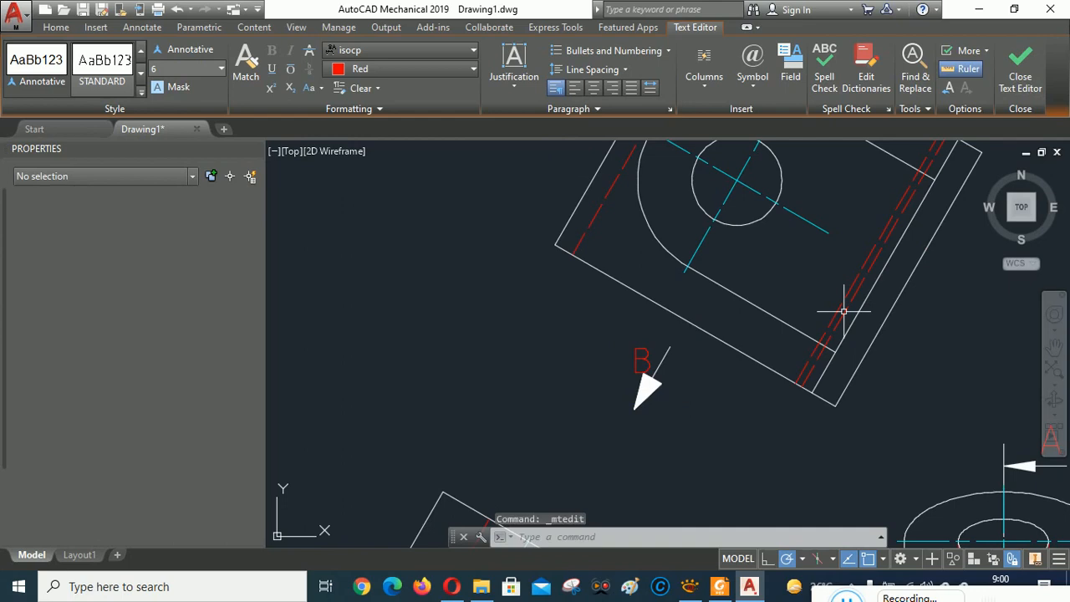
- Move the red B straight up about 4 units so it clears the viewing arrow's head
scroll(625, 354, up, 2)
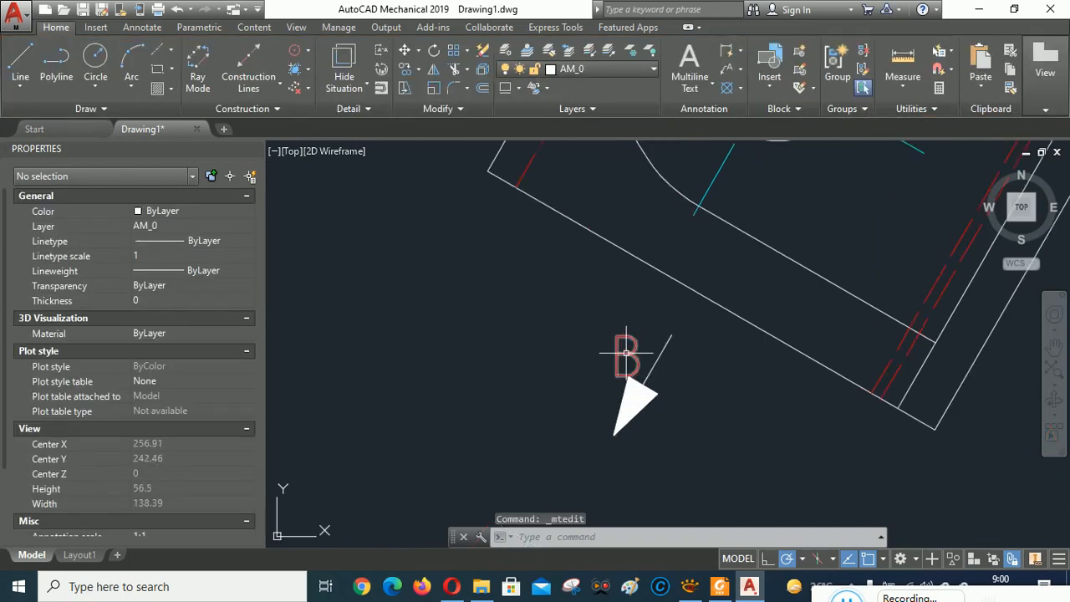
click(627, 353)
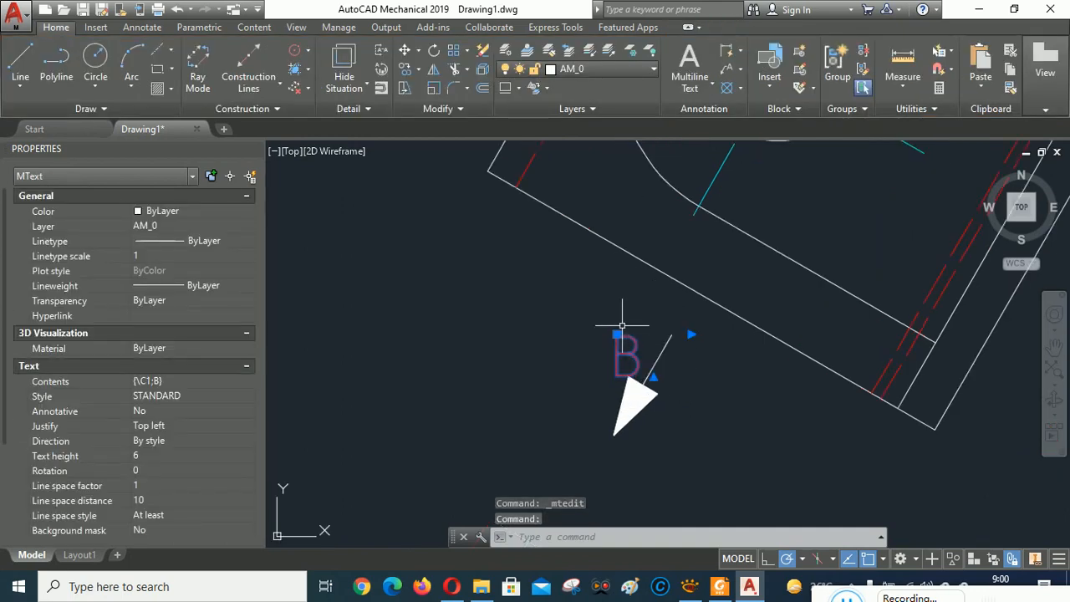
click(617, 334)
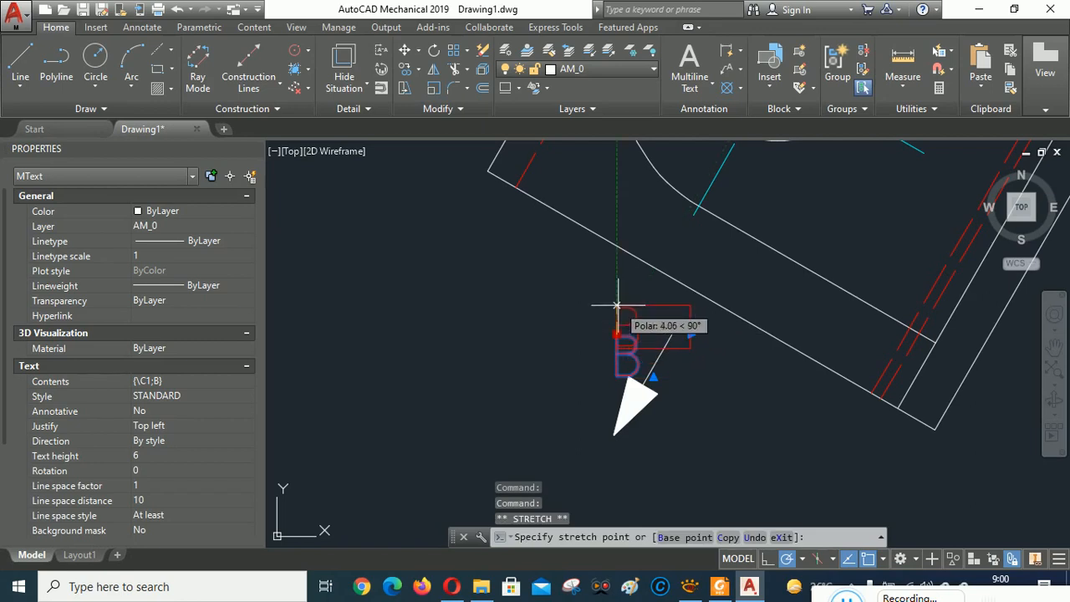
click(617, 306)
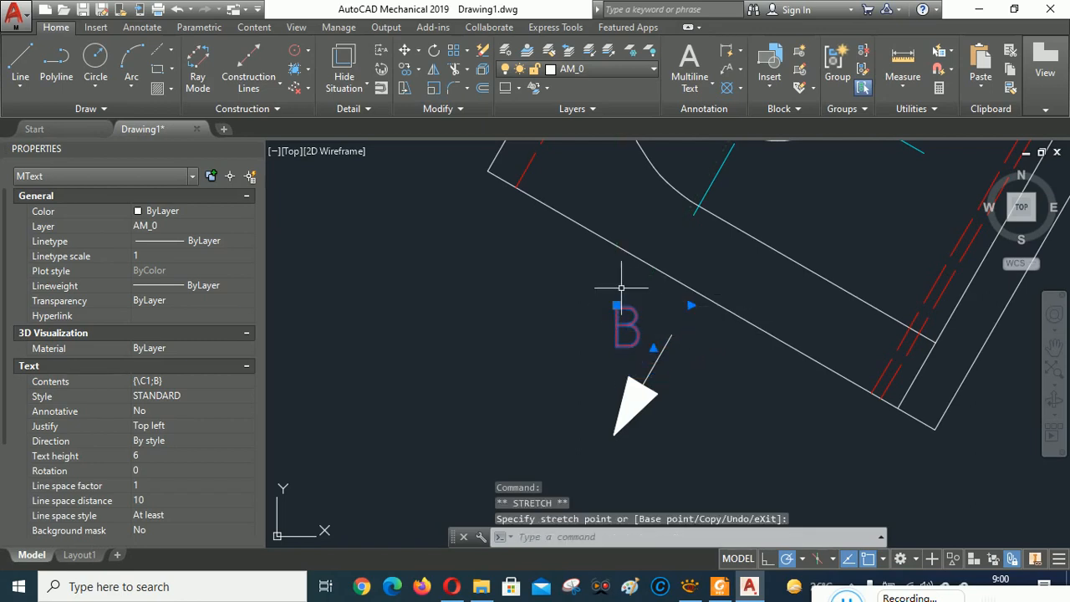
key(Escape)
- Copy the red B to the empty area below the auxiliary view's lower corner
scroll(601, 280, down, 3)
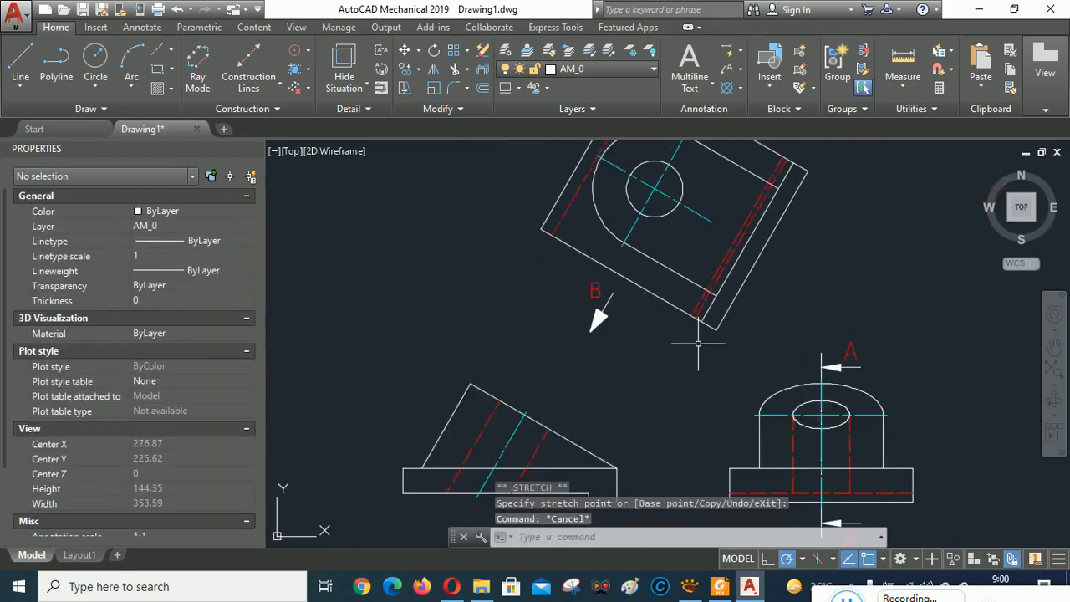
scroll(702, 348, up, 3)
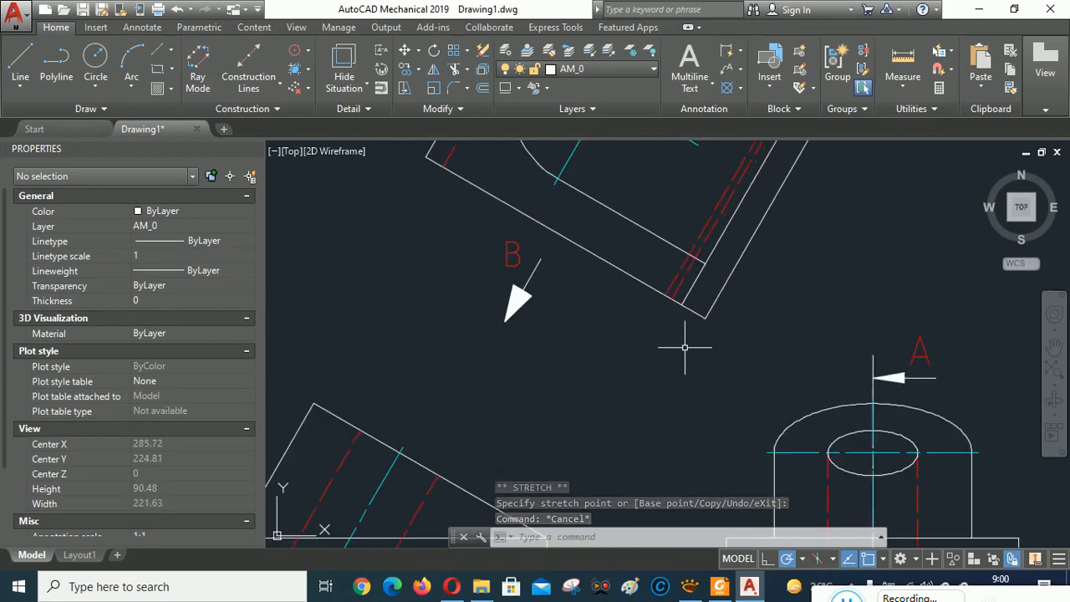
click(405, 69)
click(513, 253)
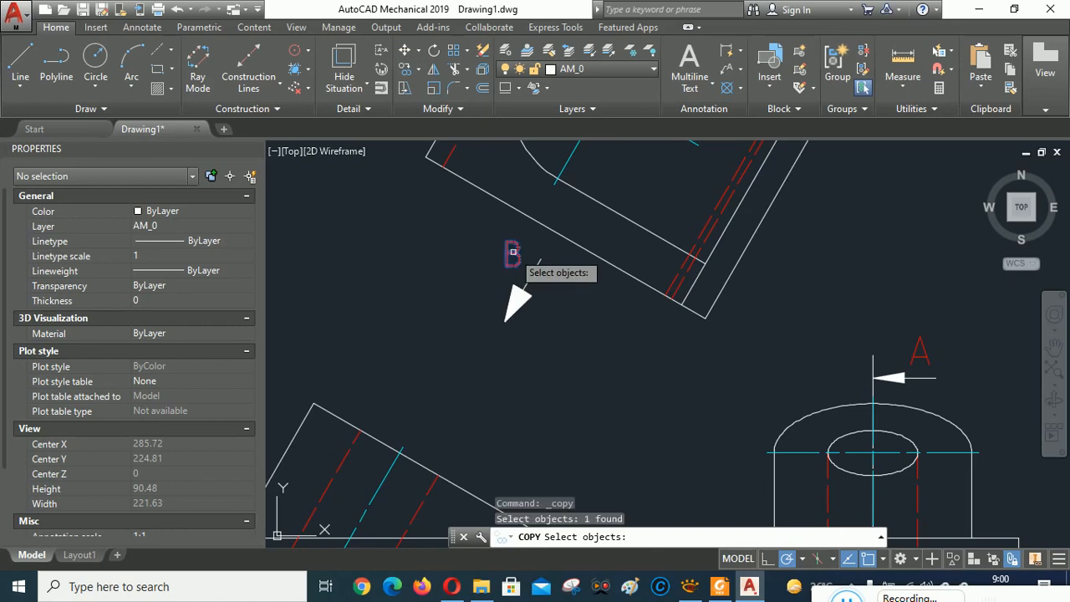
key(Return)
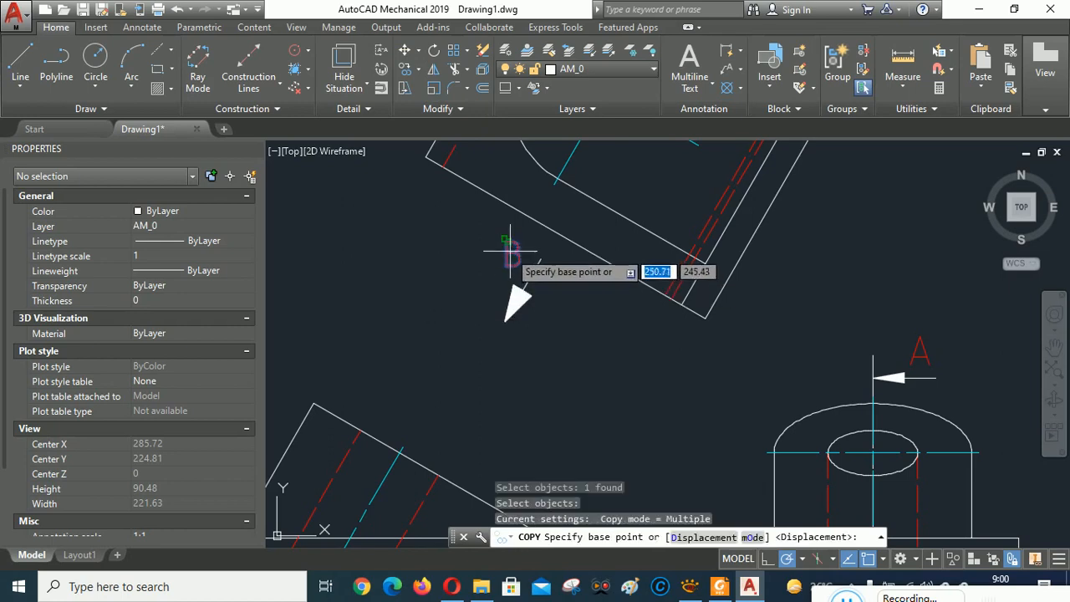
click(513, 255)
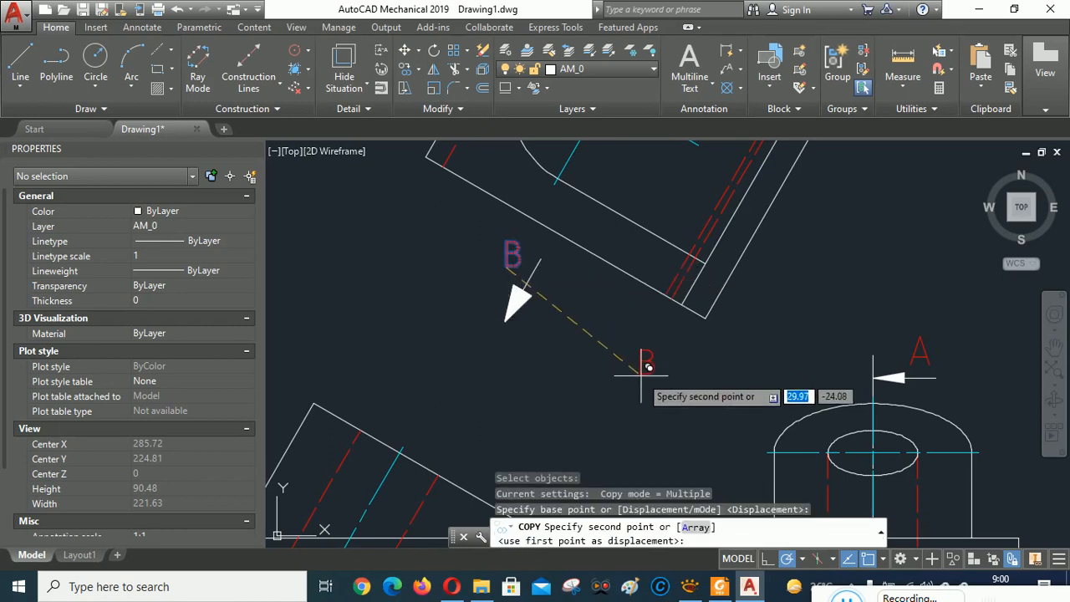
click(644, 360)
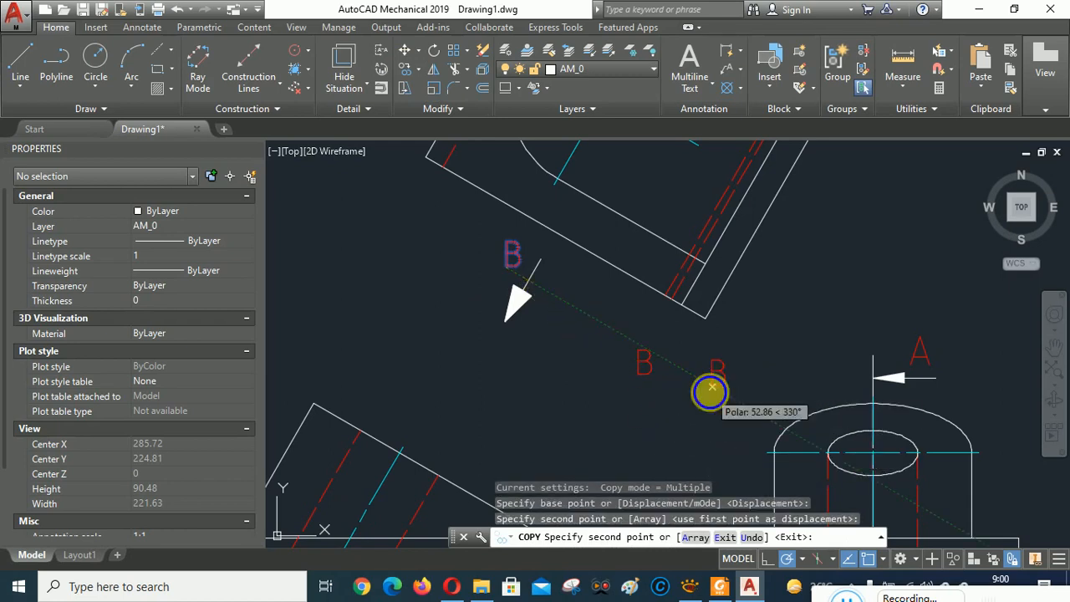
right_click(712, 406)
click(732, 402)
- Change the copied letter's text to read VIEW B in capitals and finish editing it
click(648, 361)
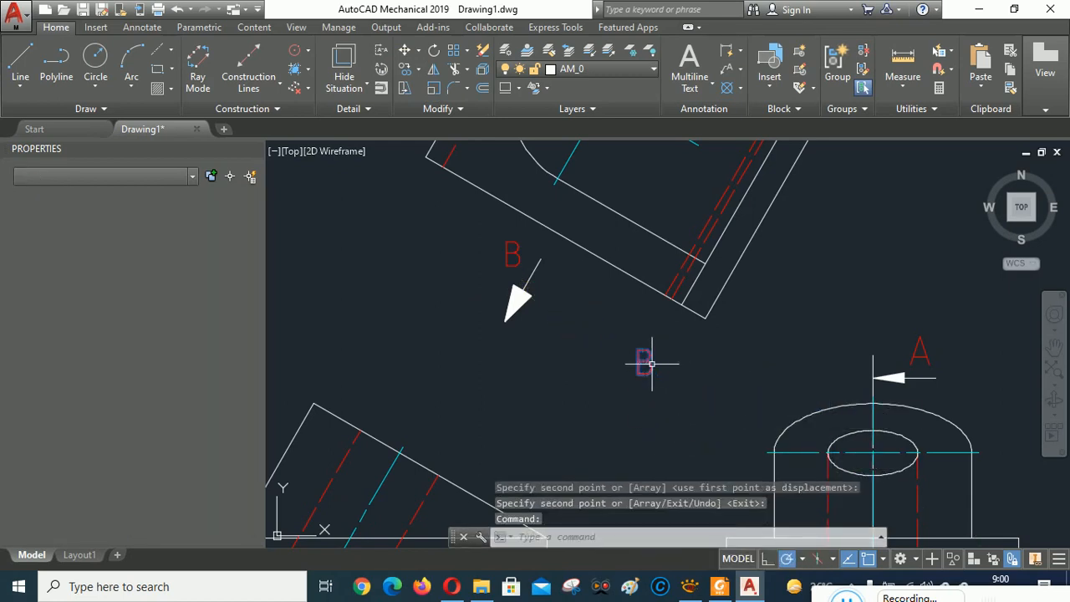
double_click(650, 363)
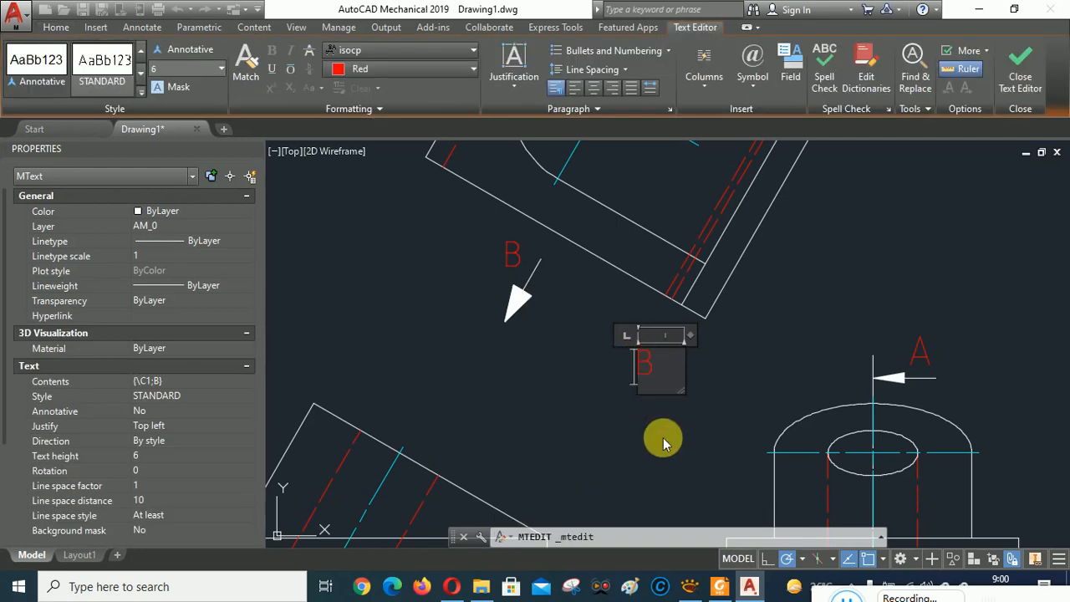
text(view)
key(Return)
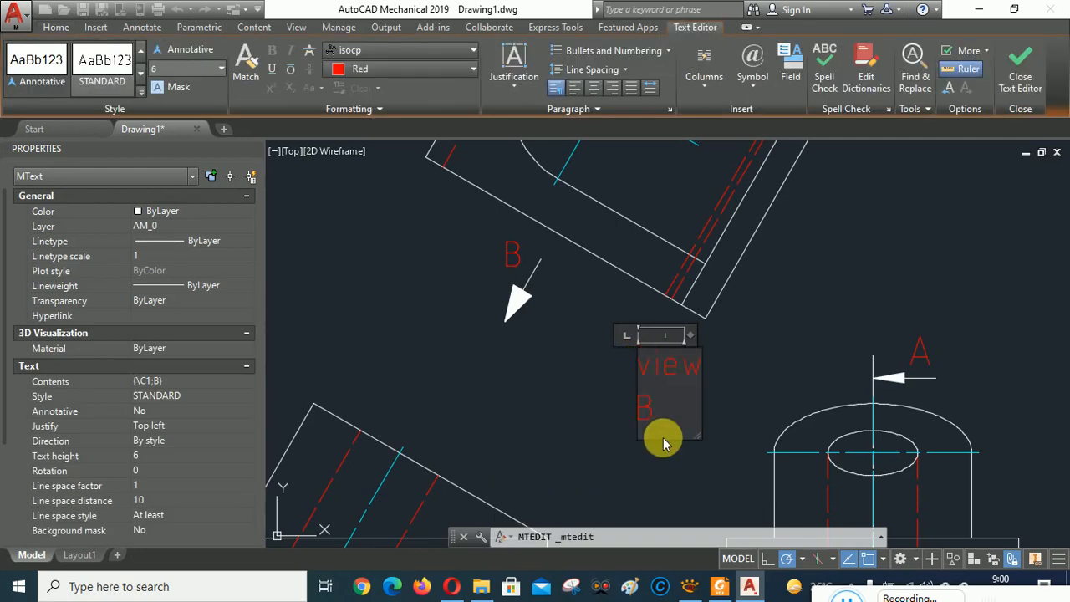
key(BackSpace)
key(BackSpace)
key(BackSpace)
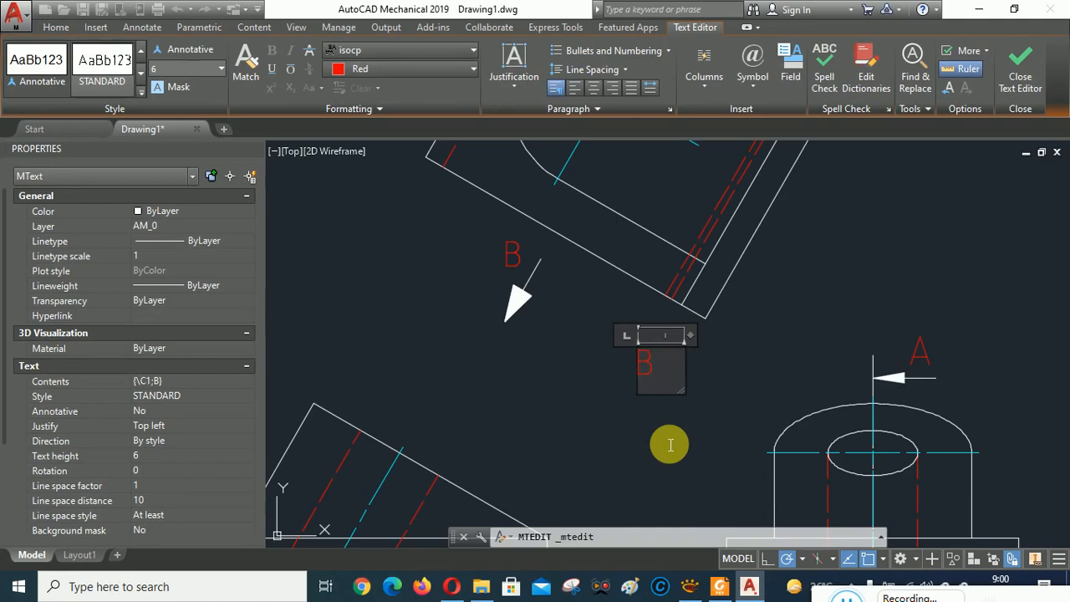
text(EW)
key(Return)
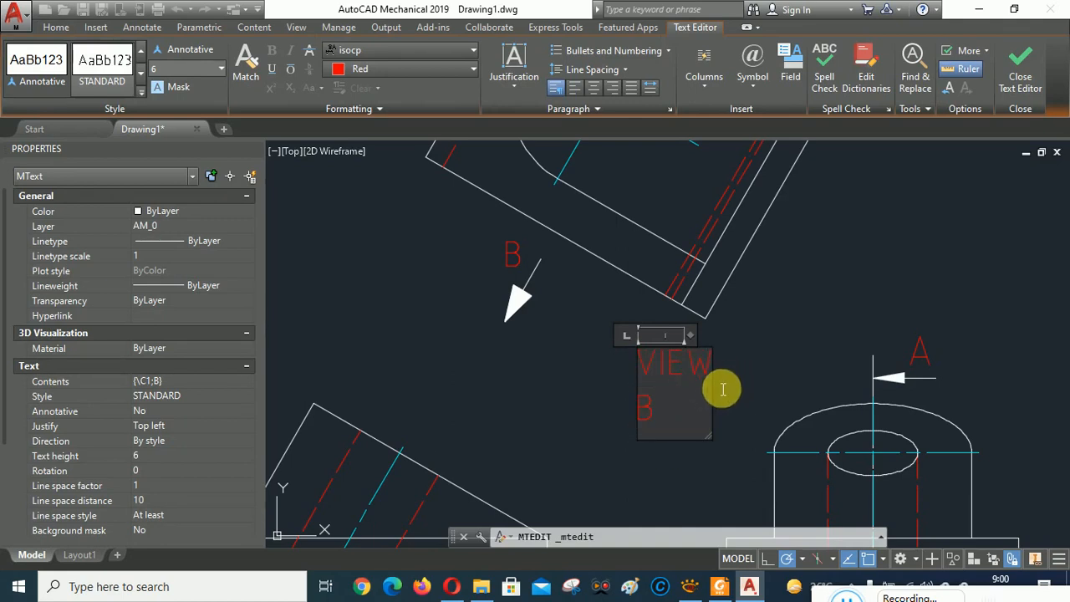
click(1020, 71)
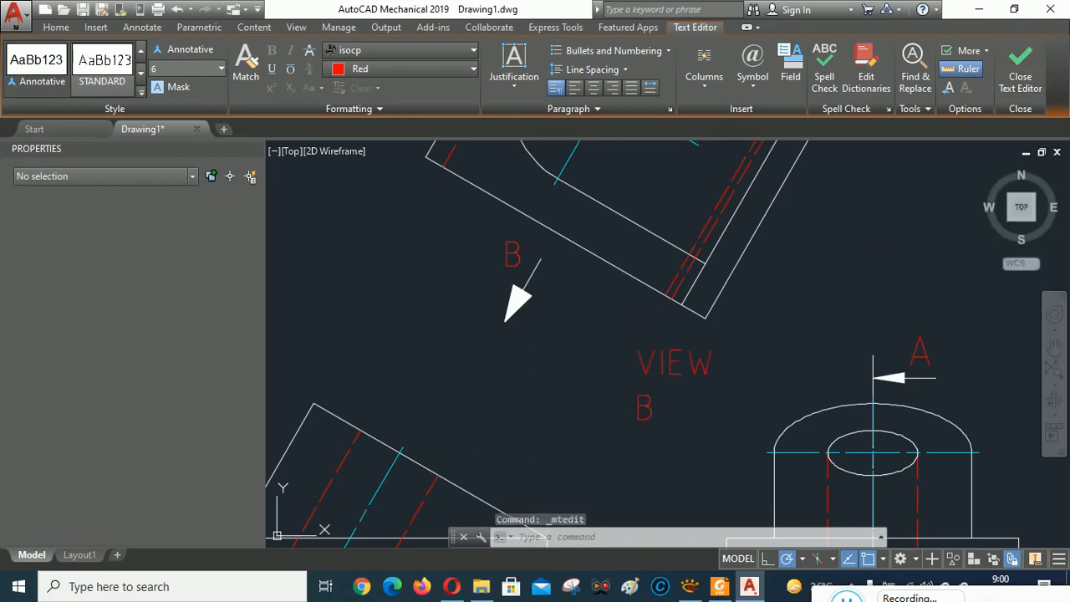
- Widen the VIEW B text frame so the whole label fits on one line
click(664, 366)
click(651, 360)
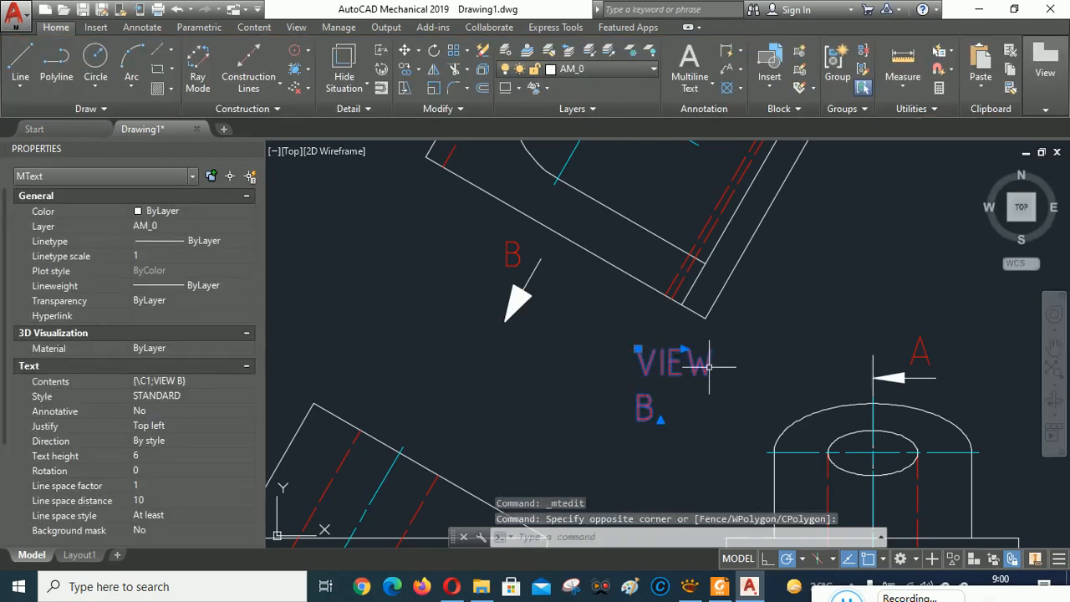
click(683, 349)
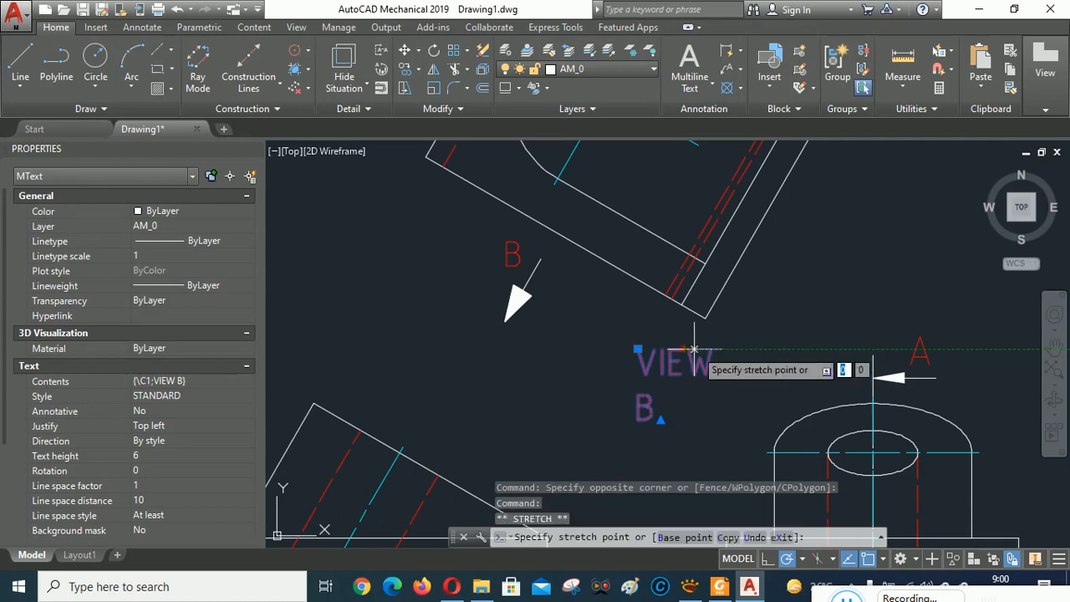
click(749, 348)
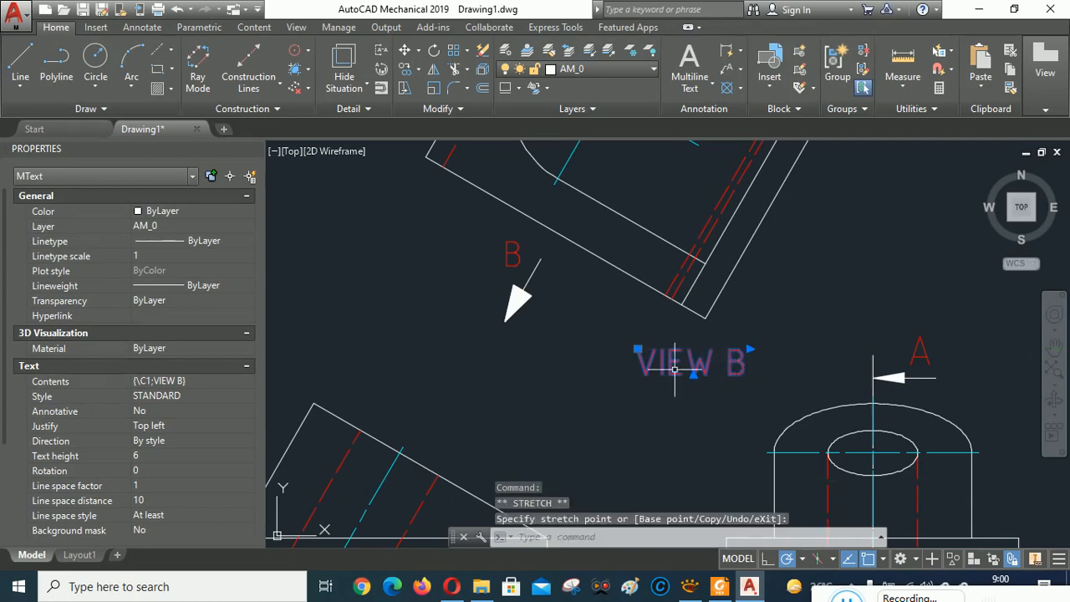
- Move the VIEW B label about 8 units horizontally to the left beneath the auxiliary view
click(637, 349)
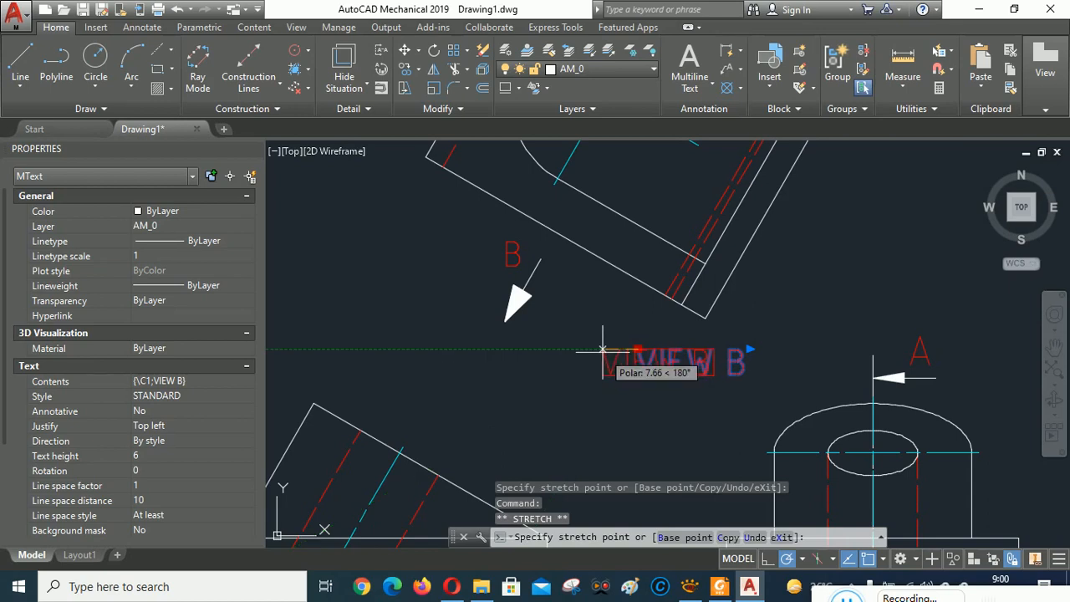
click(601, 349)
key(Escape)
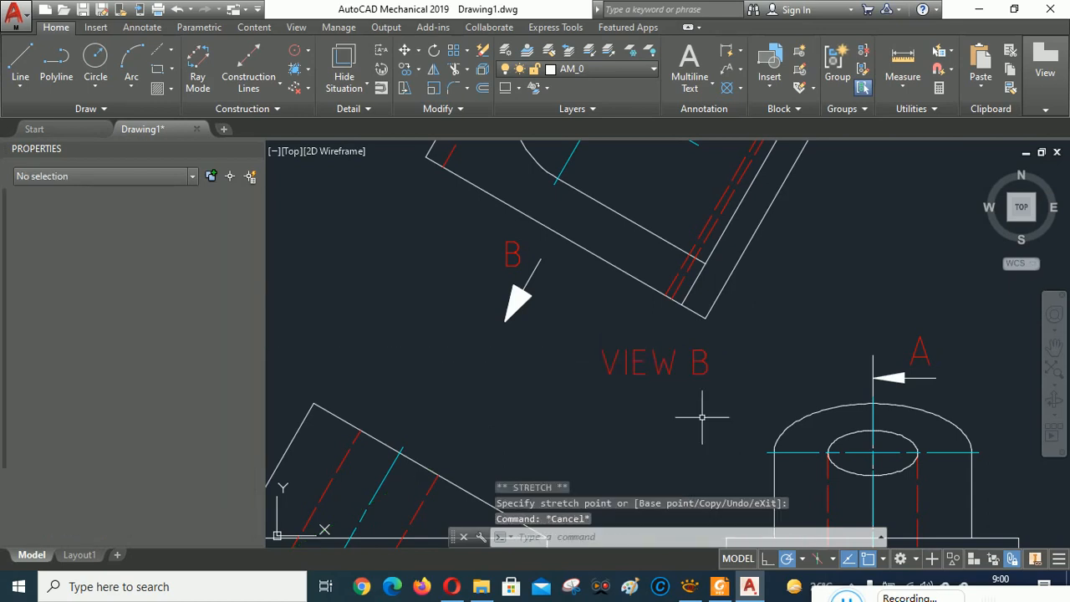
scroll(752, 276, down, 4)
scroll(836, 284, up, 4)
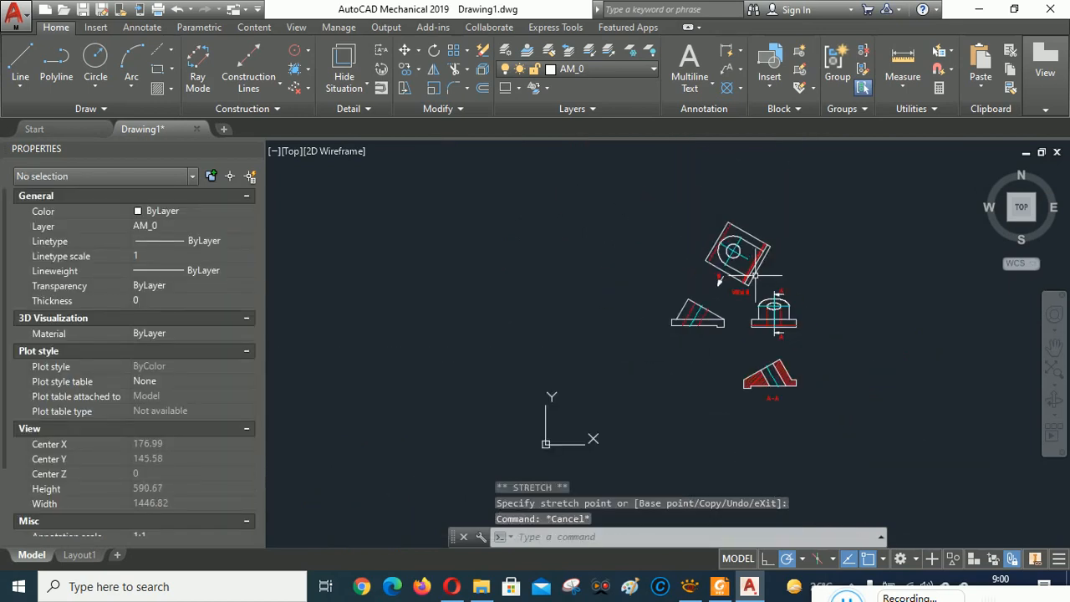
- Move the hatched A-A section view with its label straight across to sit beneath the front view, aligned with its vertical edge
scroll(922, 290, down, 4)
mouse_move(923, 289)
middle_down()
mouse_move(929, 346)
mouse_move(881, 358)
mouse_move(857, 393)
mouse_move(862, 312)
mouse_move(845, 301)
mouse_move(979, 321)
mouse_move(931, 341)
mouse_move(948, 444)
mouse_move(955, 392)
middle_up()
scroll(881, 357, up, 4)
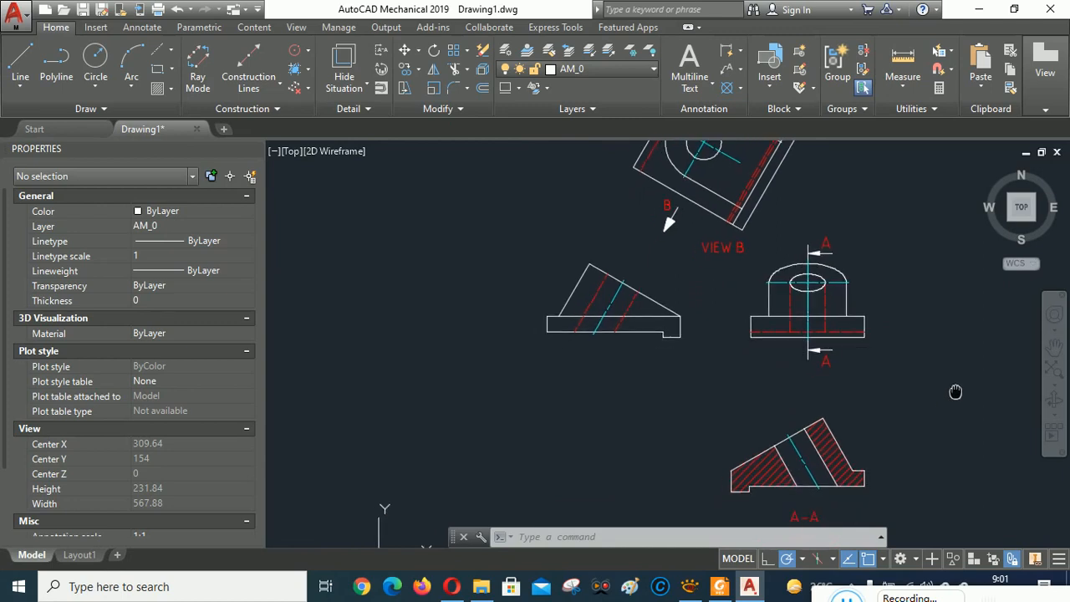
mouse_move(717, 266)
middle_down()
mouse_move(749, 351)
mouse_move(751, 234)
middle_up()
click(736, 374)
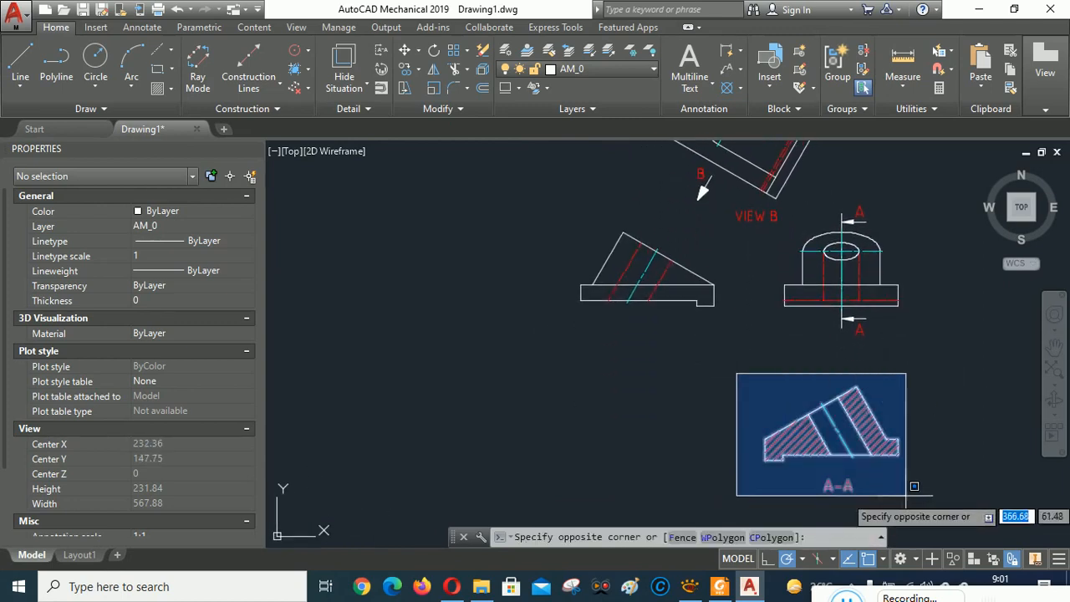
click(927, 499)
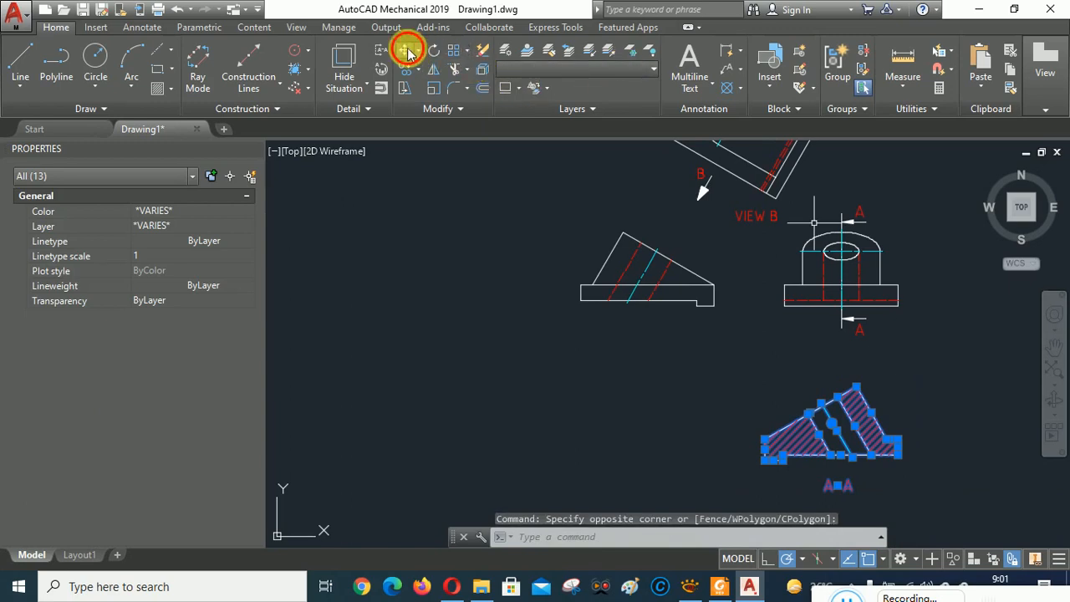
text(m)
key(Return)
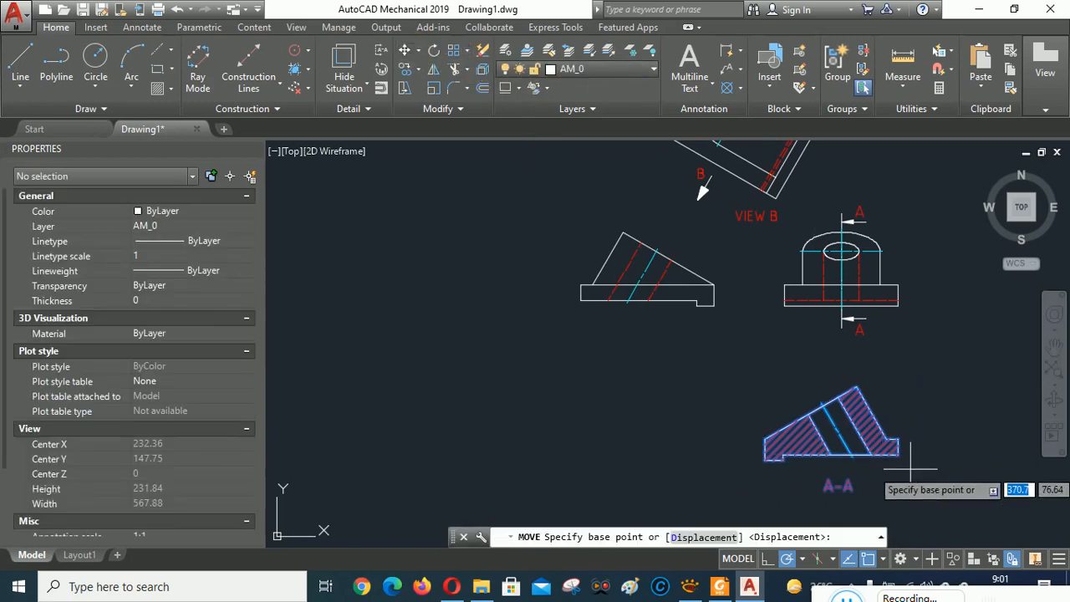
click(908, 437)
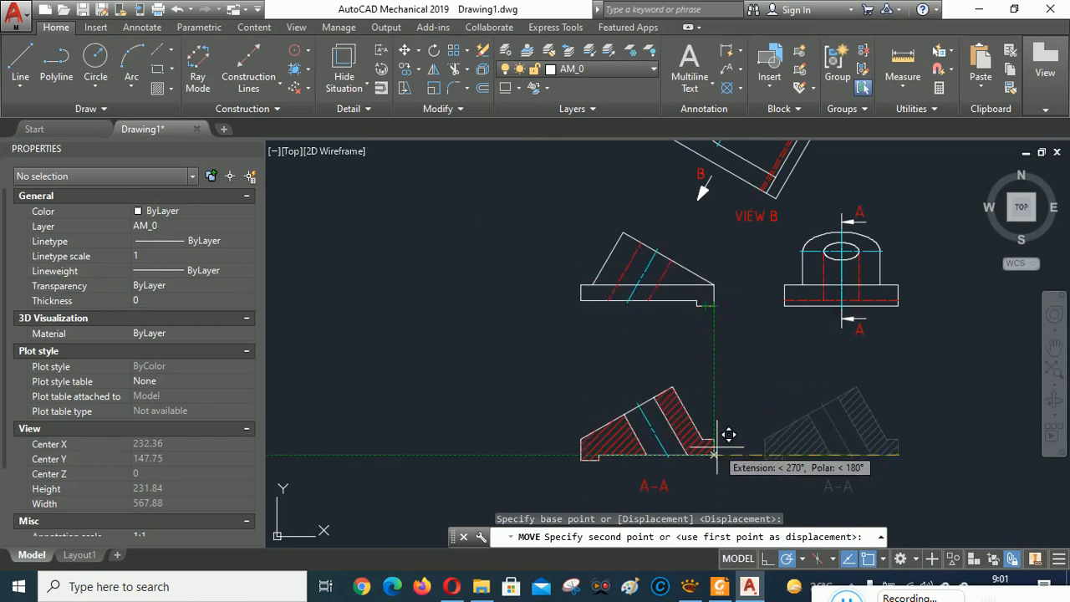
click(714, 454)
mouse_move(766, 294)
middle_down()
mouse_move(707, 372)
mouse_move(710, 326)
middle_up()
scroll(709, 326, up, 2)
click(1056, 393)
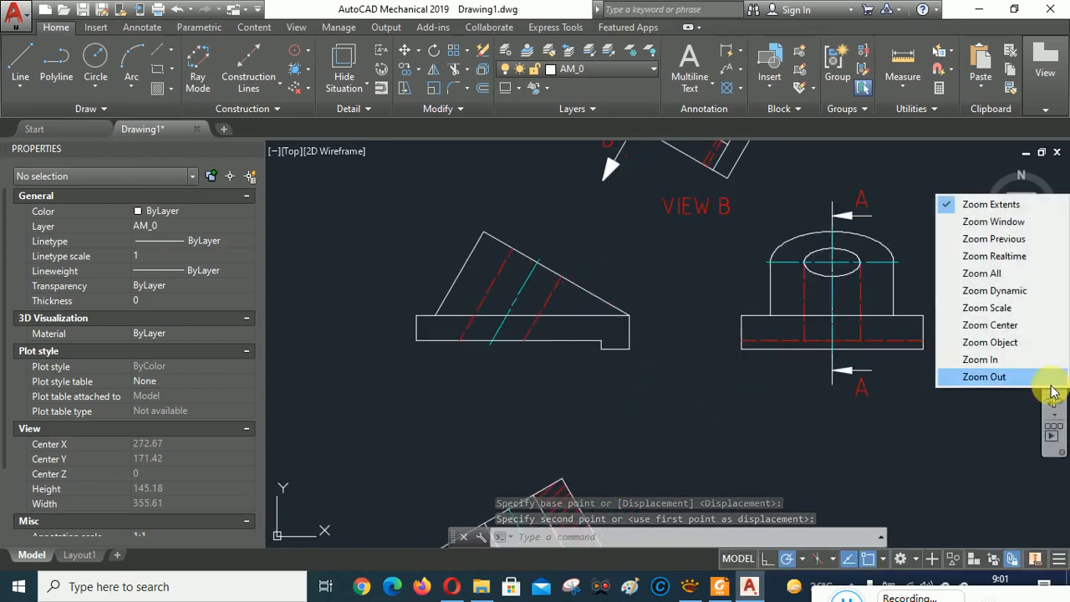
click(976, 275)
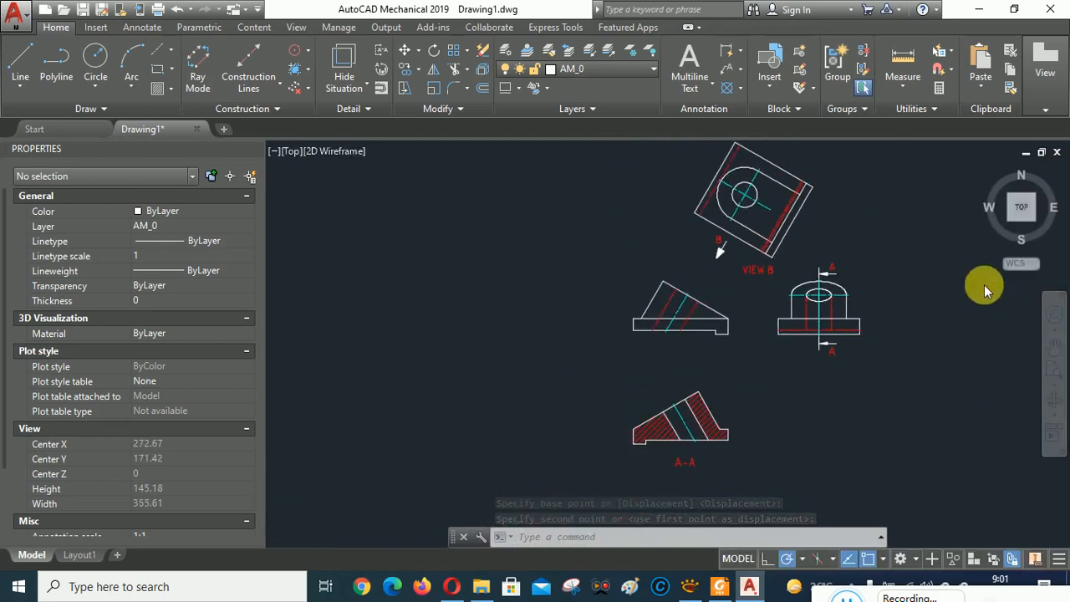
click(48, 11)
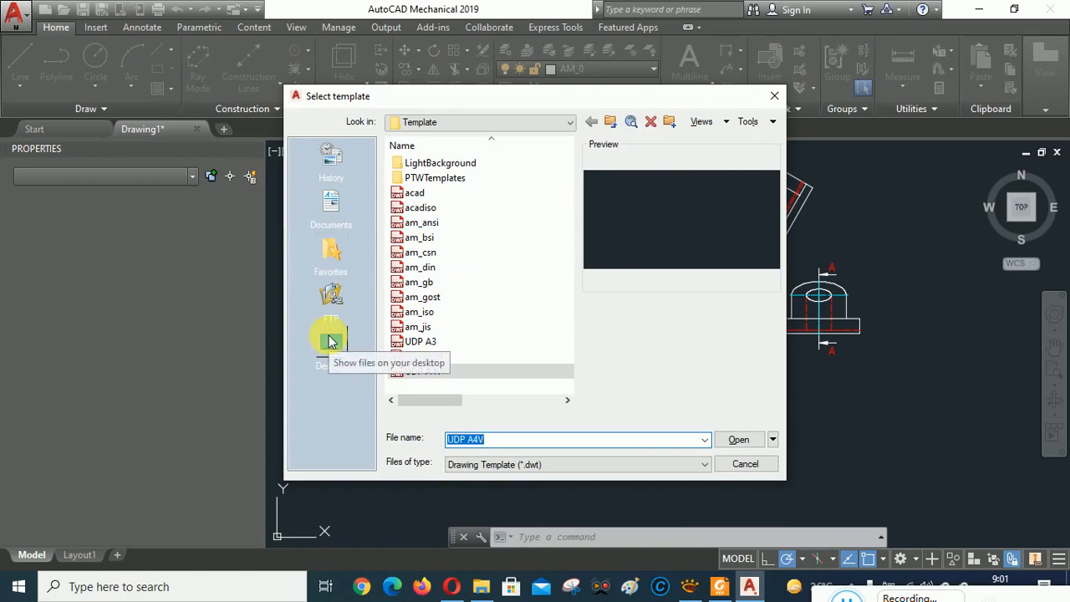
click(330, 341)
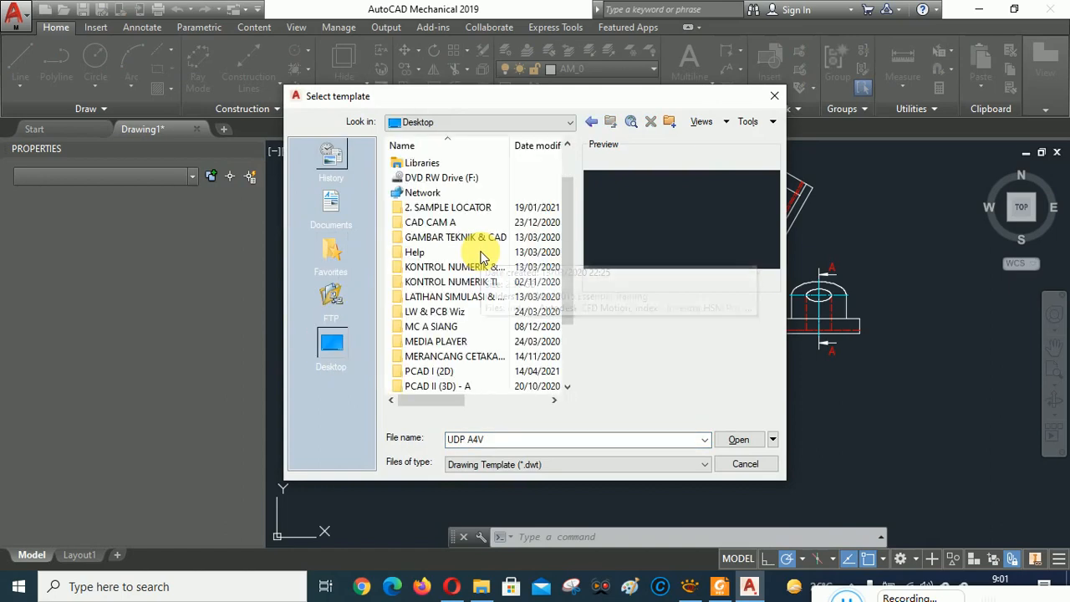
double_click(436, 368)
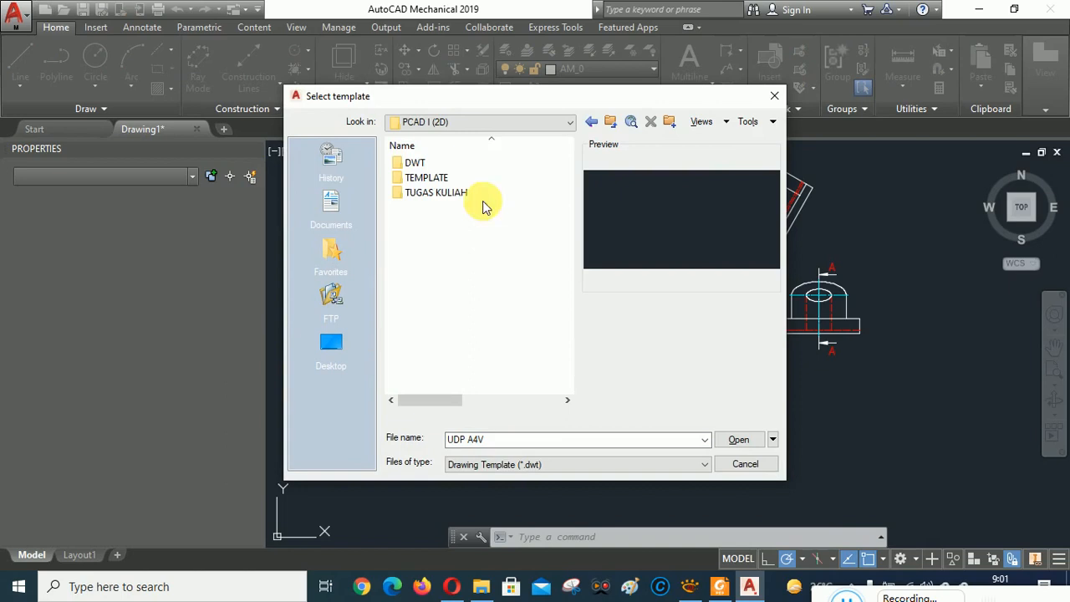
double_click(422, 192)
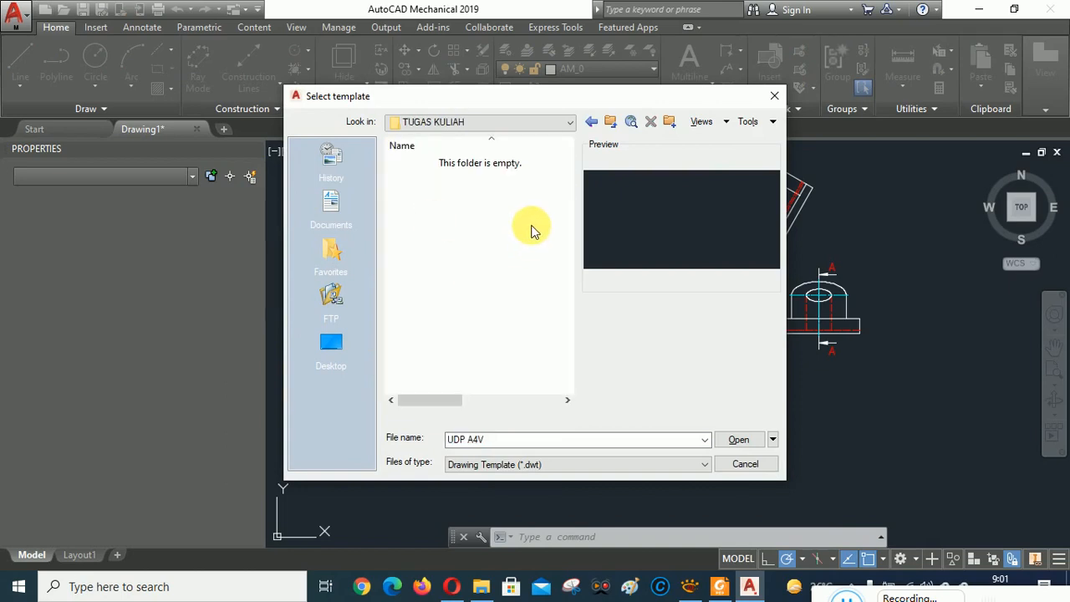
click(573, 465)
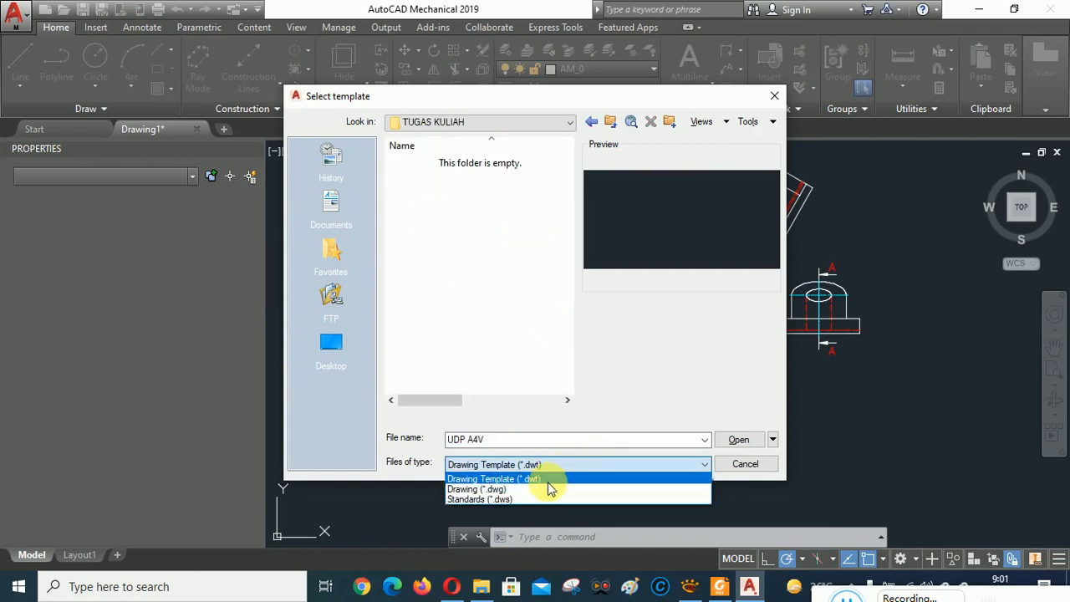
click(747, 480)
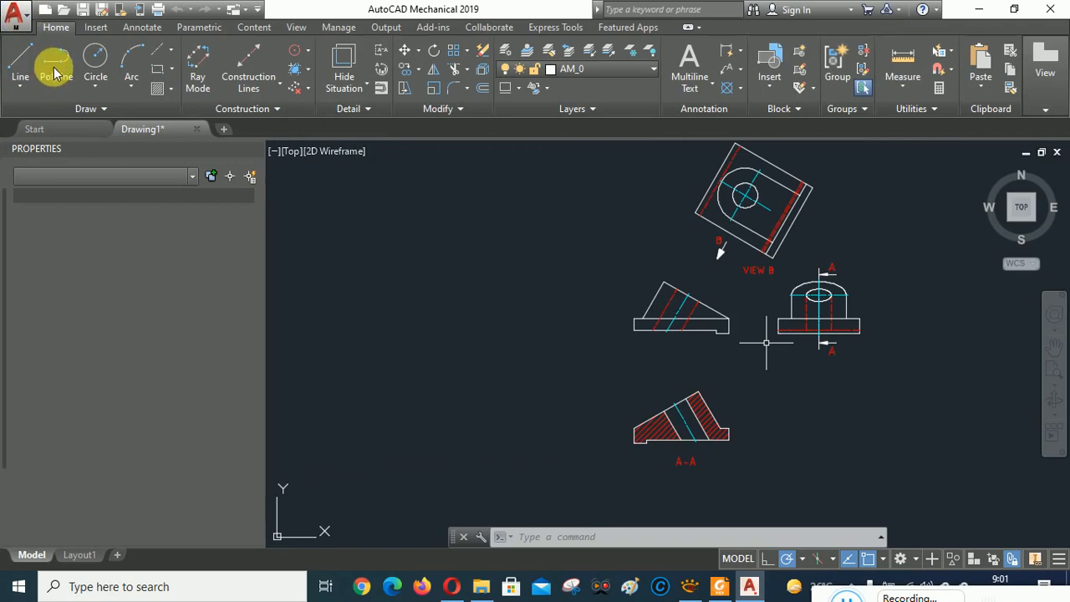
click(28, 19)
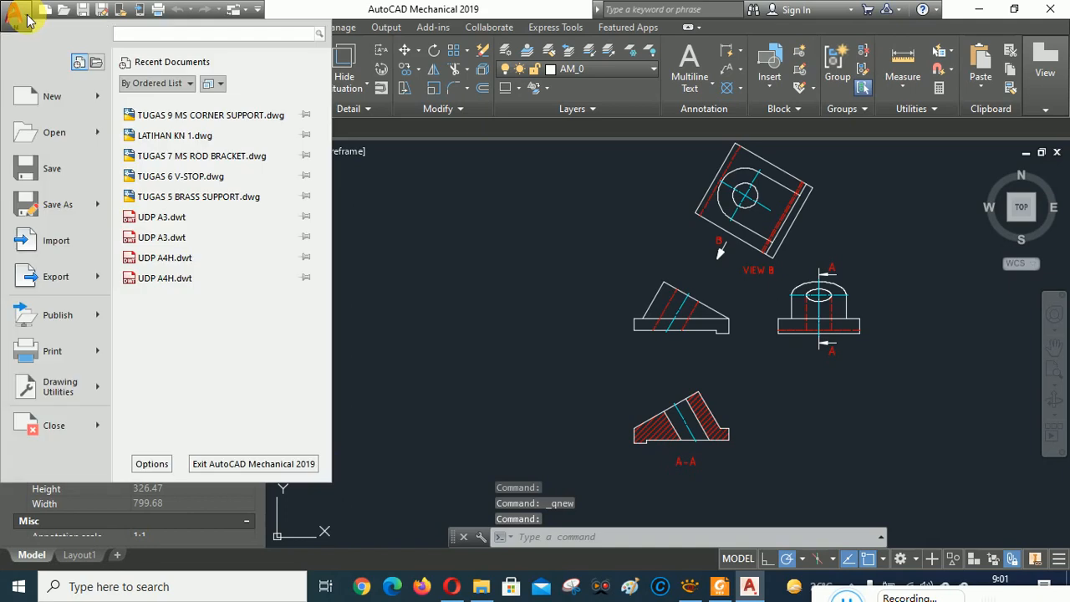
key(Escape)
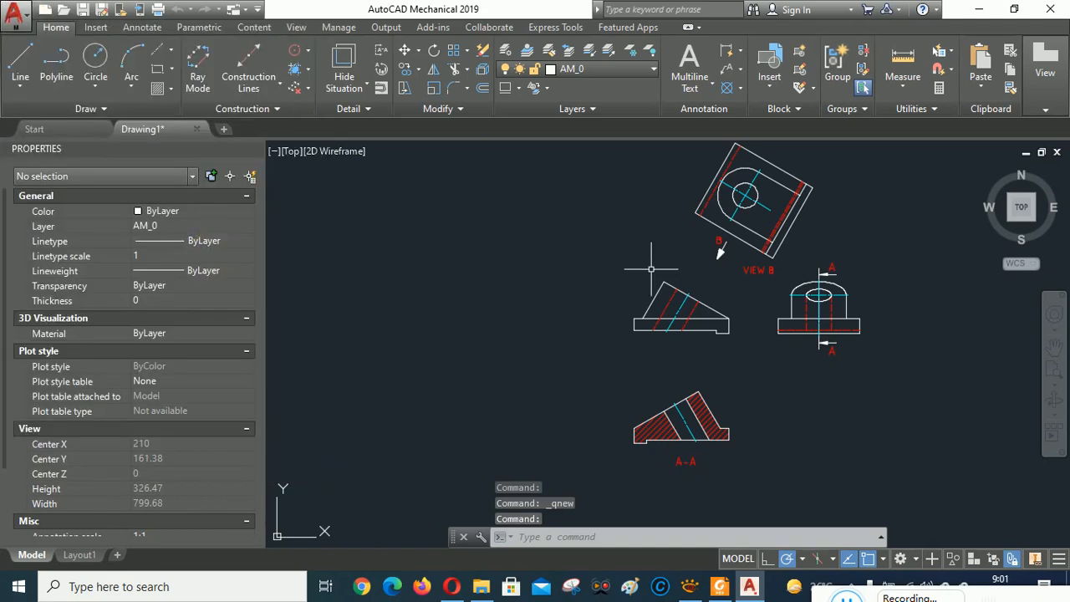
- Start saving the drawing under a new name and browse to the desktop's PCAD I (2D) > TUGAS KULIAH folder
key(ctrl+shift+s)
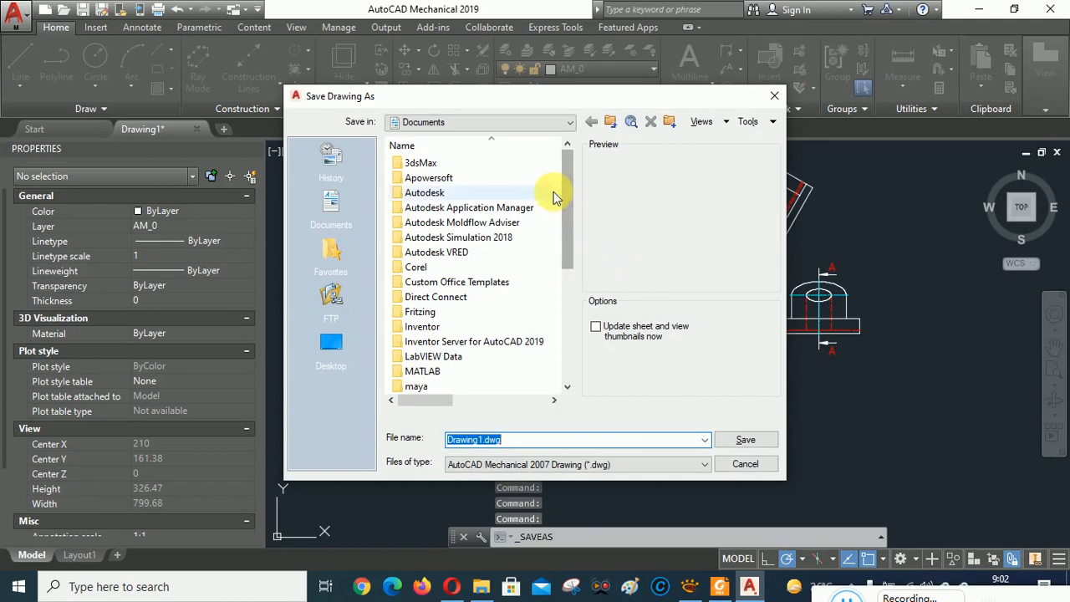
click(332, 351)
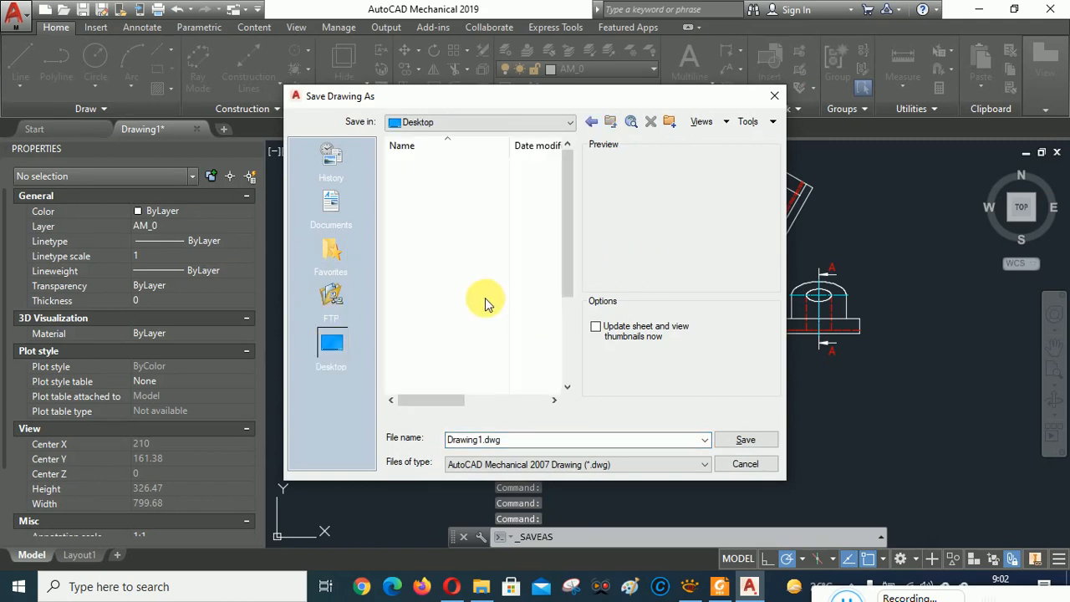
scroll(487, 302, down, 2)
double_click(435, 328)
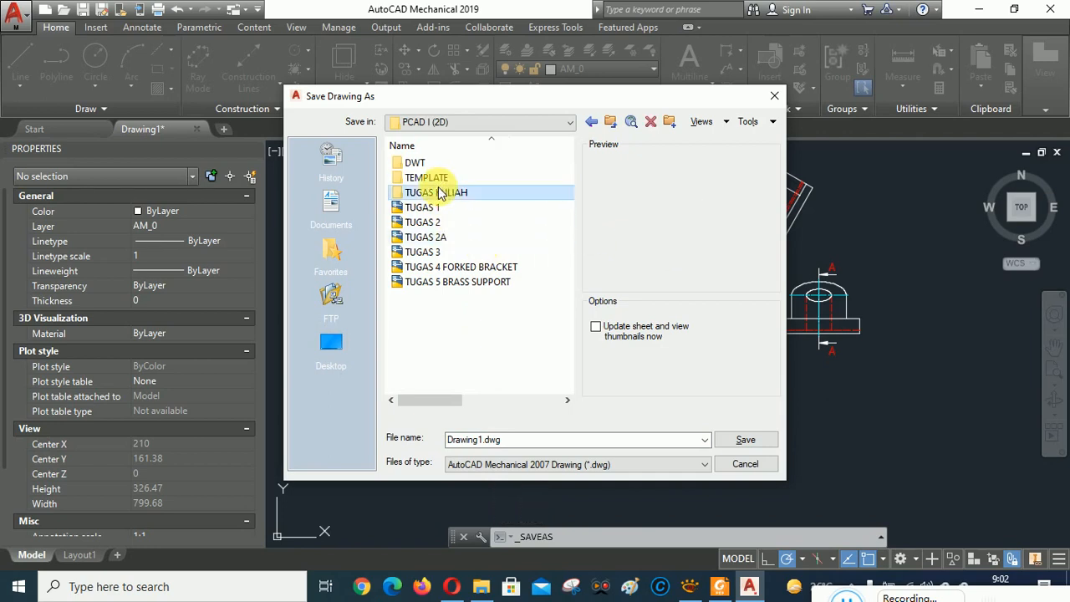
double_click(422, 192)
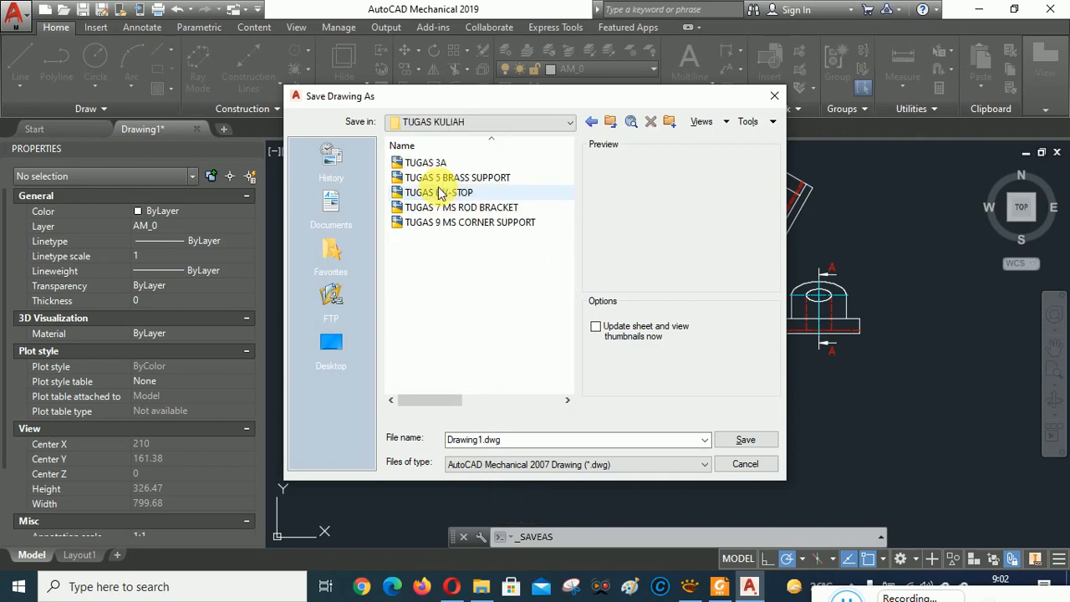
- Name the drawing TUGAS 10 BEVEL WASHER, checking the part title in the reference image, and save it
click(486, 224)
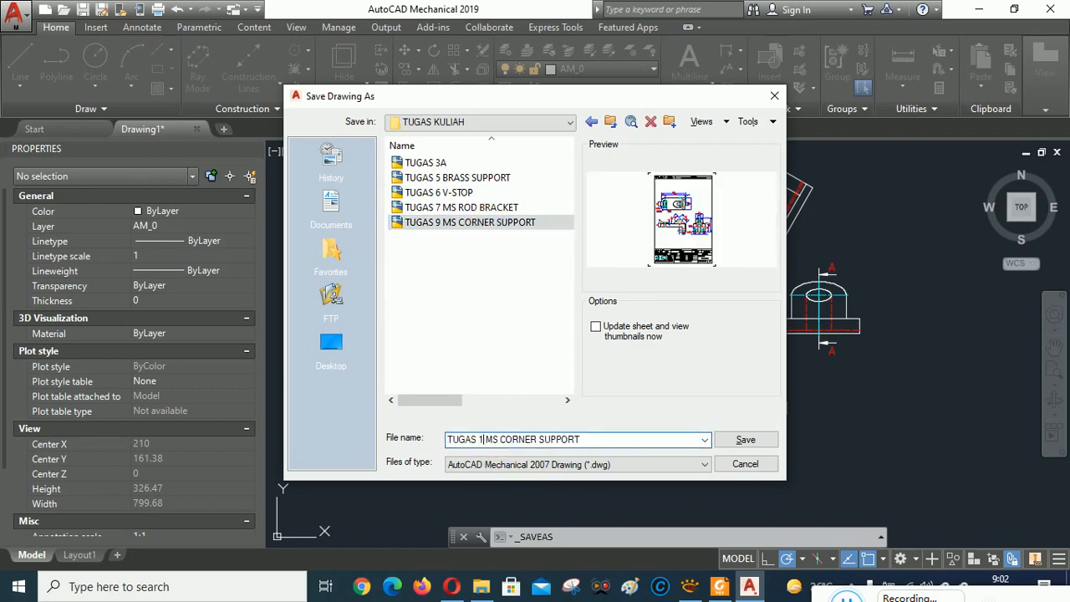
click(691, 586)
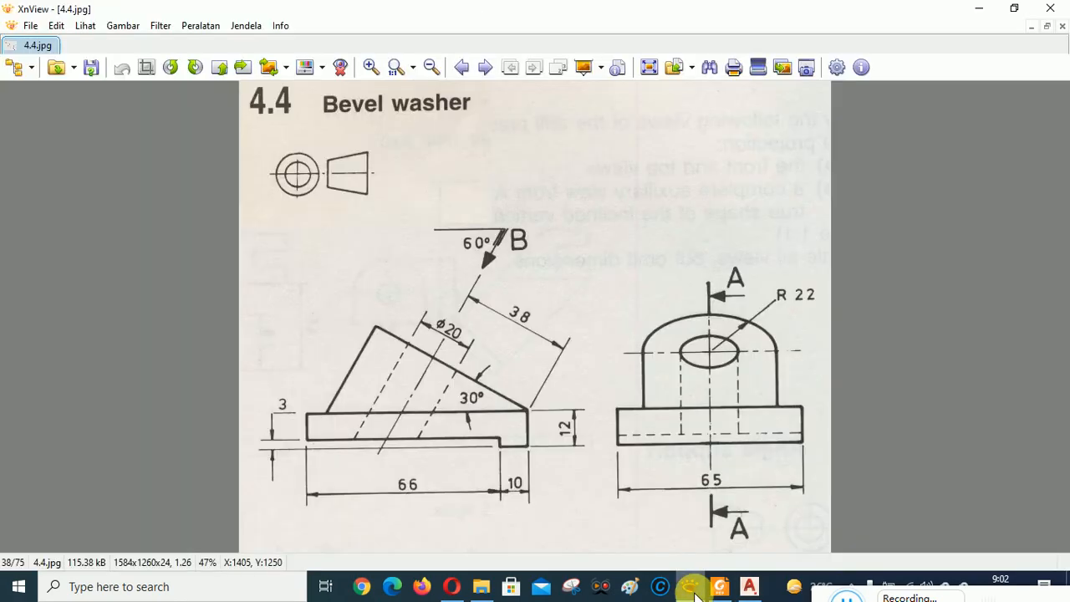
click(691, 586)
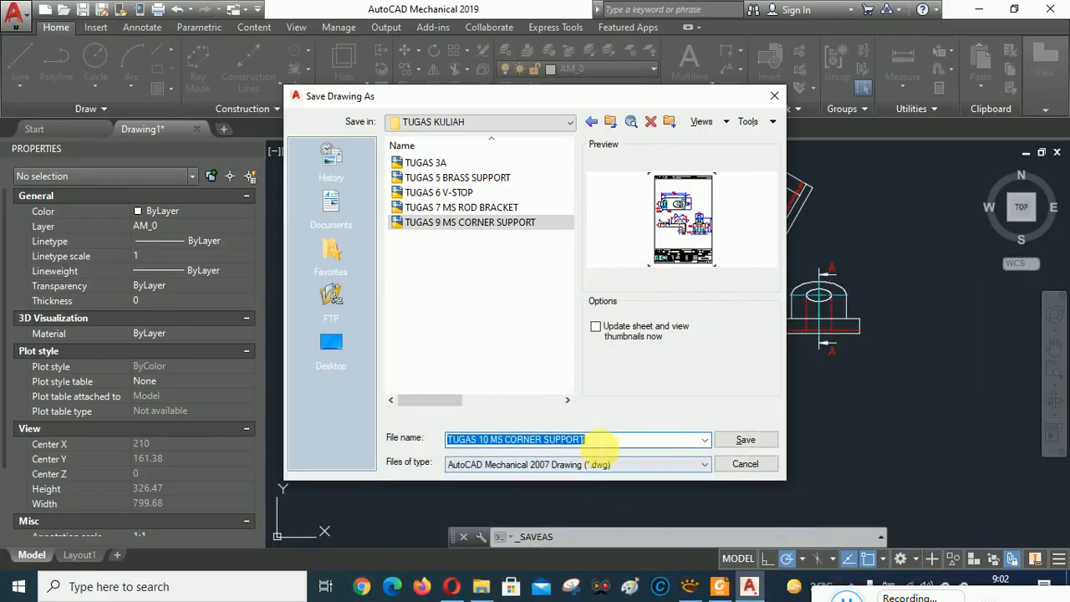
click(609, 441)
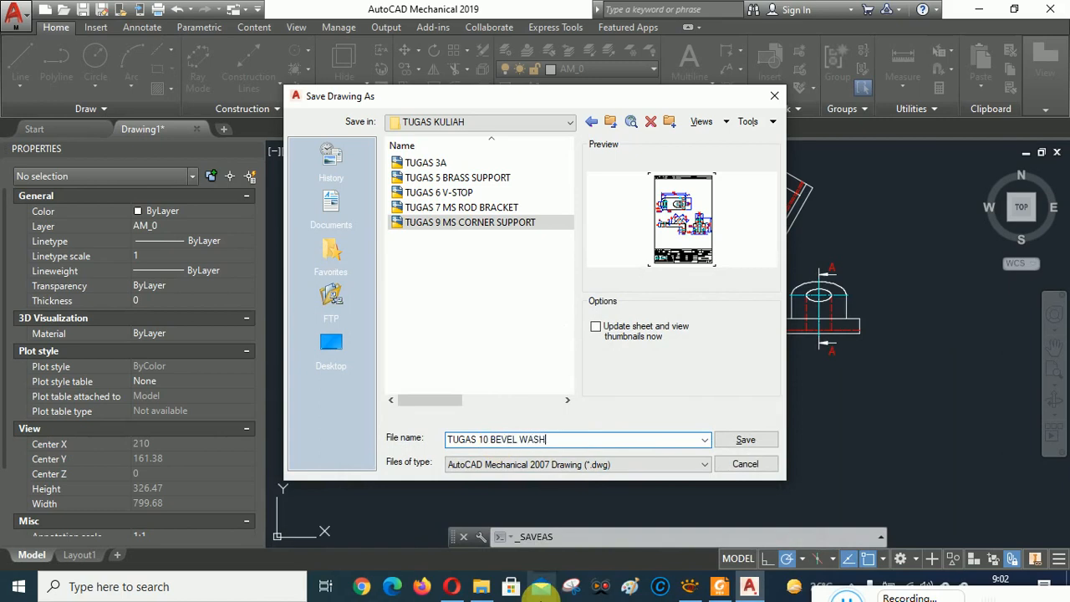
click(745, 442)
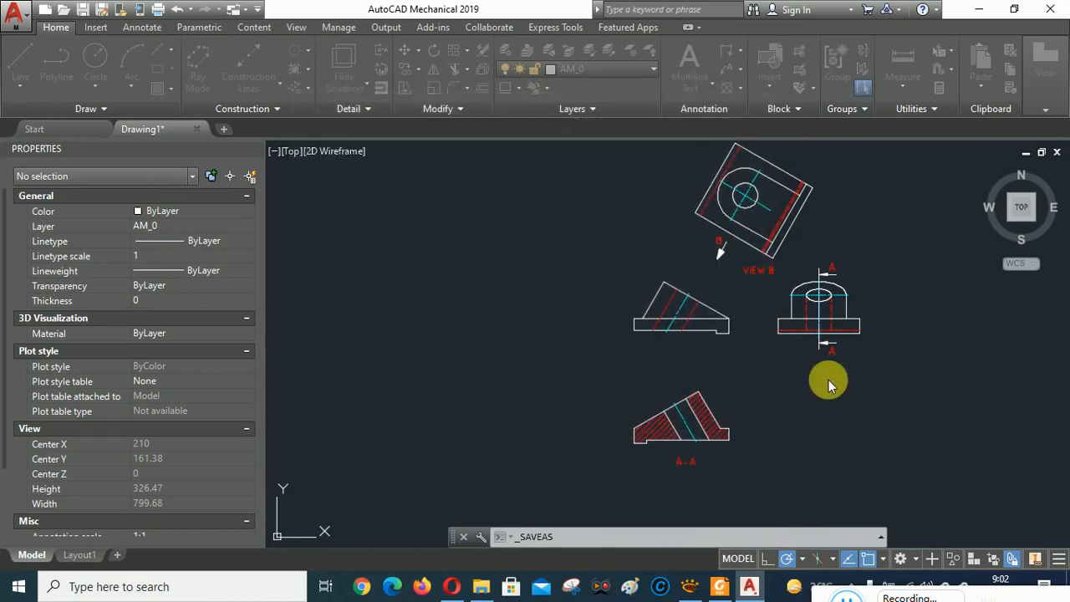
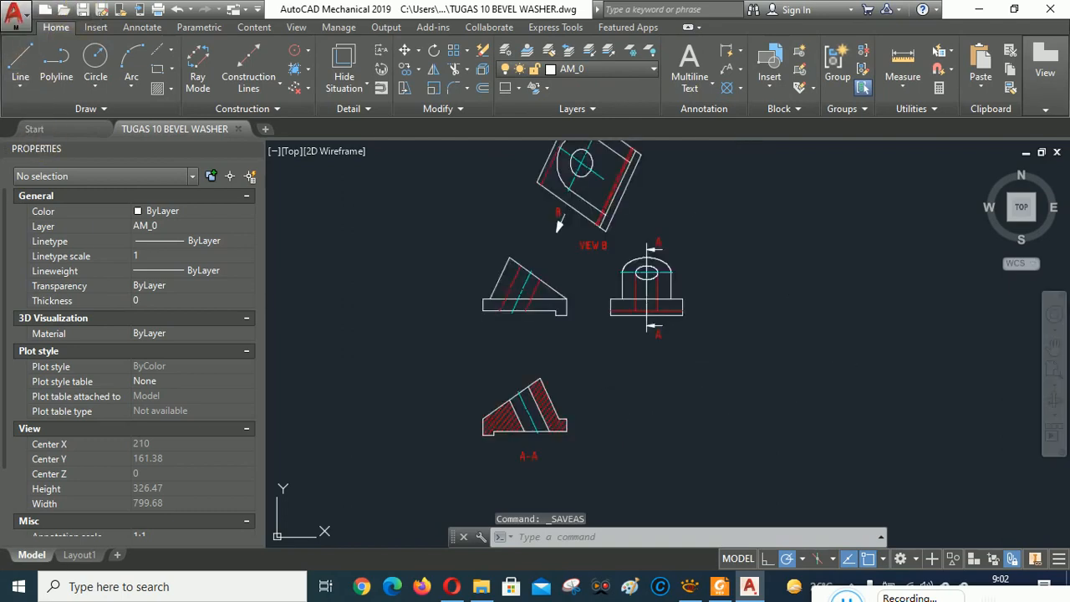
key(ctrl+s)
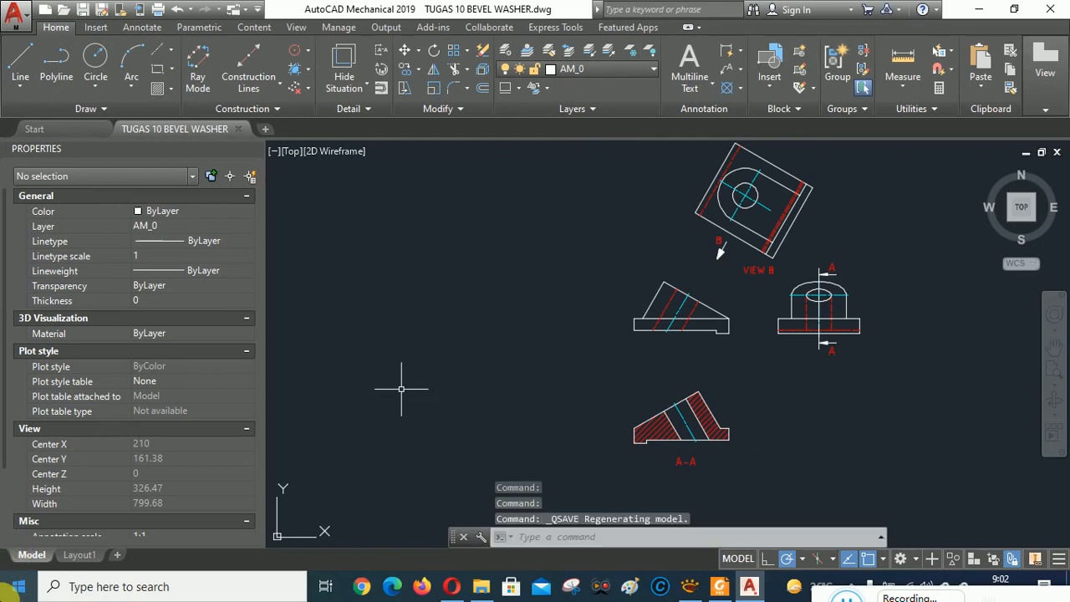
- Open Layout1 and create a rectangular viewport filling the sheet area between the revision table and the title block
click(79, 554)
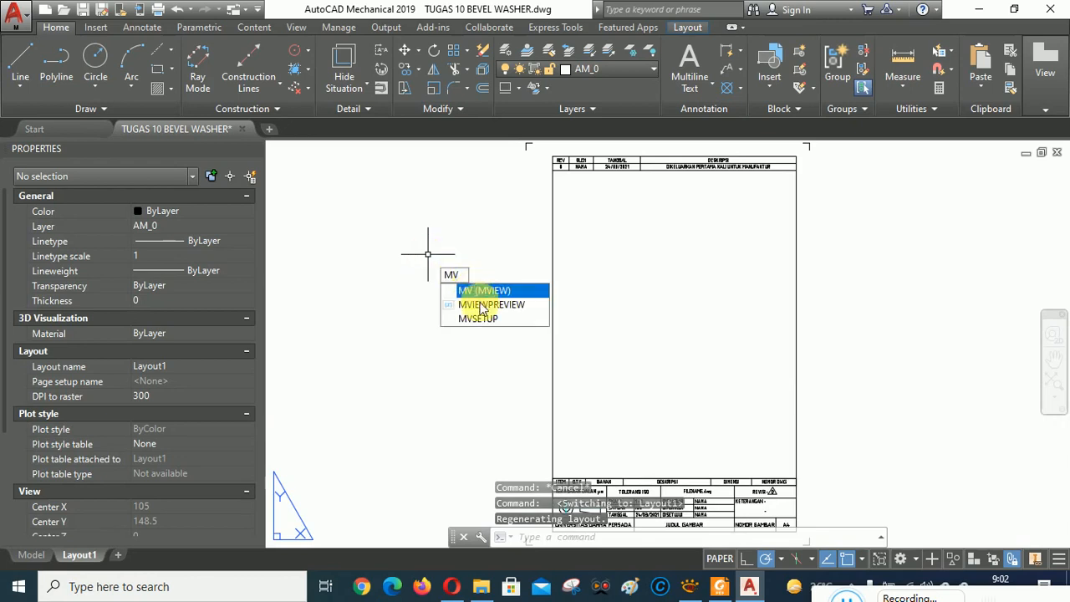
key(Return)
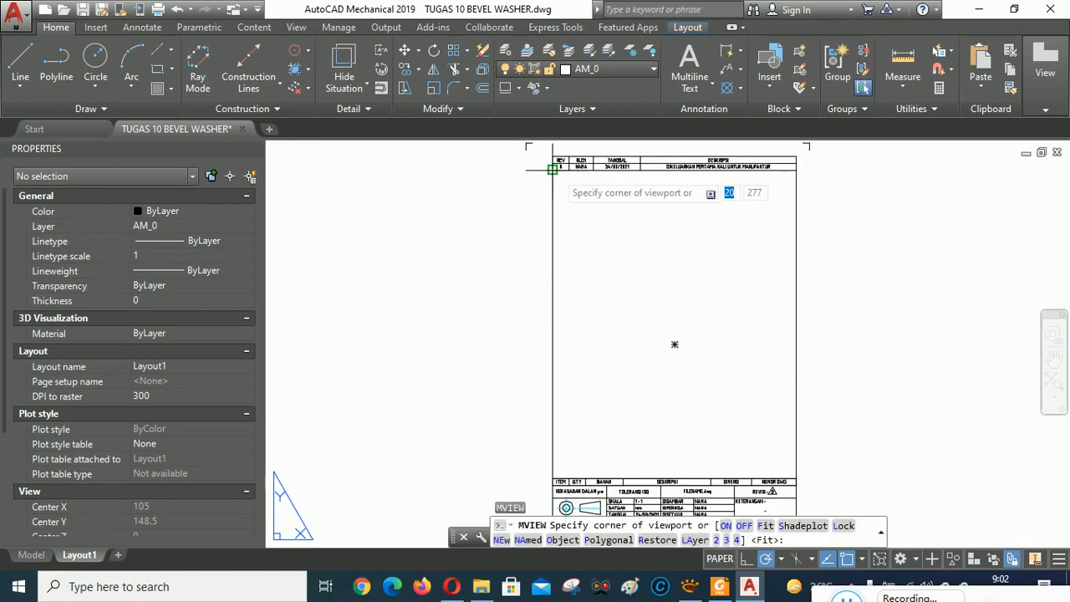
click(552, 169)
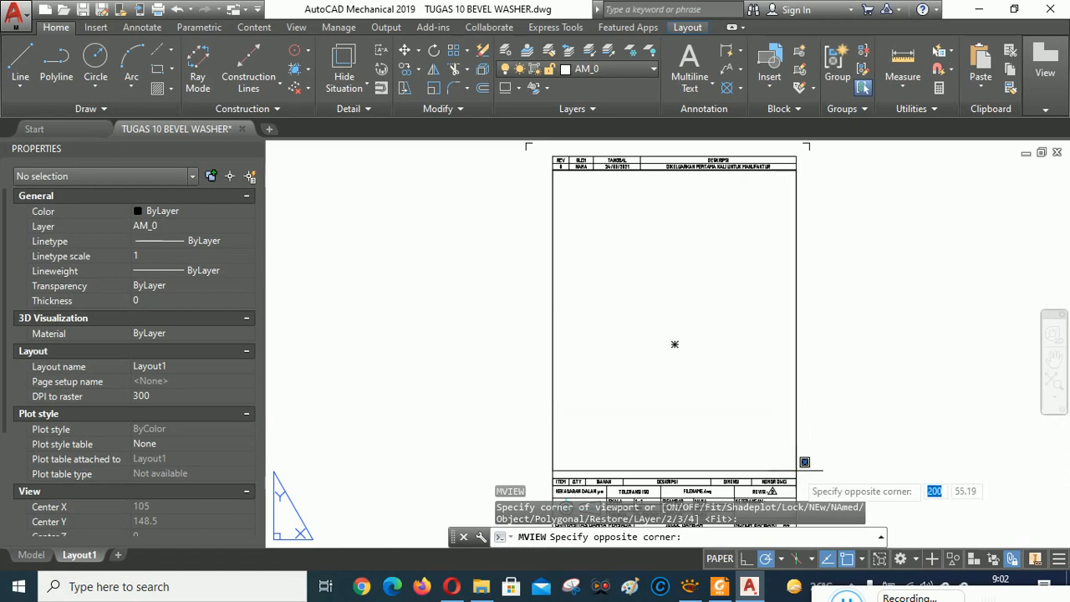
click(796, 479)
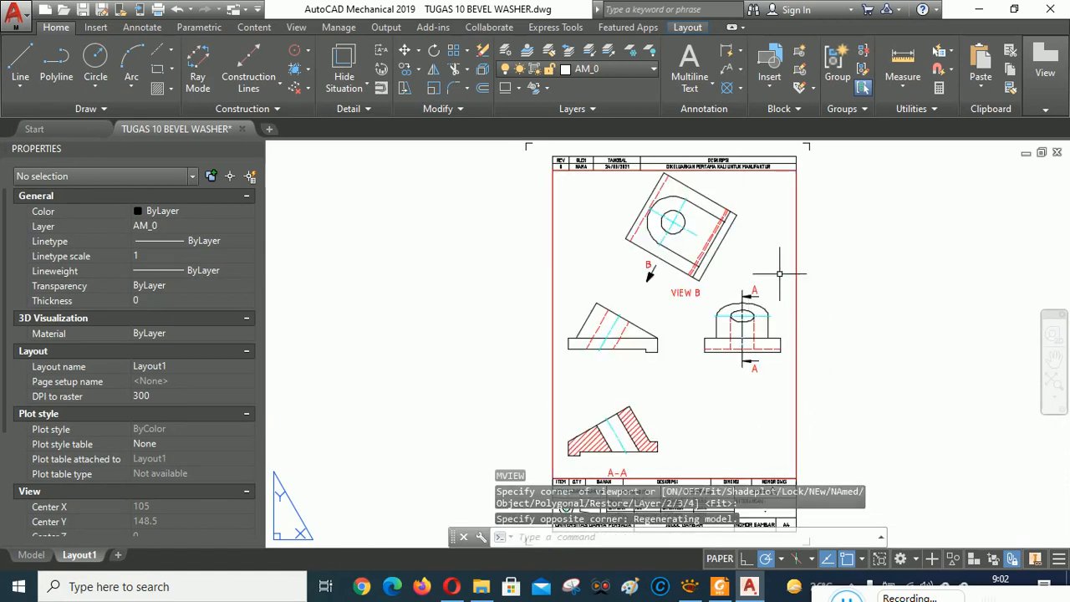
- Set the new viewport's scale to 1:2 and deselect it
click(797, 265)
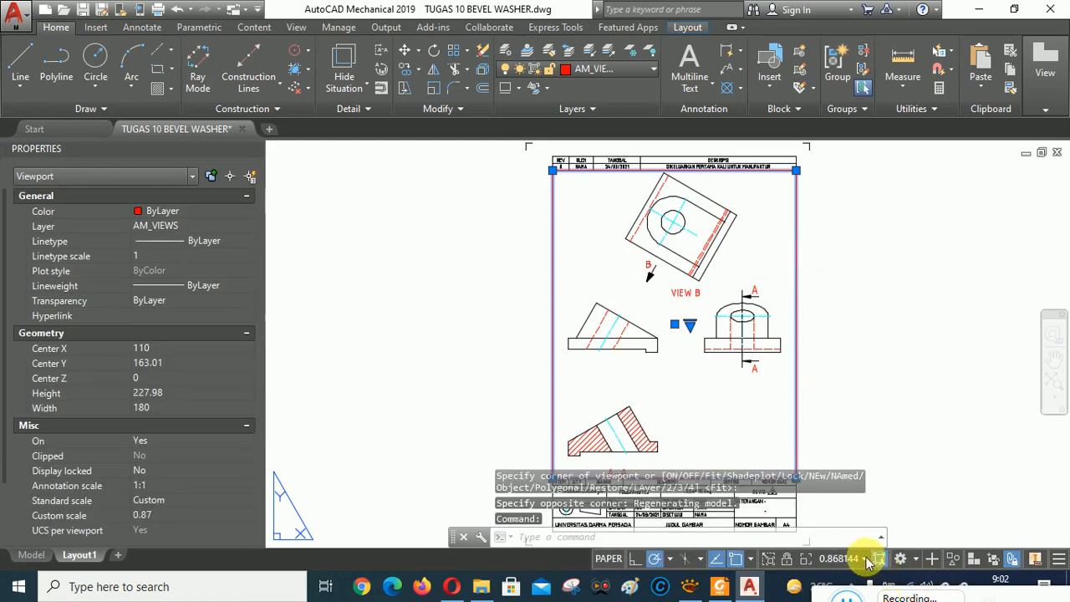
click(866, 559)
click(821, 203)
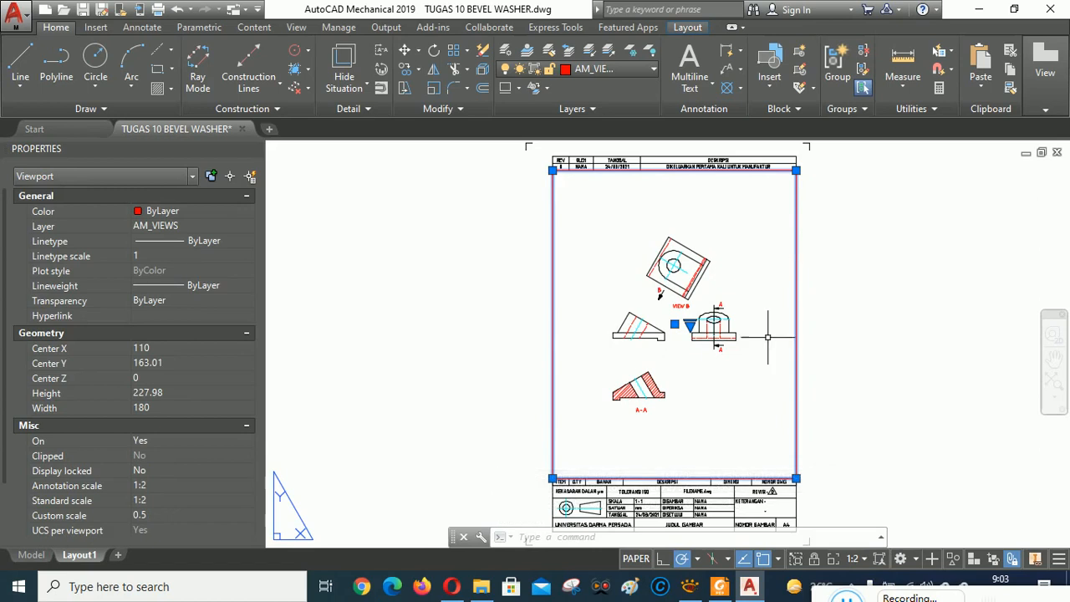
key(Escape)
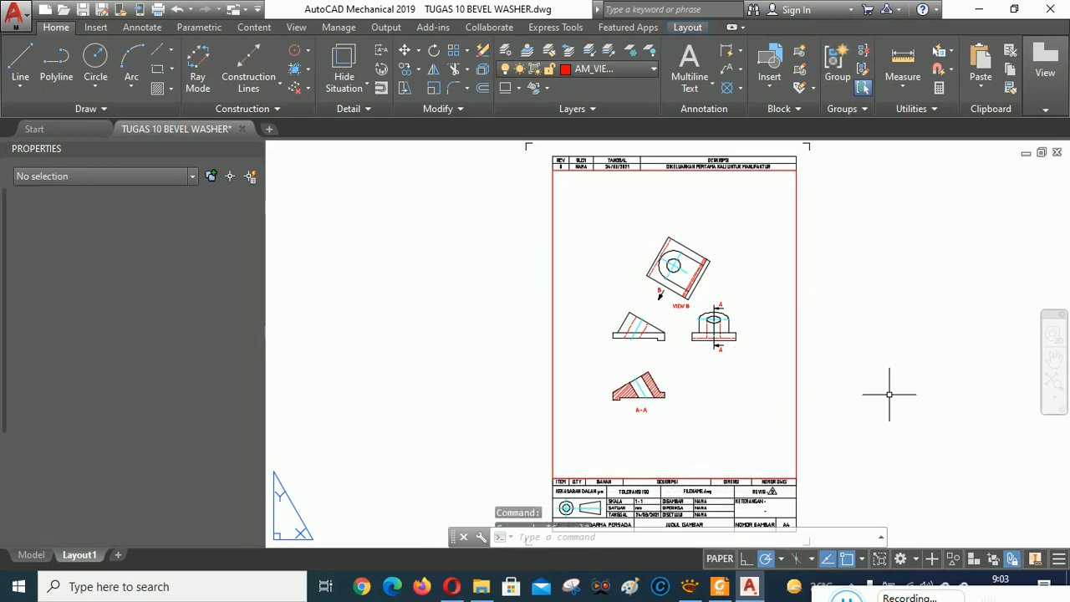
scroll(686, 342, up, 4)
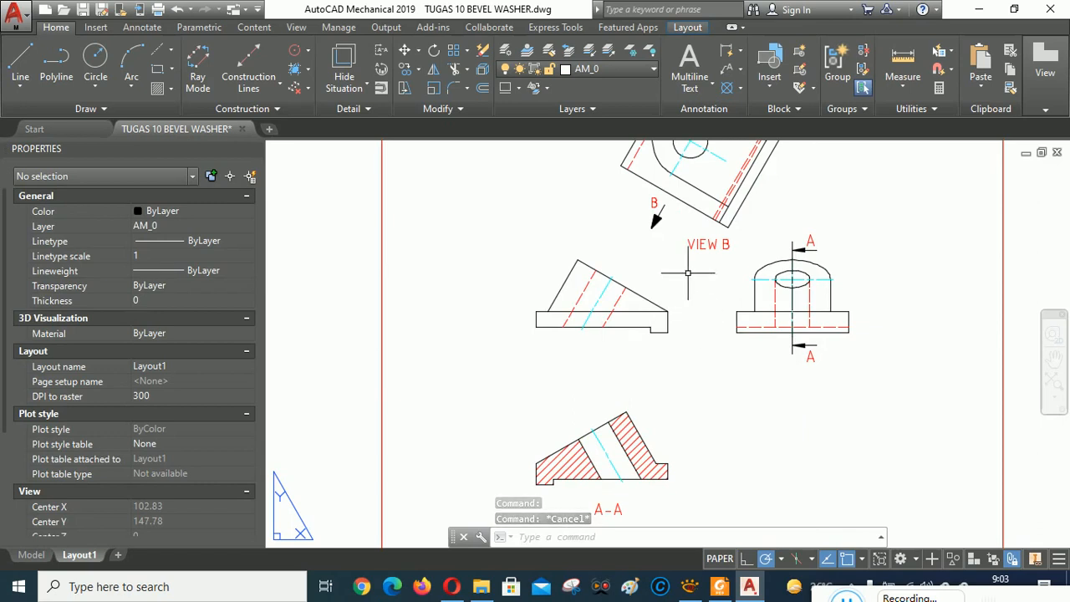
scroll(687, 272, up, 2)
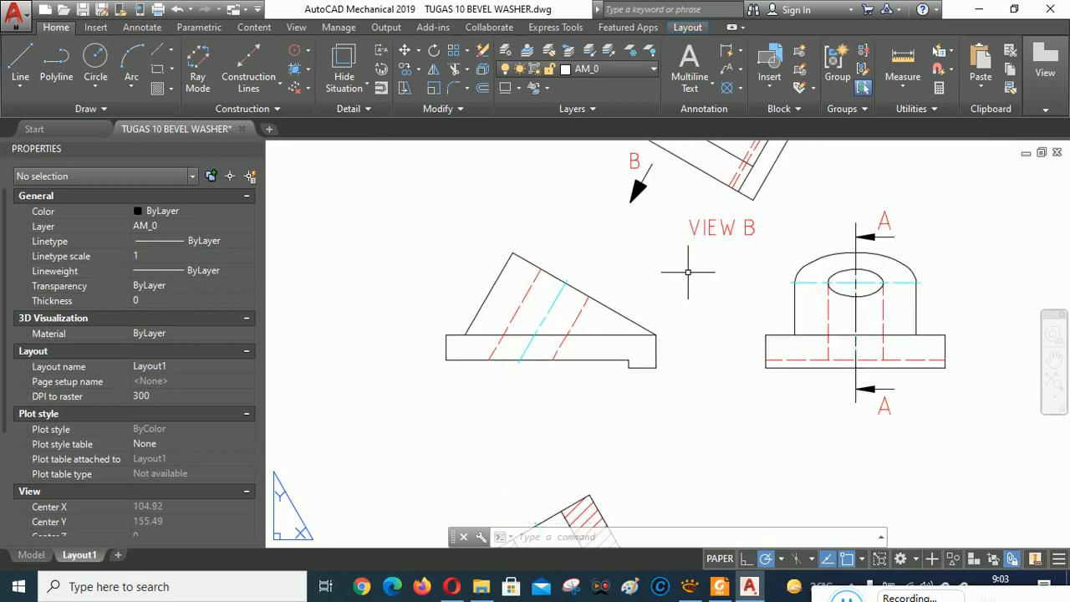
- Dimension the width of the small foot at the front view's lower right corner with Power Dimension, placing it below the view
scroll(668, 287, down, 2)
middle_drag(666, 288, 693, 368)
scroll(628, 356, up, 2)
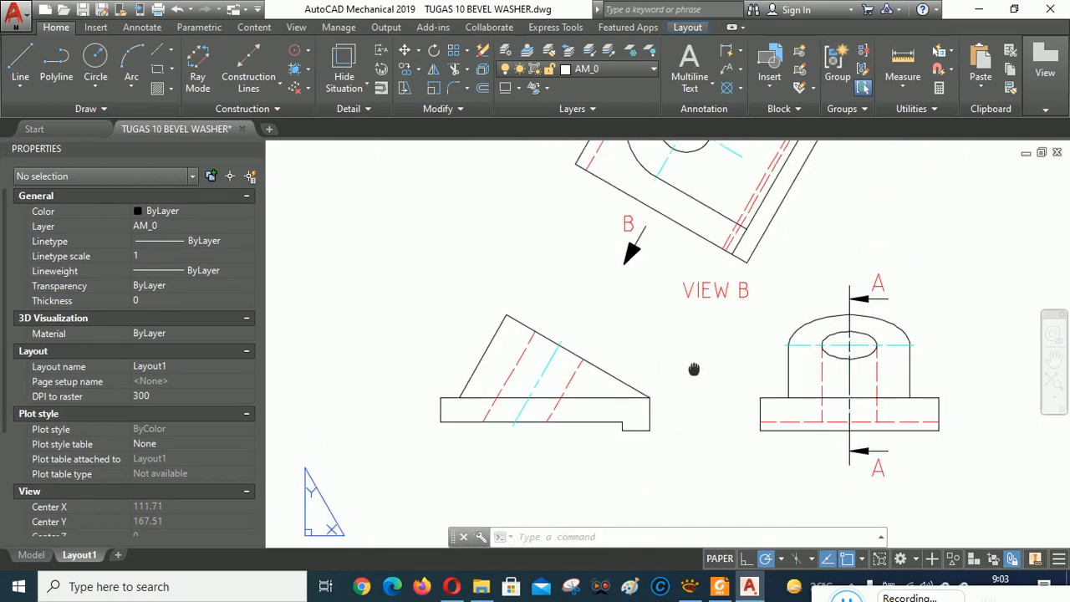
scroll(490, 445, up, 2)
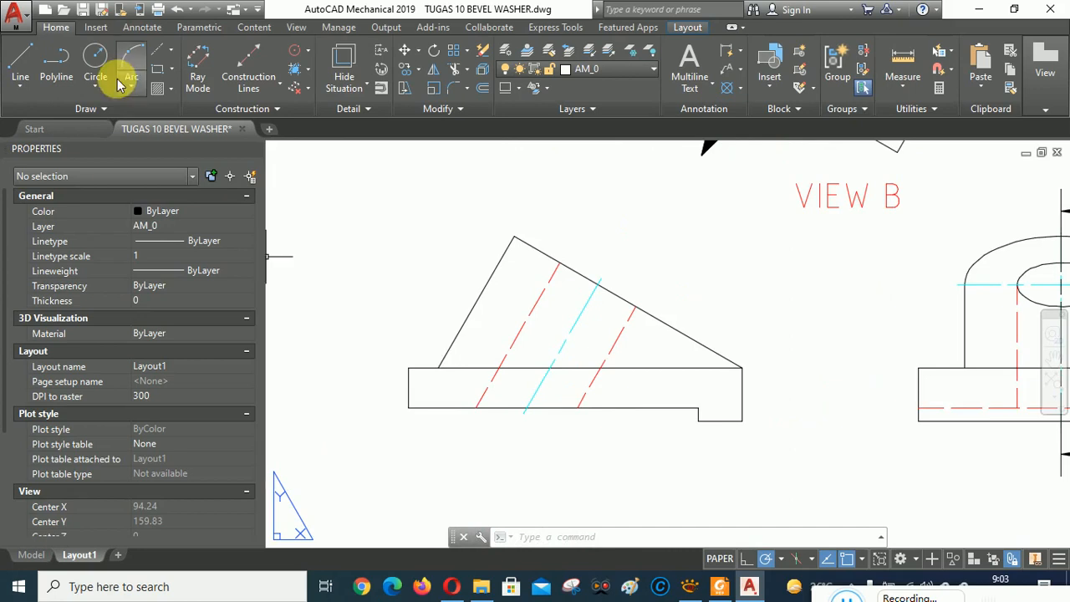
click(144, 28)
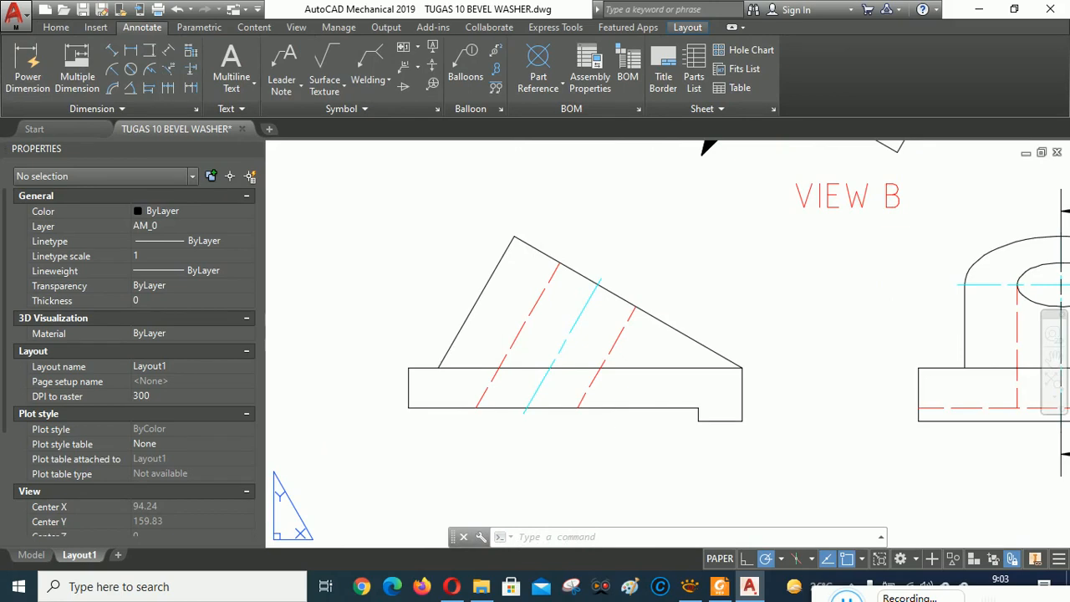
click(28, 65)
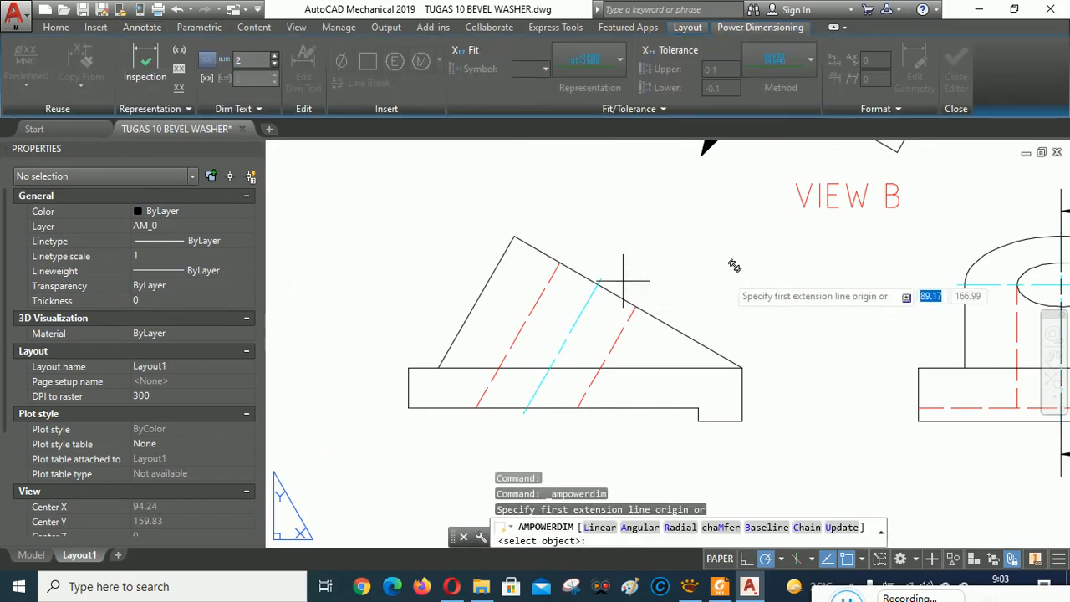
scroll(710, 272, down, 2)
scroll(724, 396, up, 3)
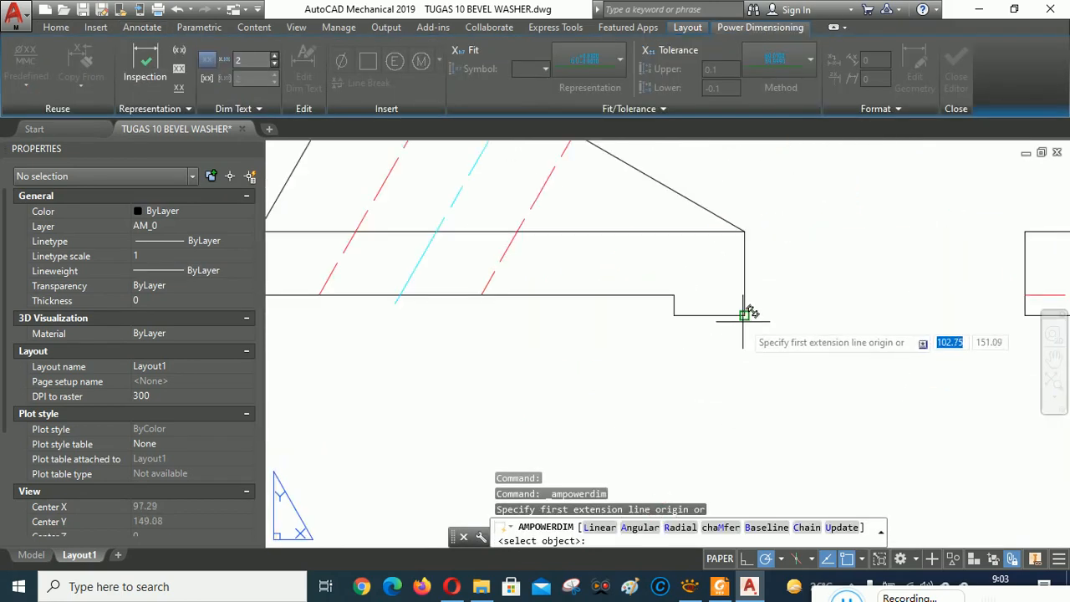
click(744, 315)
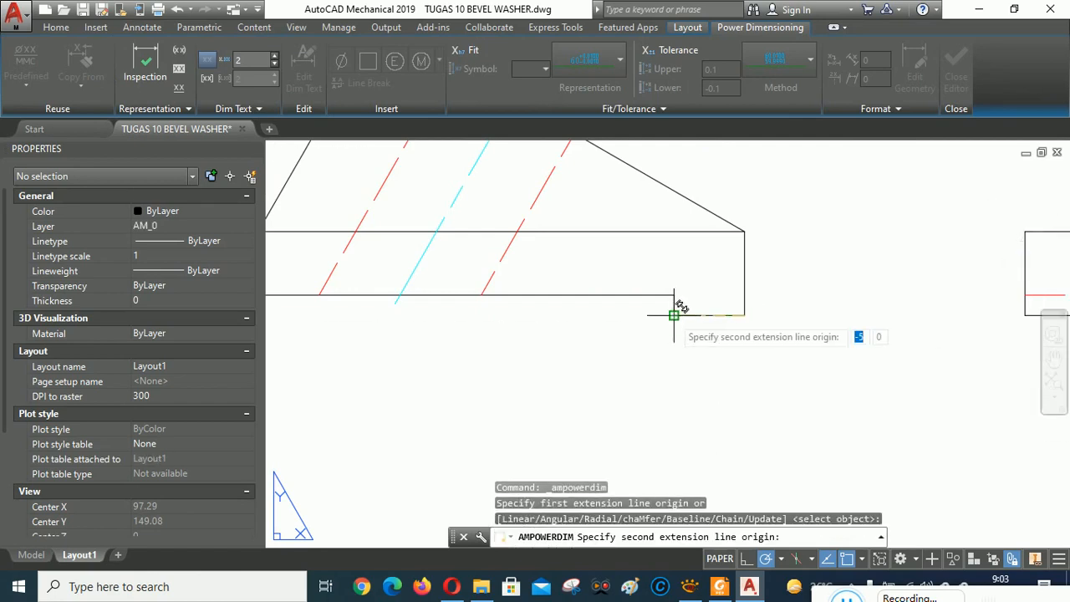
click(673, 315)
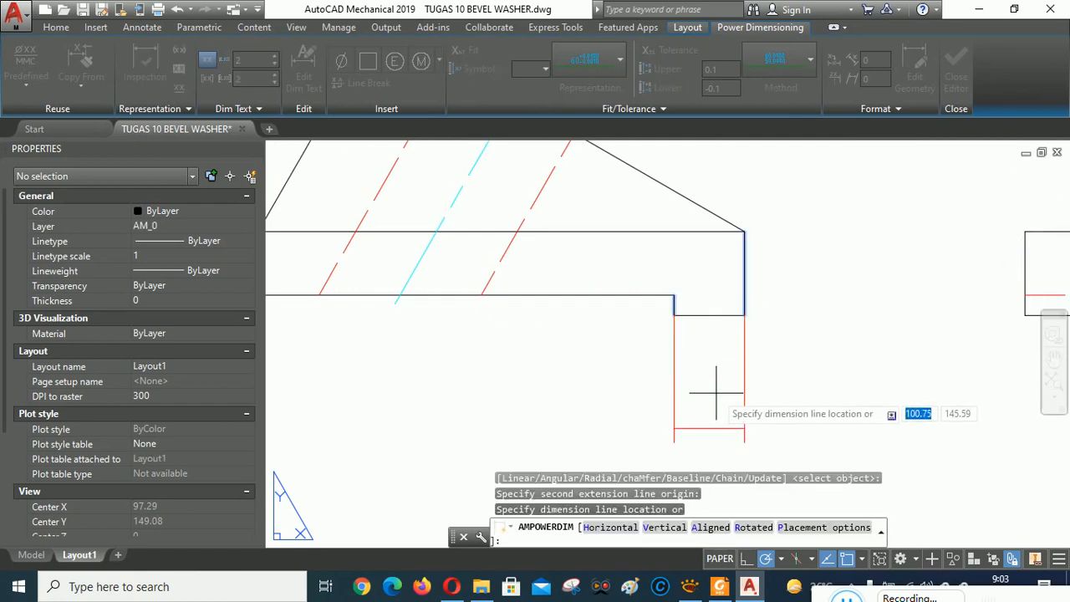
click(715, 392)
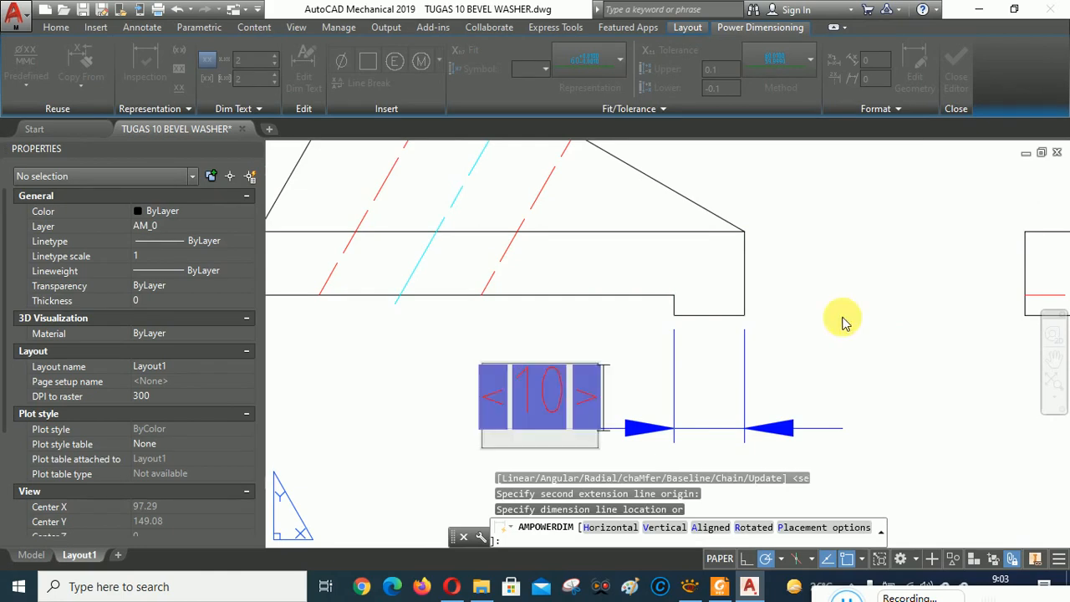
click(842, 321)
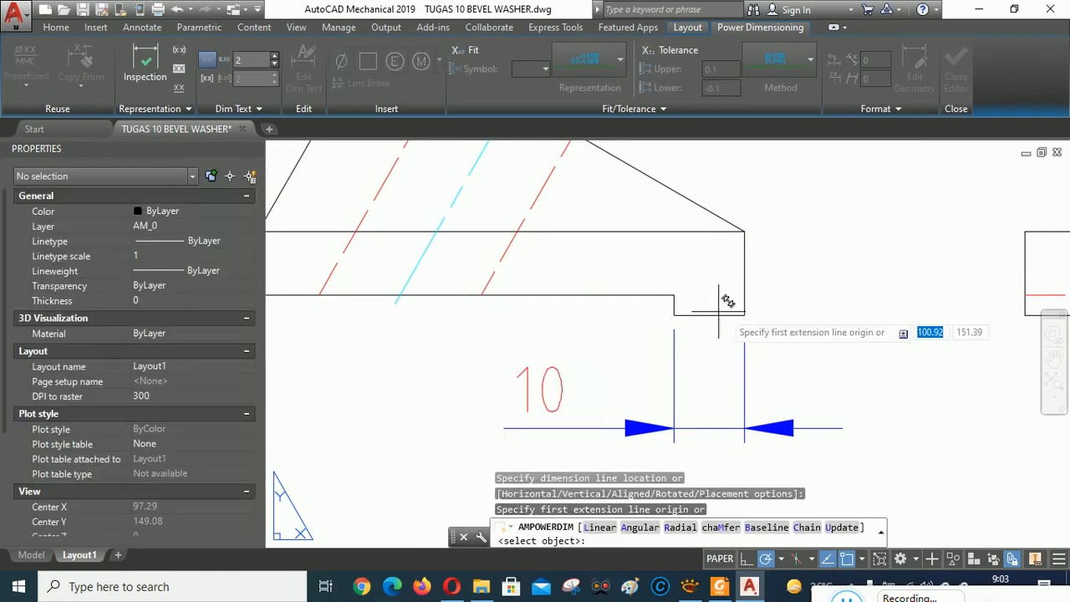
- Dimension the overall length of the front view's base, placing it below the foot's width dimension
click(744, 314)
scroll(802, 276, down, 2)
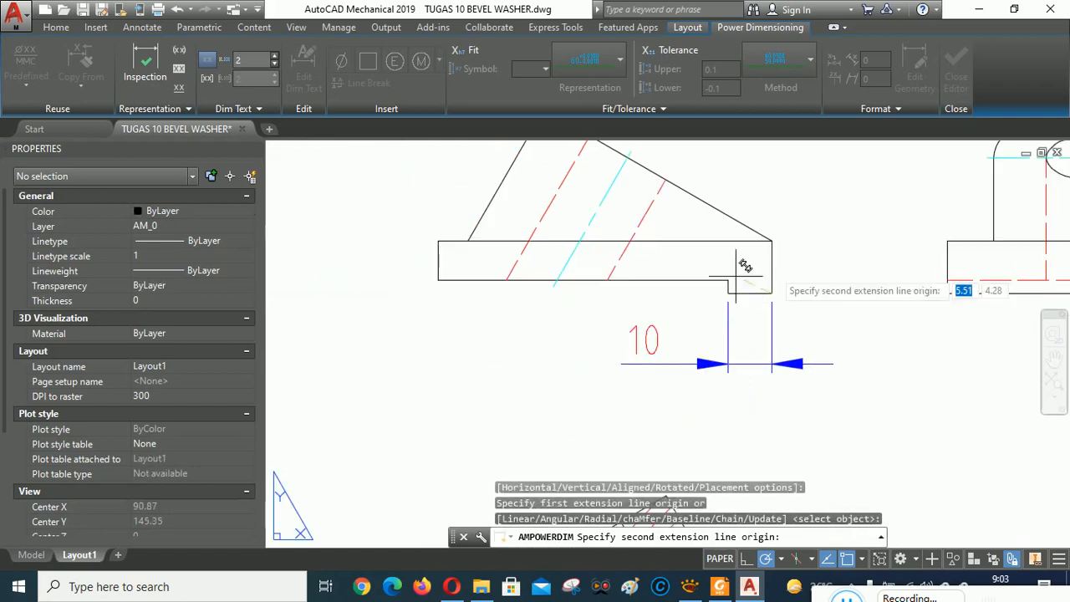
click(439, 278)
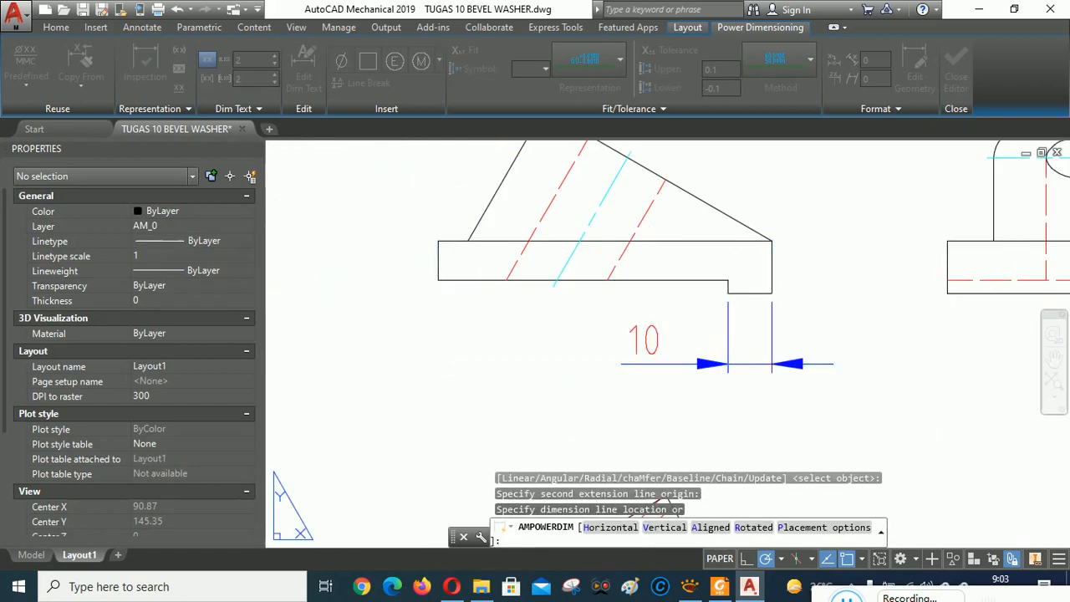
click(677, 414)
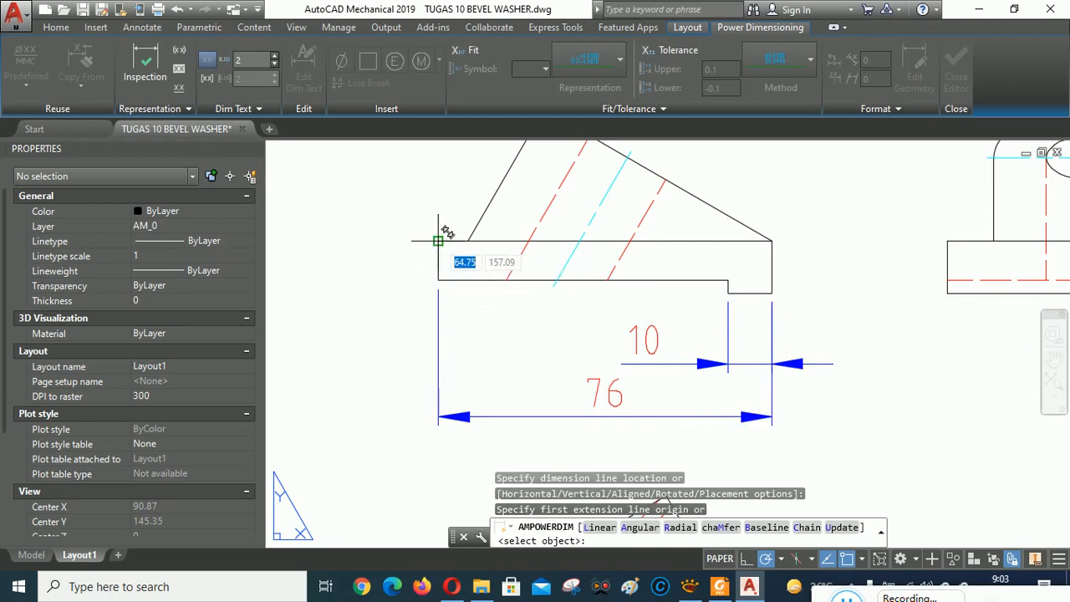
- Dimension the base plate's thickness and its total height including the foot, side by side left of the front view
click(437, 241)
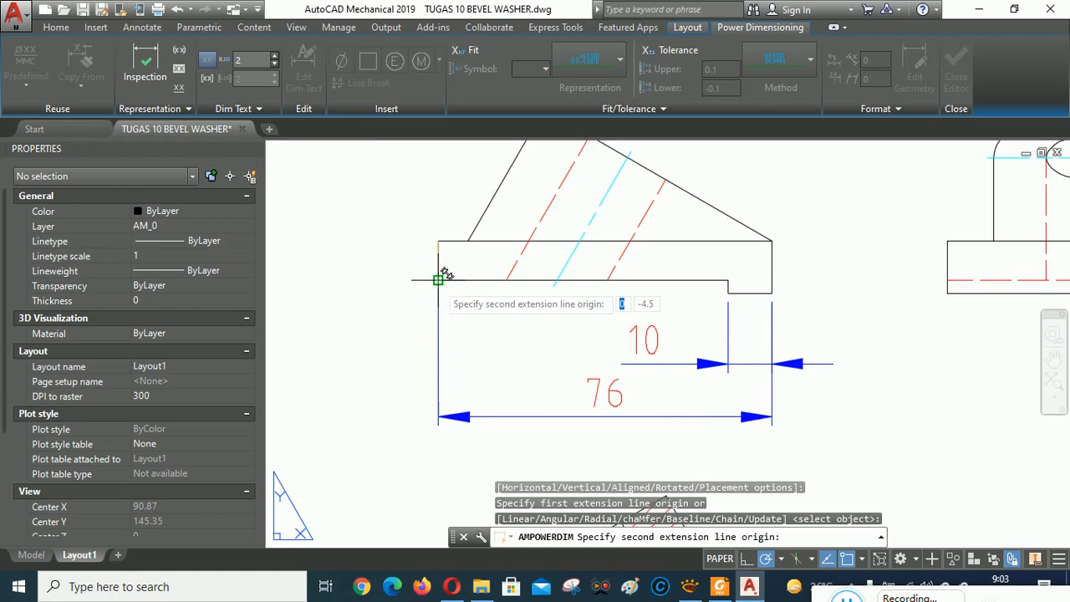
click(439, 278)
click(369, 249)
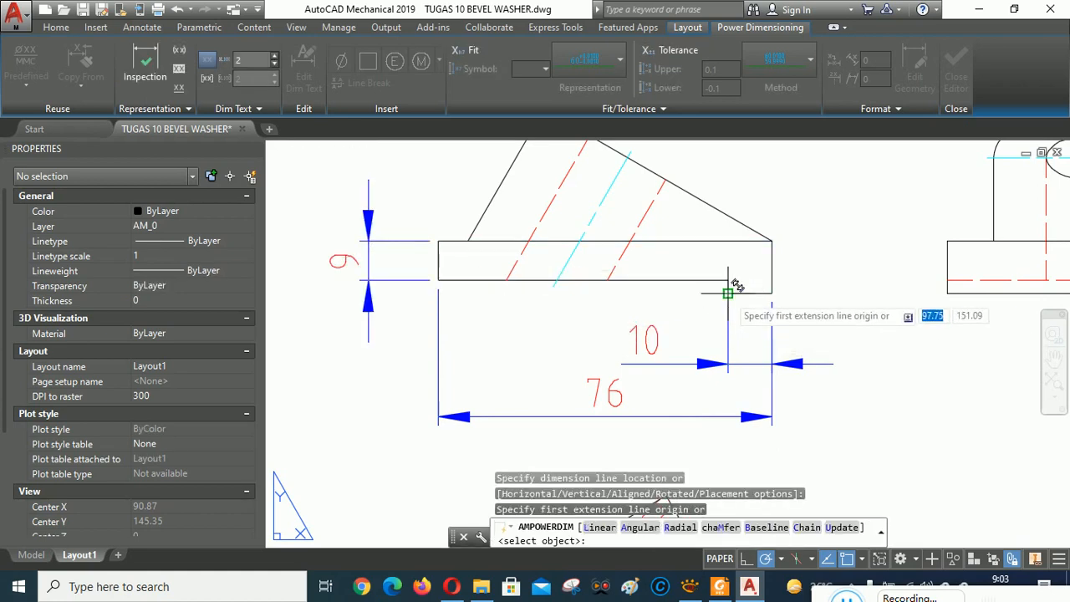
click(728, 292)
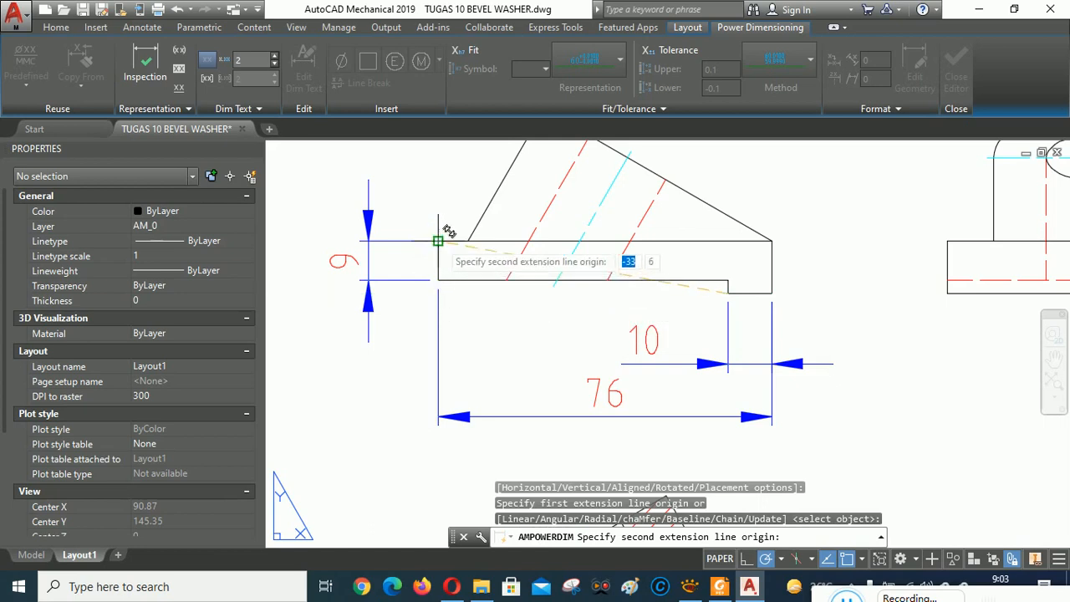
click(437, 241)
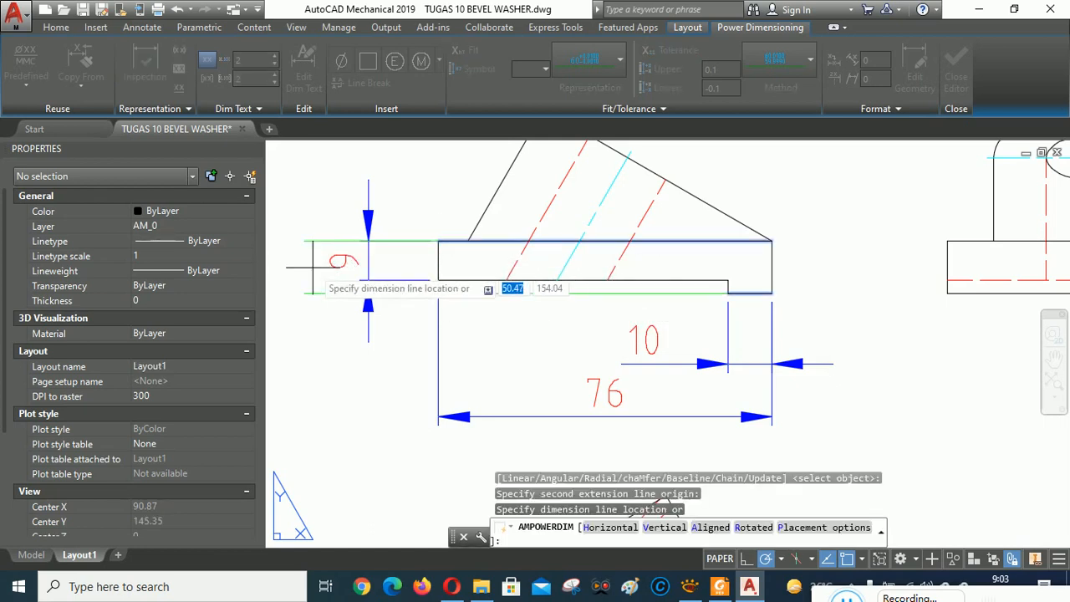
scroll(368, 276, down, 2)
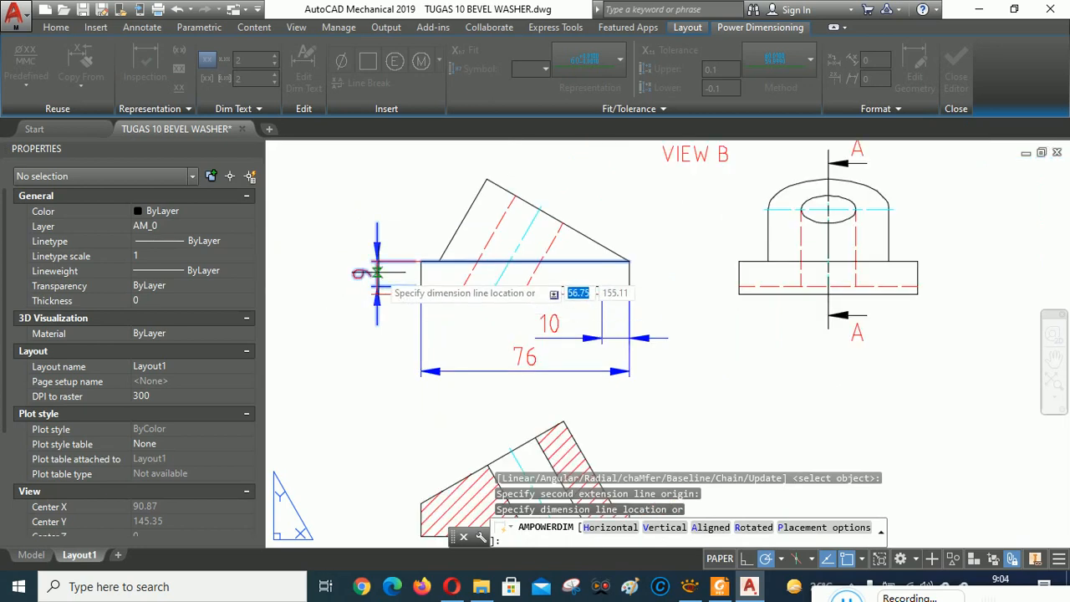
click(357, 272)
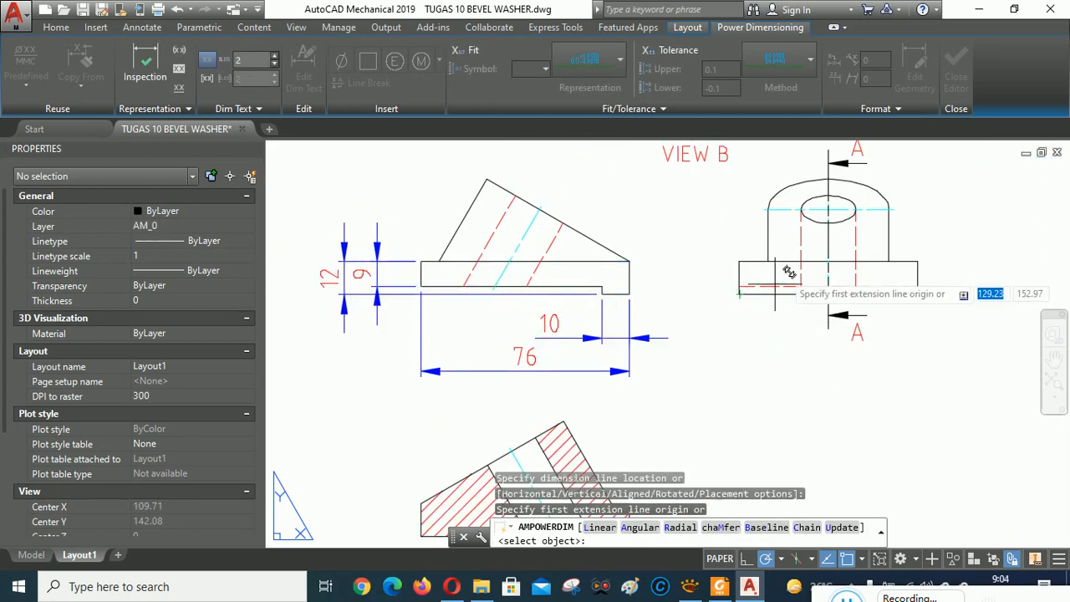
- Add an angular dimension between the front view's sloped edge and the base's top edge, with the arc left of the view
middle_drag(654, 244, 648, 356)
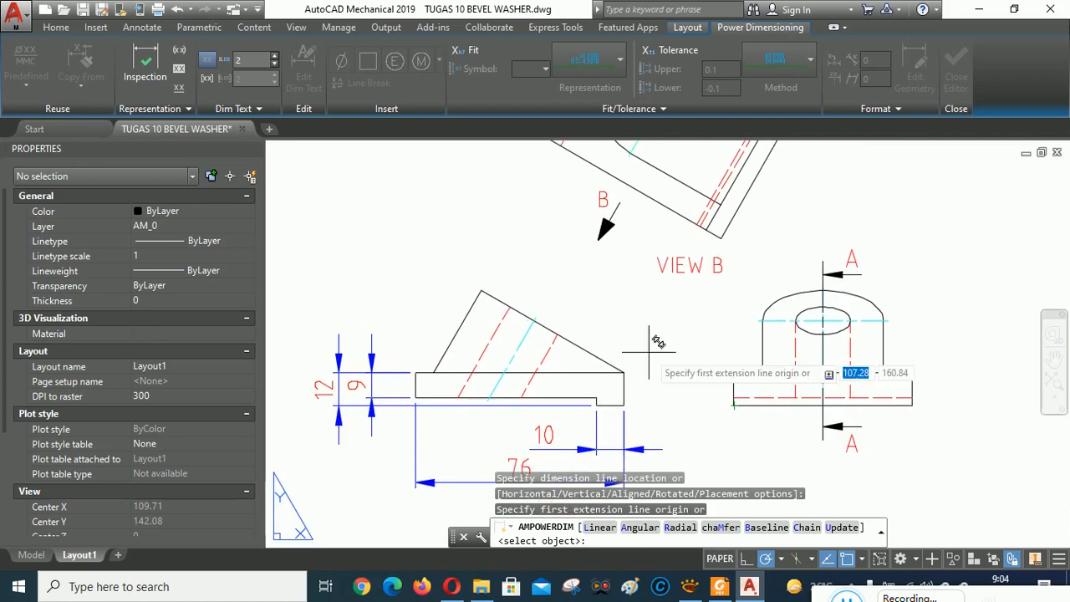
right_click(495, 220)
click(540, 323)
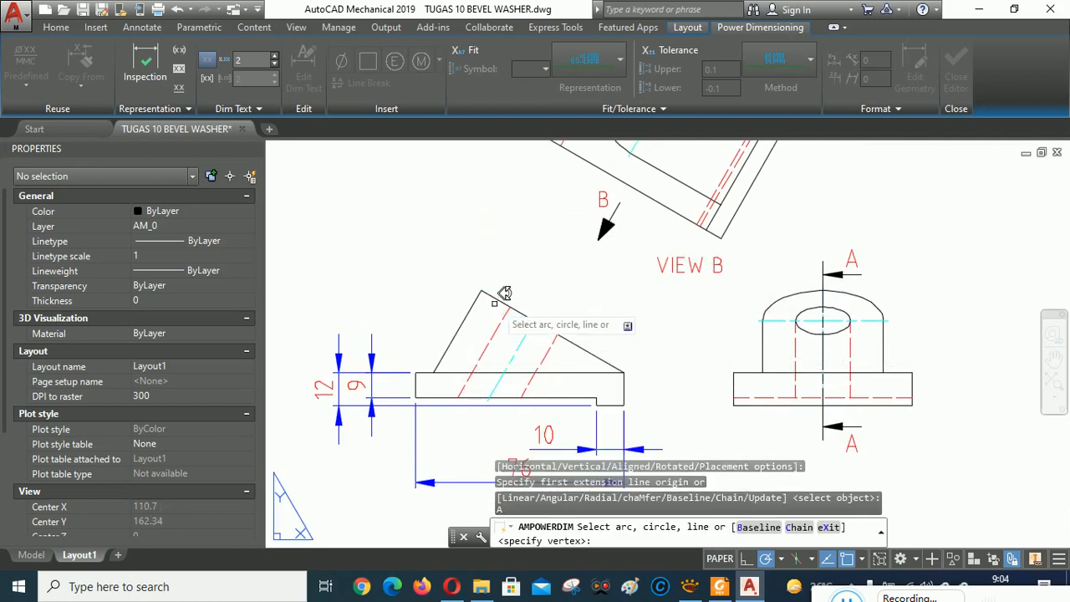
click(495, 298)
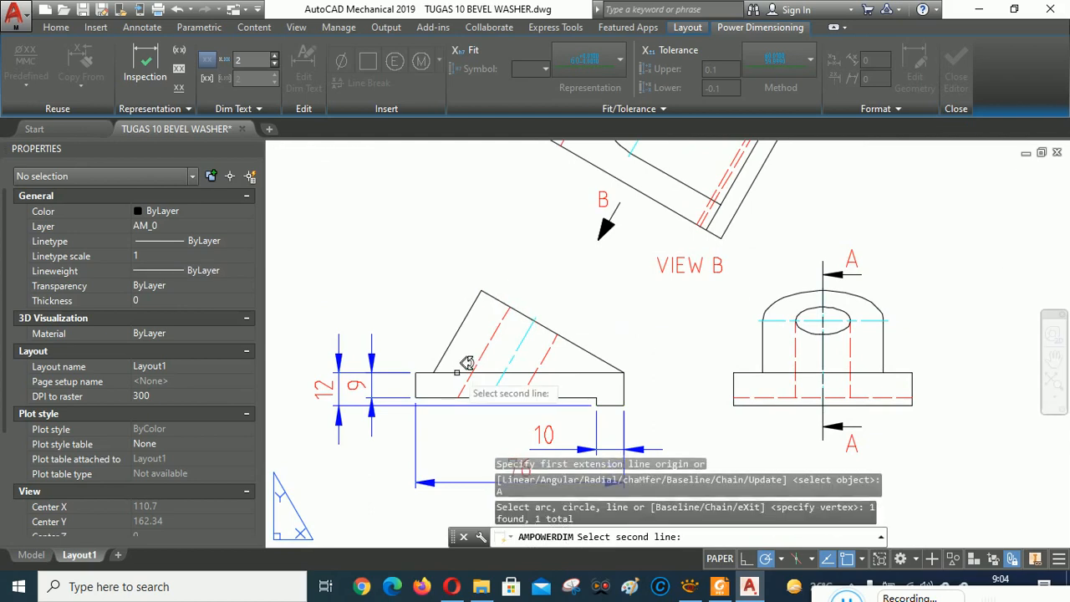
click(456, 372)
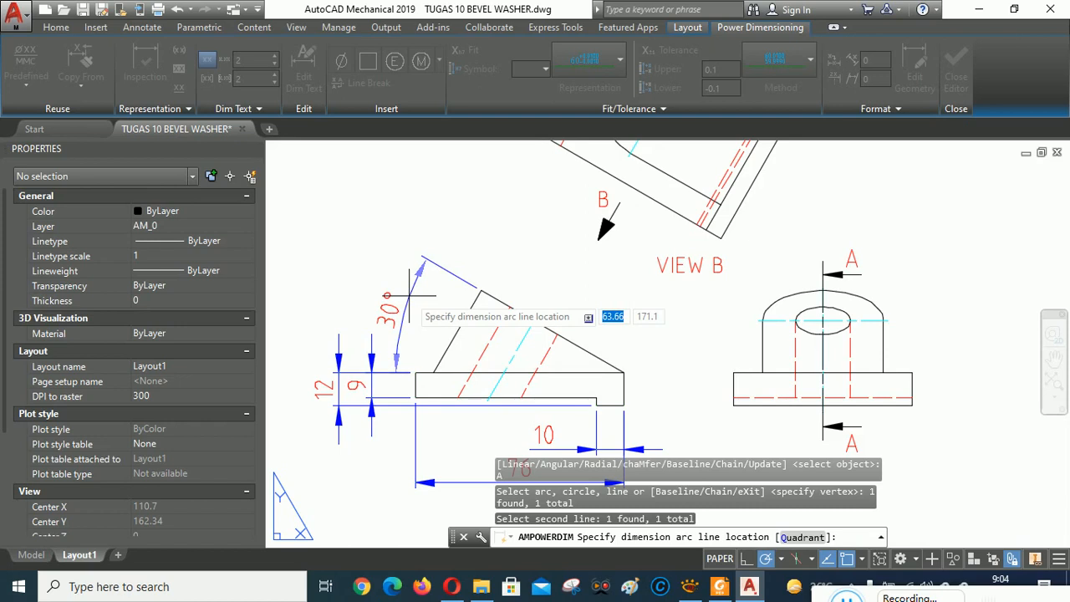
click(410, 294)
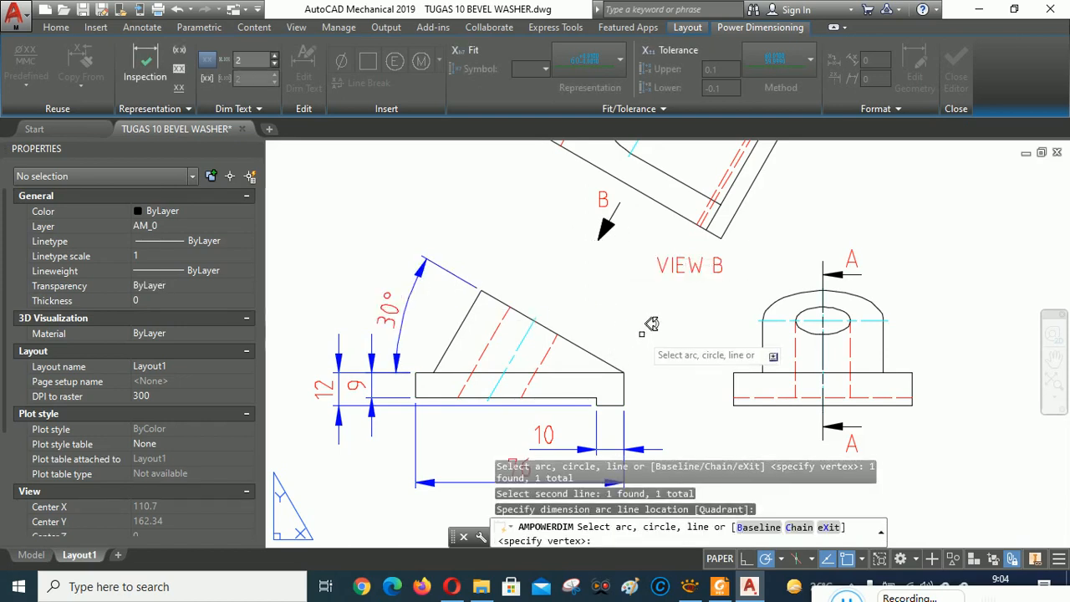
right_click(674, 320)
click(689, 341)
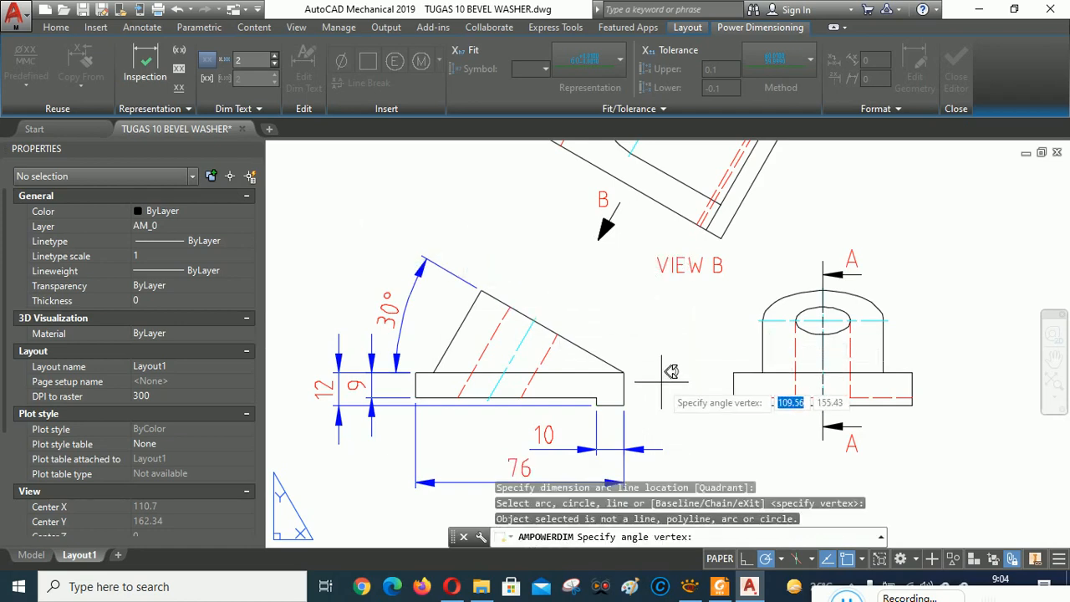
click(623, 372)
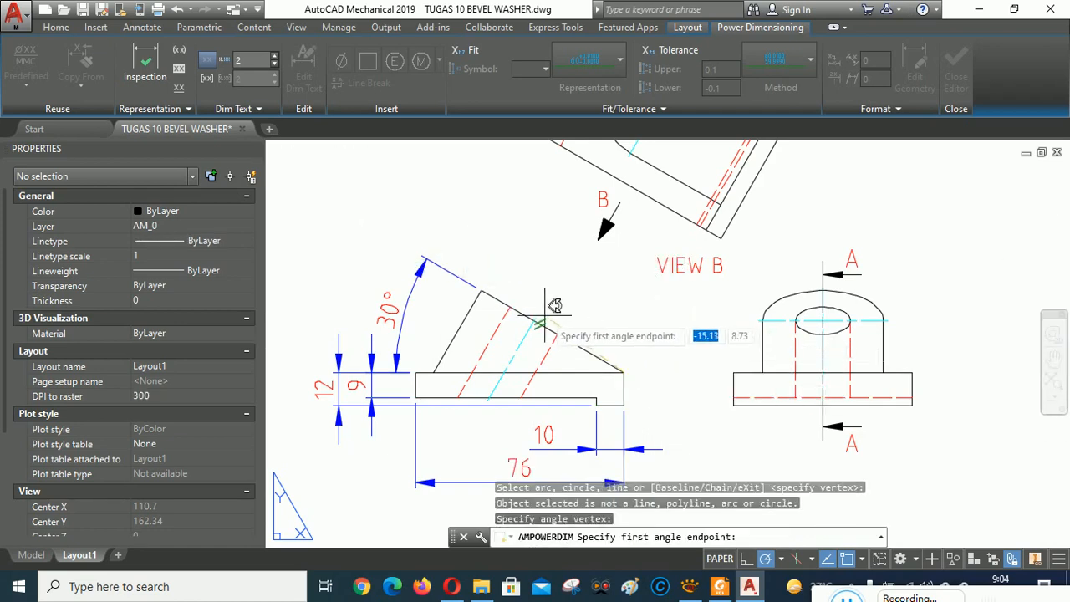
scroll(537, 313, up, 4)
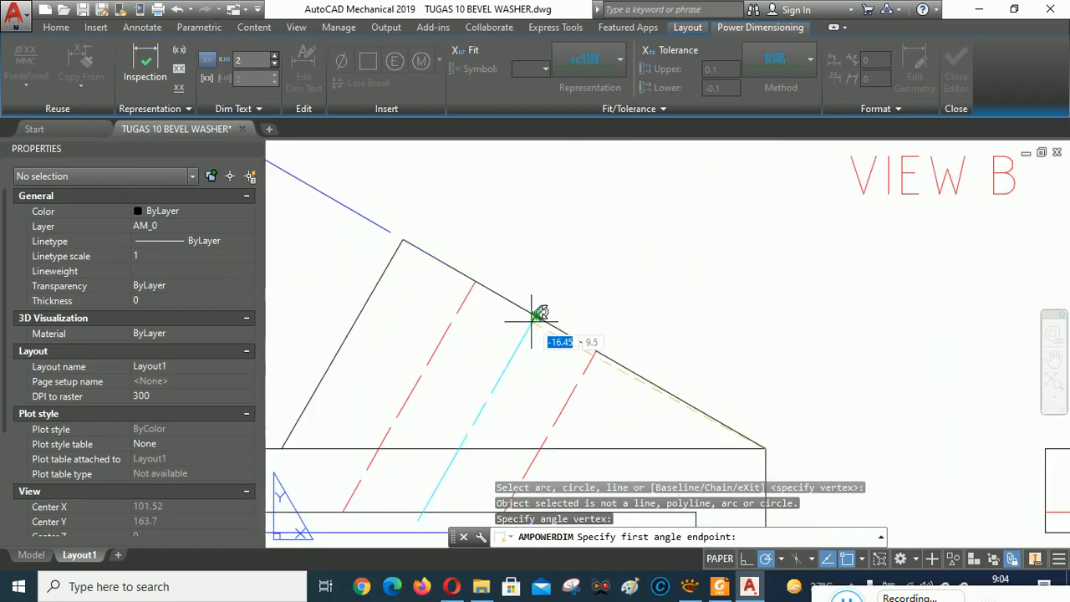
click(536, 315)
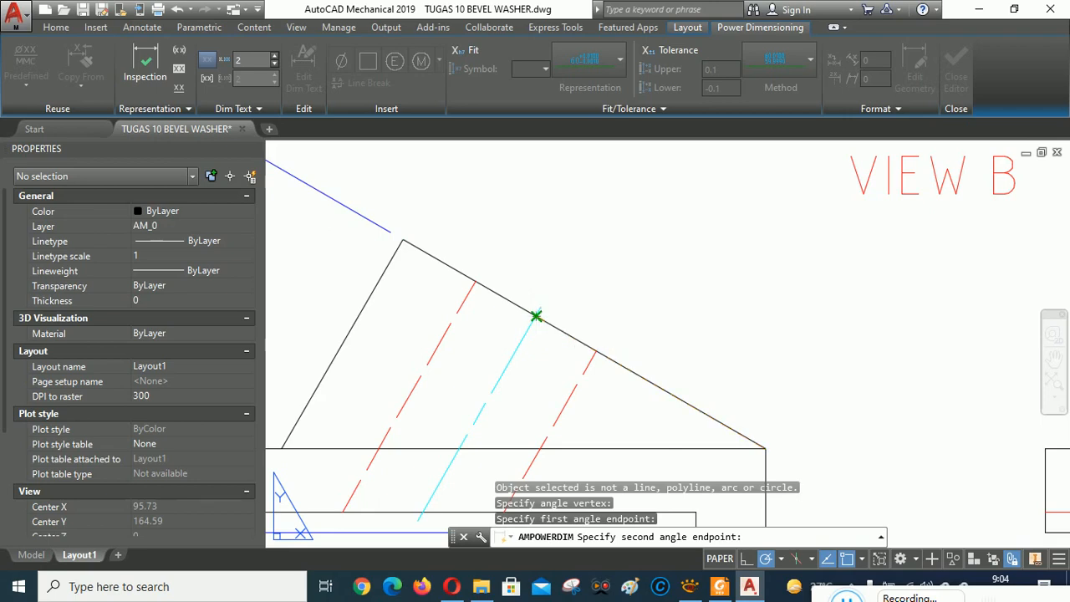
click(536, 315)
key(Escape)
key(Escape)
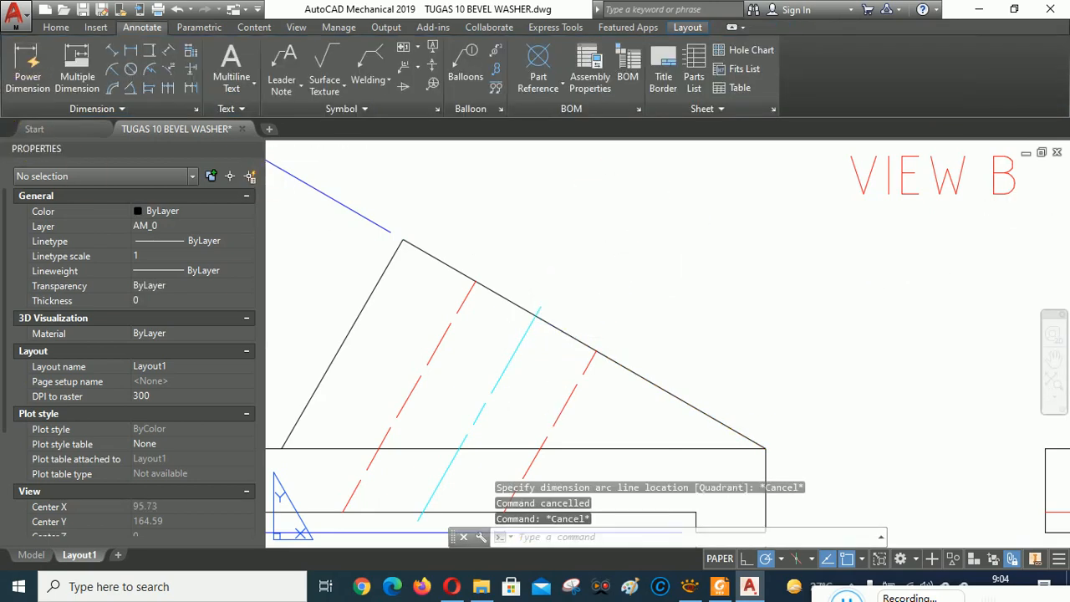
- Add an aligned dimension along the front view's sloped edge from its lower corner to the hole's centre line, placed above the slope
key(Return)
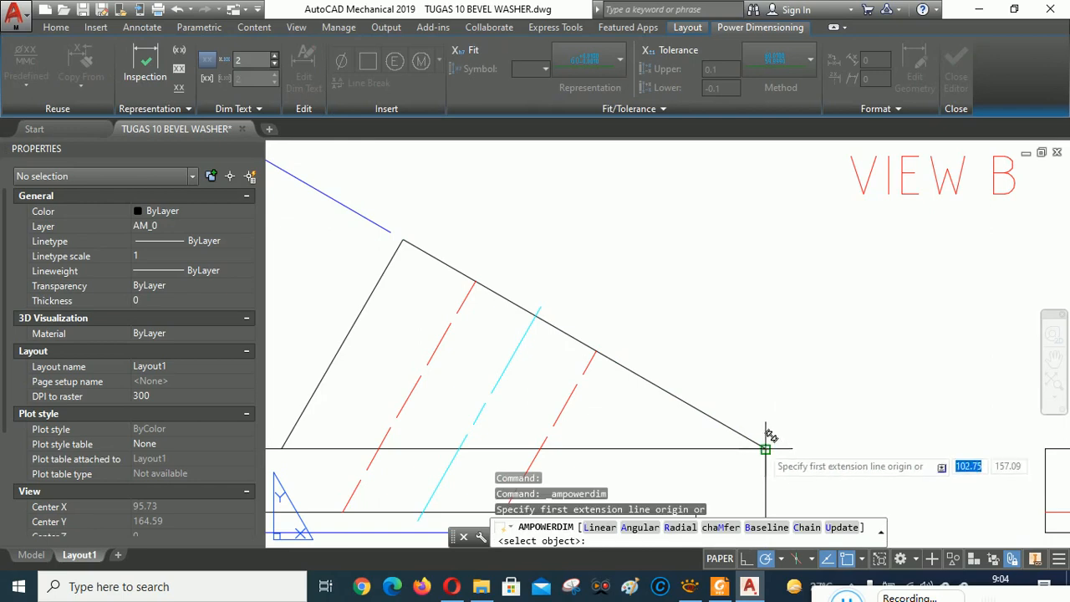
click(764, 449)
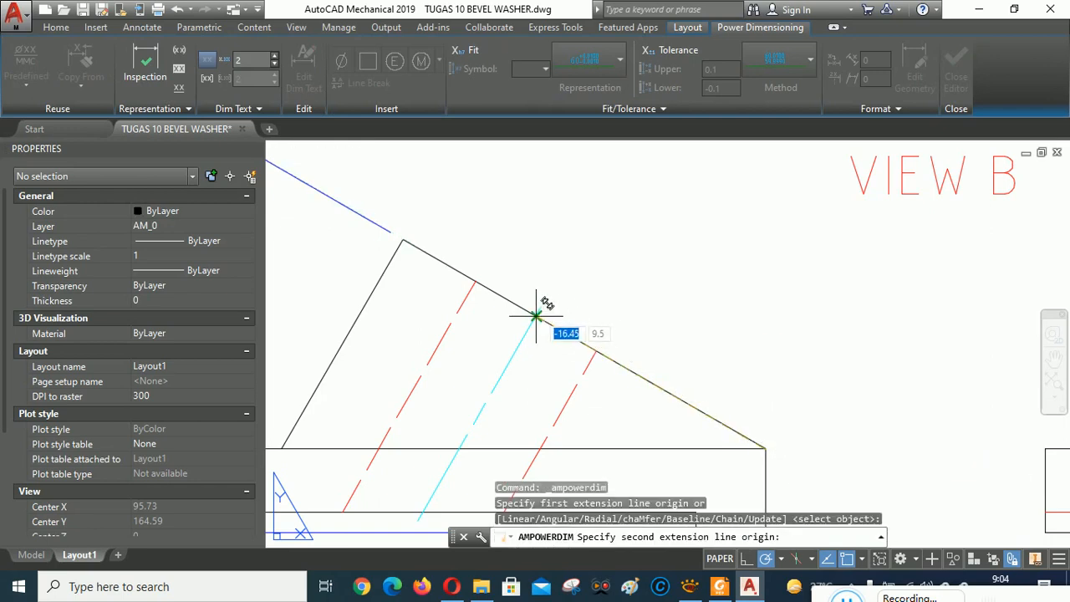
click(541, 306)
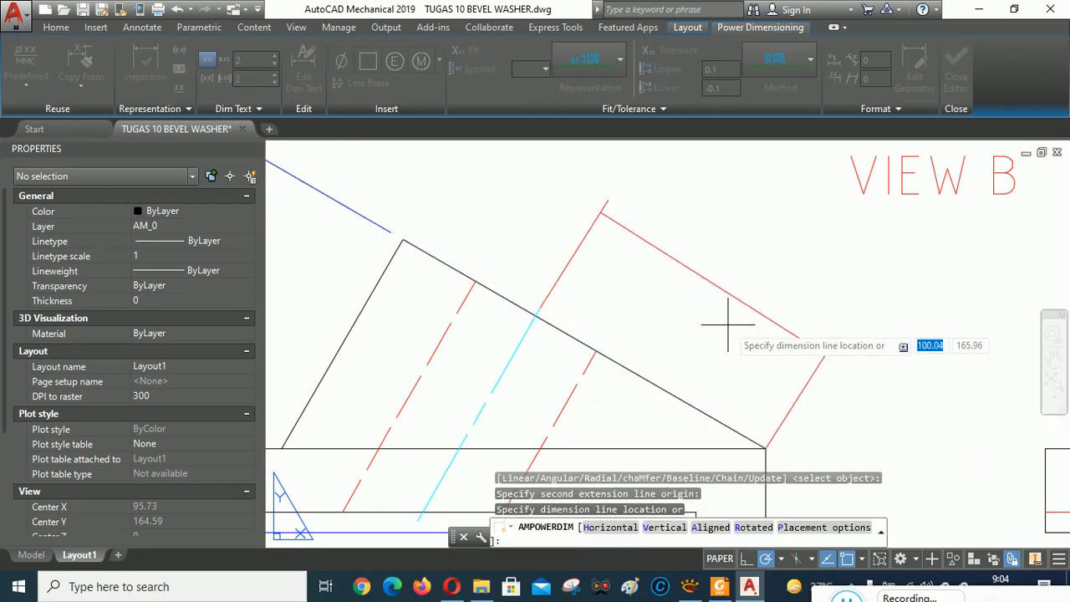
scroll(725, 324, down, 2)
scroll(727, 324, down, 2)
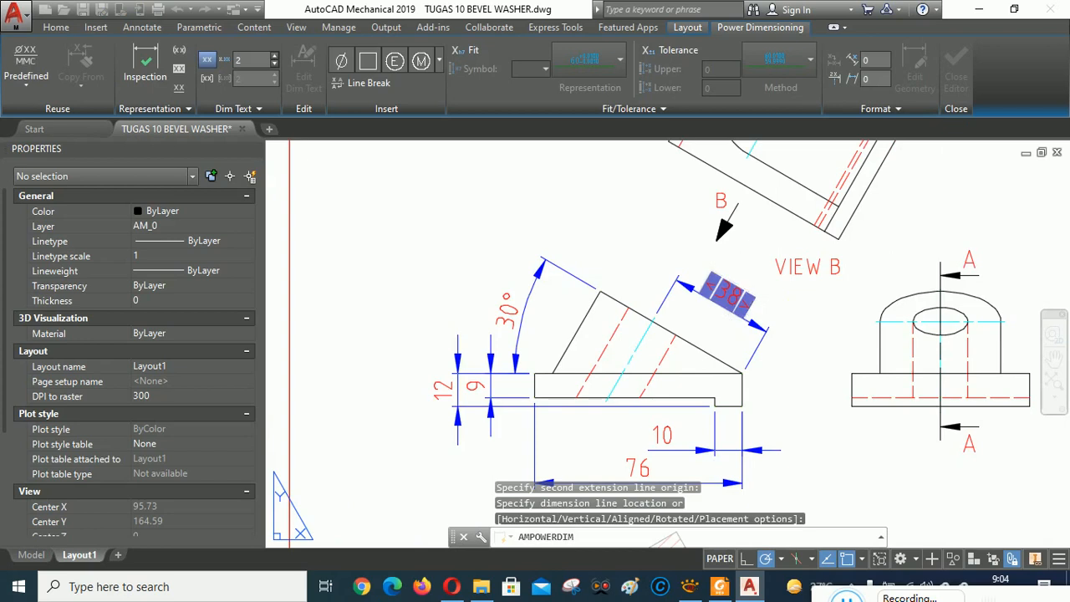
click(803, 297)
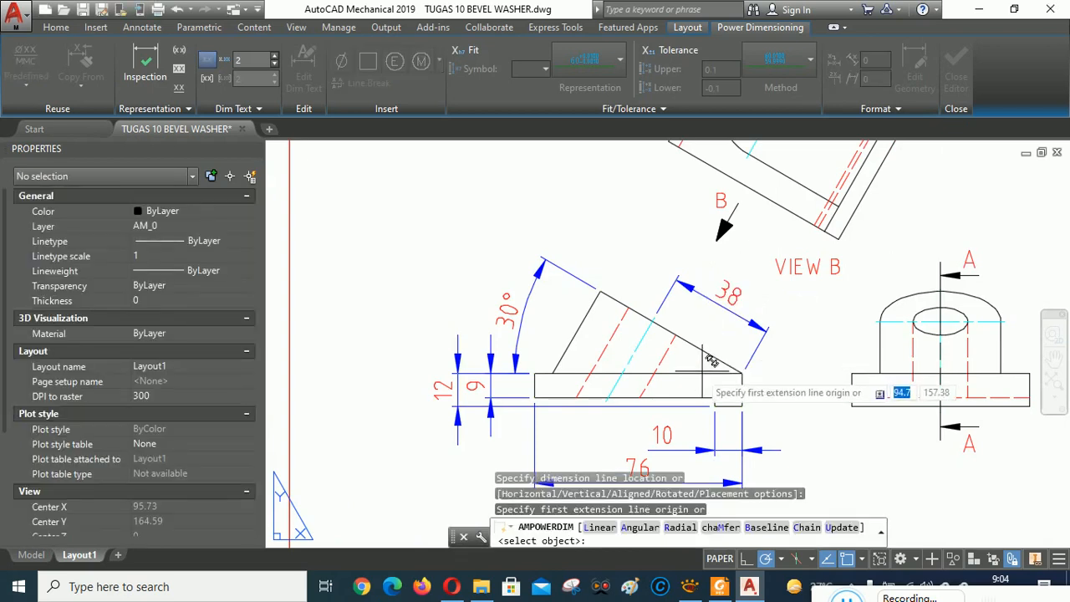
- Add an aligned dimension along the front view's full sloped edge, well above the hole-centre dimension
click(742, 372)
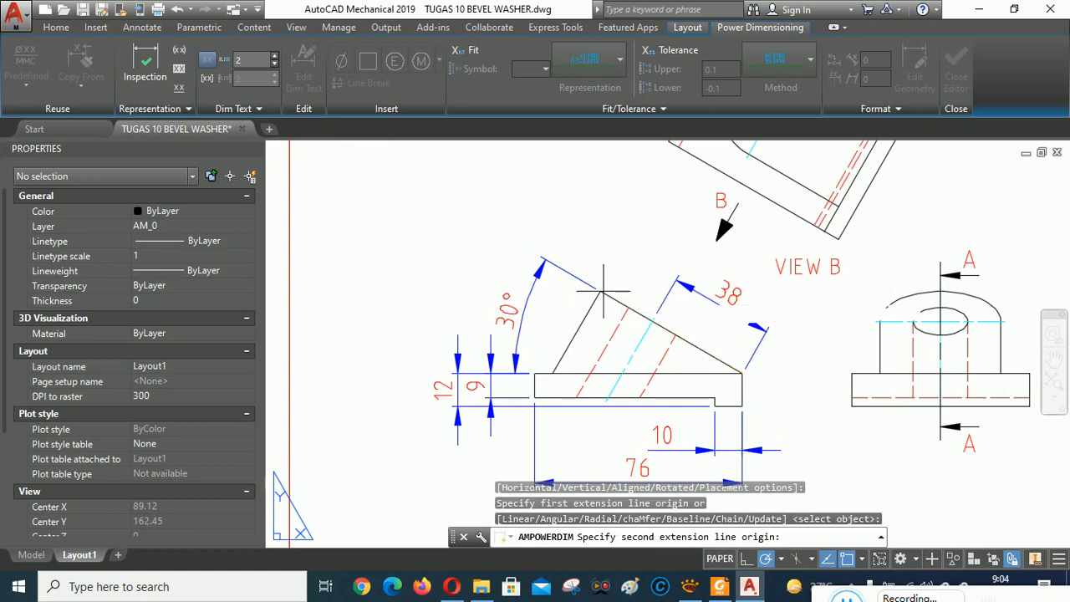
click(600, 291)
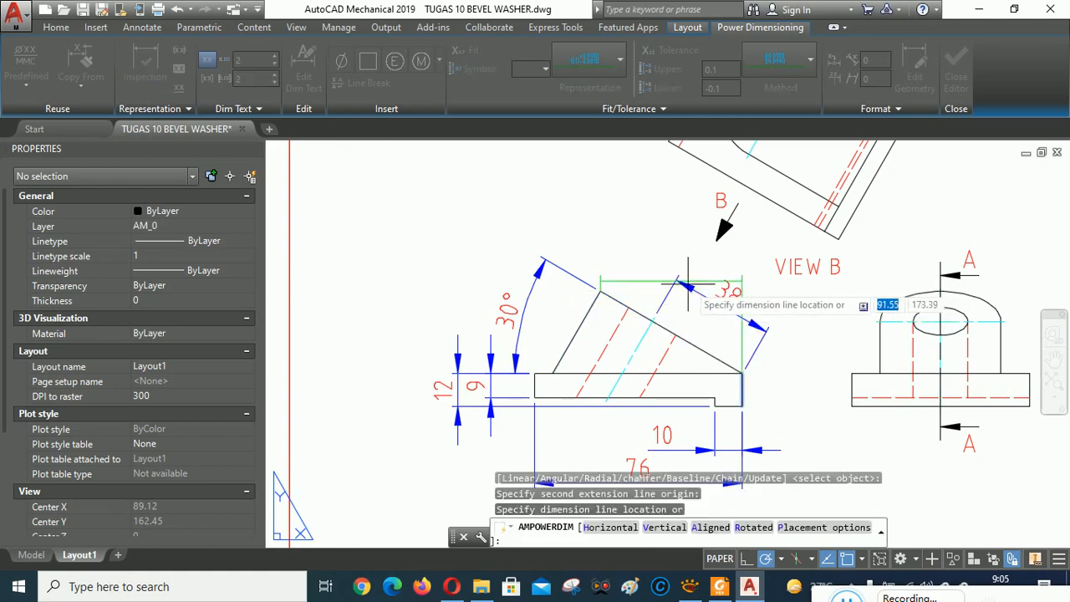
scroll(689, 284, down, 4)
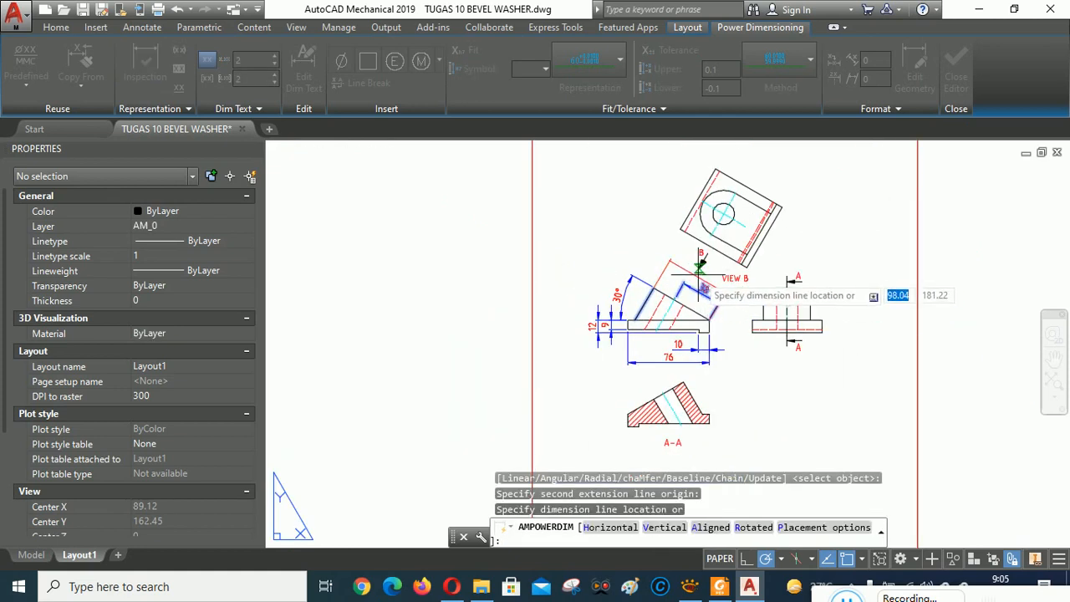
click(706, 280)
scroll(715, 292, up, 4)
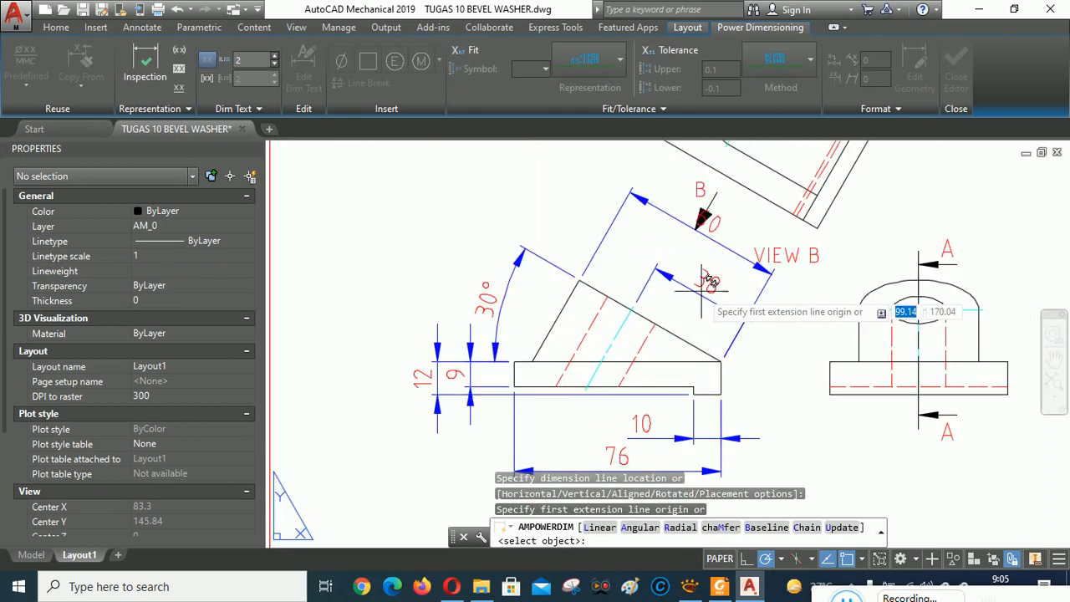
key(Escape)
key(Escape)
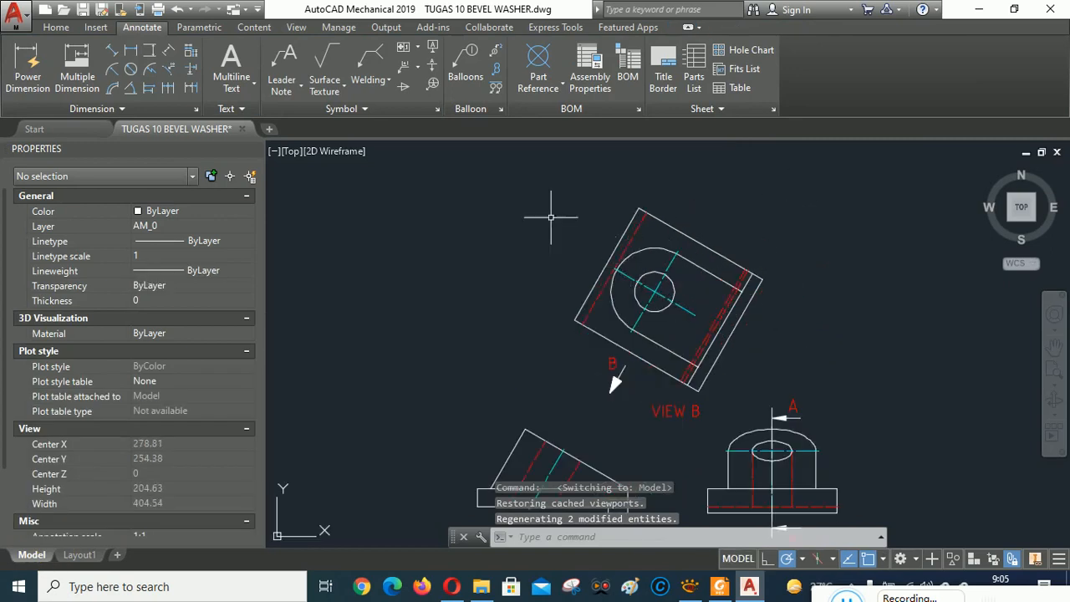
- In model space, move VIEW B with its arrow and labels about 28 mm away at 60°, and save the drawing
click(57, 26)
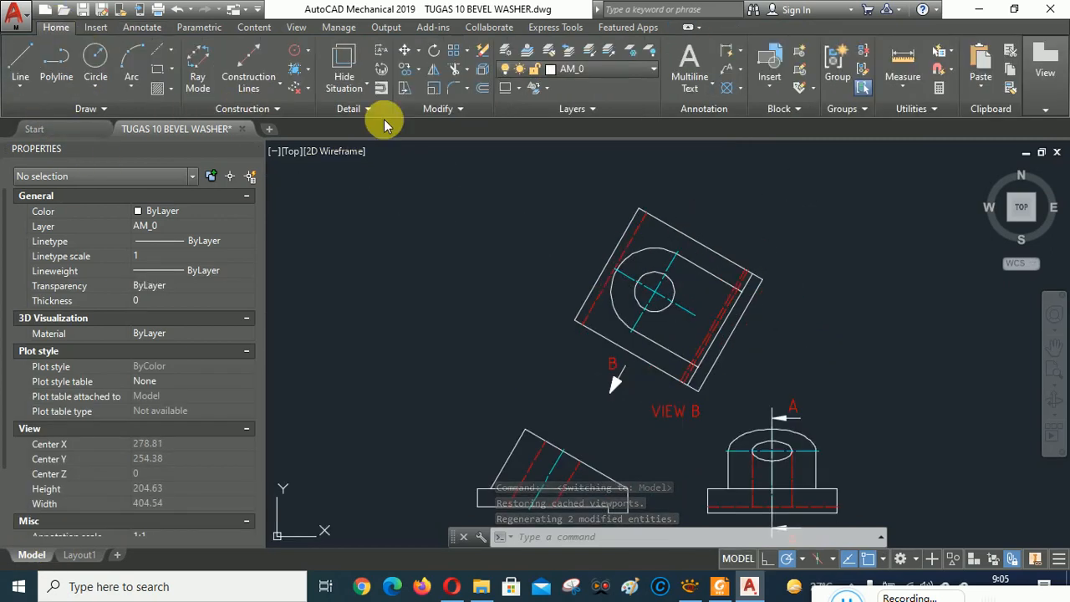
text(m)
key(Return)
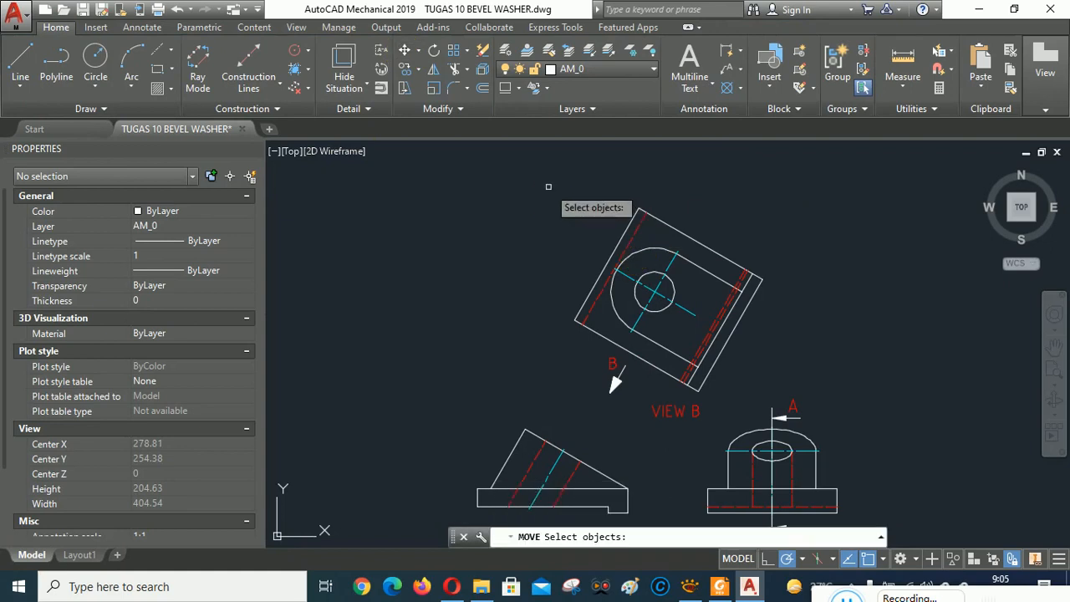
click(549, 186)
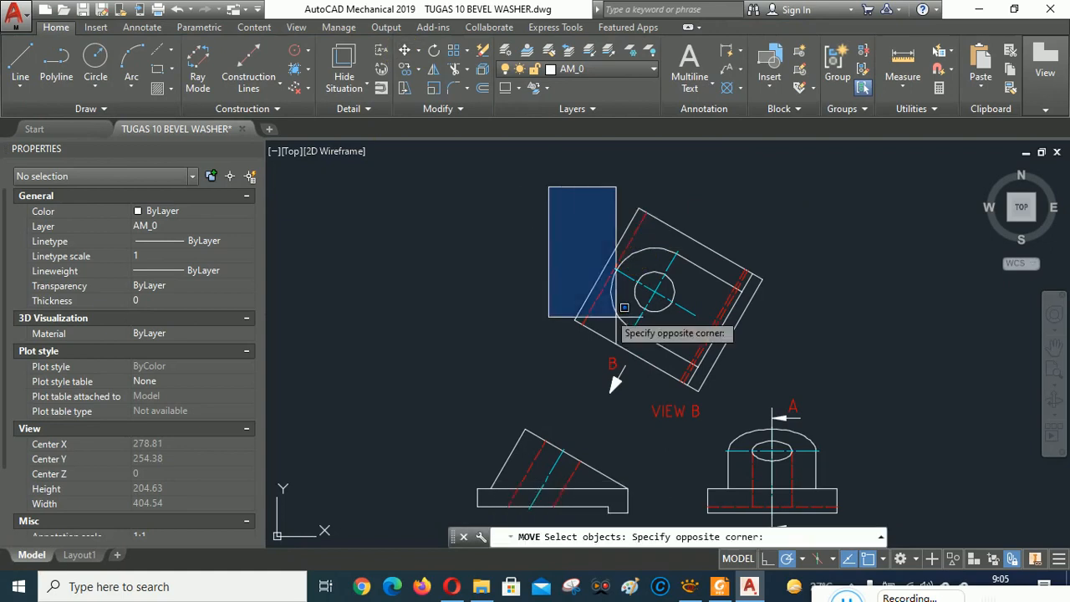
click(767, 419)
key(Return)
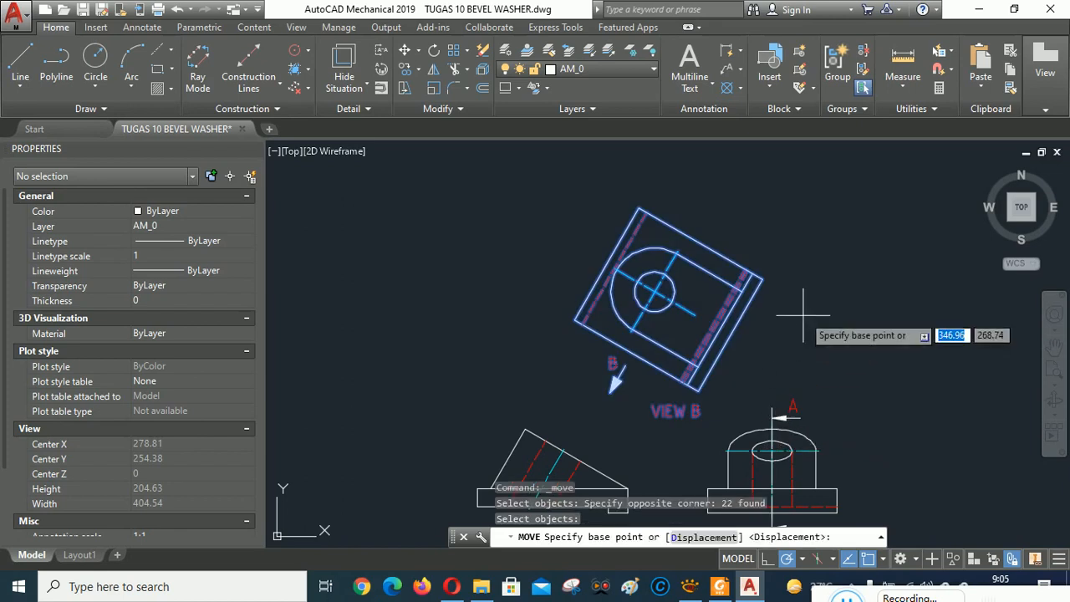
click(773, 260)
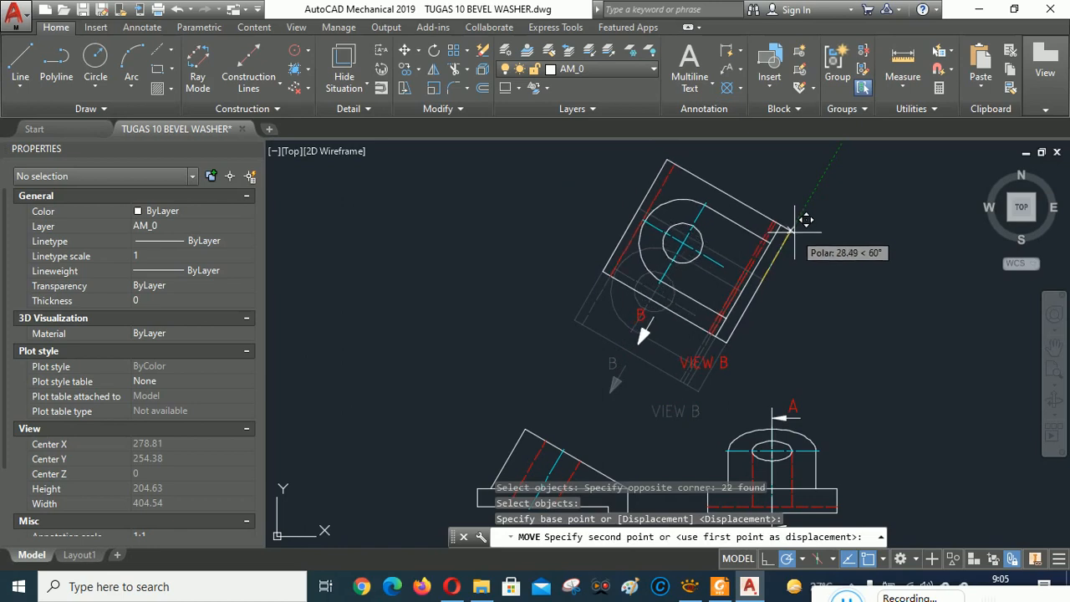
click(805, 219)
scroll(656, 381, down, 2)
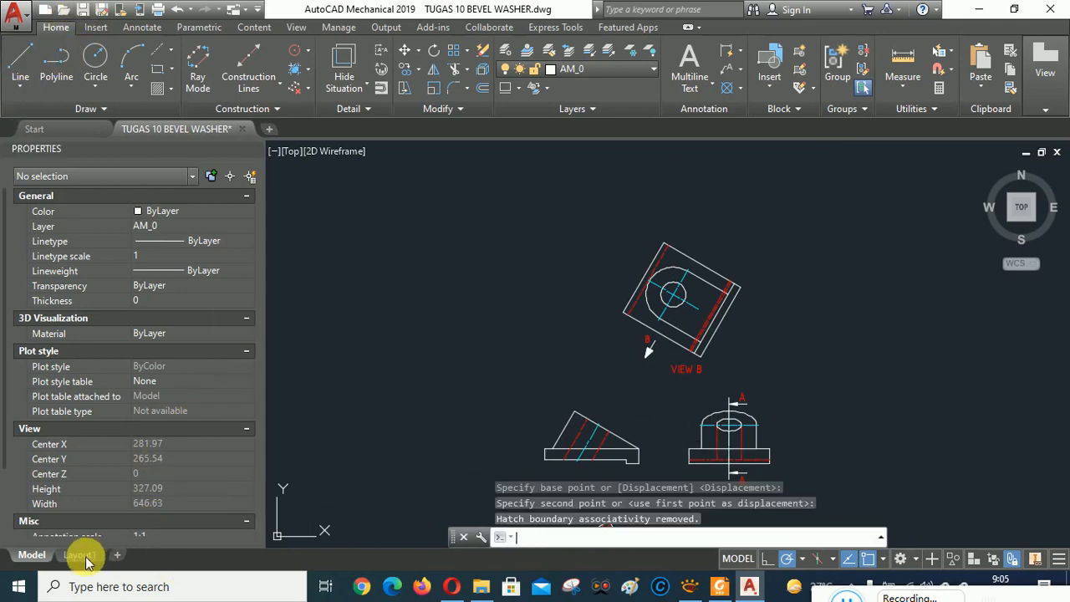
key(ctrl+s)
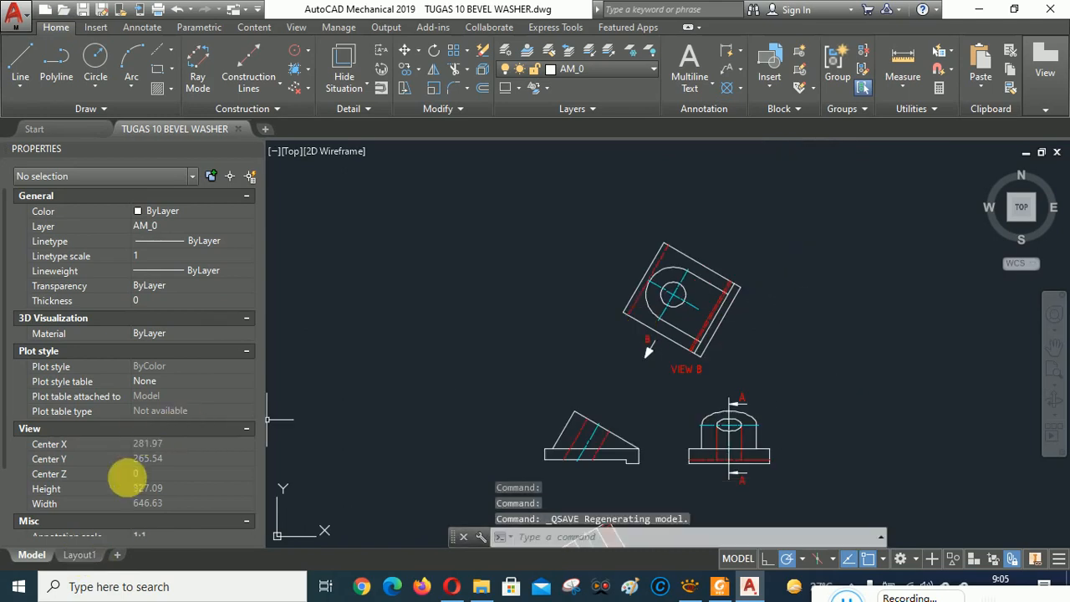
- Return to Layout1 and delete the aligned dimension spanning the front view's full sloped edge
click(79, 554)
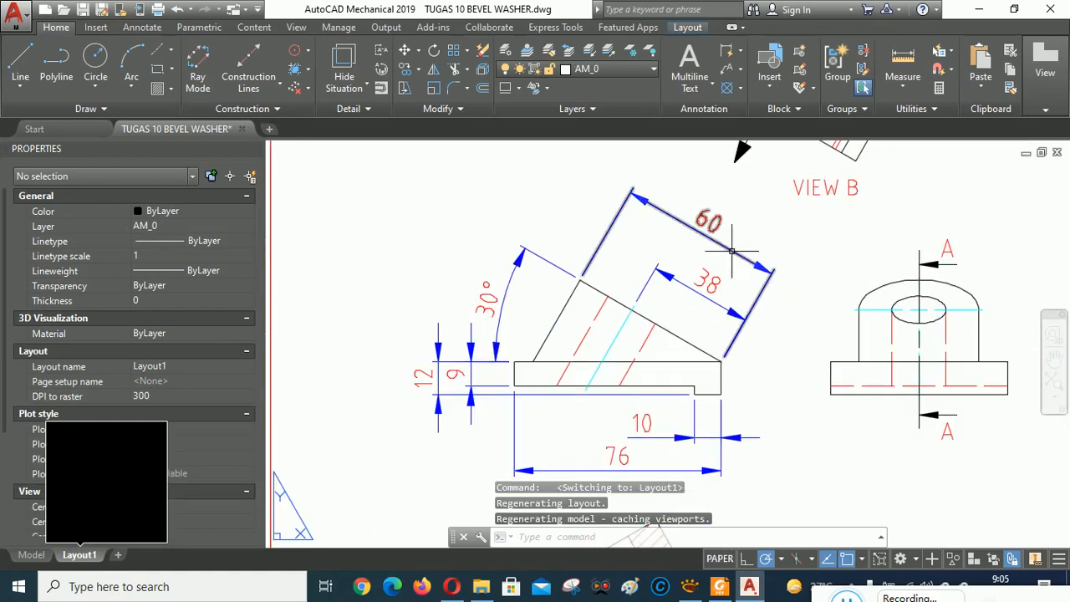
click(732, 249)
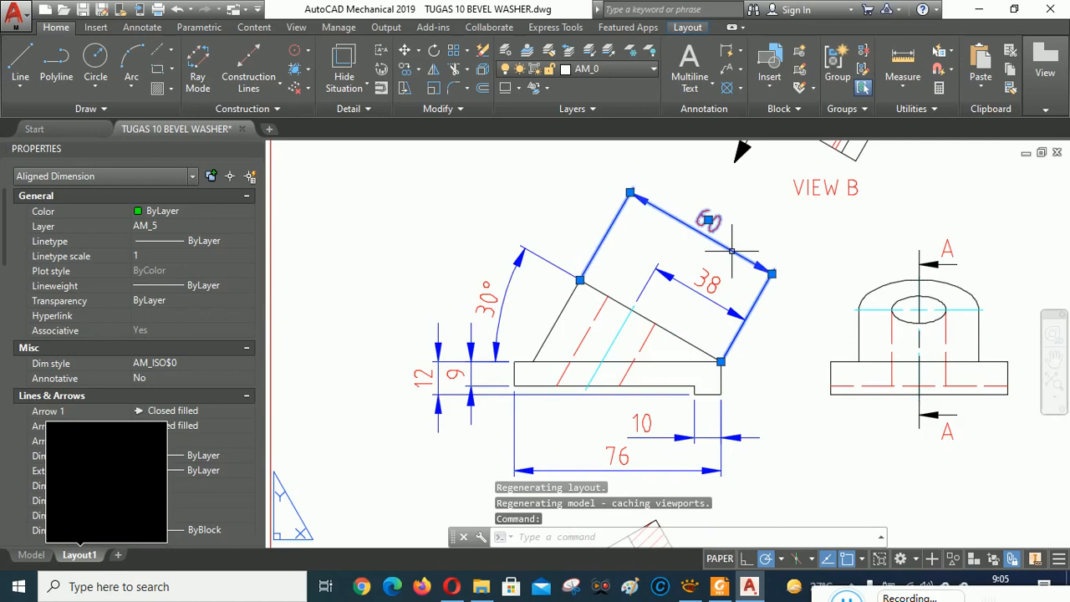
key(Delete)
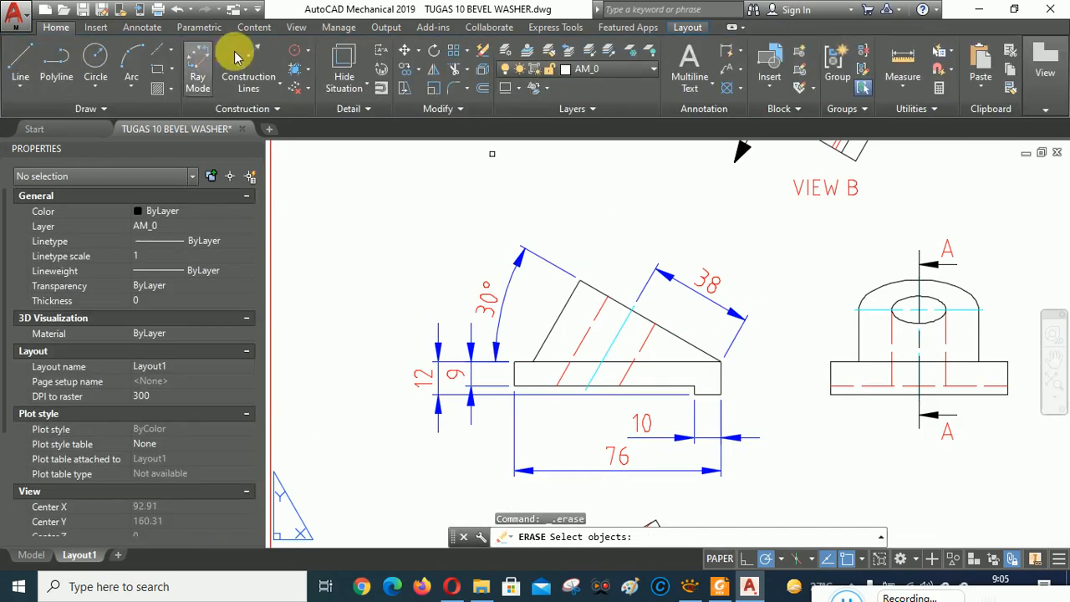
- Dimension the front view's full sloped edge with an aligned power dimension placed just above and parallel to the 38 mm dimension
click(142, 26)
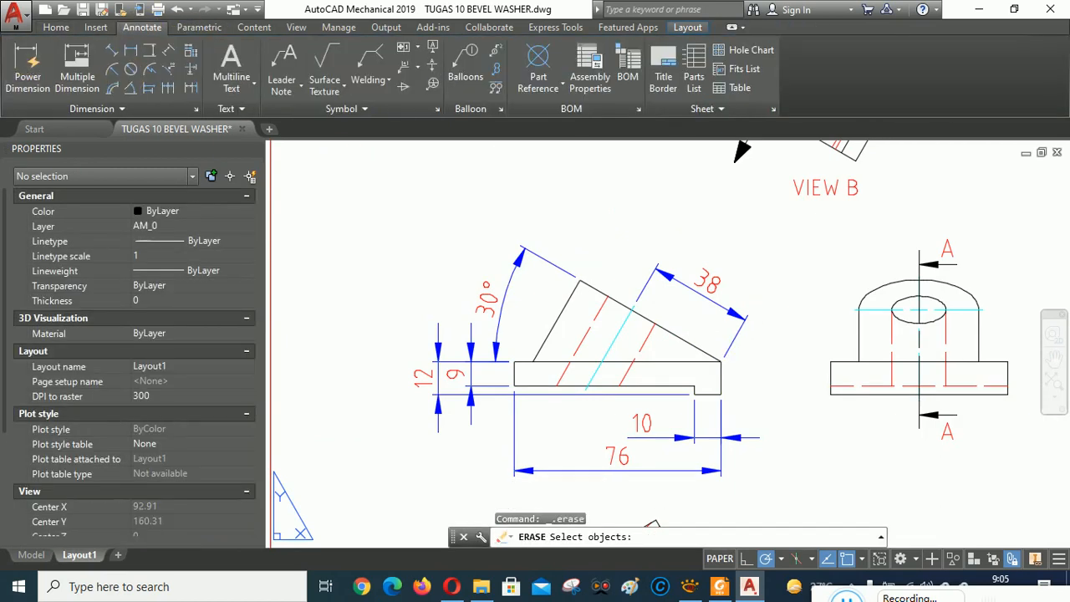
click(28, 68)
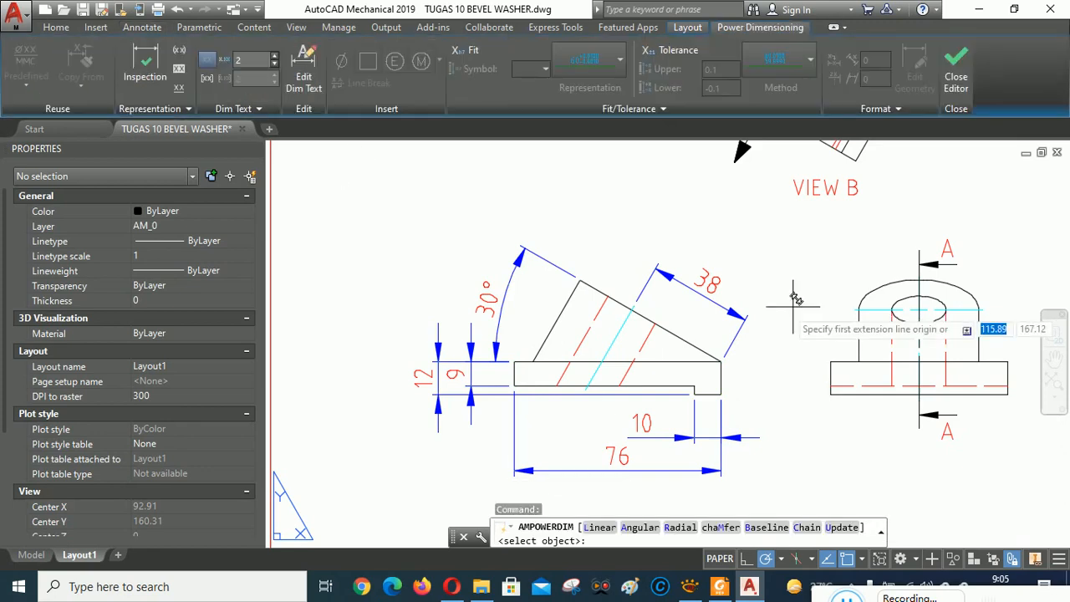
click(722, 361)
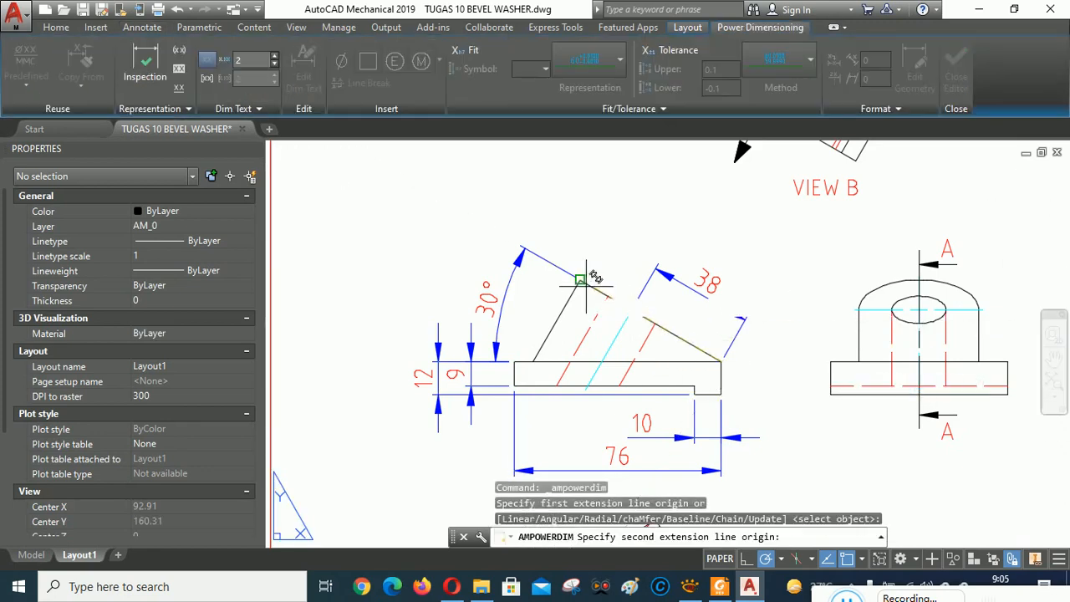
click(580, 279)
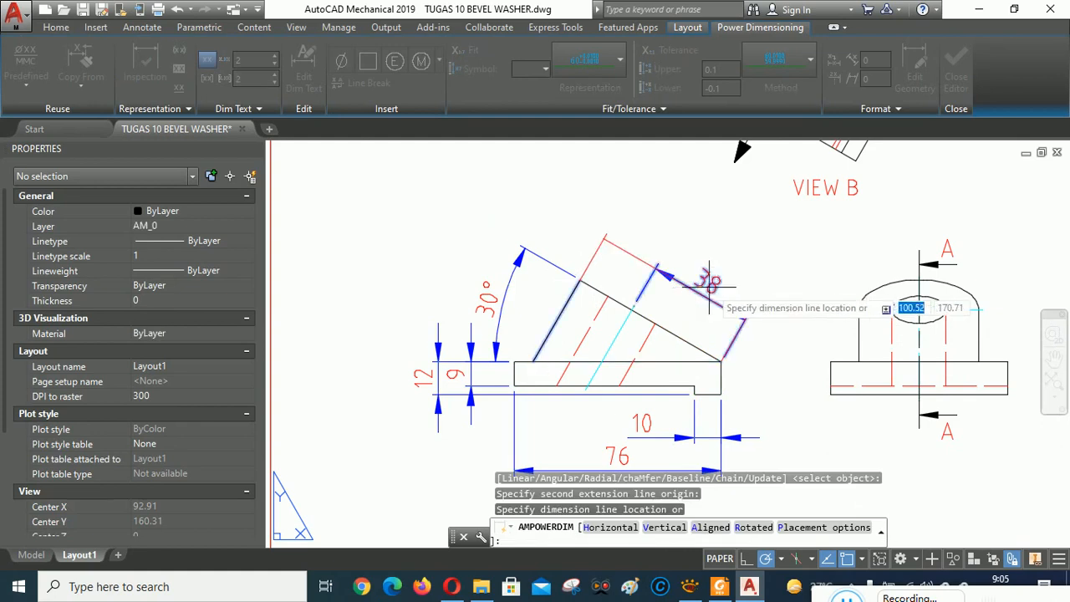
click(711, 284)
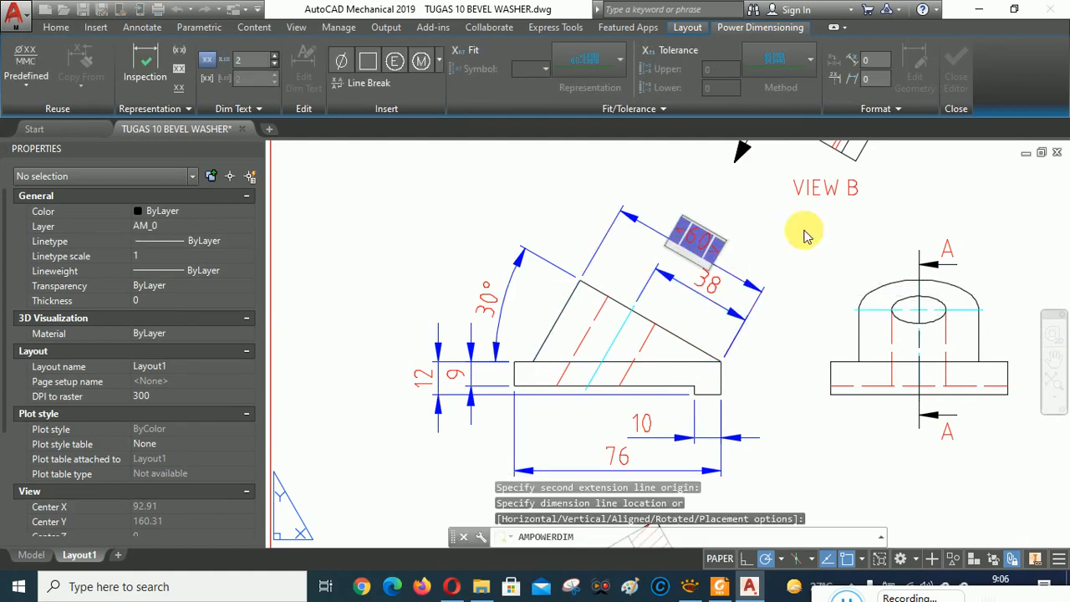
click(724, 235)
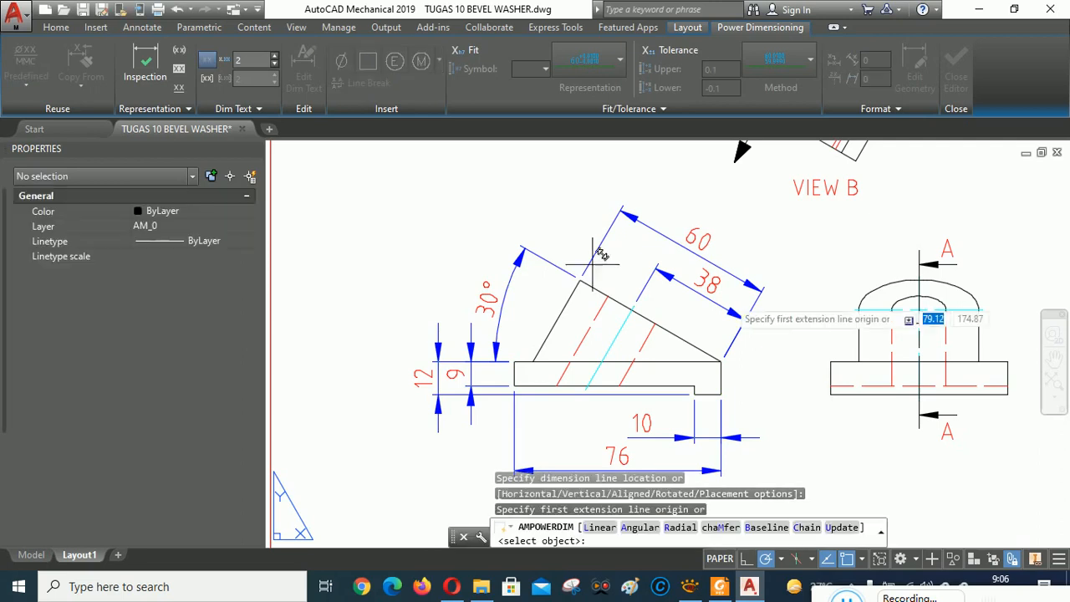
- Dimension the overall width of the side view's base, placing it below the view level with the front view's length dimension
mouse_move(776, 311)
middle_down()
mouse_move(647, 349)
mouse_move(620, 338)
mouse_move(652, 376)
mouse_move(598, 543)
mouse_move(673, 370)
mouse_move(660, 252)
middle_up()
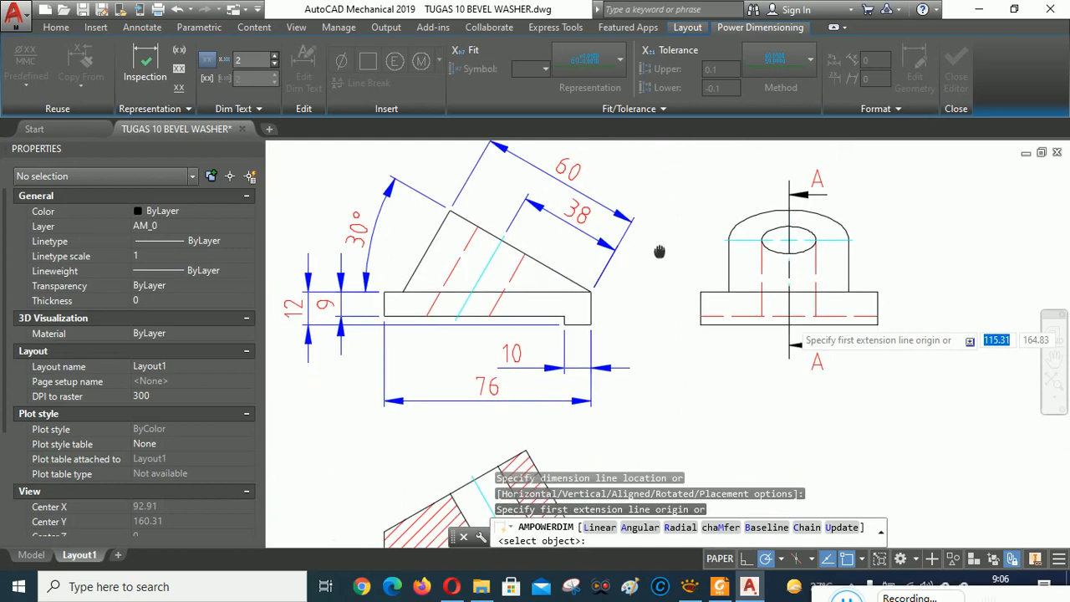
click(701, 324)
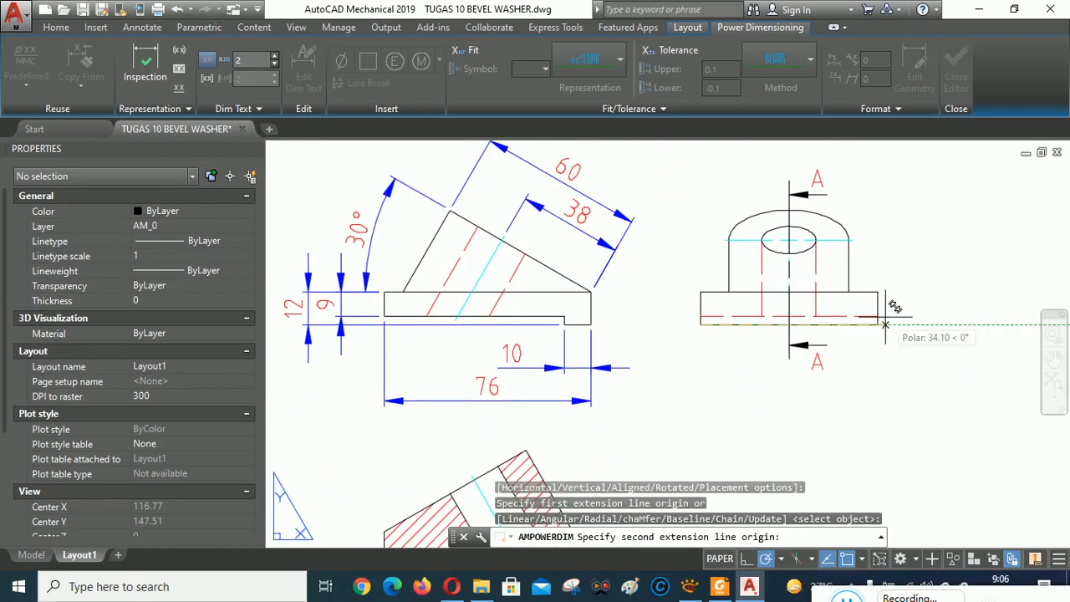
click(878, 322)
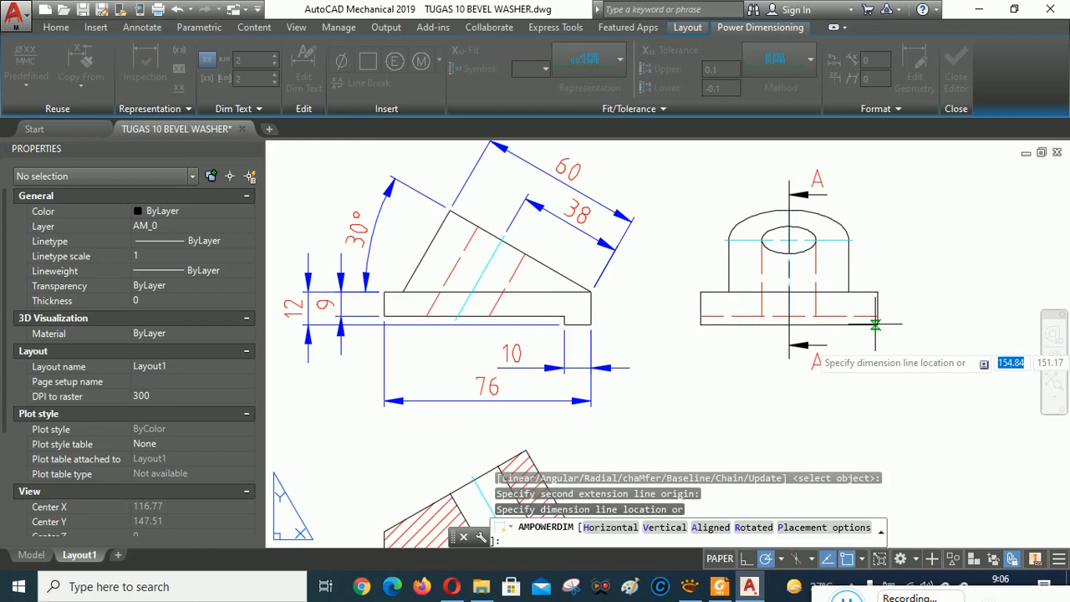
click(763, 400)
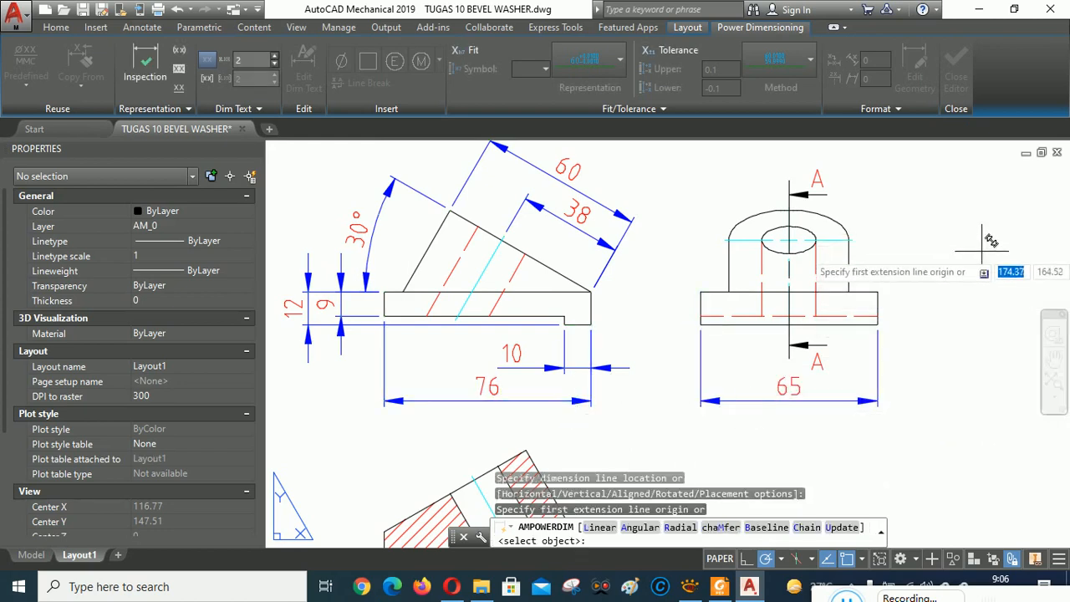
- Add an aligned dimension across the width of the rounded boss in VIEW B, outside the plate's lower-right edge
mouse_move(982, 249)
middle_down()
mouse_move(948, 306)
mouse_move(979, 337)
mouse_move(992, 440)
middle_up()
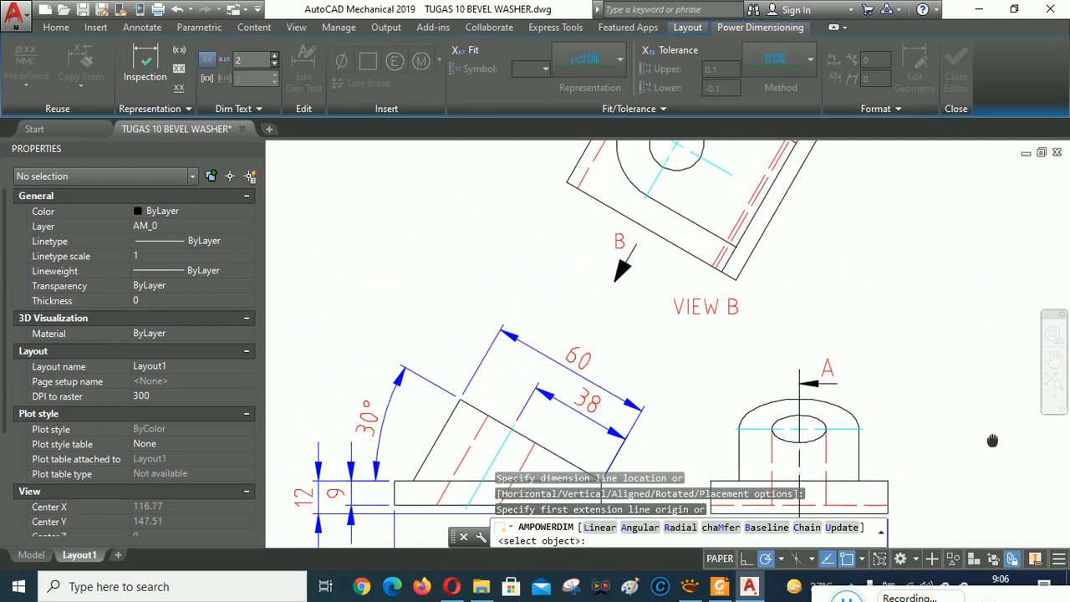
middle_drag(920, 282, 936, 460)
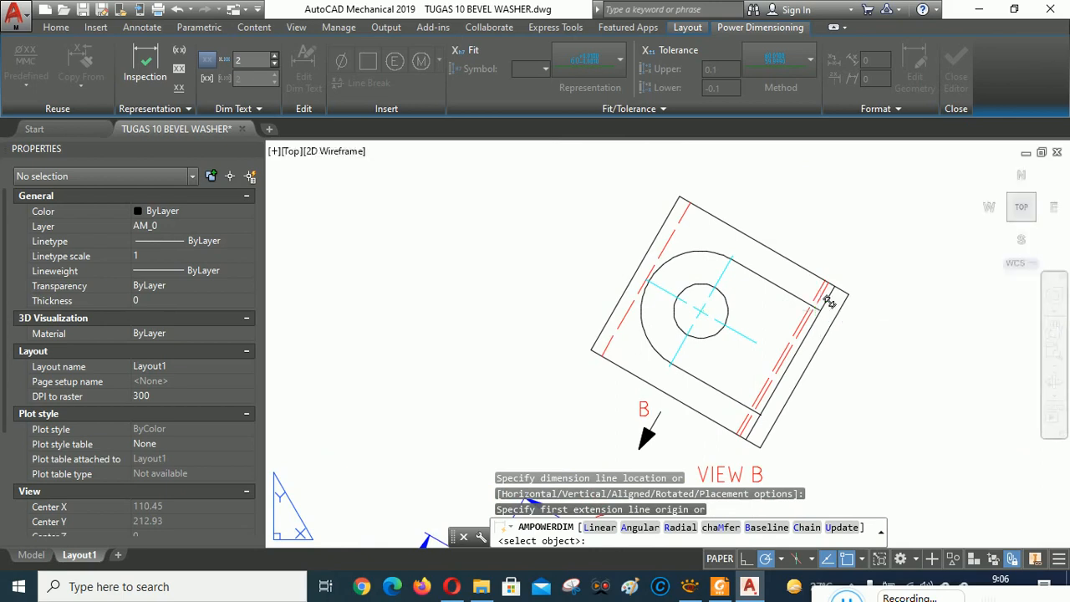
click(820, 310)
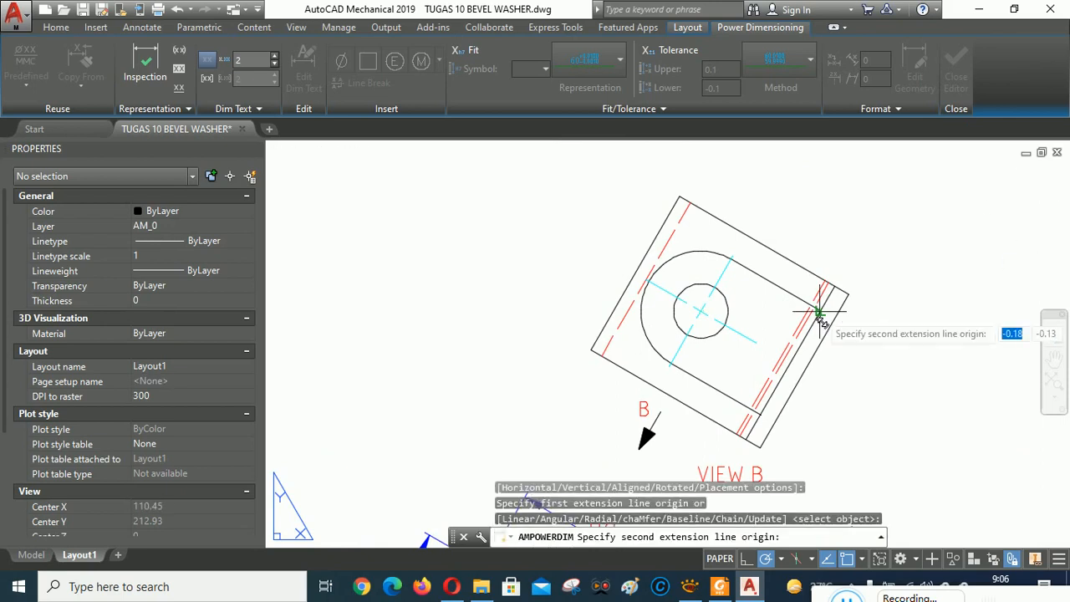
click(760, 415)
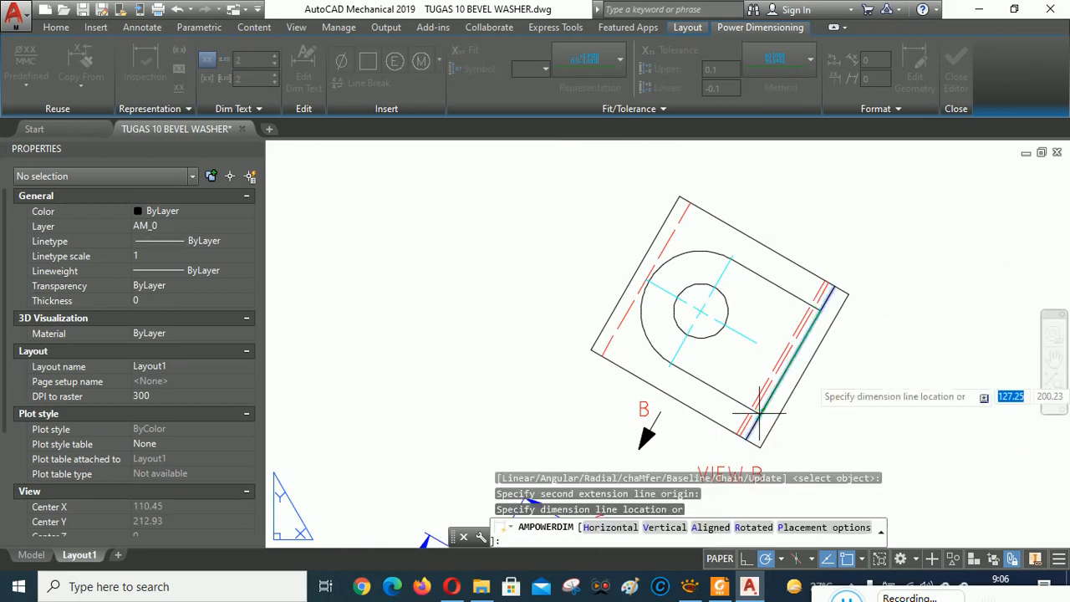
click(852, 383)
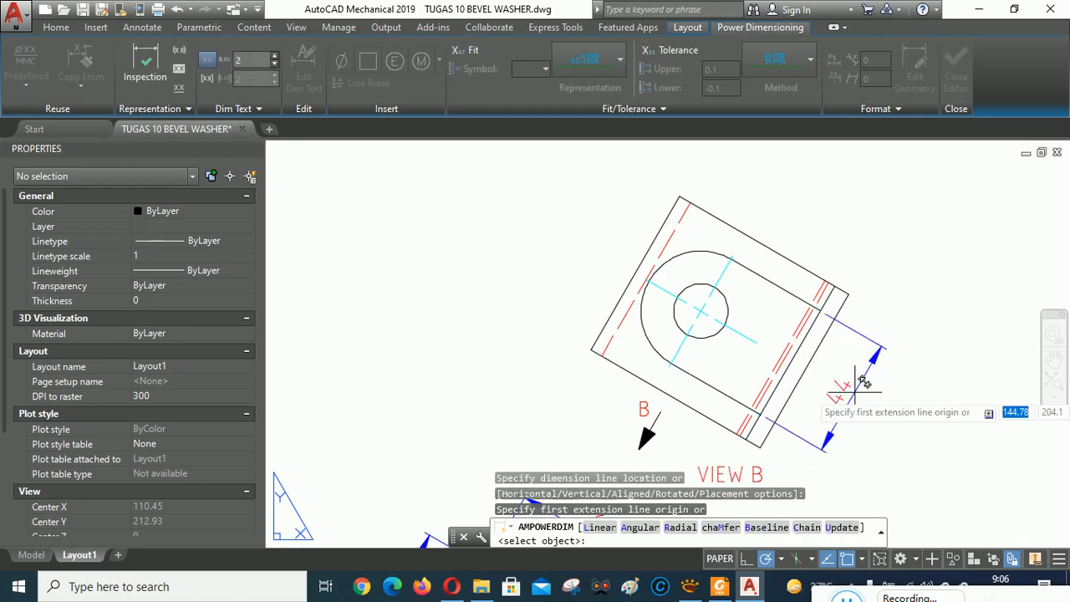
- Add a radial dimension to the boss's rounded end in VIEW B, with its text outside the plate's upper-left edge
mouse_move(947, 301)
middle_down()
mouse_move(953, 343)
mouse_move(953, 313)
middle_up()
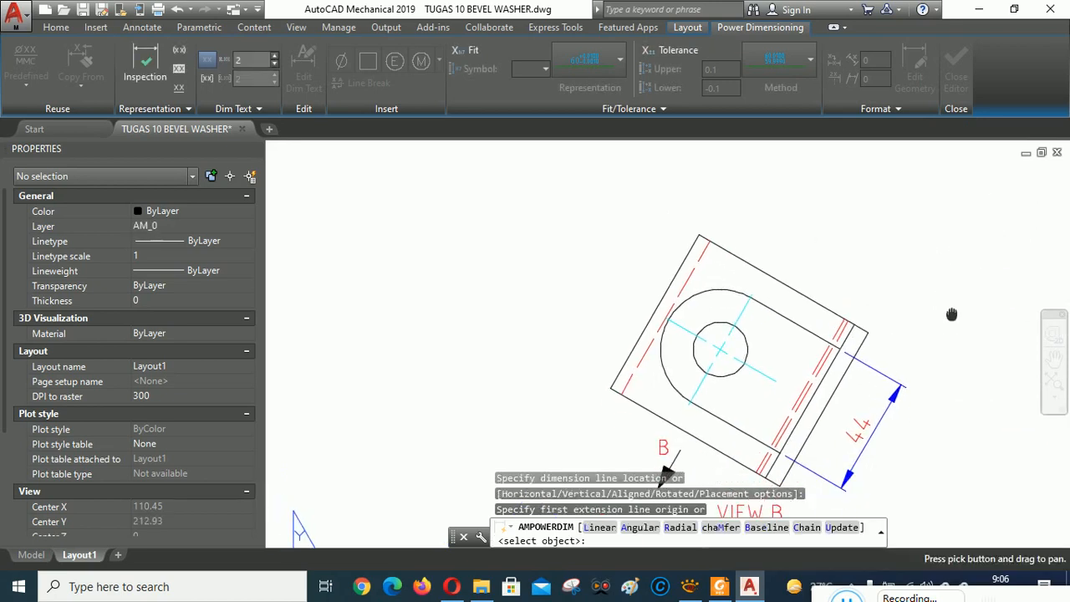
right_click(842, 247)
click(869, 244)
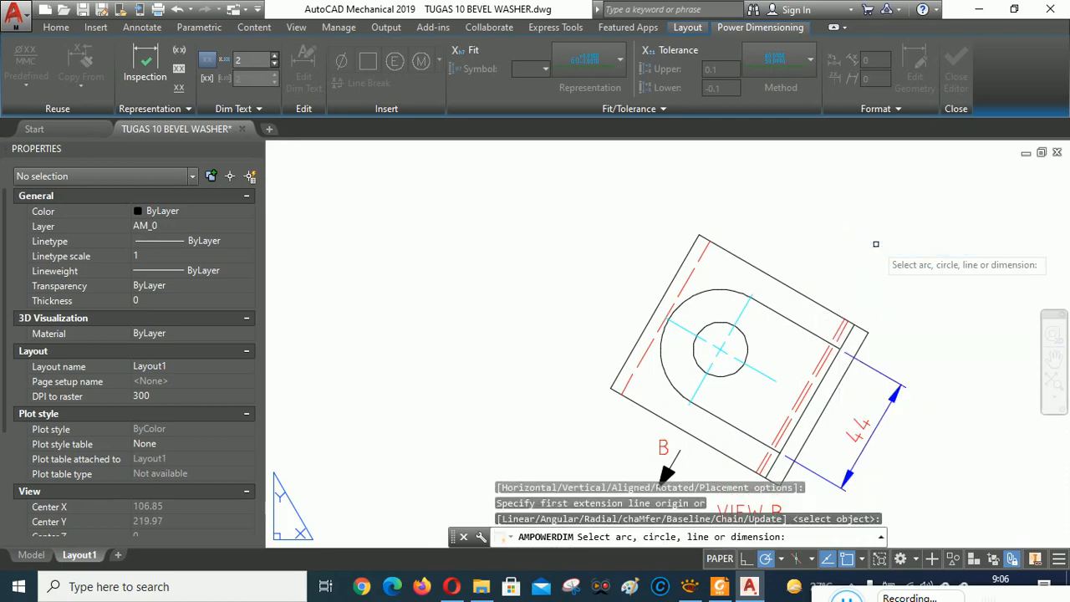
click(705, 292)
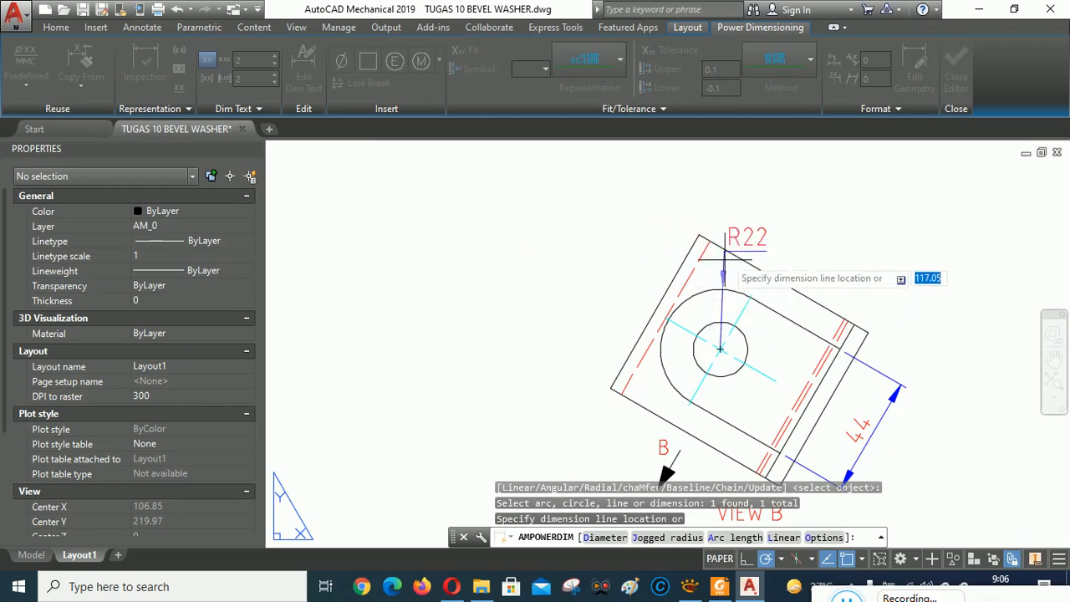
click(670, 236)
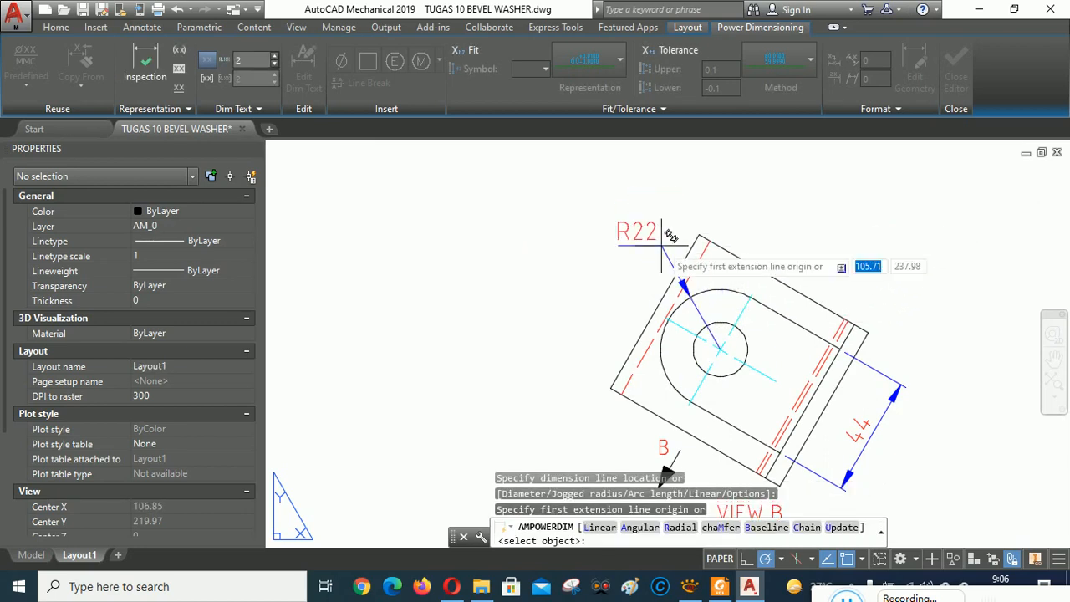
- Add a diameter dimension to the hole in VIEW B, with its text outside the plate's lower-left edge
right_click(539, 274)
click(553, 280)
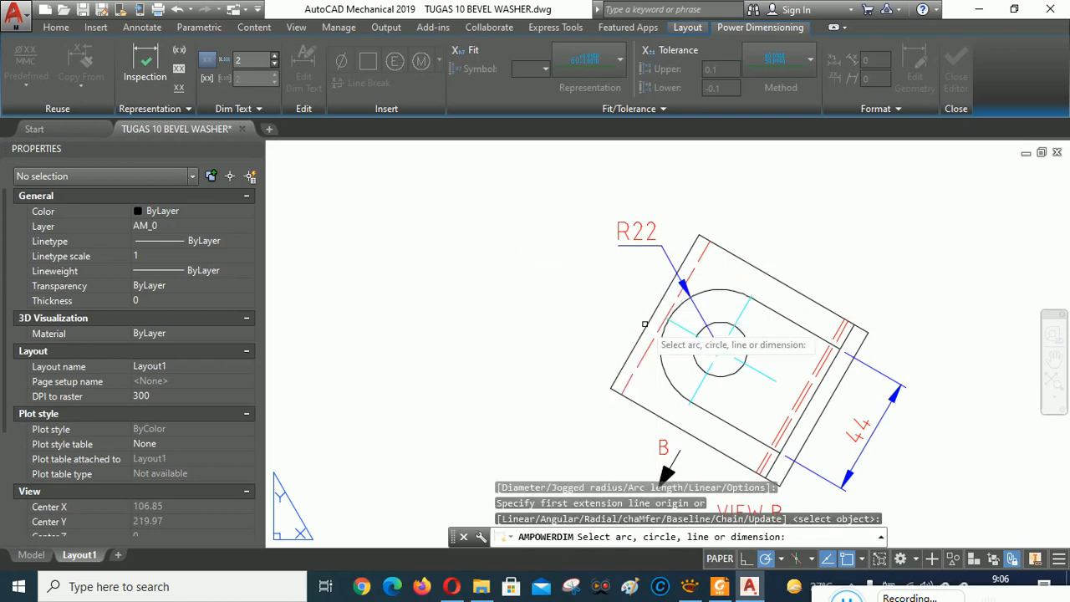
click(693, 352)
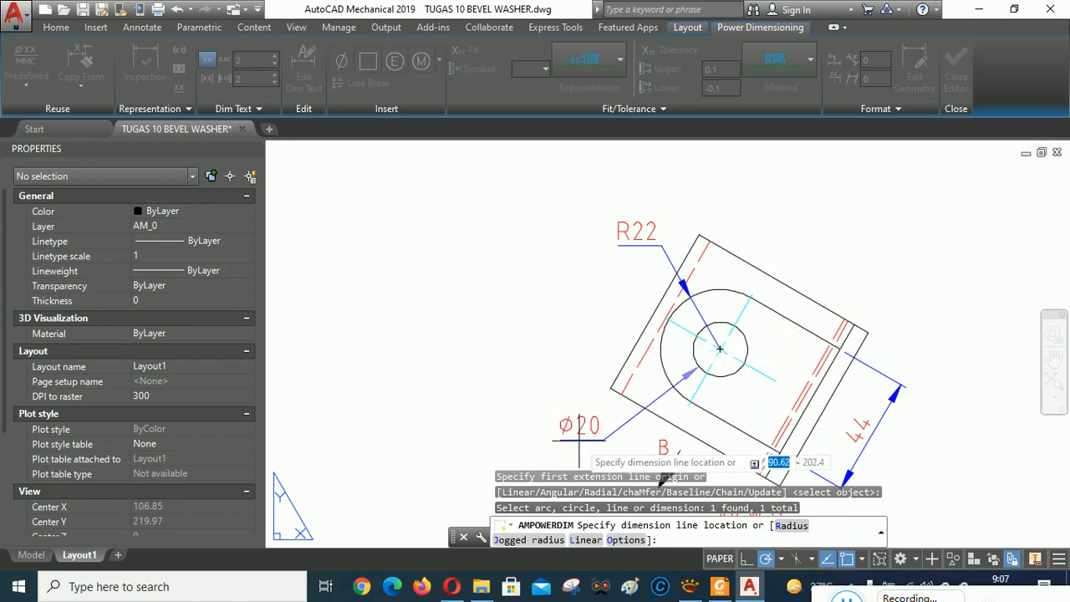
click(586, 433)
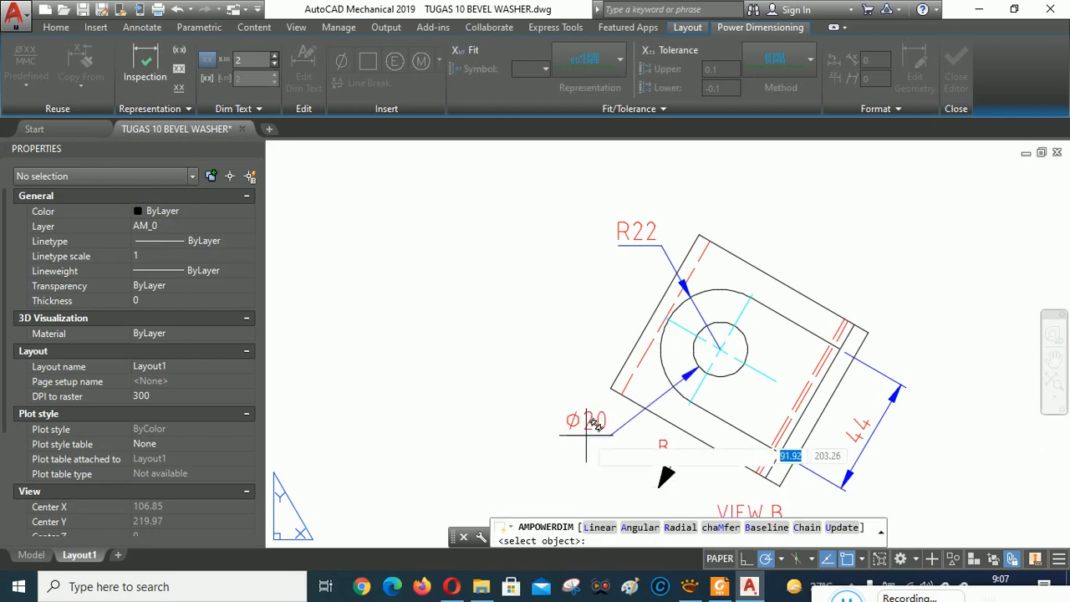
right_click(796, 220)
click(827, 225)
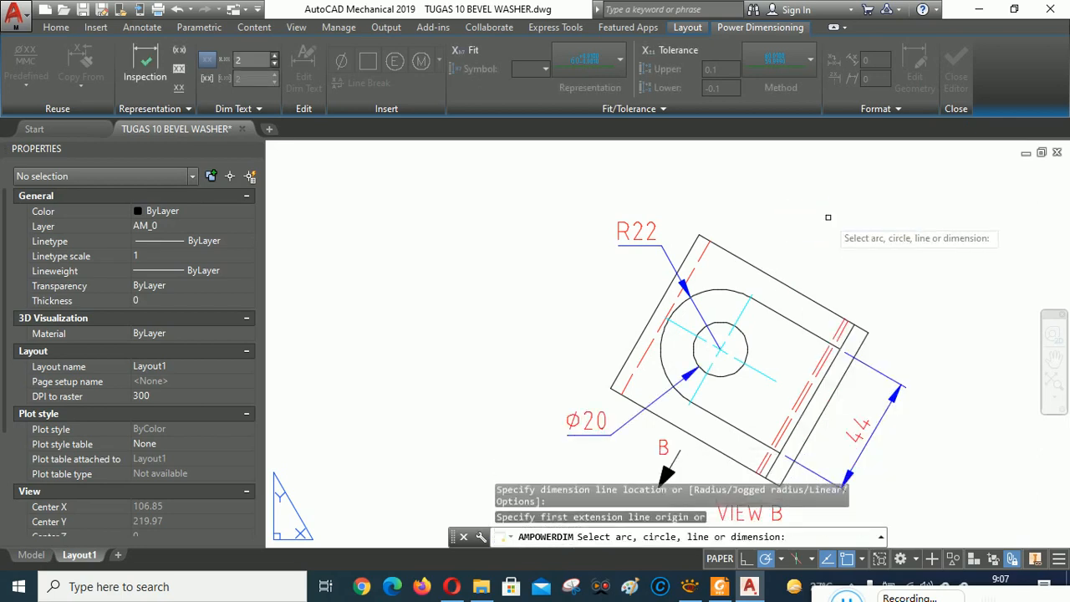
key(Escape)
- Append THRU to the hole's diameter dimension text in VIEW B
click(604, 418)
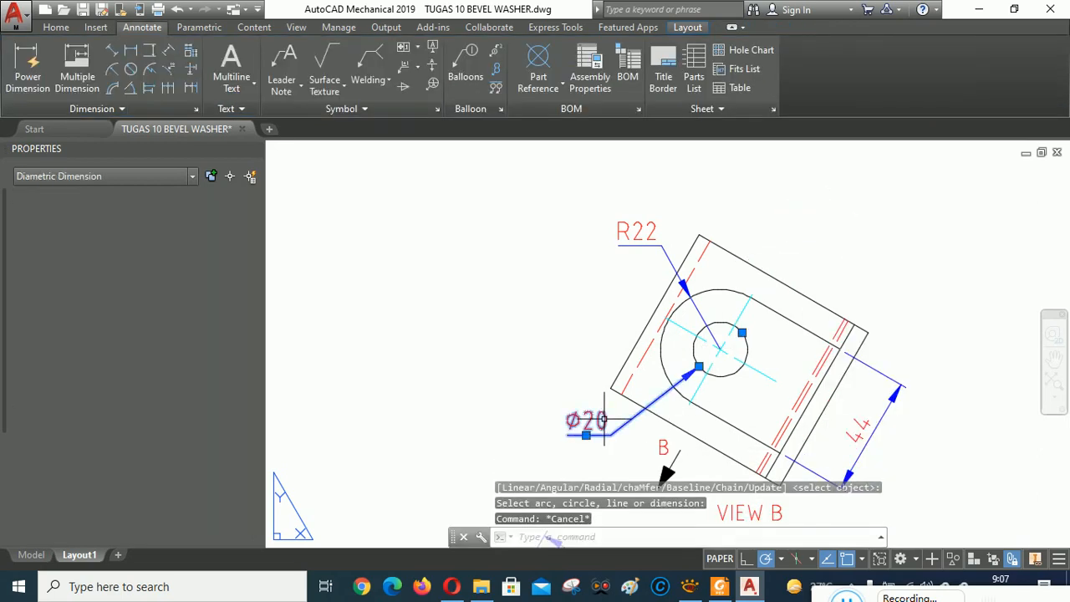
double_click(604, 418)
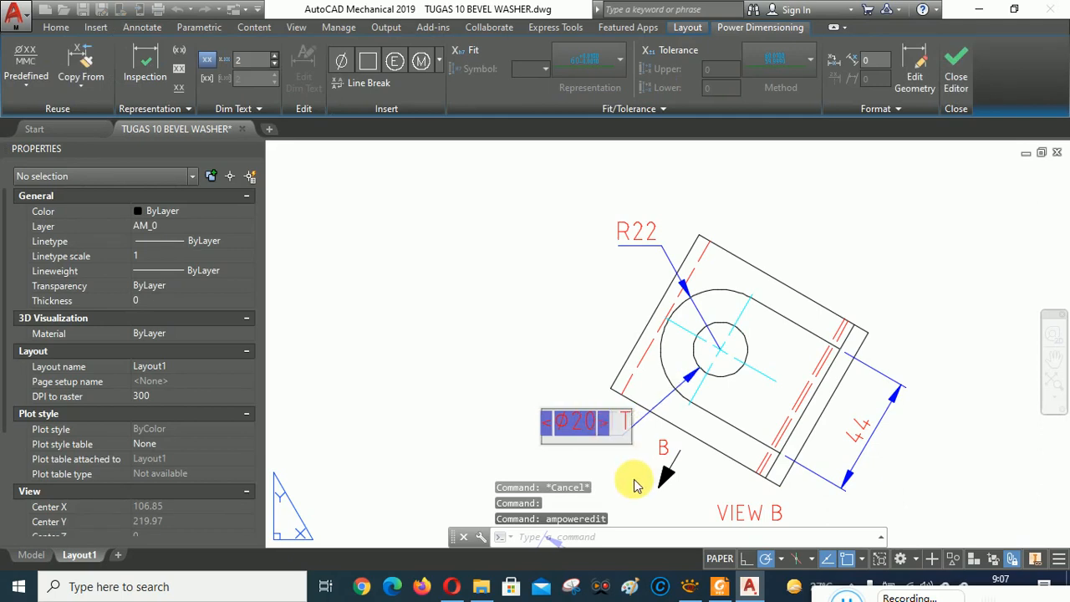
text(RU)
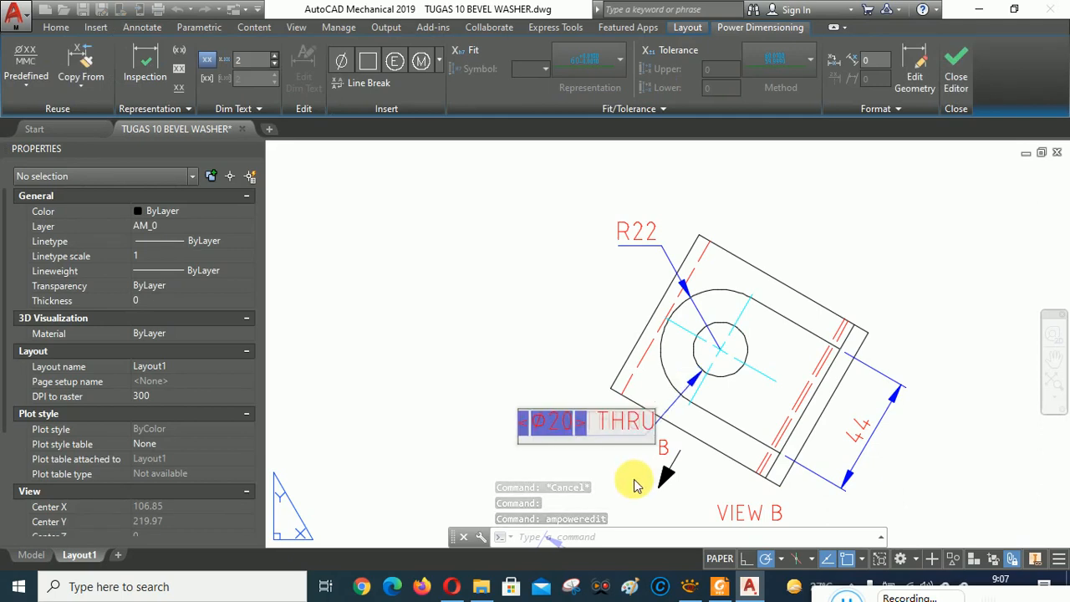
click(548, 365)
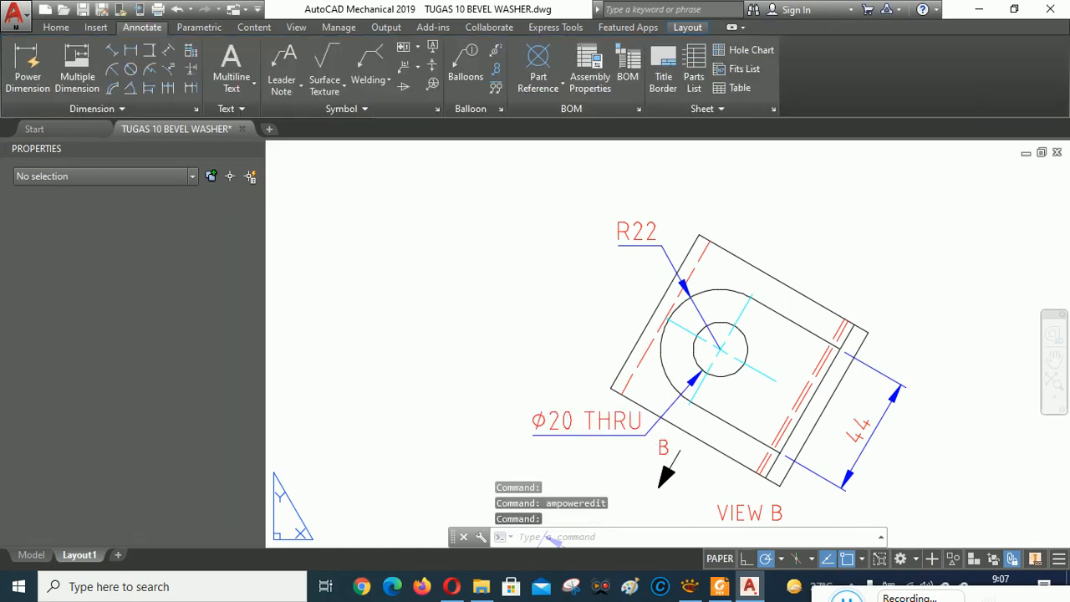
- Move the hole's diameter dimension text slightly down and left, clear of the B view arrow
click(609, 434)
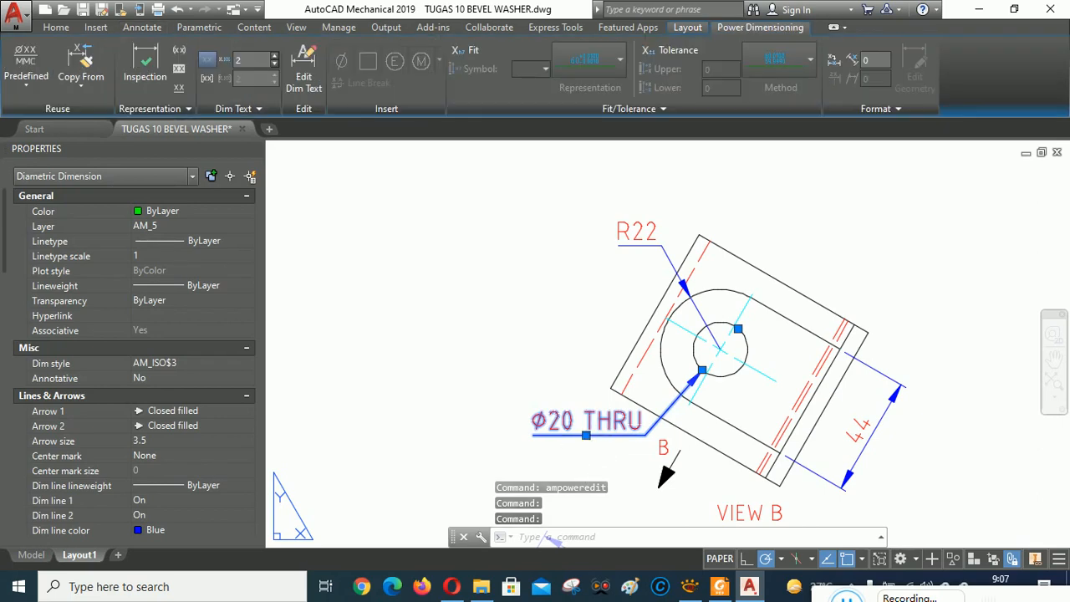
click(586, 435)
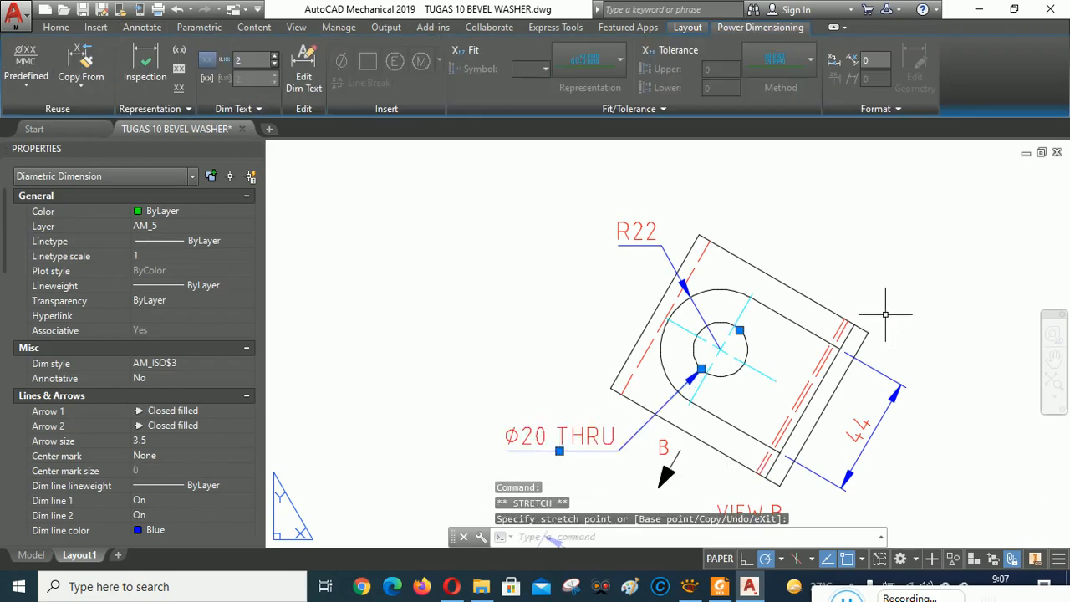
key(Escape)
key(Escape)
scroll(882, 262, down, 3)
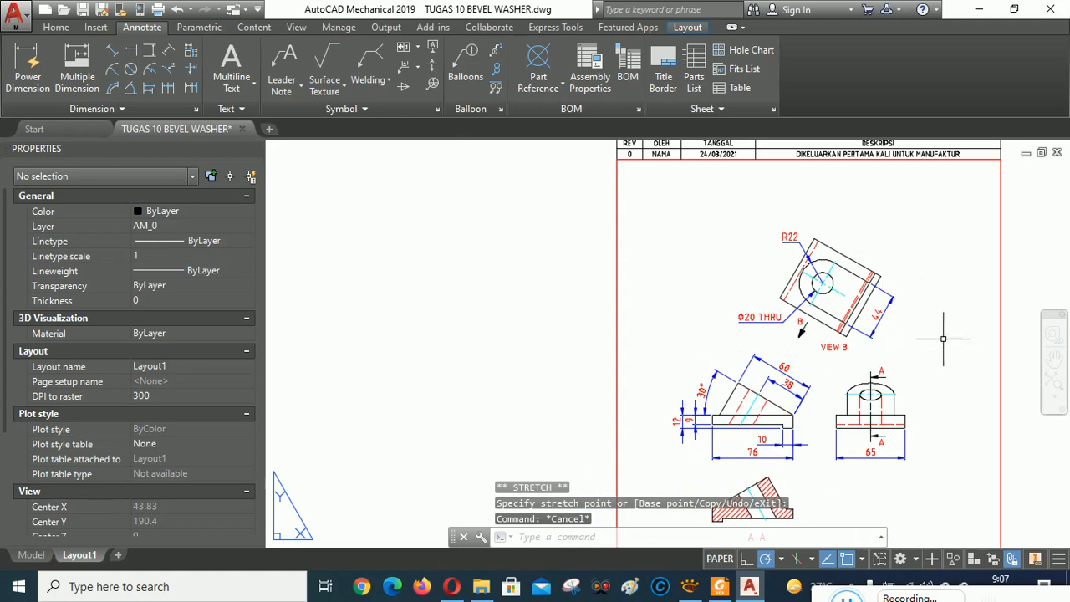
mouse_move(943, 338)
middle_down()
mouse_move(895, 329)
mouse_move(872, 301)
mouse_move(831, 282)
mouse_move(847, 305)
middle_up()
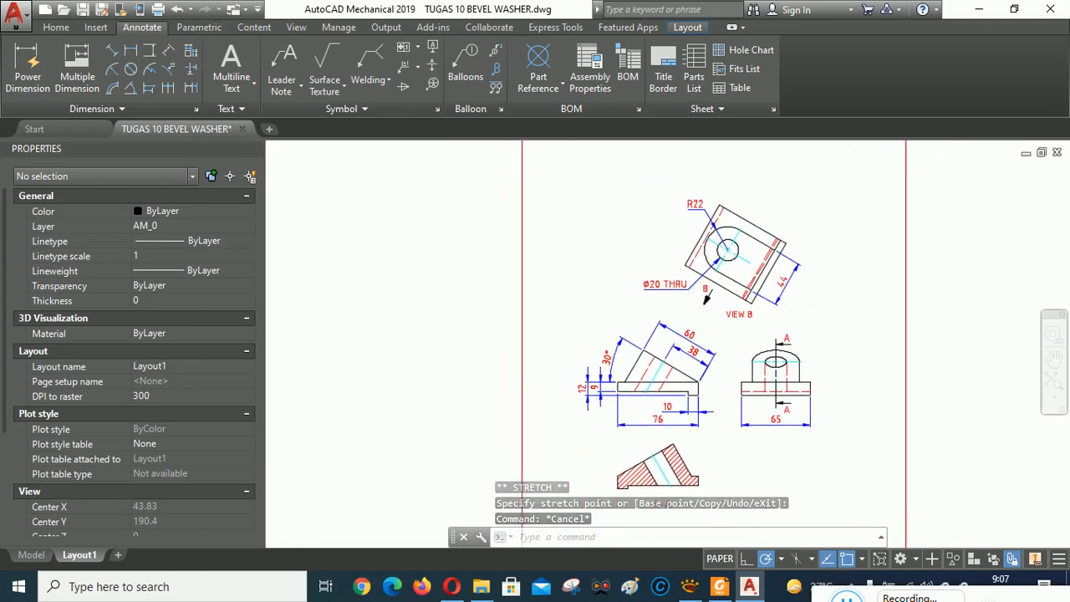
scroll(847, 305, up, 2)
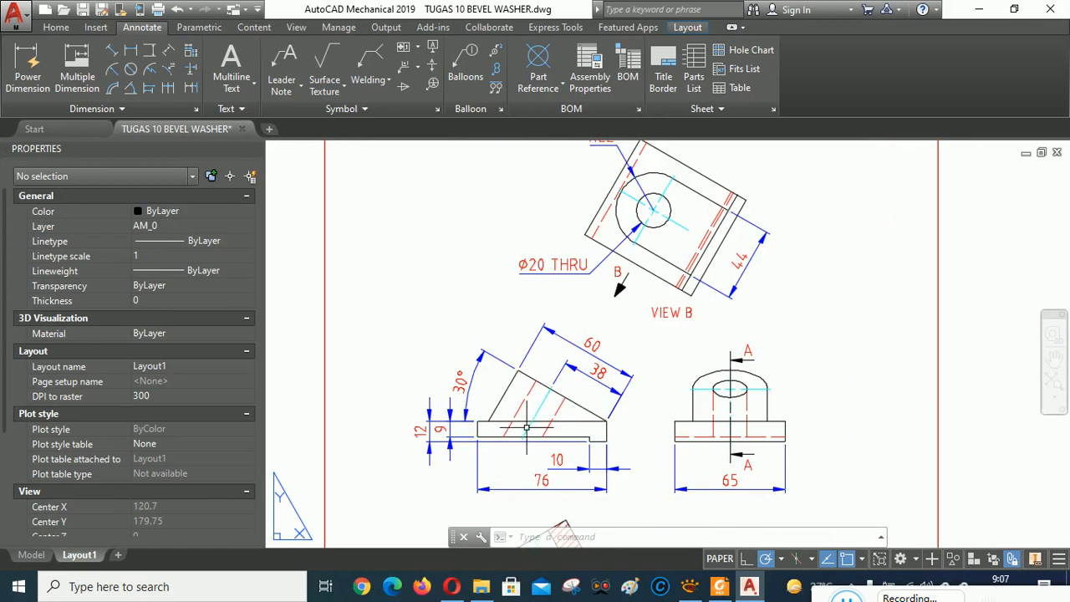
scroll(744, 391, up, 4)
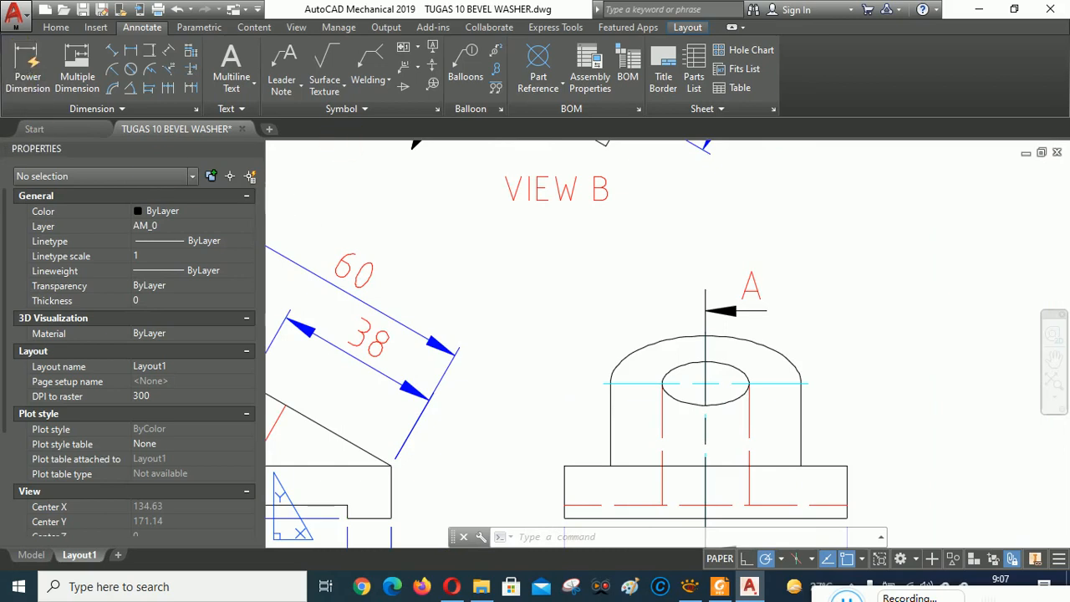
click(27, 67)
right_click(833, 248)
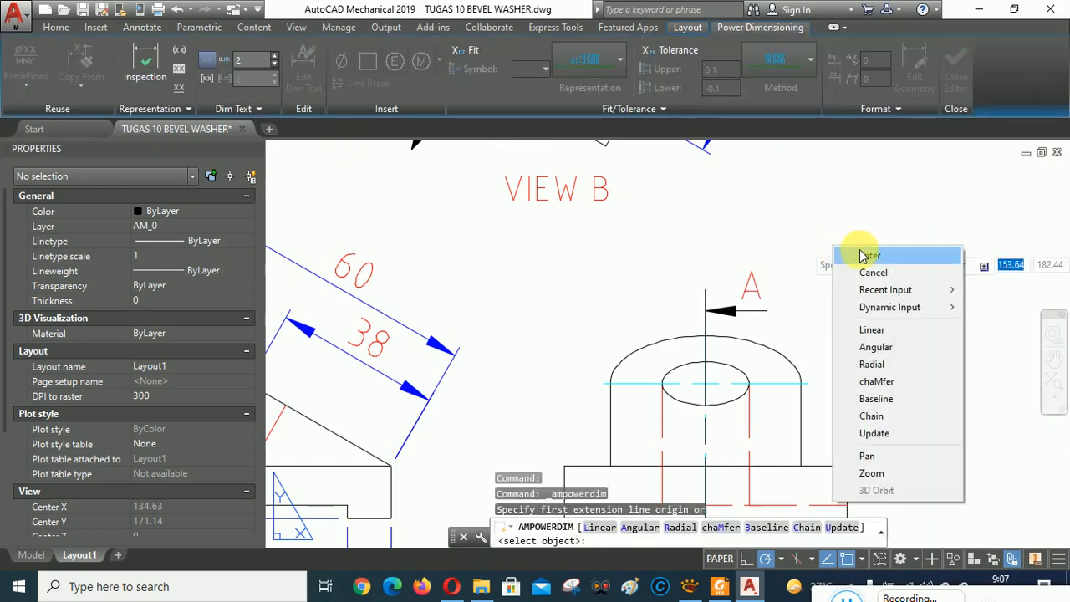
click(866, 256)
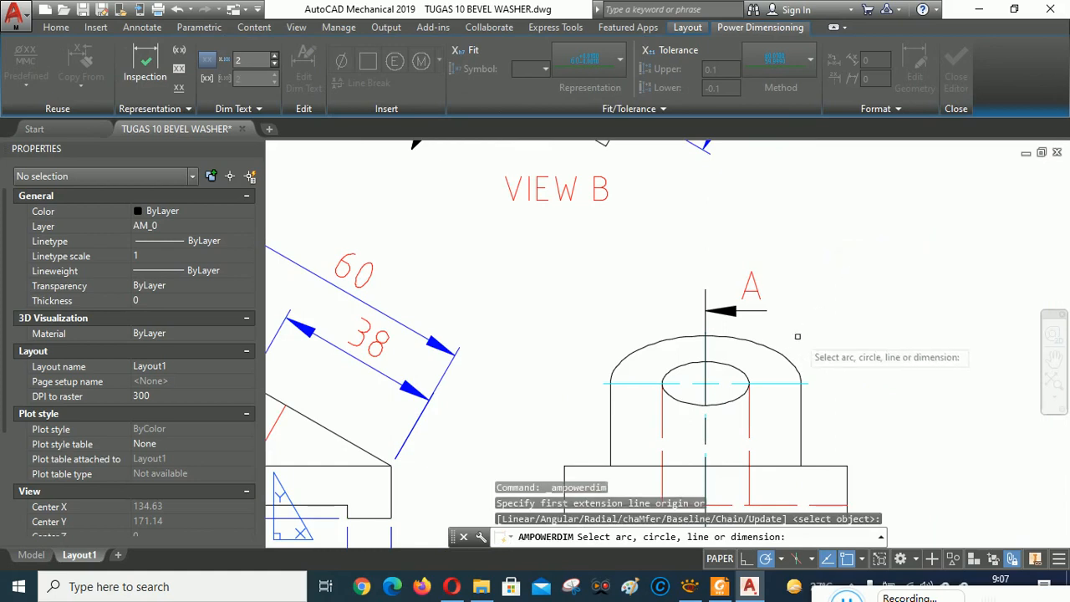
click(797, 374)
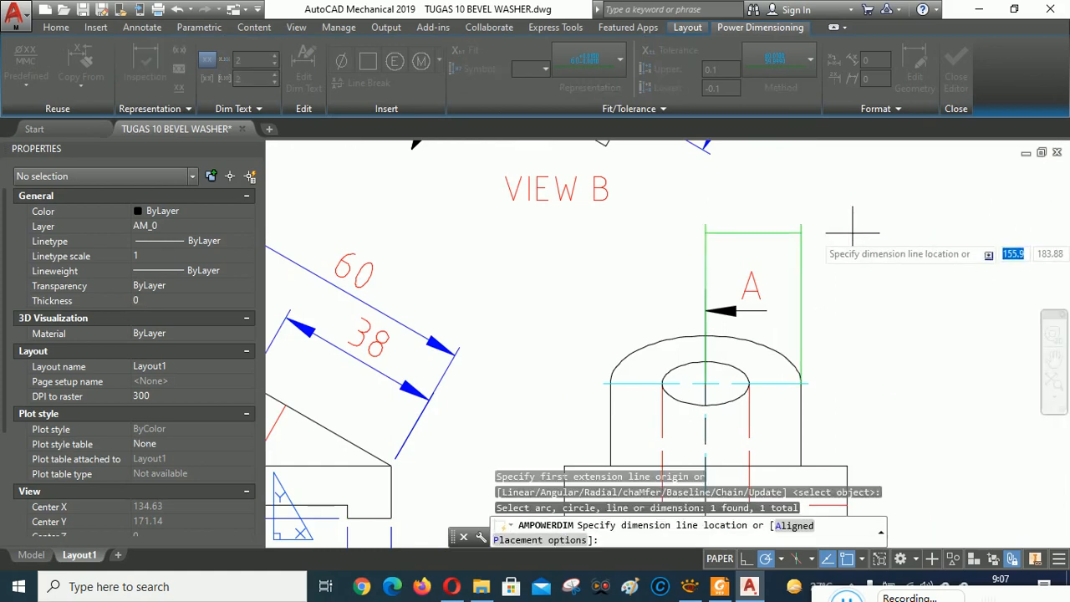
key(Escape)
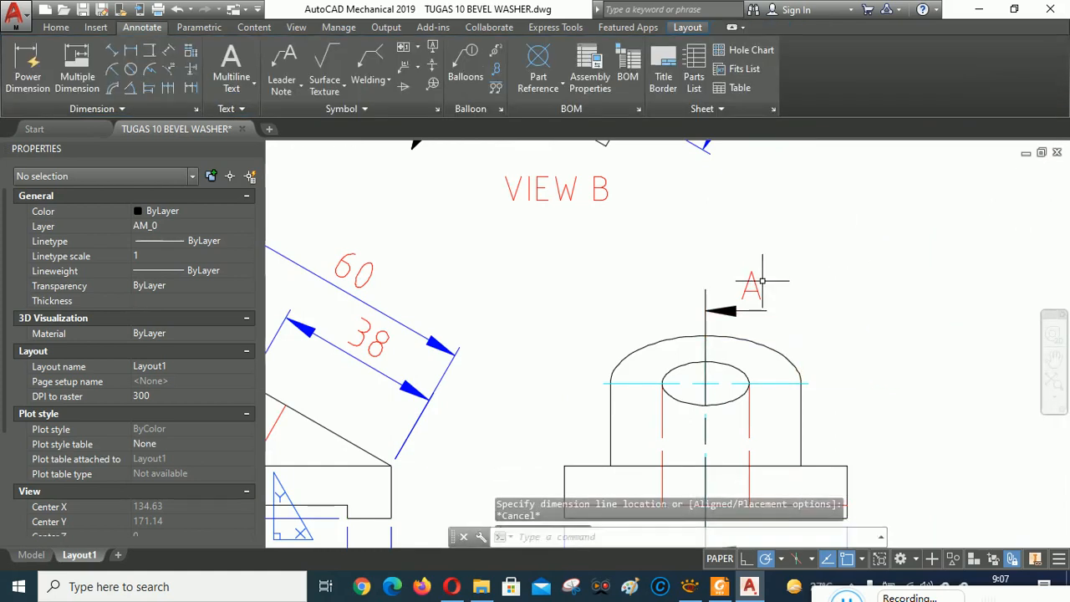
- Add a vertical power dimension in the side view from the base's bottom-right corner to the hole's horizontal centreline, placed to the right
scroll(876, 351, down, 5)
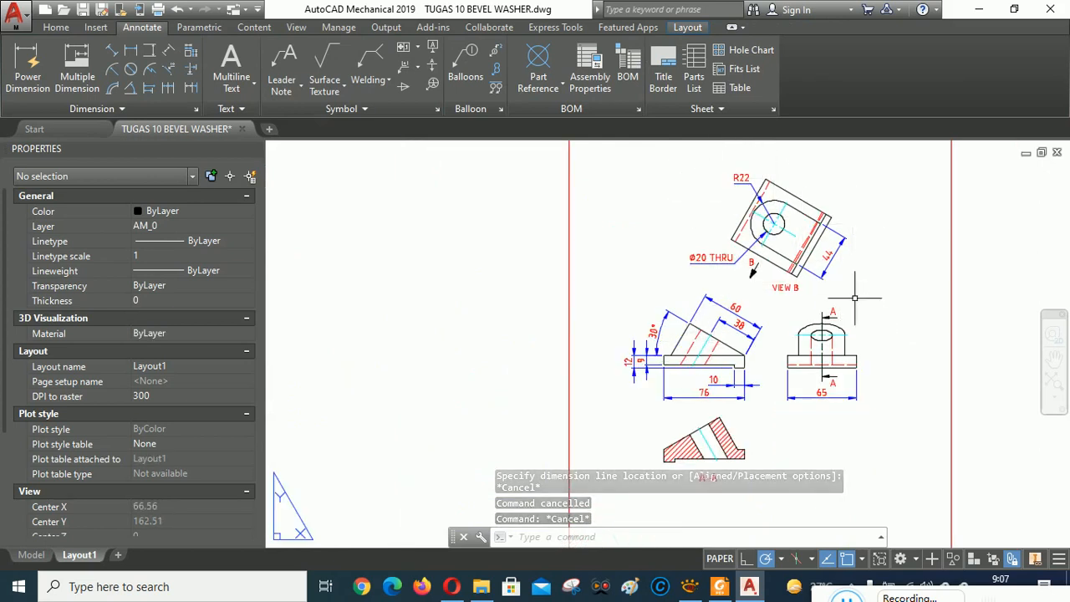
middle_drag(926, 334, 914, 208)
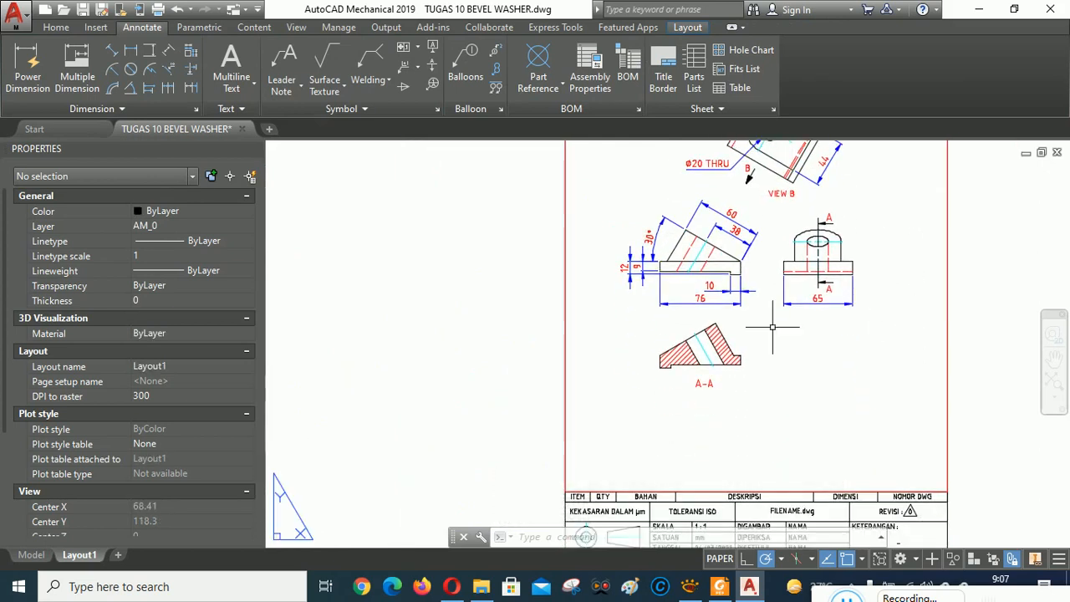
scroll(676, 292, up, 2)
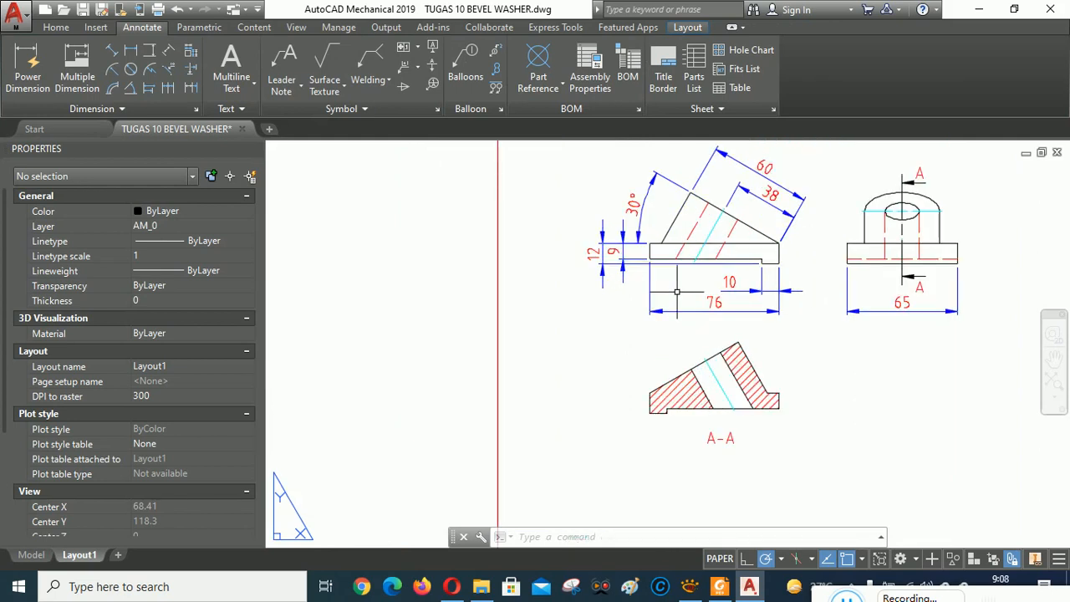
middle_drag(918, 368, 842, 466)
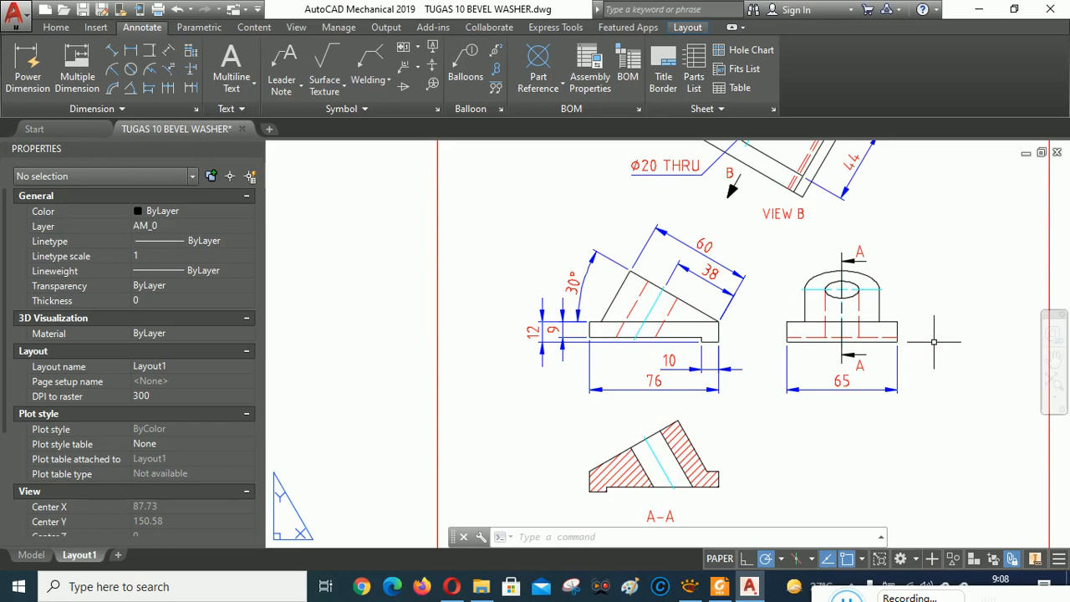
middle_drag(934, 341, 875, 417)
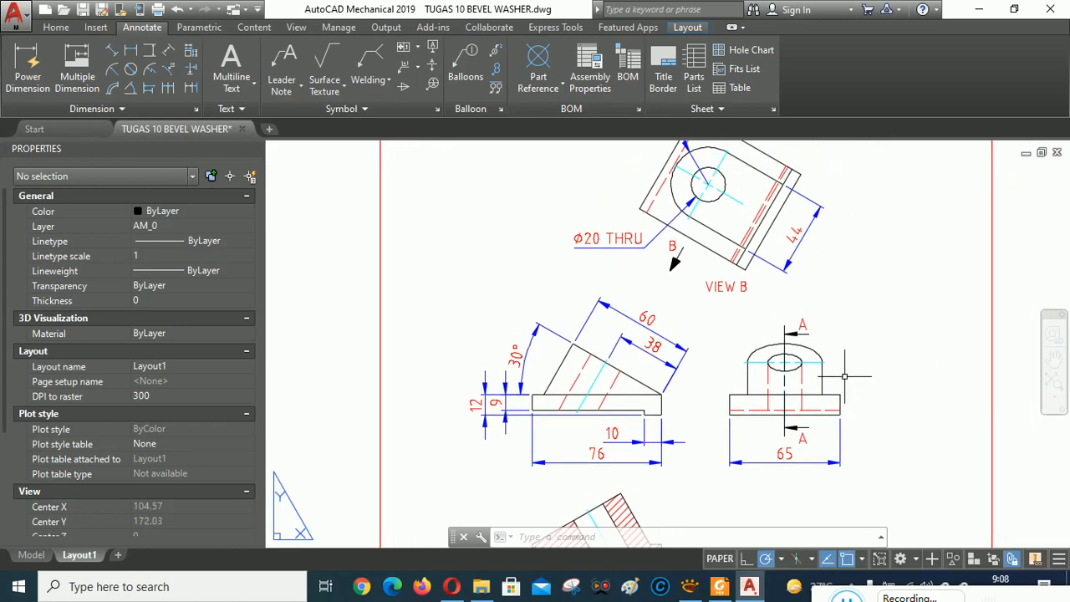
scroll(851, 368, up, 2)
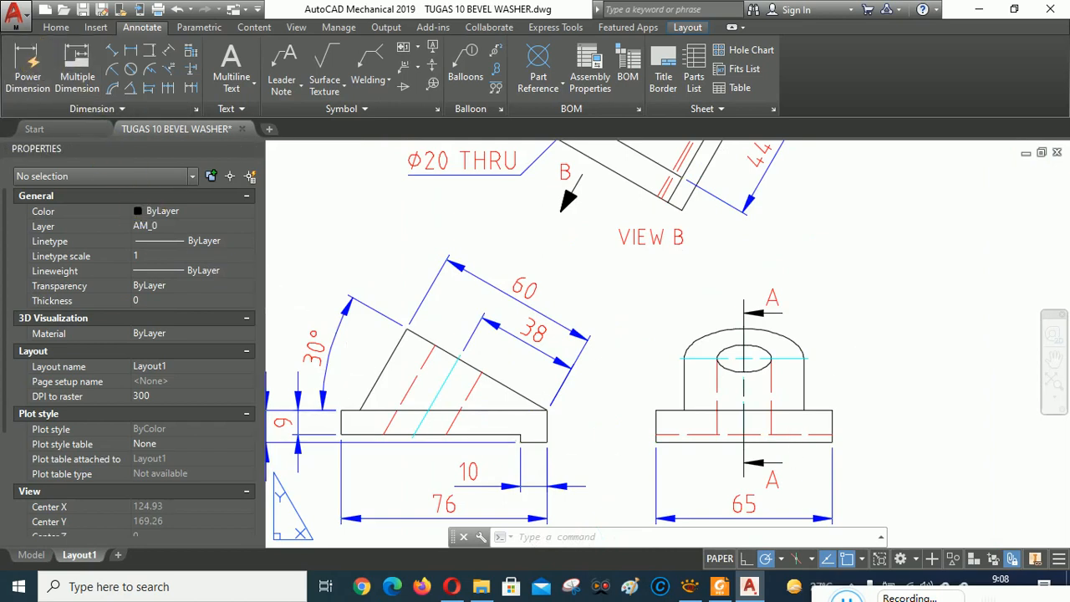
click(27, 67)
scroll(939, 359, down, 2)
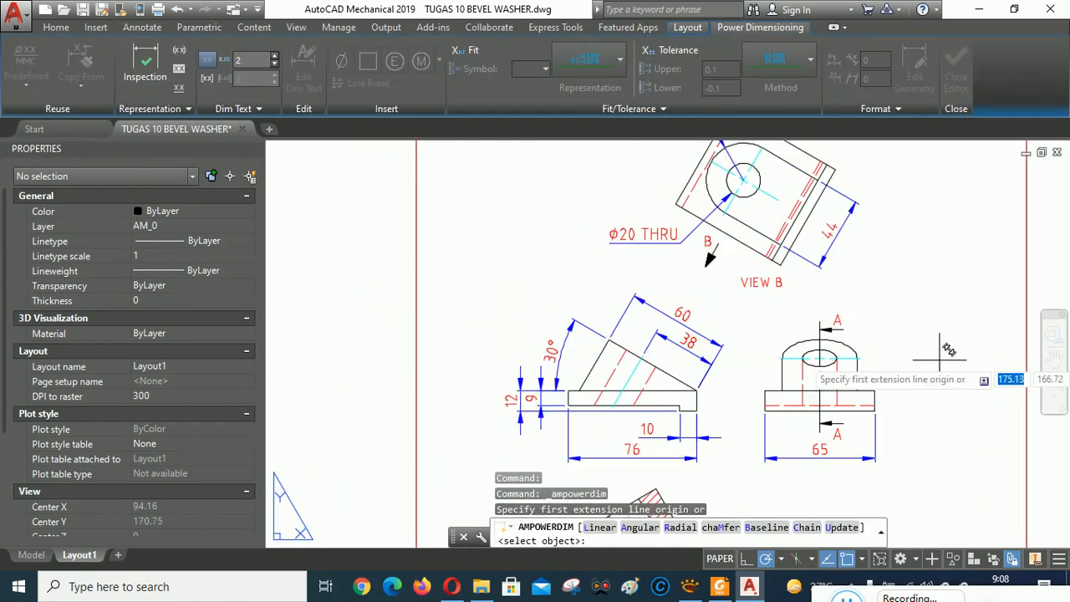
scroll(882, 418, up, 4)
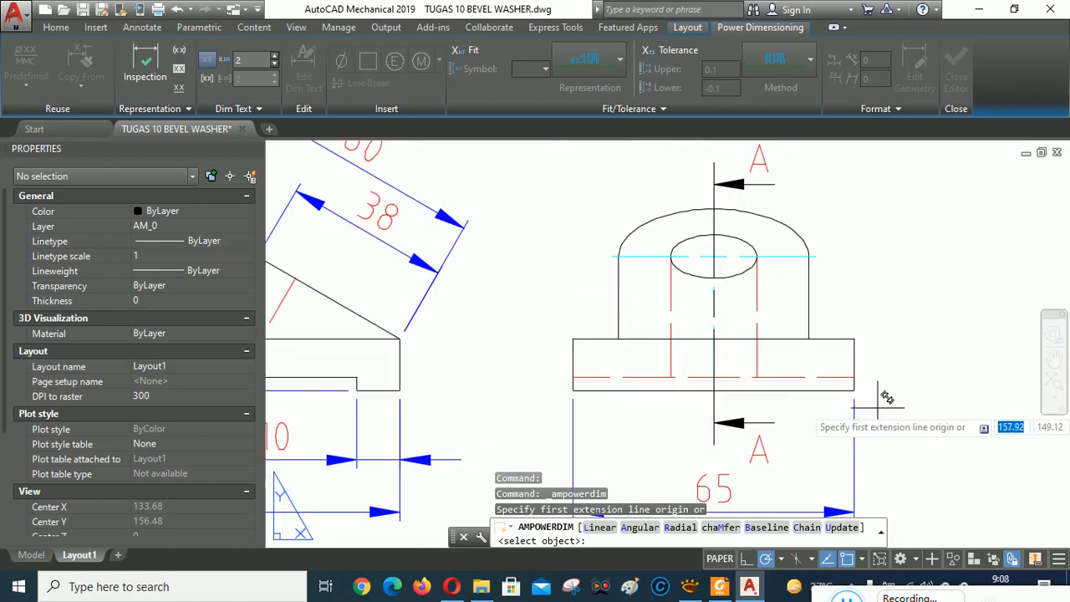
click(854, 388)
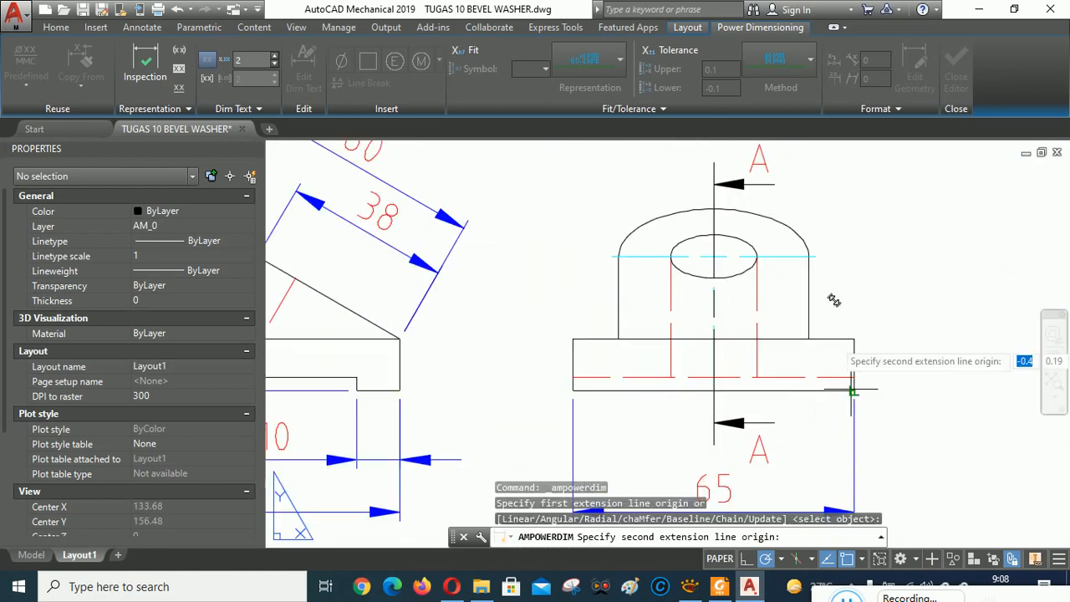
click(817, 255)
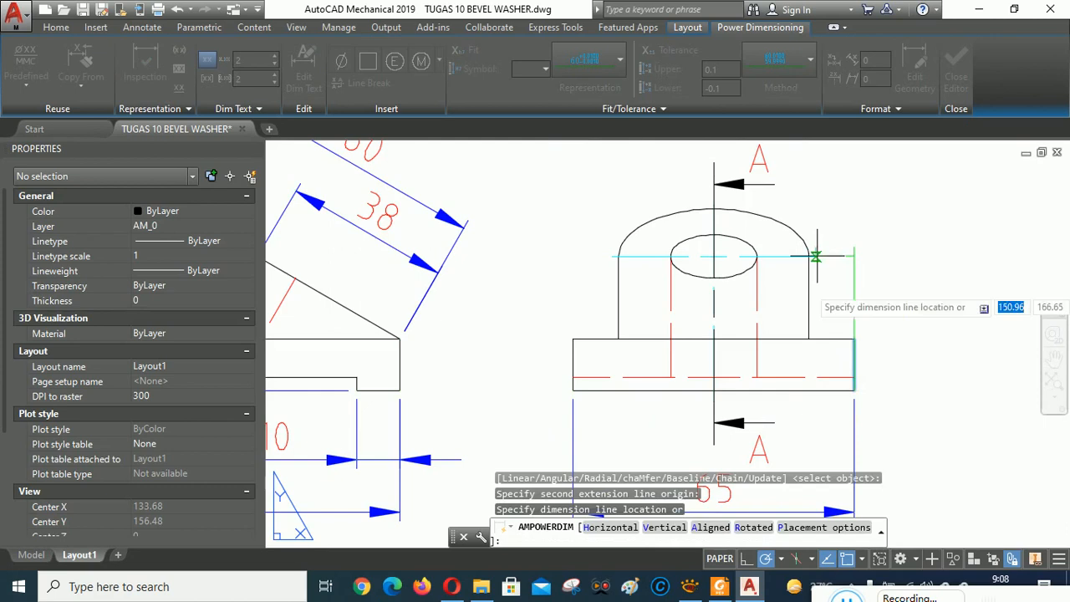
click(901, 318)
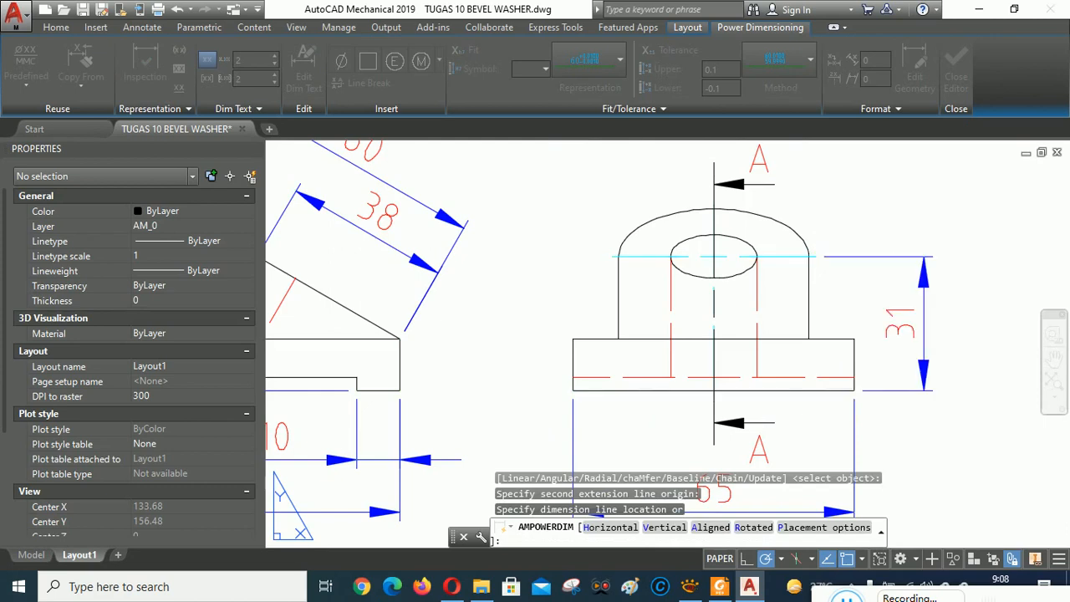
click(967, 228)
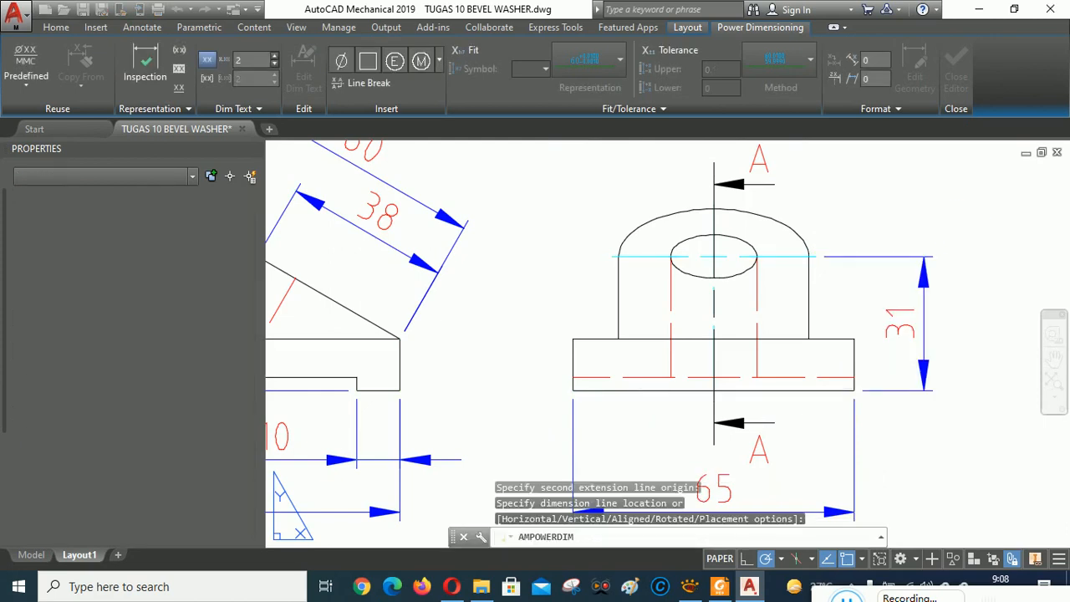
- Dimension the side view's overall height from the base's bottom to the top of the boss arc, placed outside the centreline height dimension
key(Return)
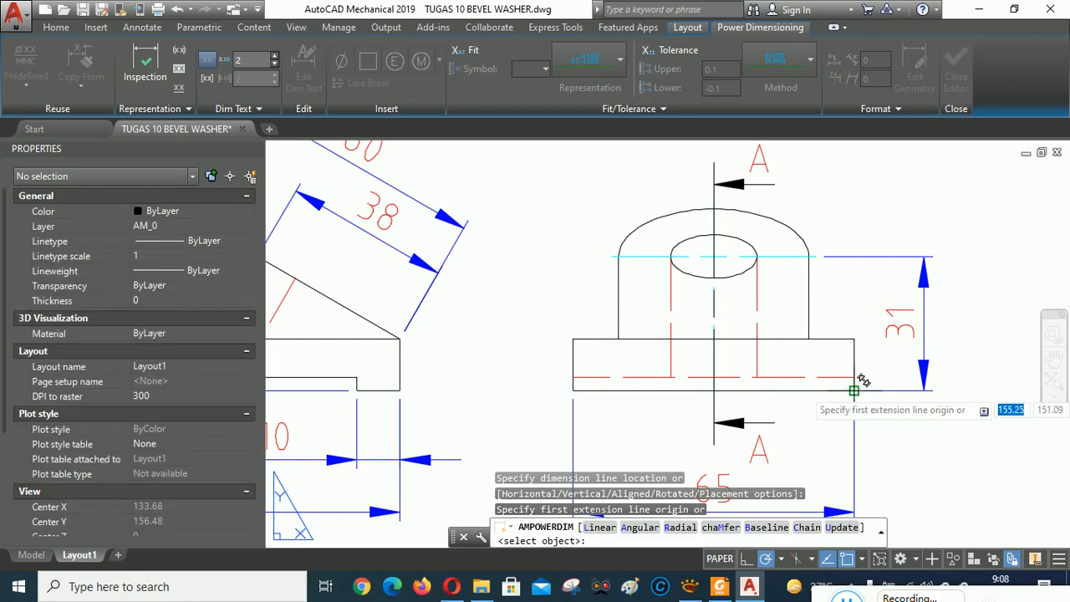
click(854, 391)
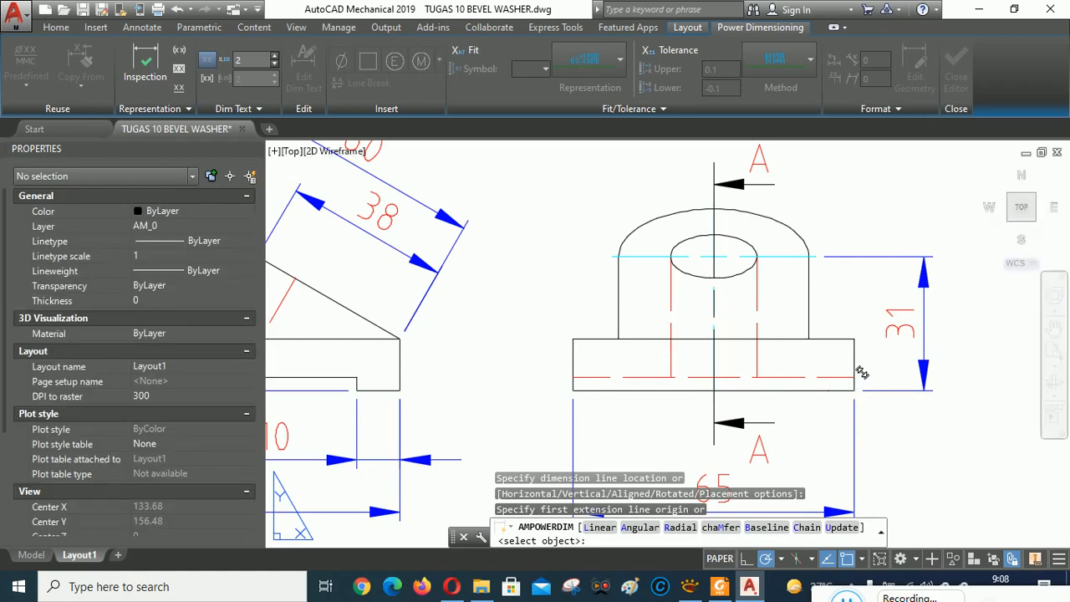
click(714, 208)
click(876, 297)
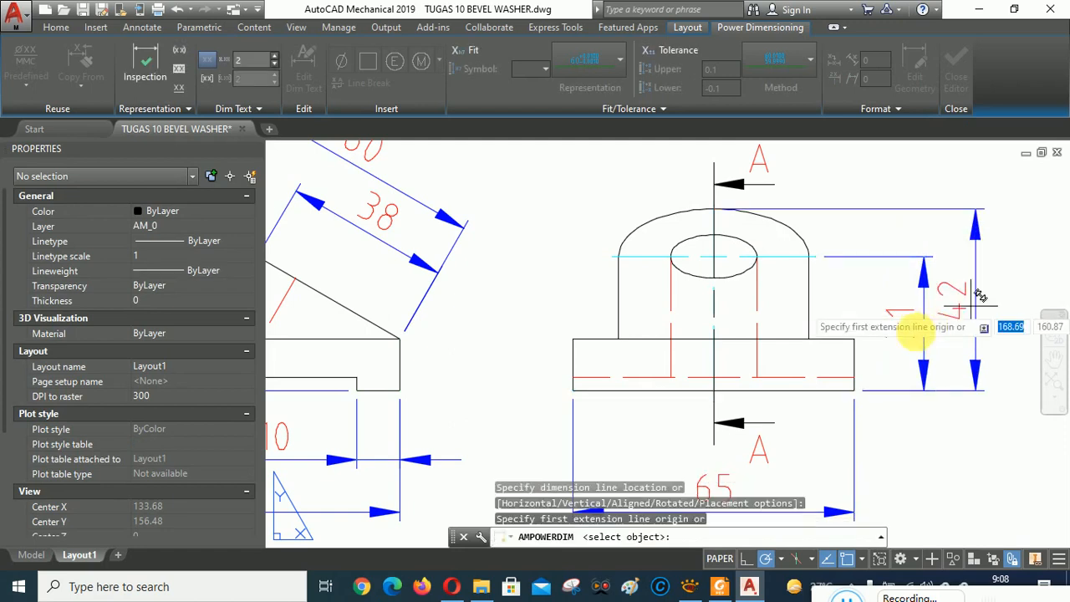
click(976, 330)
right_click(573, 221)
click(605, 226)
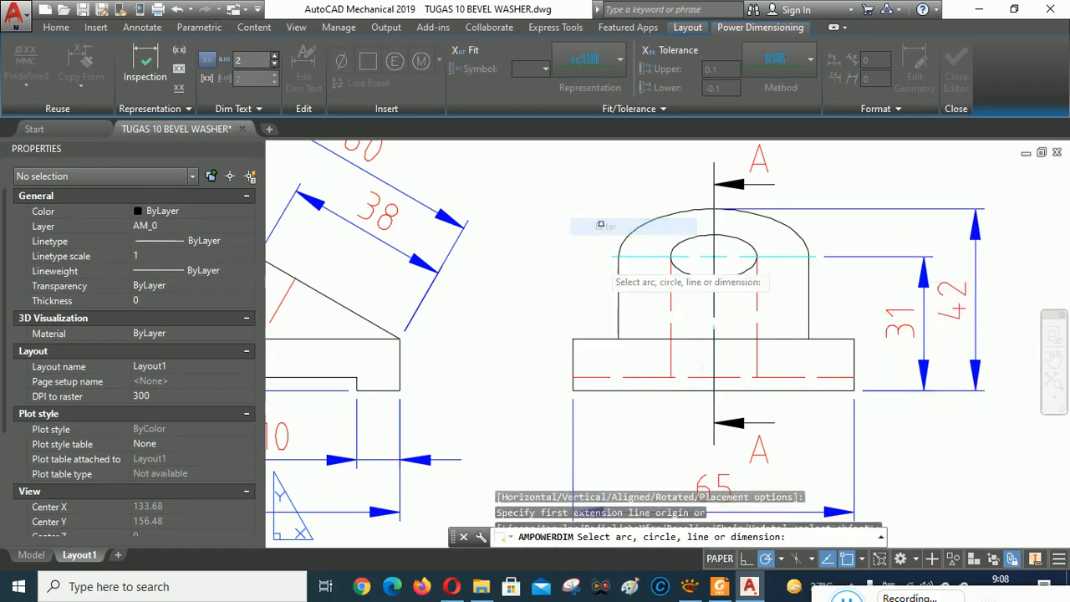
scroll(769, 359, down, 4)
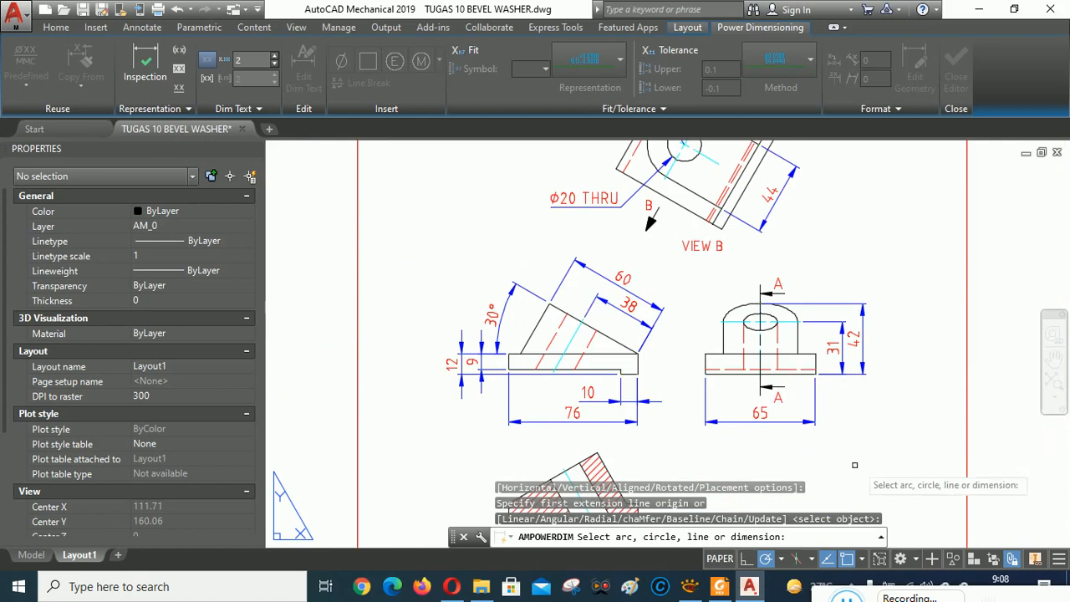
key(Escape)
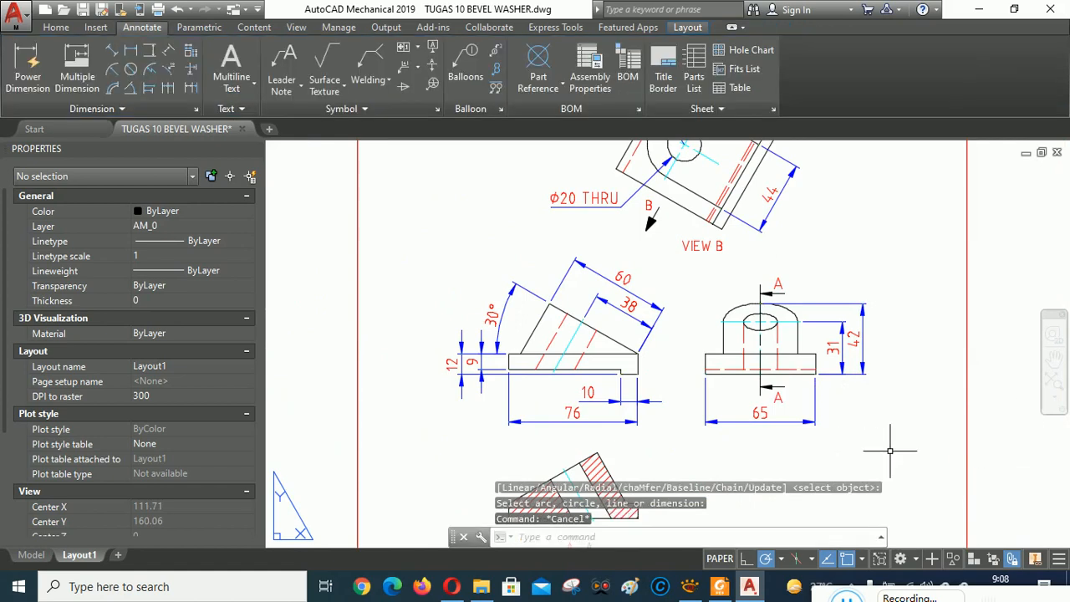
mouse_move(855, 413)
middle_down()
mouse_move(842, 272)
mouse_move(851, 375)
mouse_move(872, 306)
mouse_move(862, 322)
middle_up()
scroll(778, 317, up, 2)
scroll(780, 314, up, 2)
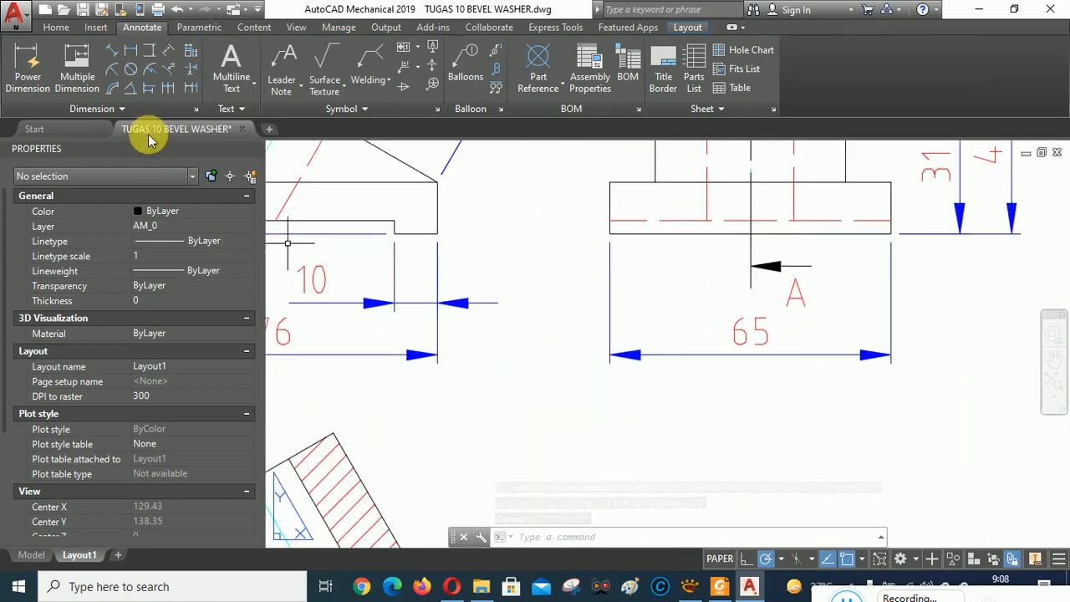
click(28, 63)
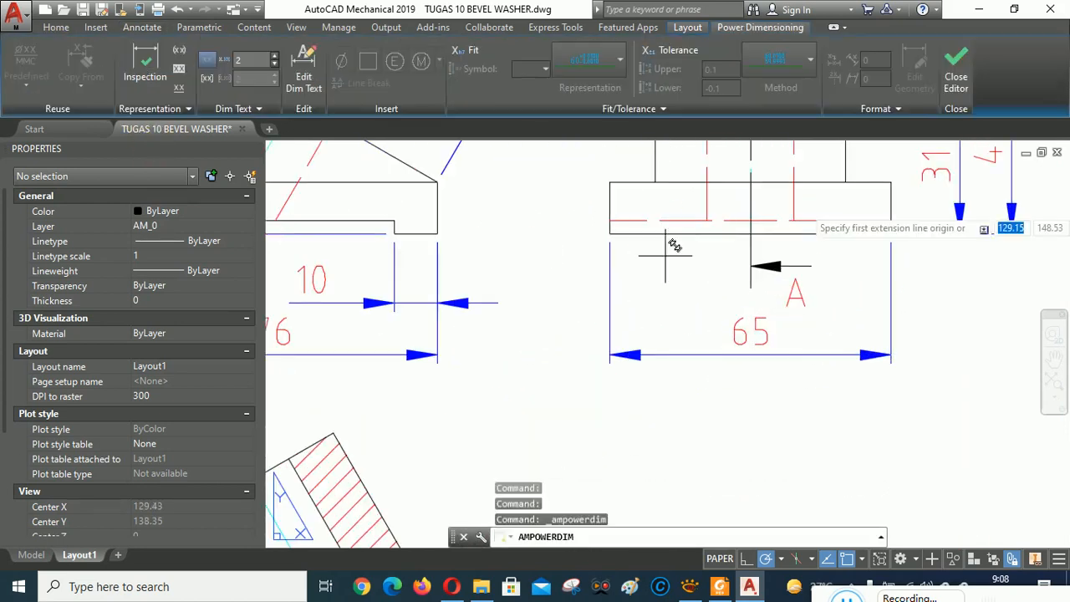
click(751, 236)
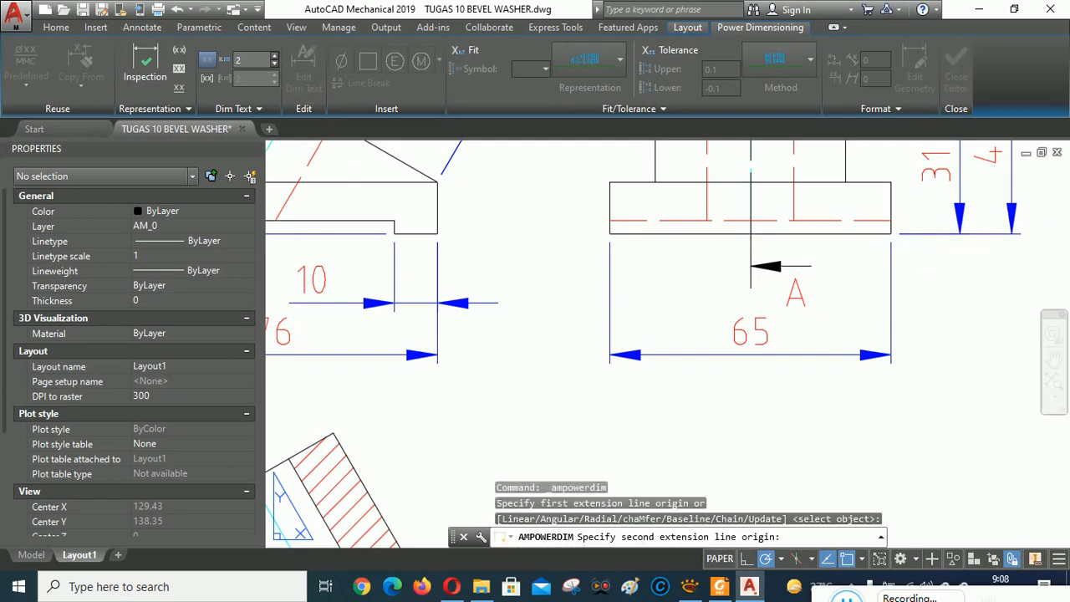
click(891, 234)
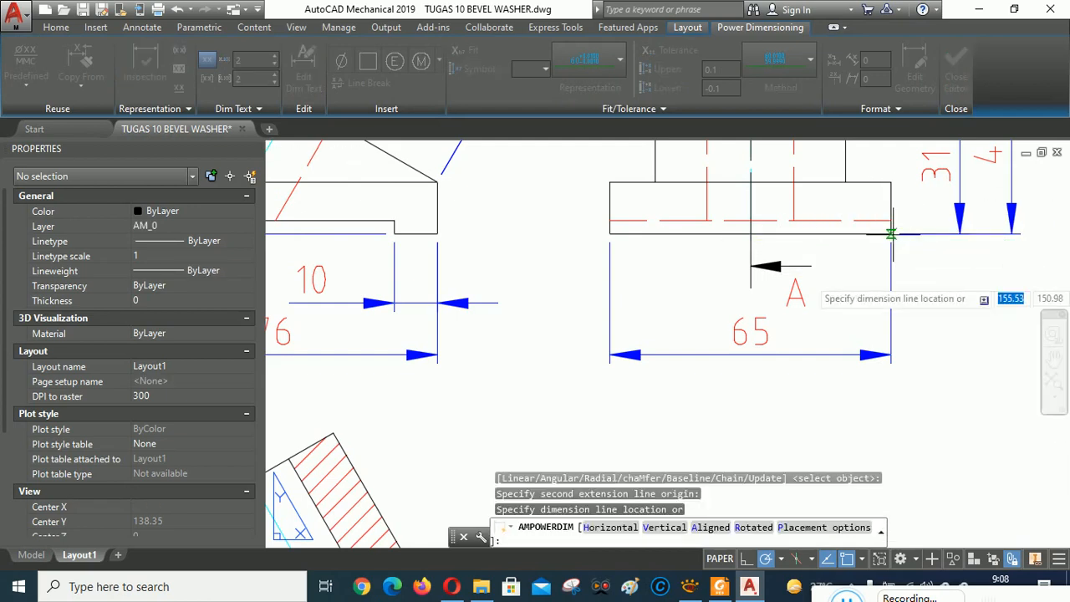
click(794, 356)
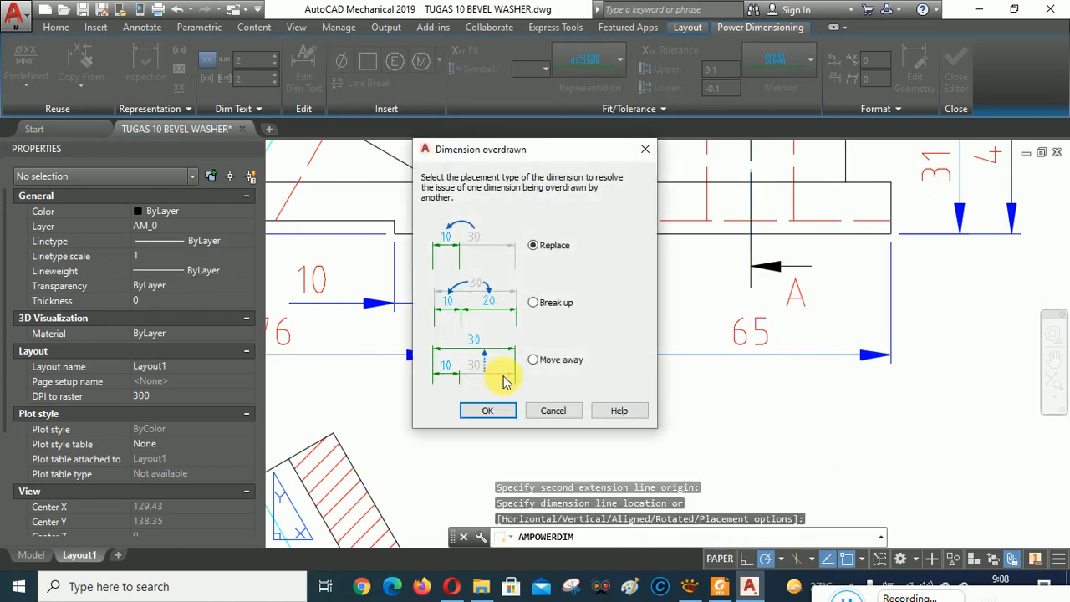
click(497, 410)
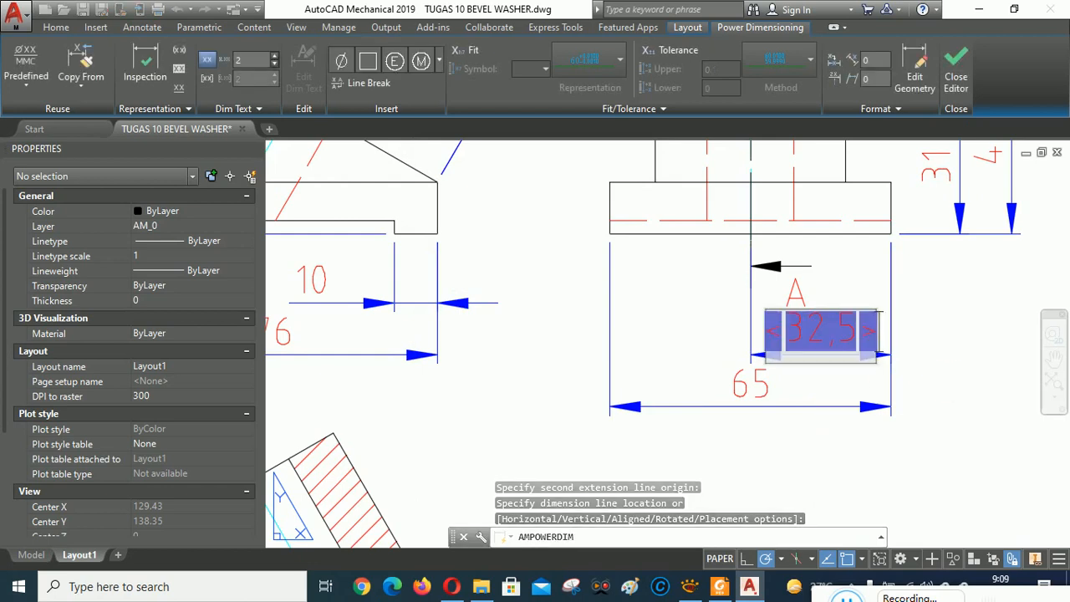
key(Escape)
key(Escape)
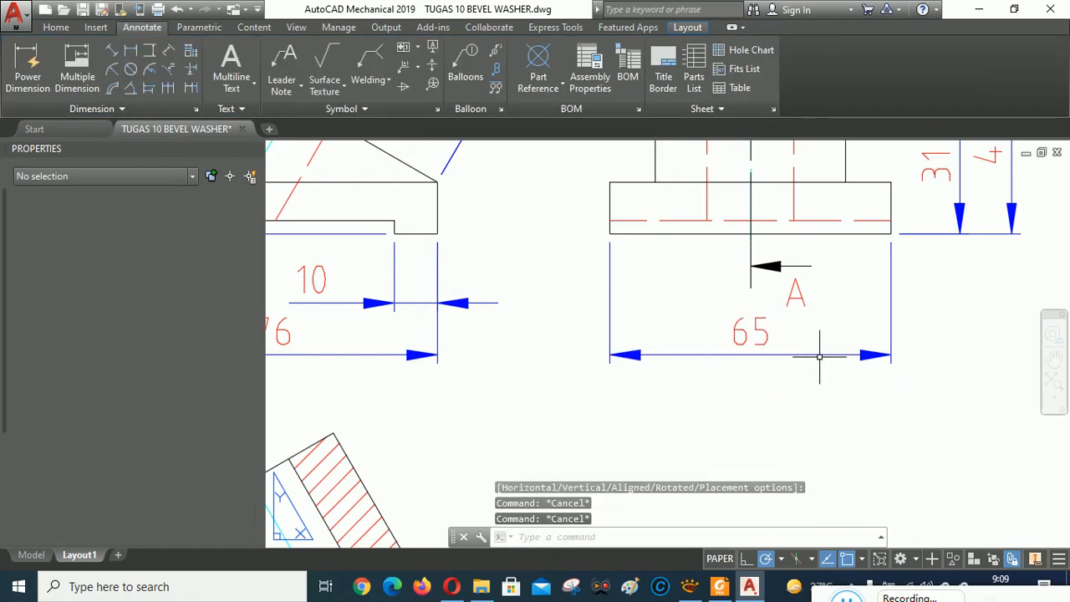
- Check the dimensions and layout of VIEW B, the front and side views and section A-A on the sheet
scroll(819, 356, down, 5)
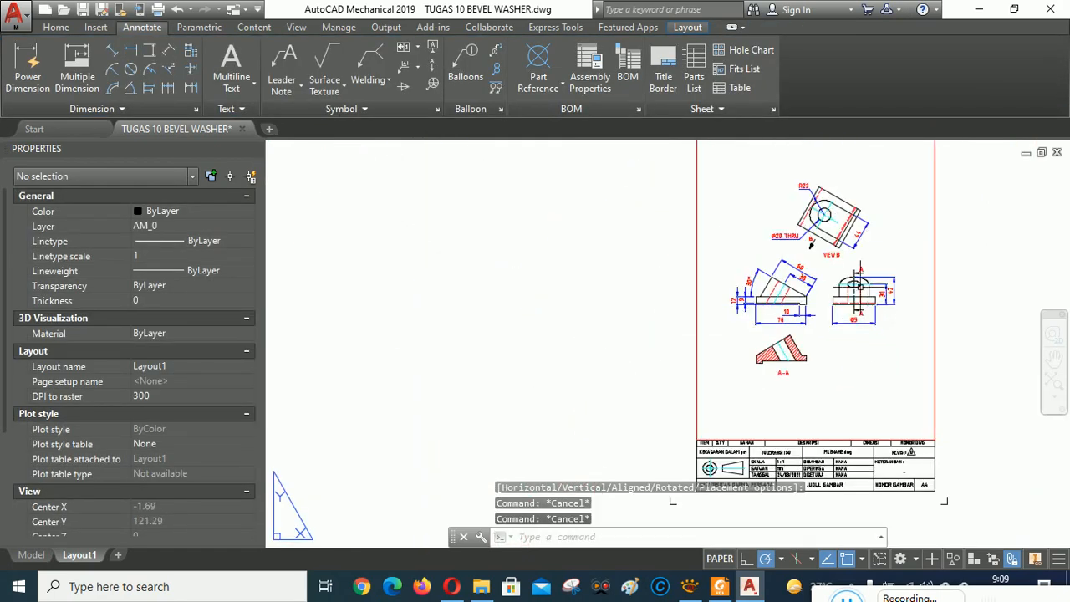
scroll(841, 204, up, 3)
scroll(842, 180, up, 2)
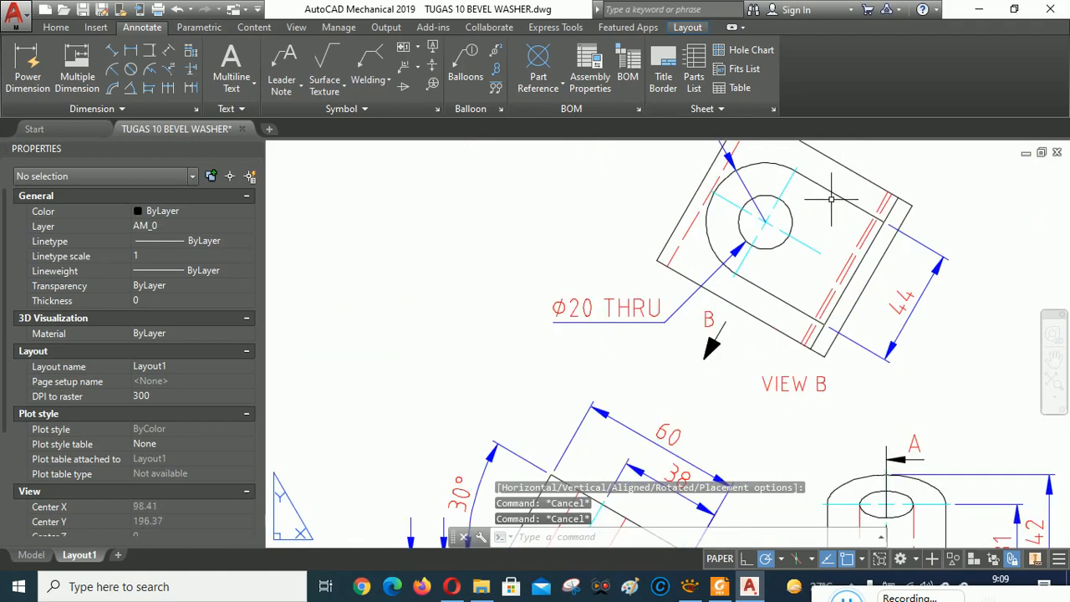
scroll(697, 213, down, 5)
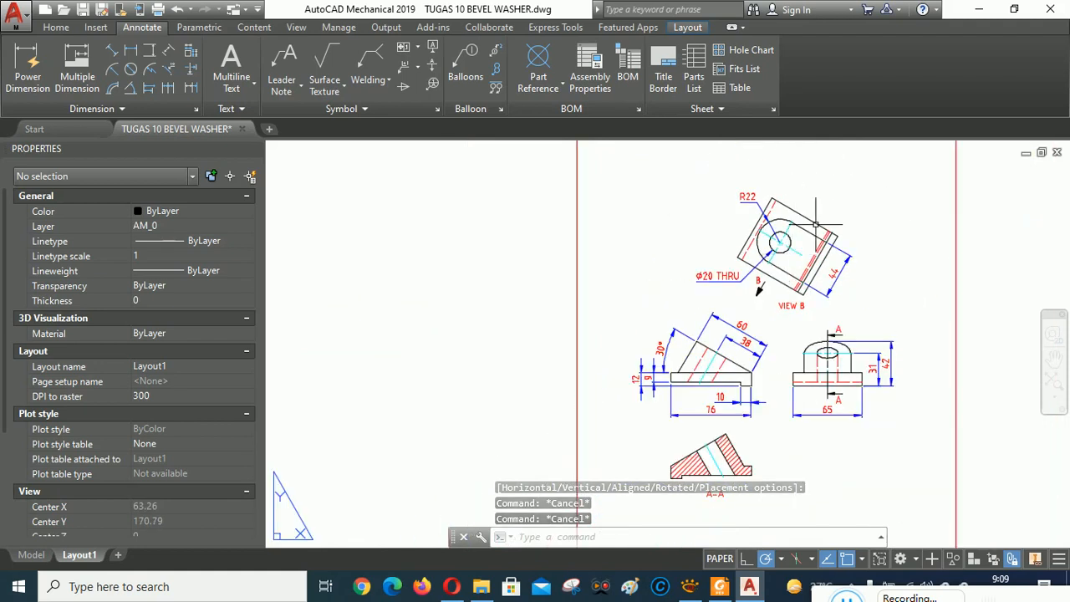
middle_drag(888, 250, 872, 144)
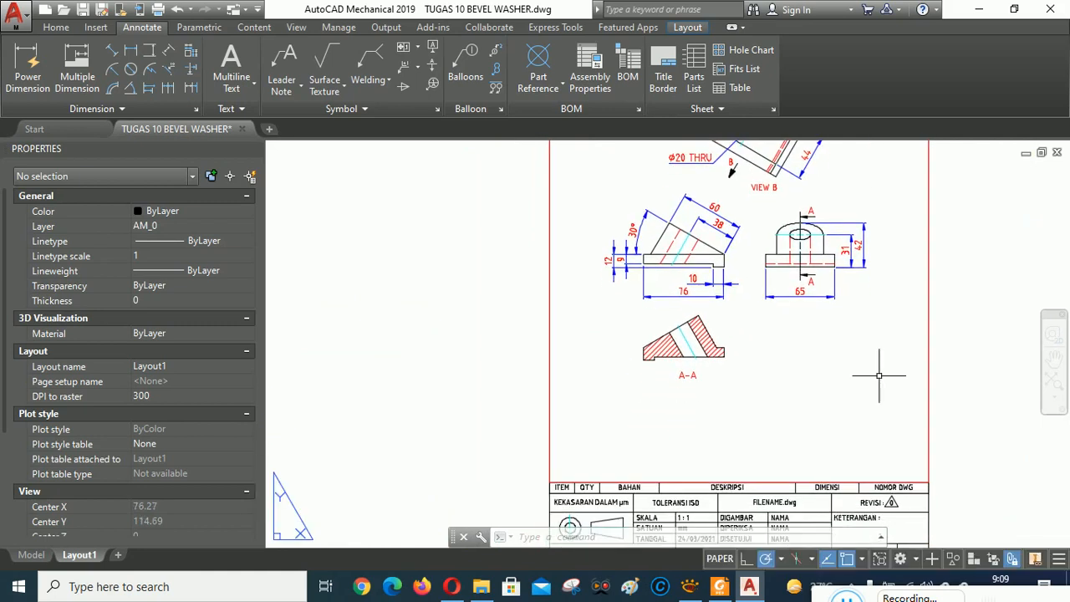
mouse_move(862, 398)
middle_down()
mouse_move(845, 262)
mouse_move(856, 407)
middle_up()
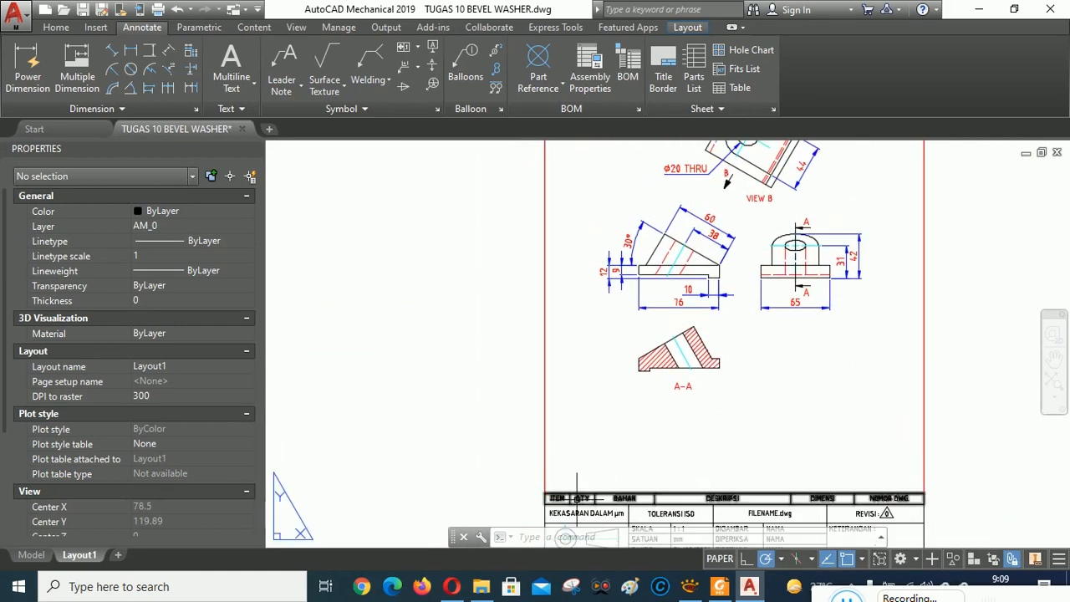
middle_drag(855, 353, 855, 434)
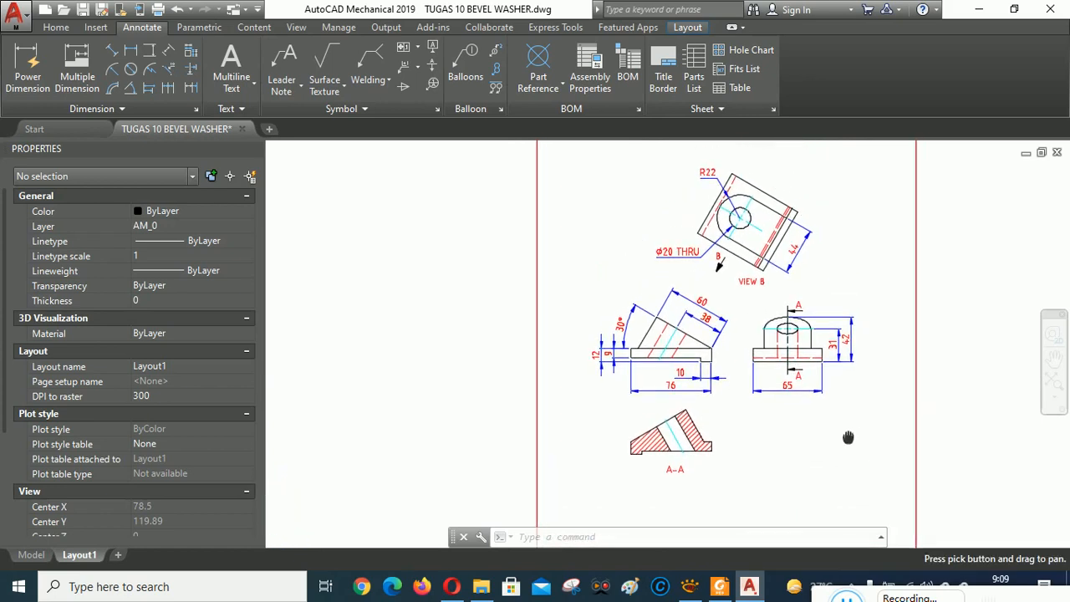
scroll(854, 431, up, 2)
middle_drag(869, 380, 869, 406)
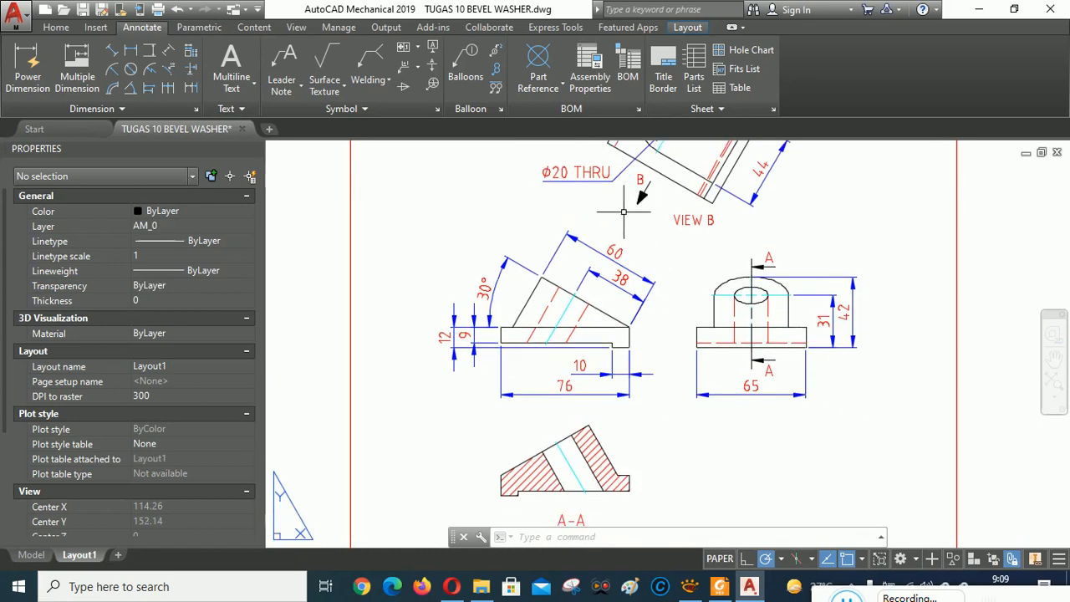
- Add a part reference on the side view's right boss edge with DESKRIPSI BEVEL WASHER, BAHAN MS and DIMENSI 76x65x42
click(537, 60)
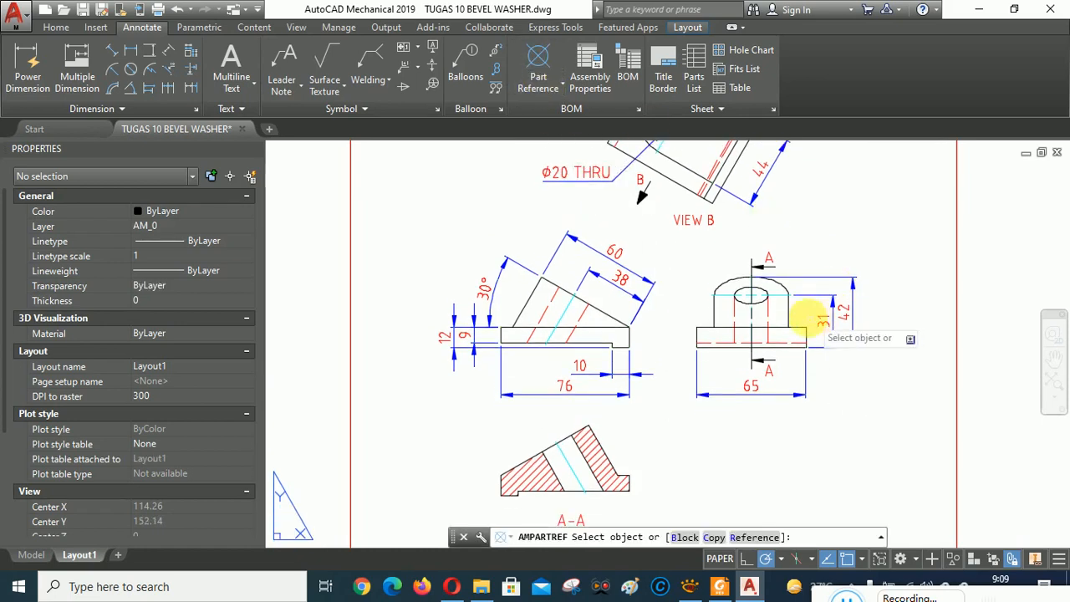
click(787, 308)
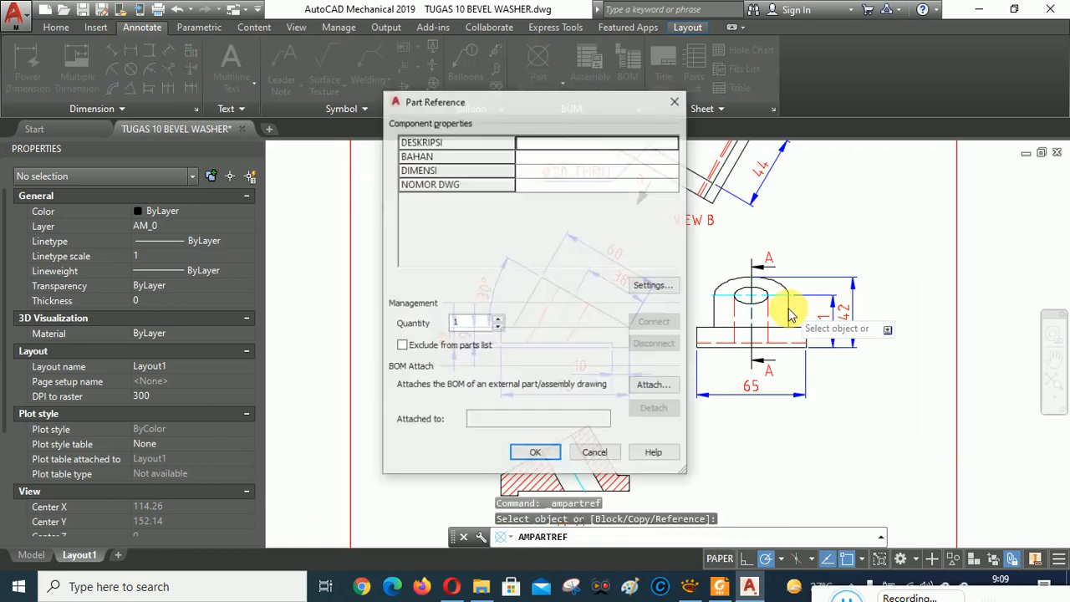
drag(505, 106, 322, 76)
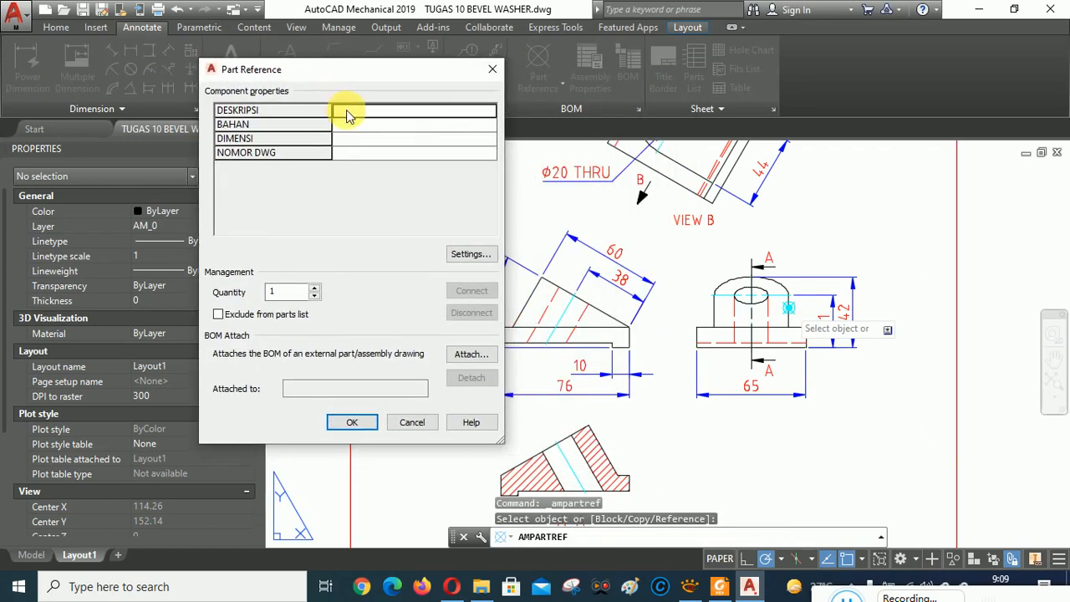
text(BEVEL WASHER)
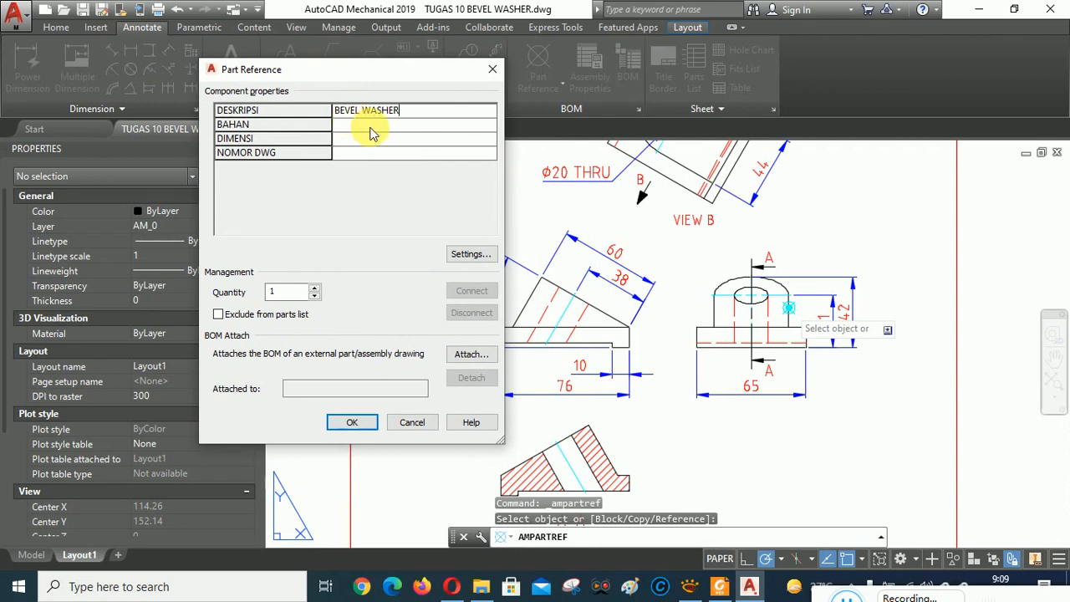
click(370, 125)
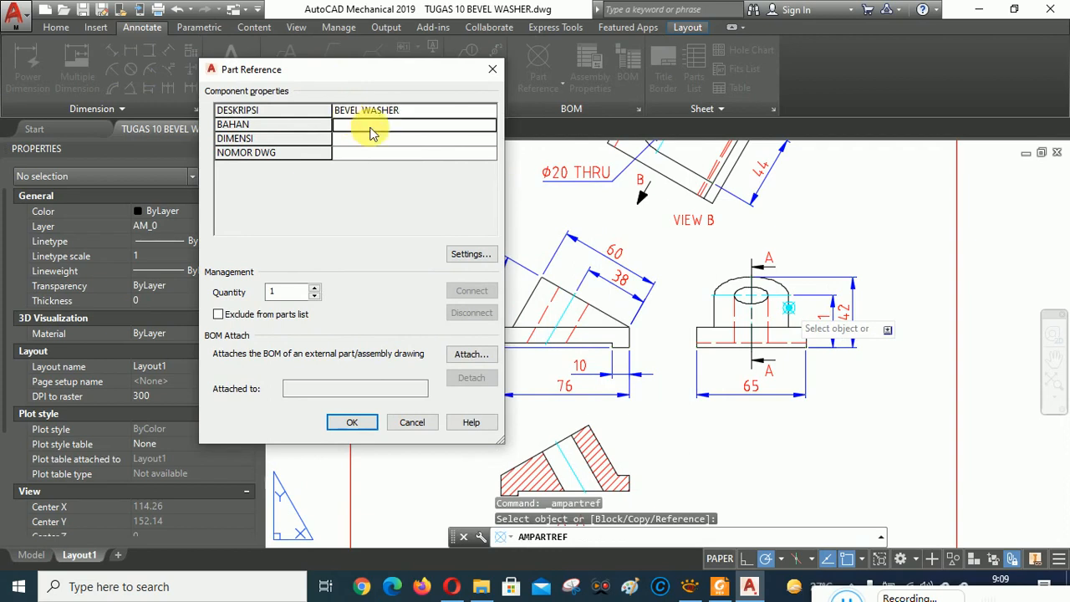
text(MS)
click(362, 139)
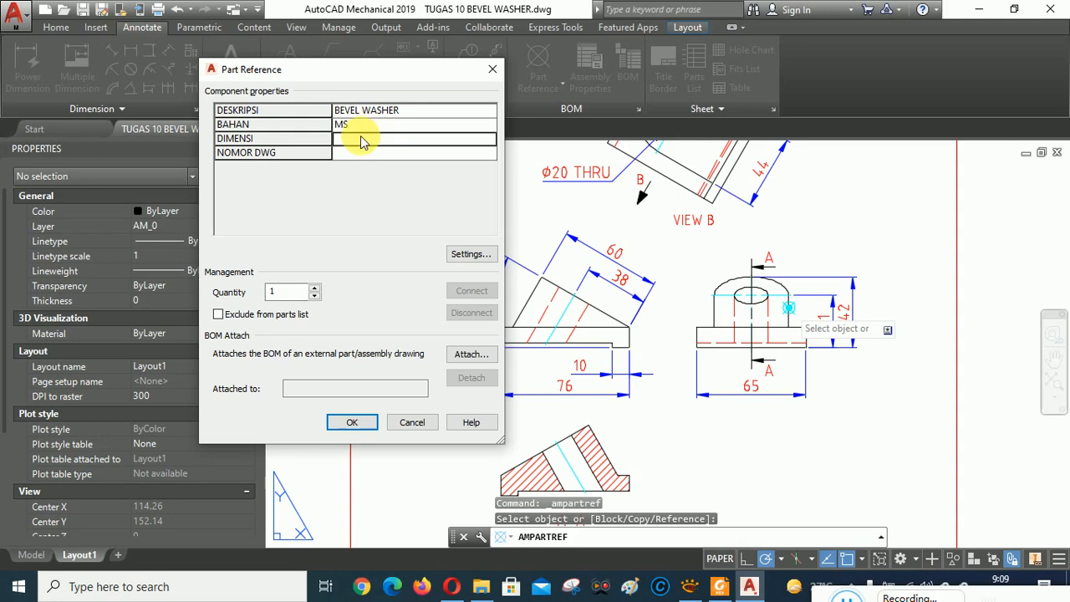
text(76x65x42)
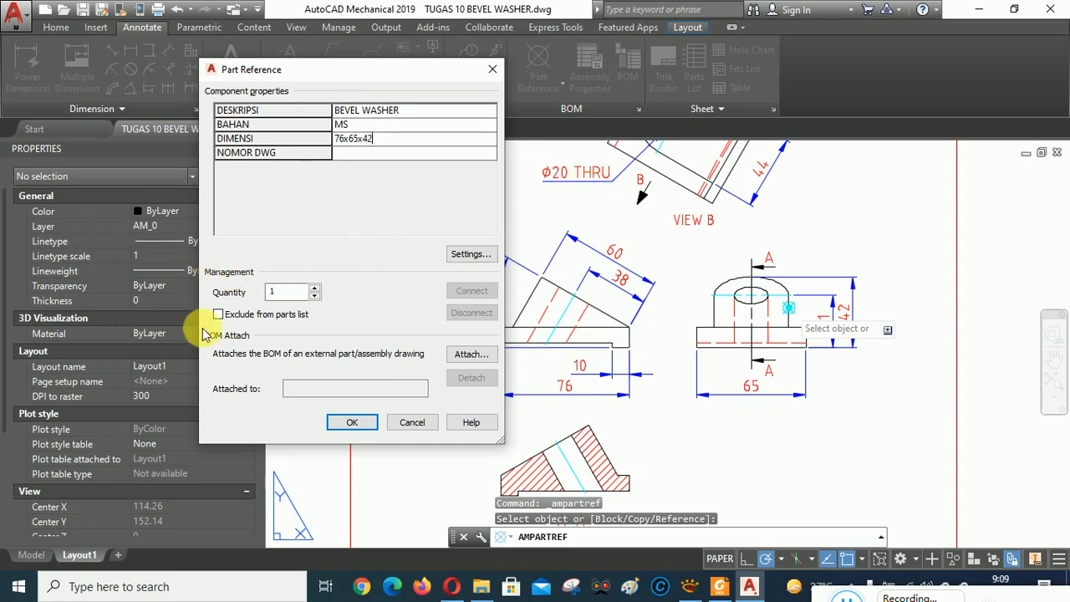
click(351, 424)
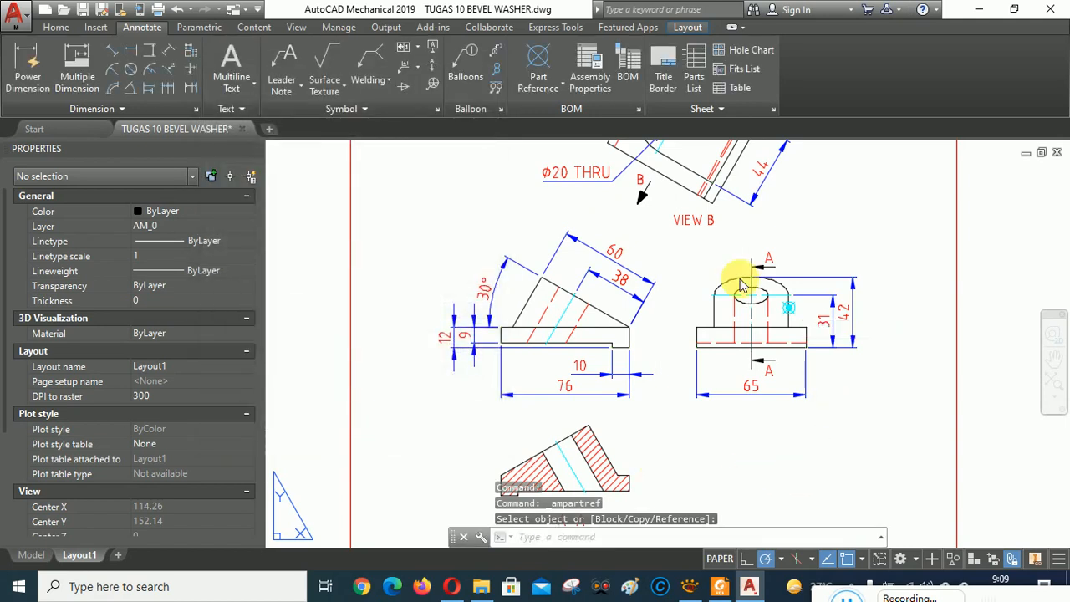
- Turn off the AM_VIEWS layer to hide the red viewport frame around the sheet
scroll(714, 227, down, 5)
scroll(699, 233, up, 8)
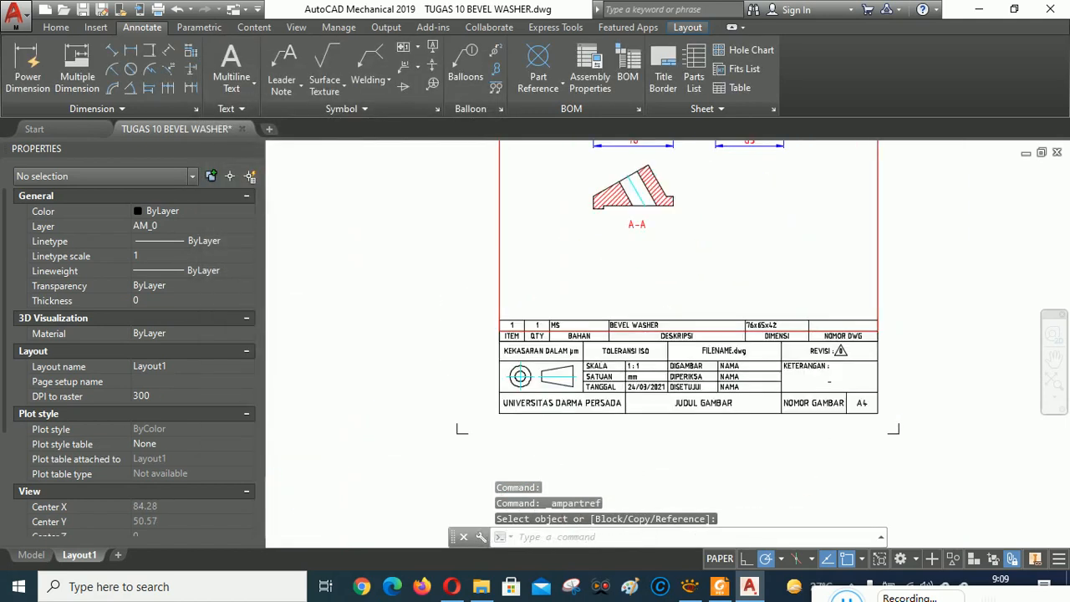
scroll(660, 401, down, 5)
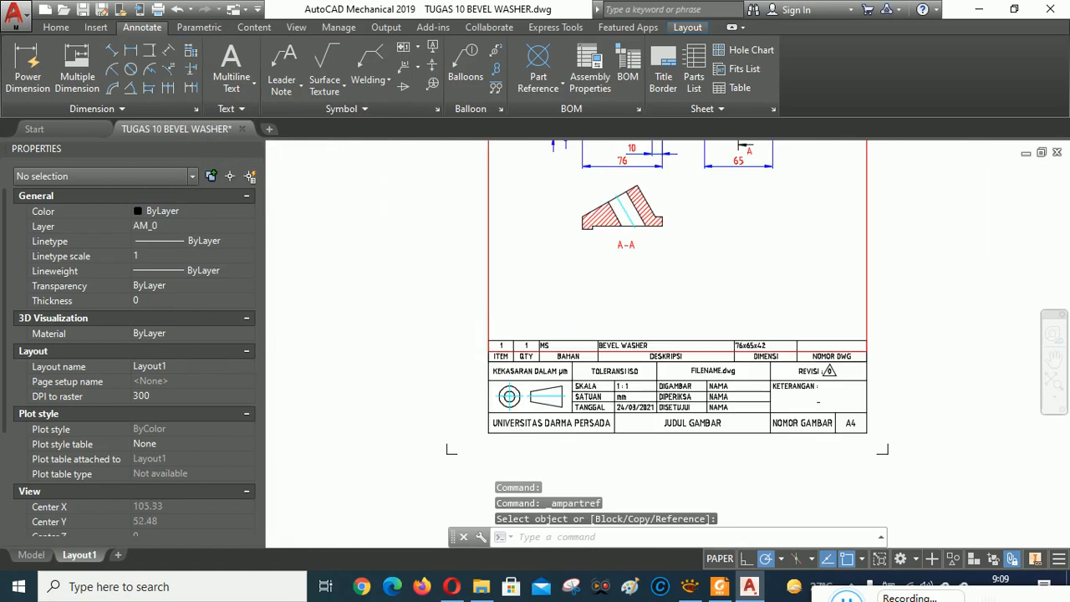
click(56, 27)
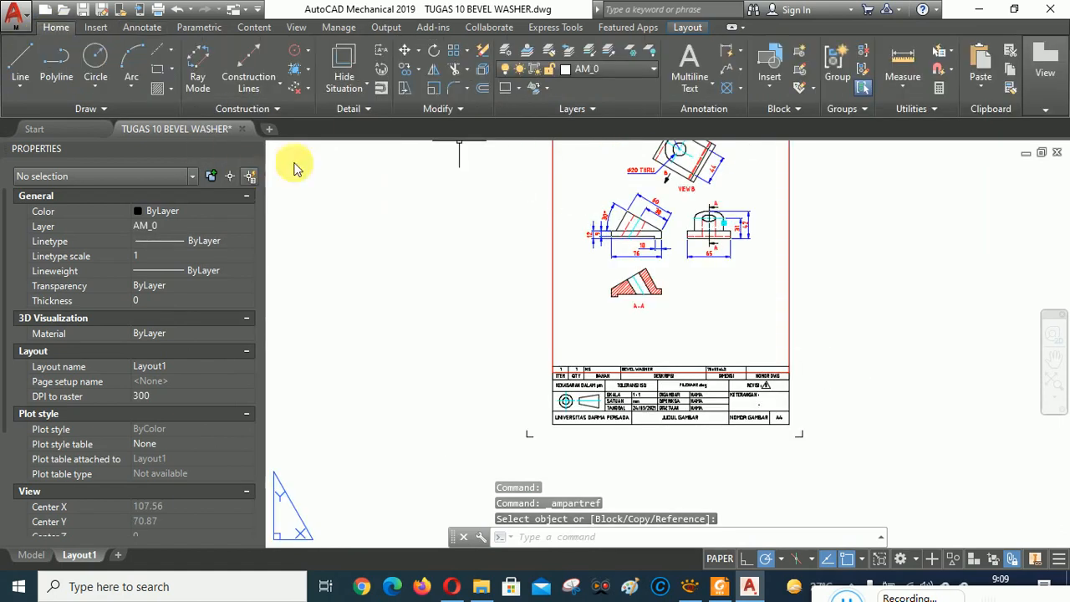
click(656, 70)
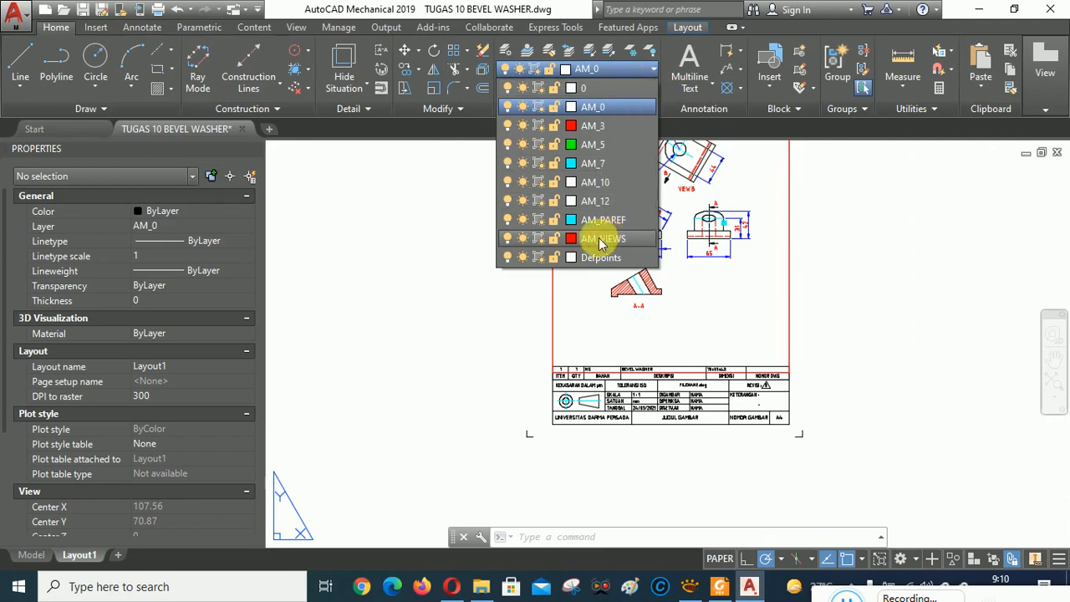
click(507, 241)
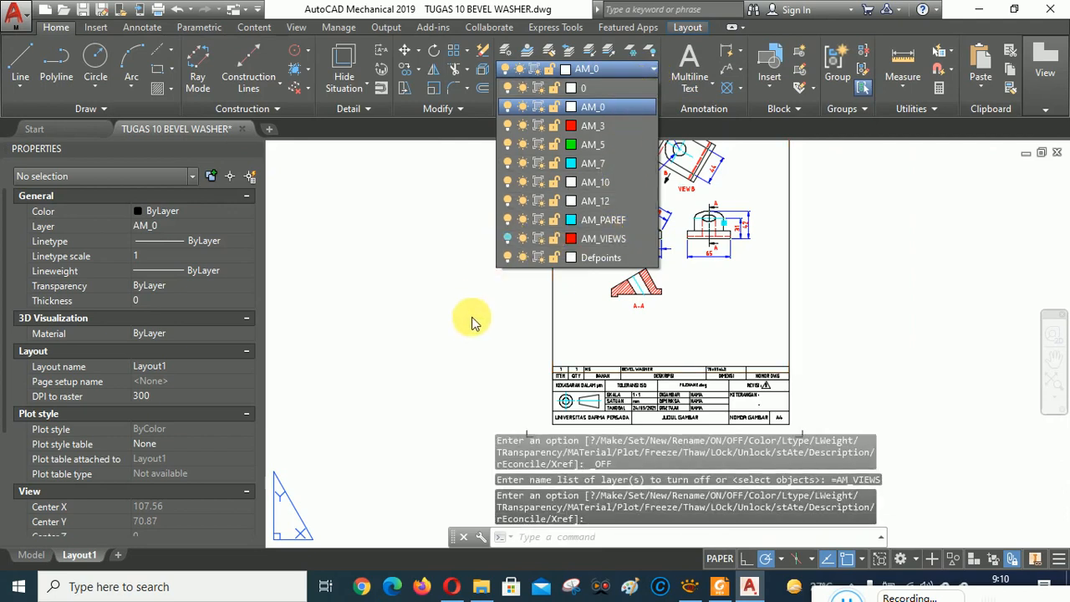
click(473, 320)
- Change the SKALA value in the title block to 1 : 2
middle_drag(878, 264, 836, 279)
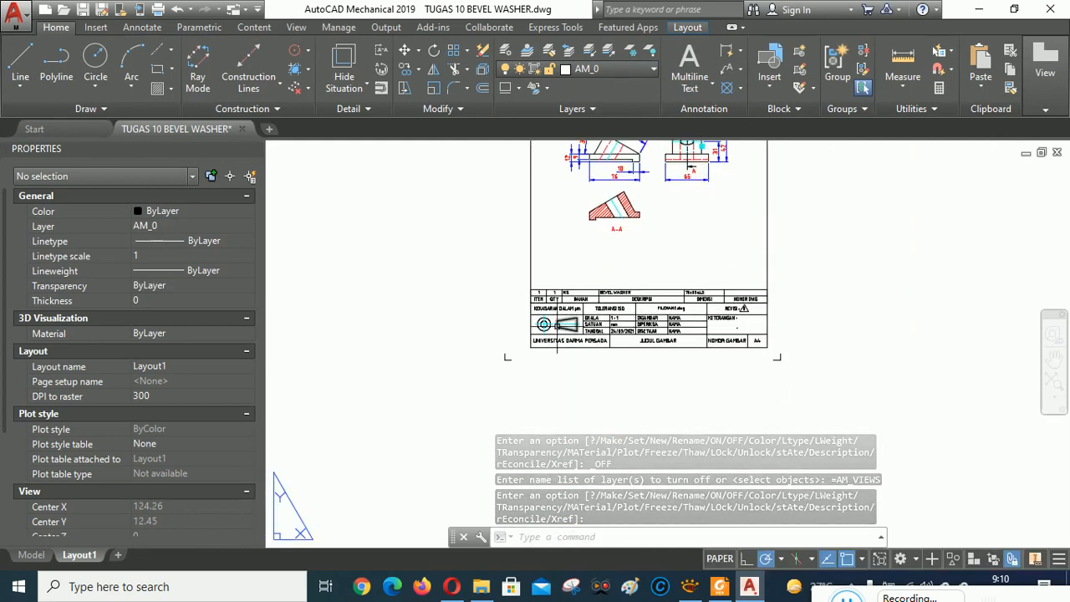
scroll(684, 305, up, 6)
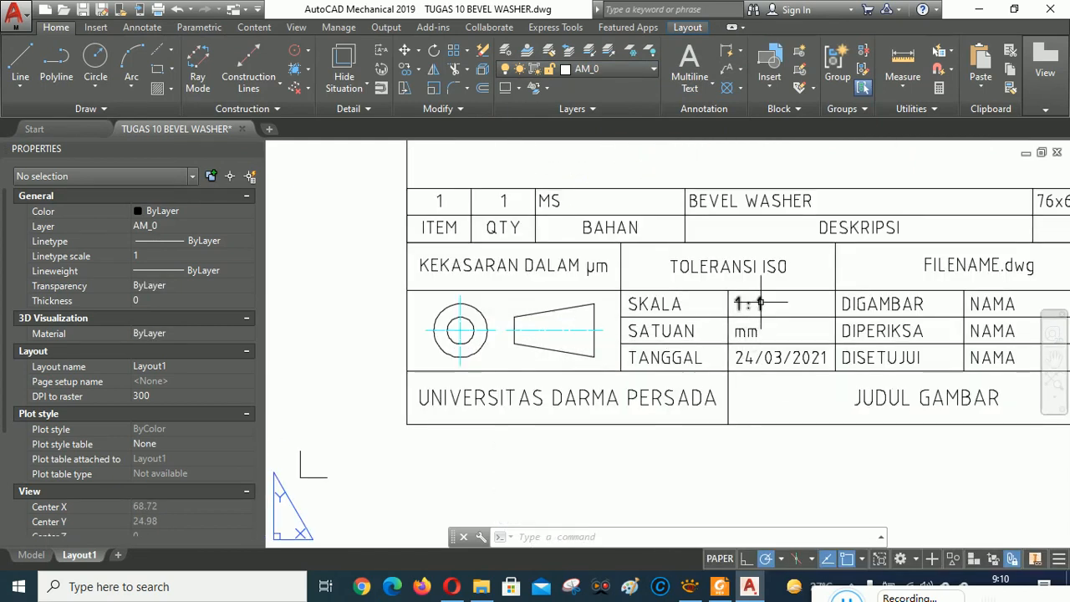
double_click(760, 301)
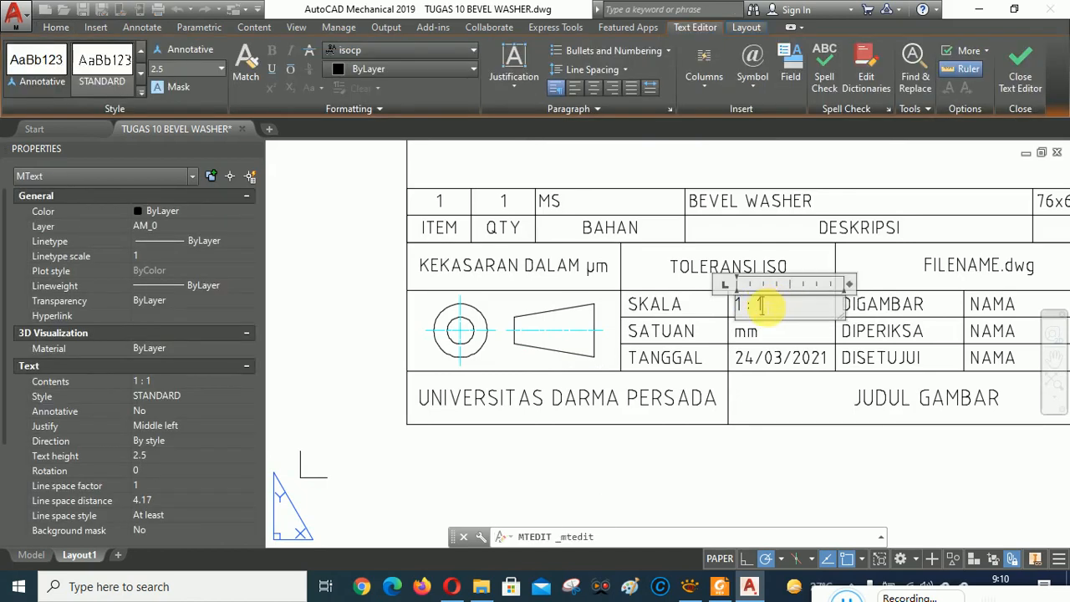
click(774, 461)
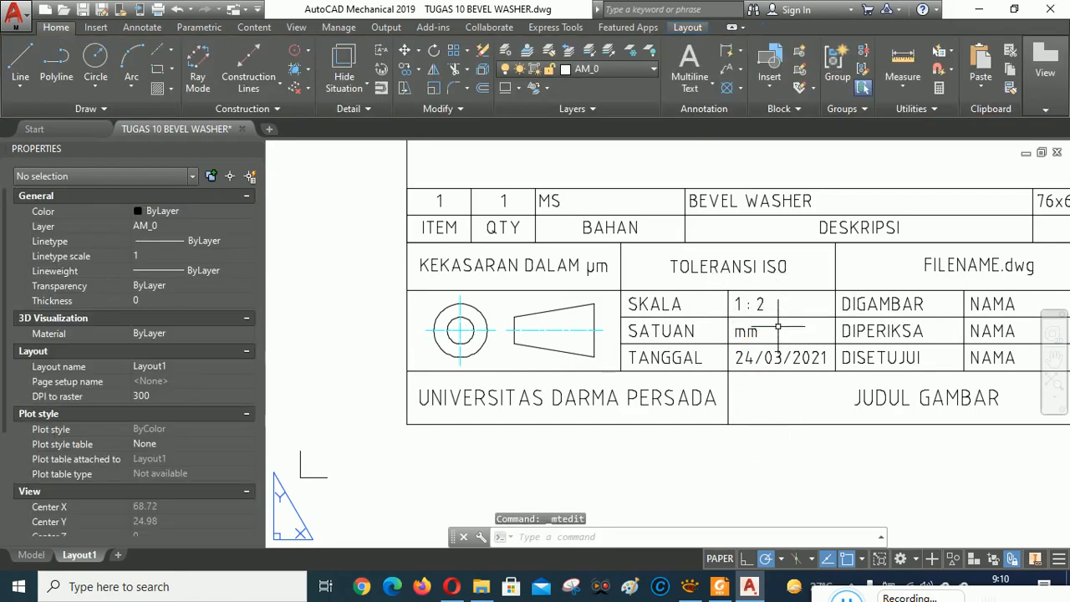
- Change the TANGGAL date in the title block to 16/06/2021
double_click(780, 357)
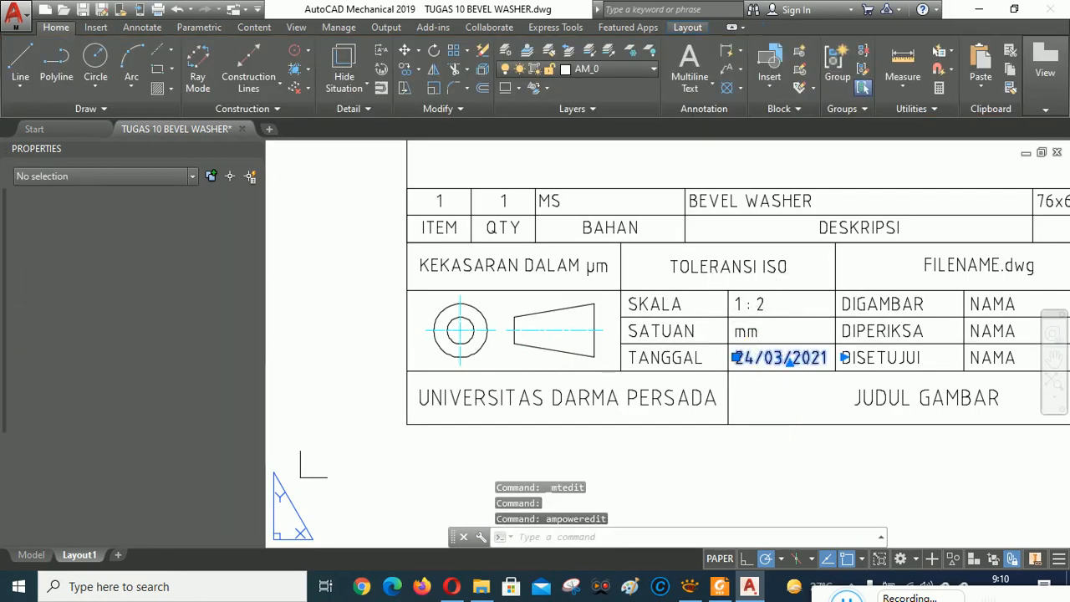
double_click(749, 361)
key(BackSpace)
text(16/)
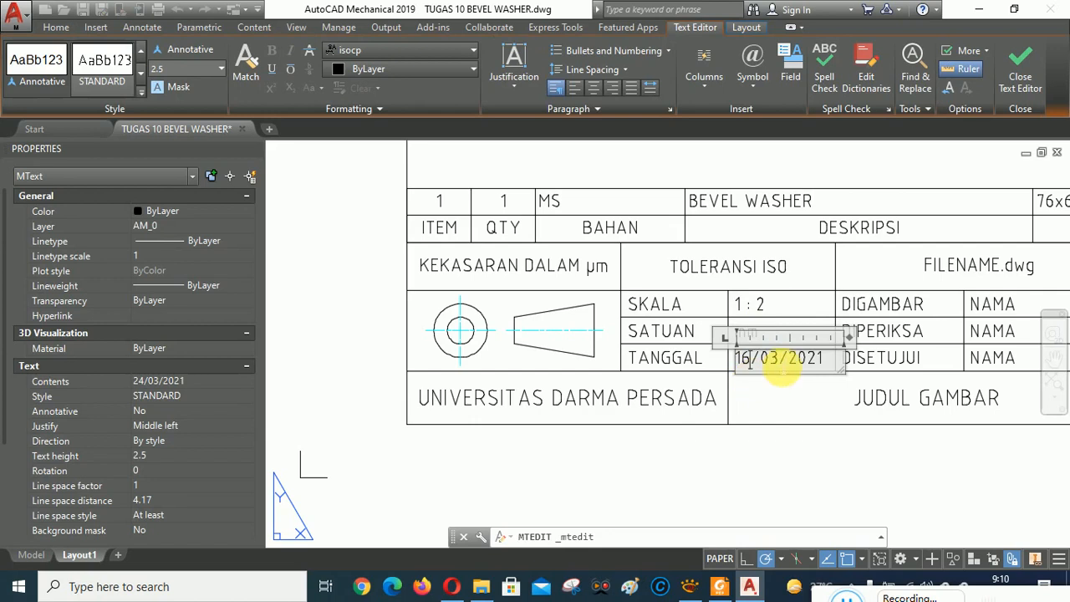
text(06)
click(789, 470)
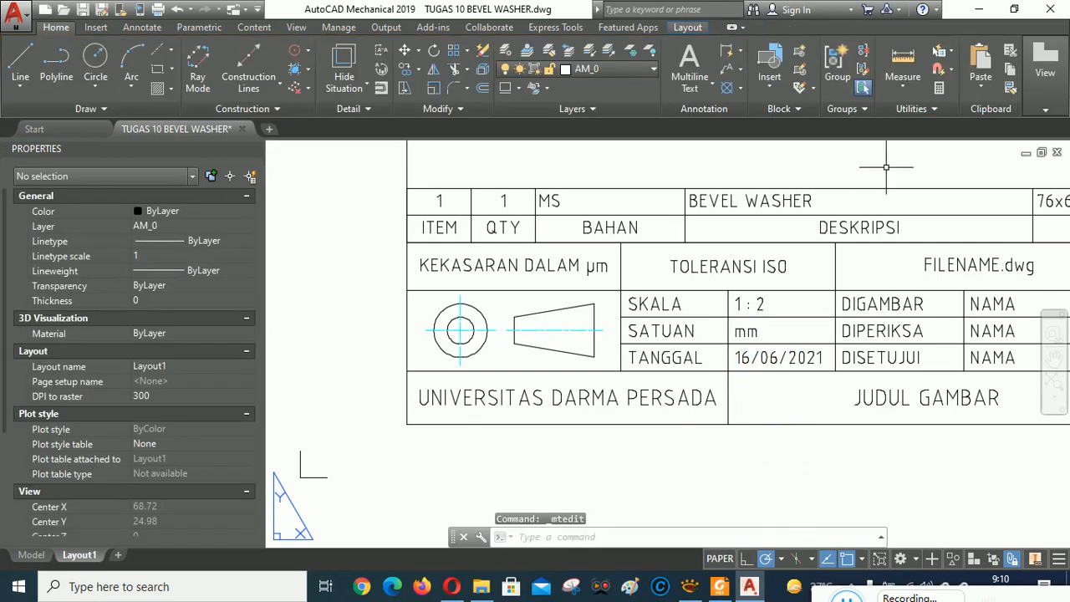
- Replace the NAMA placeholder beside DIGAMBAR in the title block with the drafter's name
middle_drag(847, 231, 495, 243)
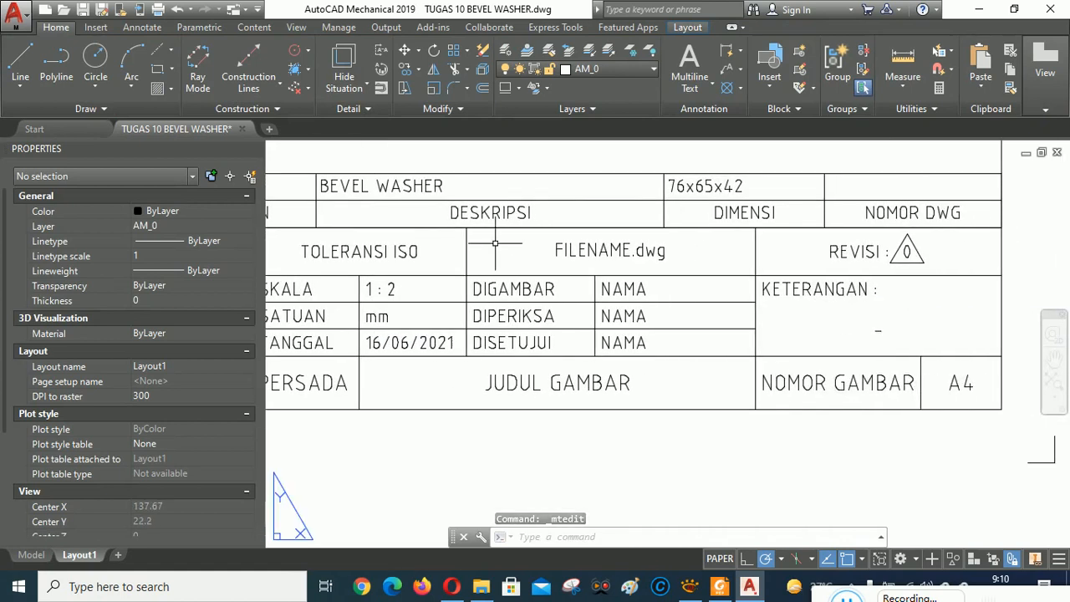
double_click(625, 288)
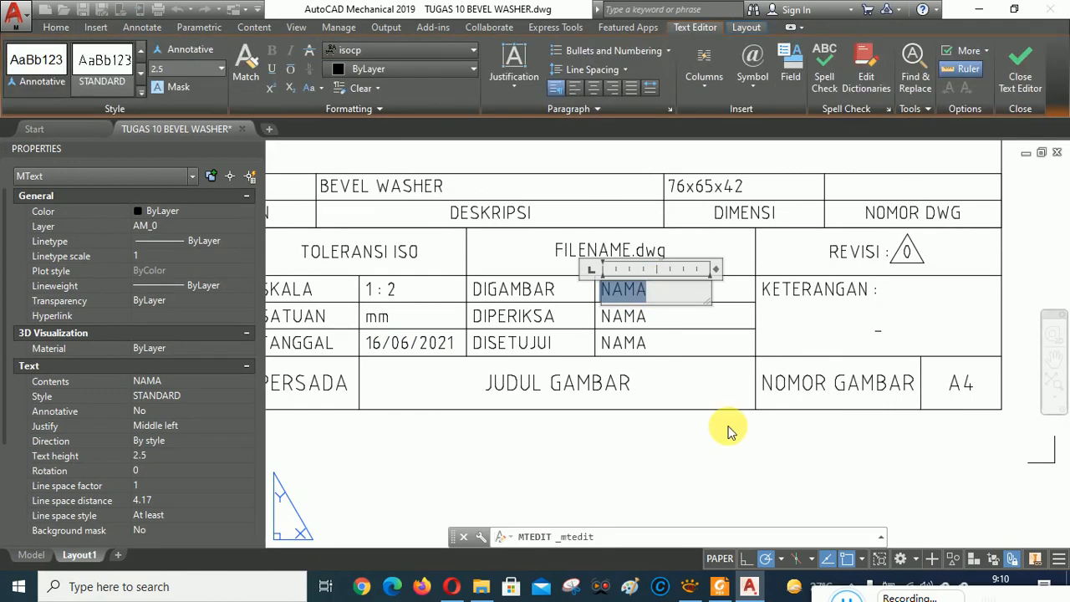
text(HERRY S)
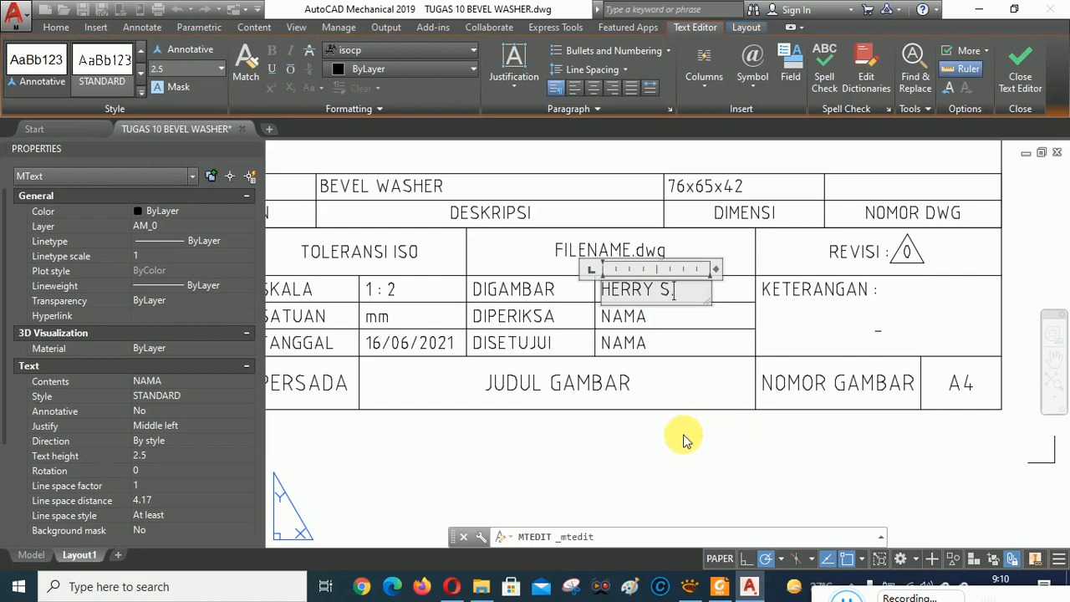
click(630, 463)
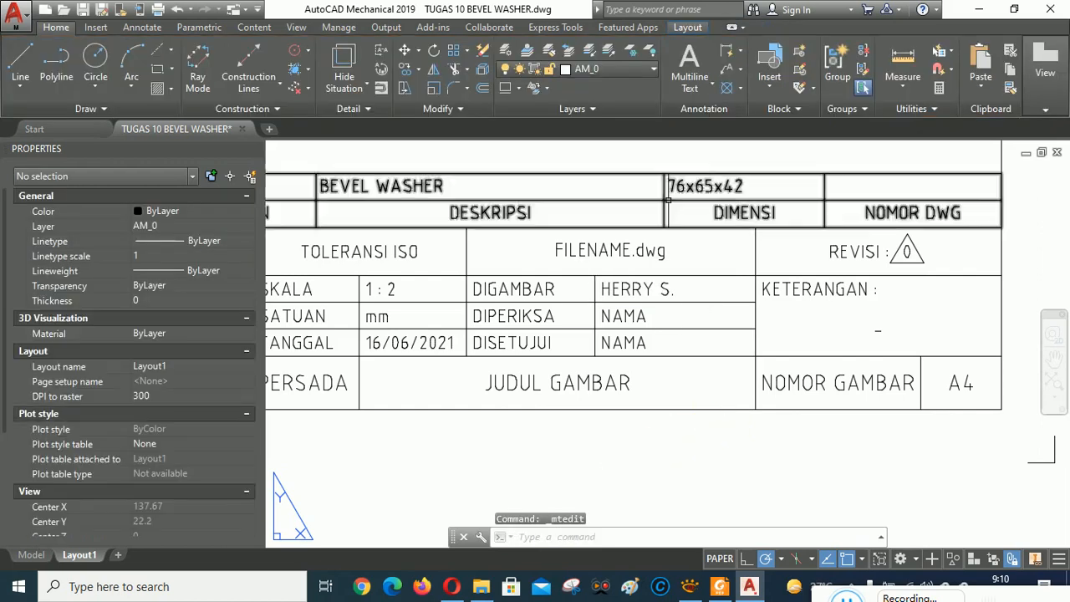
- Replace the NAMA placeholder beside DIPERIKSA in the title block with the checker's name
click(630, 315)
double_click(630, 315)
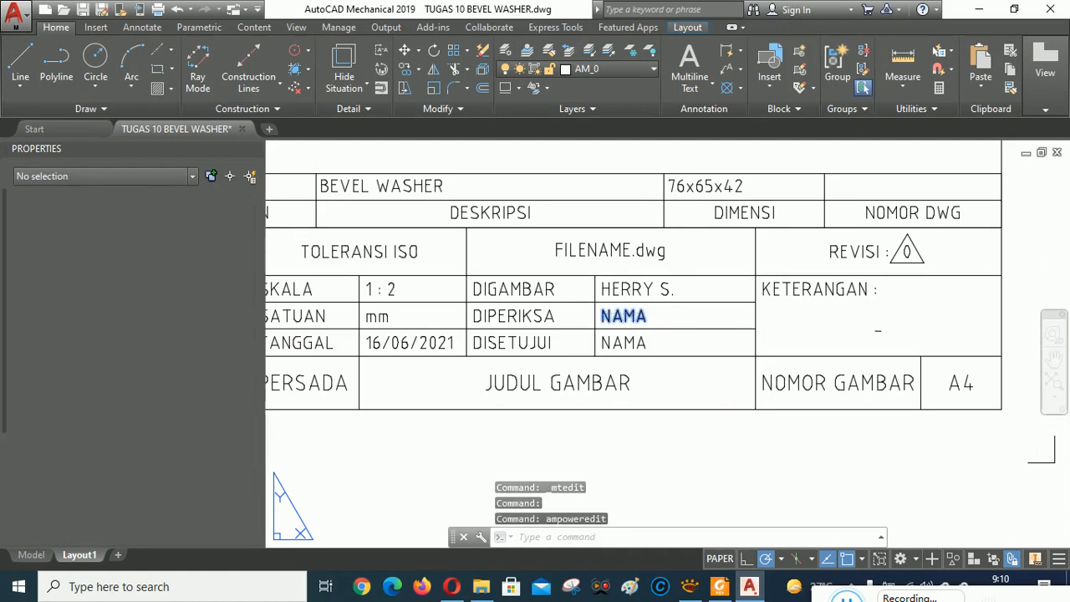
double_click(630, 316)
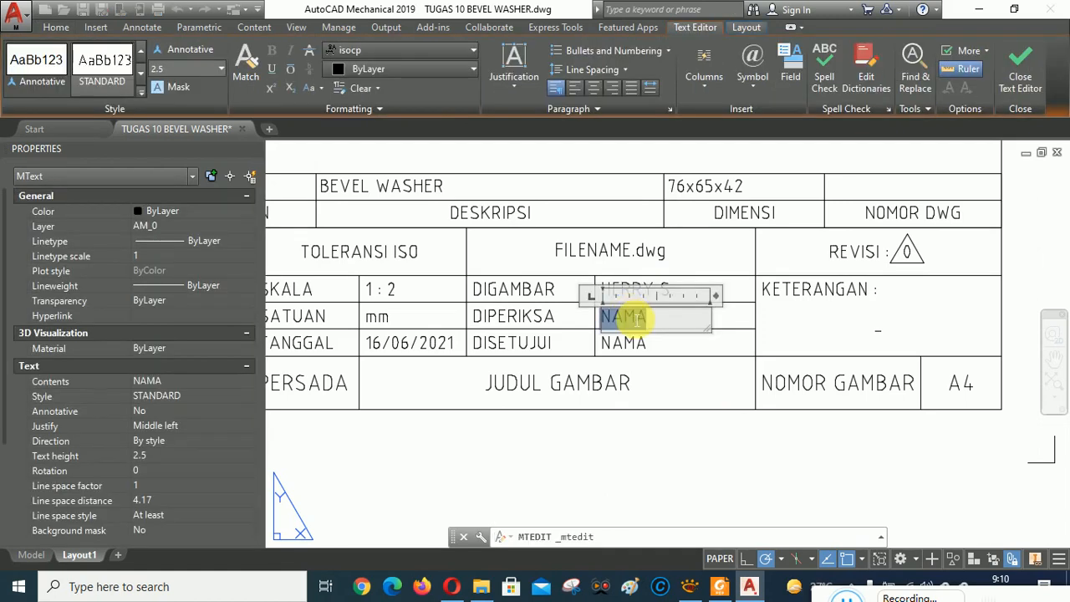
text(ROLAN S.)
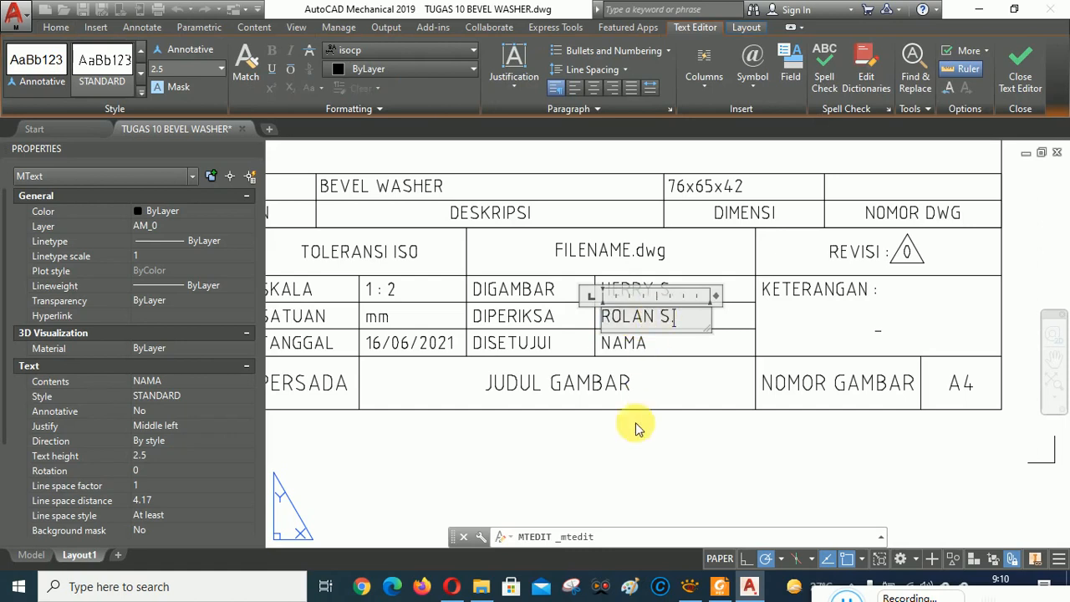
click(633, 426)
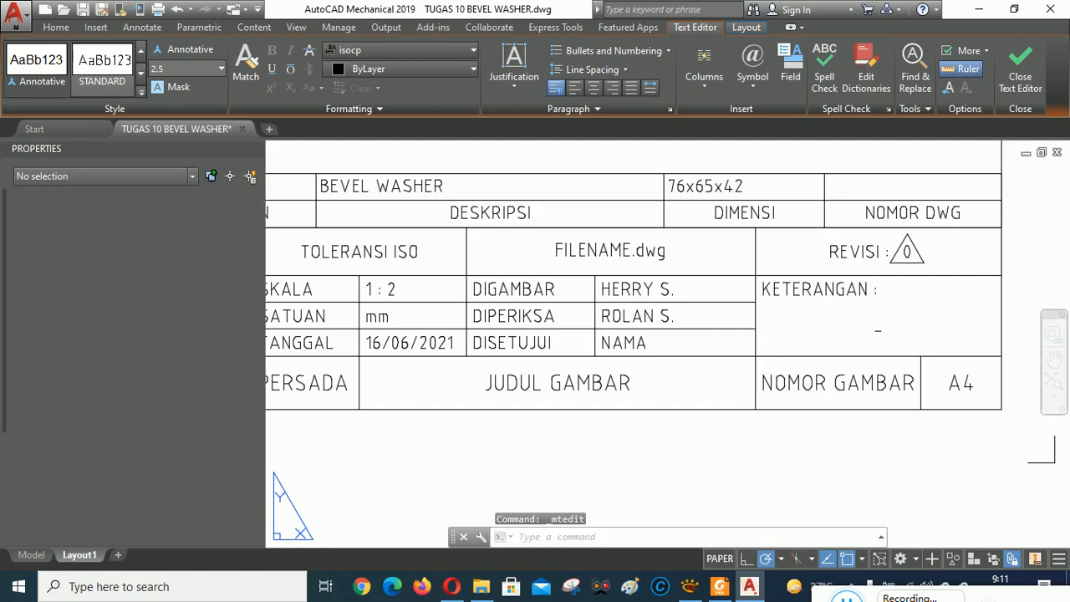
- Replace the NAMA placeholder beside DISETUJUI in the title block with the approver's name
click(637, 341)
double_click(638, 338)
double_click(637, 340)
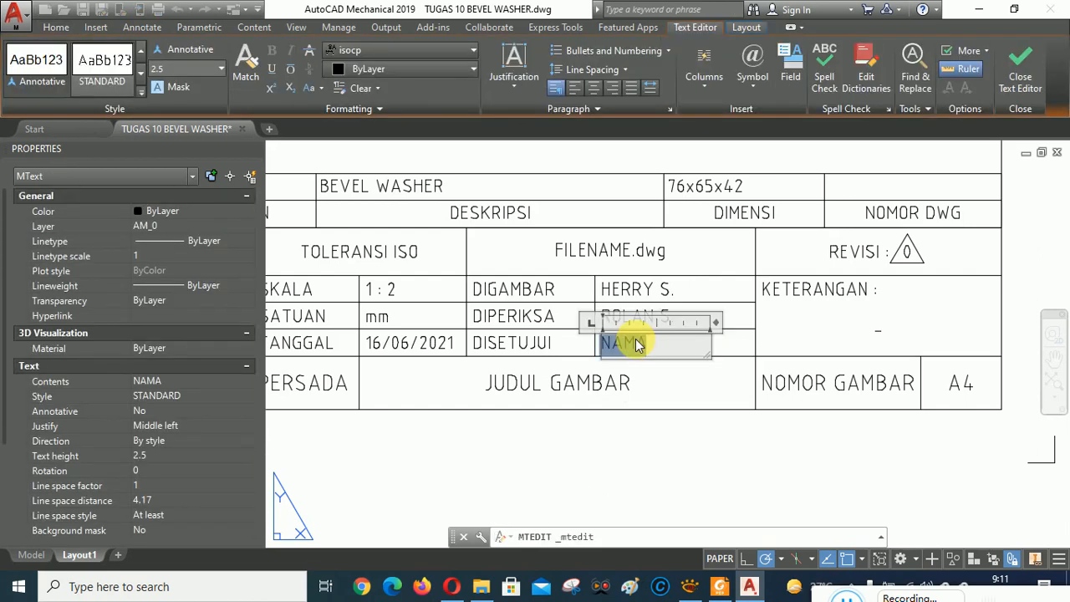
text(HUSEN)
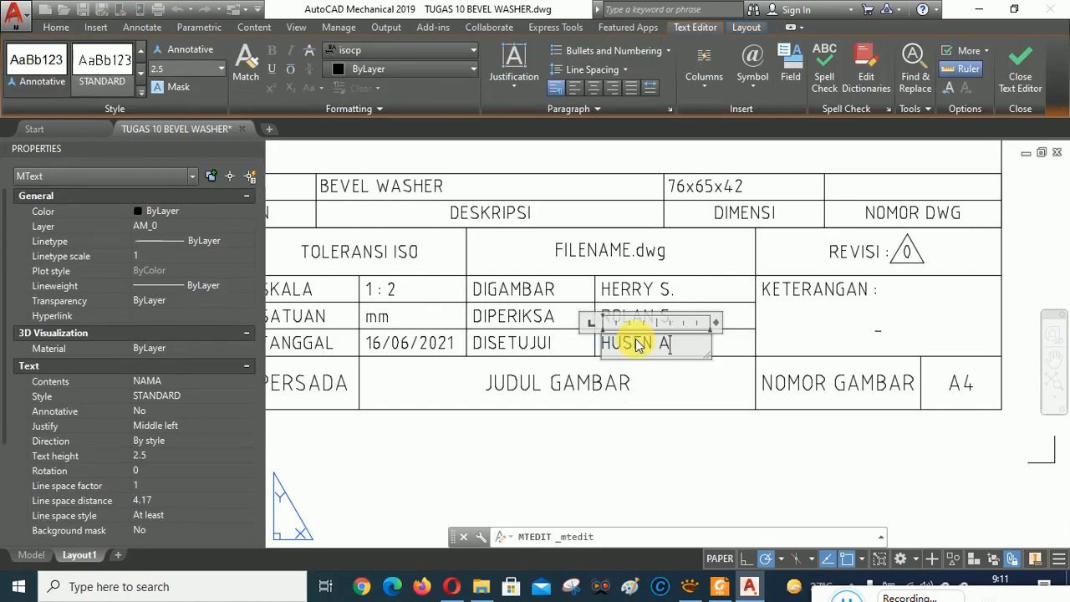
text( A.)
click(708, 480)
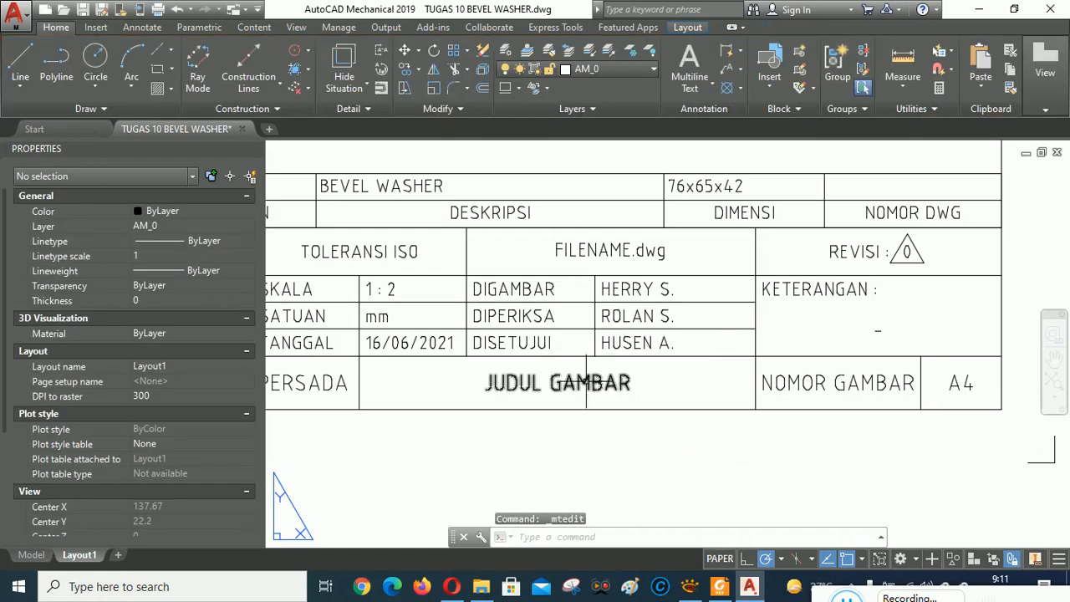
- Replace the JUDUL GAMBAR placeholder in the title block with the drawing title BEVEL WASHER
click(586, 381)
key(Escape)
double_click(591, 385)
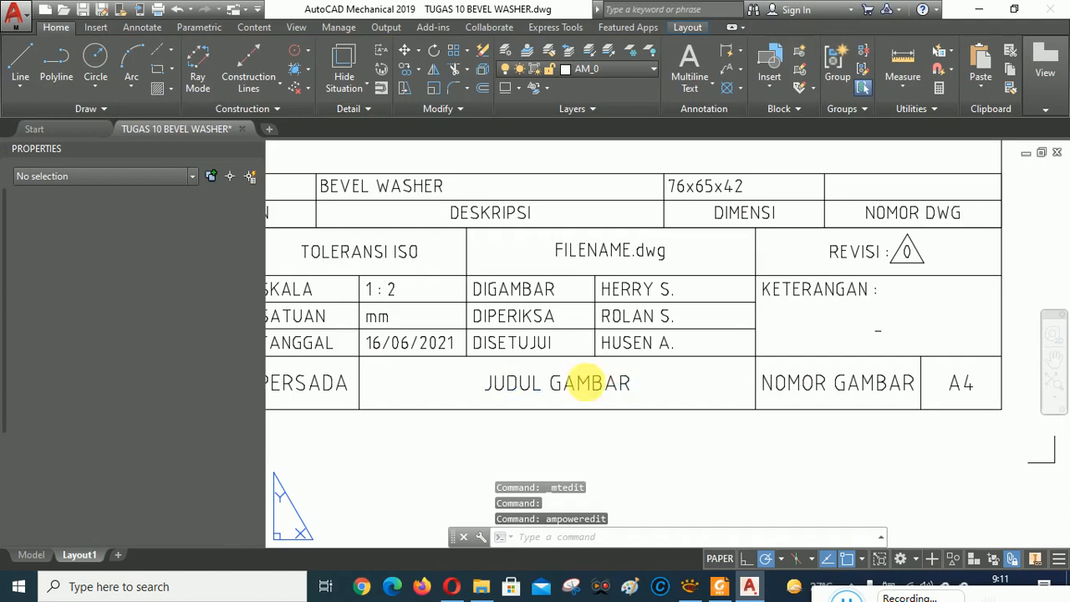
text(B)
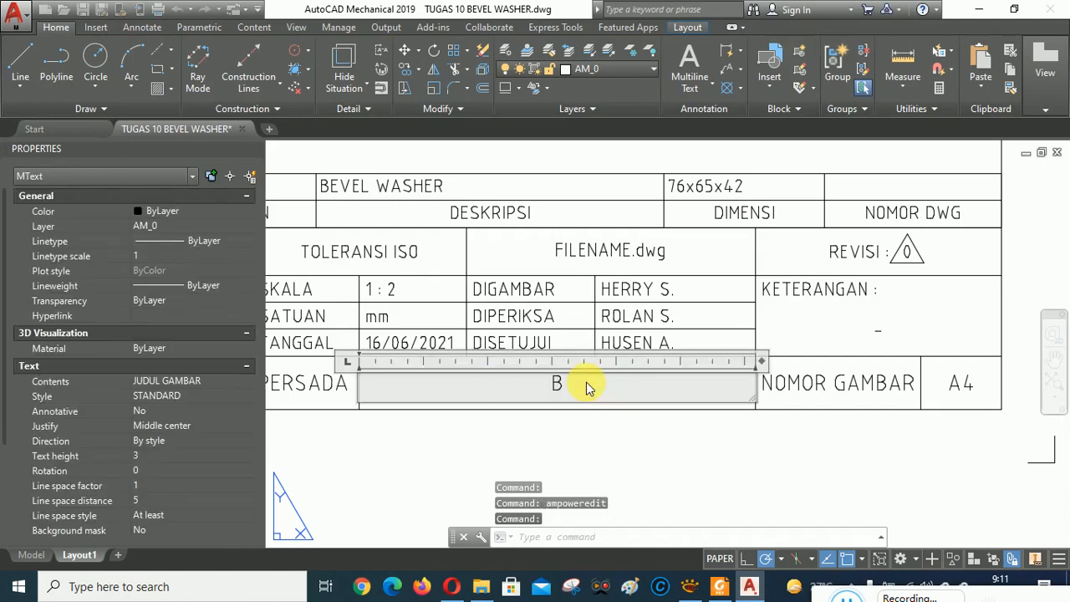
text(EVEL)
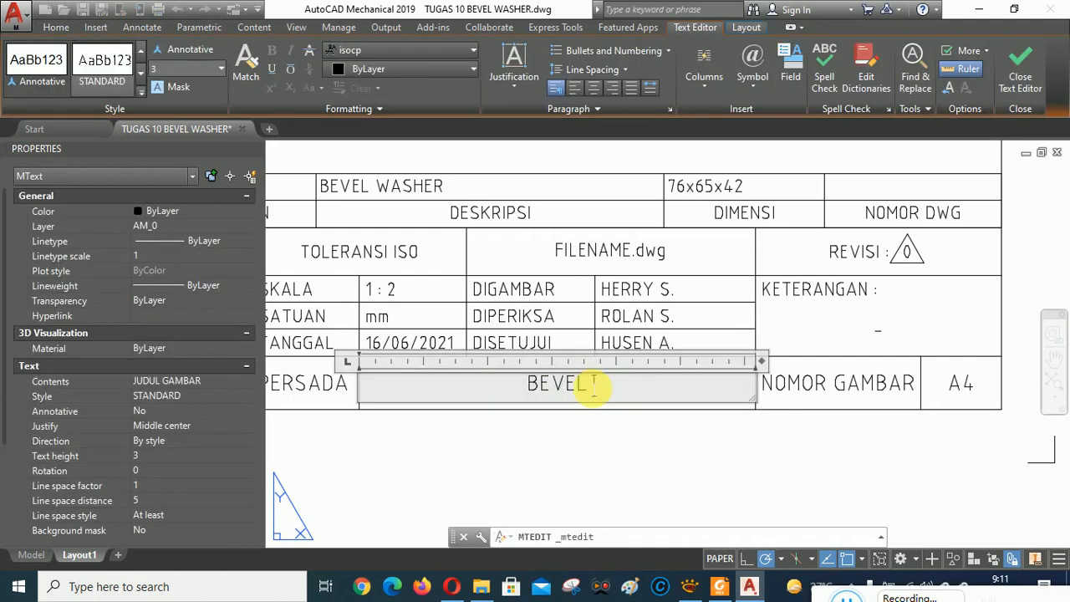
text( WASHER)
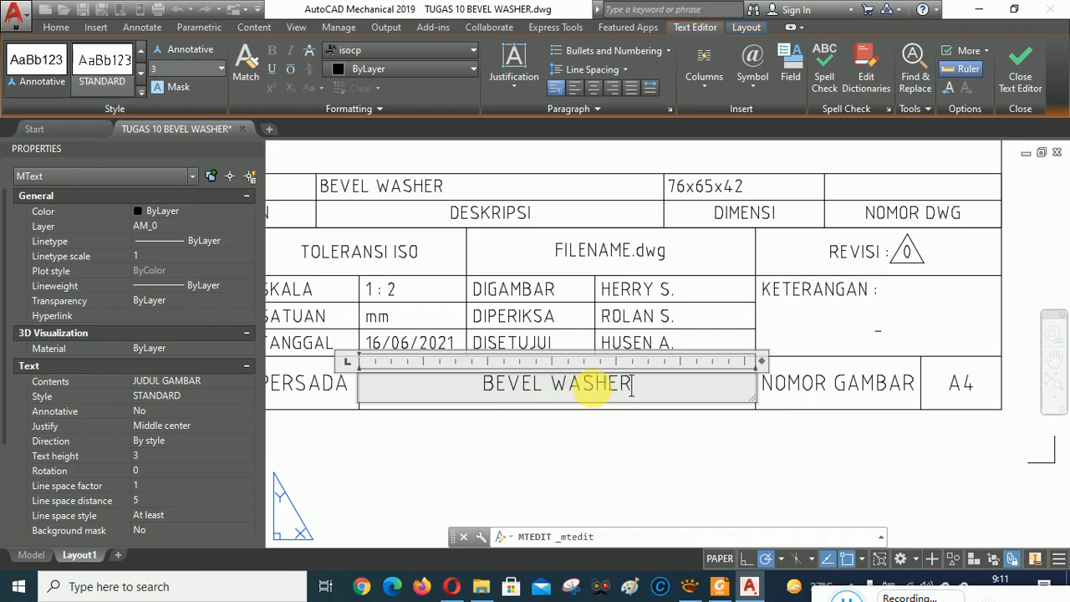
click(685, 497)
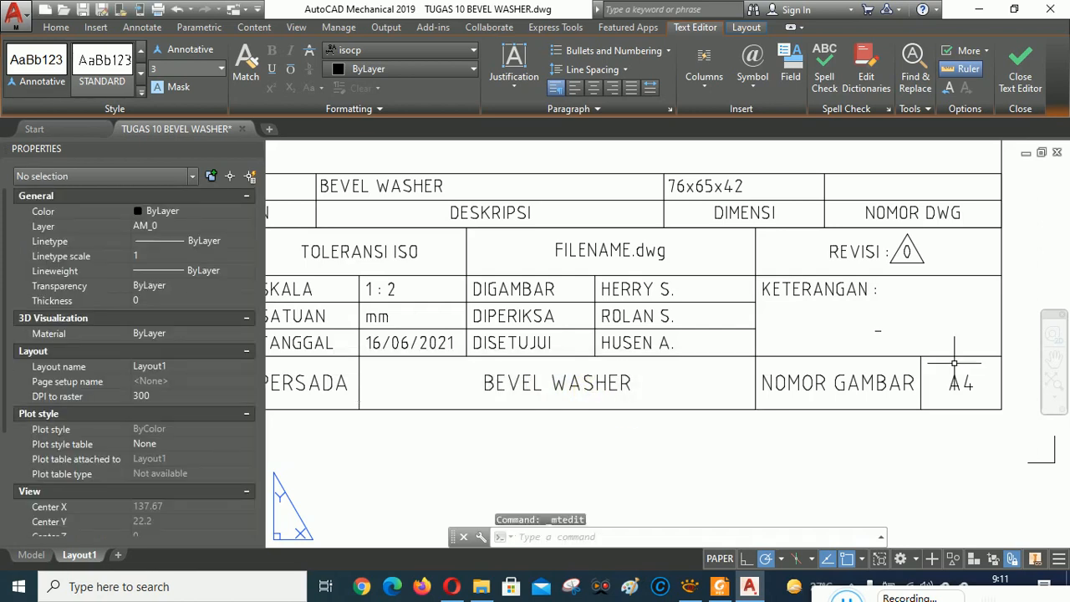
- Replace the NOMOR GAMBAR placeholder in the title block with the drawing number UDP-21-T10-01
double_click(820, 382)
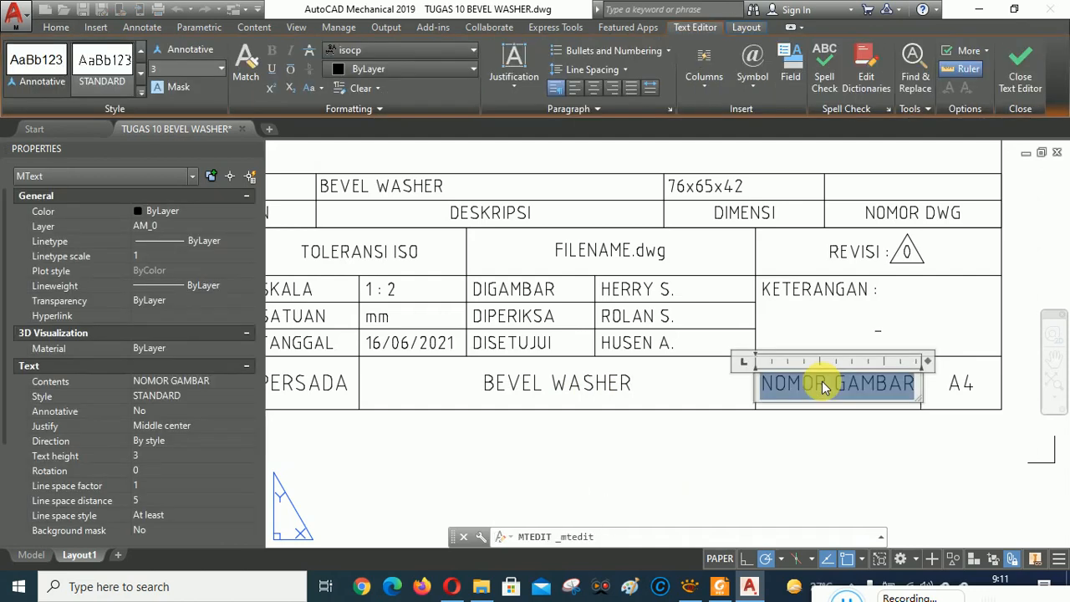
text(UDP)
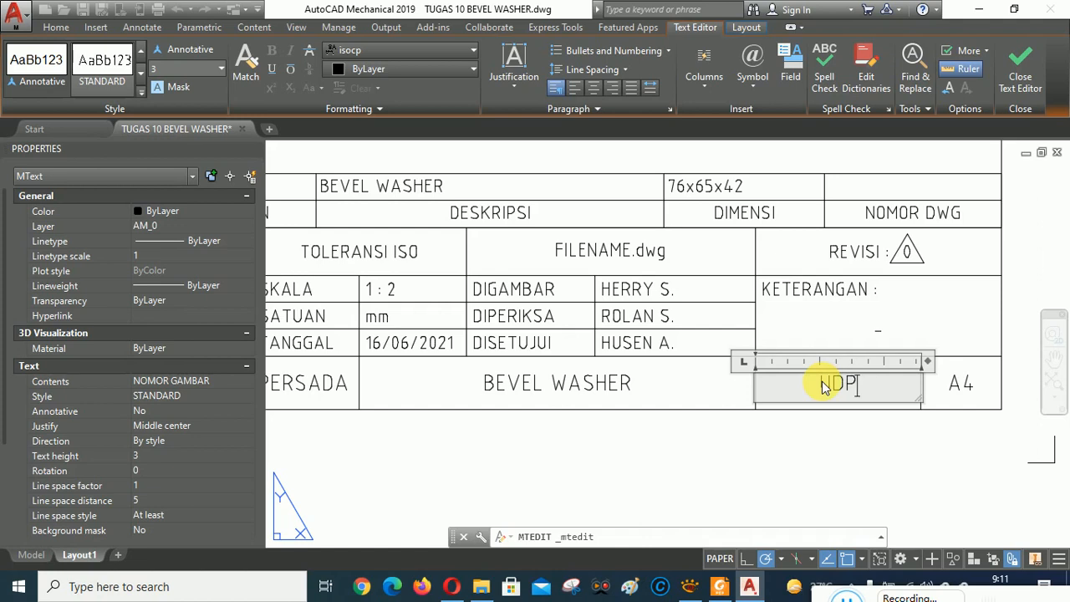
text(-21-)
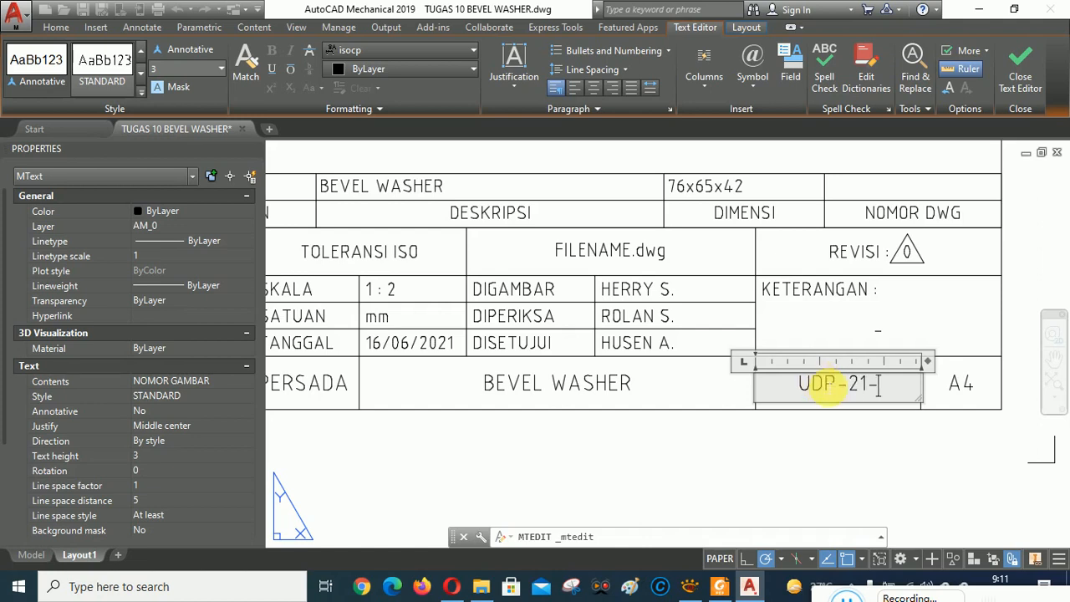
text(T11)
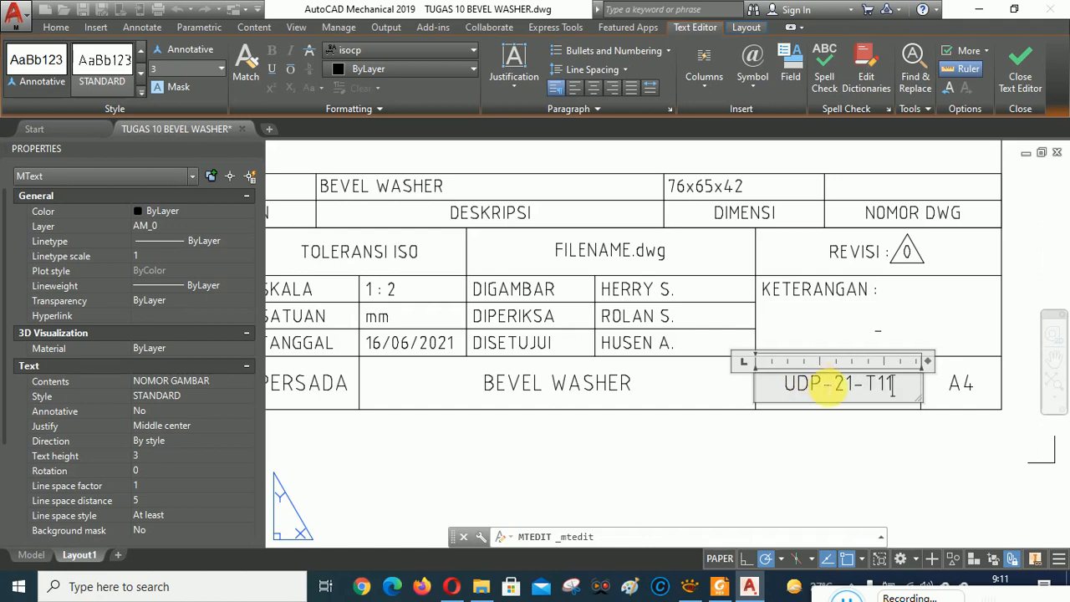
key(BackSpace)
text(0)
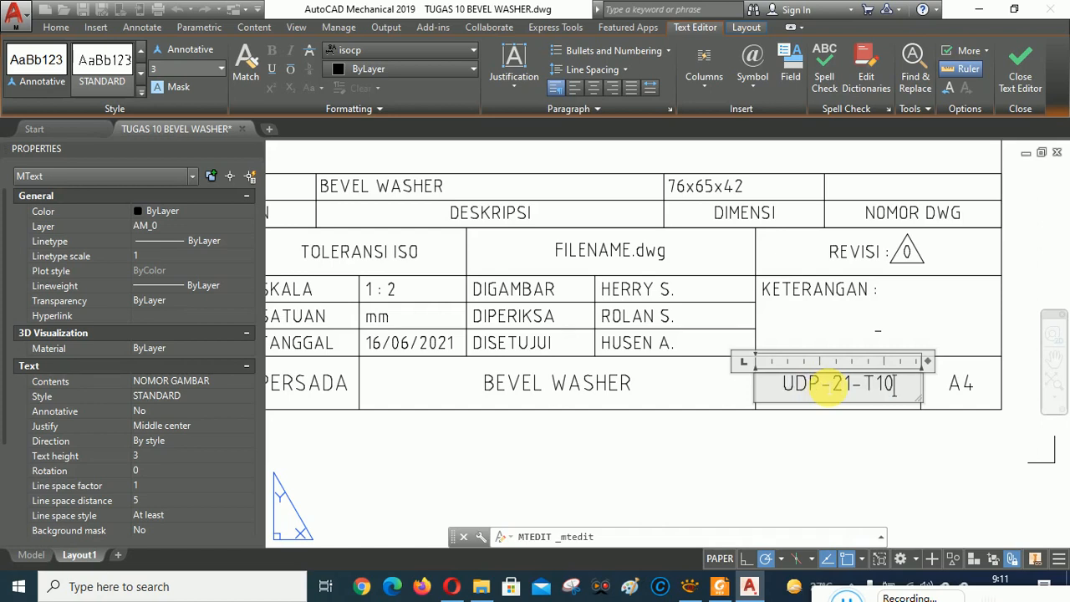
text(-)
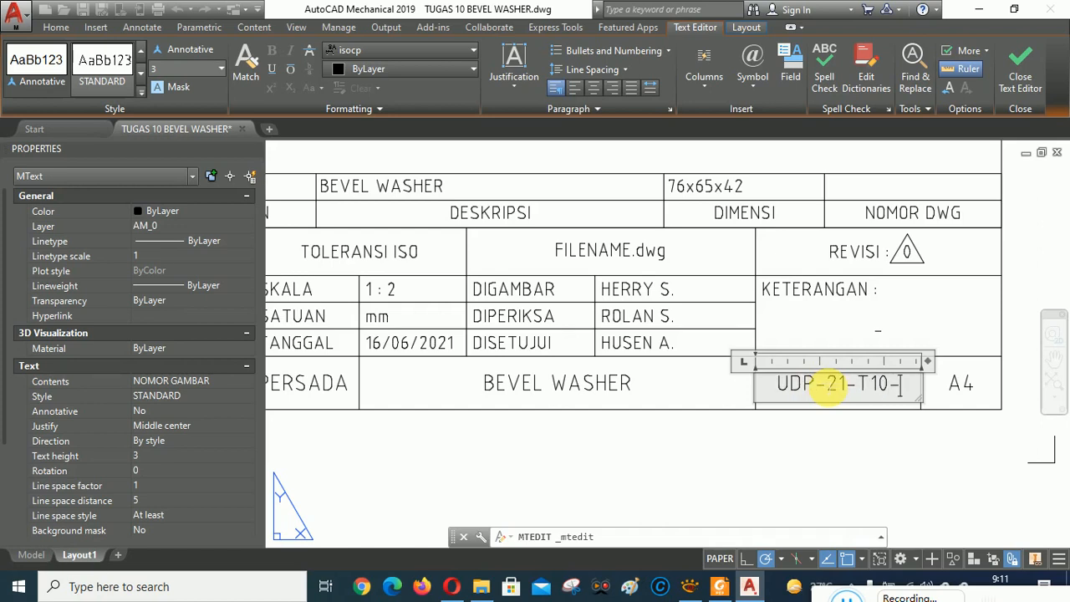
text(01)
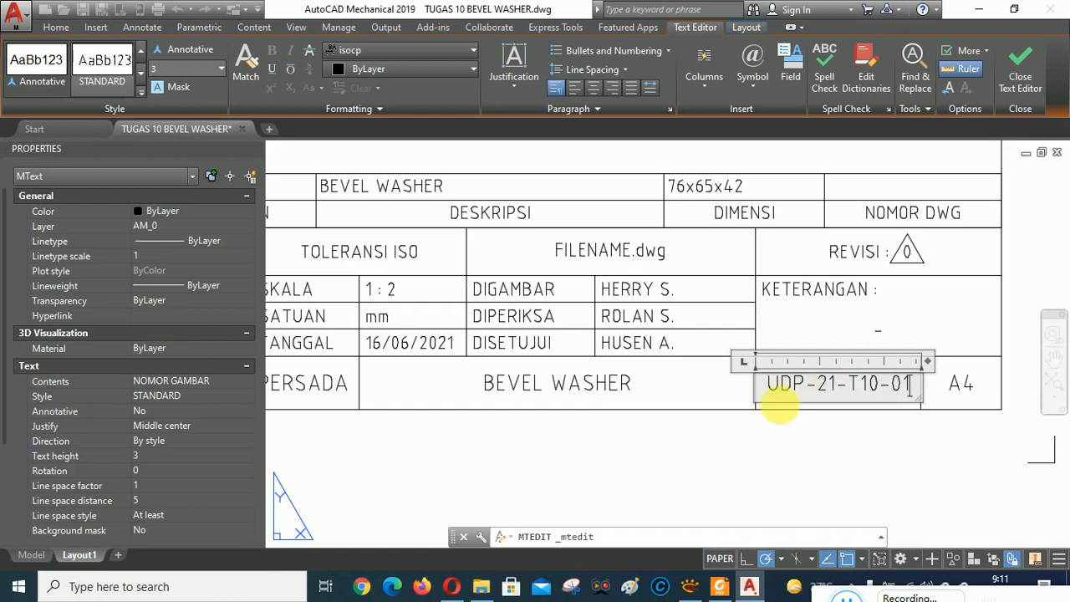
click(849, 471)
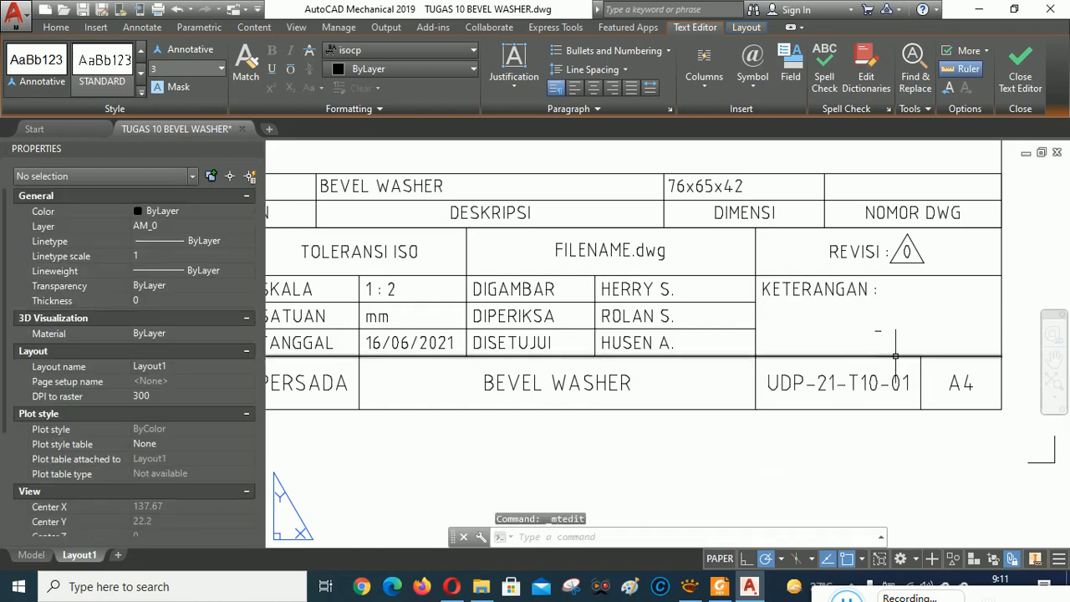
- Replace the dash under KETERANGAN in the title block with TEKNIK MESIN
double_click(878, 329)
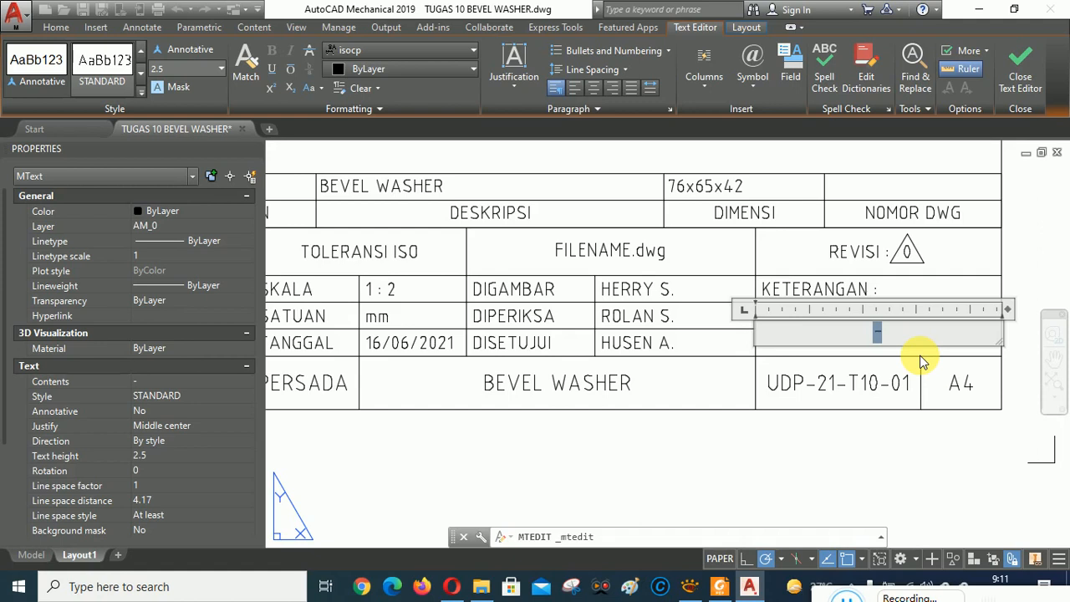
text(TEKNIK)
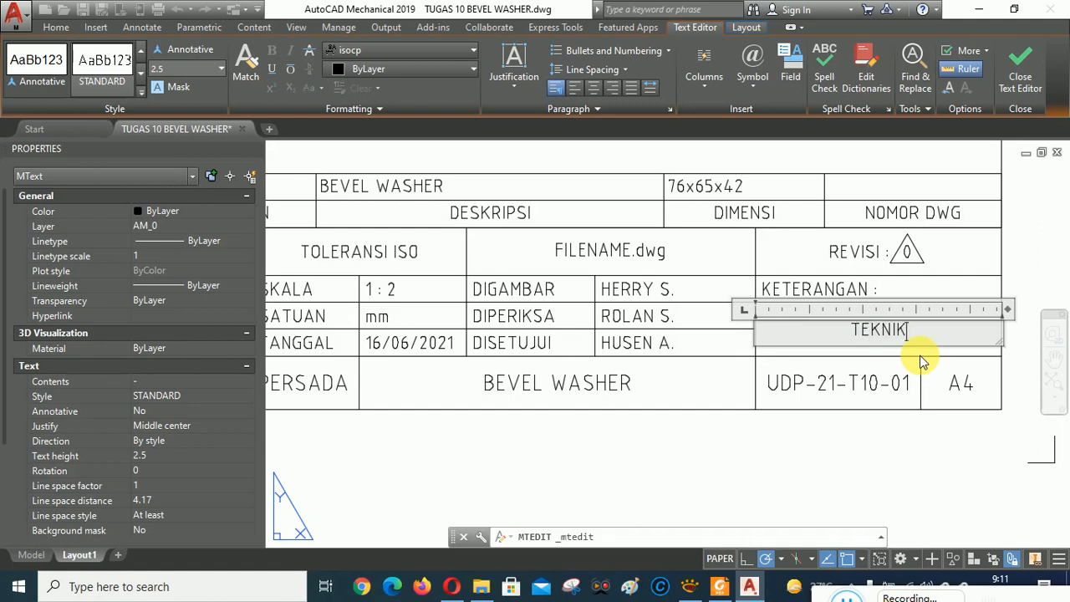
text( MESIN)
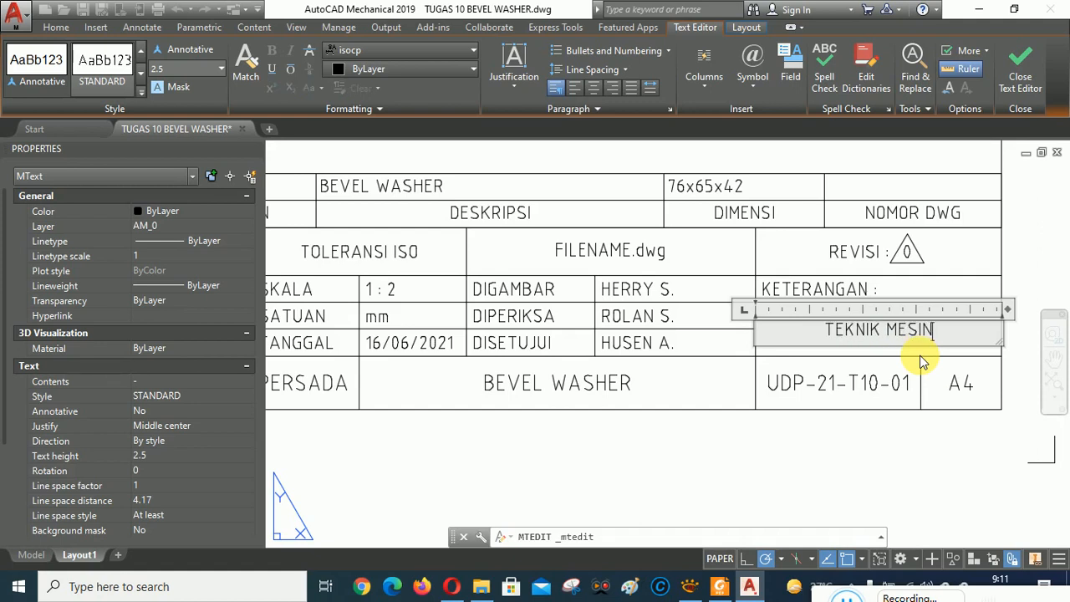
click(840, 494)
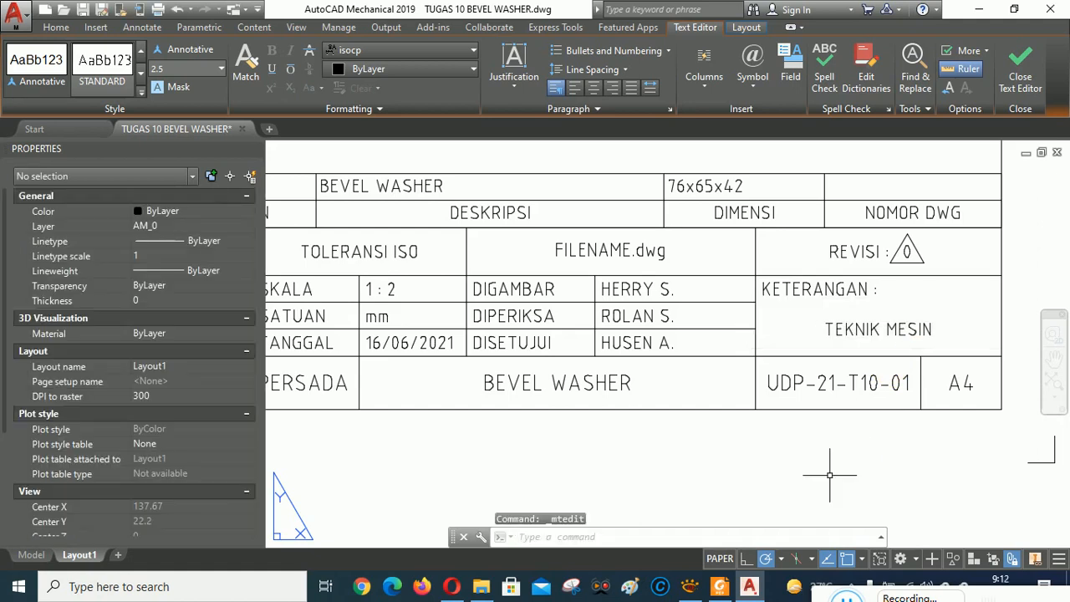
- Replace the FILENAME placeholder in the title block so the entry reads TUGAS 10 BEVEL WASHER.dwg
double_click(610, 250)
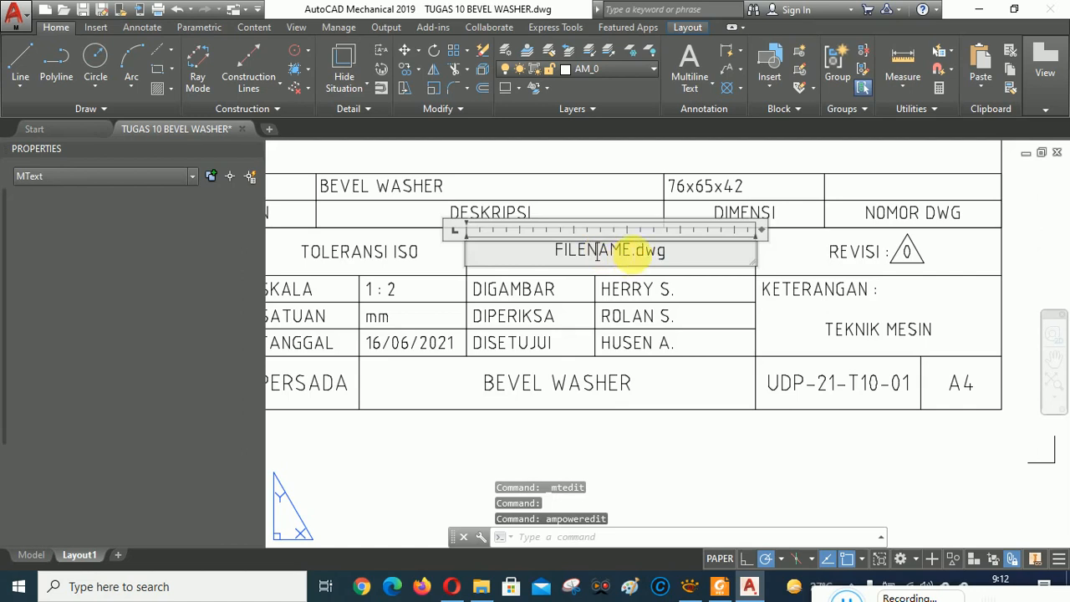
drag(630, 252, 555, 251)
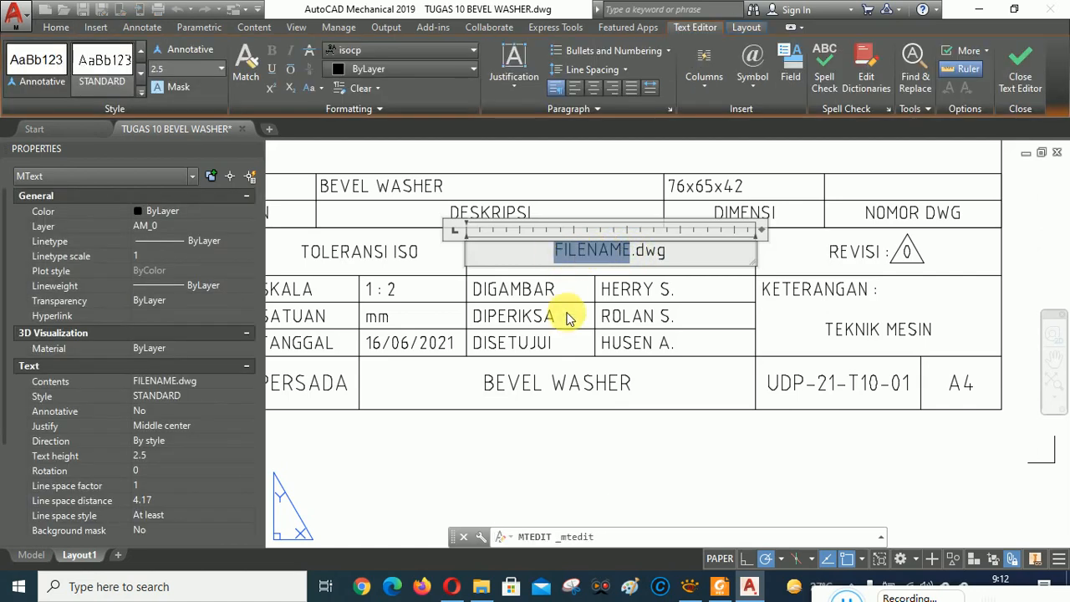
text(TUGAS )
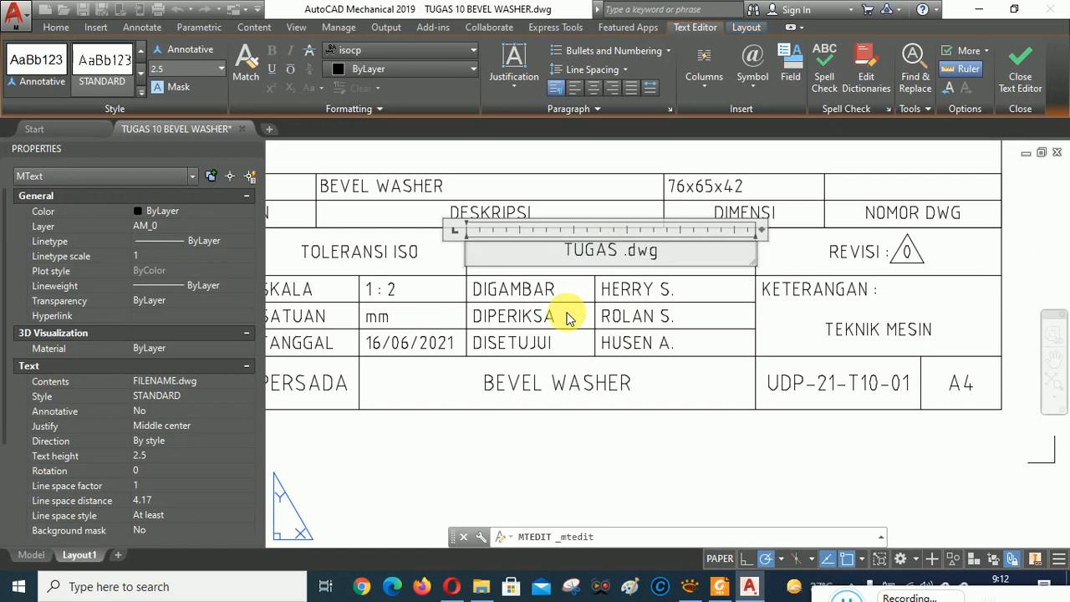
text(10 BE)
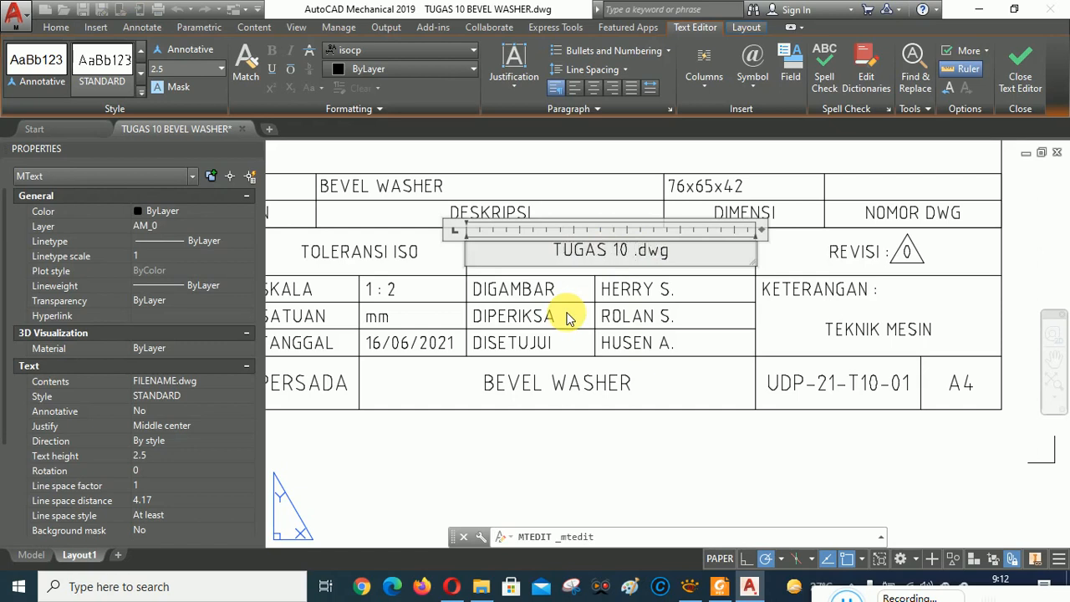
text(VEL )
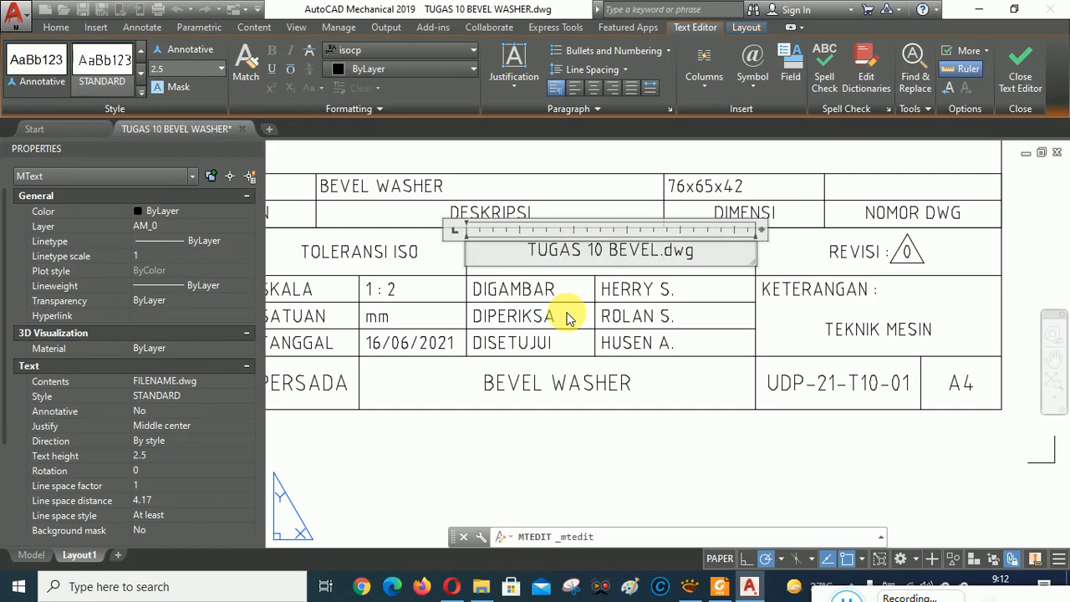
text(WASH)
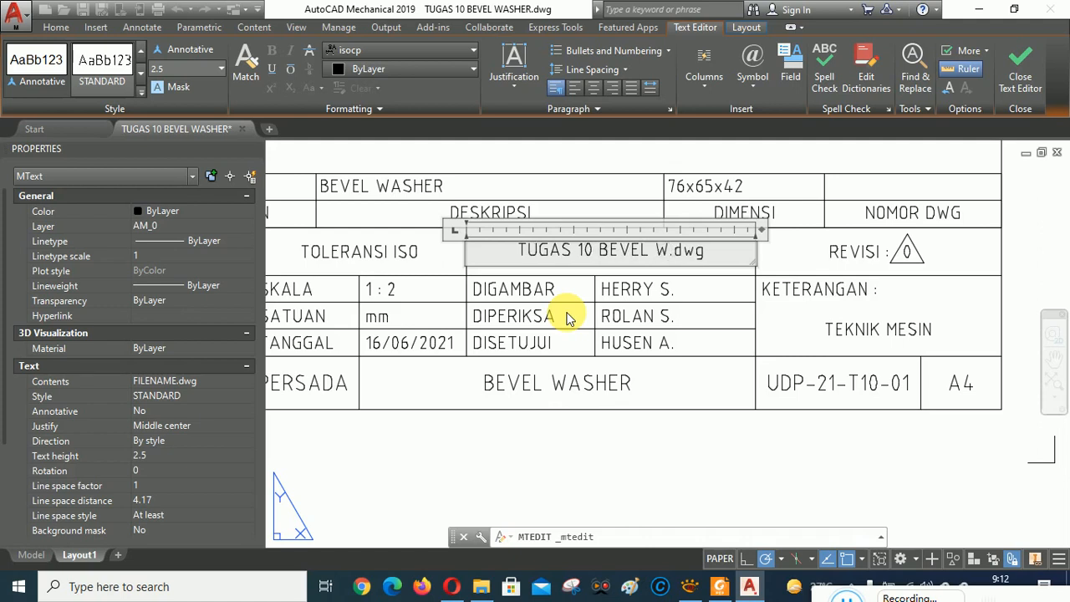
text(ER)
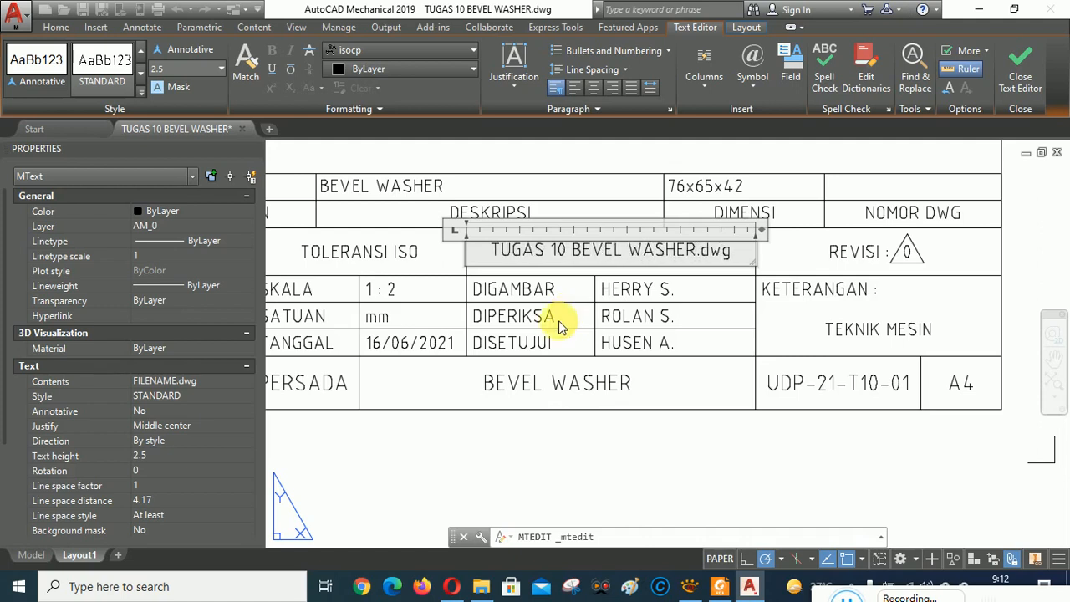
key(ctrl+Return)
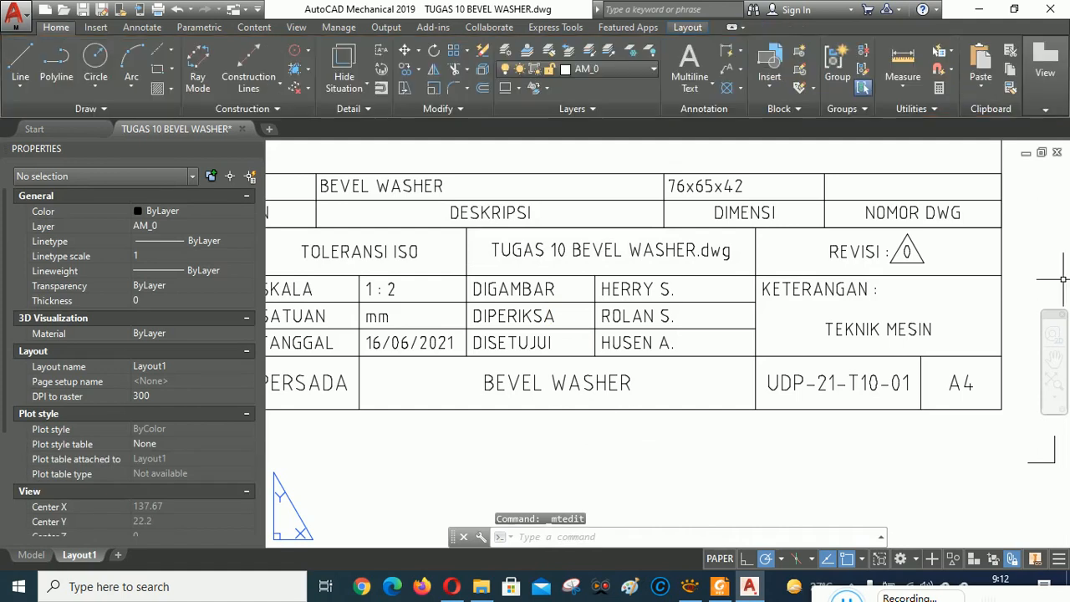
- Replace the NAMA placeholder under OLEH in the revision table with the drafter's name
scroll(761, 330, down, 3)
scroll(746, 351, down, 5)
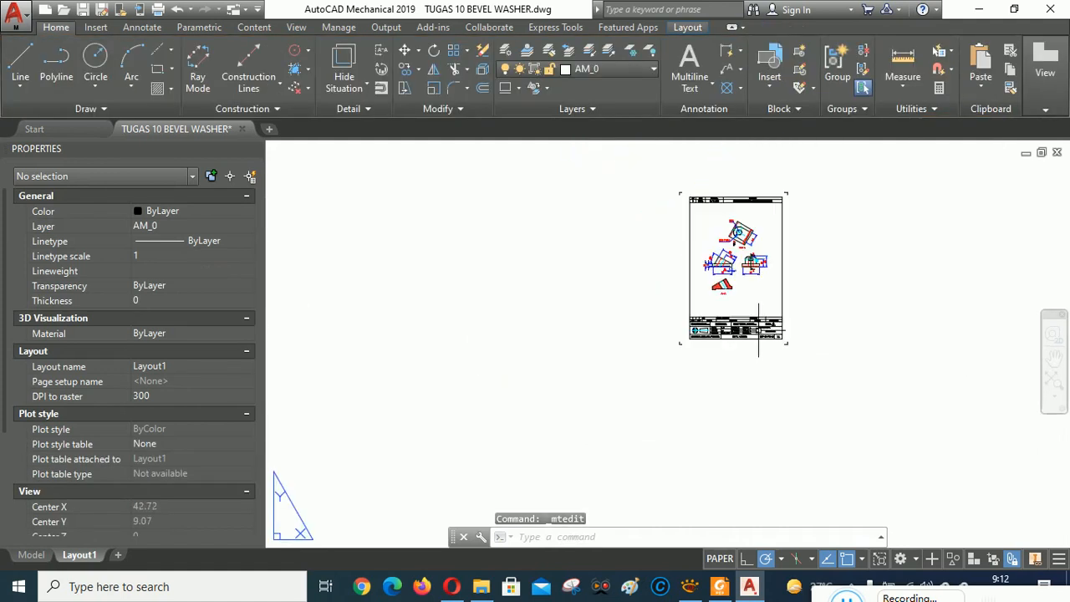
scroll(743, 194, up, 5)
scroll(660, 203, up, 3)
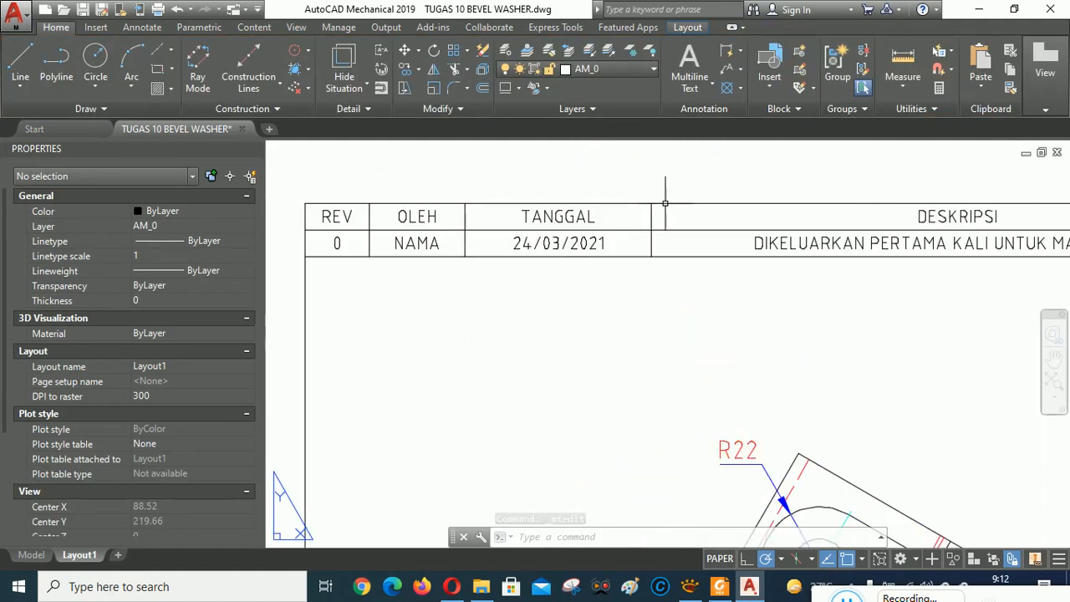
double_click(412, 243)
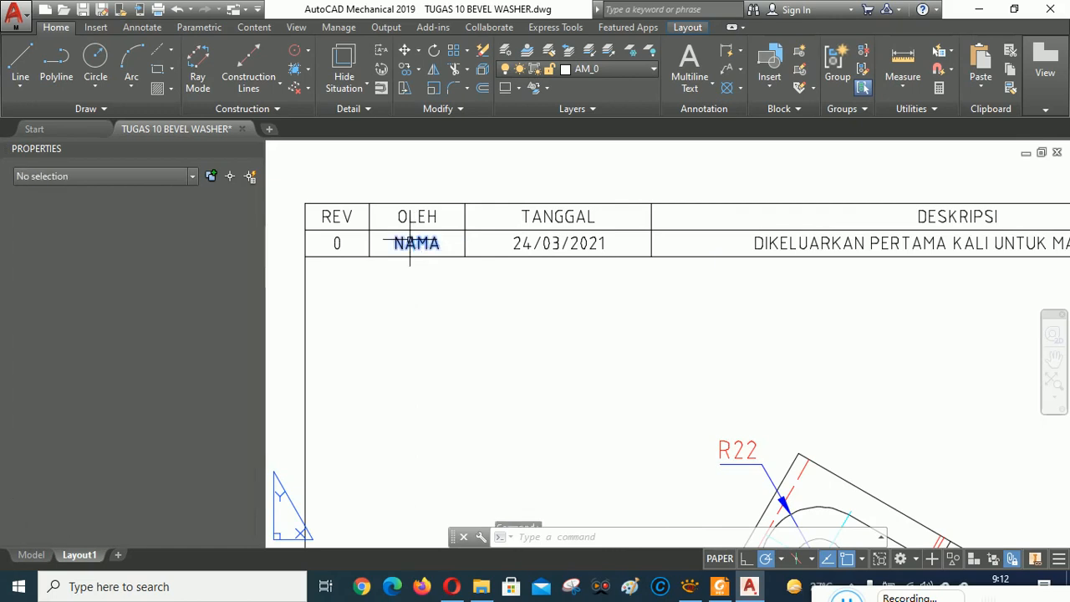
click(405, 244)
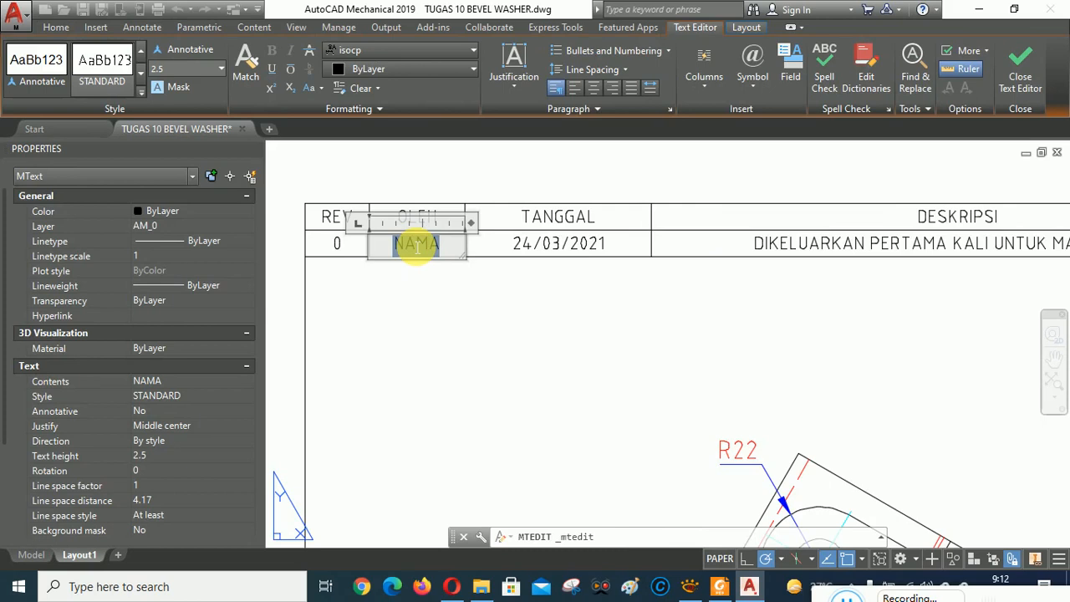
text(HERRY S)
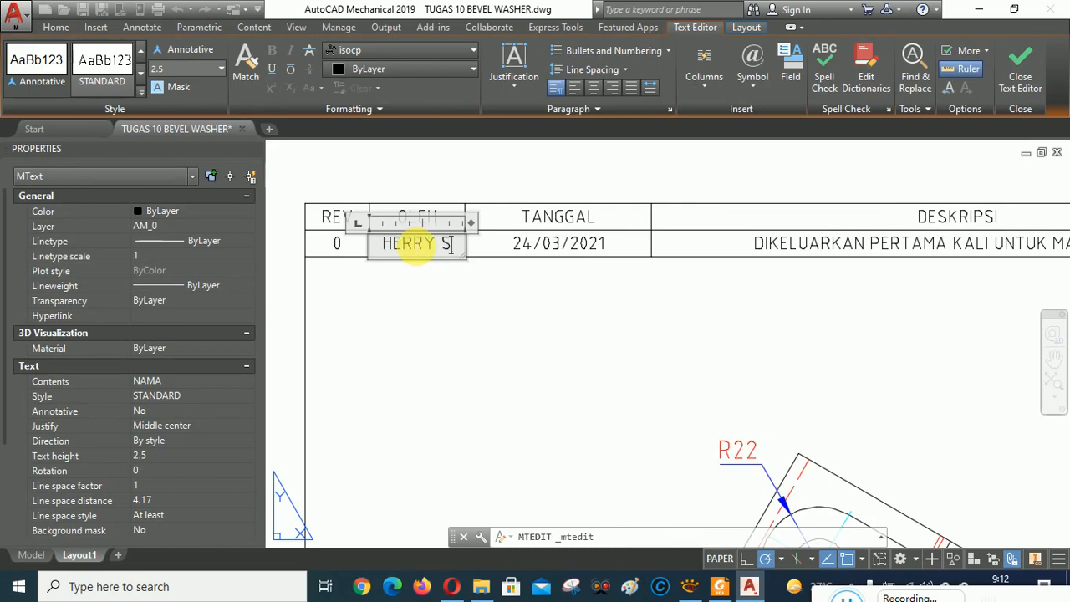
text(.)
click(428, 269)
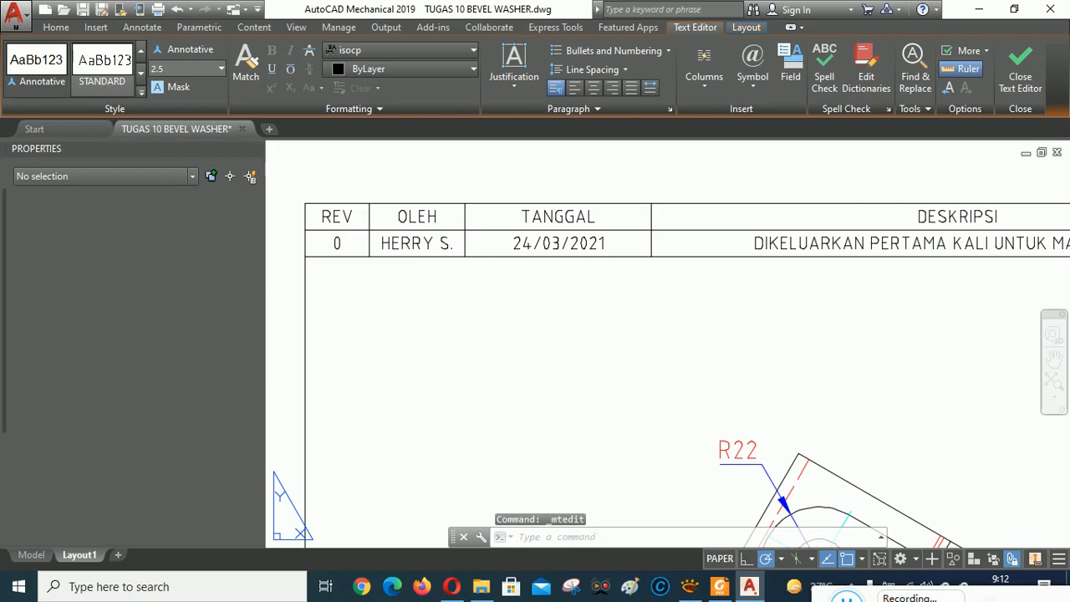
- Set the TANGGAL entry for revision 0 in the revision table to 16/06/2021
click(558, 244)
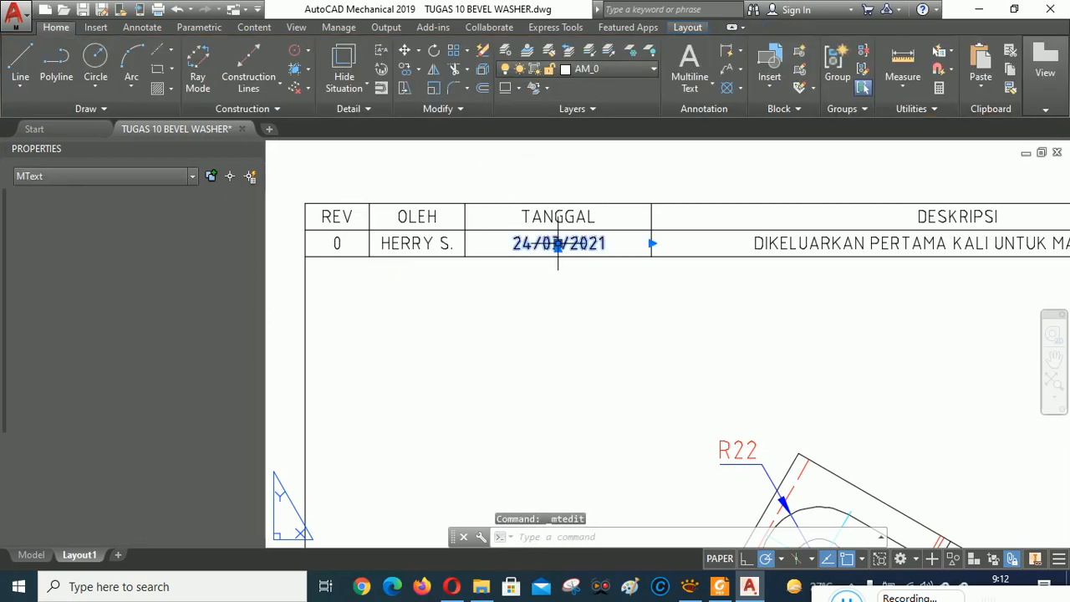
double_click(559, 243)
click(554, 244)
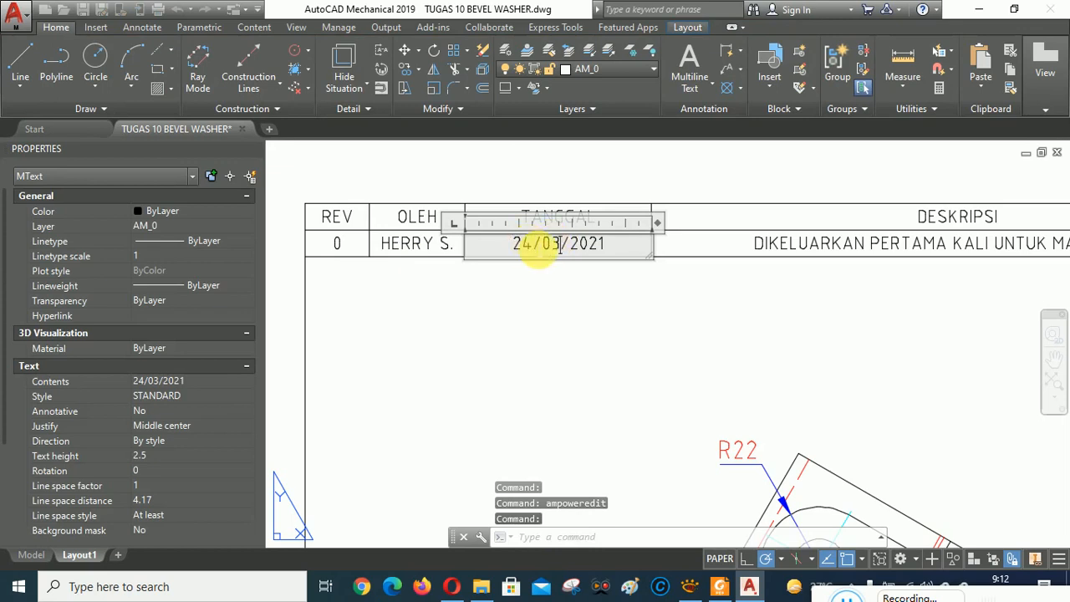
drag(537, 249, 514, 251)
key(BackSpace)
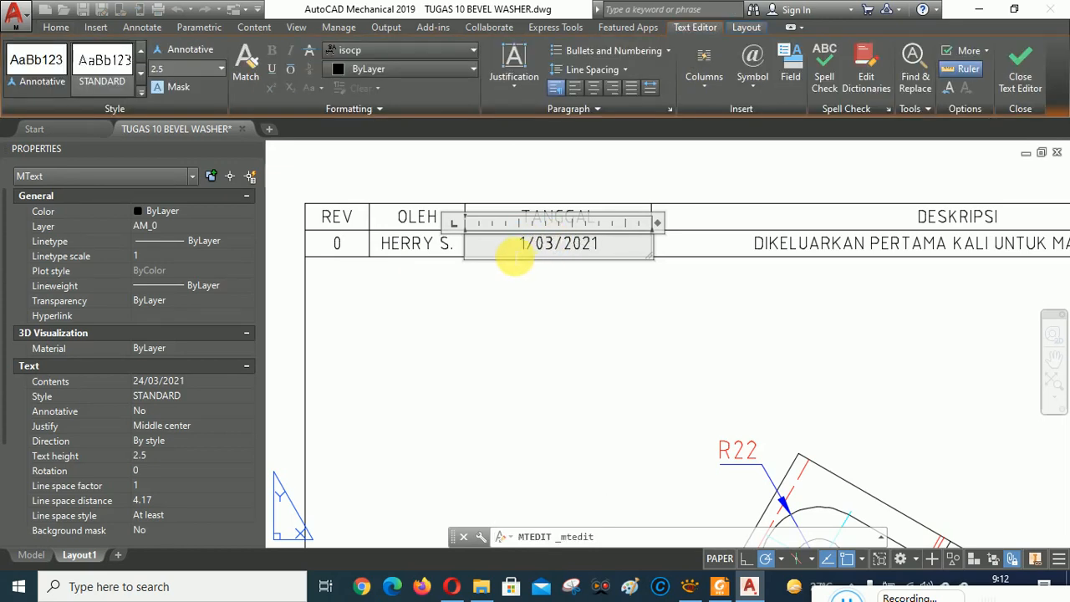
text(16/0)
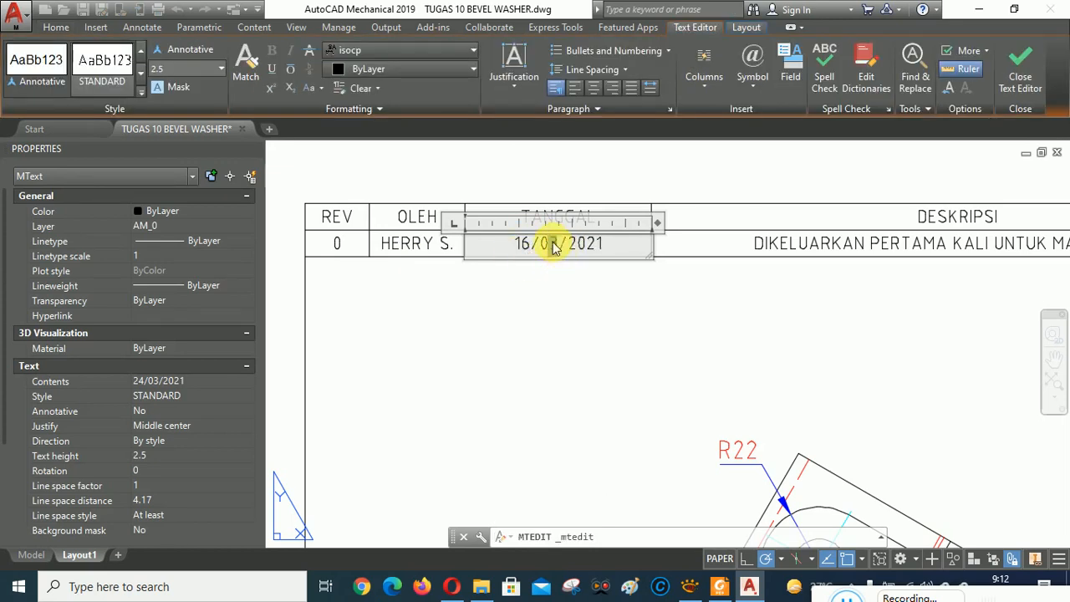
text(6)
click(587, 334)
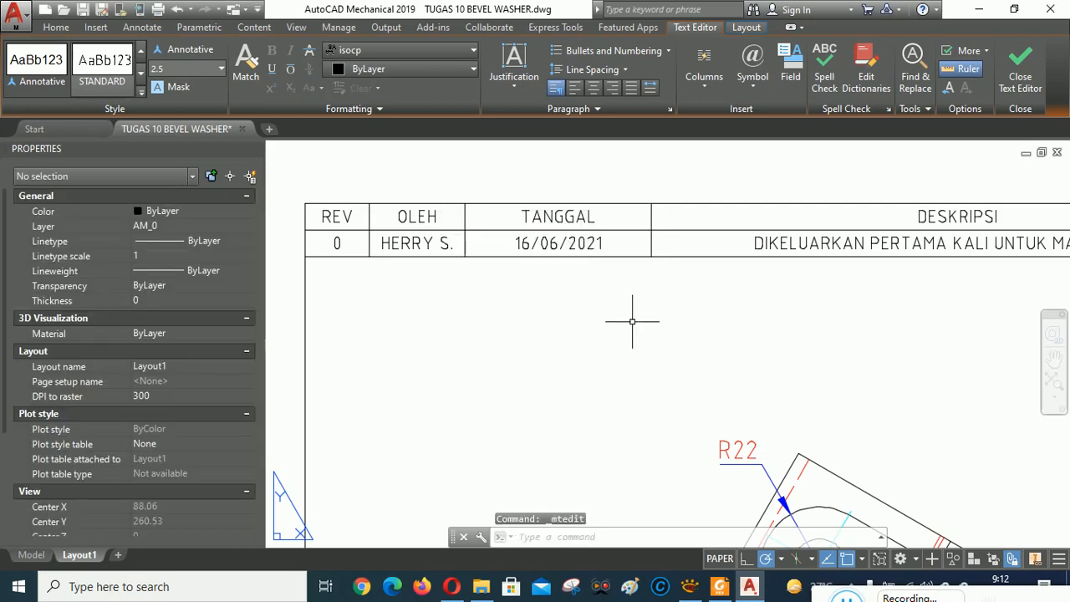
- Replace MANUFAKTUR with PERKULIAHAN in the revision table's DESKRIPSI text
scroll(886, 266, up, 1)
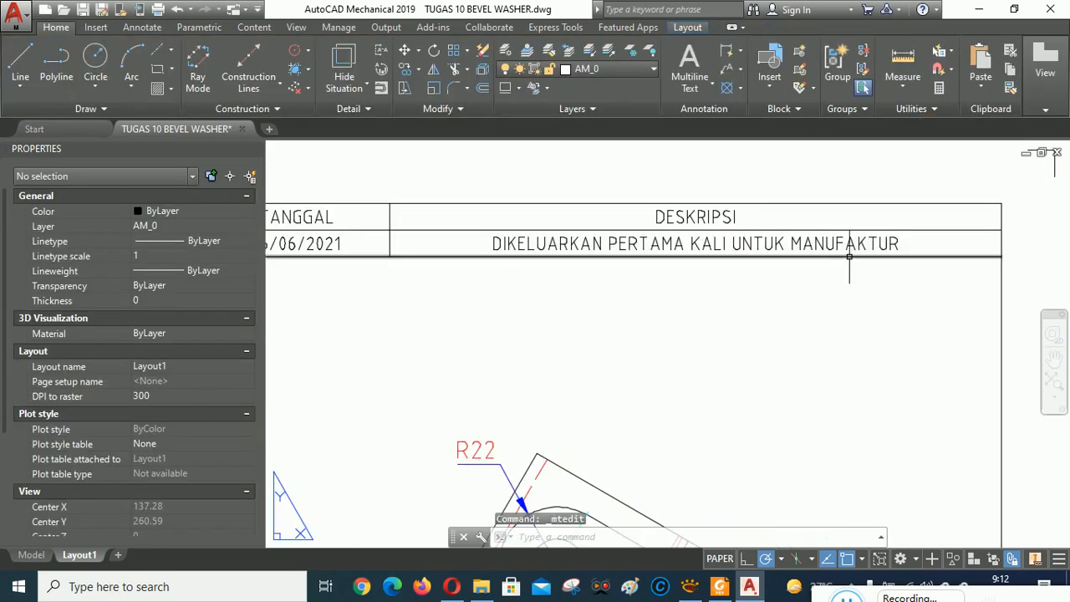
click(830, 231)
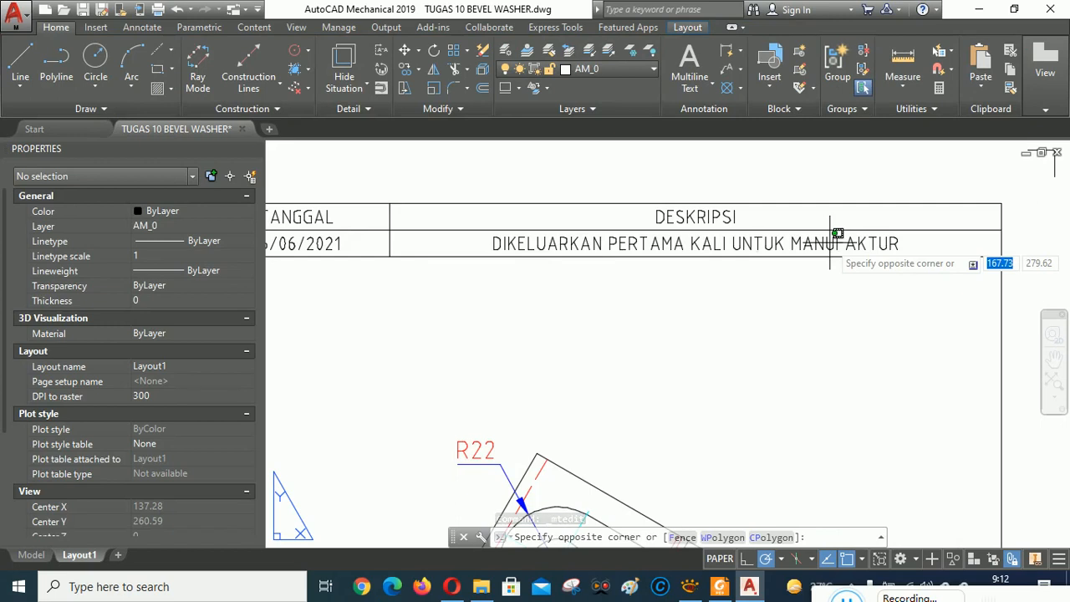
click(839, 242)
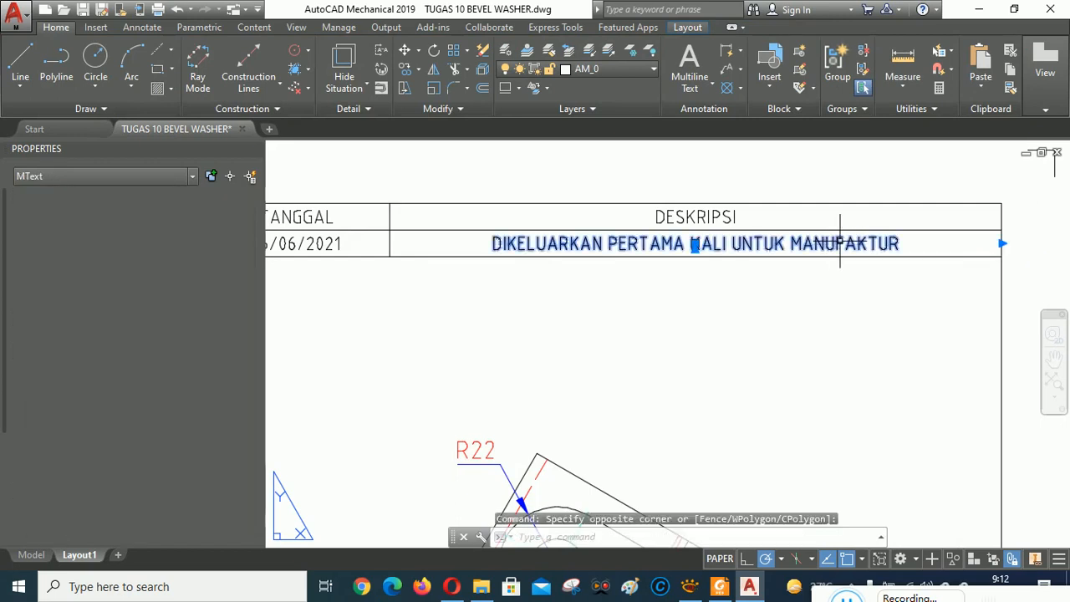
double_click(693, 243)
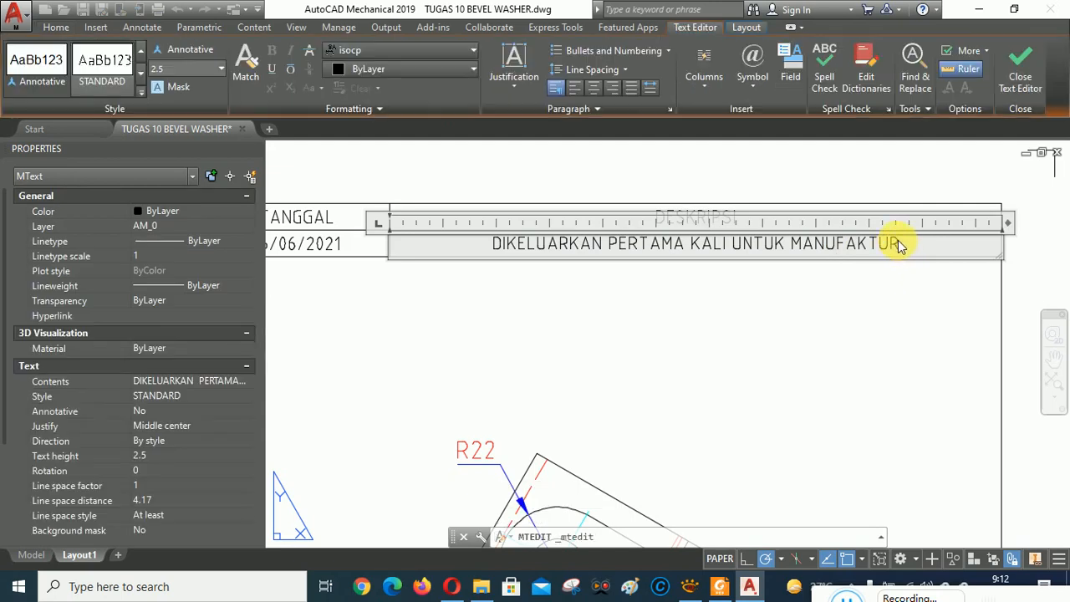
drag(899, 243, 790, 244)
text(PERKULIAHAN)
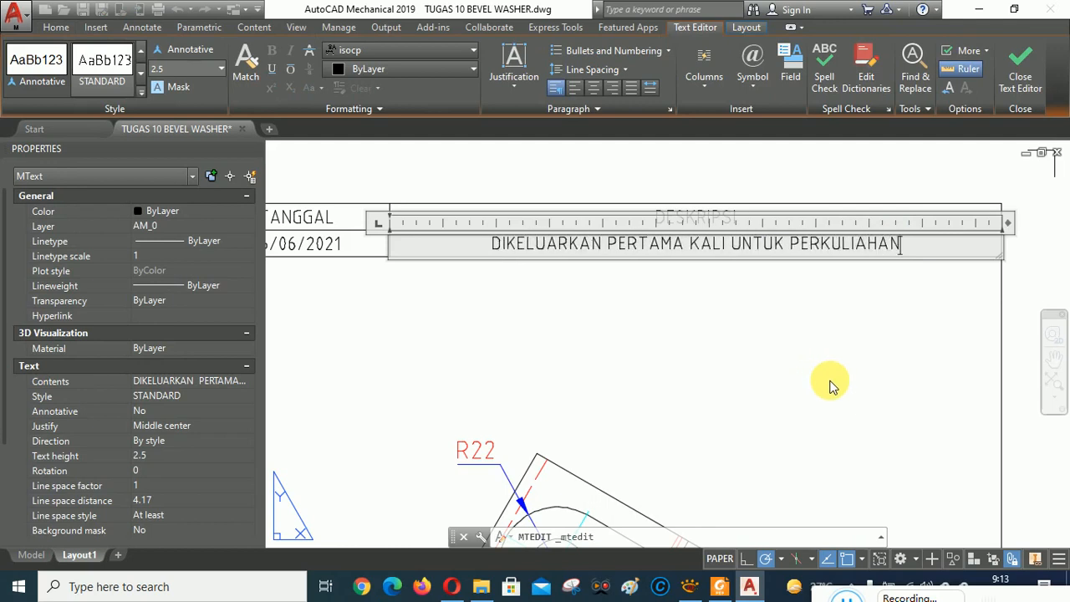
click(827, 380)
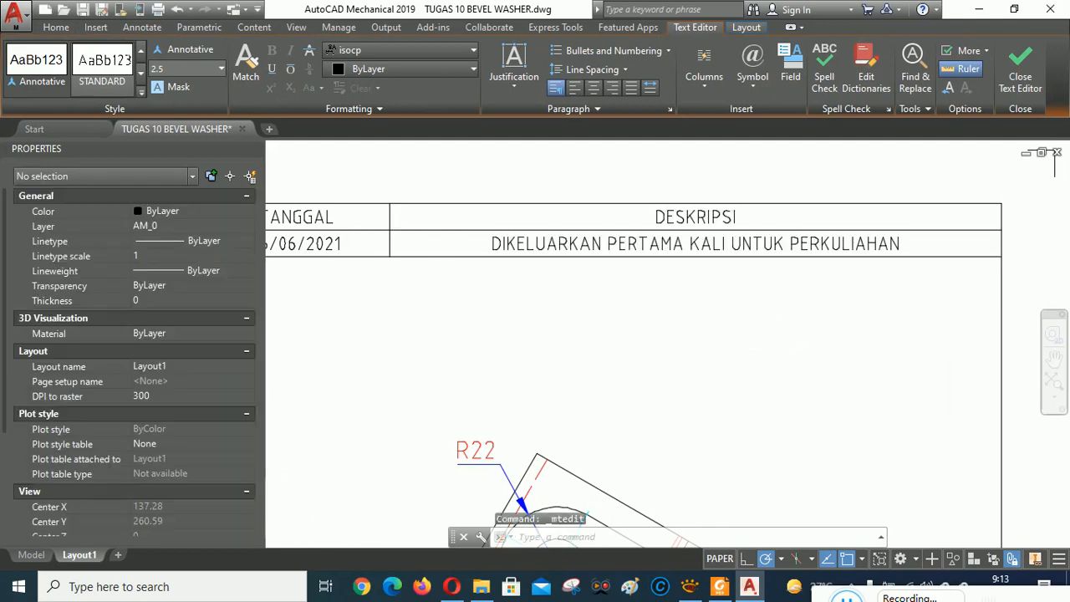
- Fit the whole drawing sheet of Layout1 in the view
scroll(756, 318, down, 10)
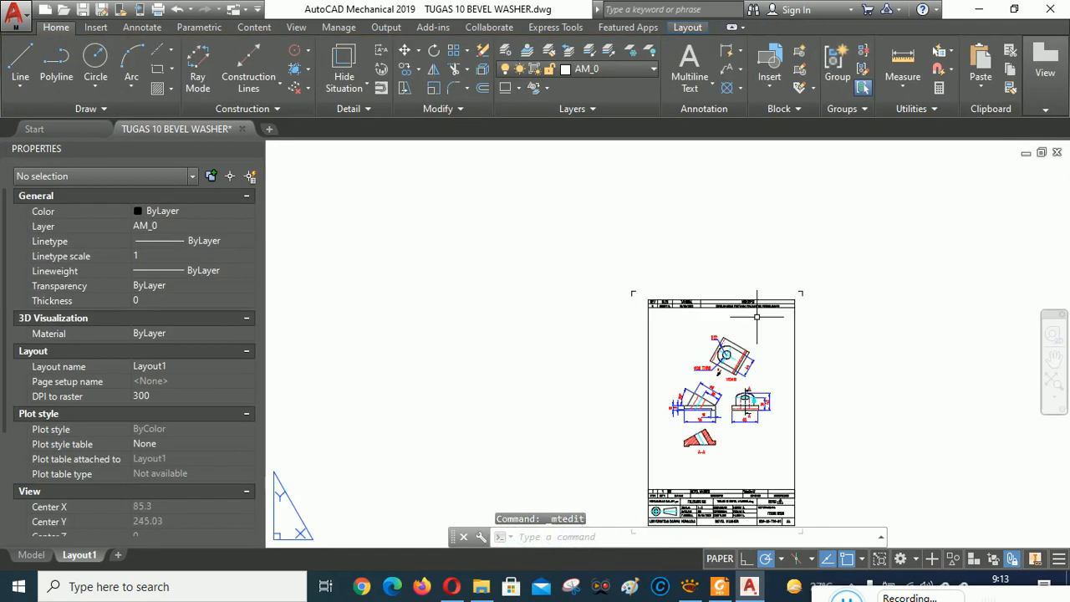
click(1053, 395)
click(985, 286)
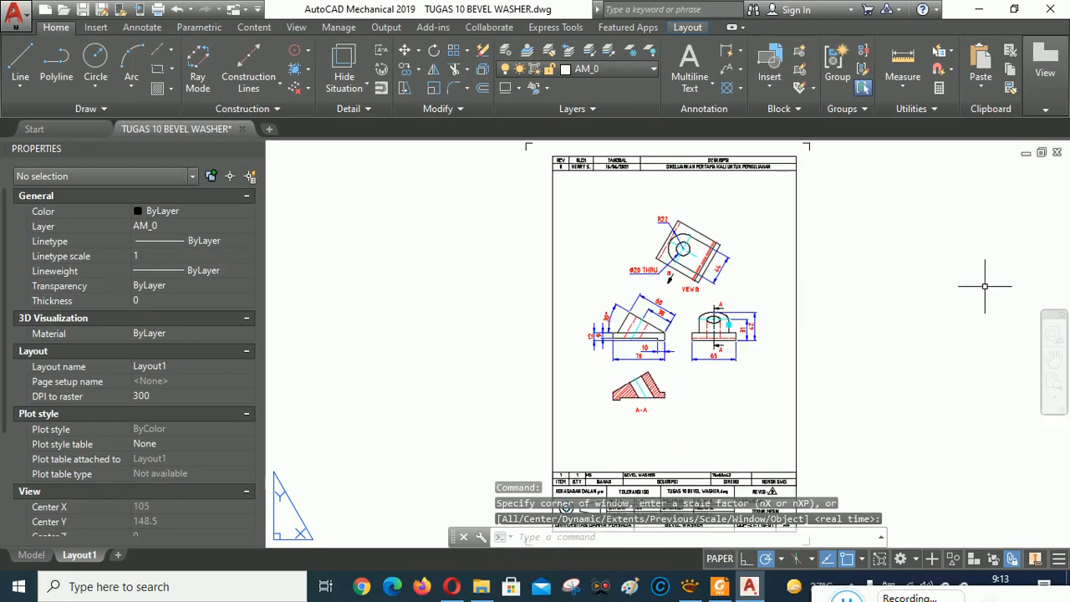